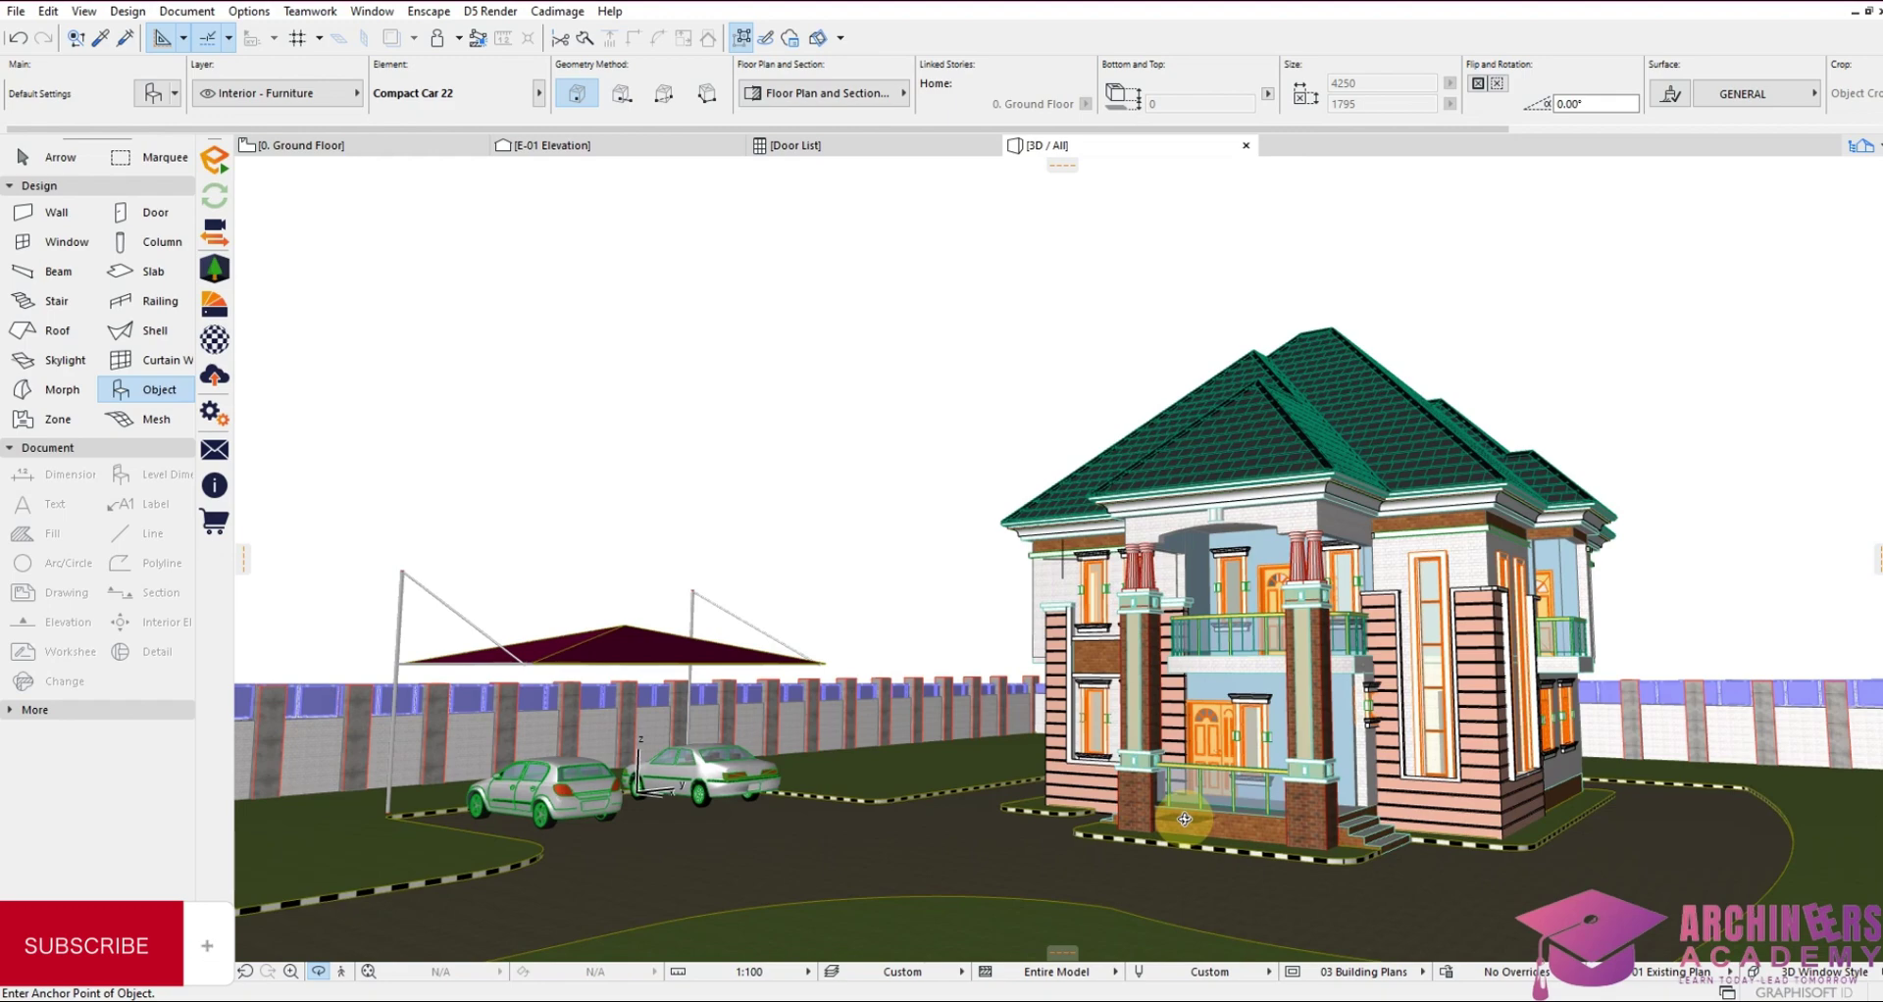
Examine the existing car park canopy and the two parked cars beside the house in 3D
scroll(471, 637, up, 5)
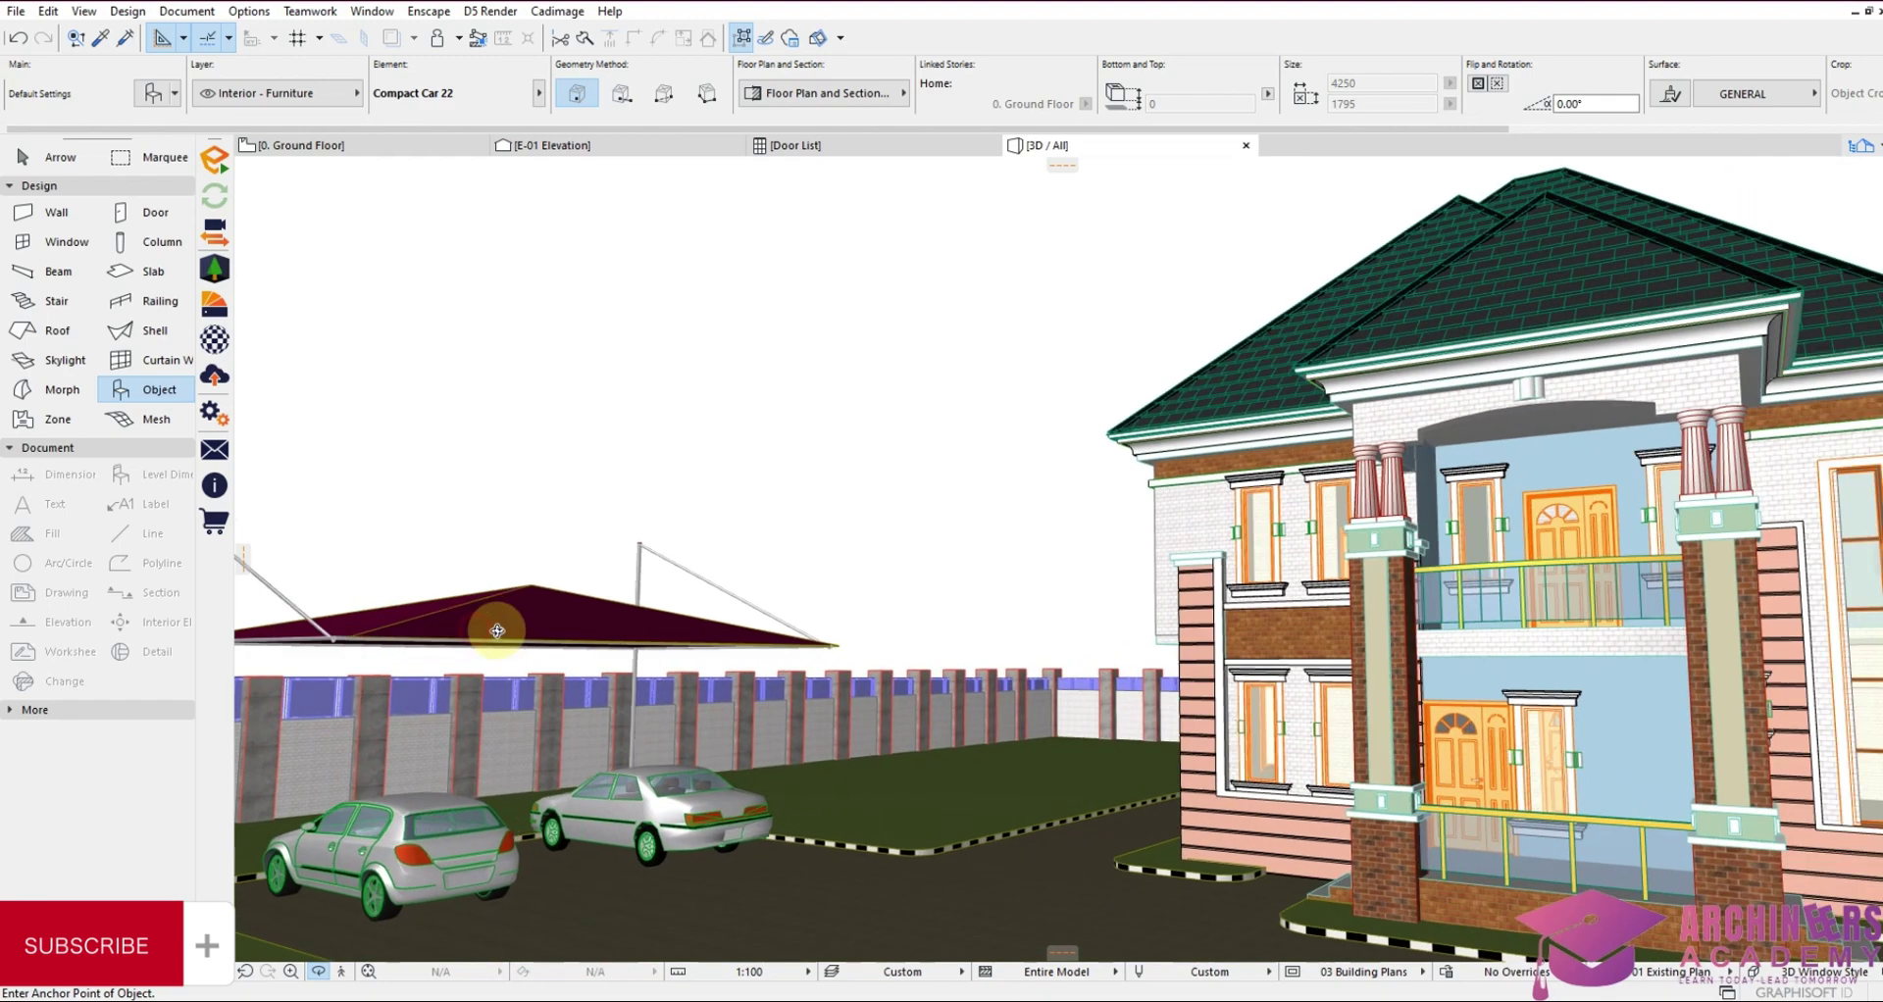
scroll(471, 636, up, 6)
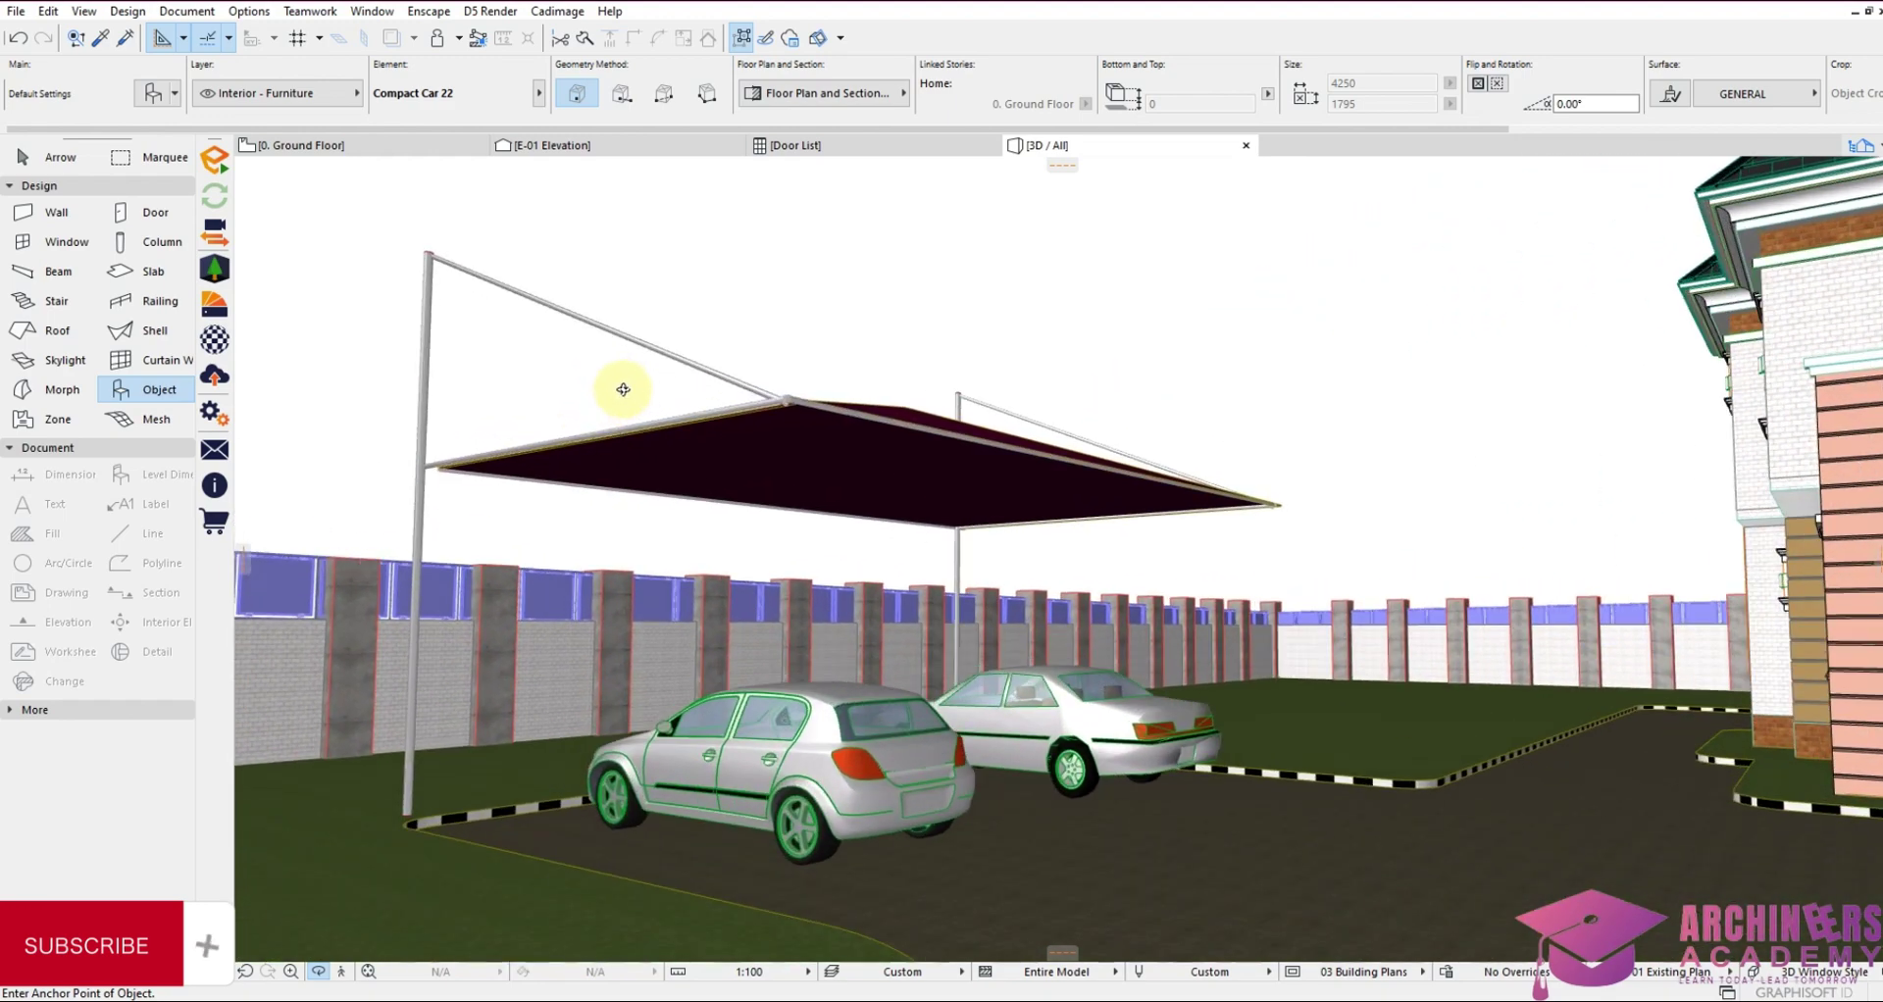
scroll(623, 390, up, 6)
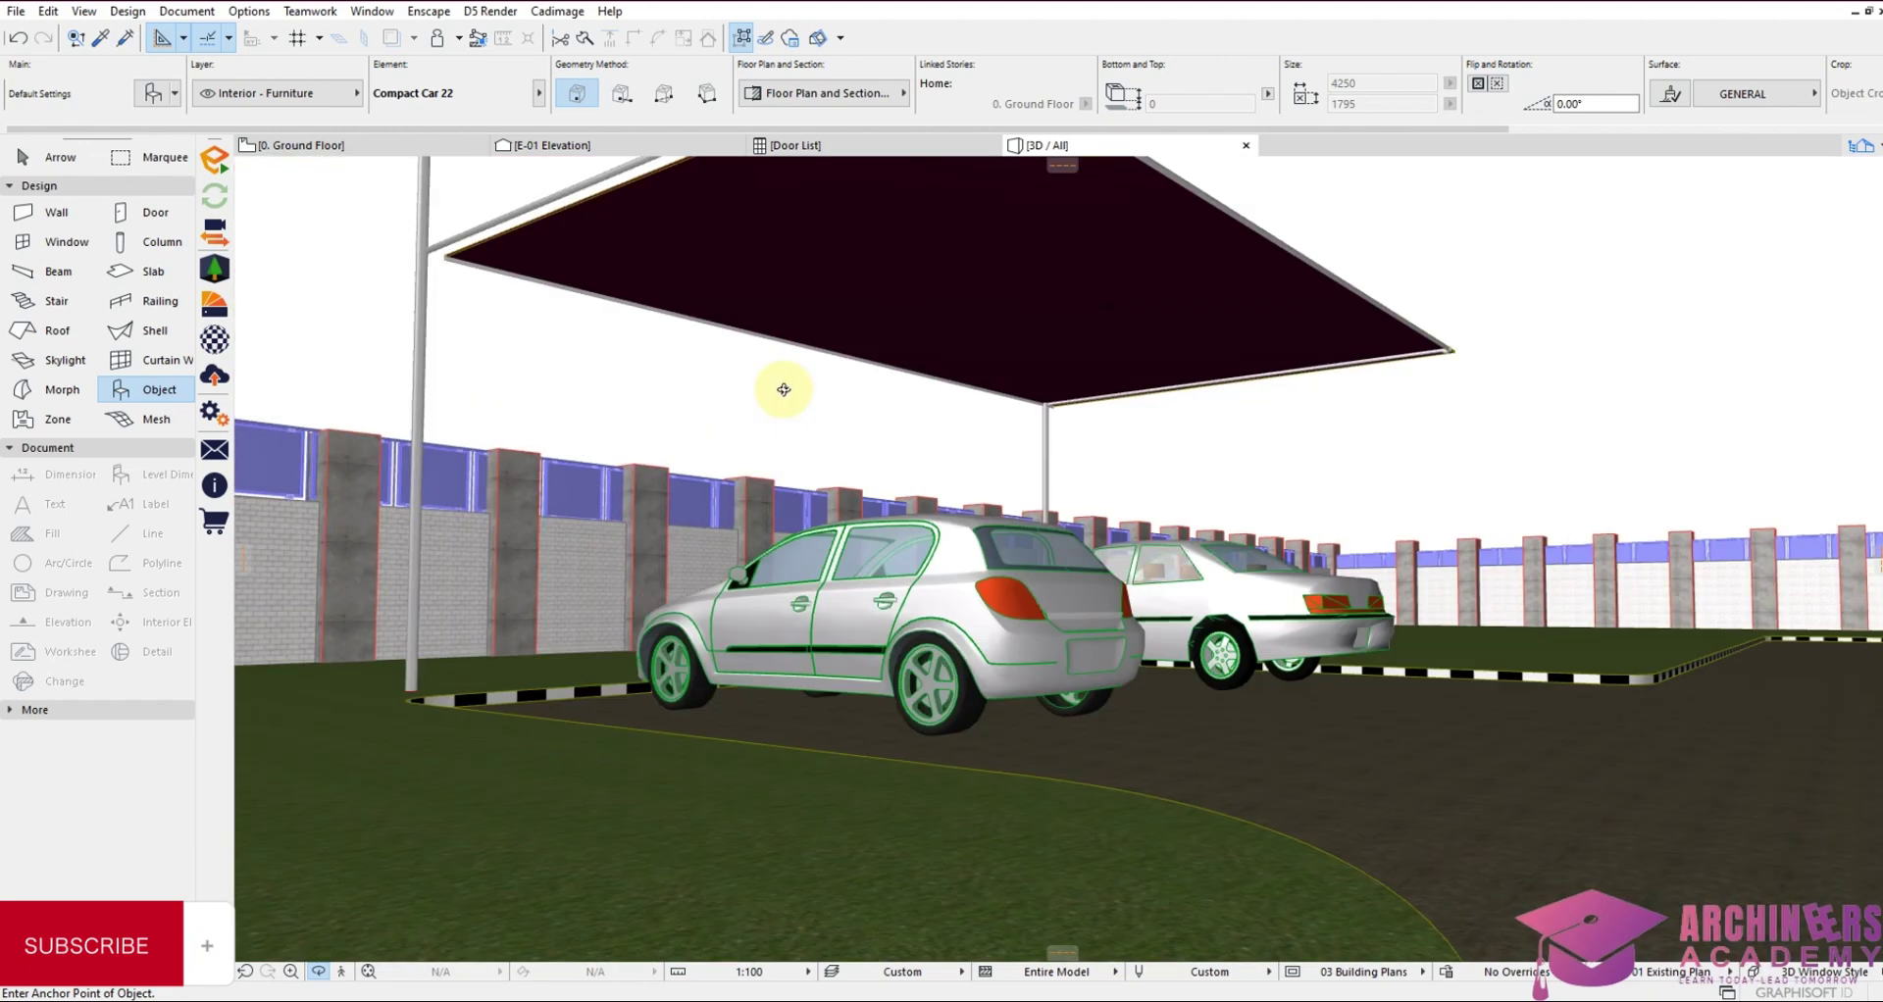
scroll(784, 390, down, 6)
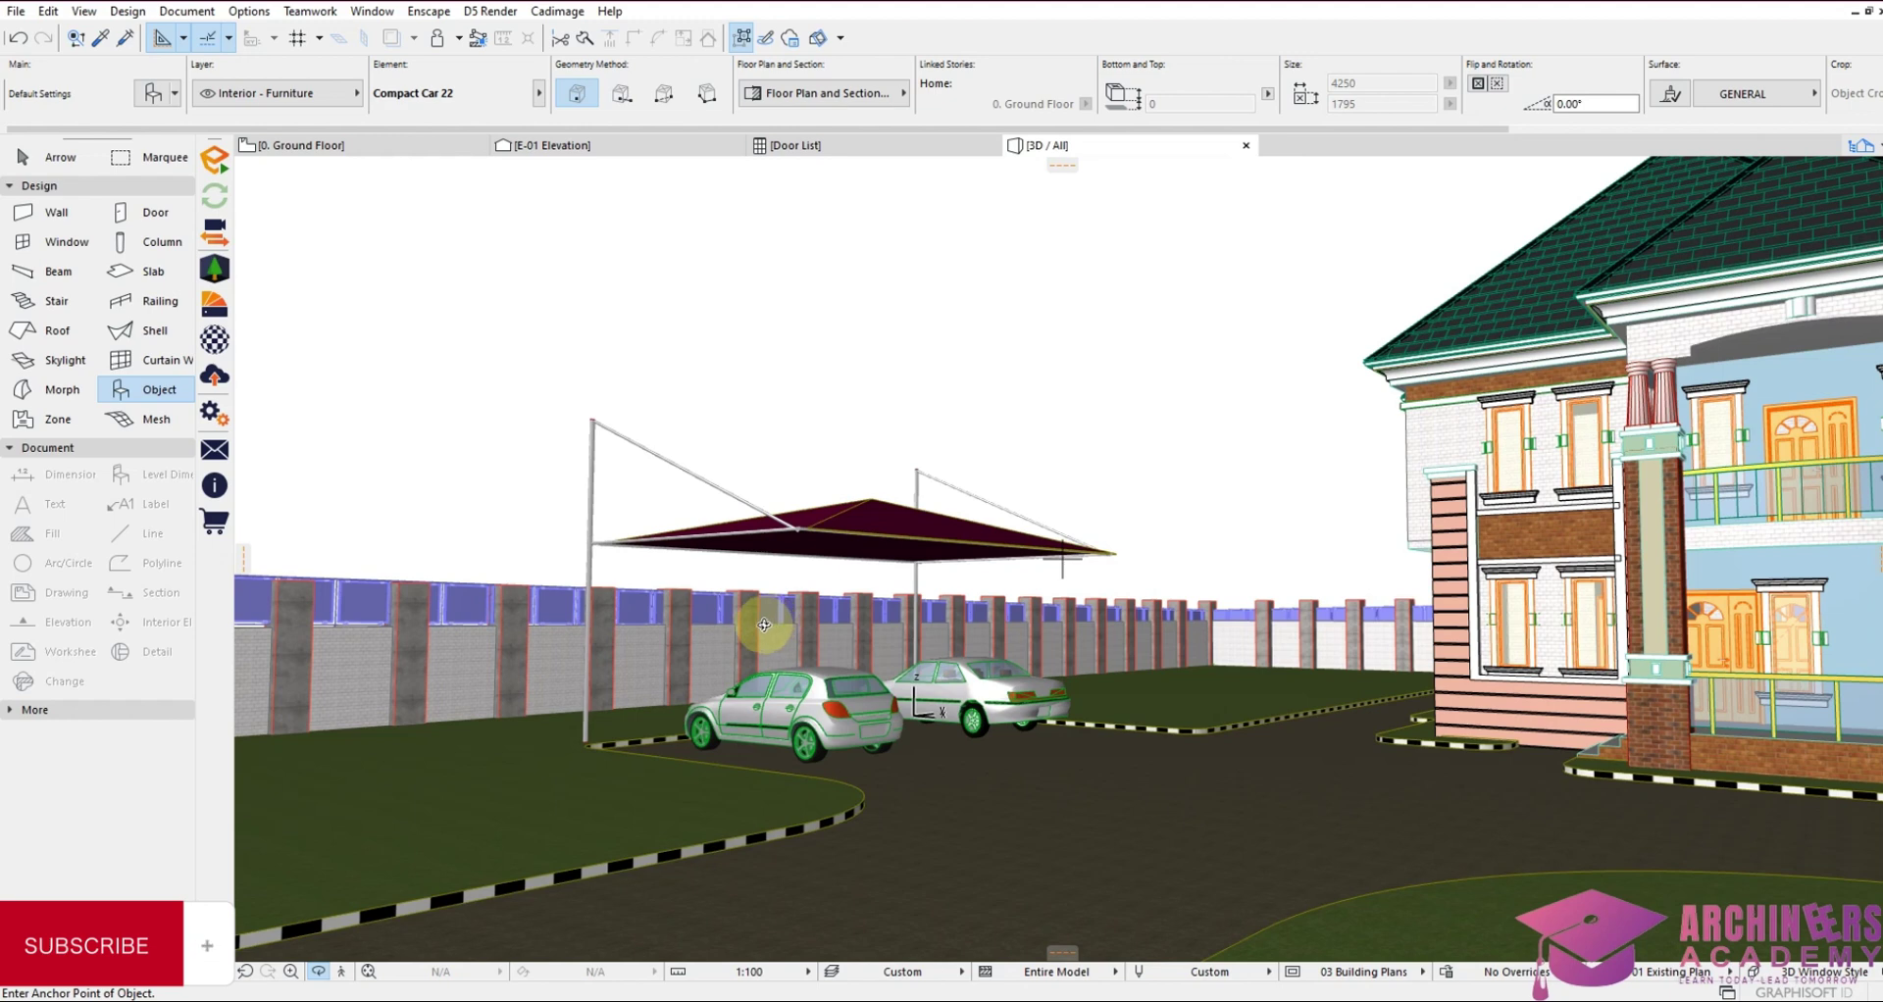
scroll(799, 529, up, 2)
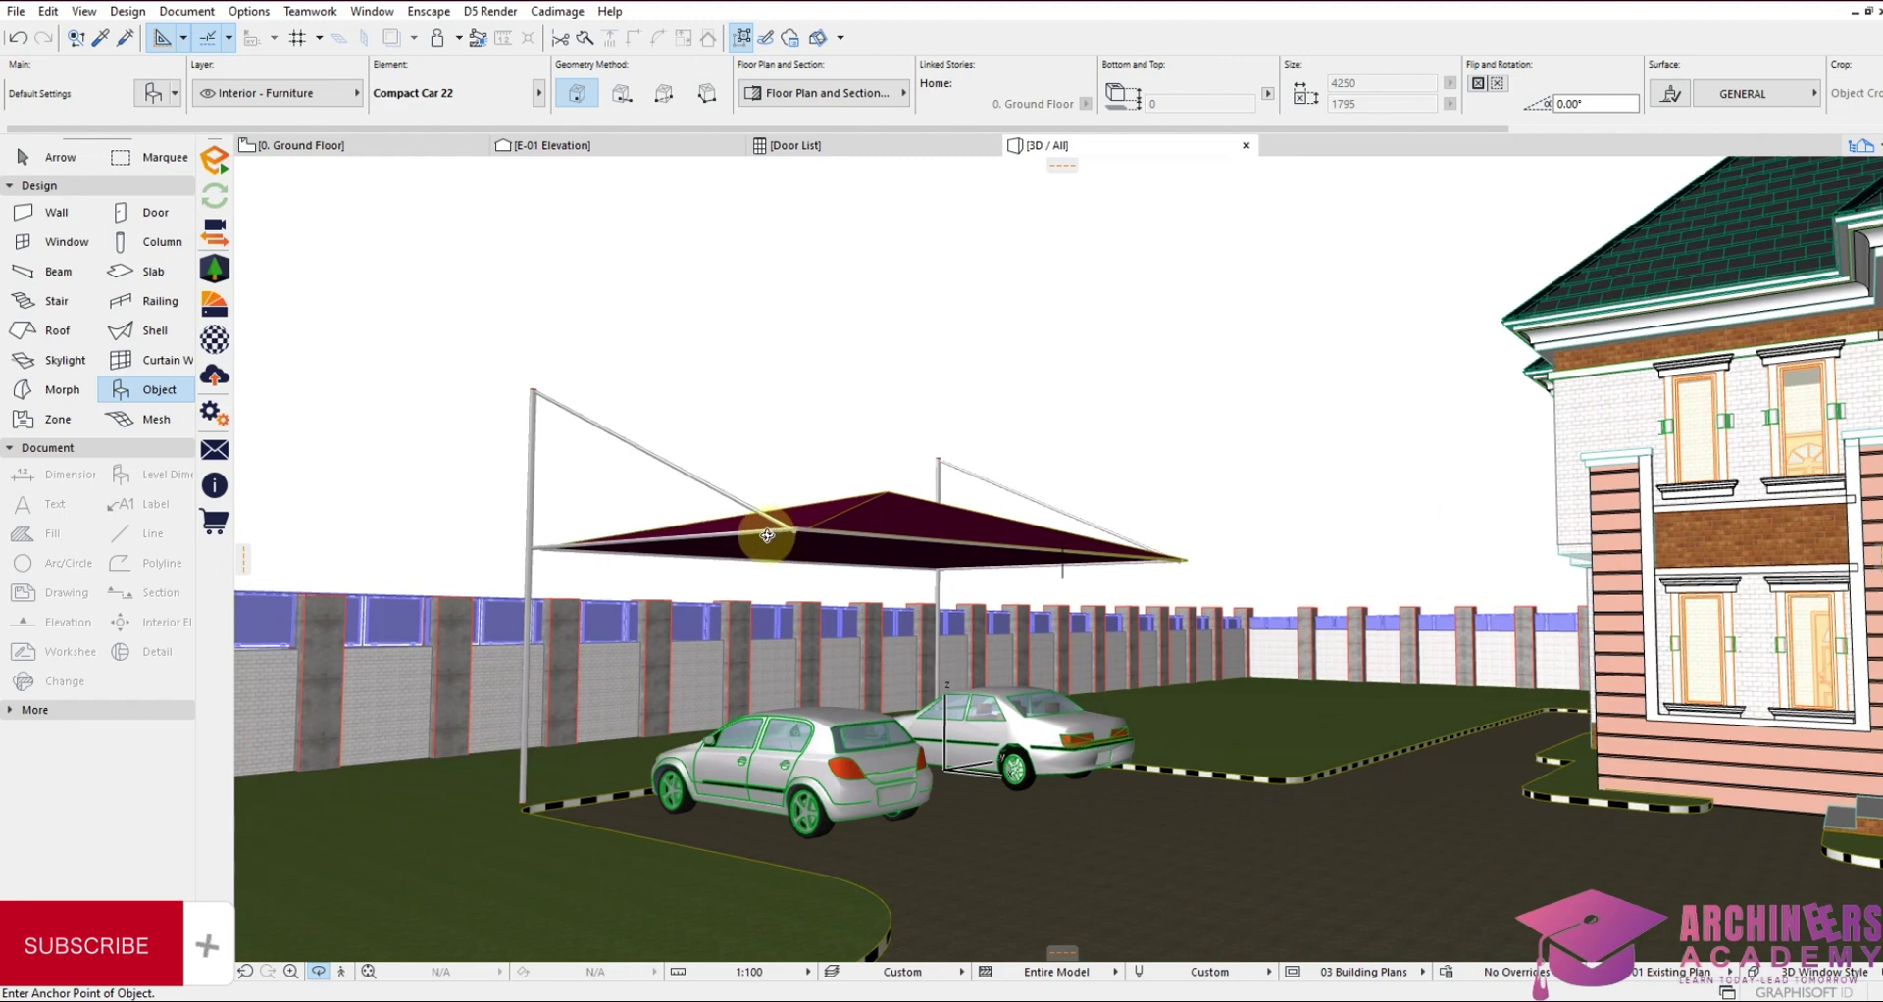
shift+middle_drag(416, 711, 564, 697)
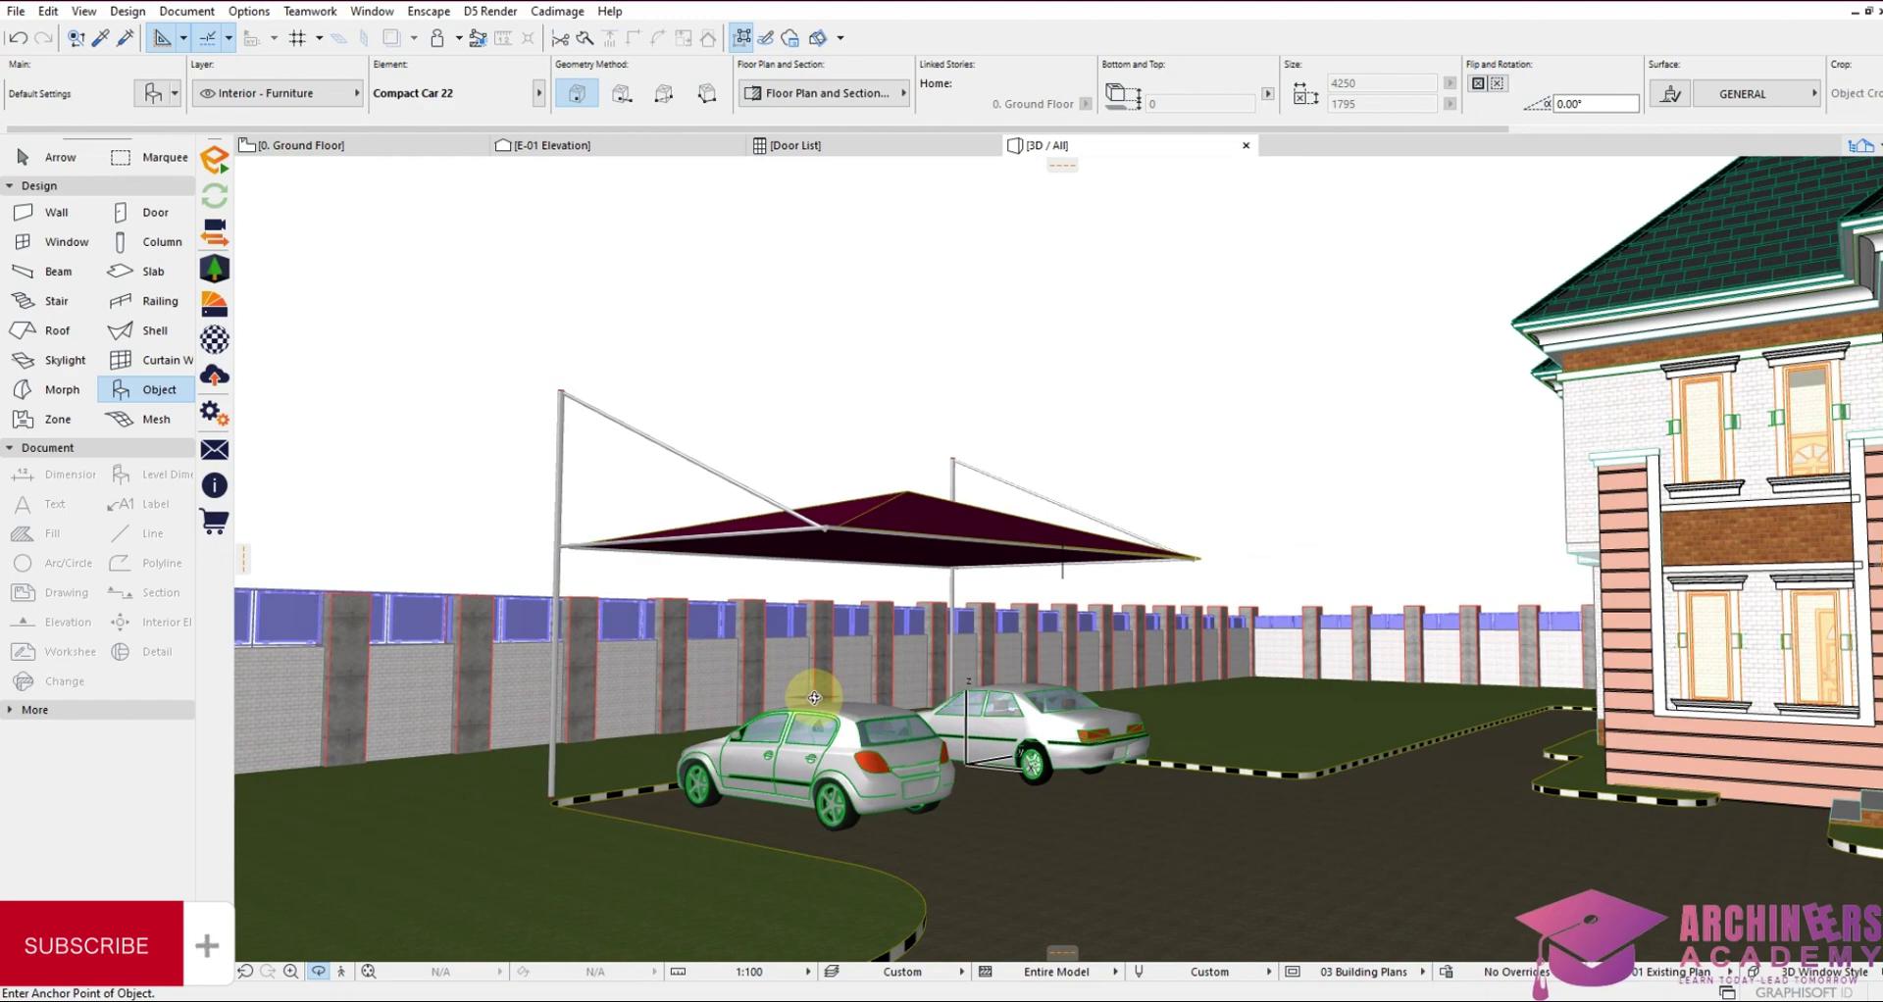
scroll(794, 572, up, 1)
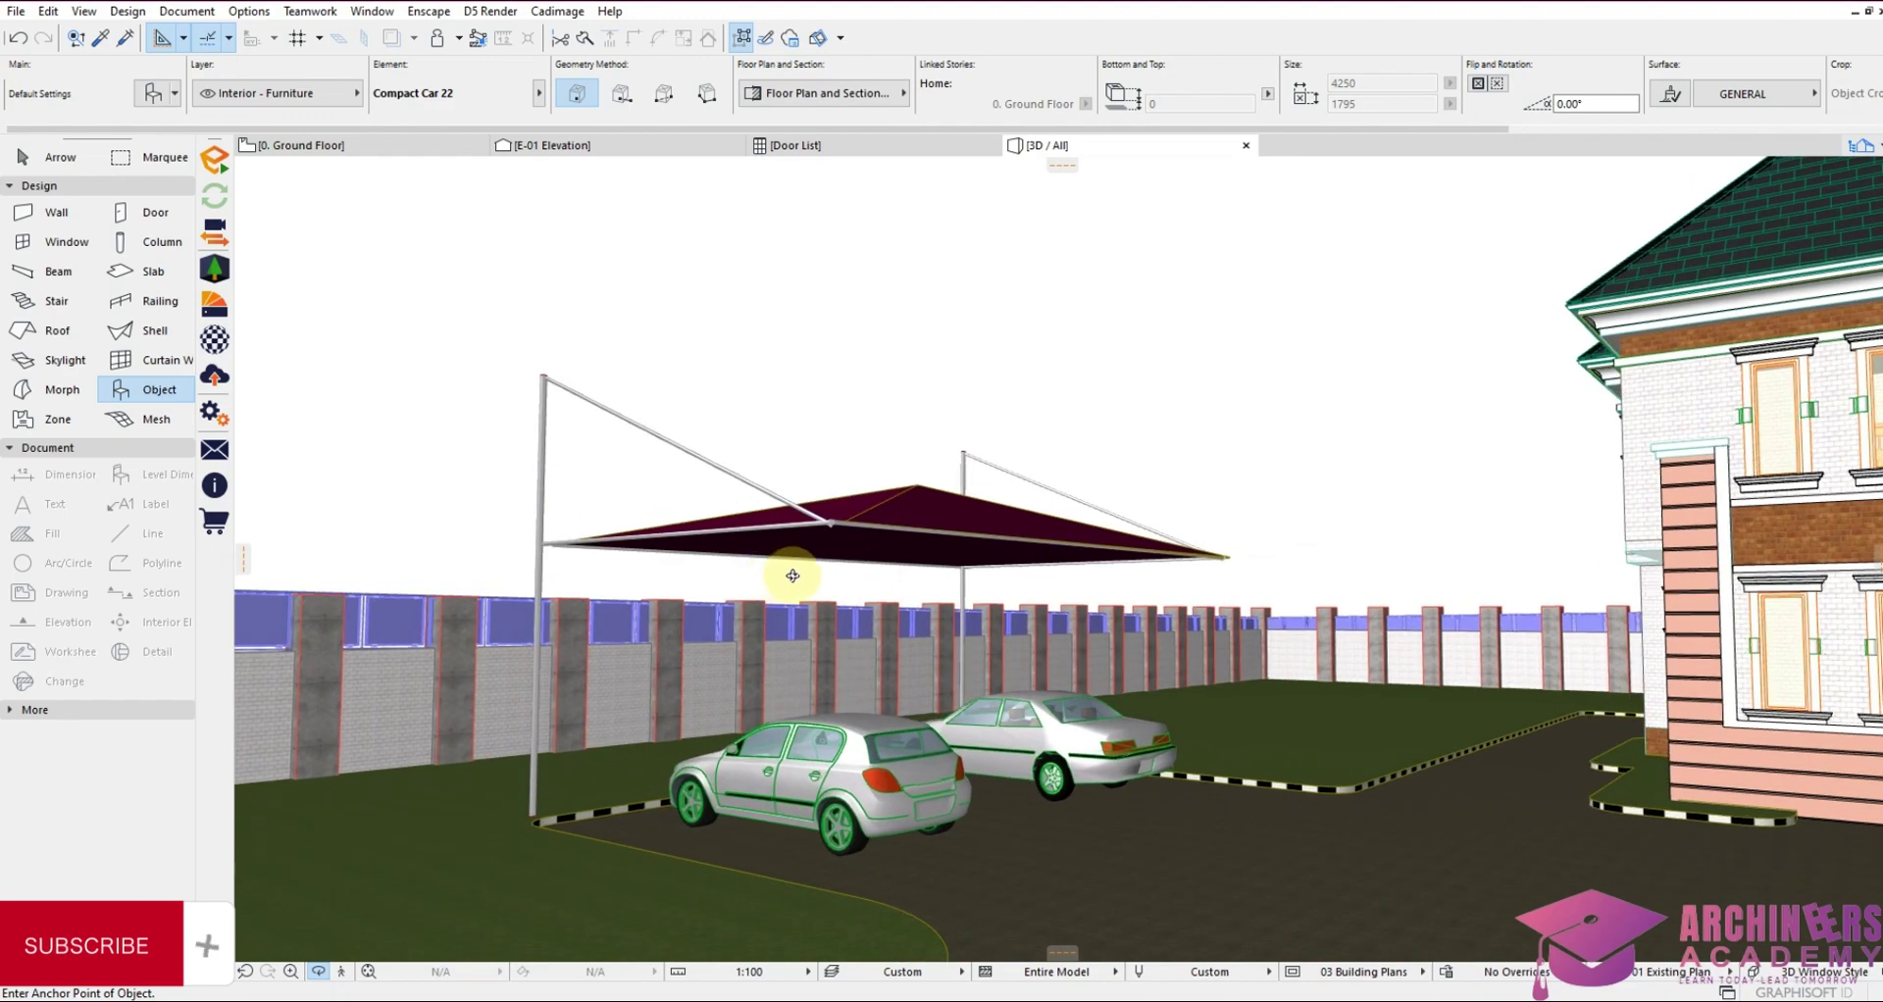
shift+middle_drag(866, 578, 690, 619)
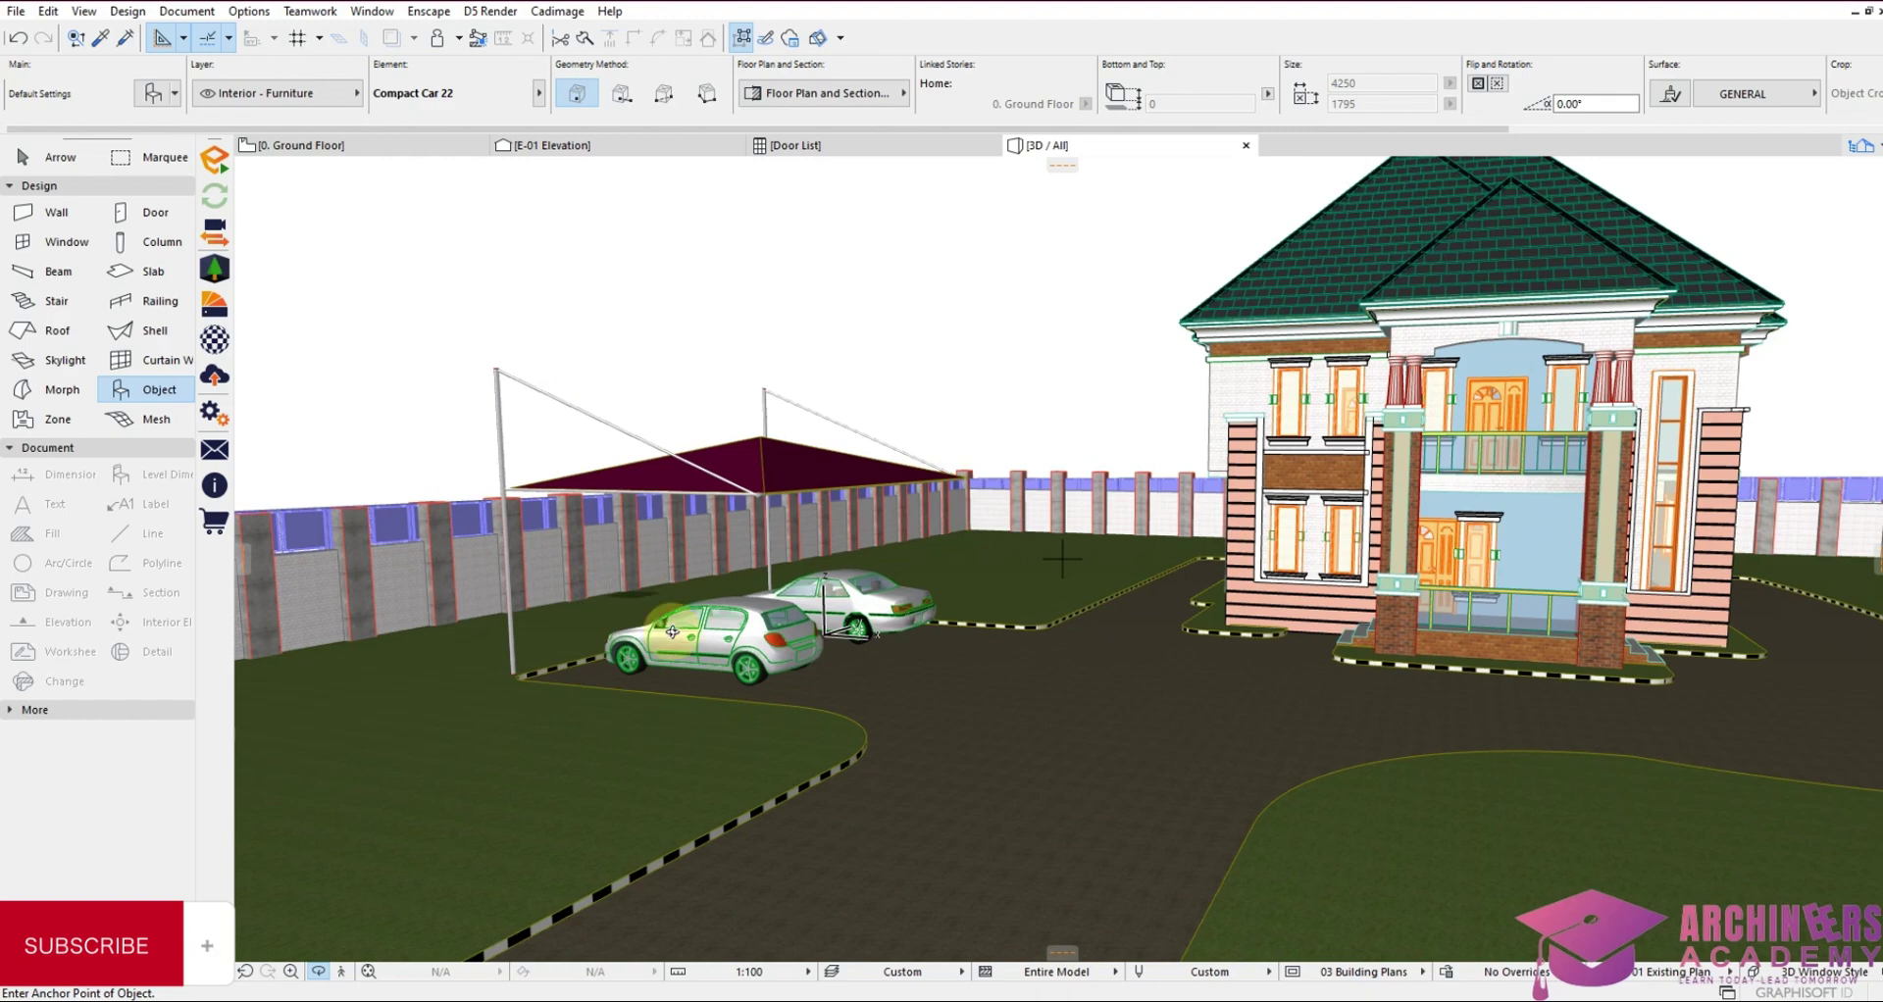
shift+middle_drag(672, 632, 1330, 543)
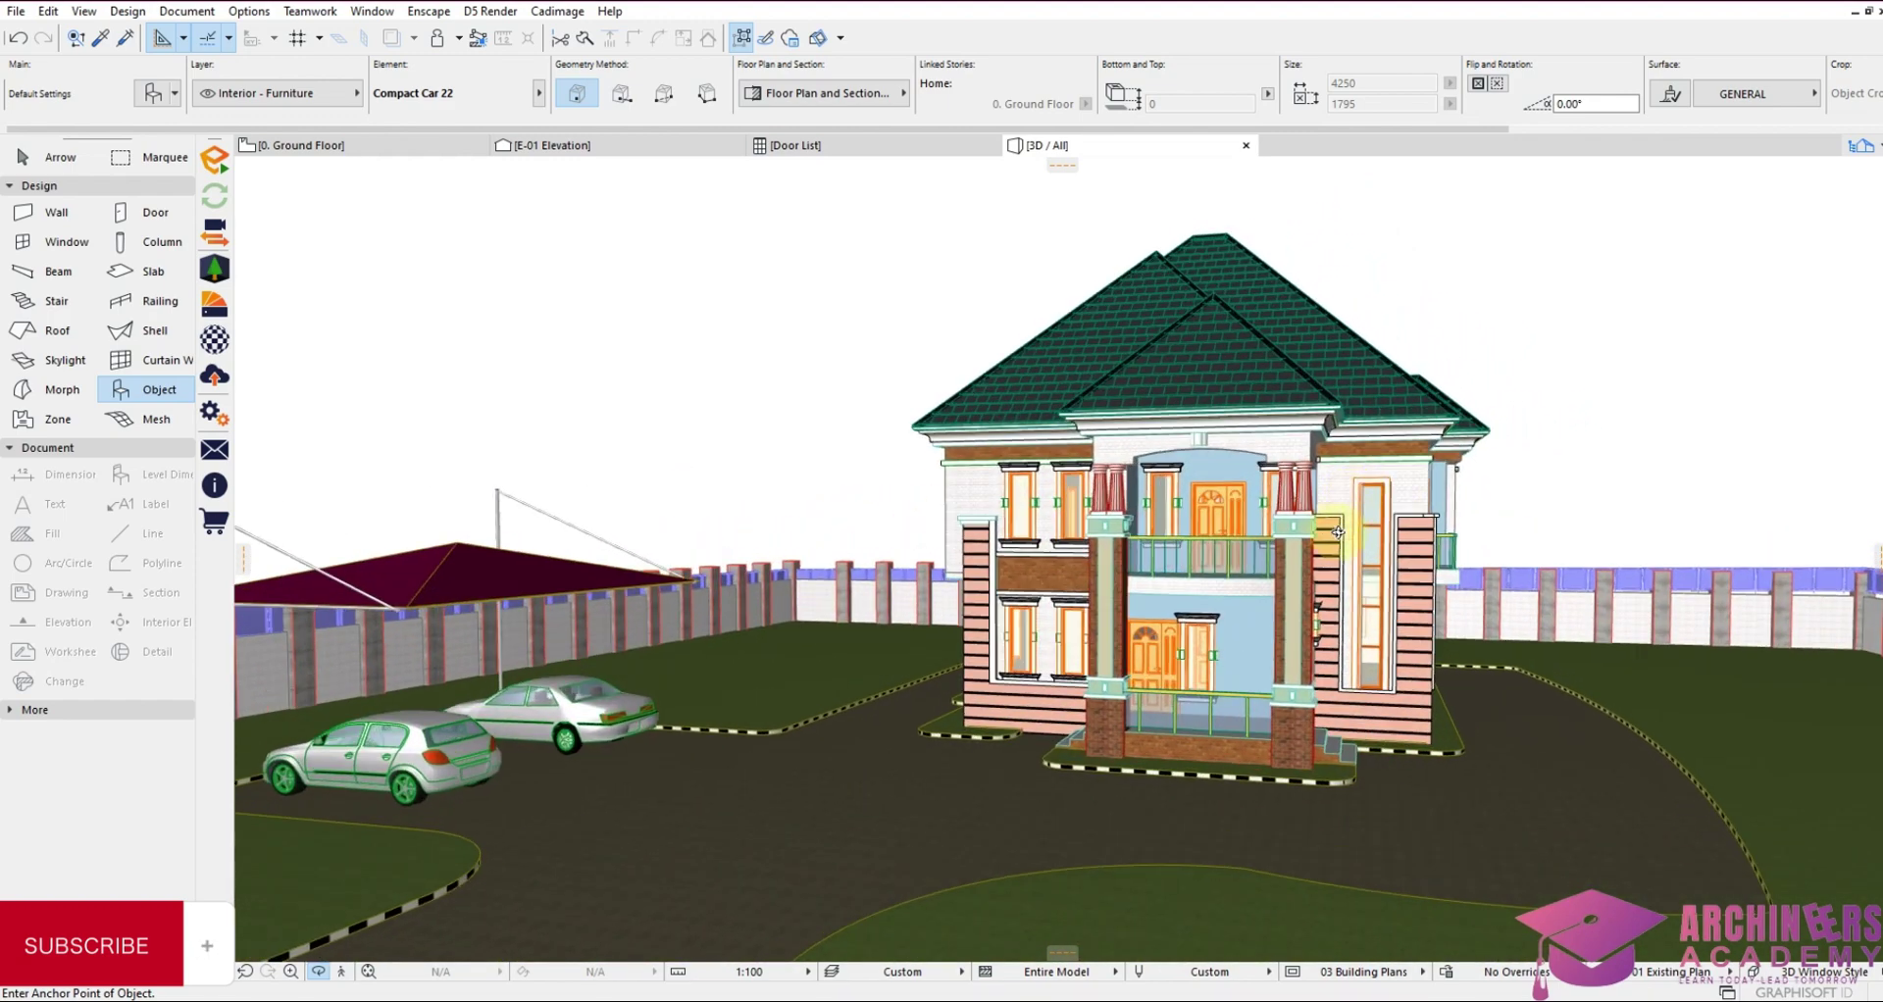
shift+middle_drag(588, 644, 1203, 556)
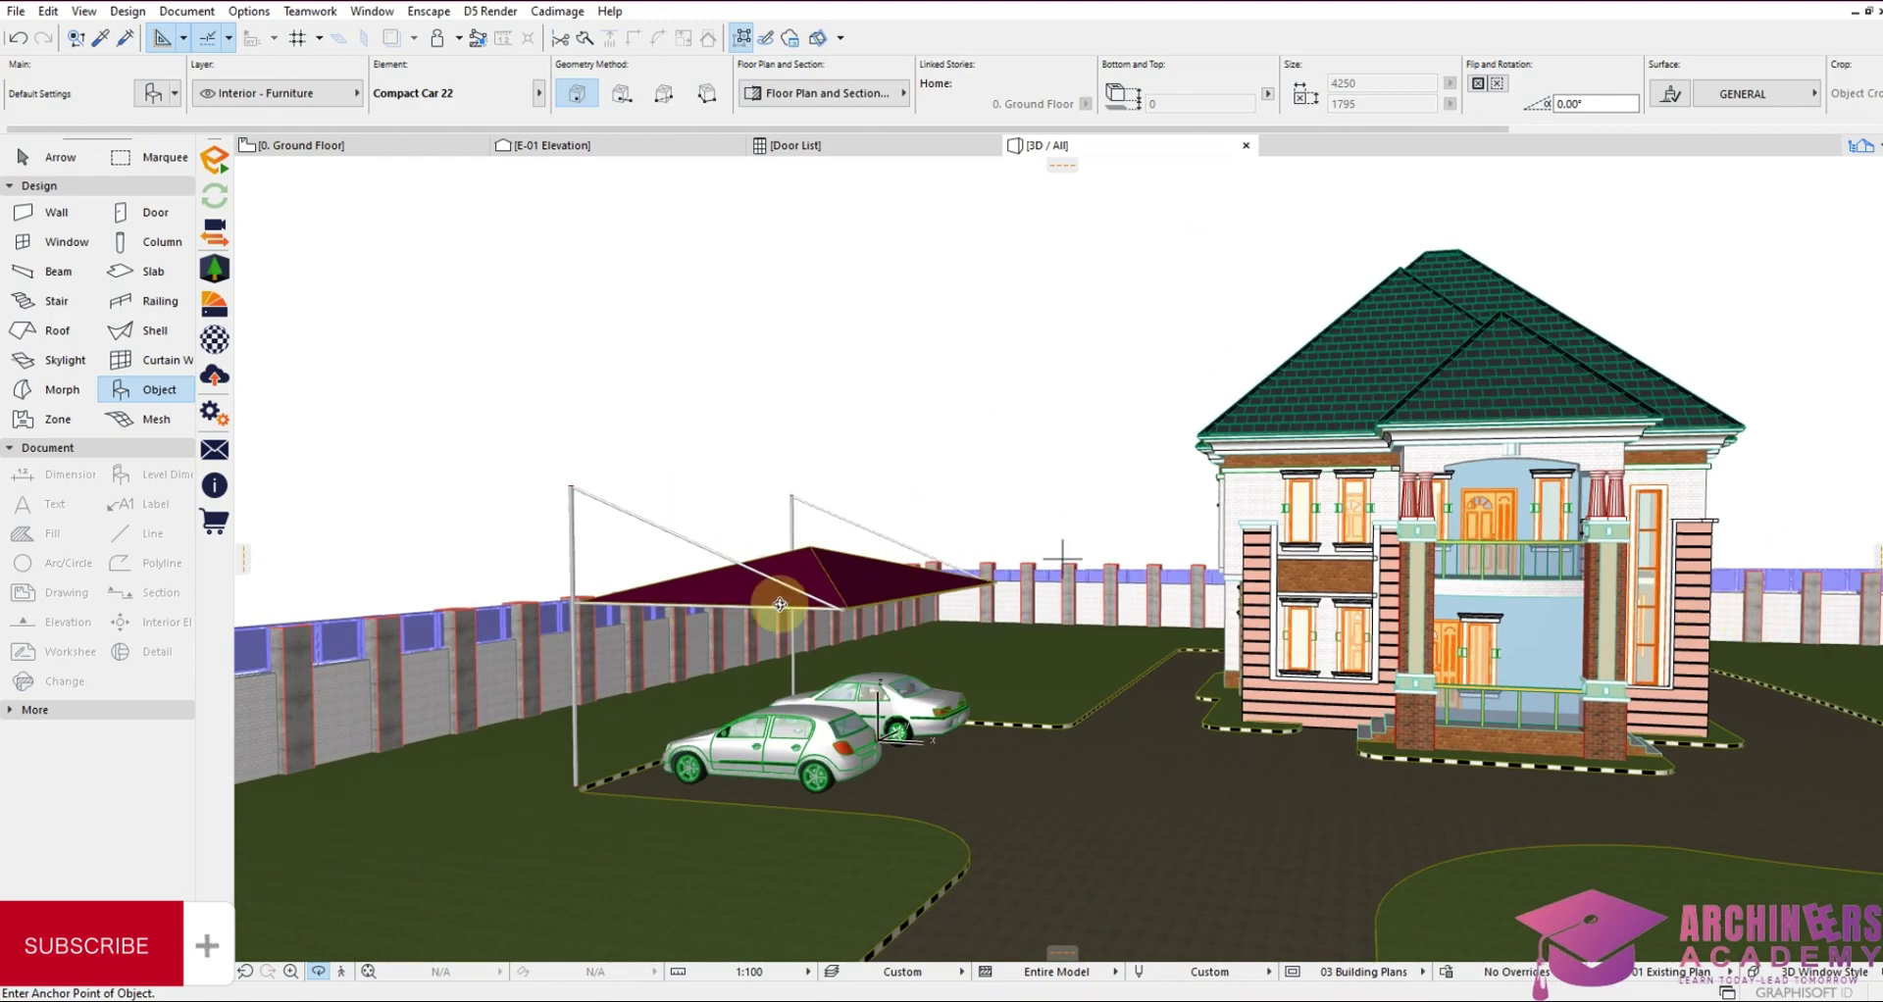
scroll(593, 647, up, 2)
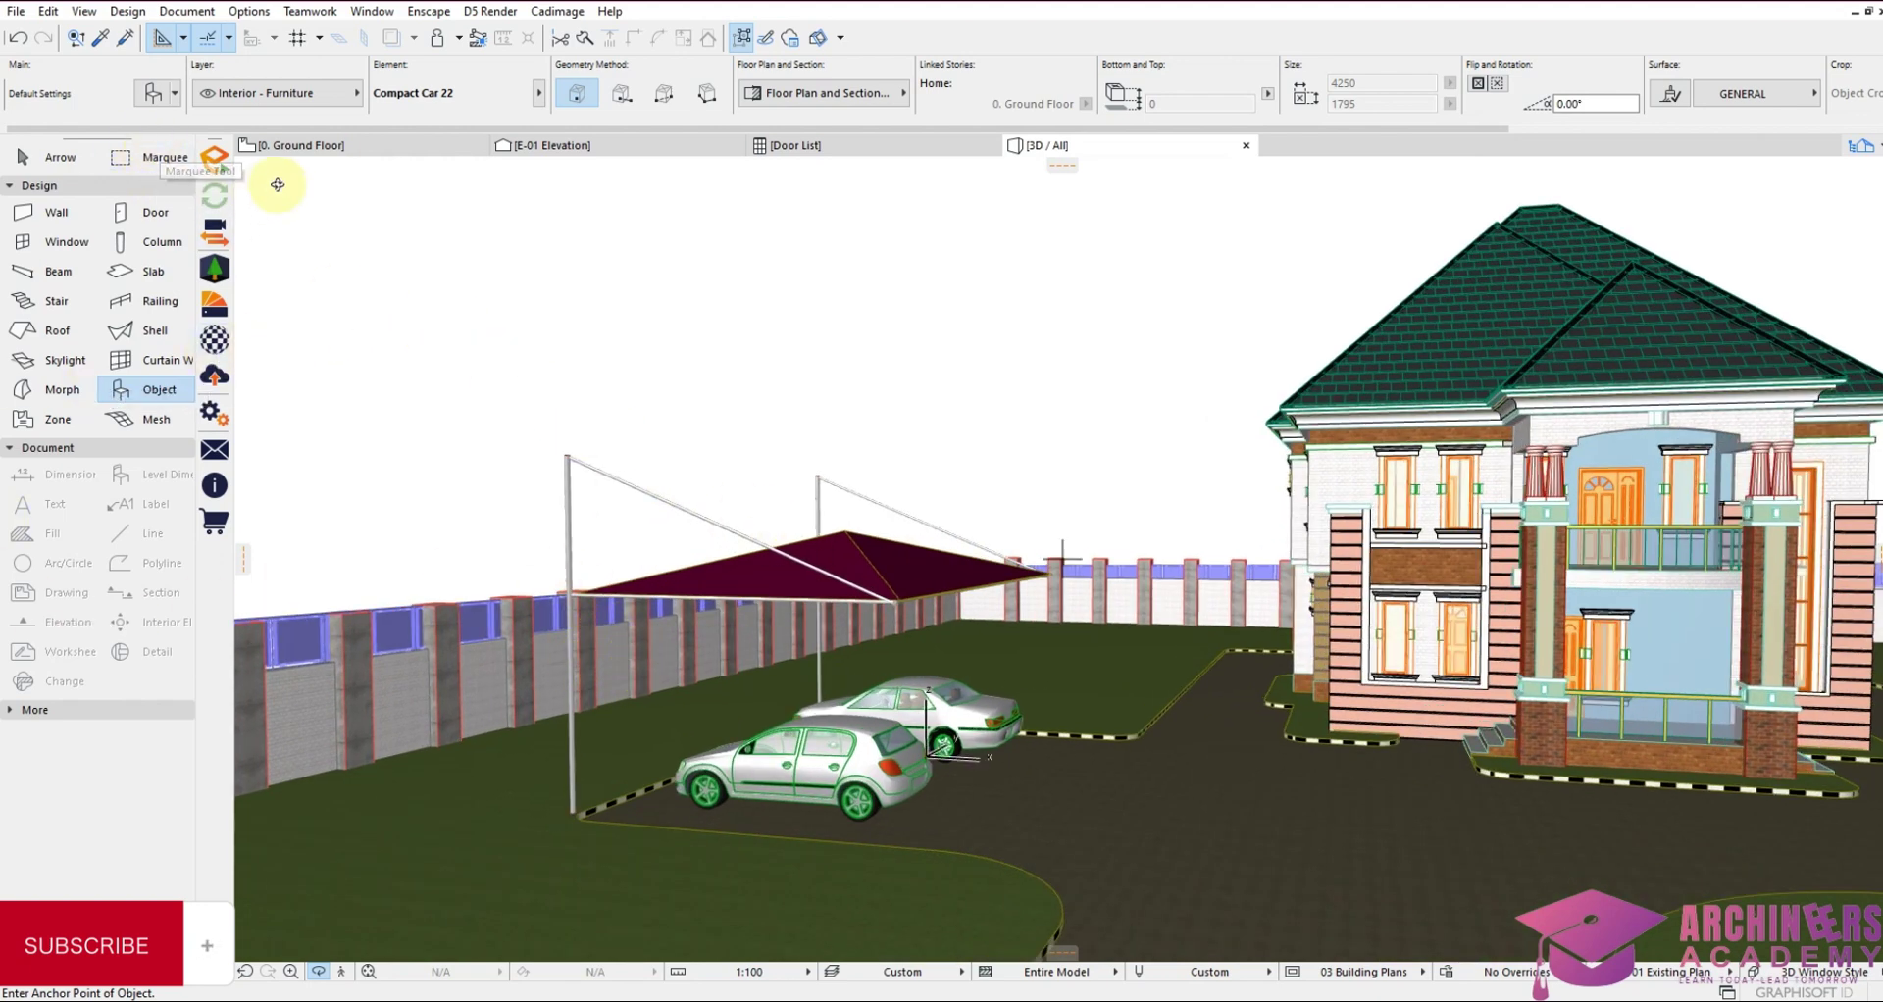
Delete the parking canopy's roof covering and frame members around the two cars on the ground floor plan
click(353, 159)
scroll(1039, 551, up, 2)
shift+click(609, 370)
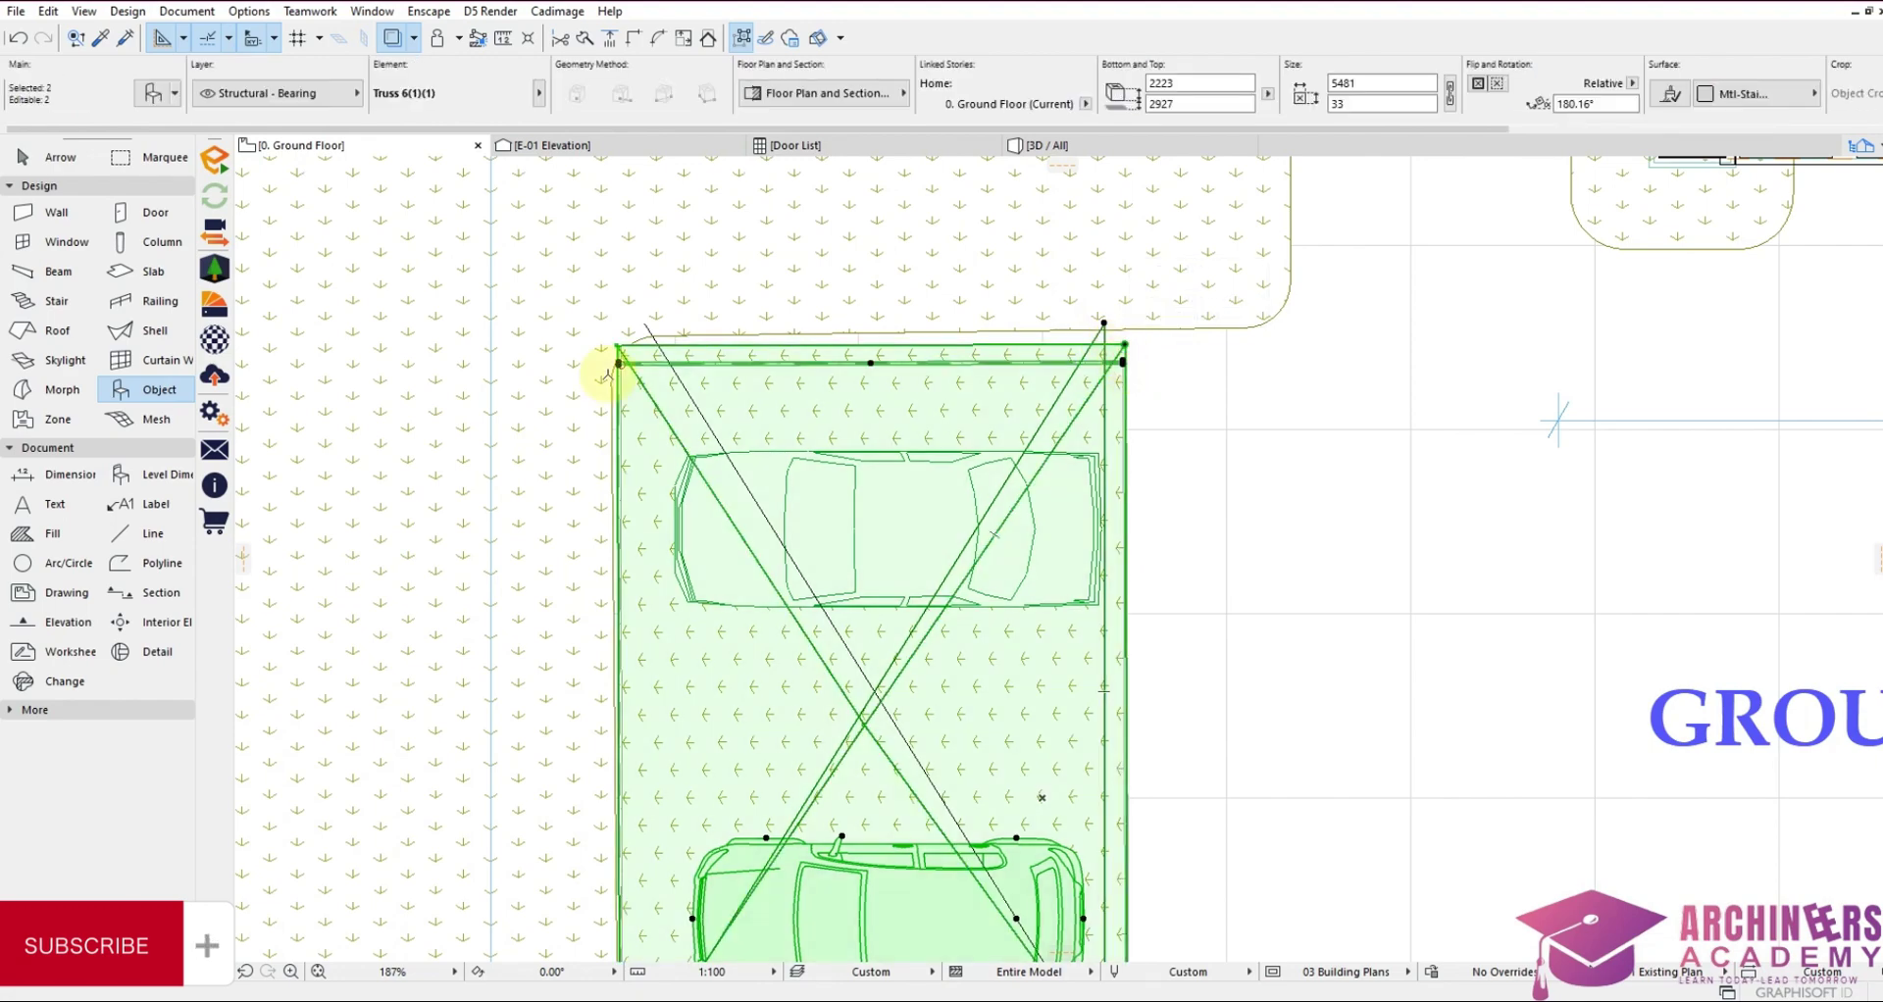
scroll(1054, 763, down, 1)
shift+click(1055, 763)
key(m)
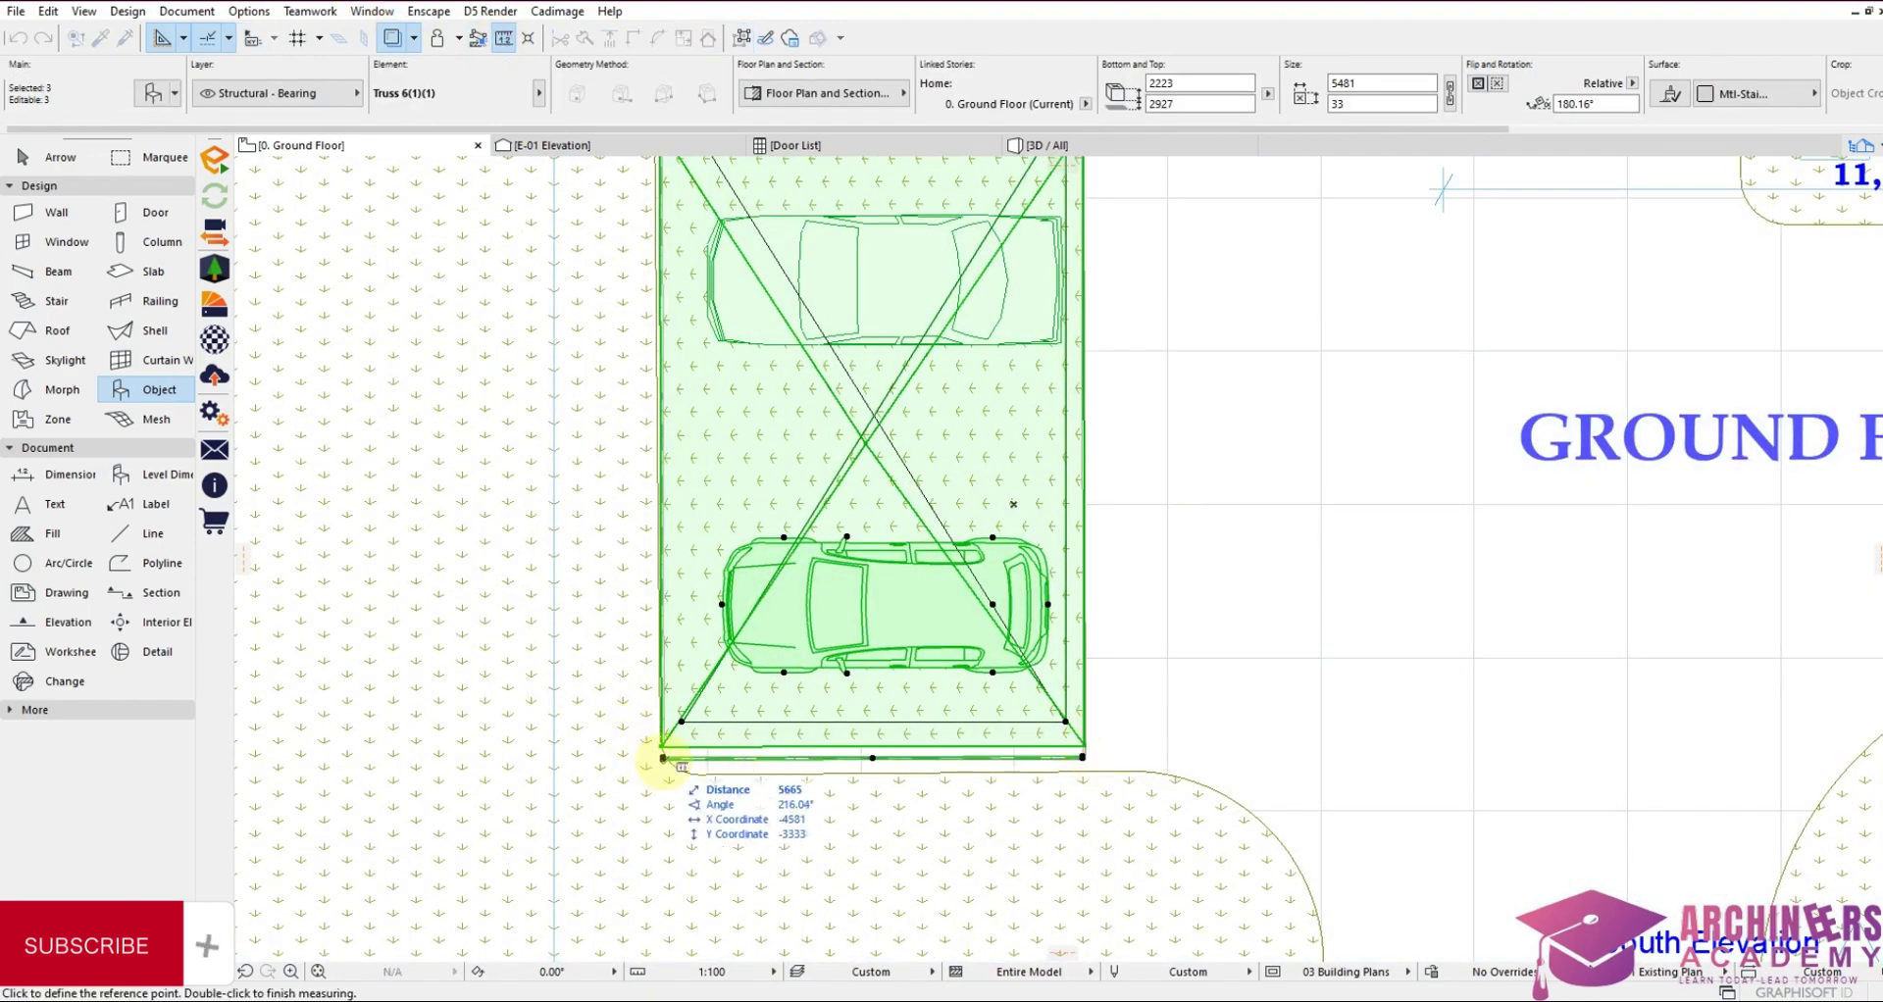
click(663, 758)
key(Escape)
key(Escape)
scroll(1083, 756, down, 2)
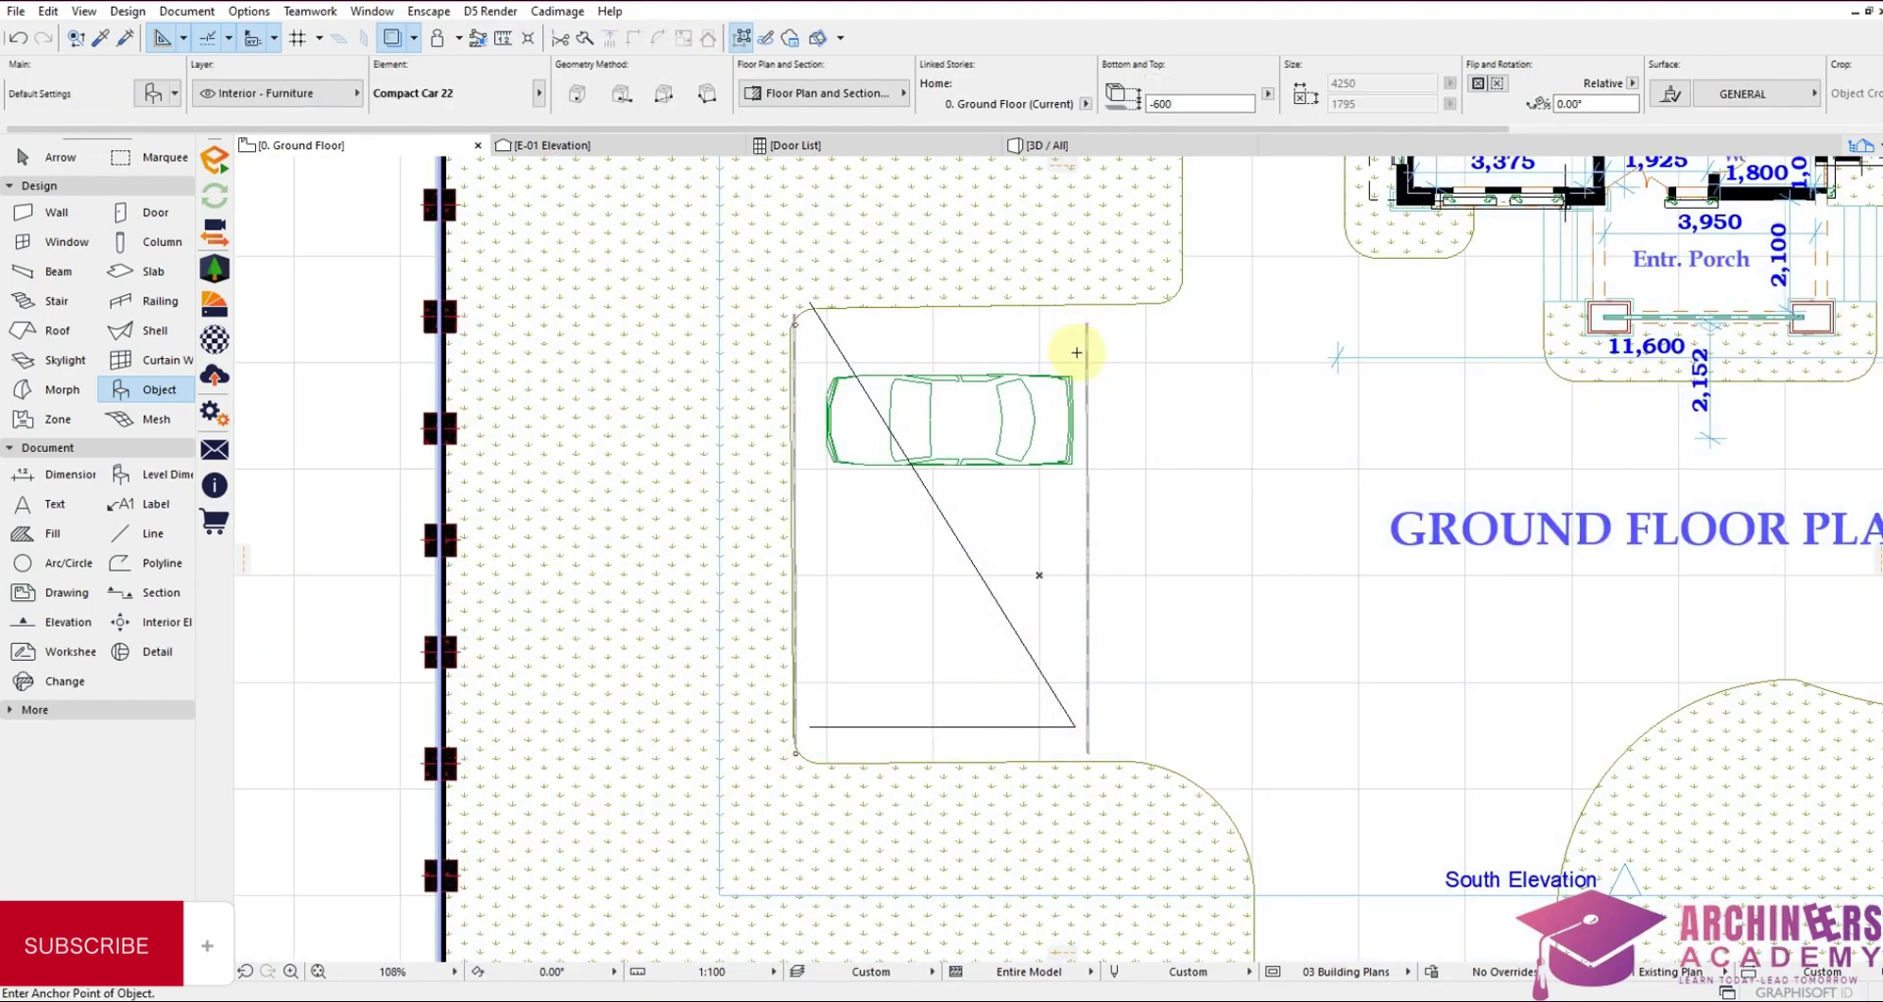
Delete the remaining canopy truss members around the parked cars
click(1084, 349)
key(Escape)
click(870, 740)
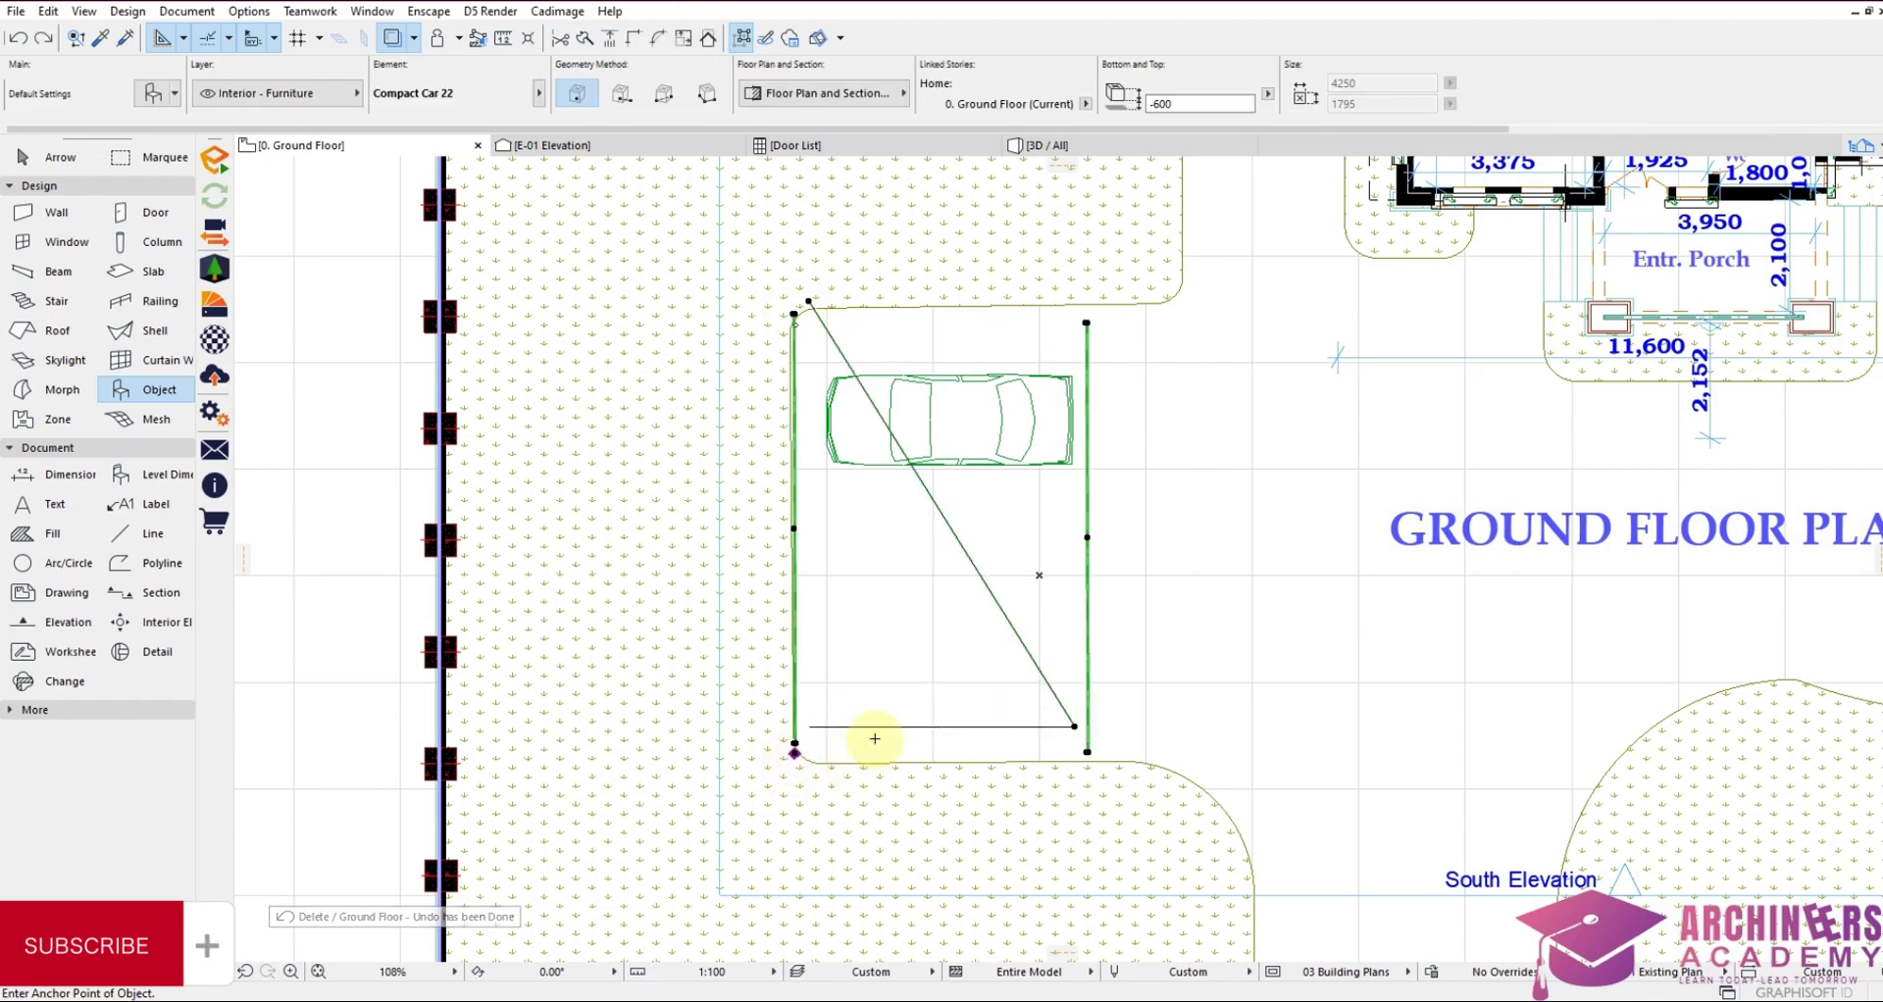
click(877, 726)
key(Delete)
click(152, 92)
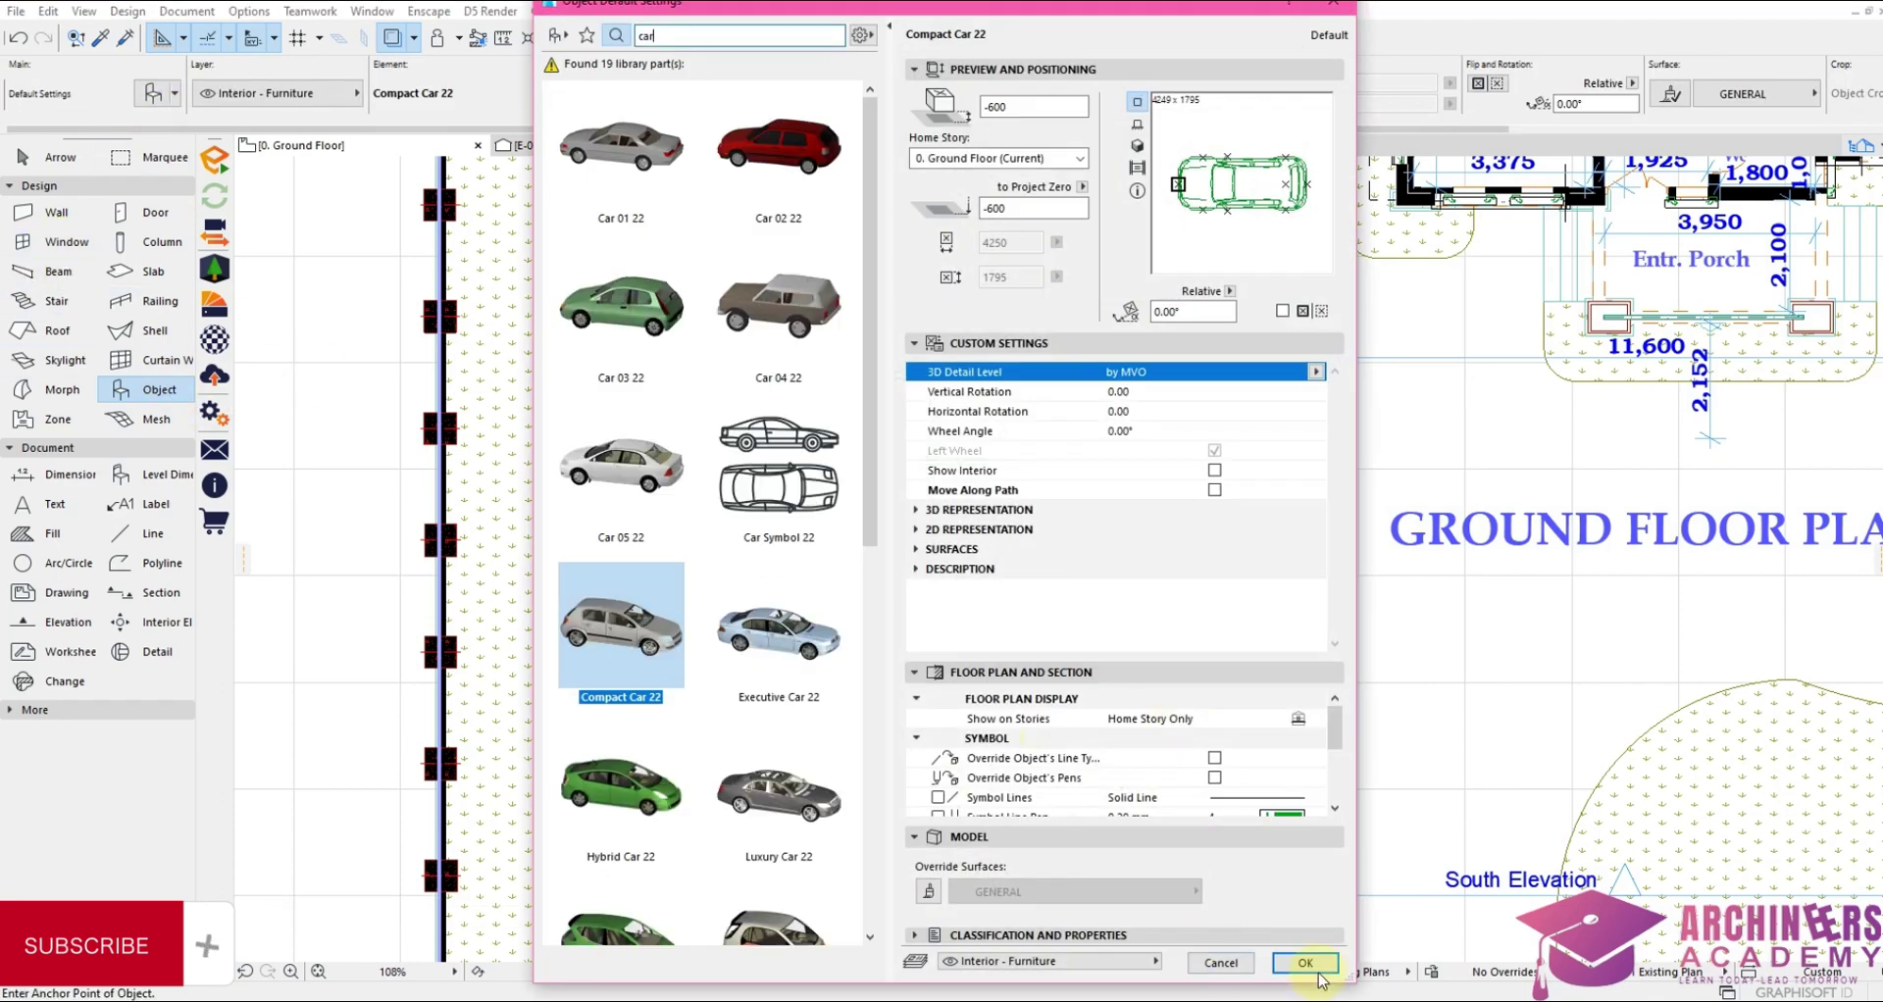
click(1315, 964)
click(921, 624)
key(ctrl+a)
key(ctrl+t)
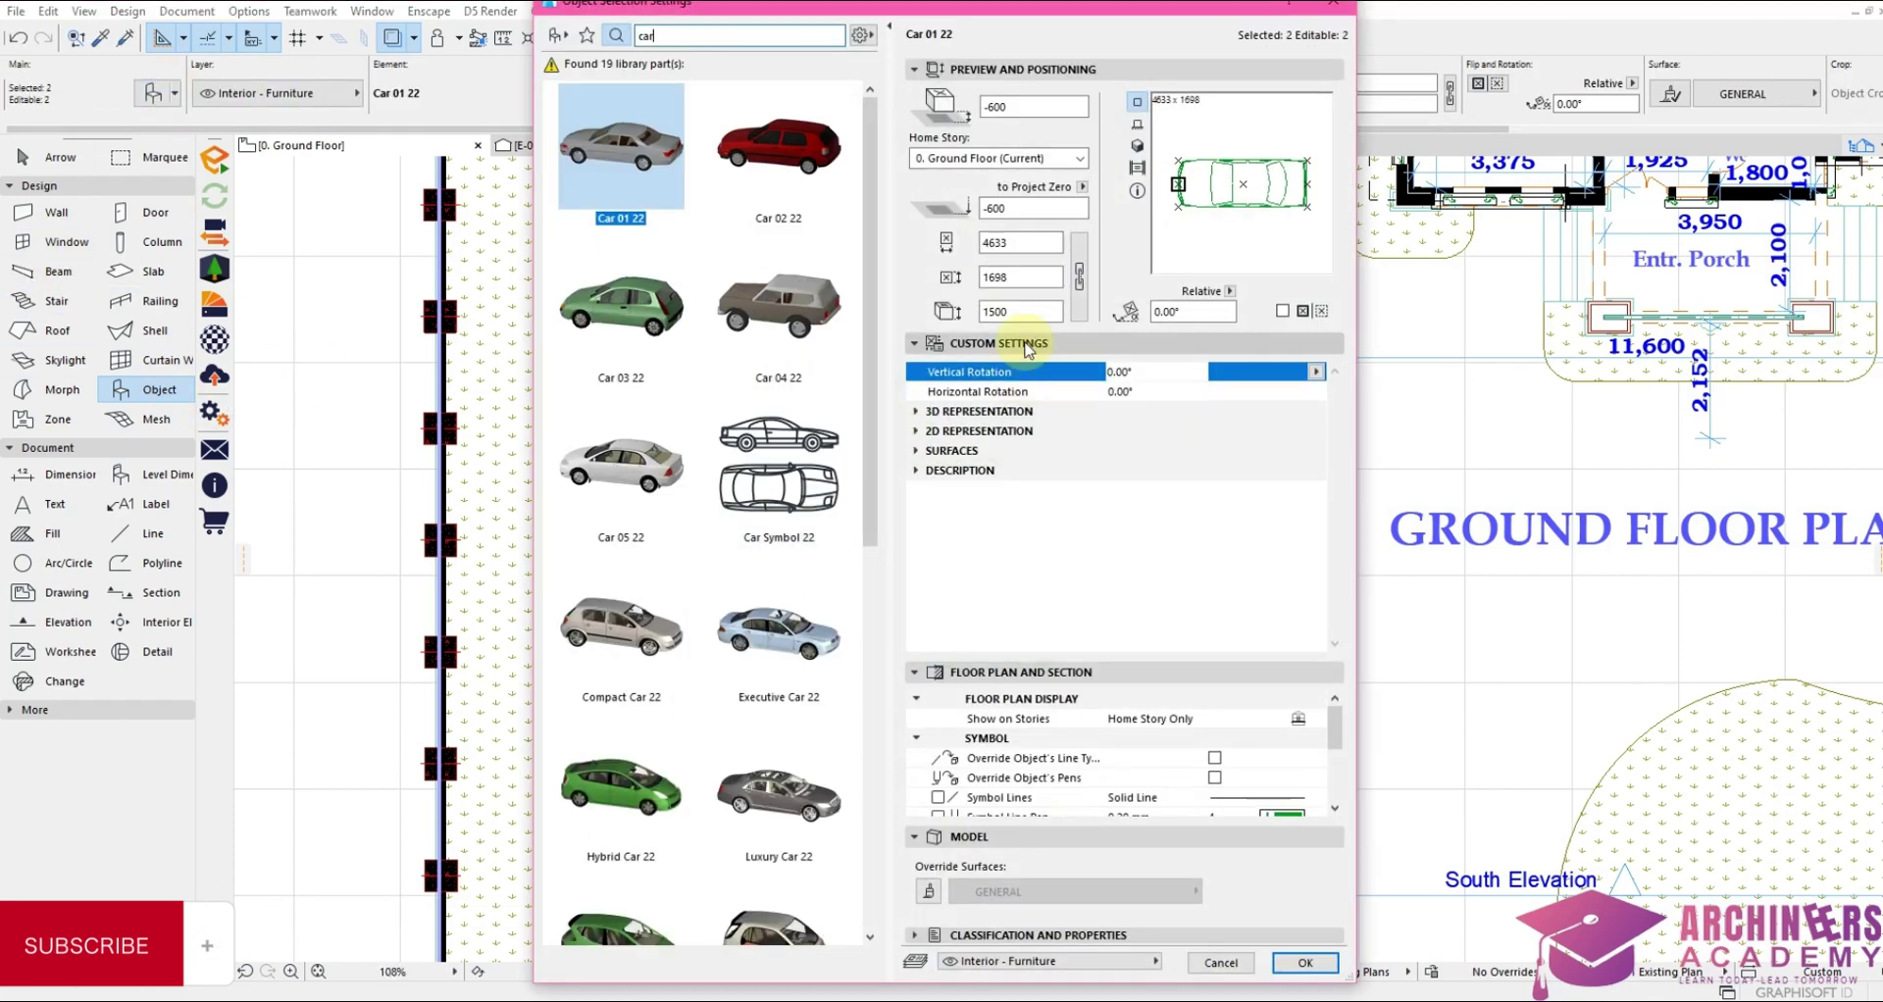
text(160)
key(Return)
key(Escape)
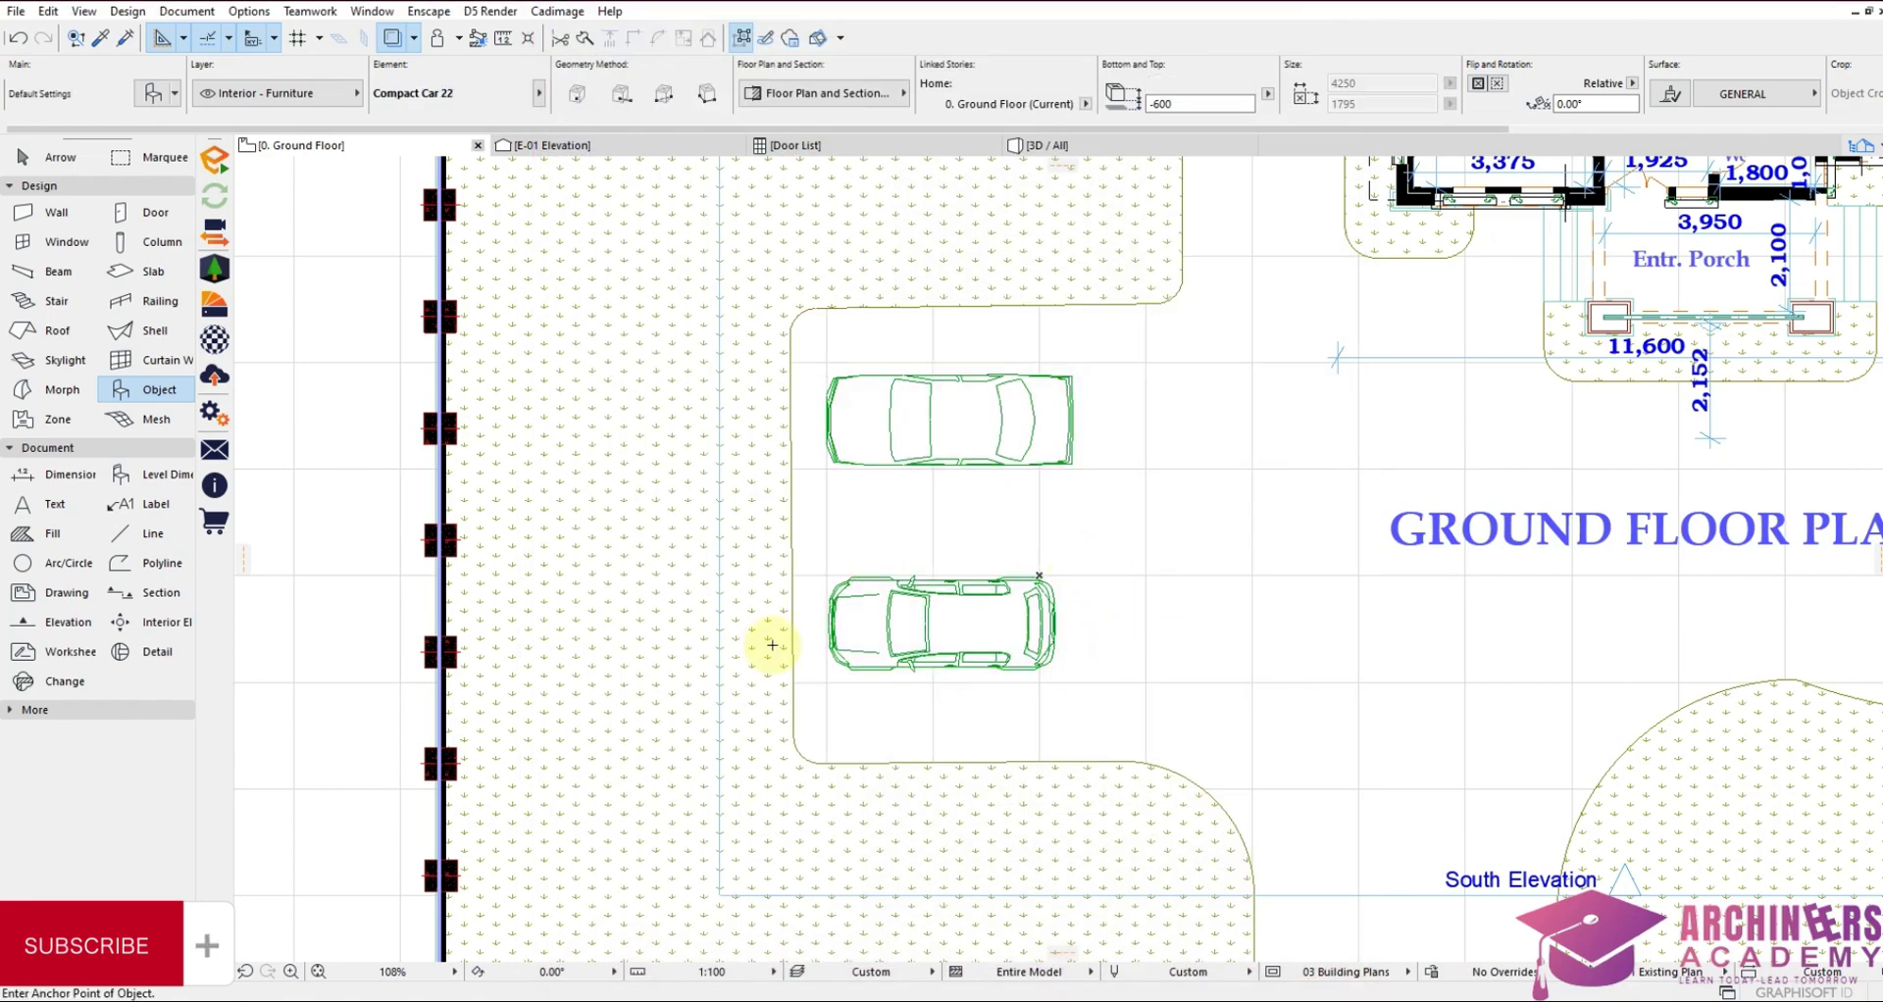
Inspect the parking area and its two cars in the 3D view from several angles
key(F3)
shift+middle_drag(663, 801, 1146, 781)
shift+middle_drag(1272, 802, 1172, 829)
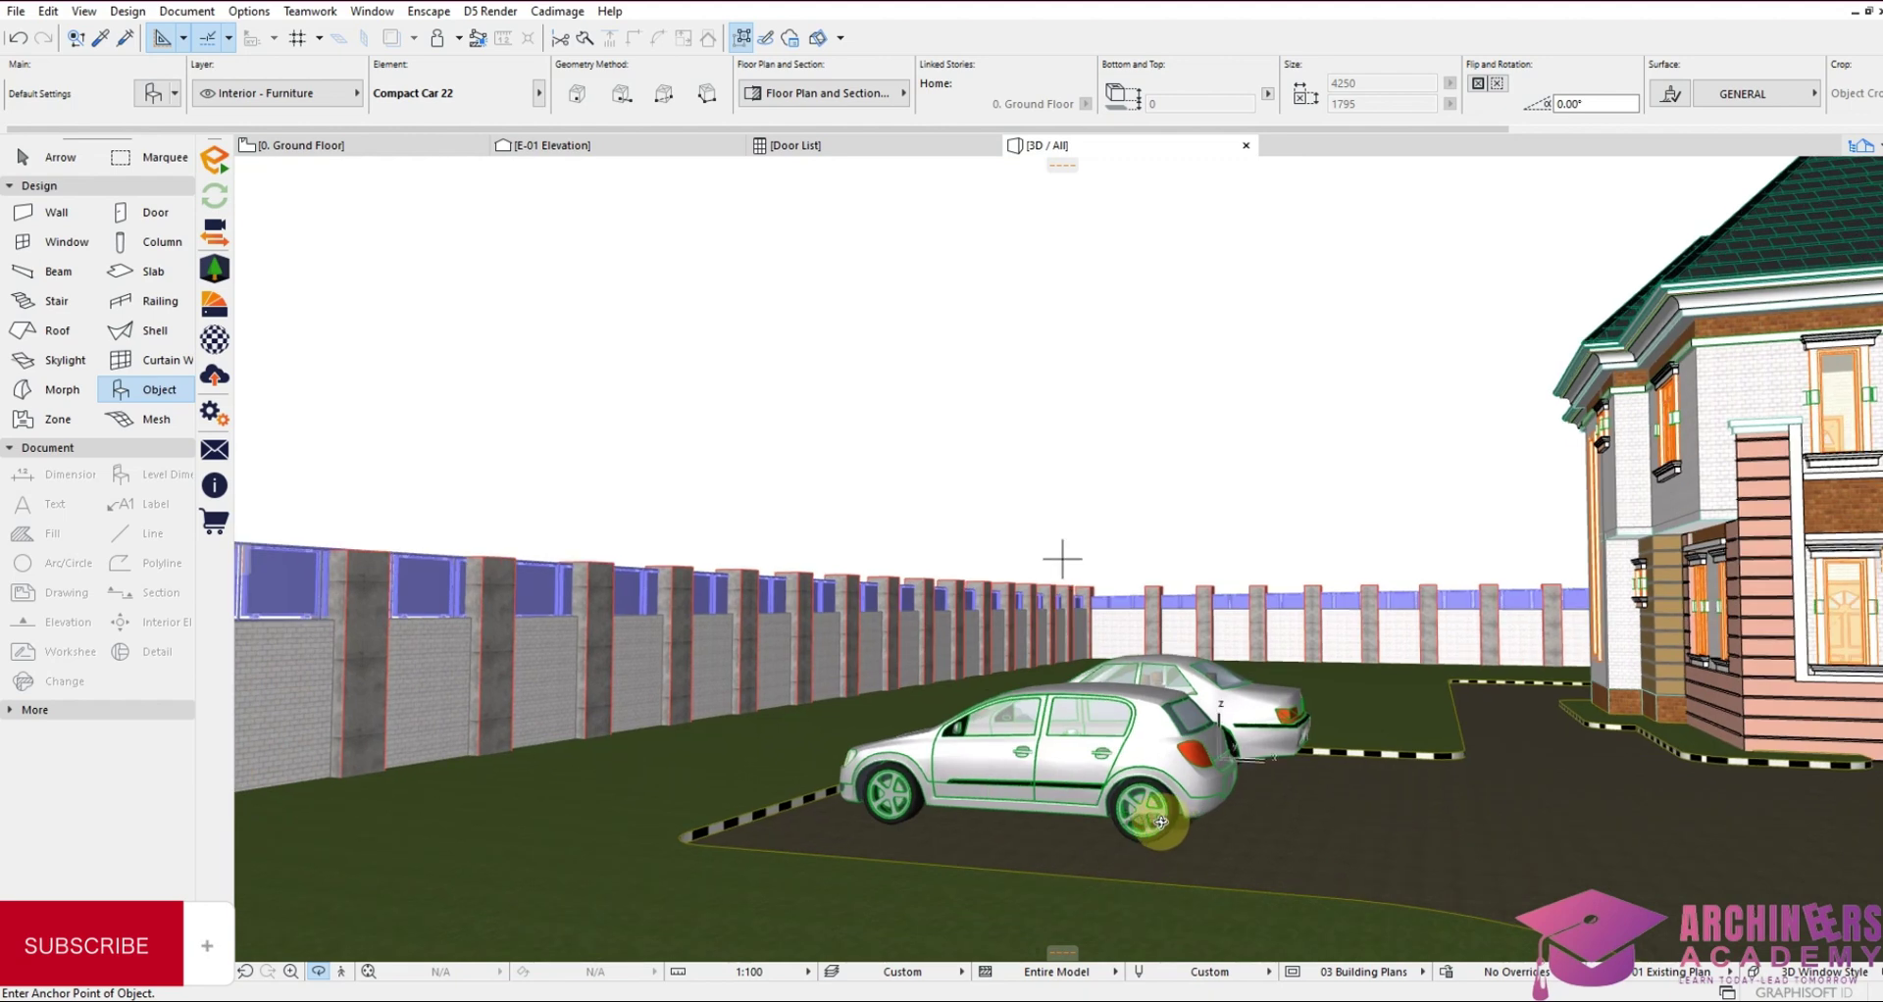
shift+middle_drag(1286, 785, 1625, 746)
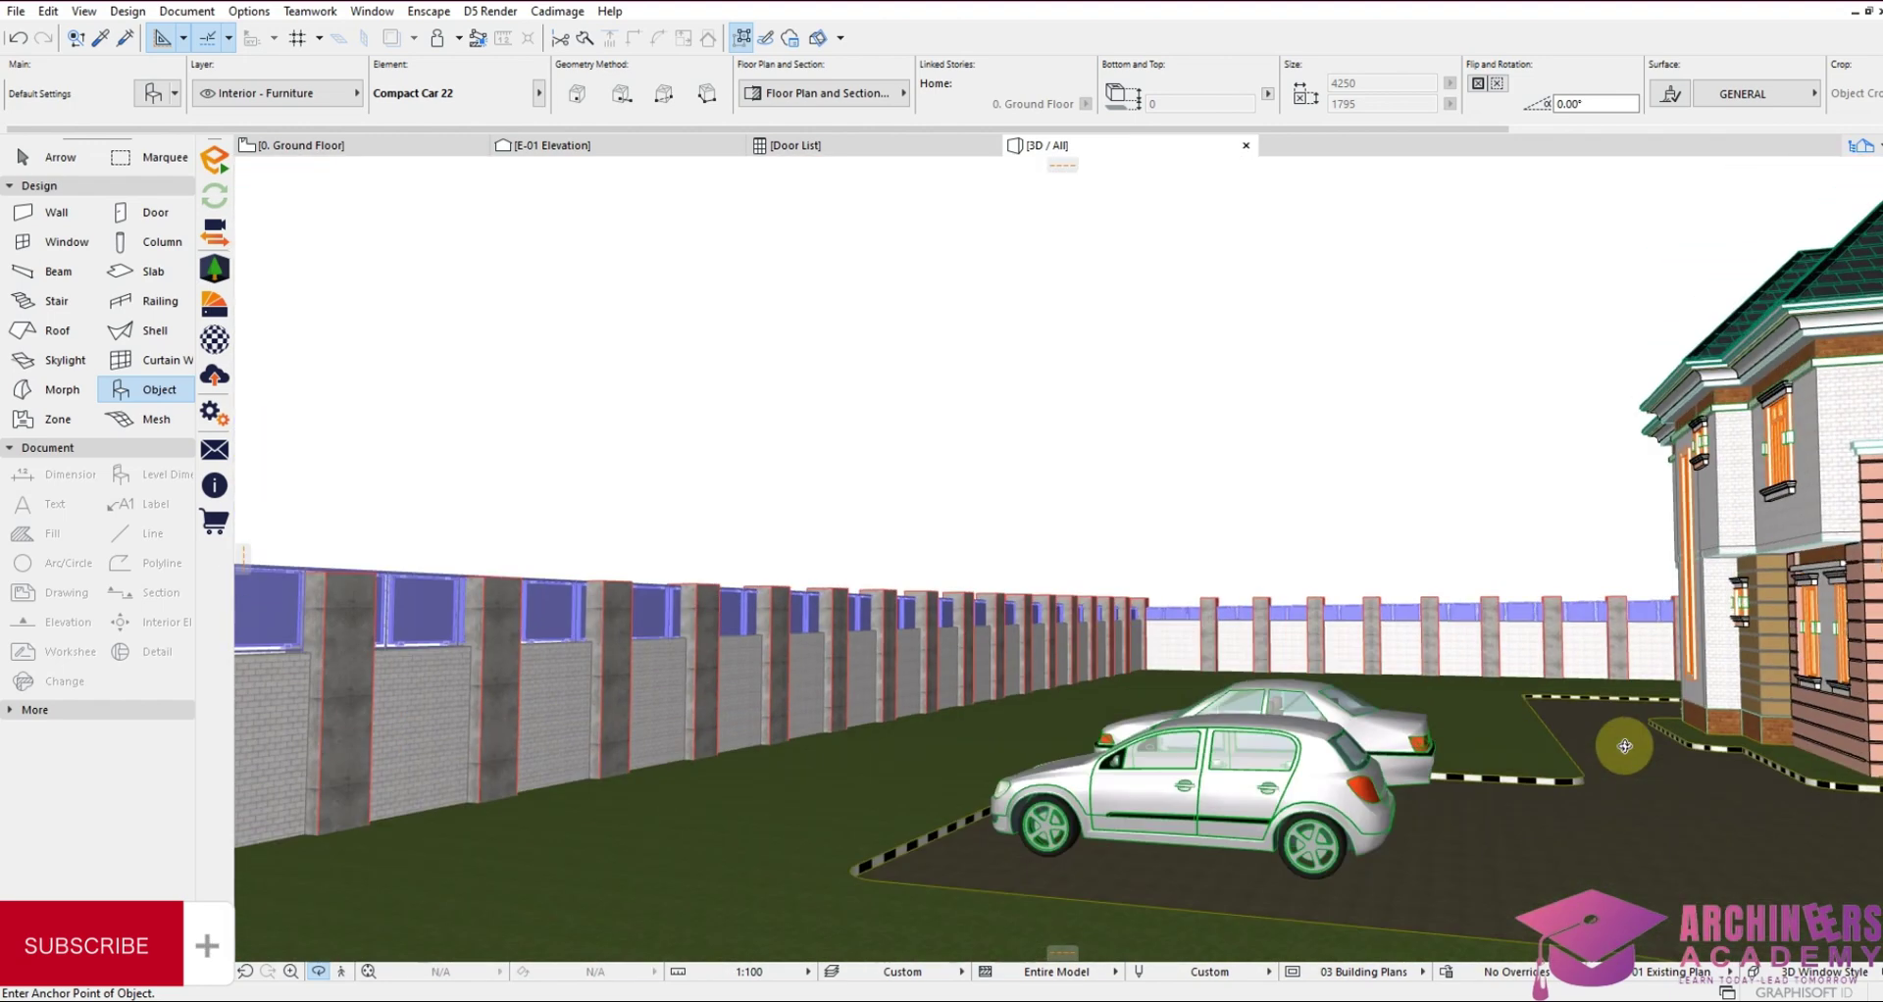
Set the column defaults to a circular profile of 75, height 6000 and base elevation -600
click(374, 147)
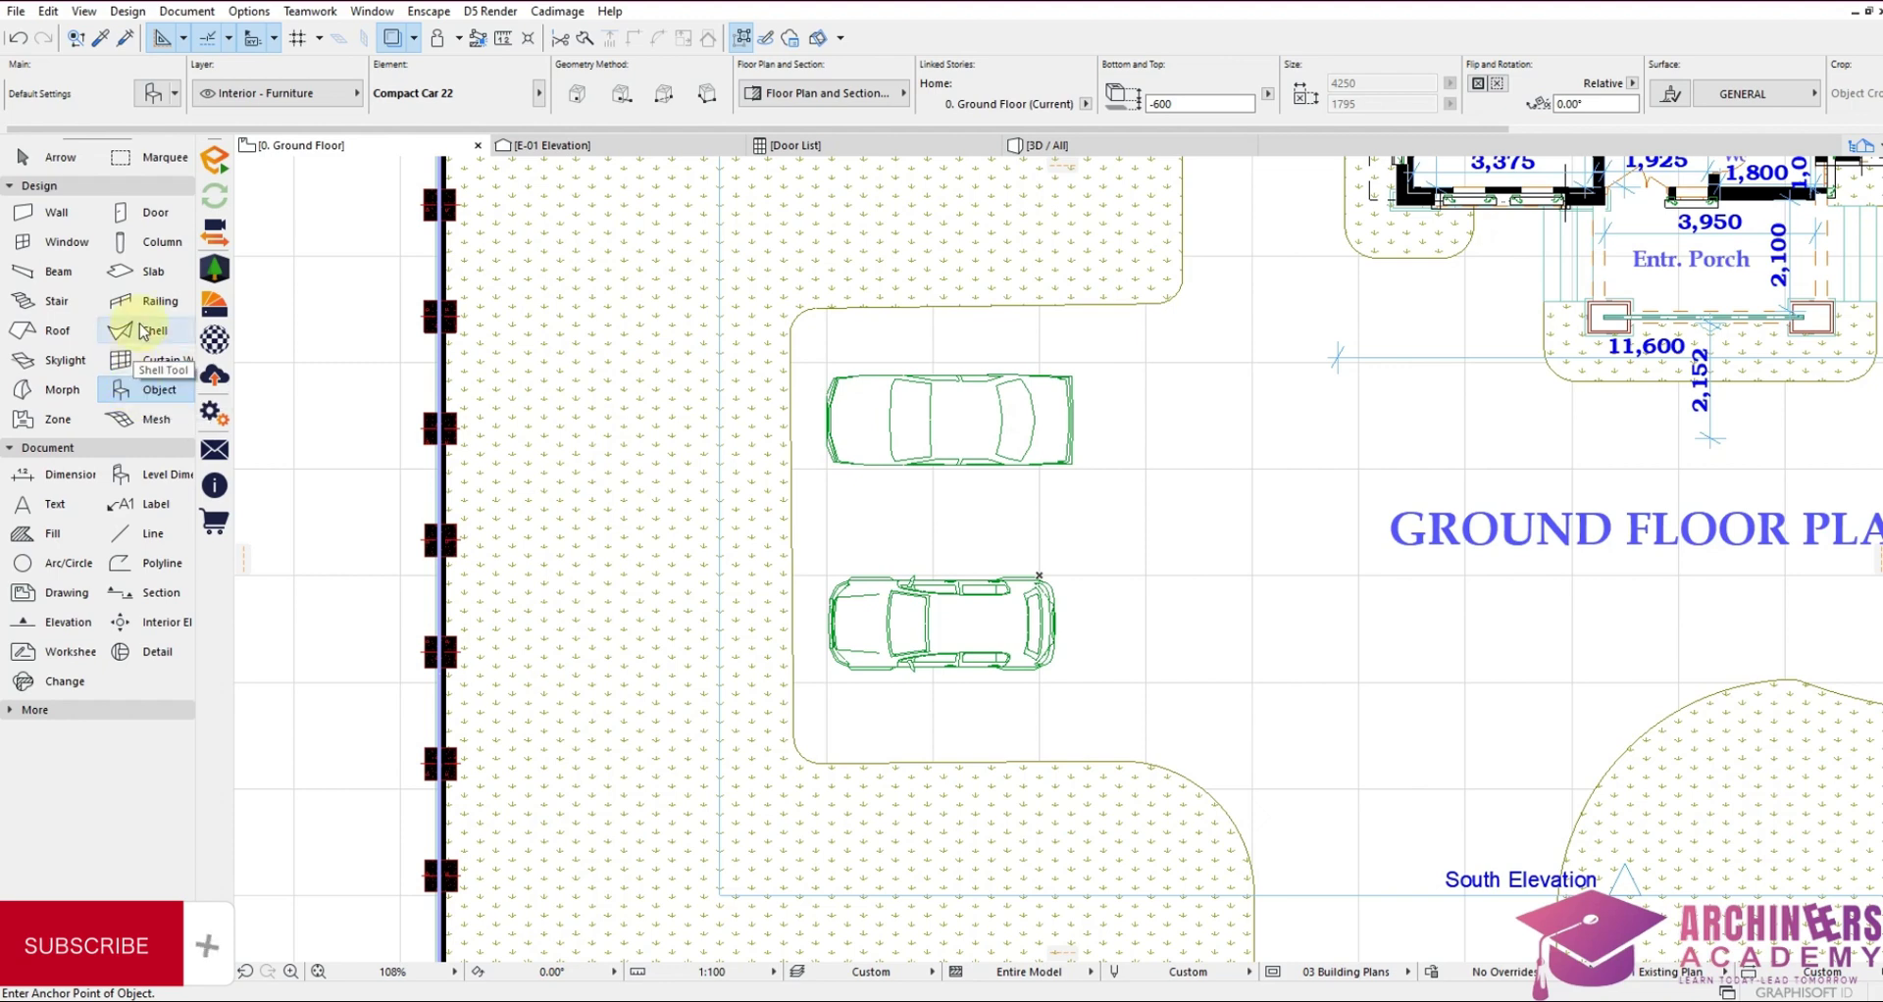
click(155, 241)
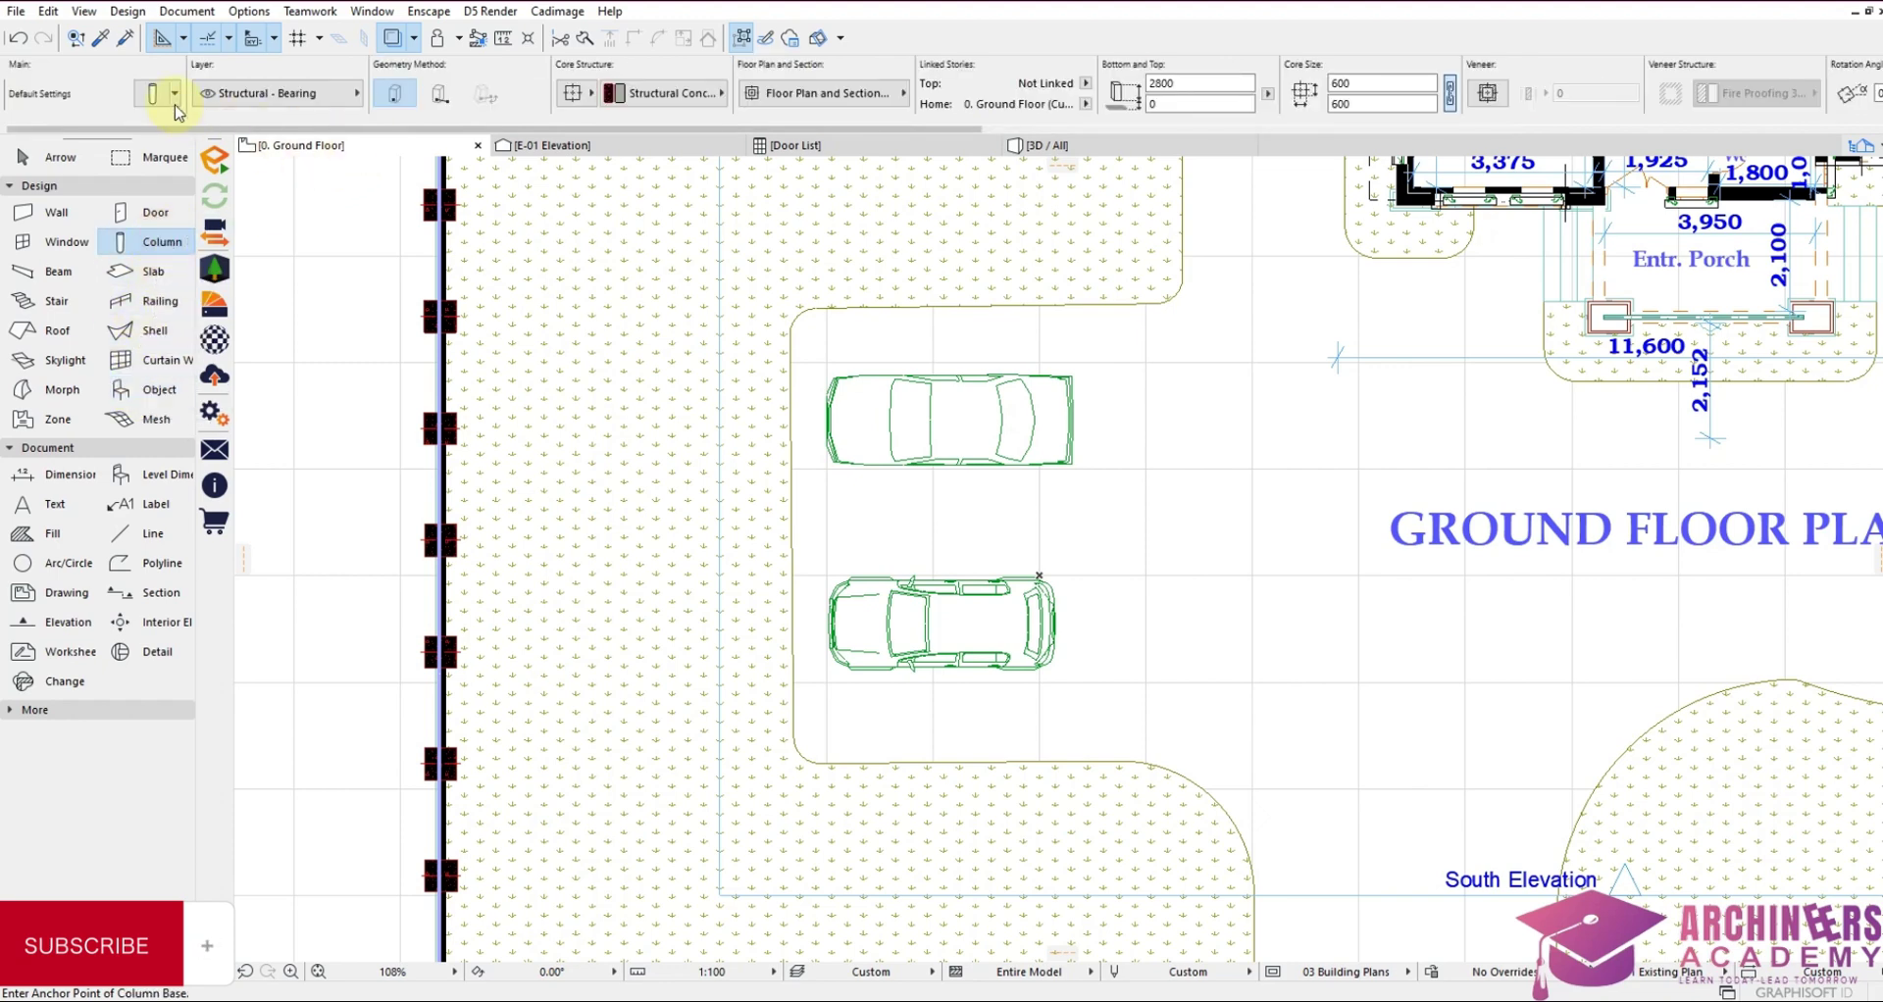
double_click(163, 243)
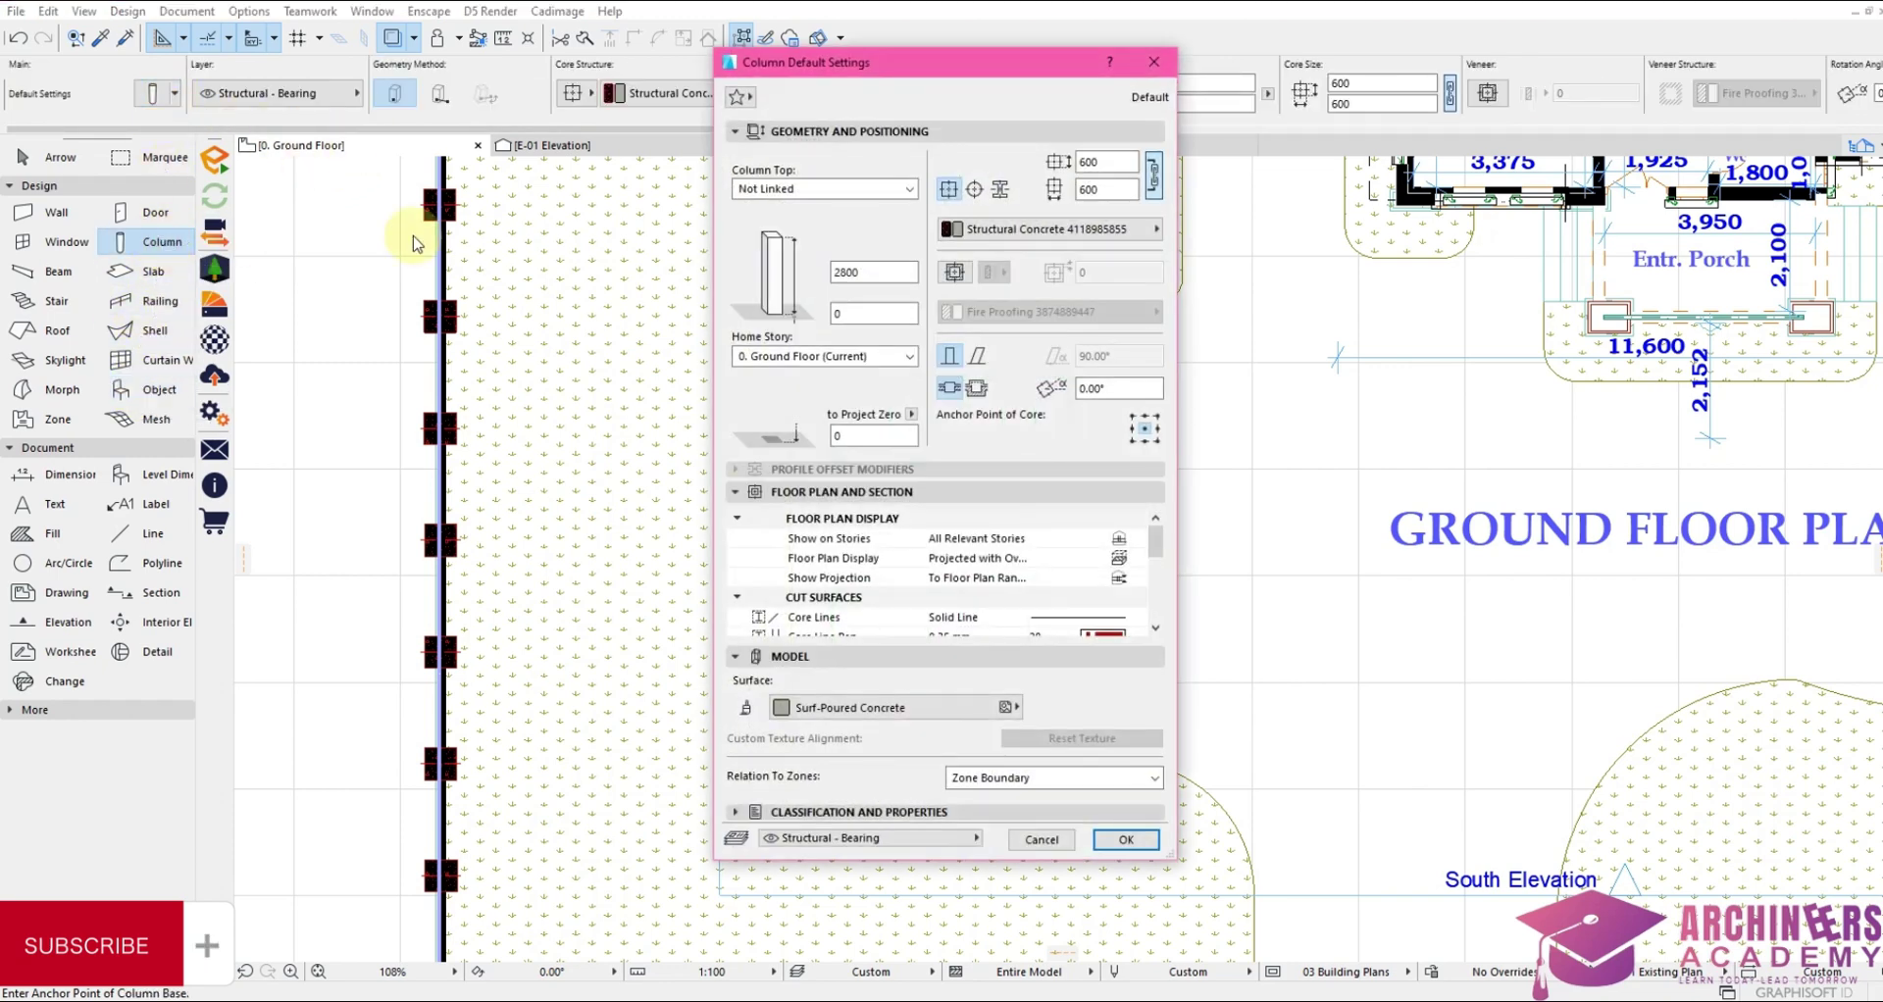
click(975, 190)
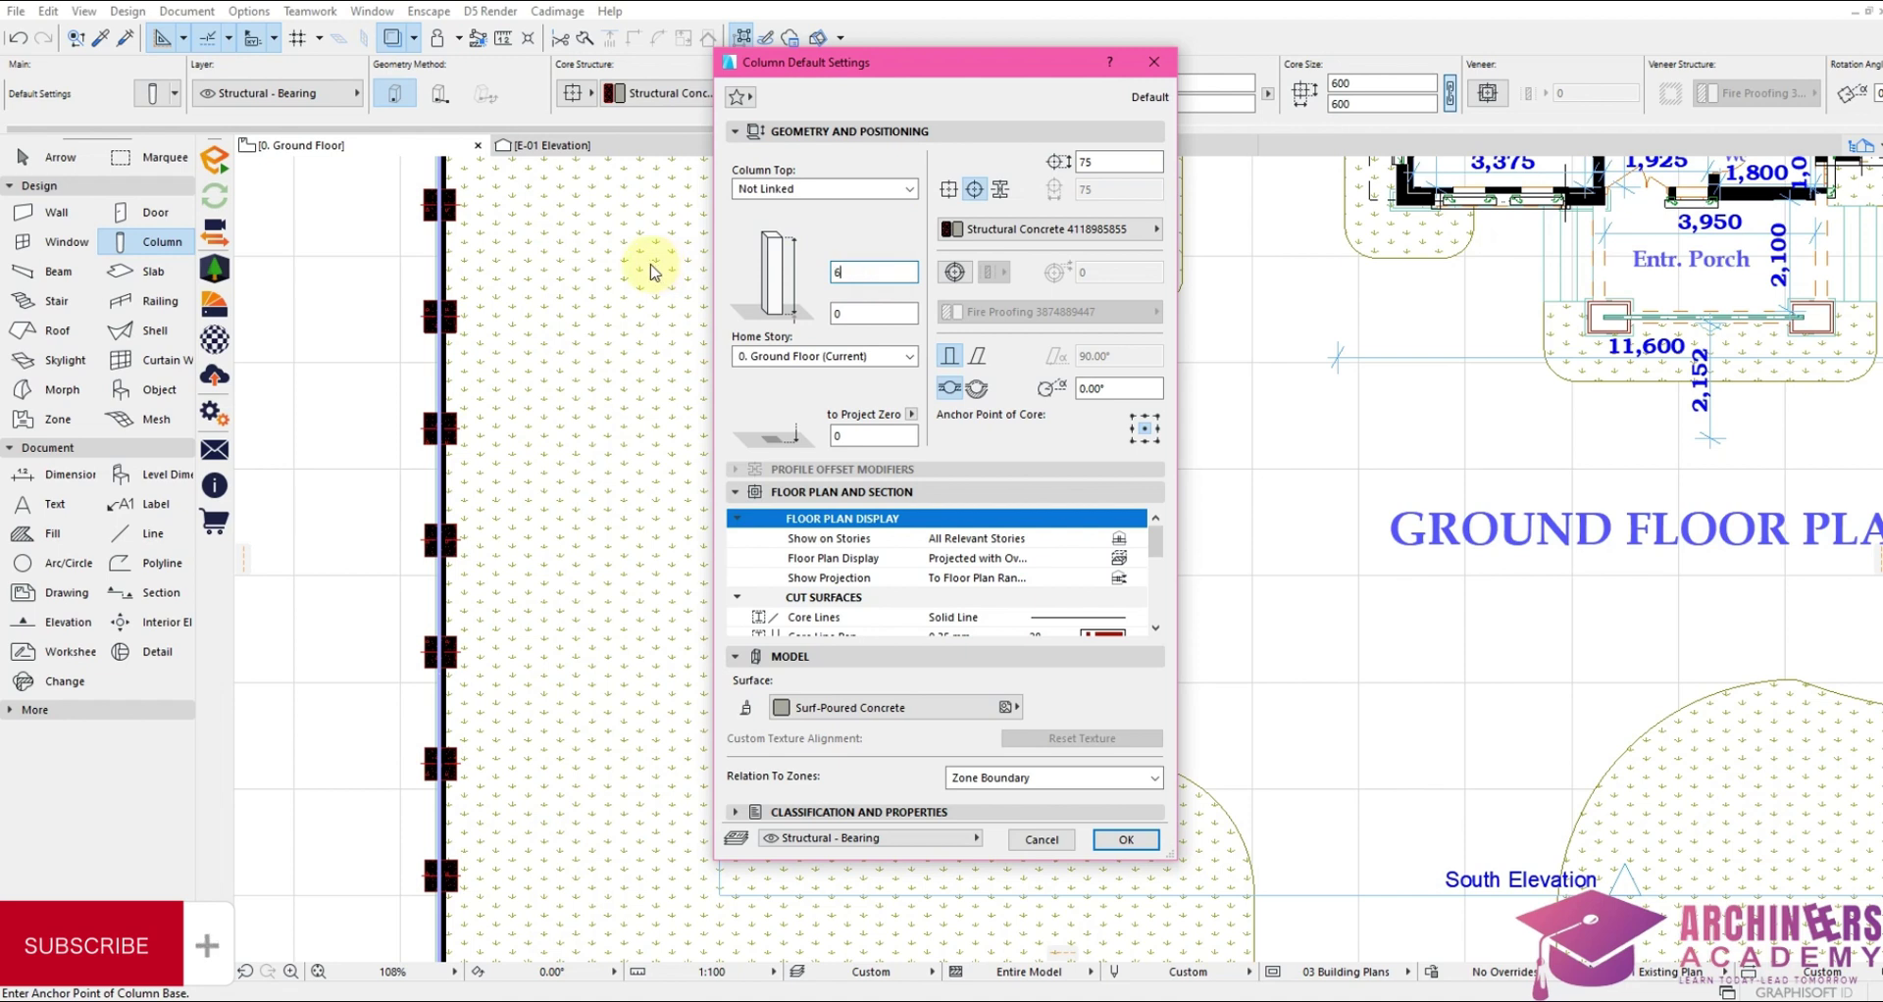
text(000)
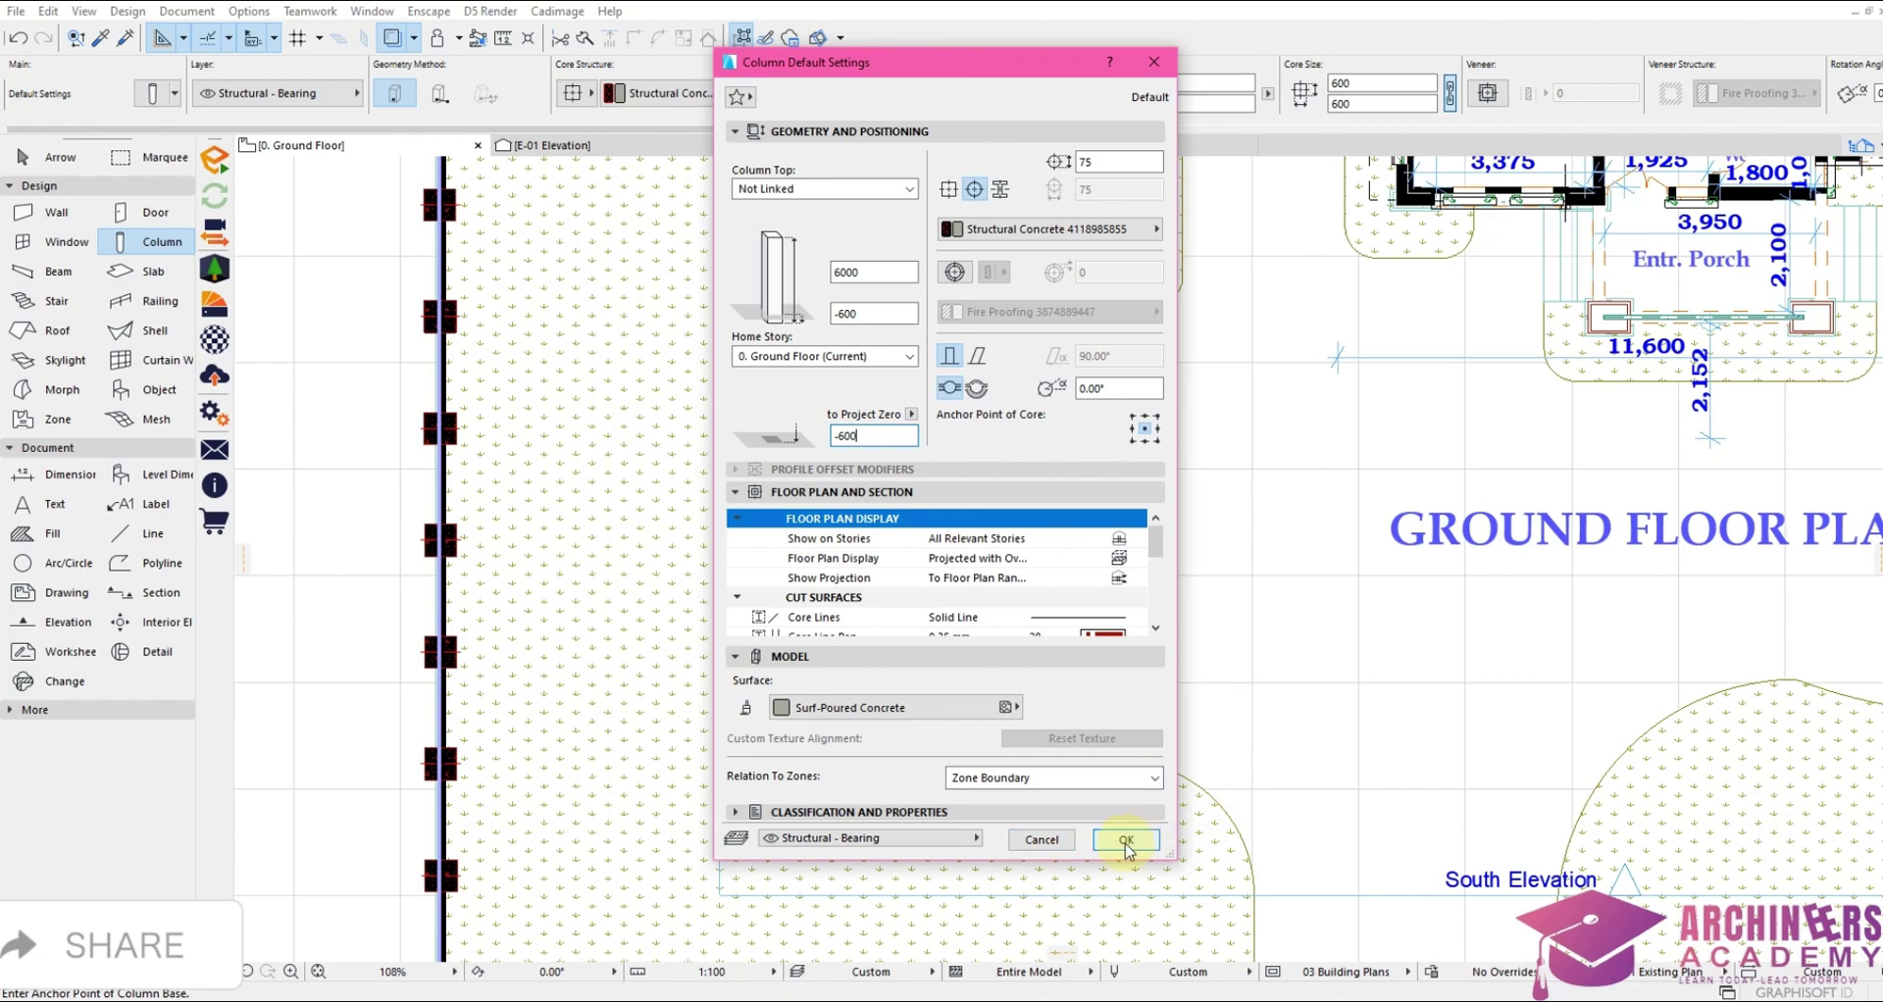
Override the default column's surface with Mtl-Stainless Steel and accept the column settings
click(925, 710)
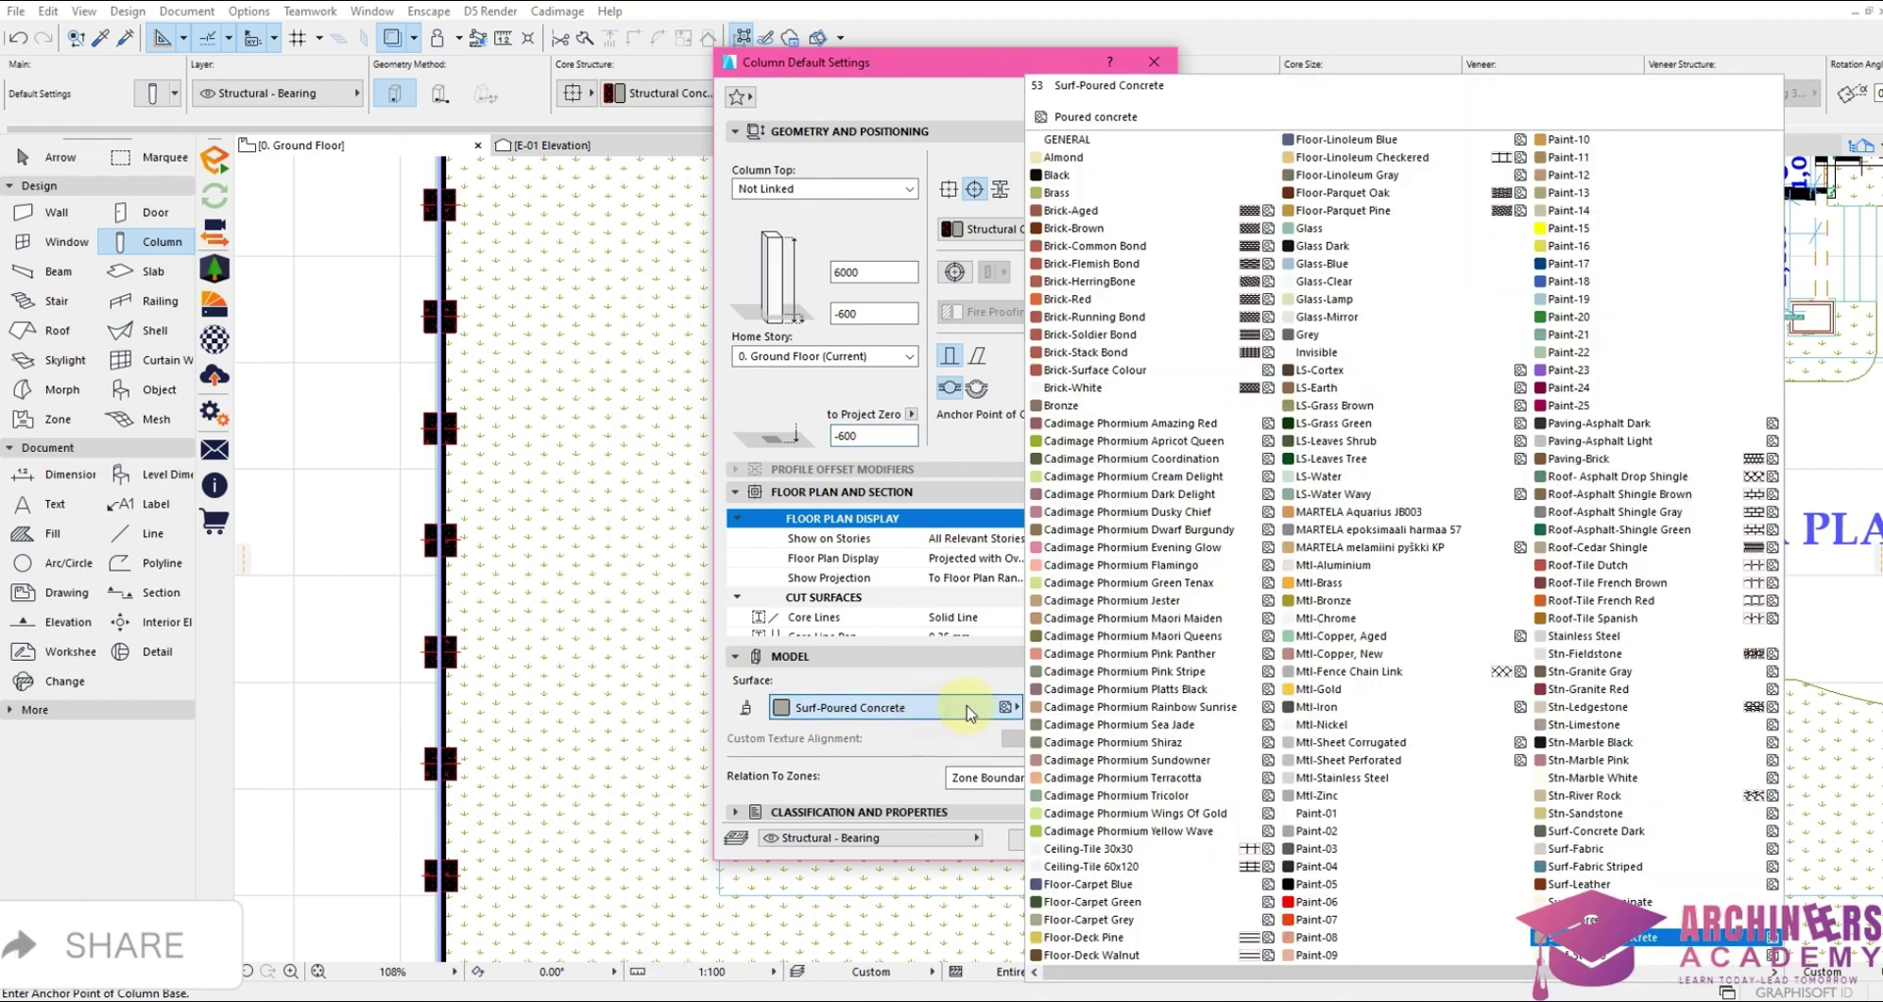
click(1346, 778)
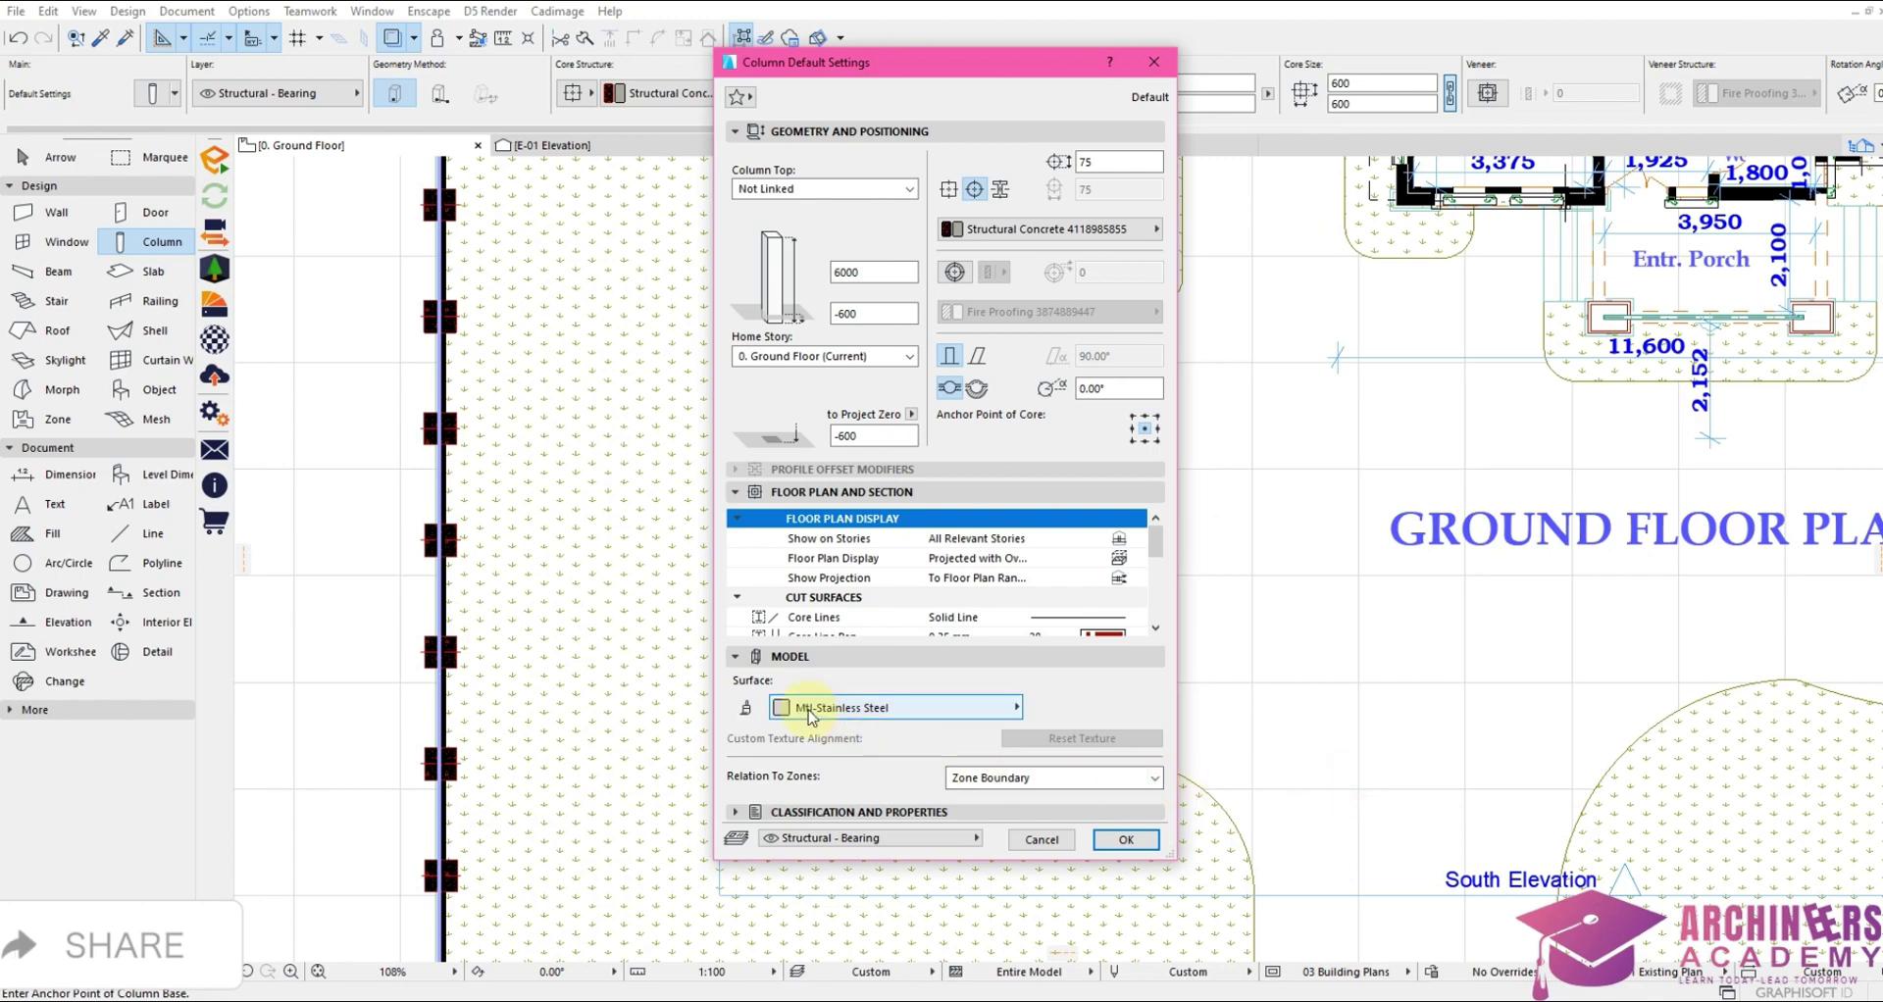
click(1126, 840)
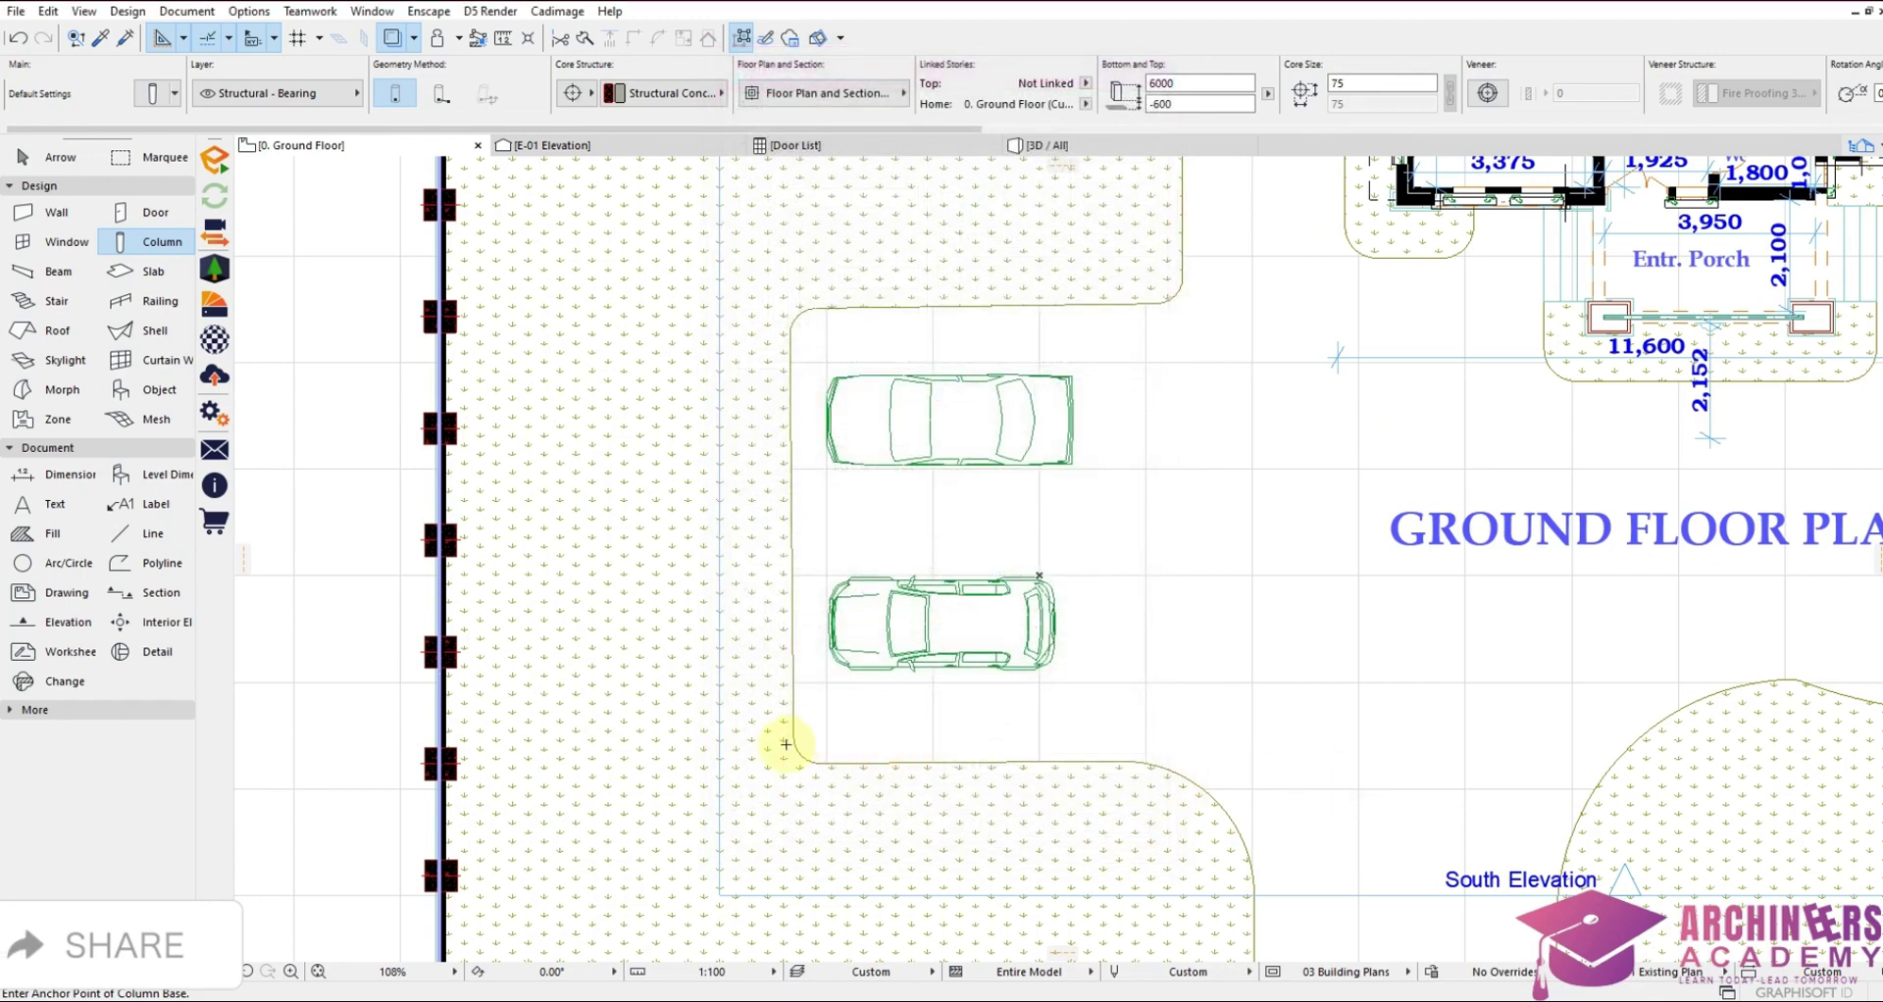
Place a column at the parking bay's lower-left rounded corner and copy it to the upper-left corner
scroll(806, 748, up, 3)
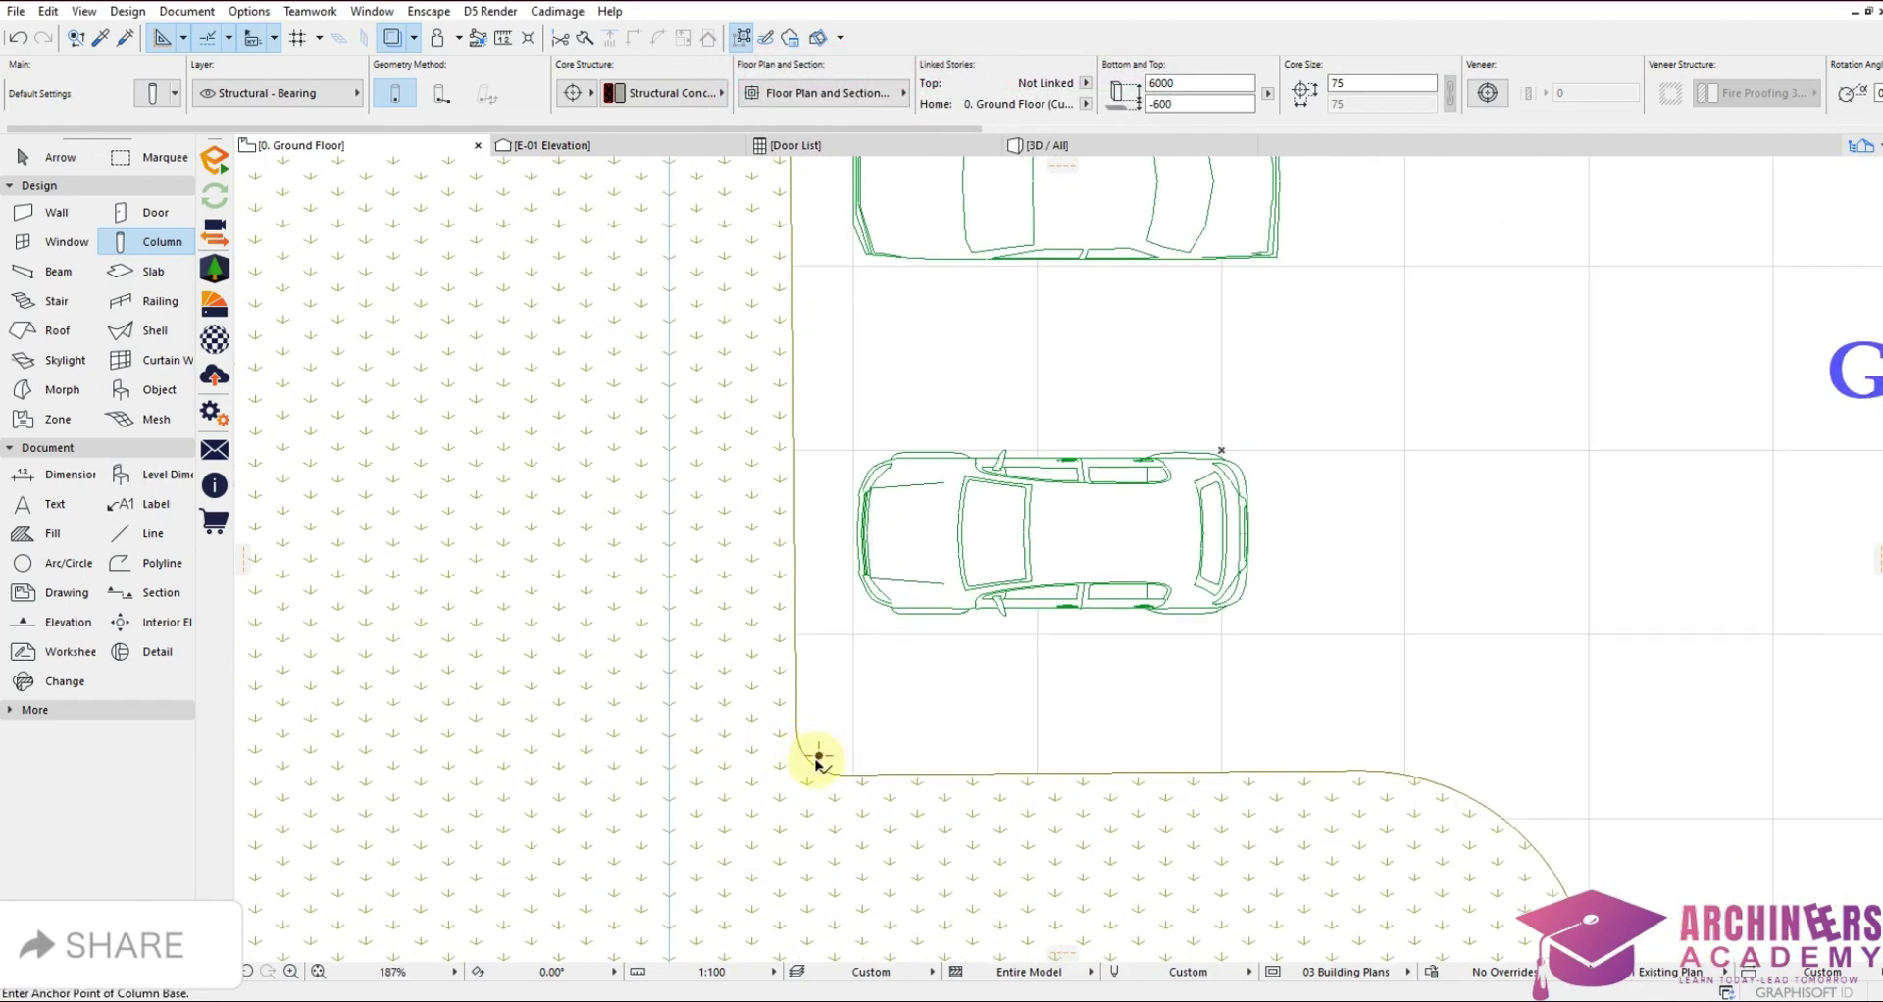
click(819, 758)
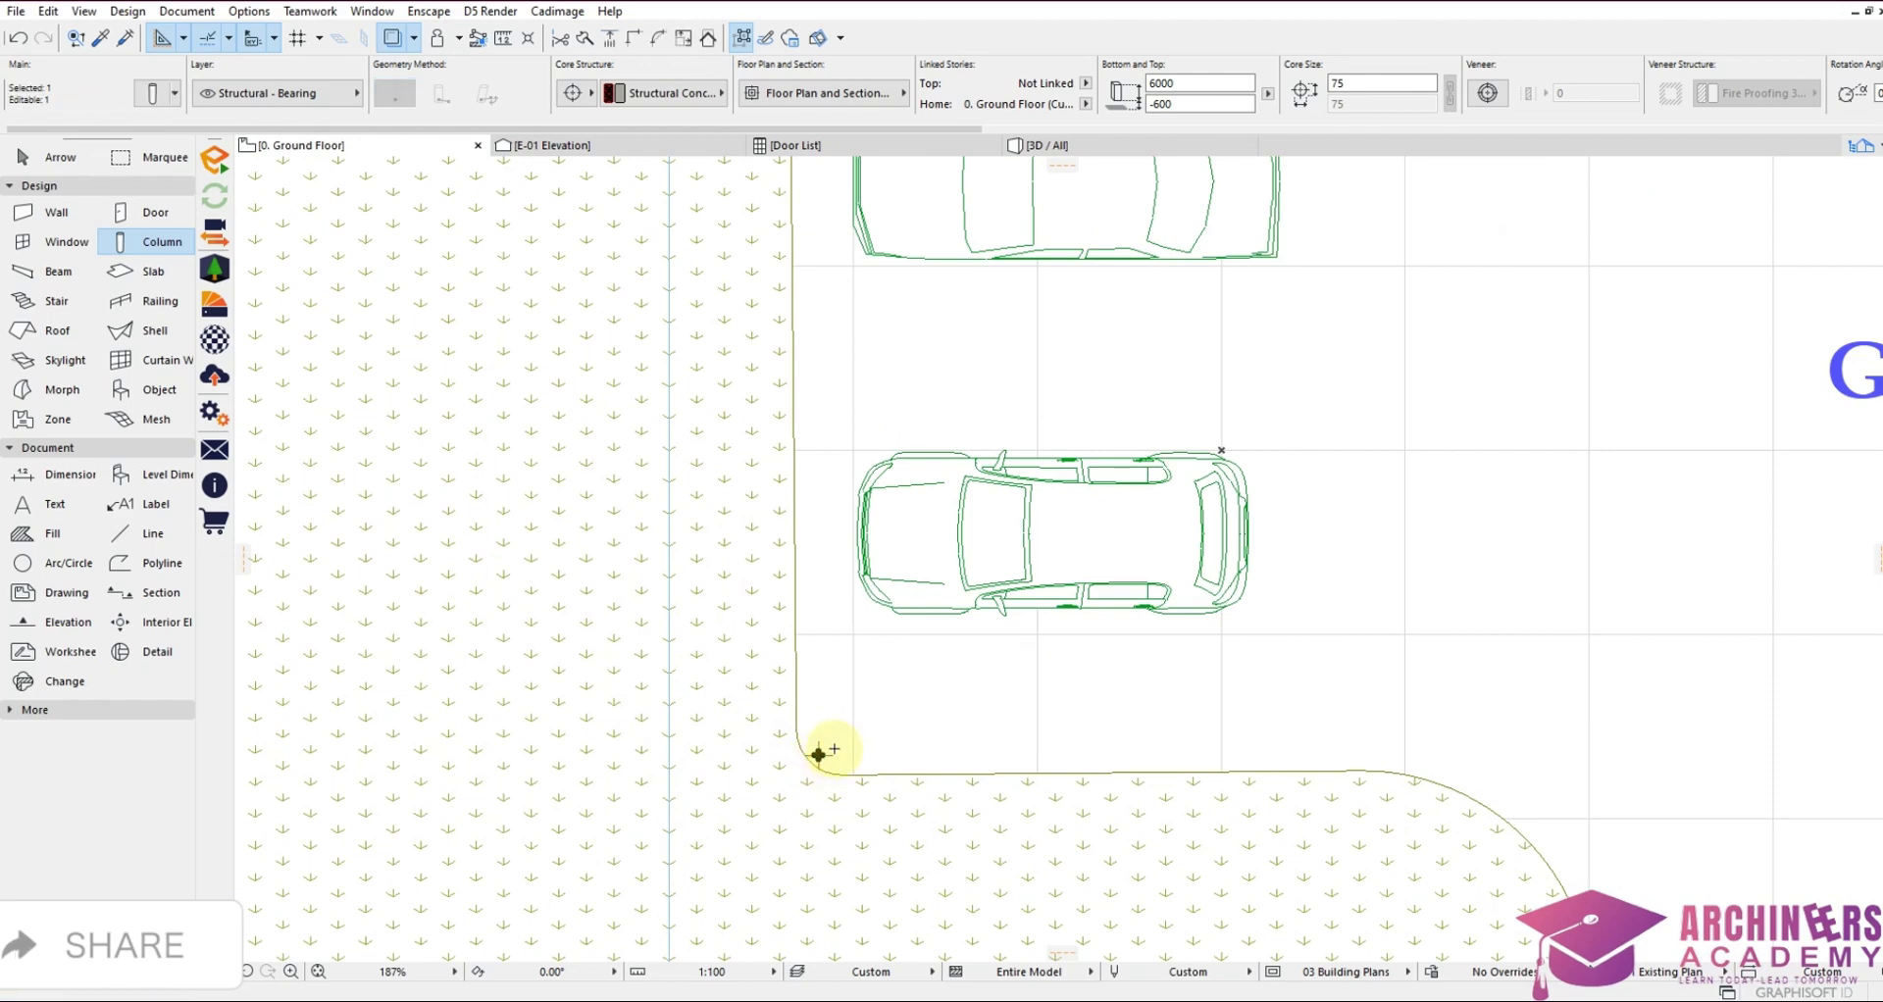
key(ctrl+d)
scroll(832, 731, down, 3)
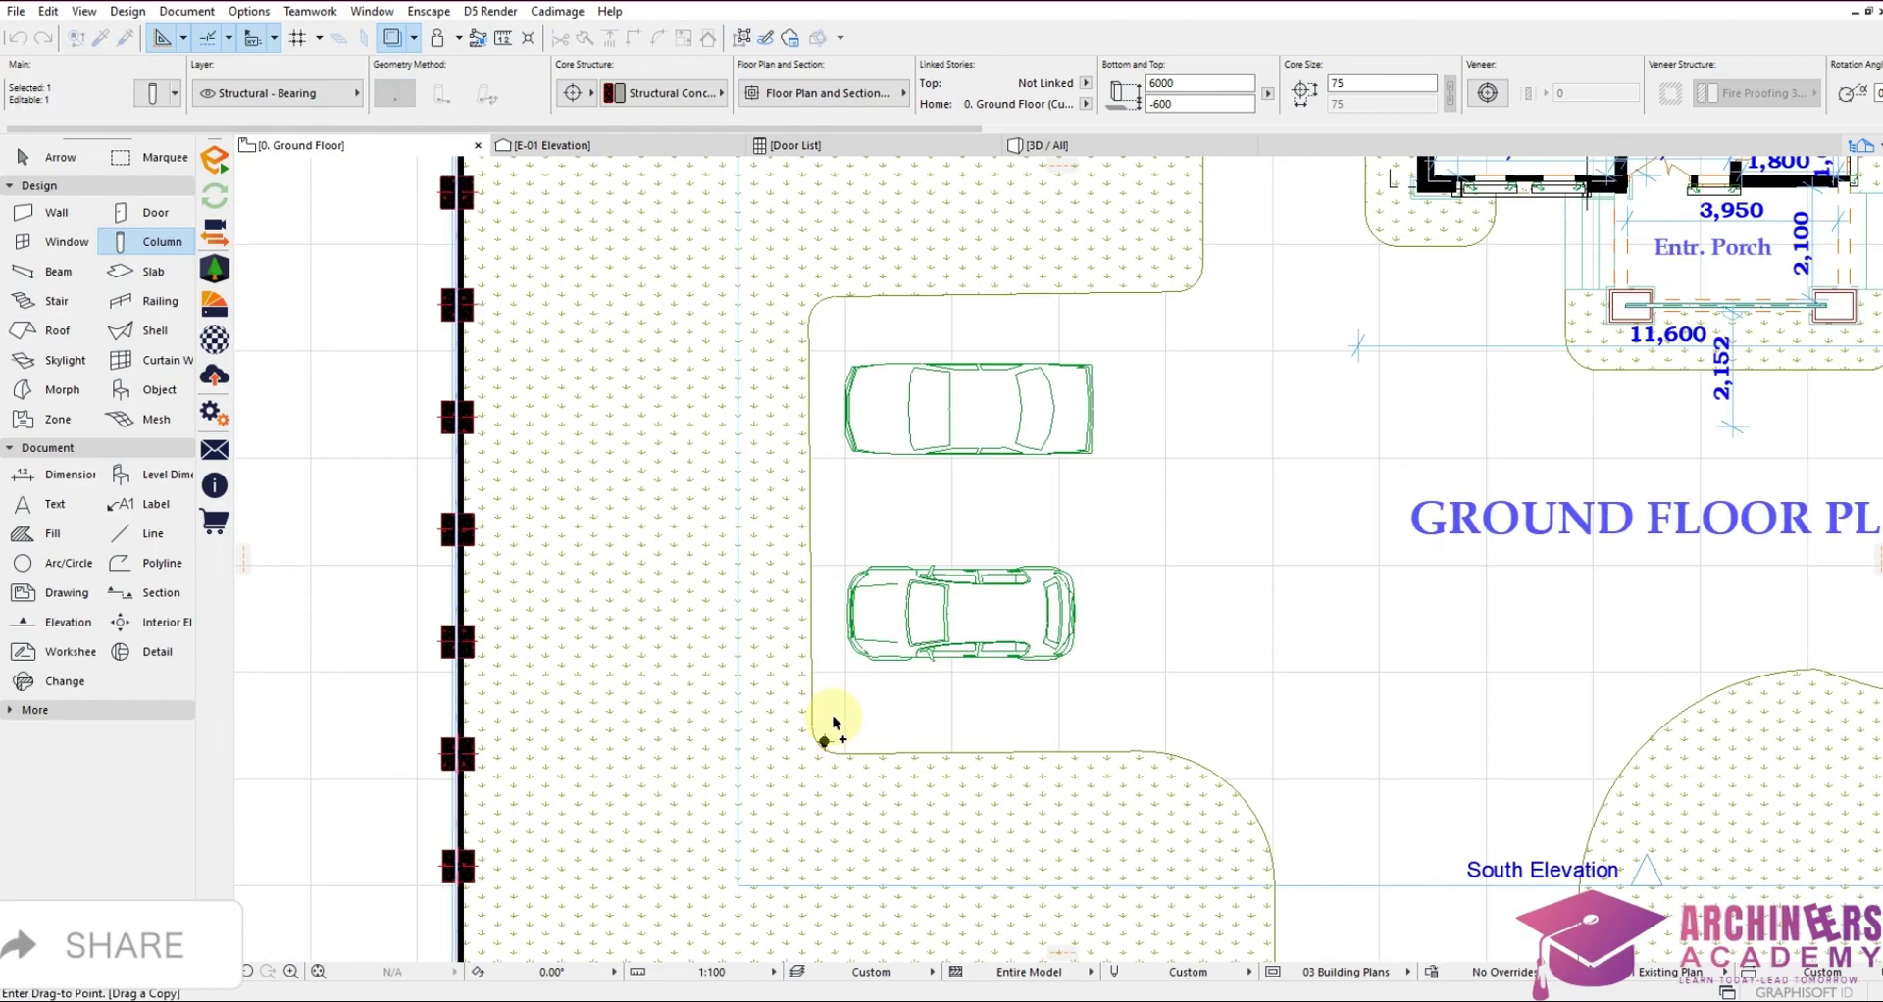
scroll(824, 285, up, 2)
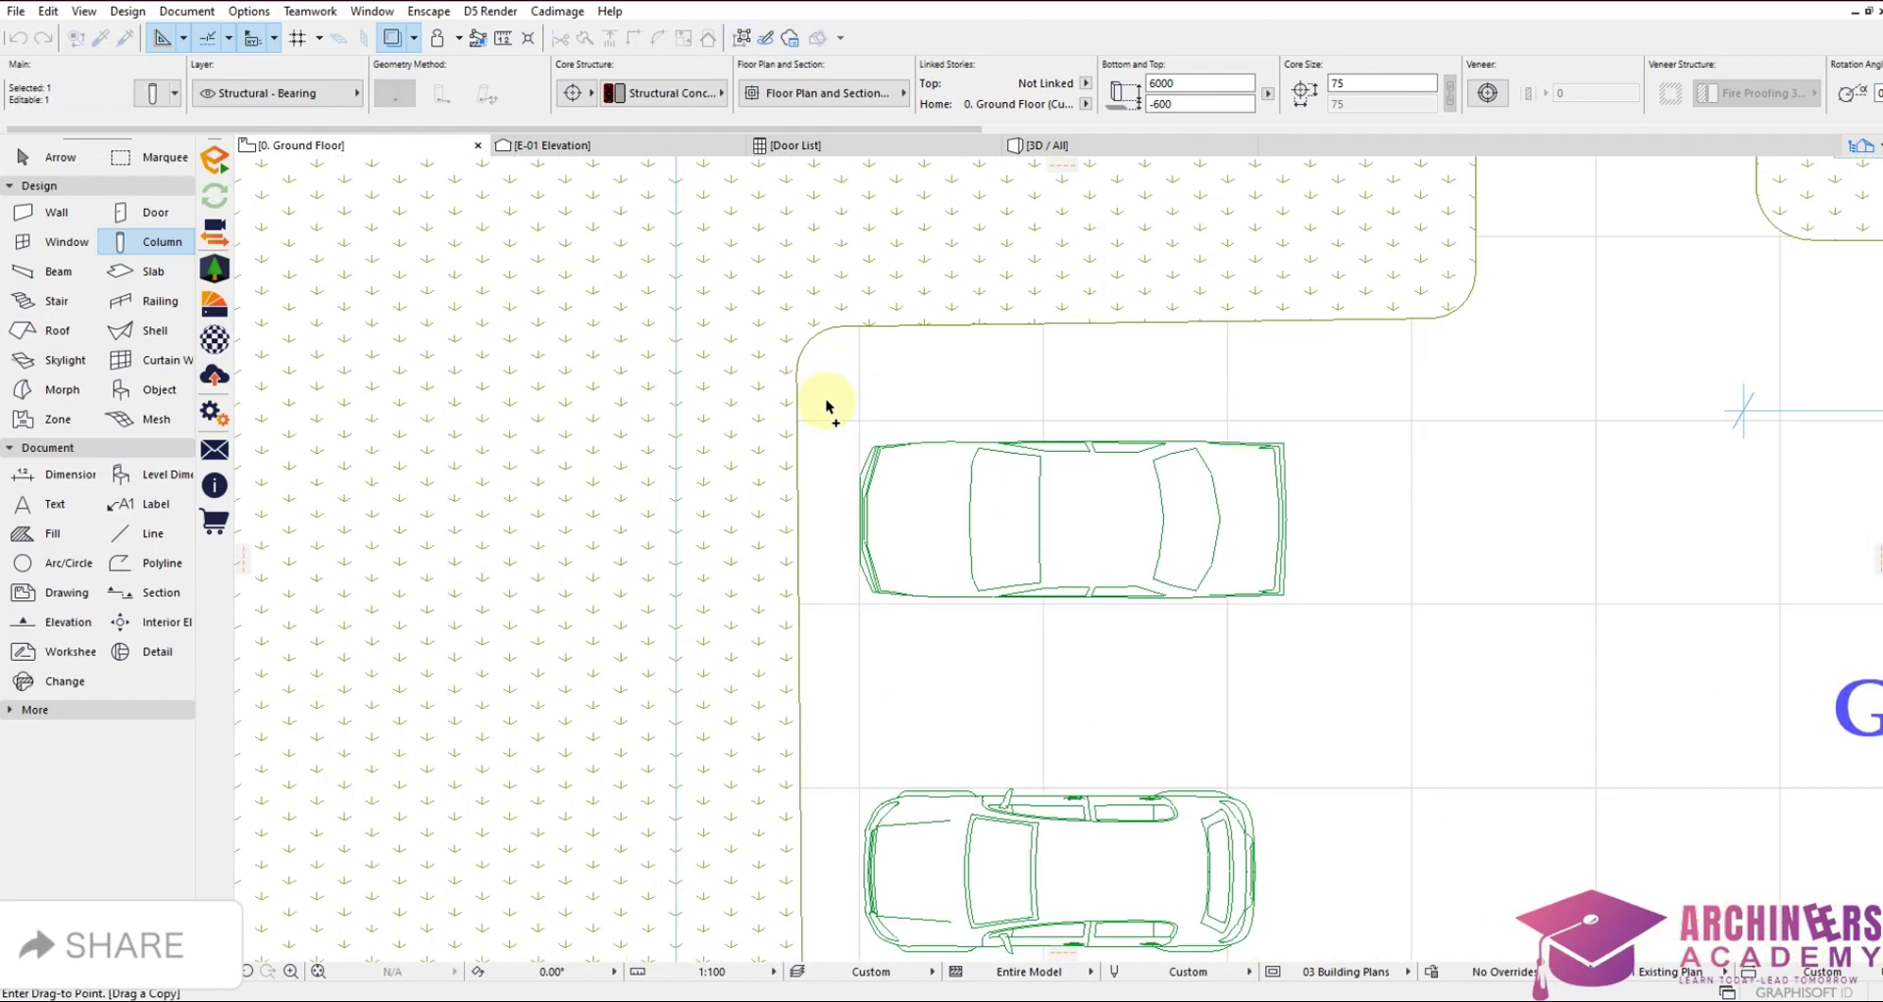
click(829, 341)
scroll(824, 335, up, 2)
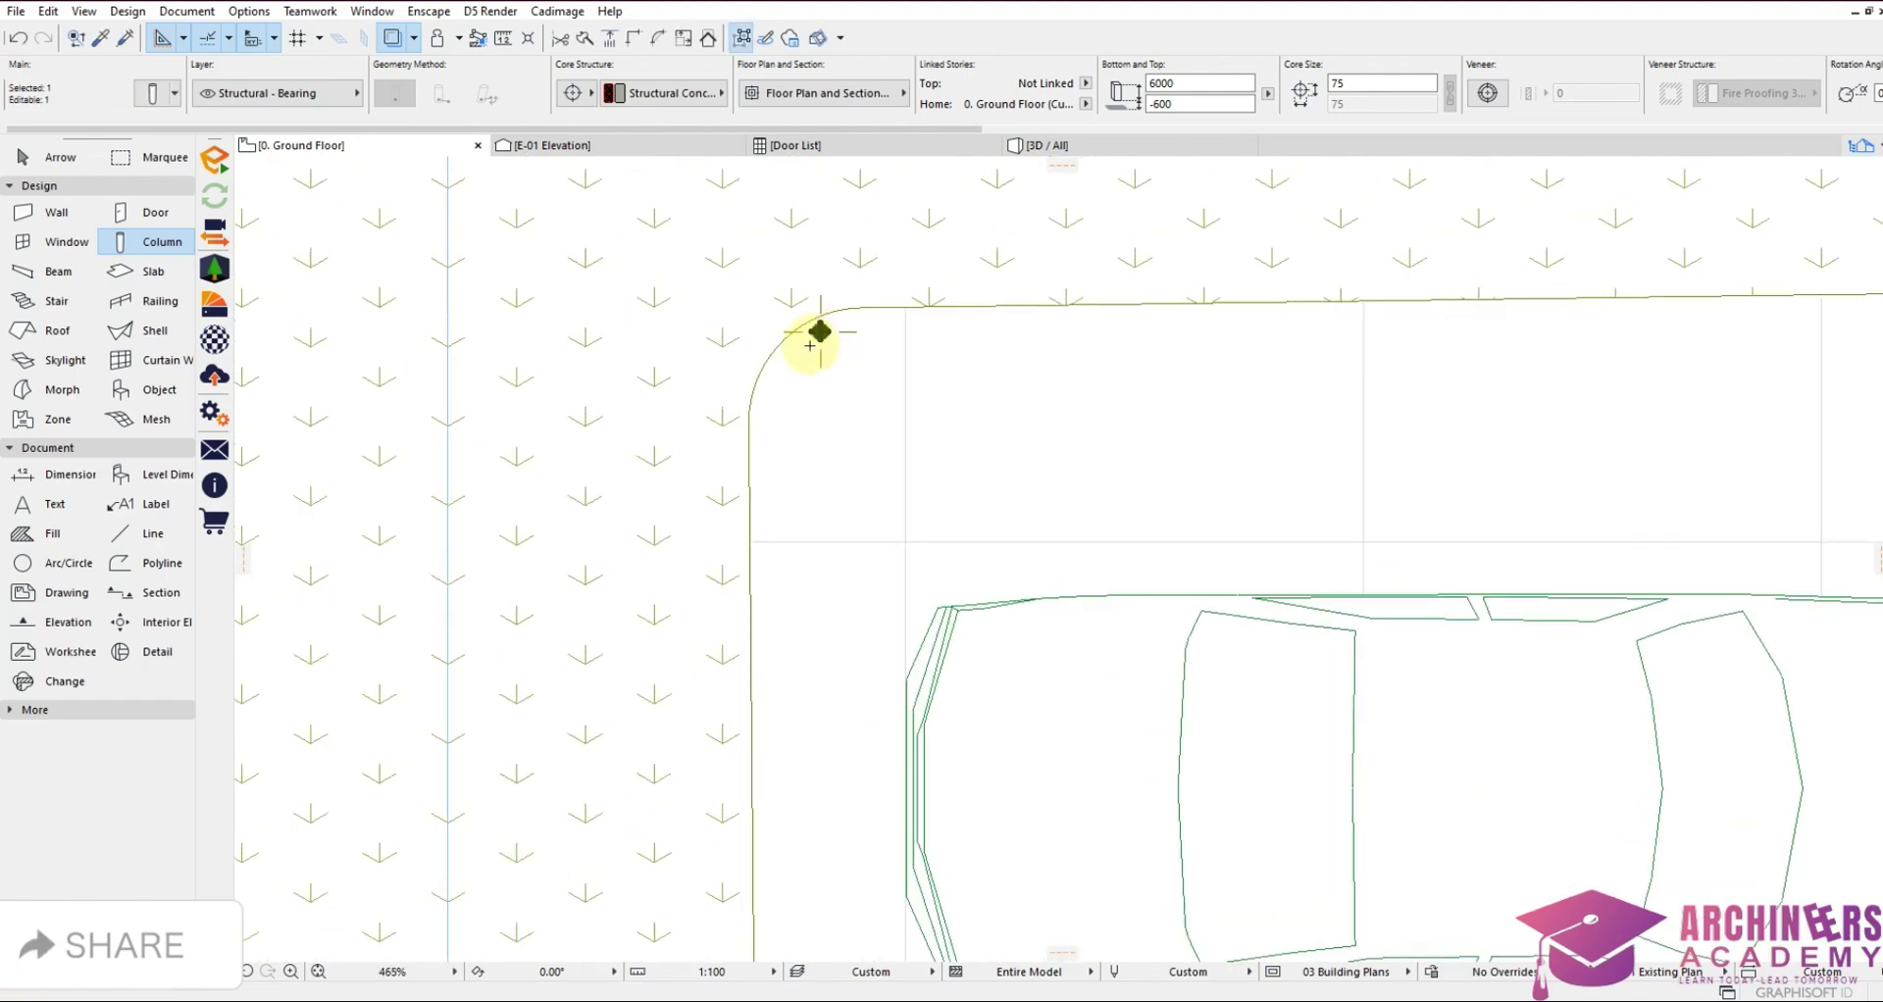
key(Escape)
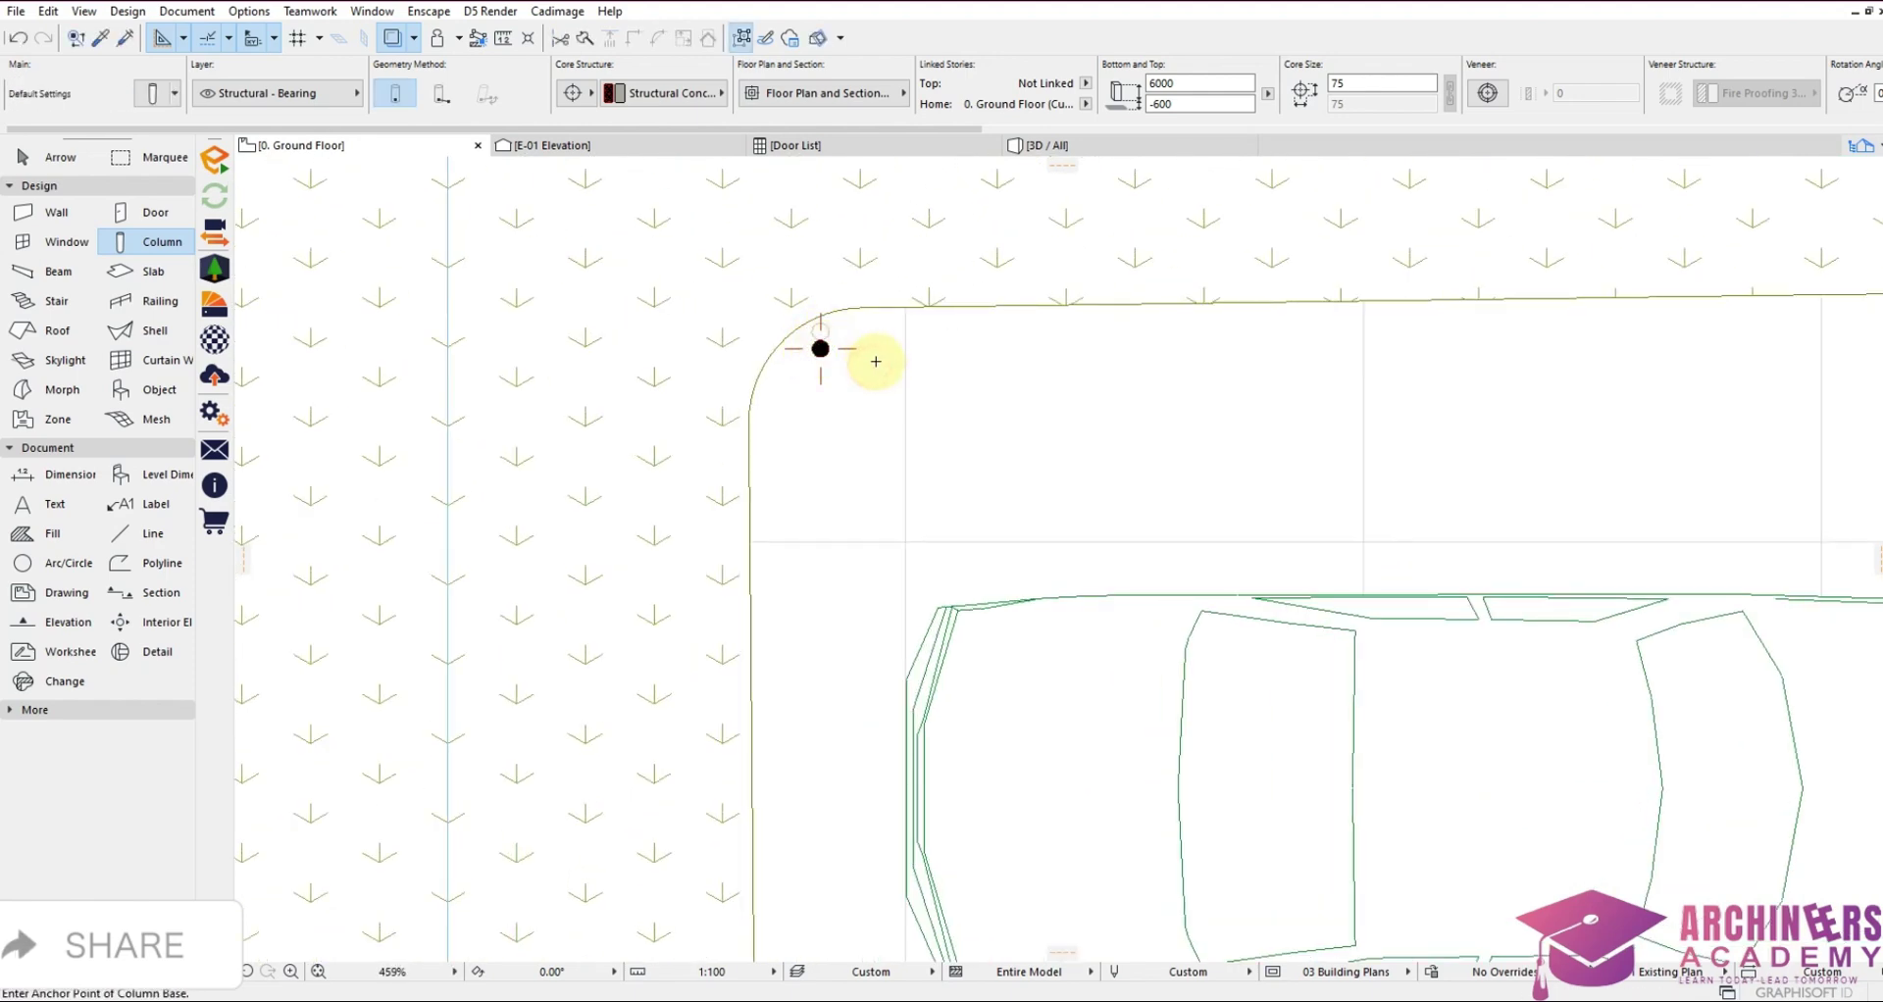
scroll(874, 362, down, 3)
scroll(900, 379, down, 4)
scroll(933, 761, up, 3)
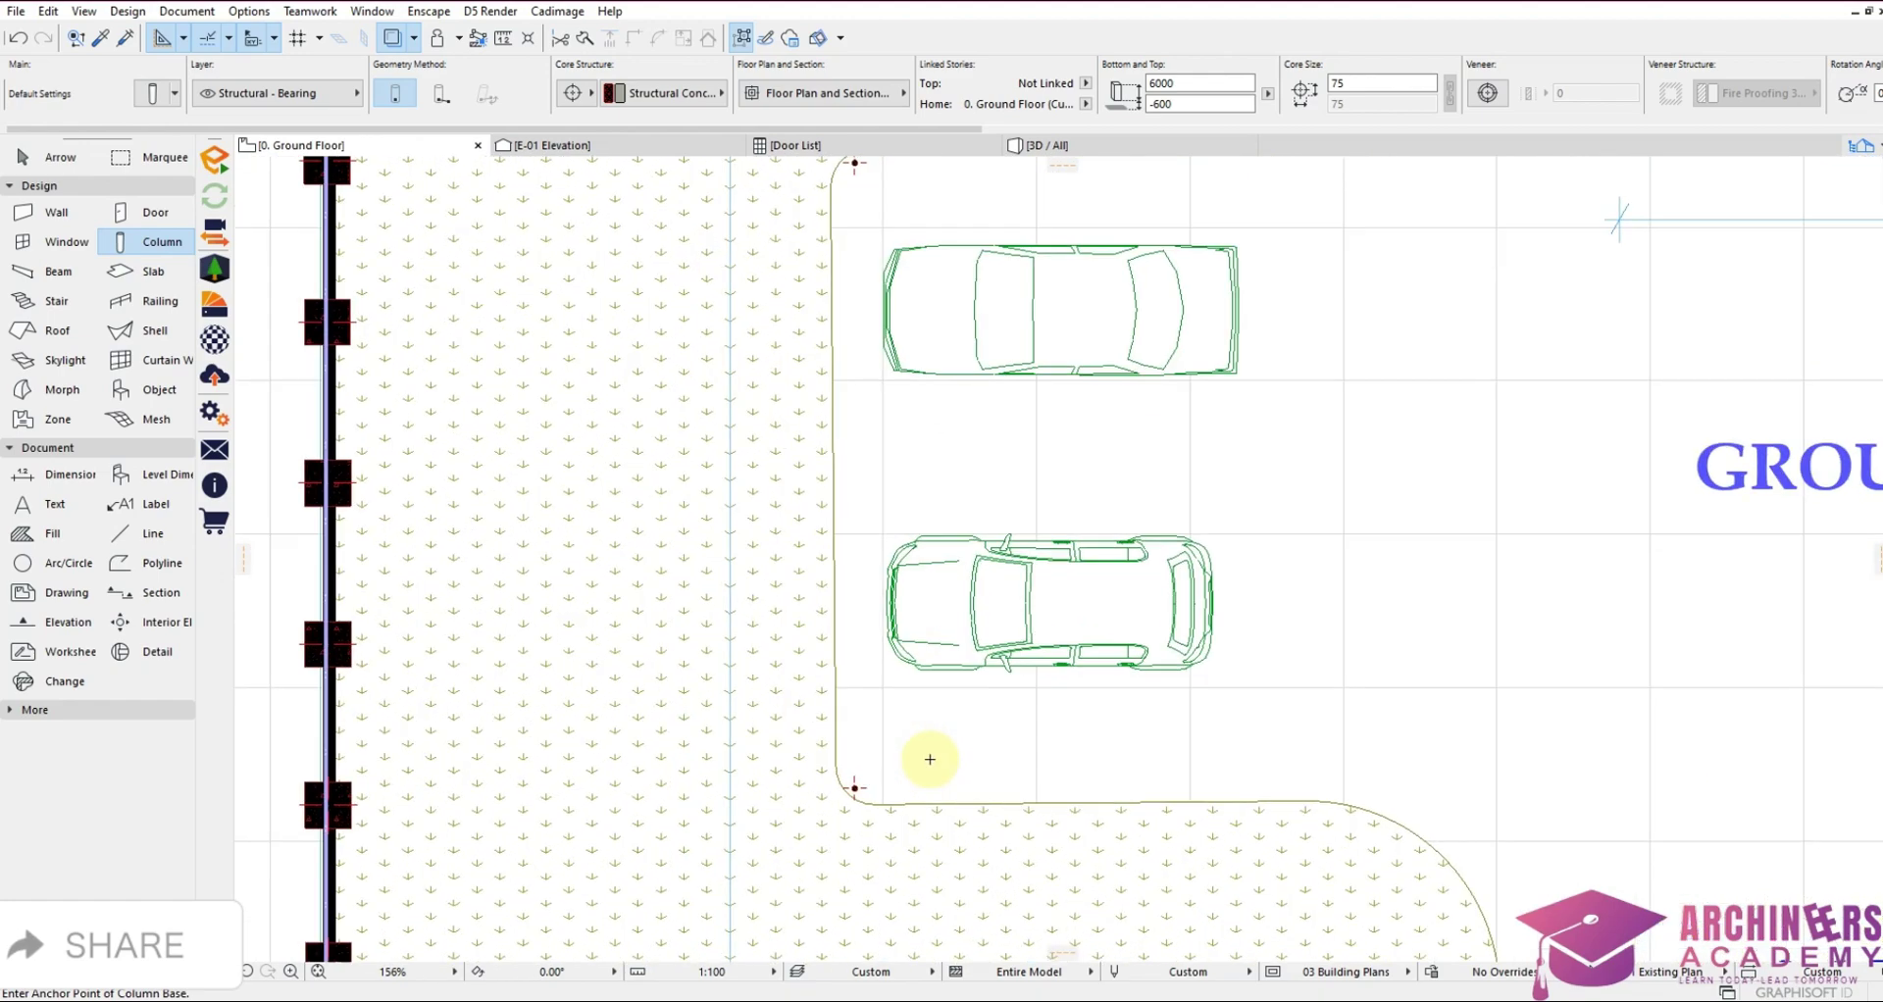
Open the South Elevation view from its elevation marker on the ground floor plan
scroll(719, 538, down, 3)
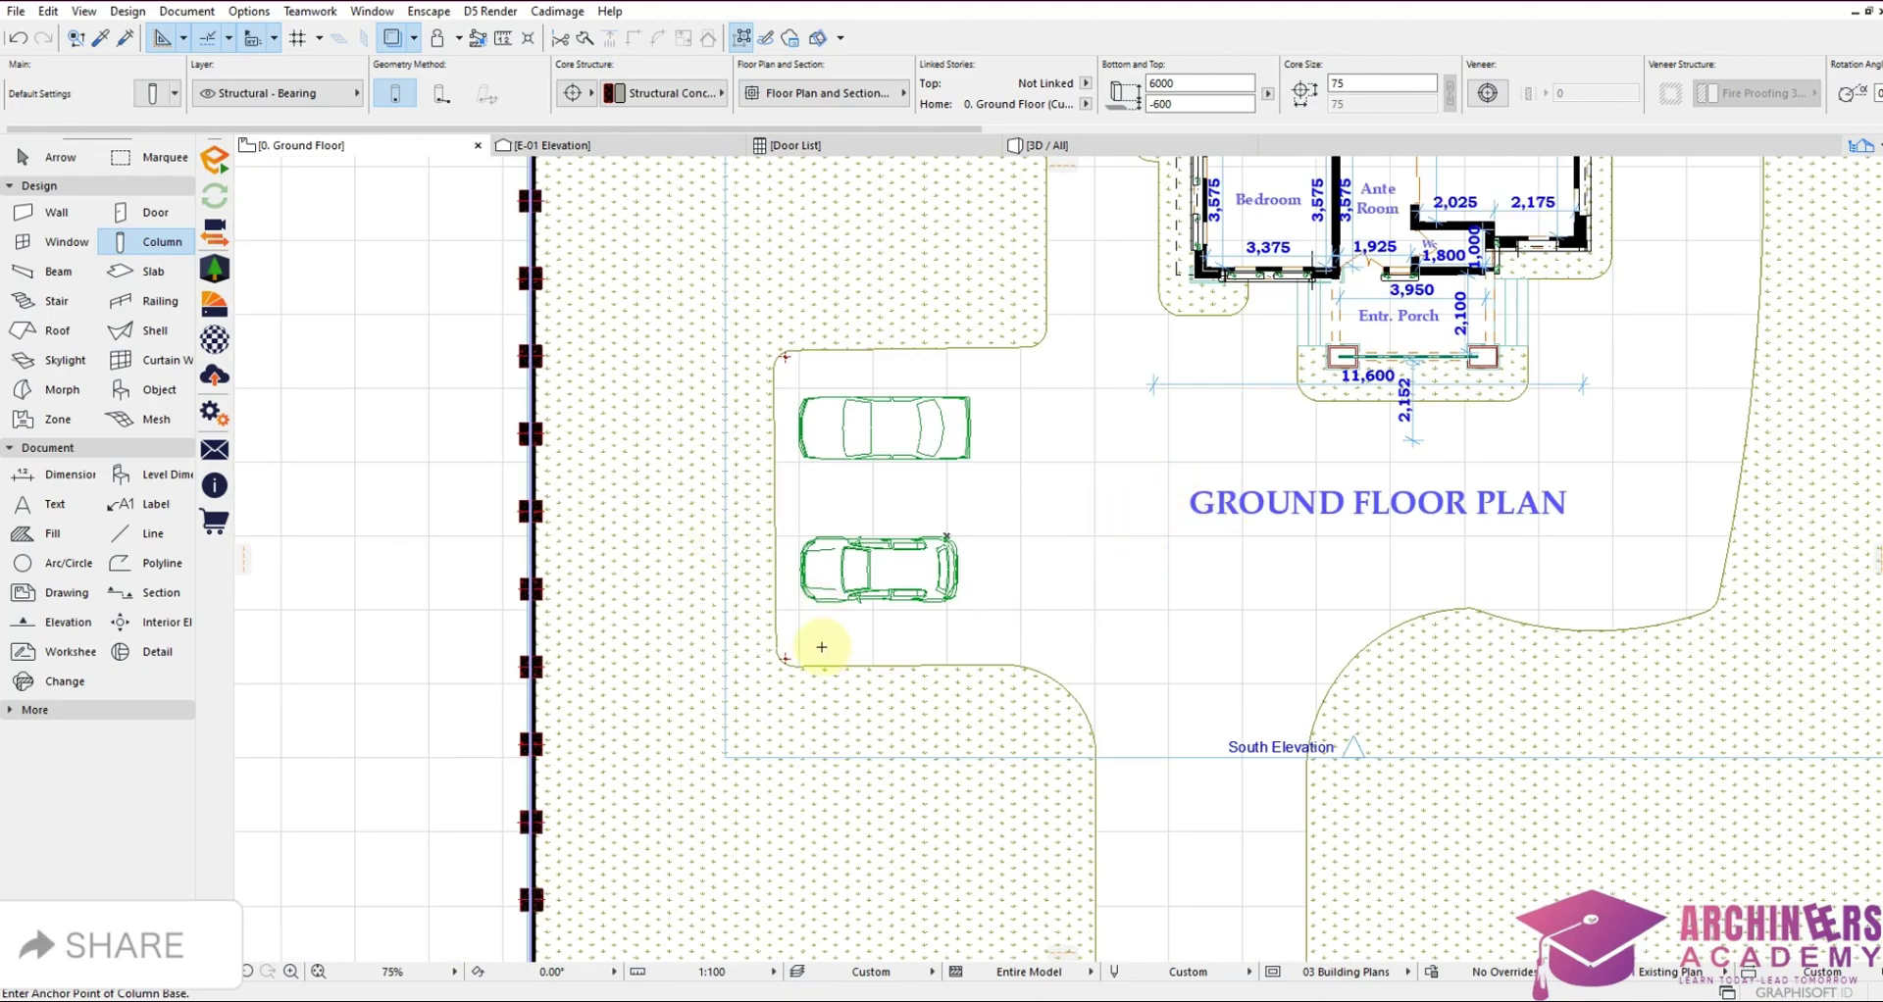
scroll(790, 610, up, 2)
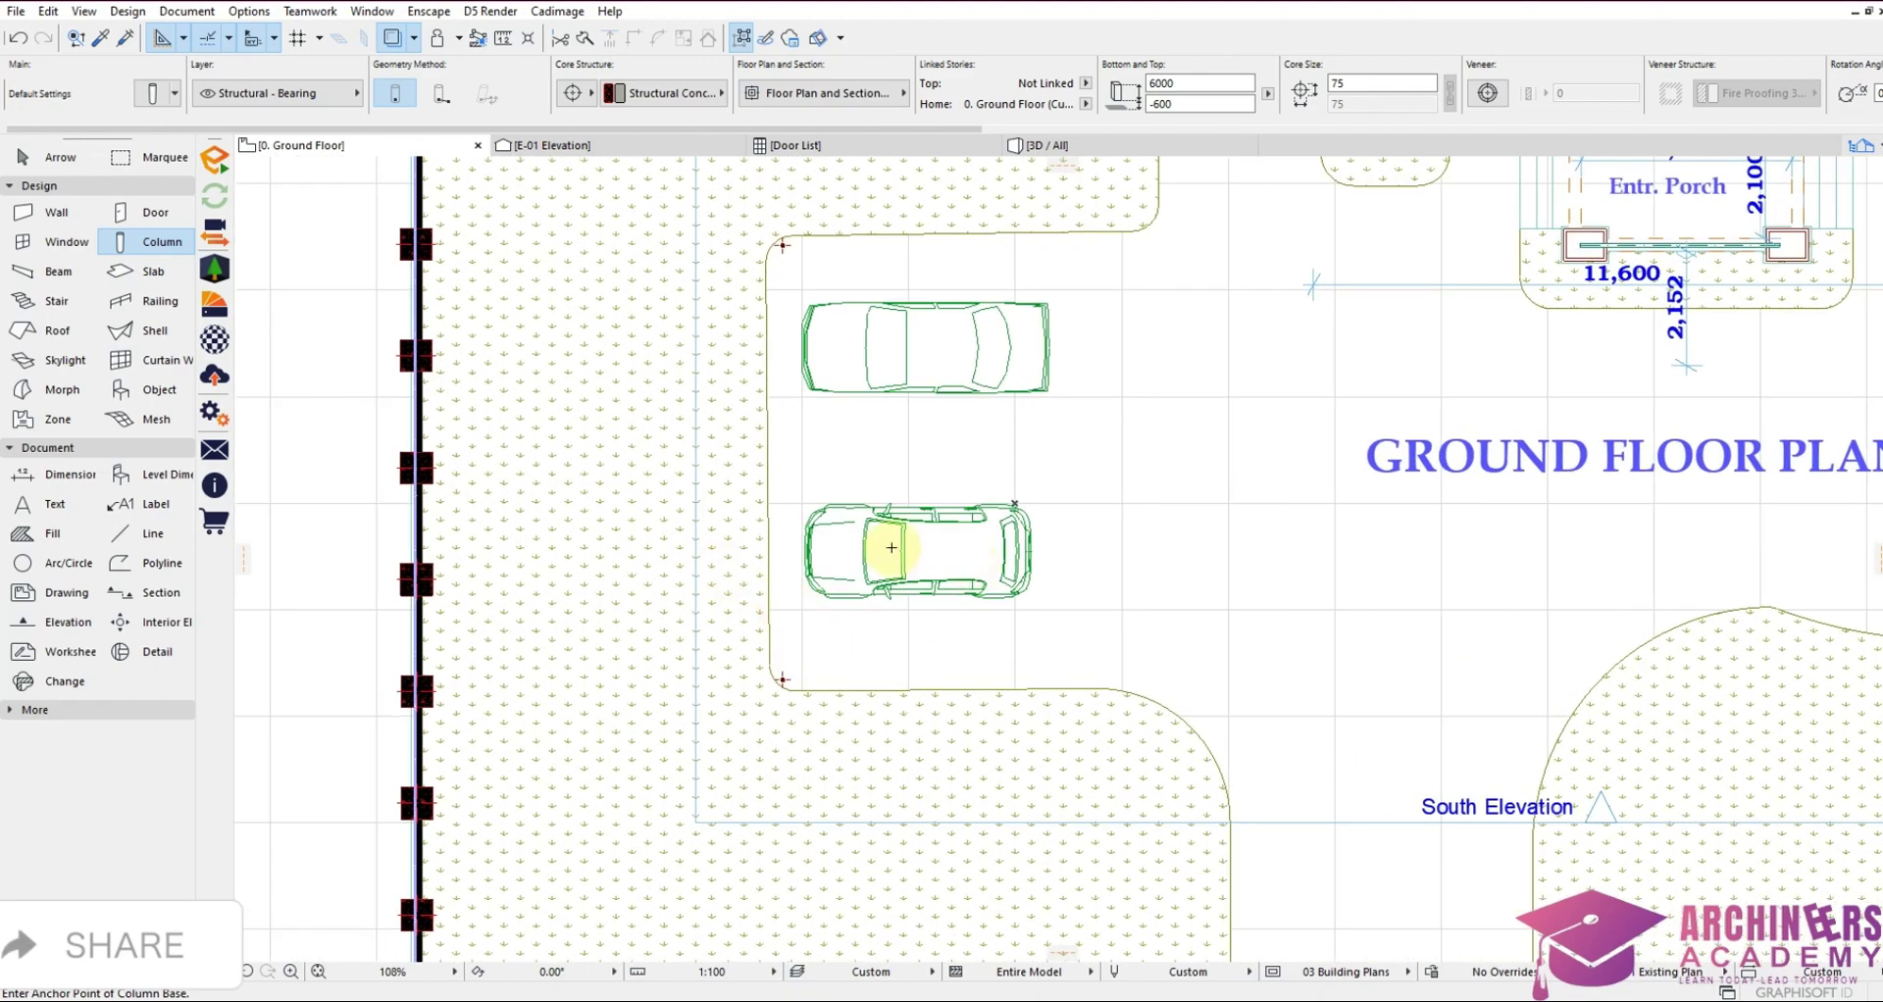
scroll(785, 680, up, 2)
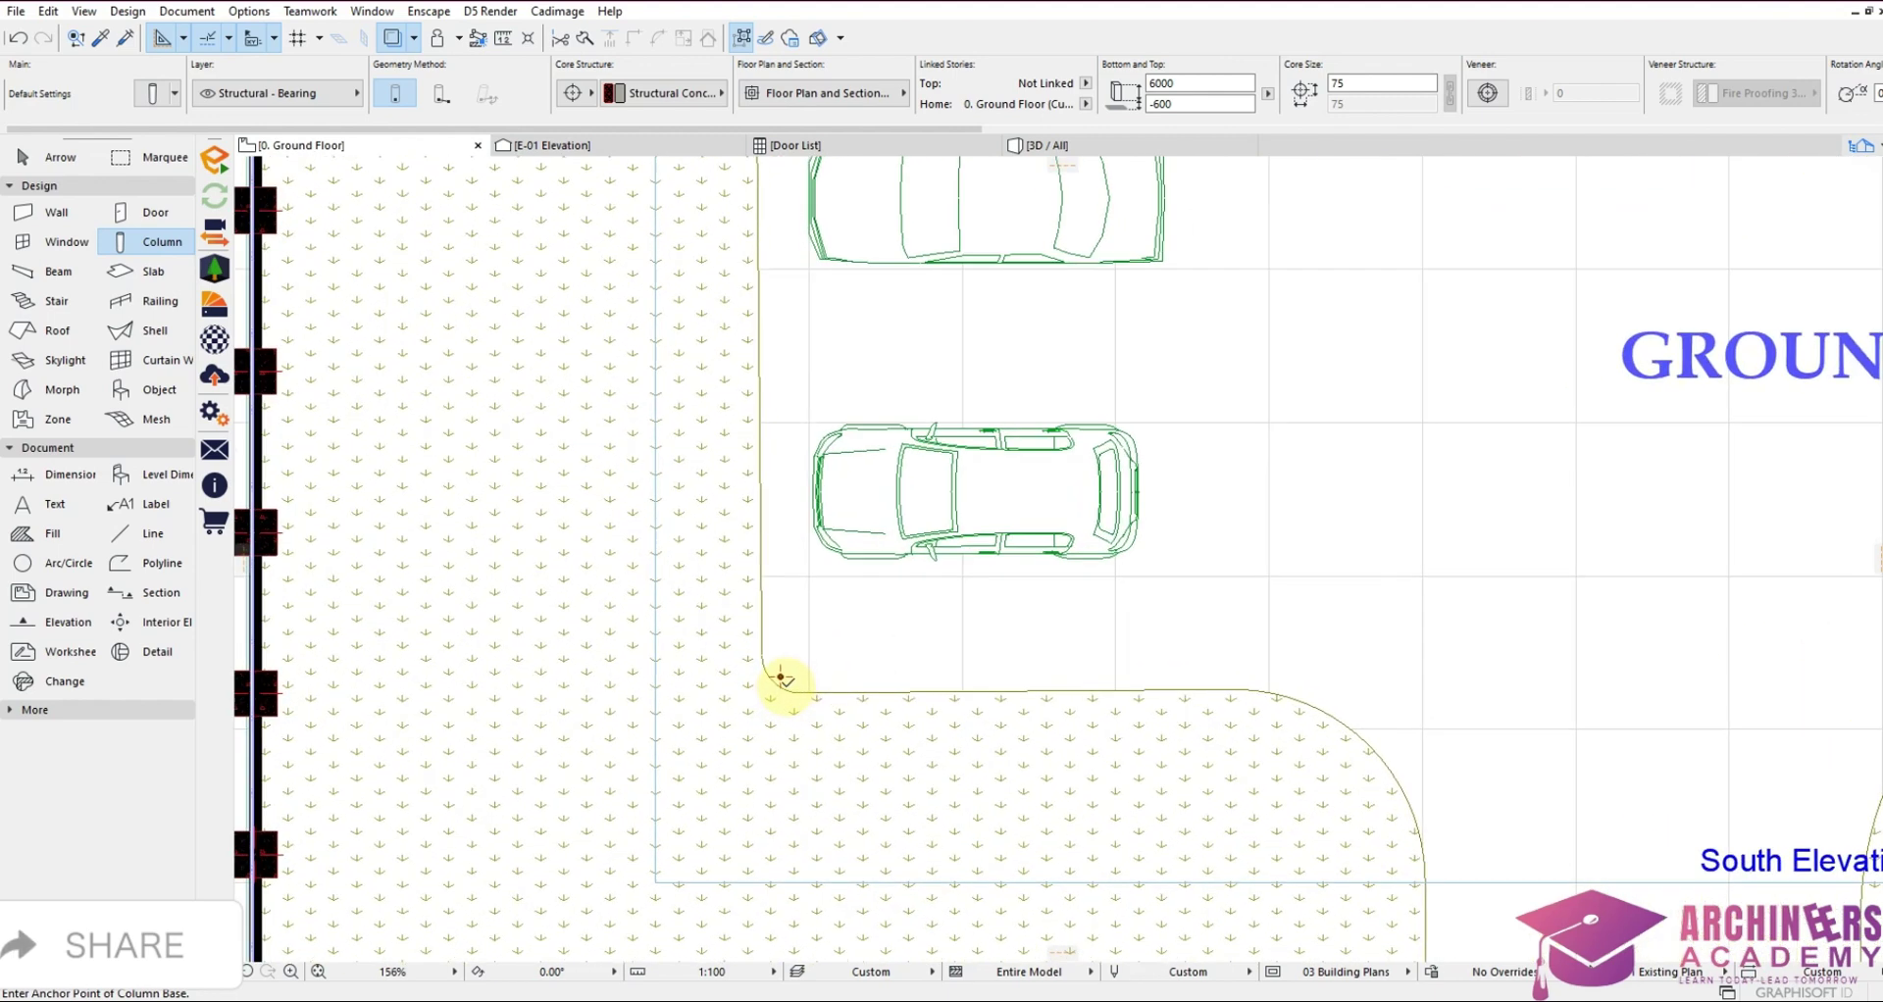
scroll(740, 614, down, 3)
scroll(739, 613, down, 1)
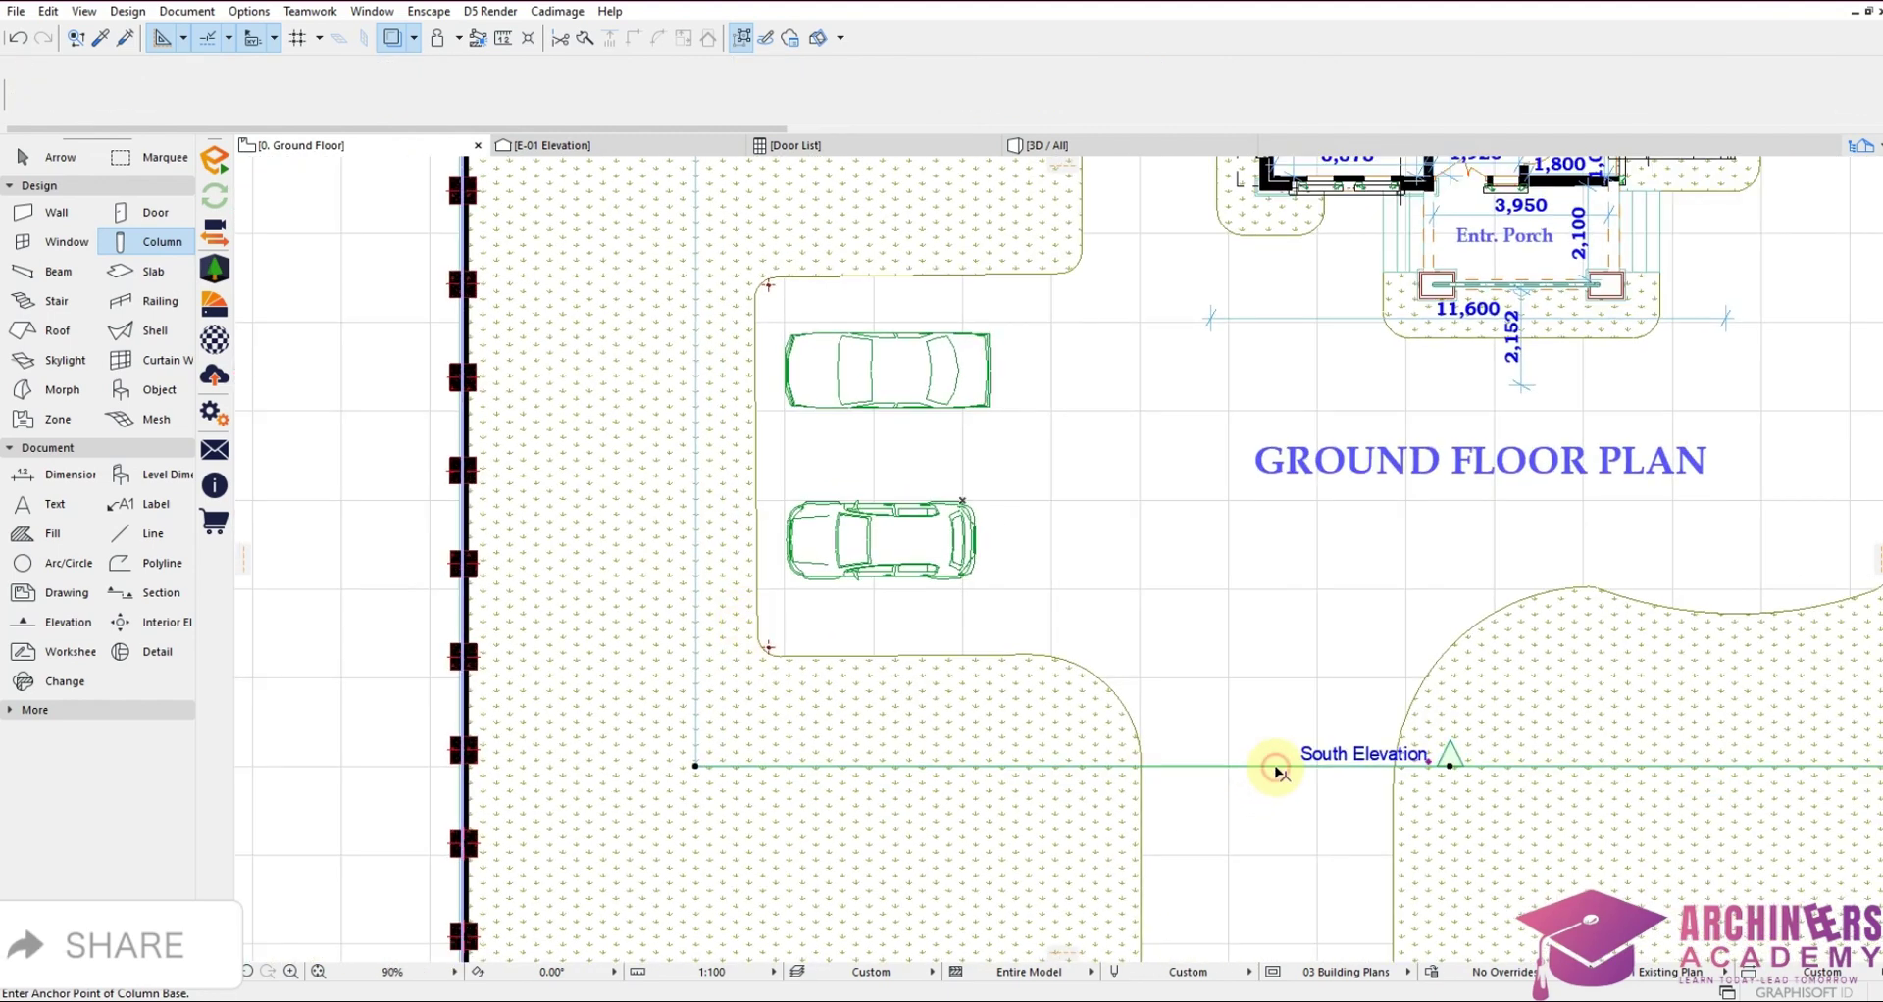
shift+click(1275, 766)
right_click(1275, 766)
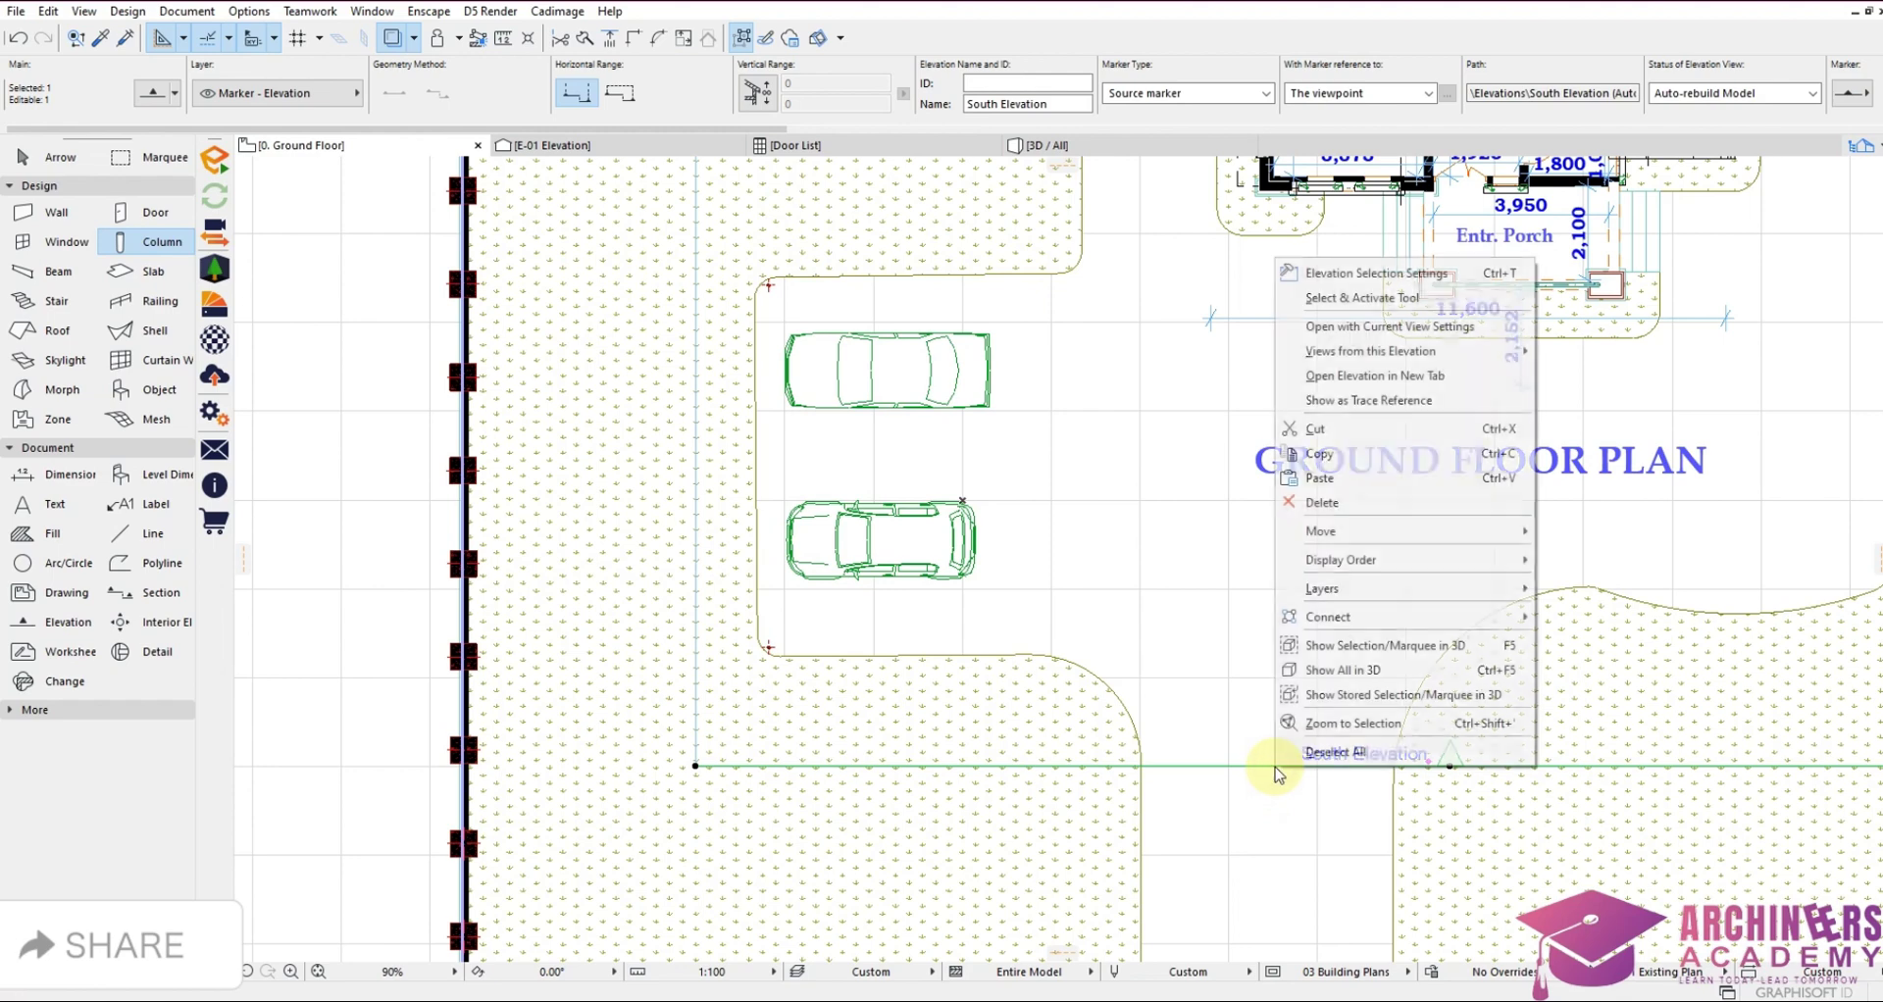
mouse_move(1412, 351)
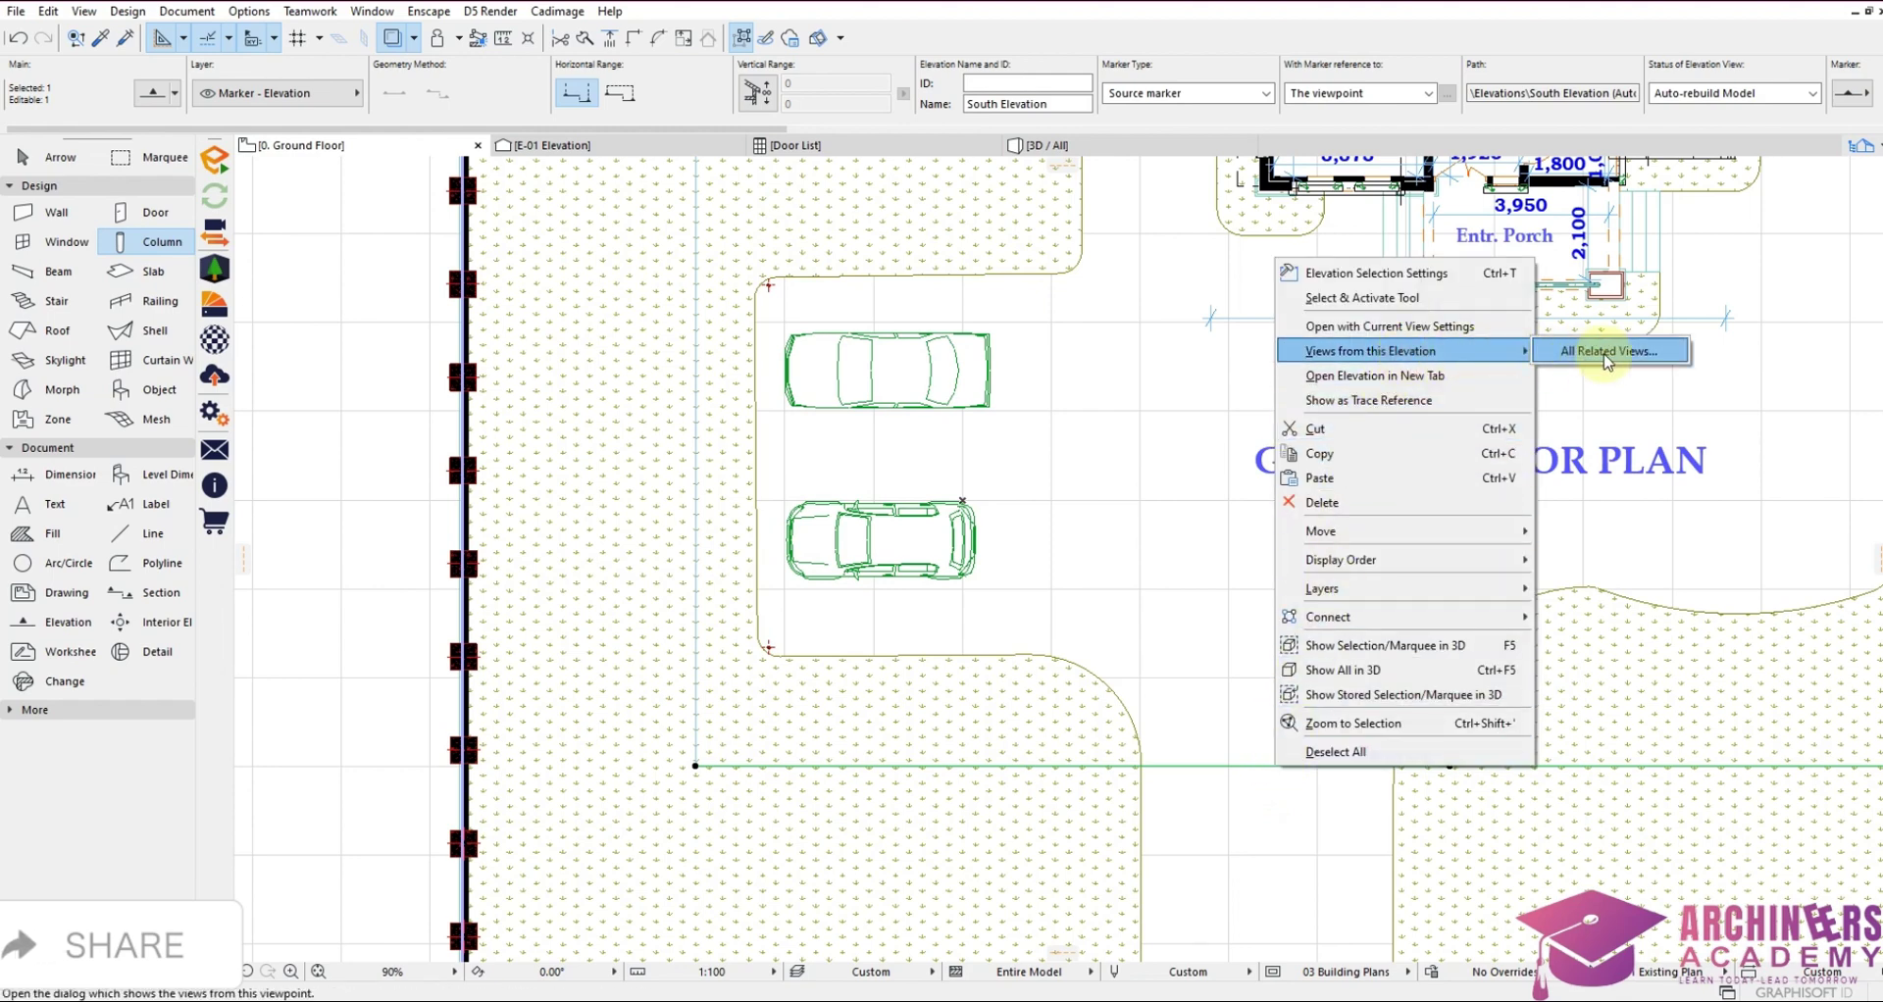
click(1633, 357)
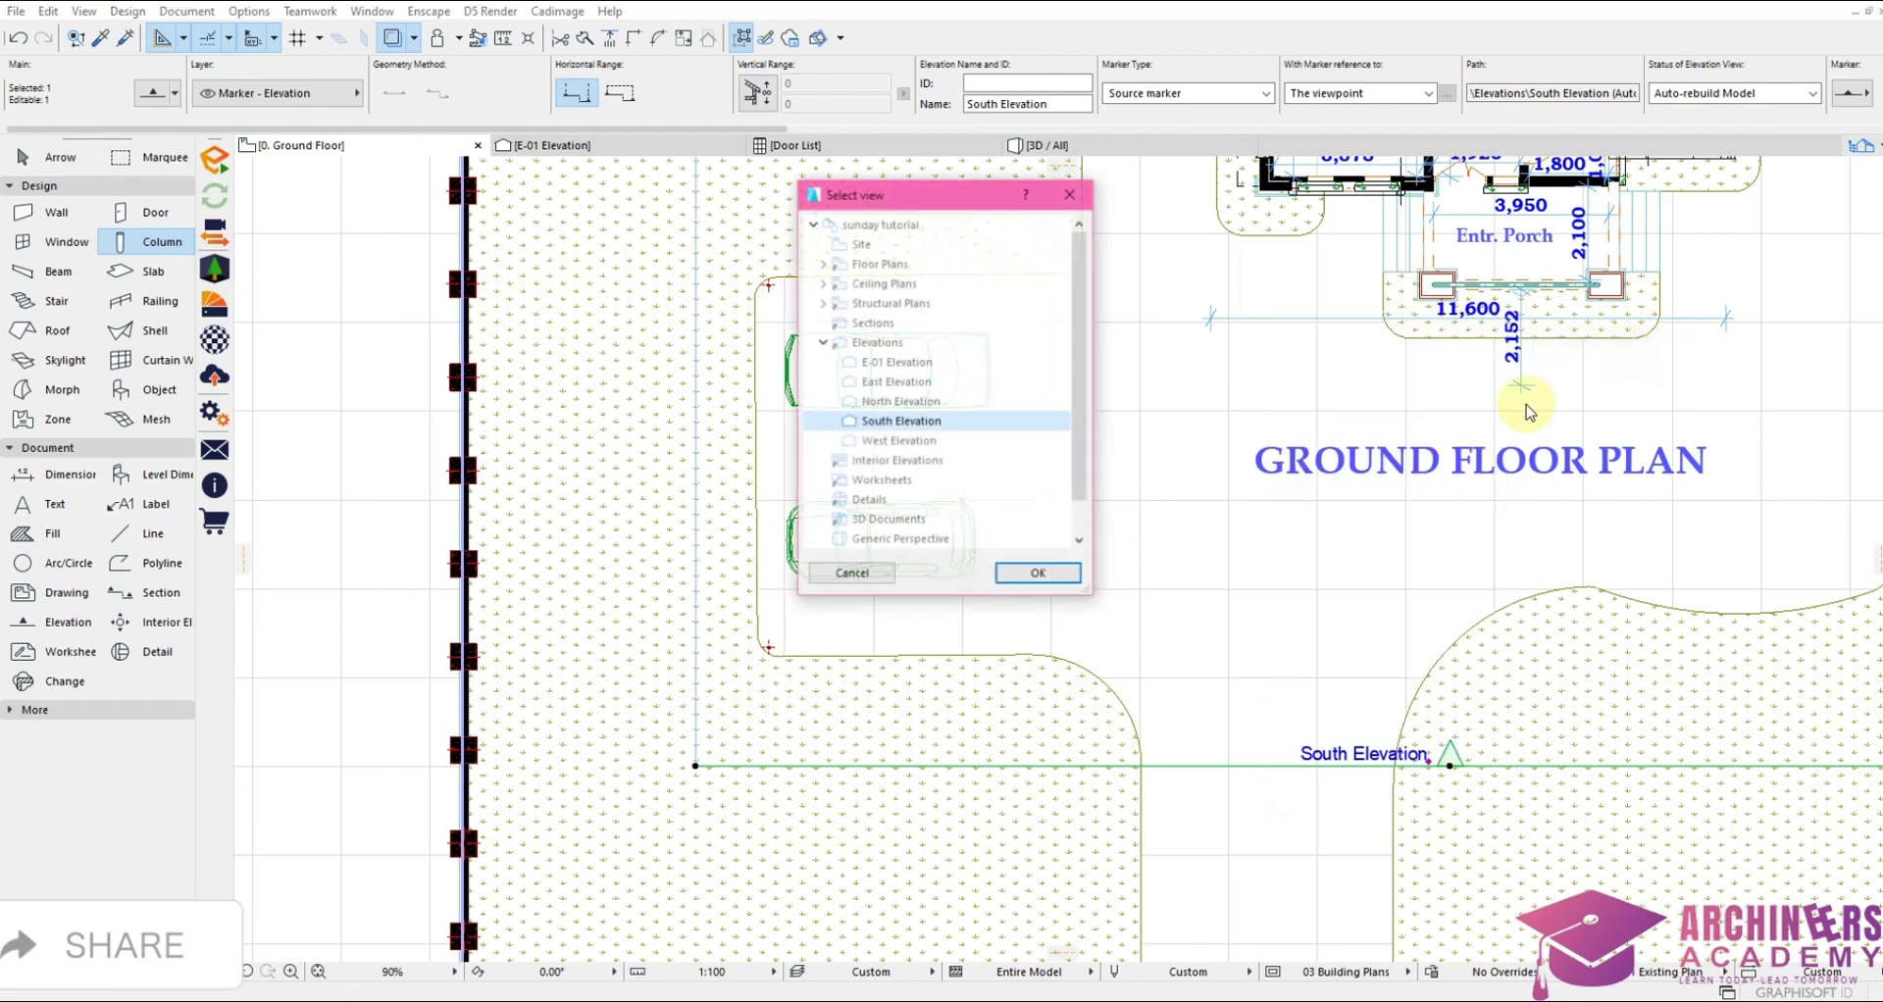
click(1039, 574)
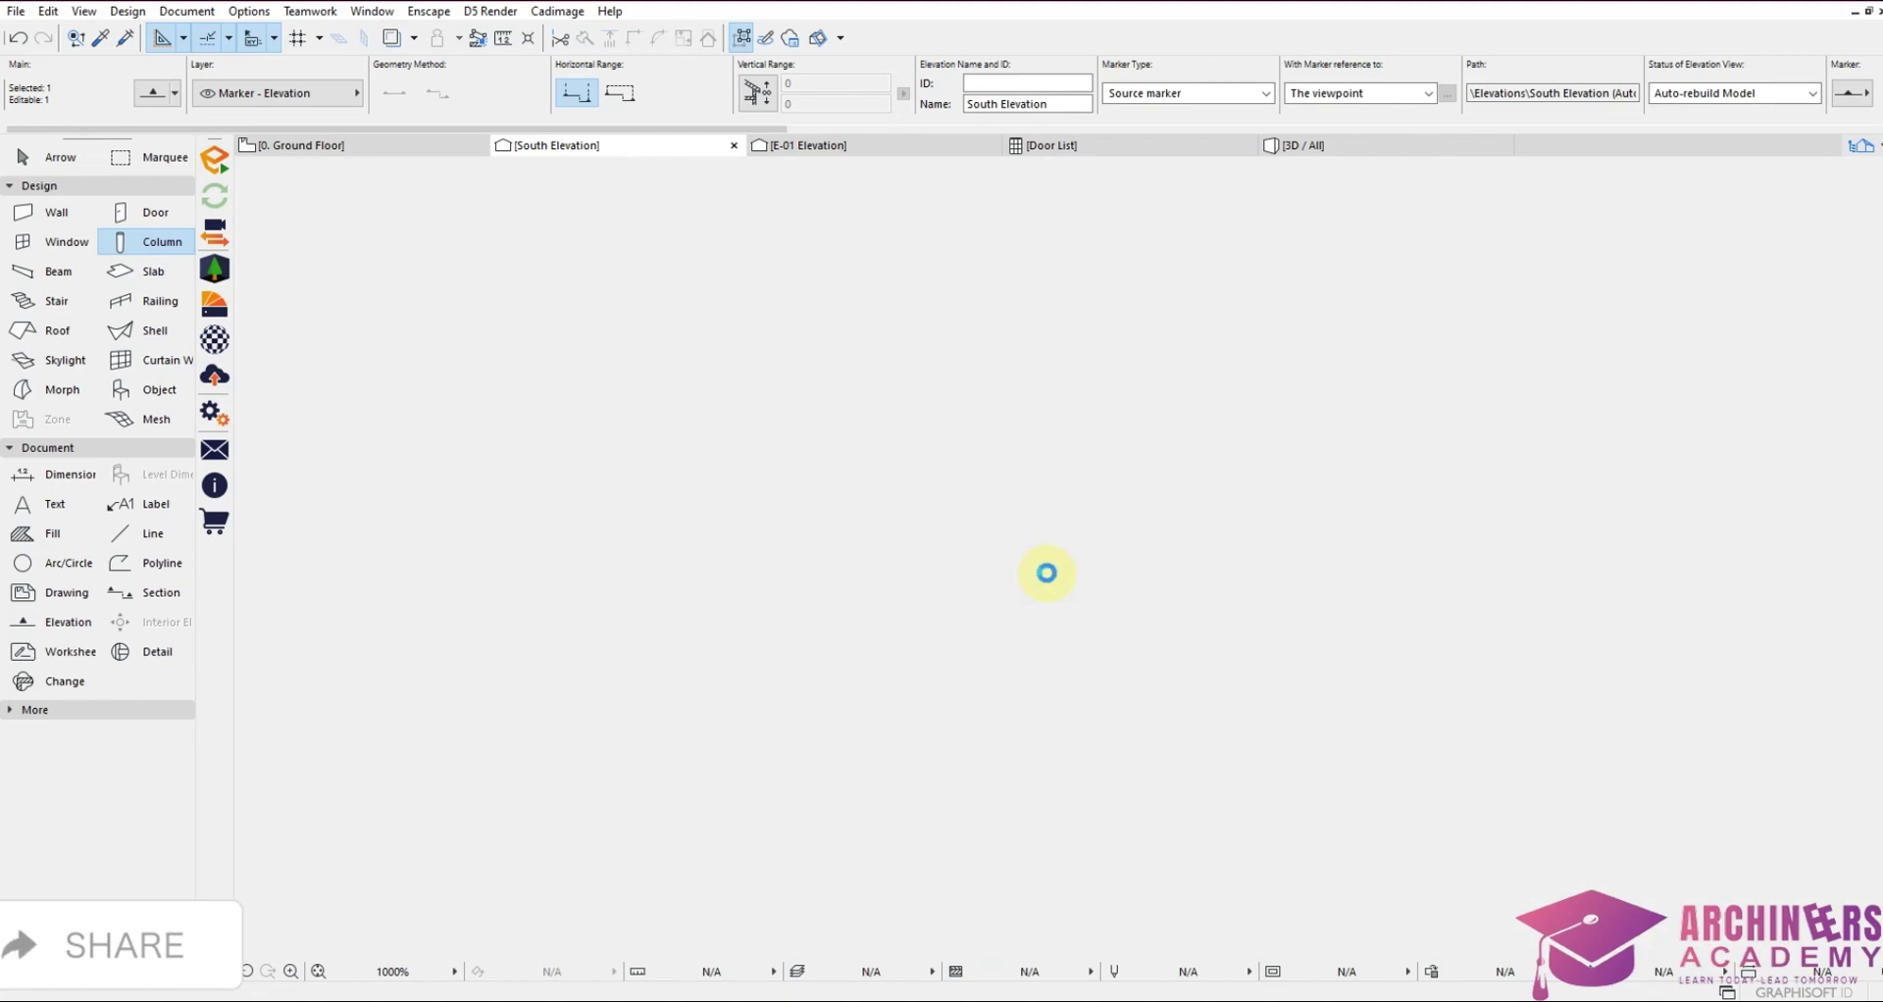
Draw a two-segment line running horizontally from the column above the wall to beyond the car, and sloping back to the column's top
scroll(617, 563, up, 5)
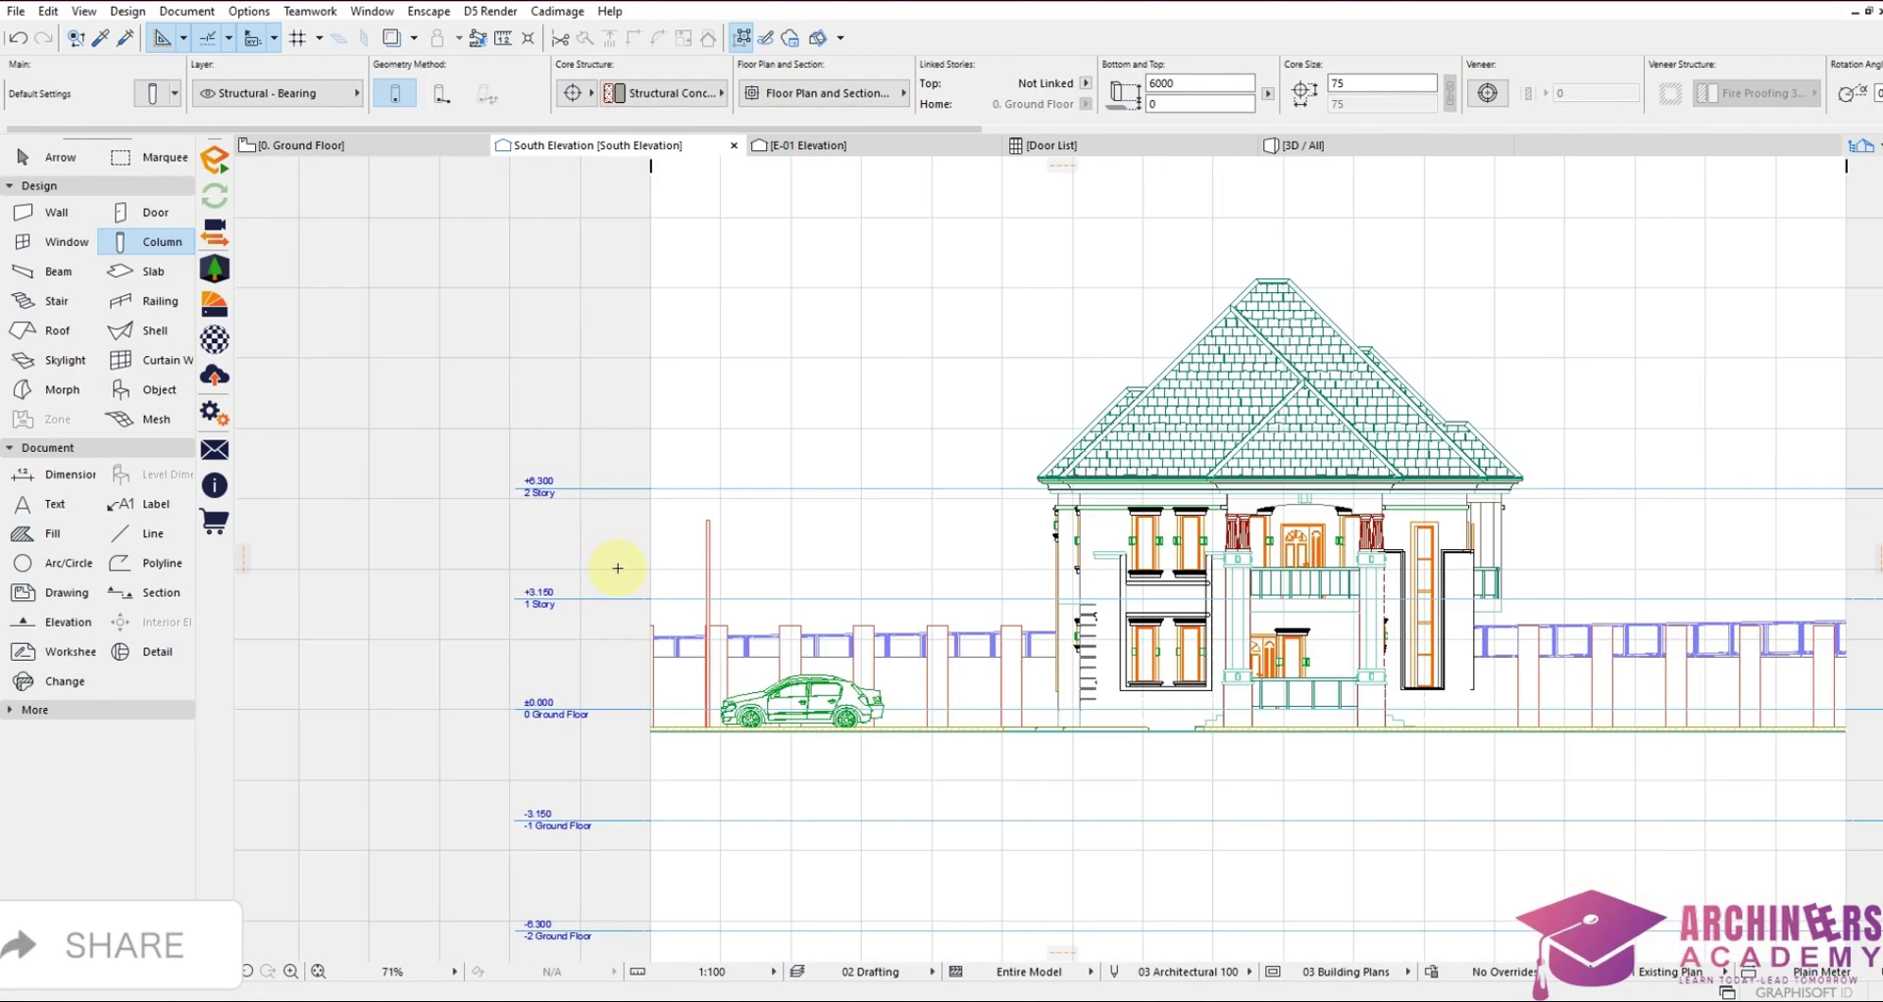
scroll(765, 512, down, 2)
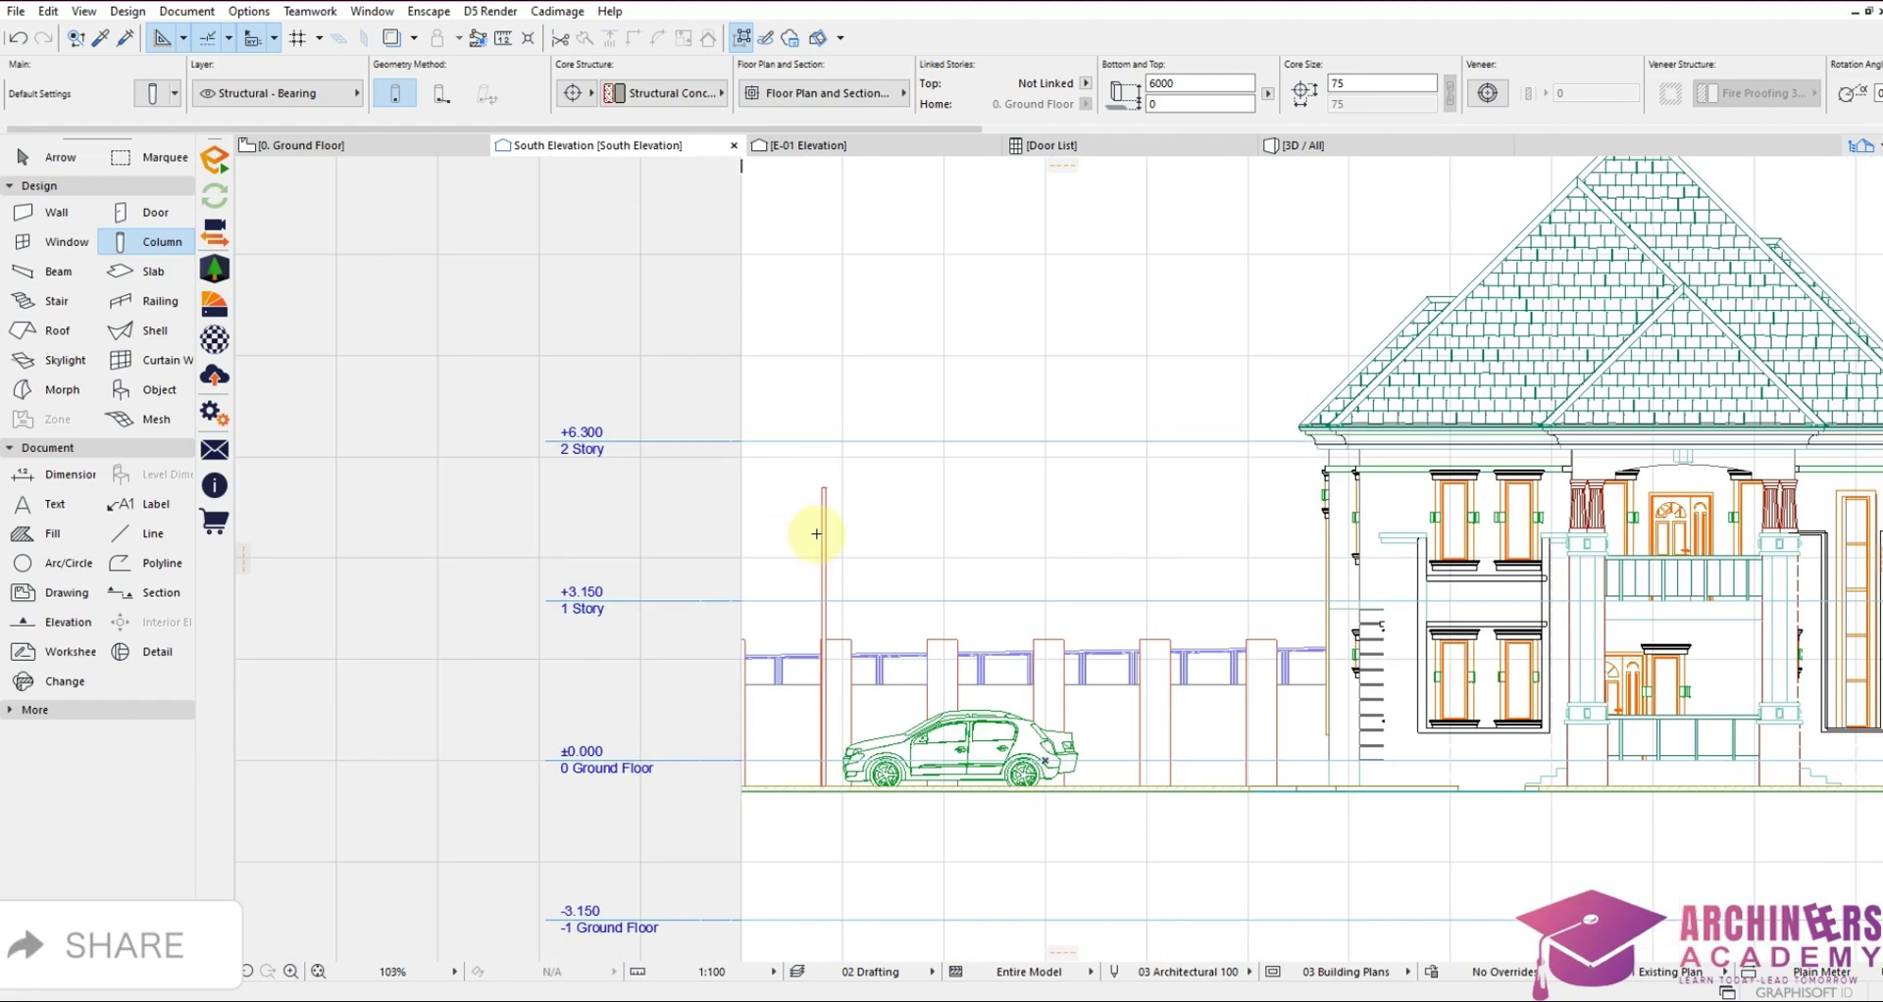
scroll(816, 534, up, 2)
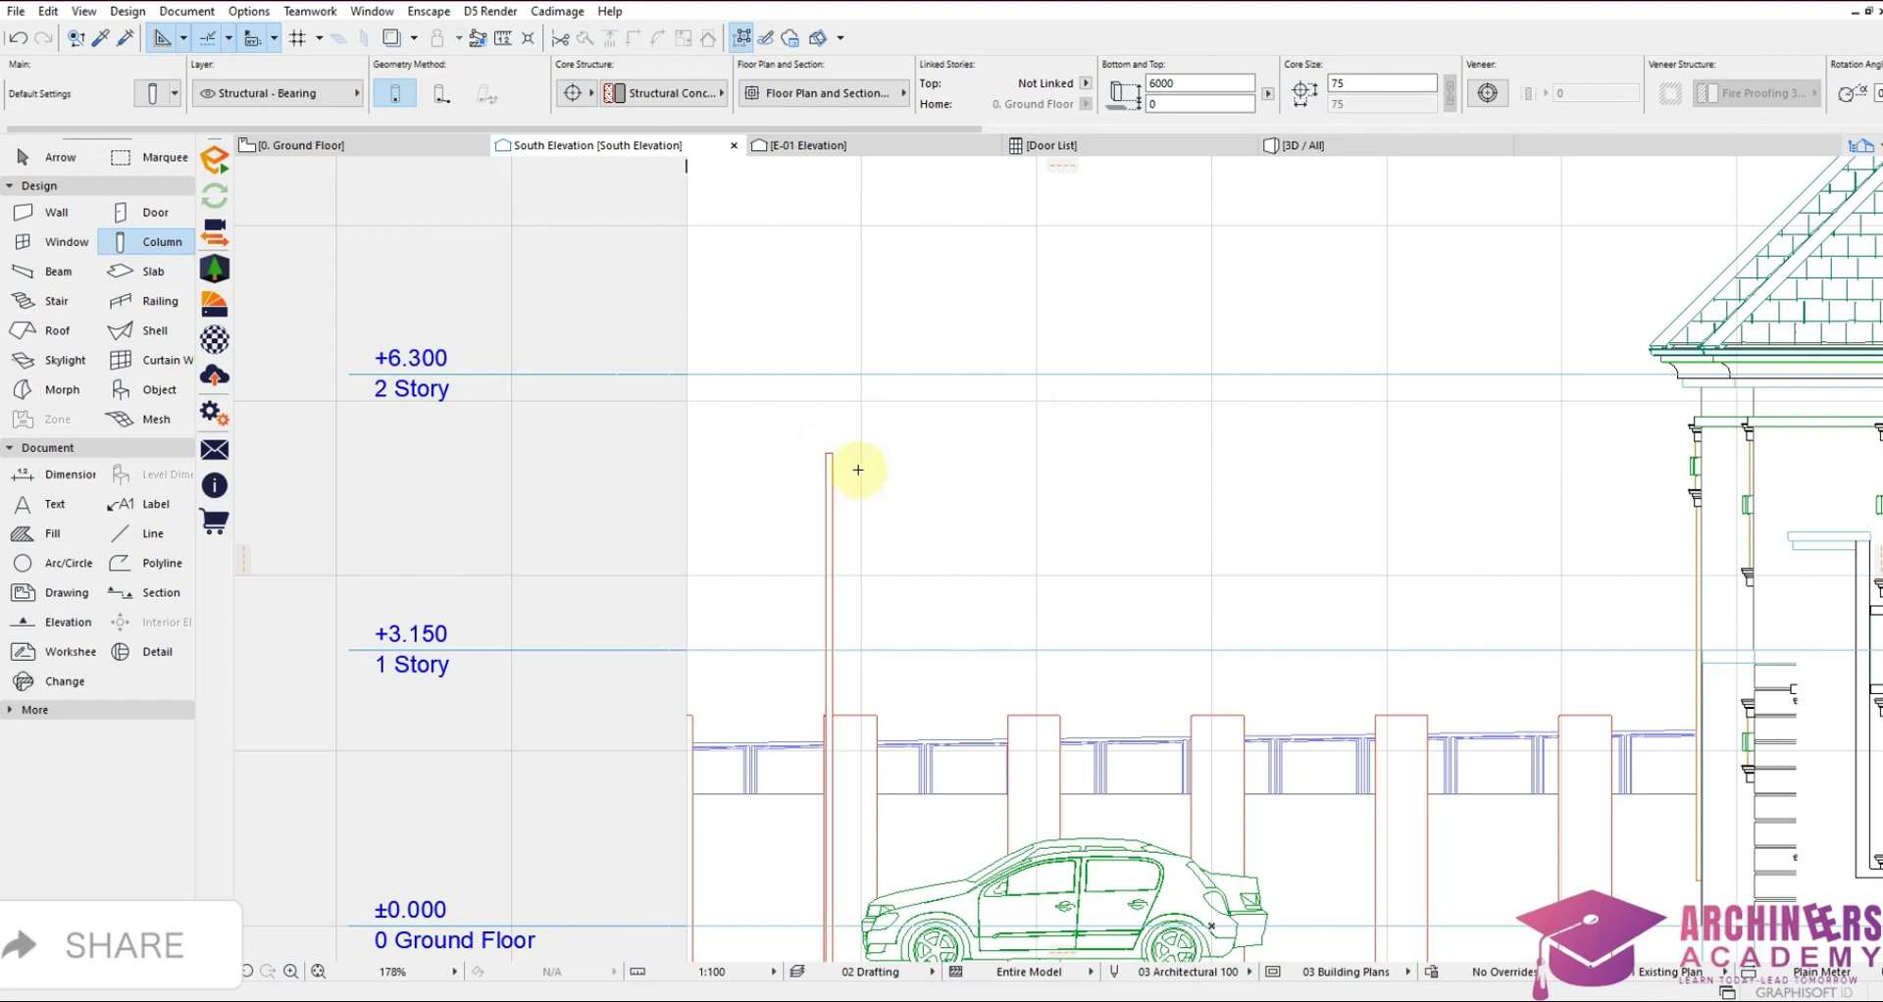
click(183, 531)
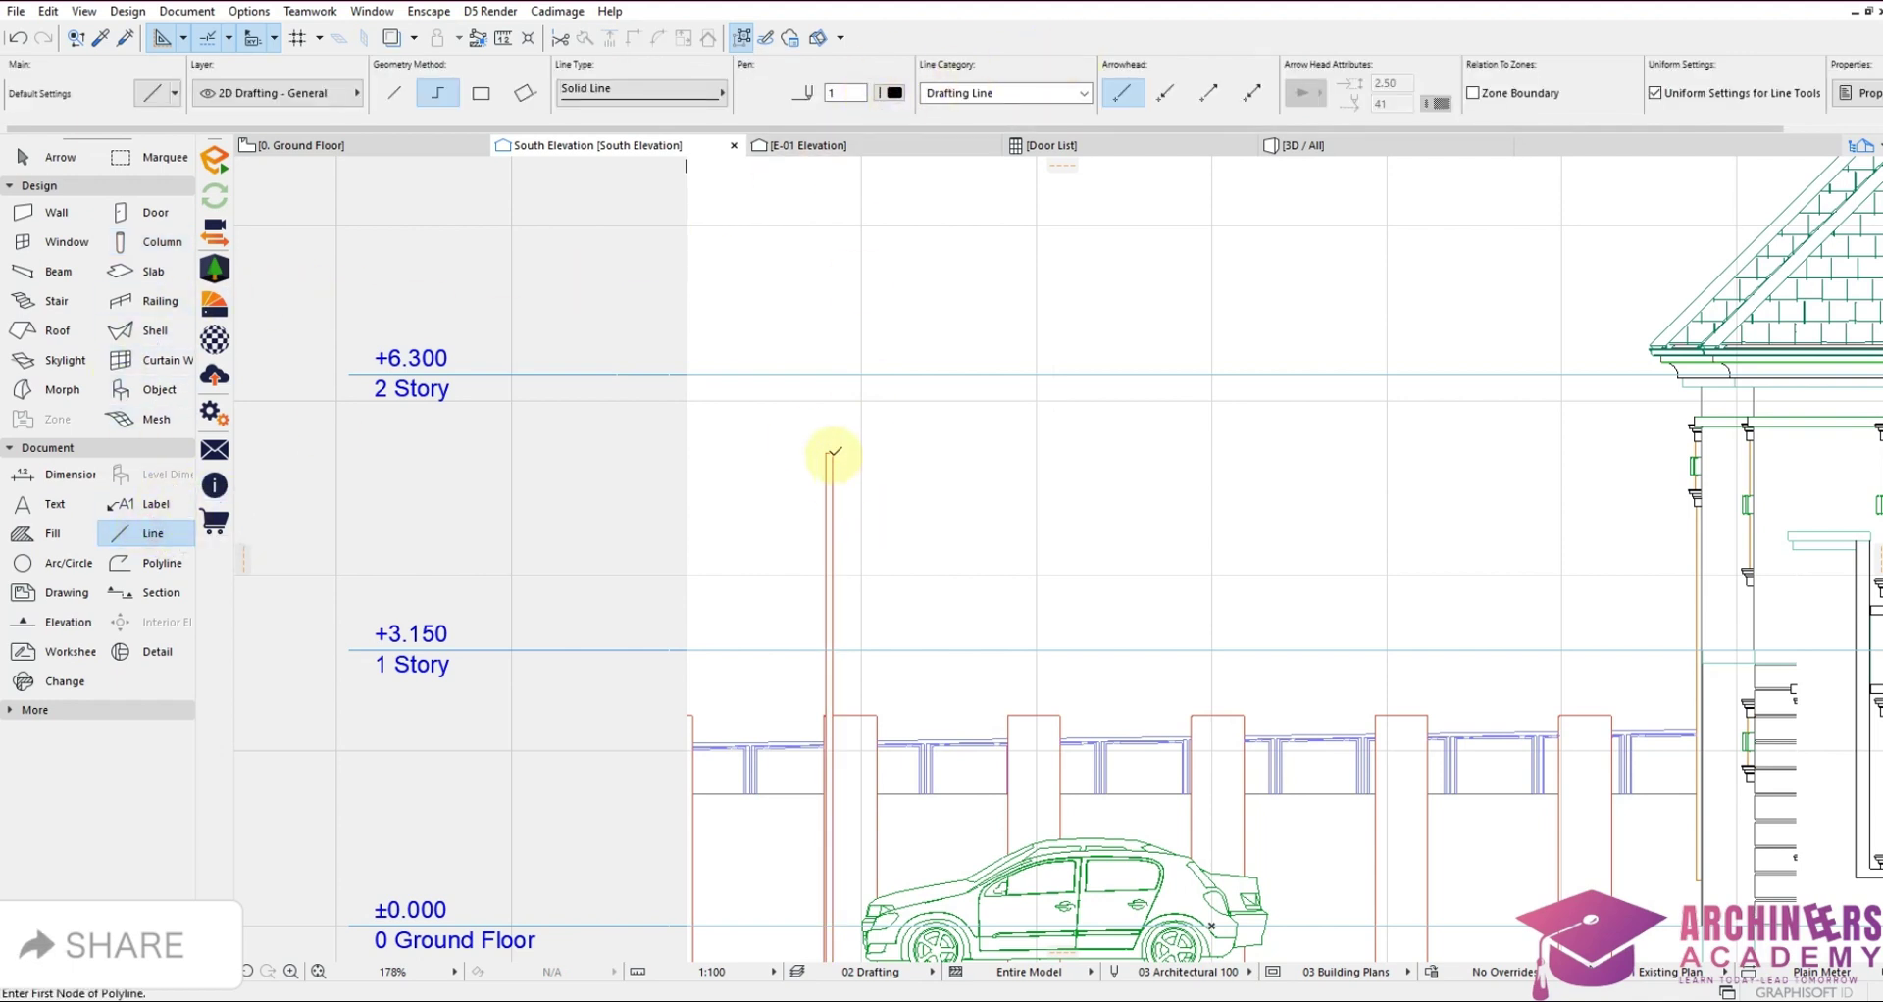
scroll(831, 453, up, 2)
scroll(832, 454, down, 4)
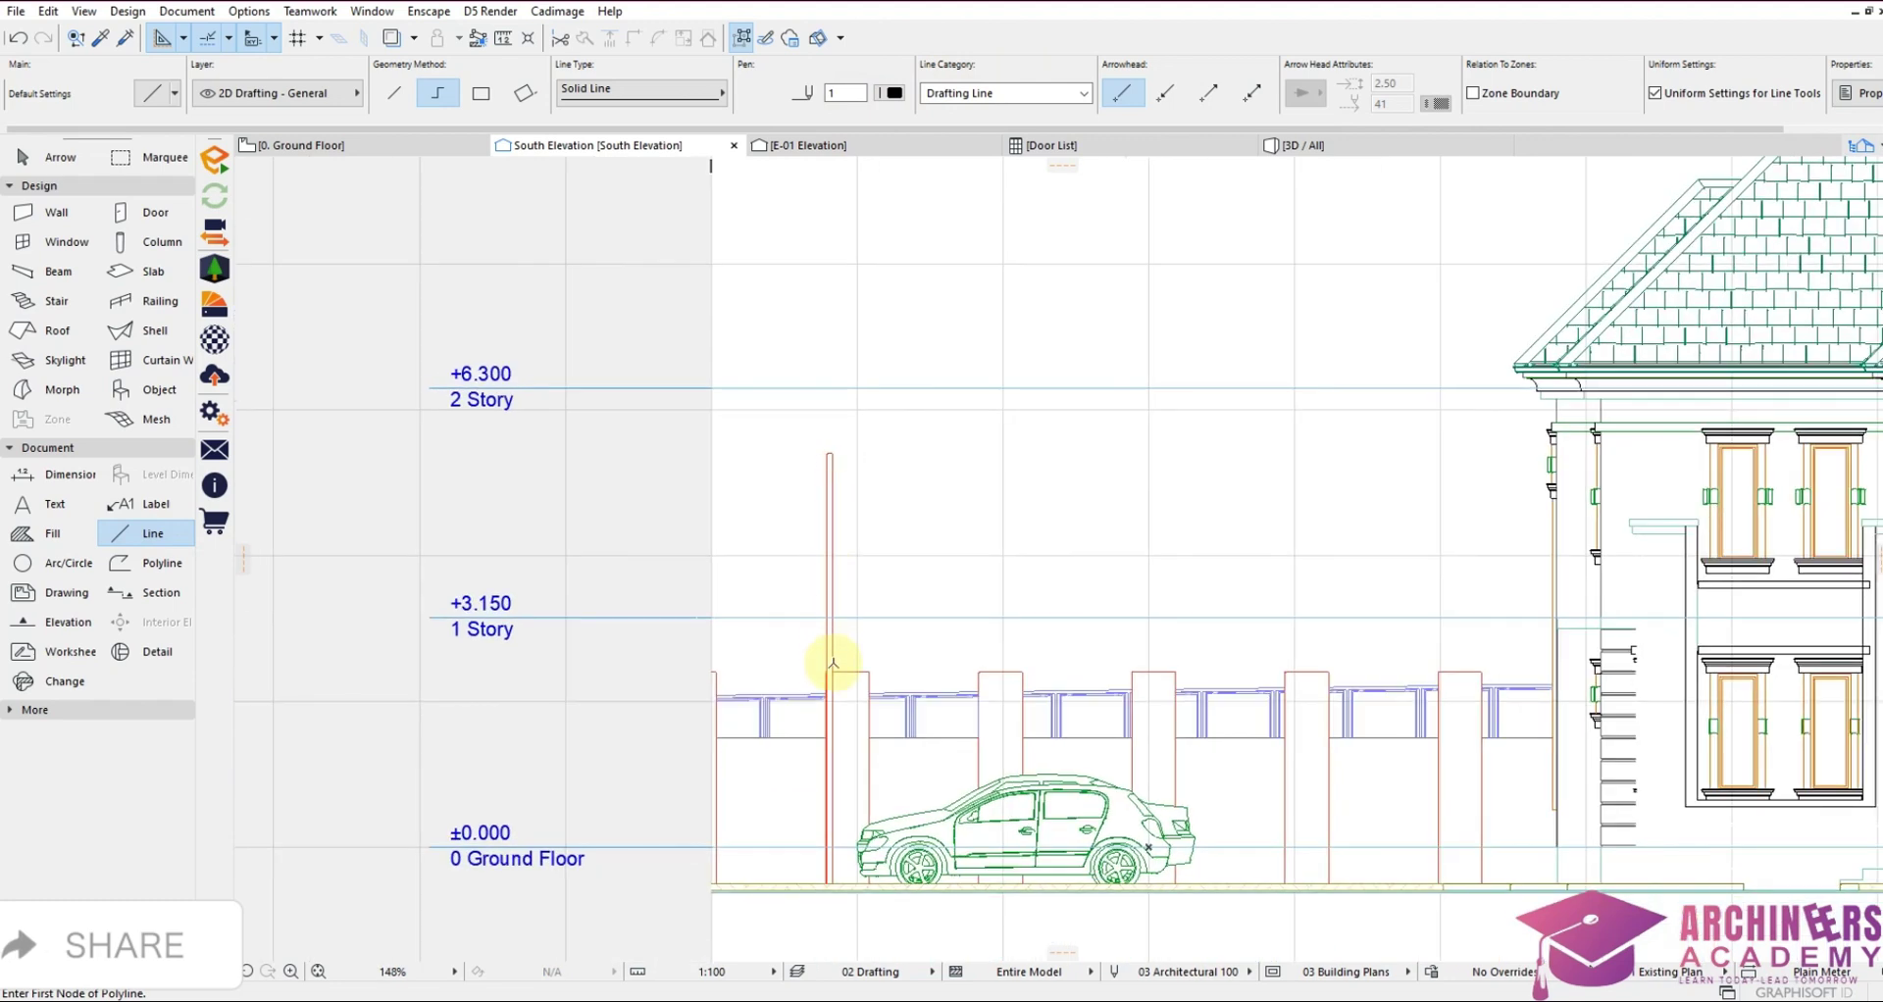
scroll(832, 664, up, 4)
click(829, 361)
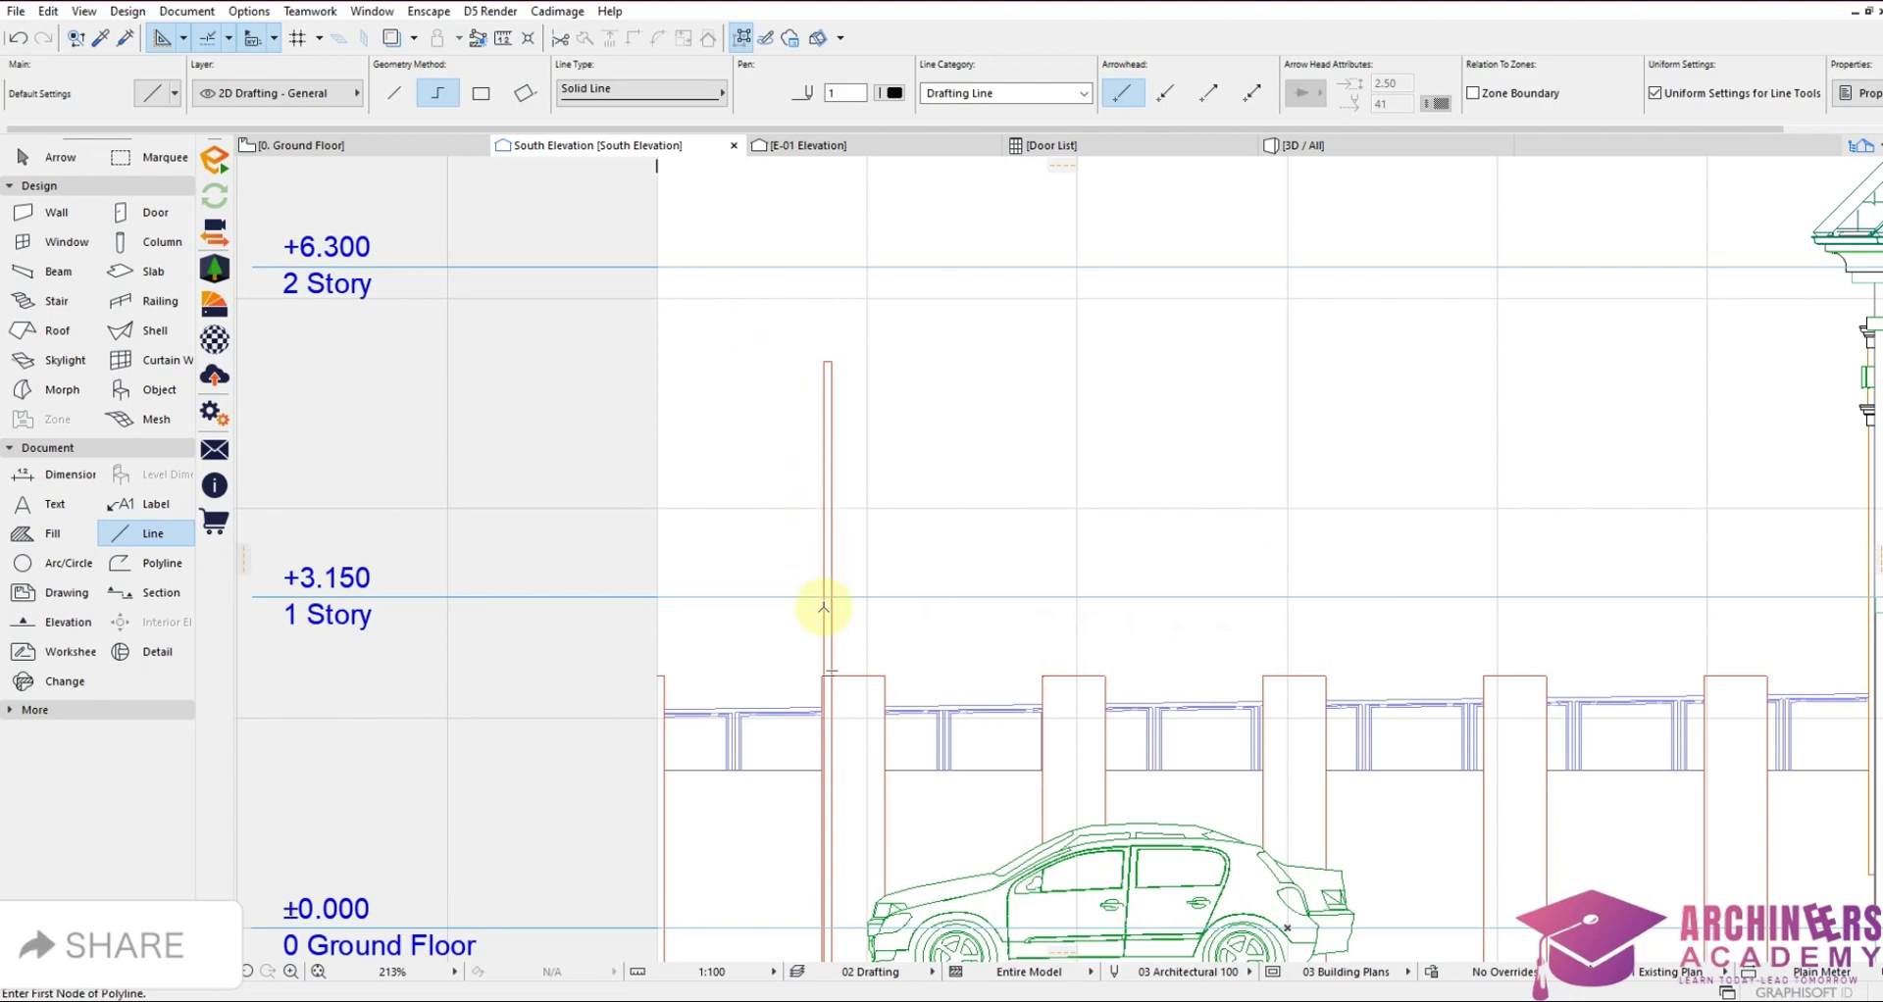
scroll(837, 623, up, 3)
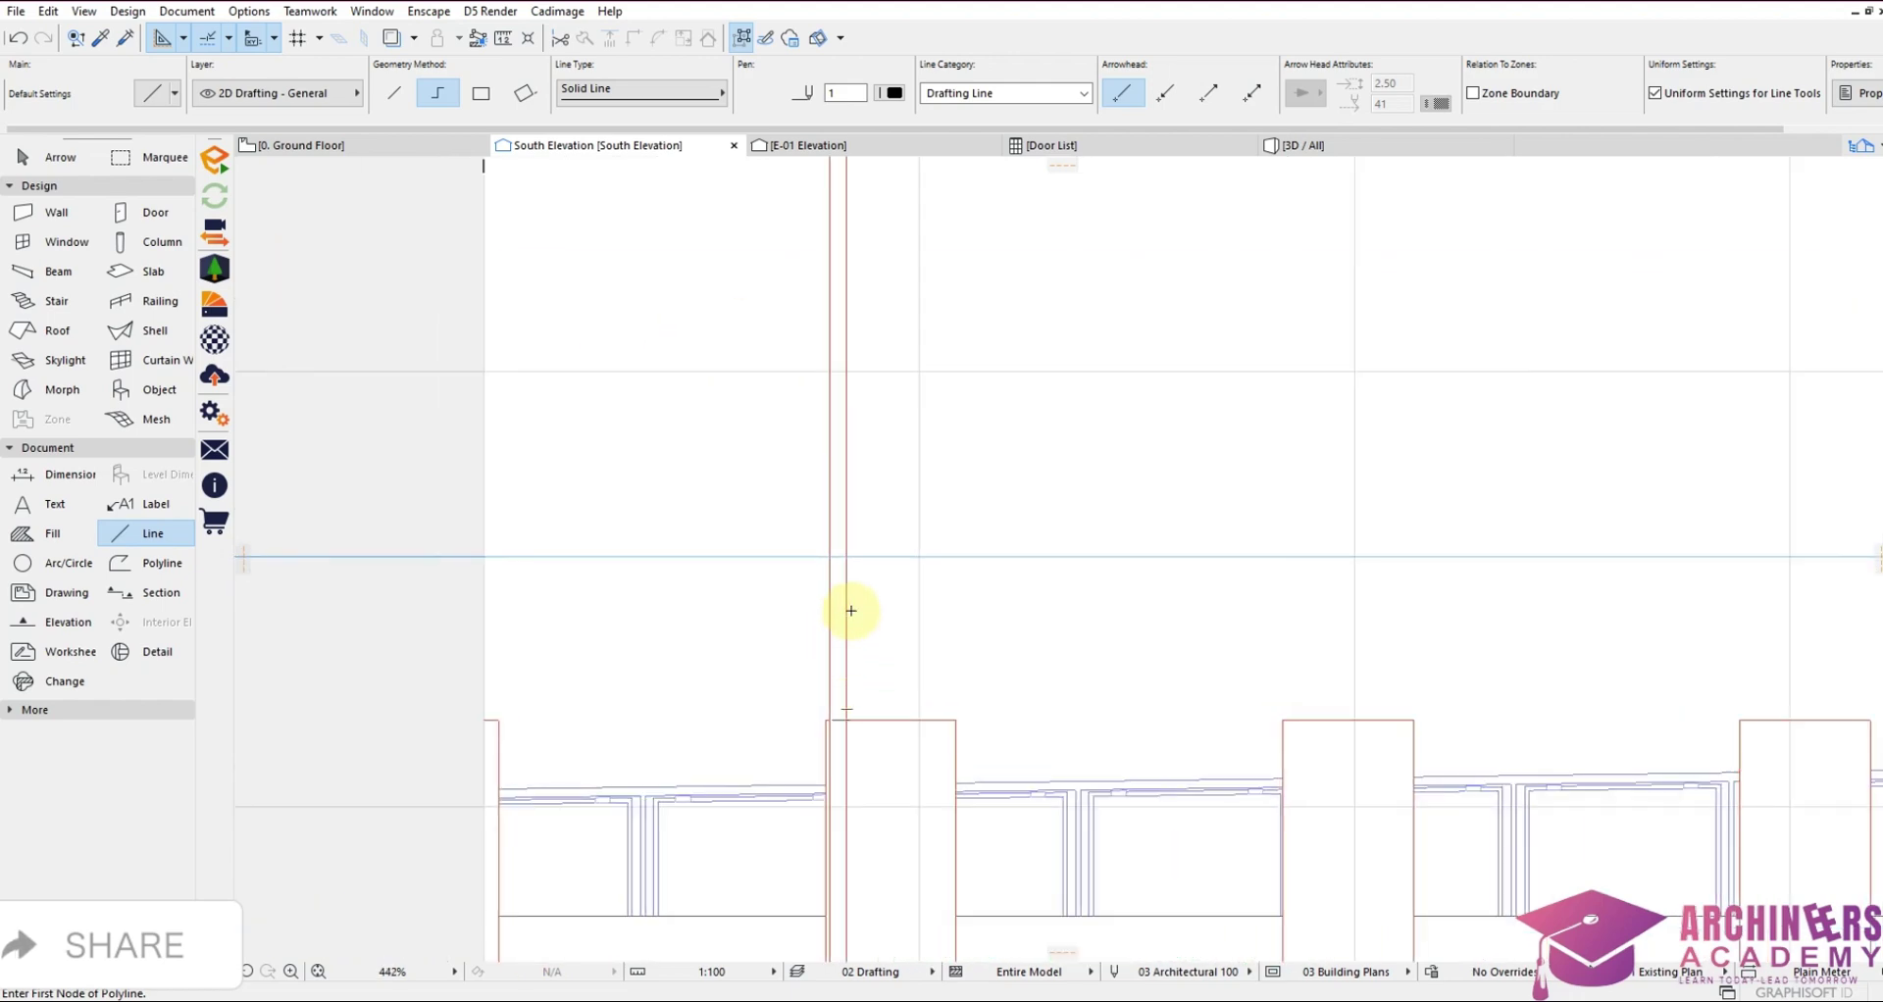
scroll(840, 636, down, 3)
scroll(844, 664, up, 3)
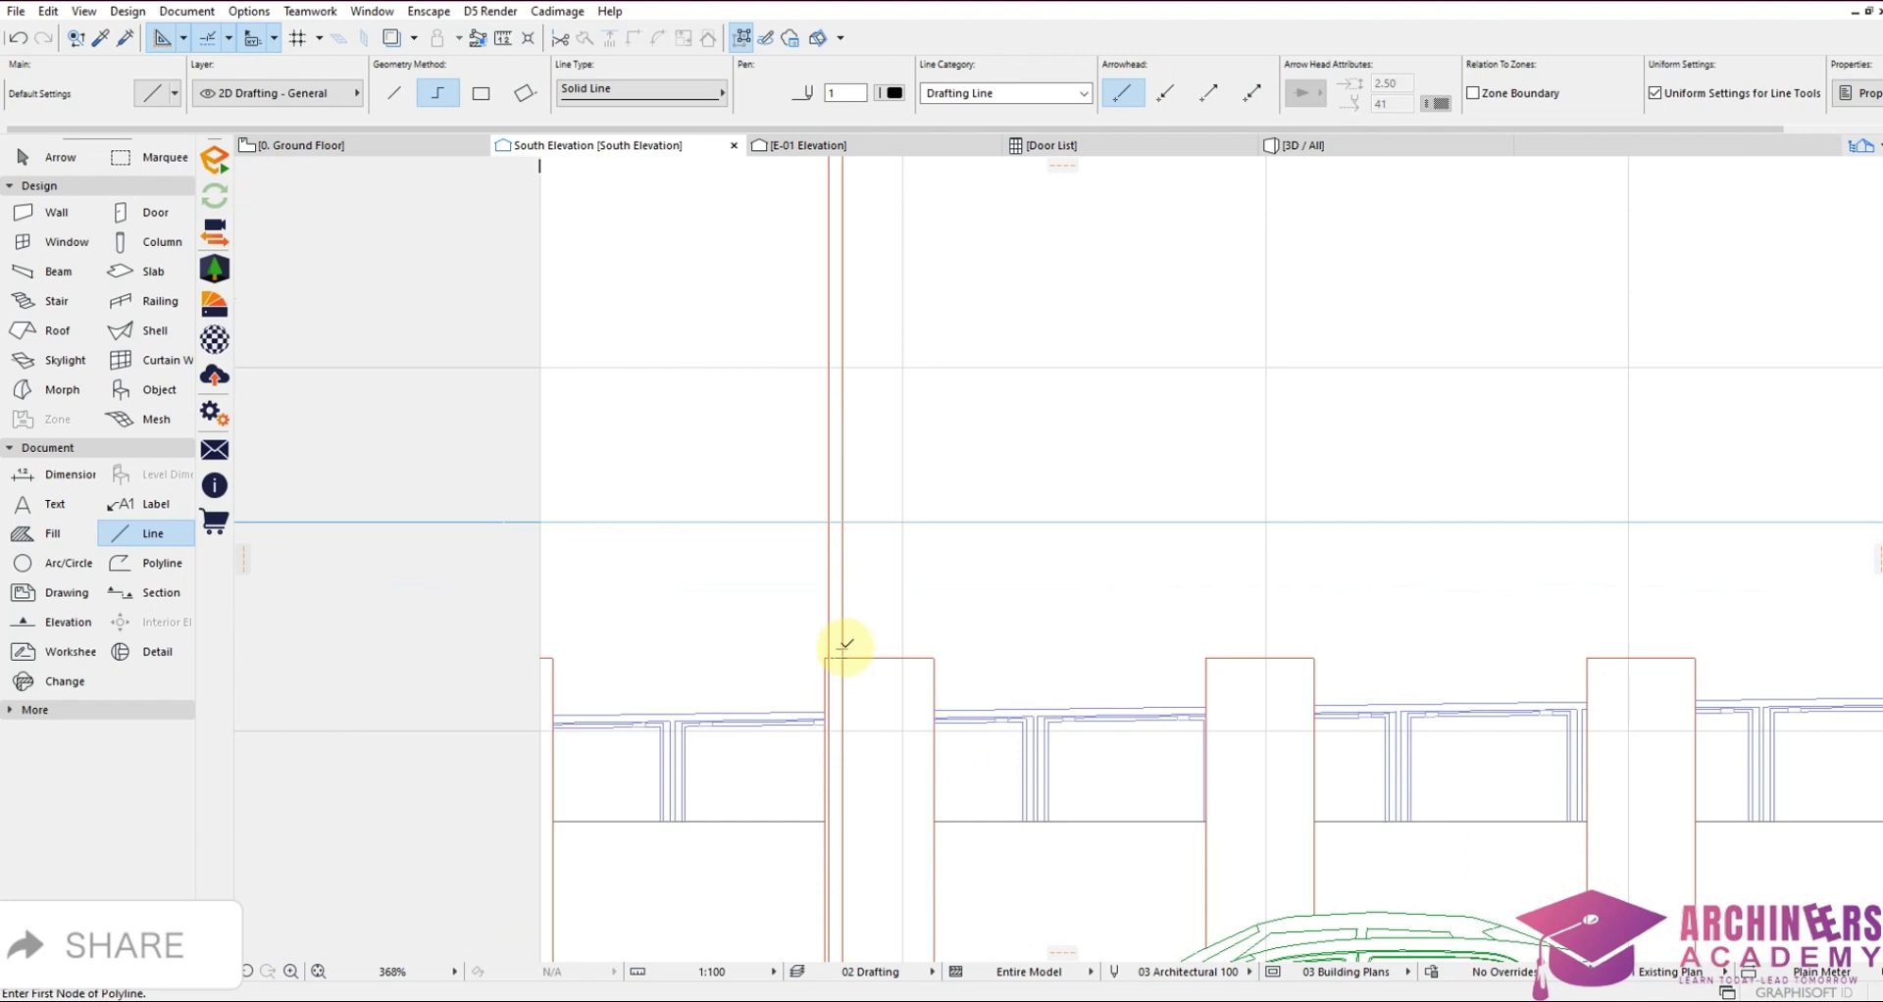
scroll(842, 609, down, 2)
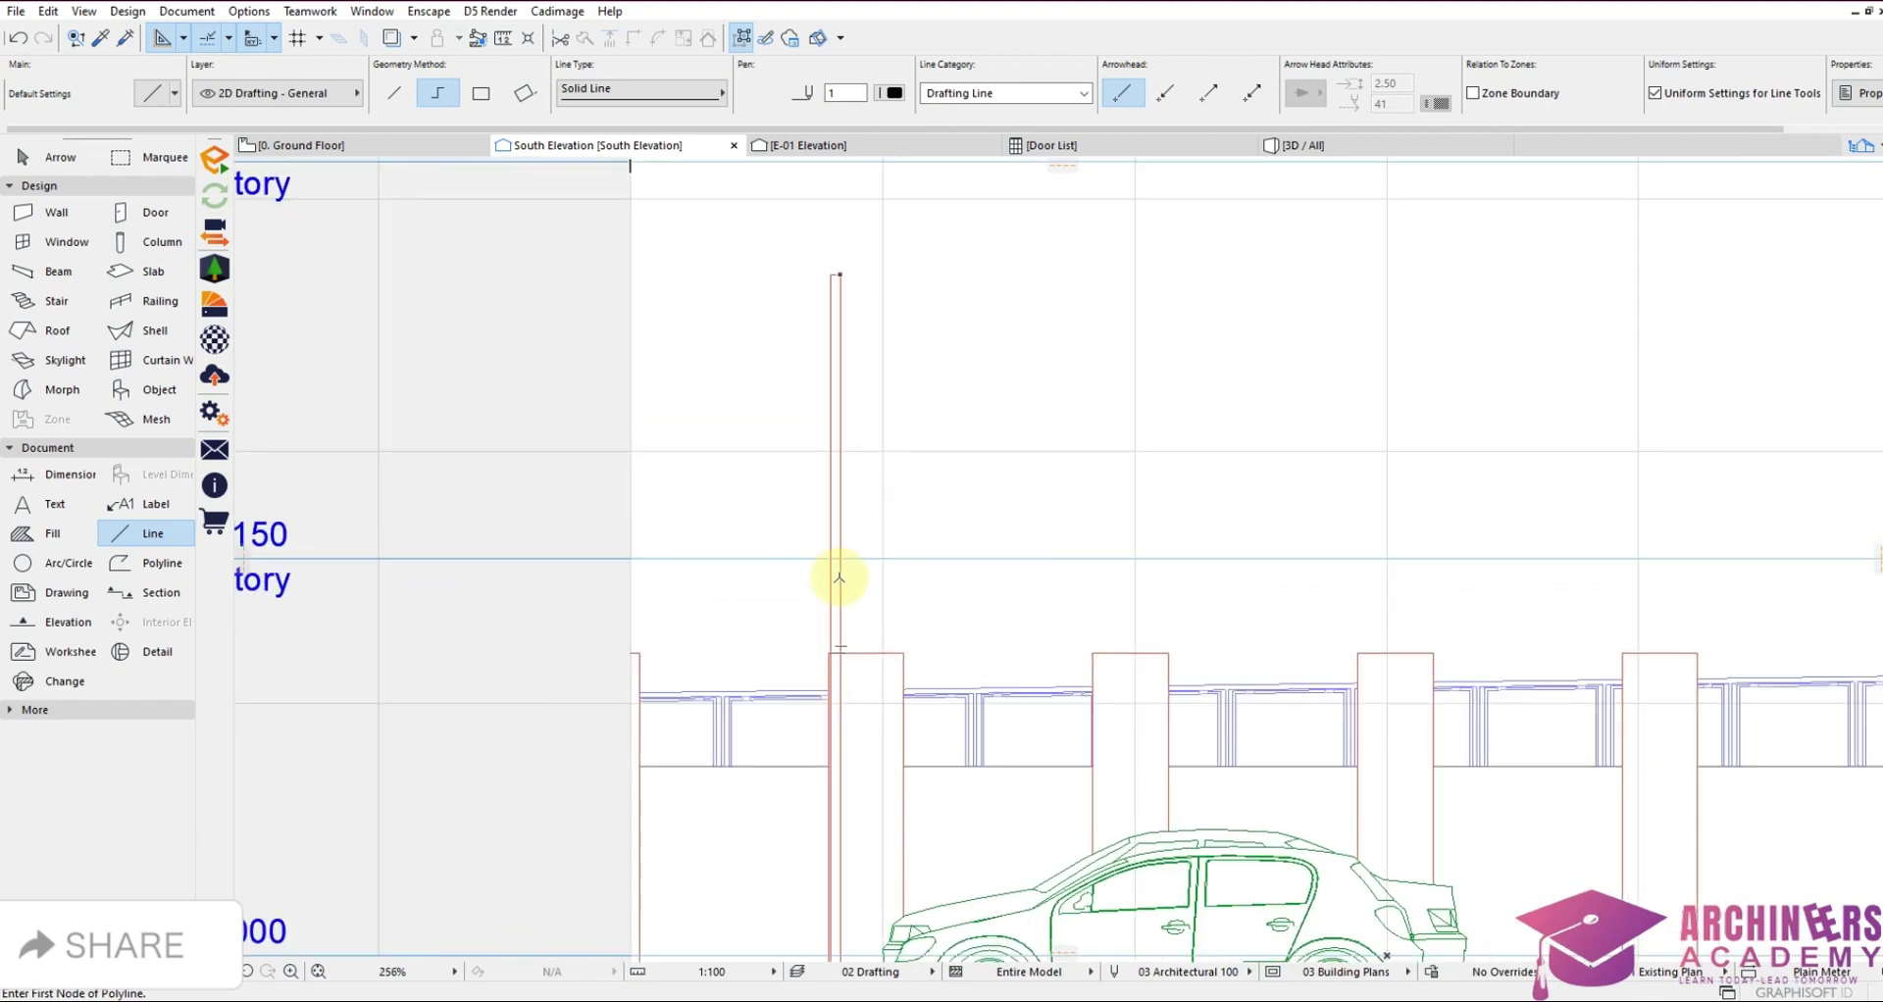
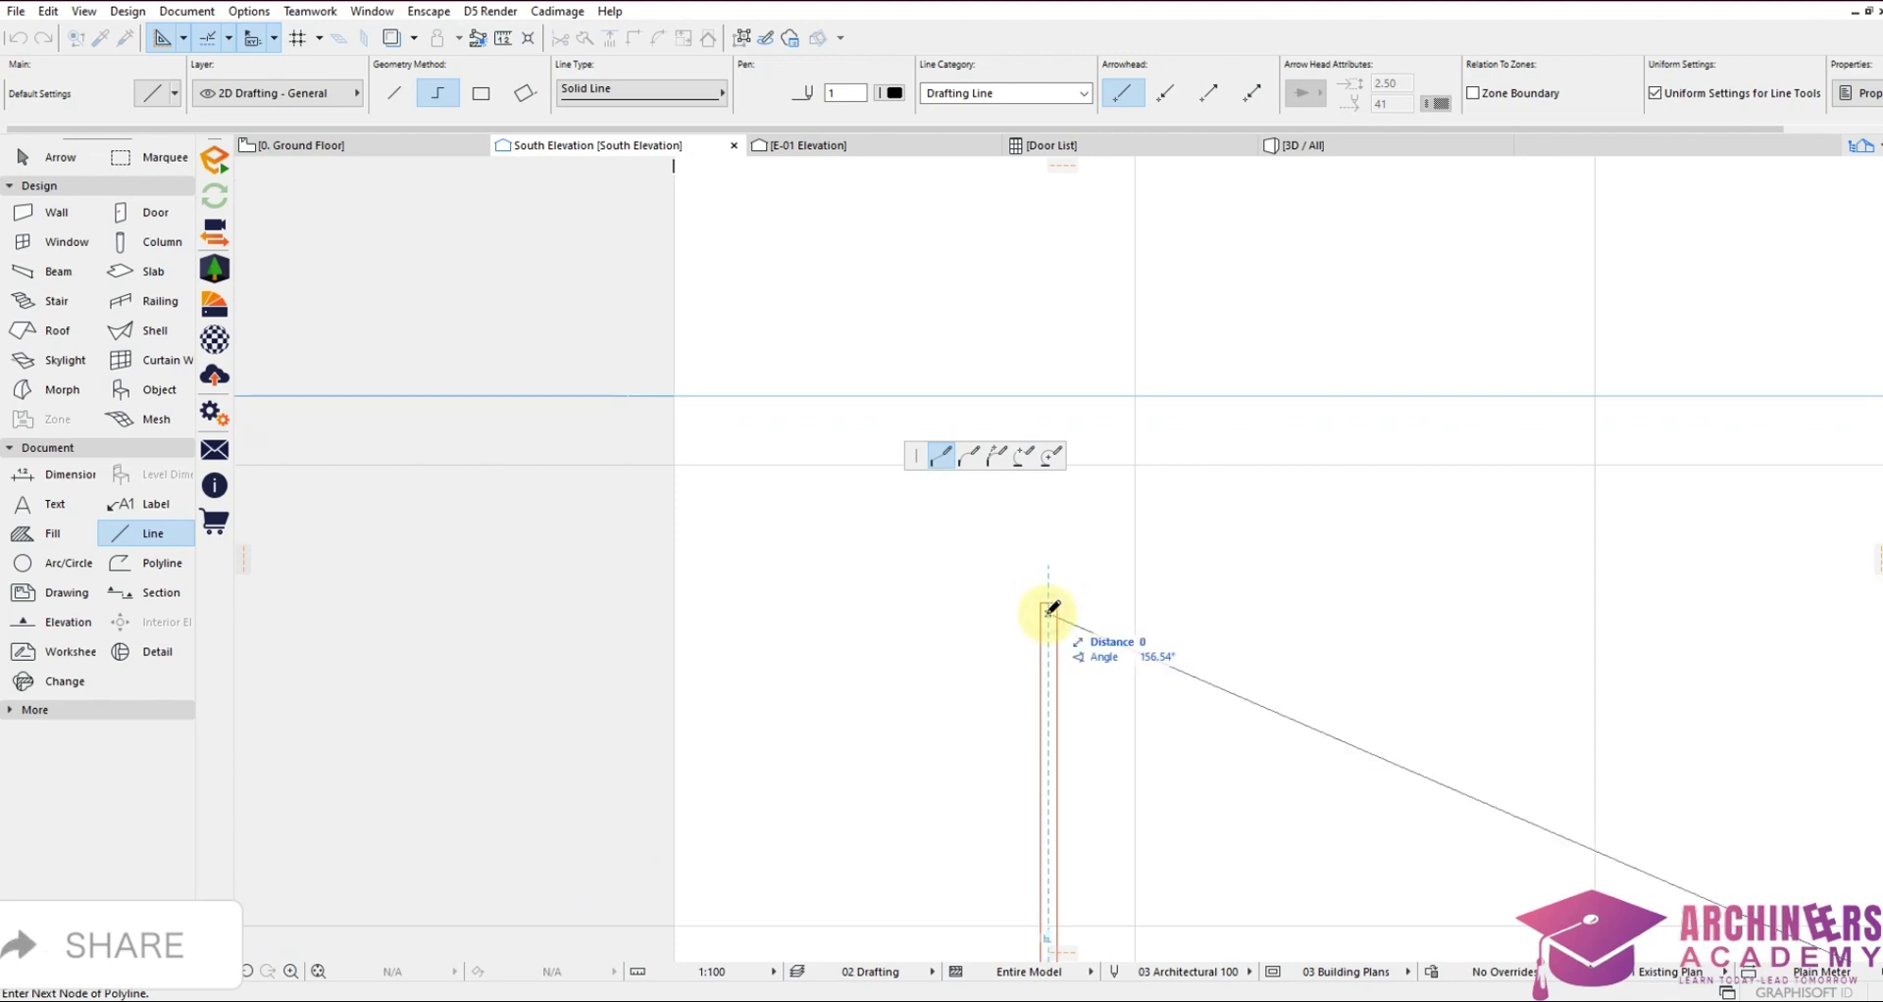
double_click(1049, 608)
scroll(1010, 598, down, 3)
scroll(981, 589, down, 3)
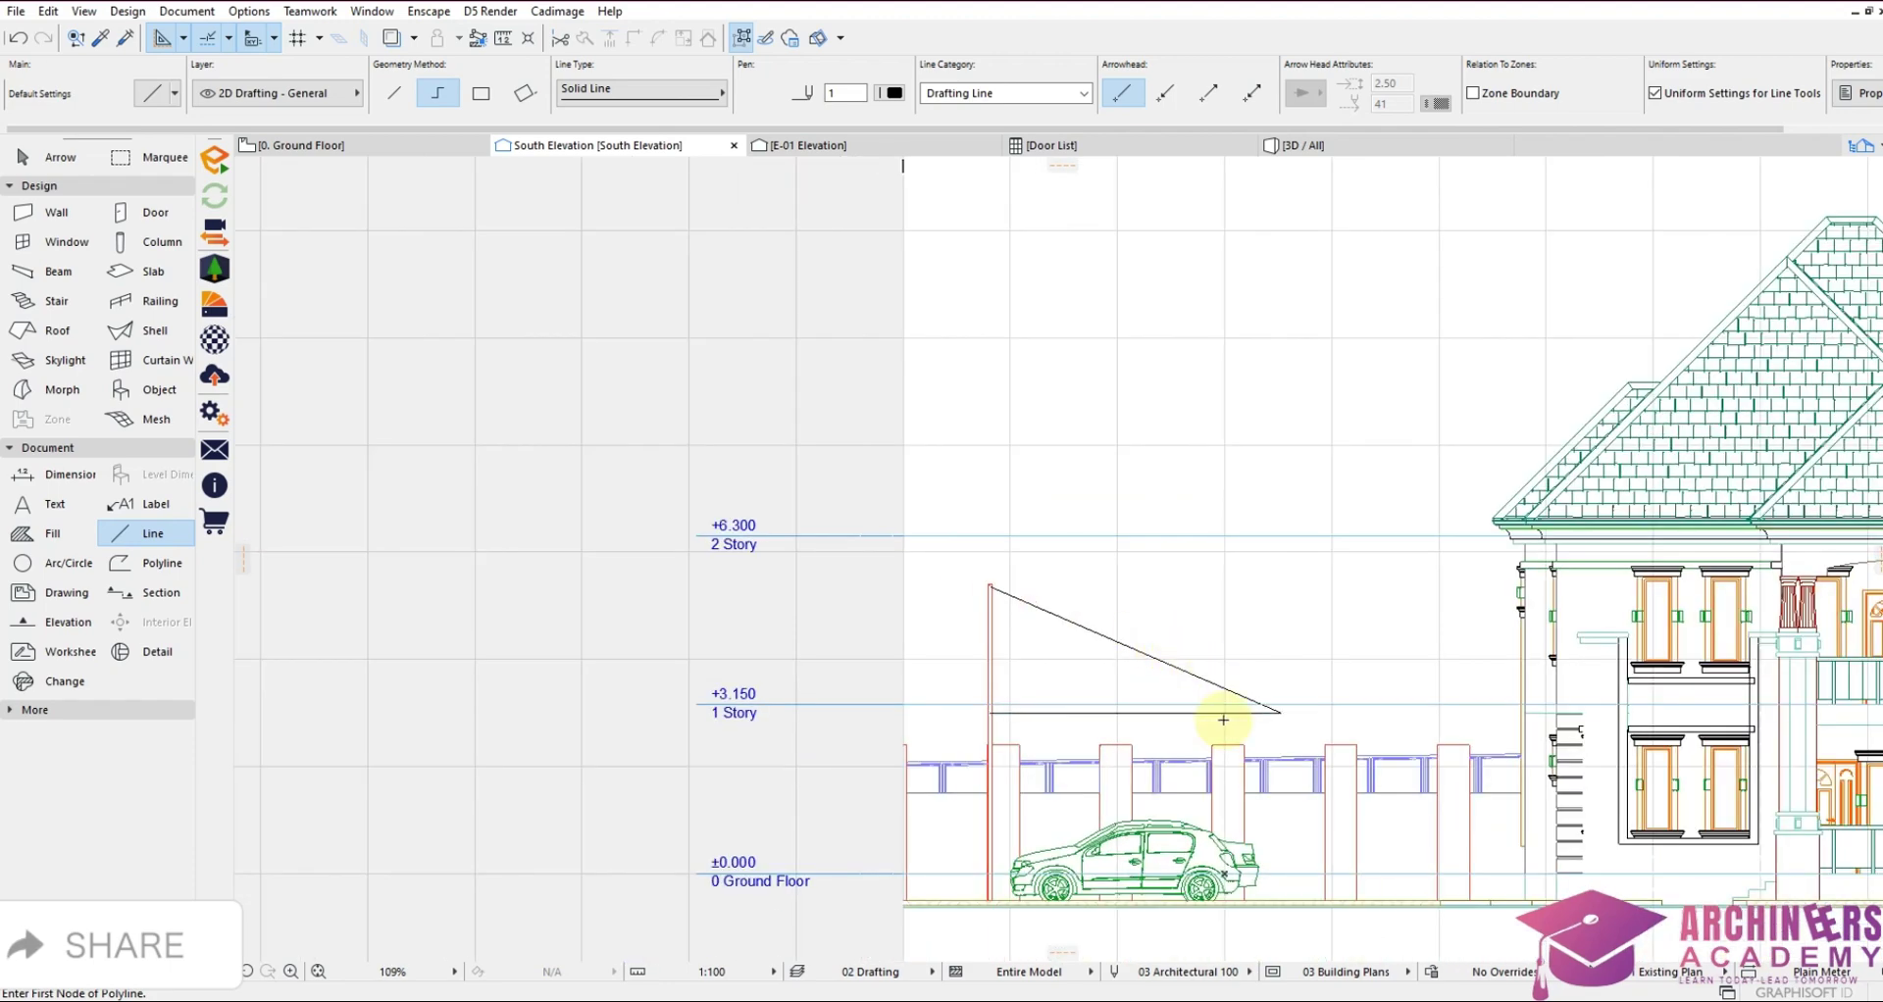
Examine how the horizontal and sloping lines sit against the column and the parked car
scroll(1128, 627, up, 3)
scroll(1029, 568, down, 3)
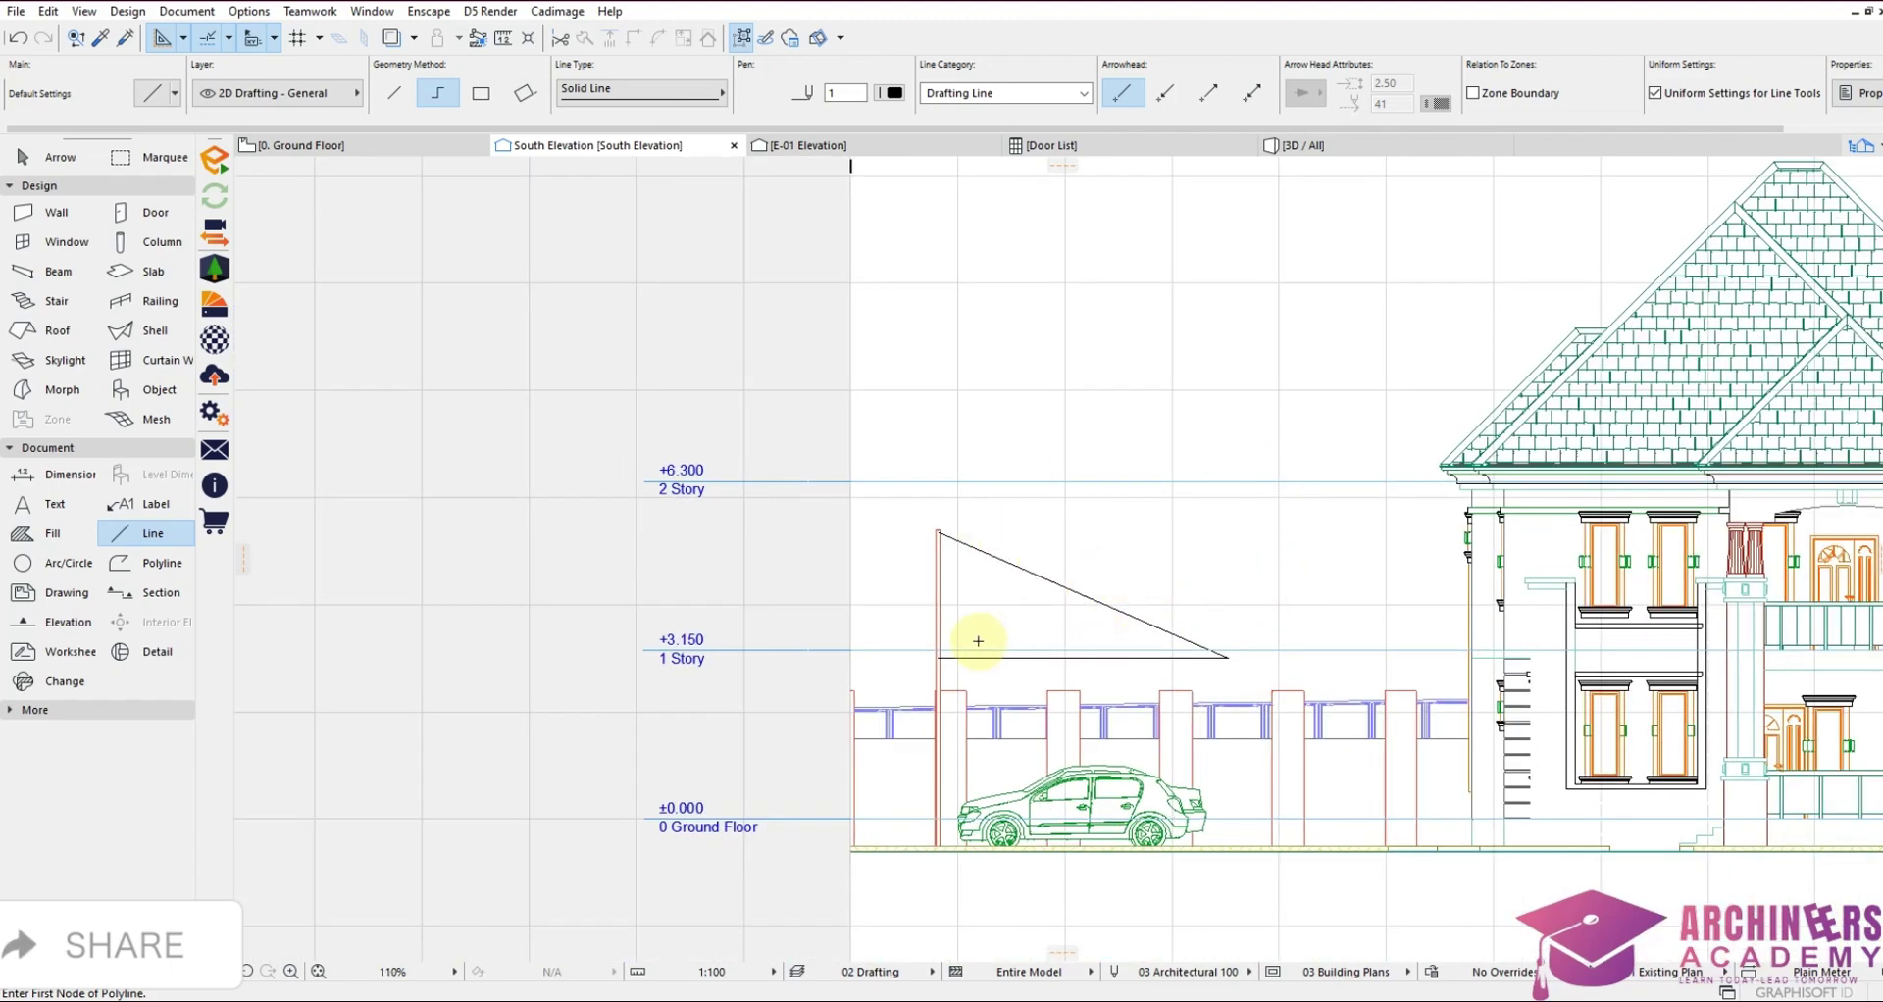
scroll(978, 641, up, 4)
scroll(896, 540, down, 4)
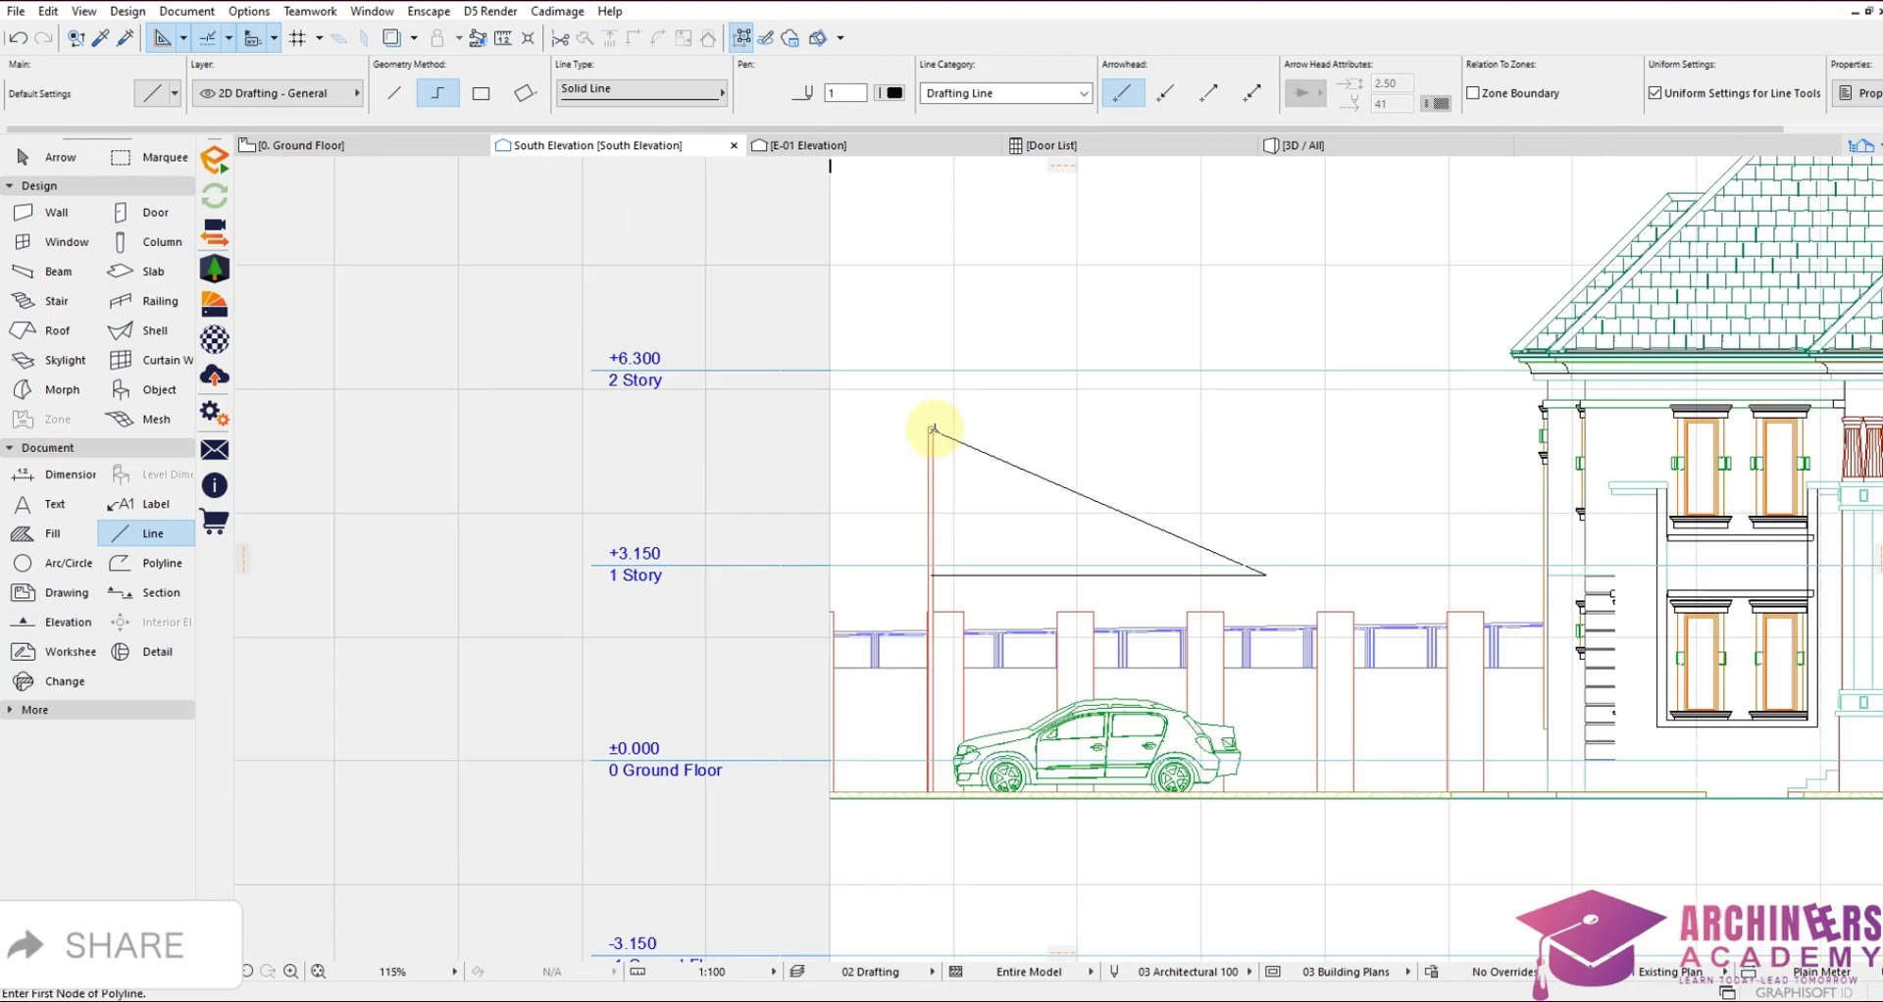
scroll(949, 552, up, 3)
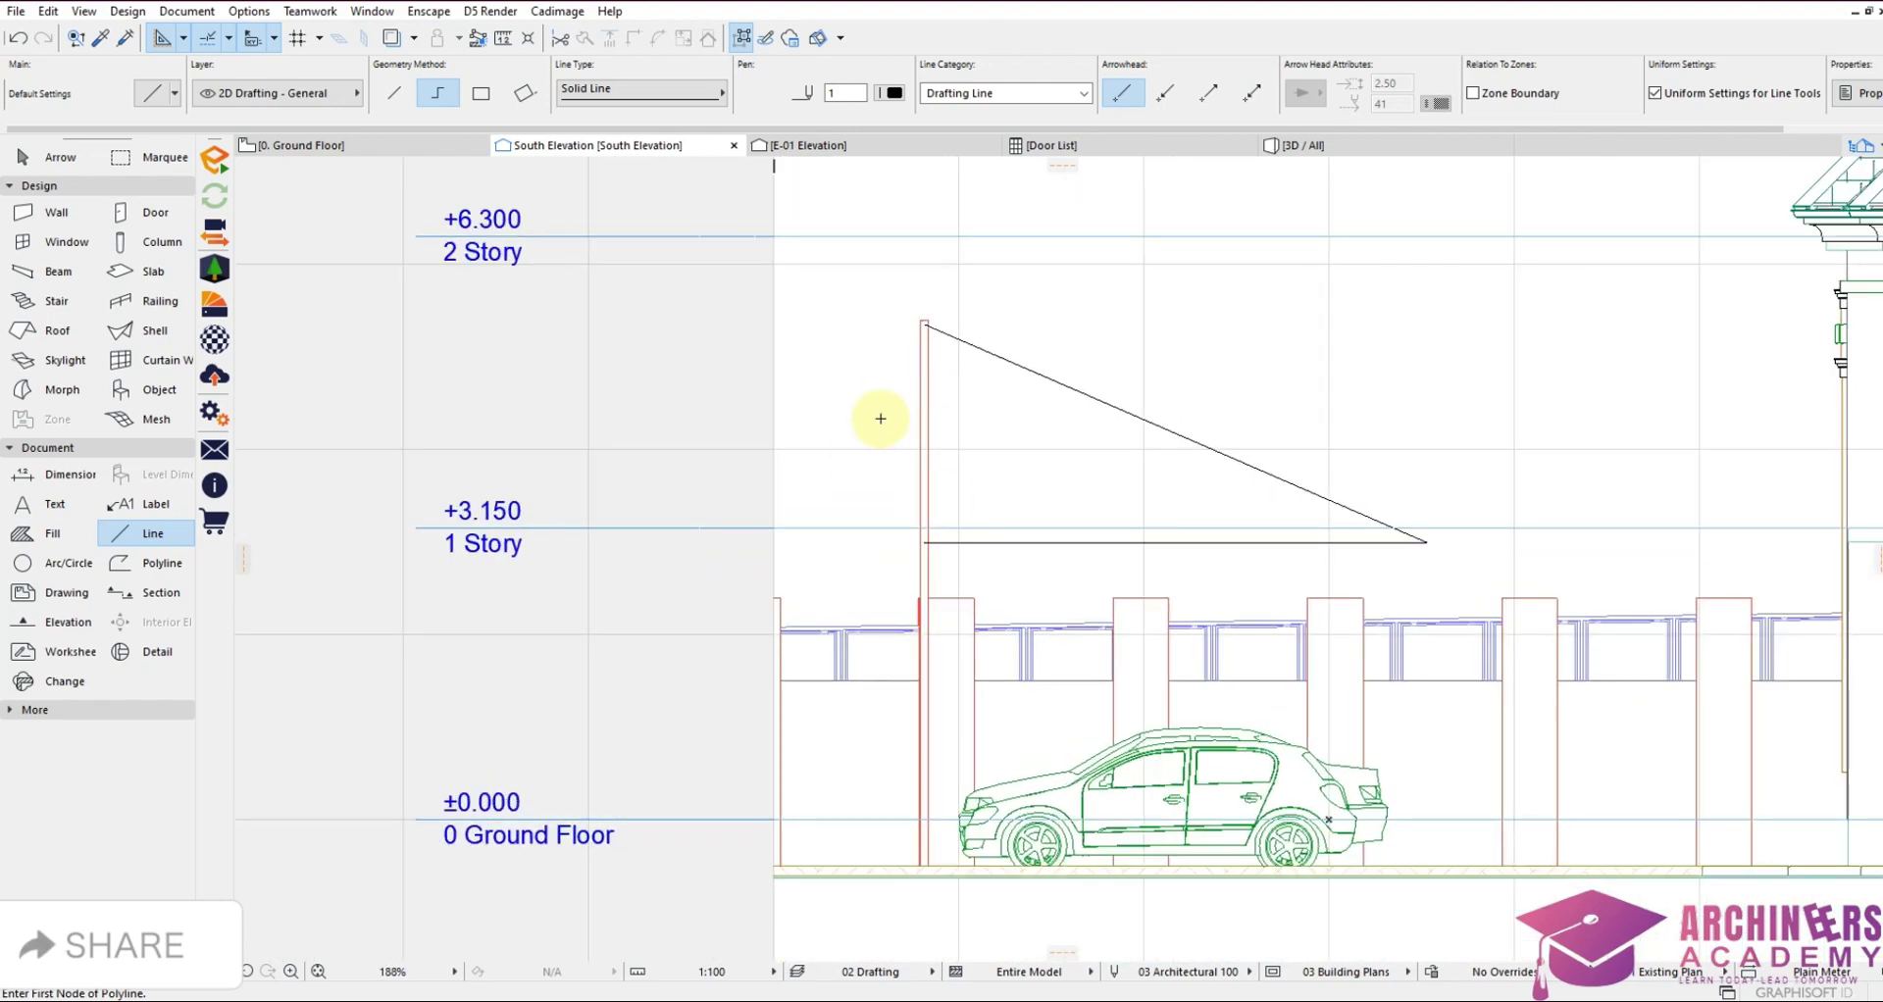
shift+click(923, 395)
key(Escape)
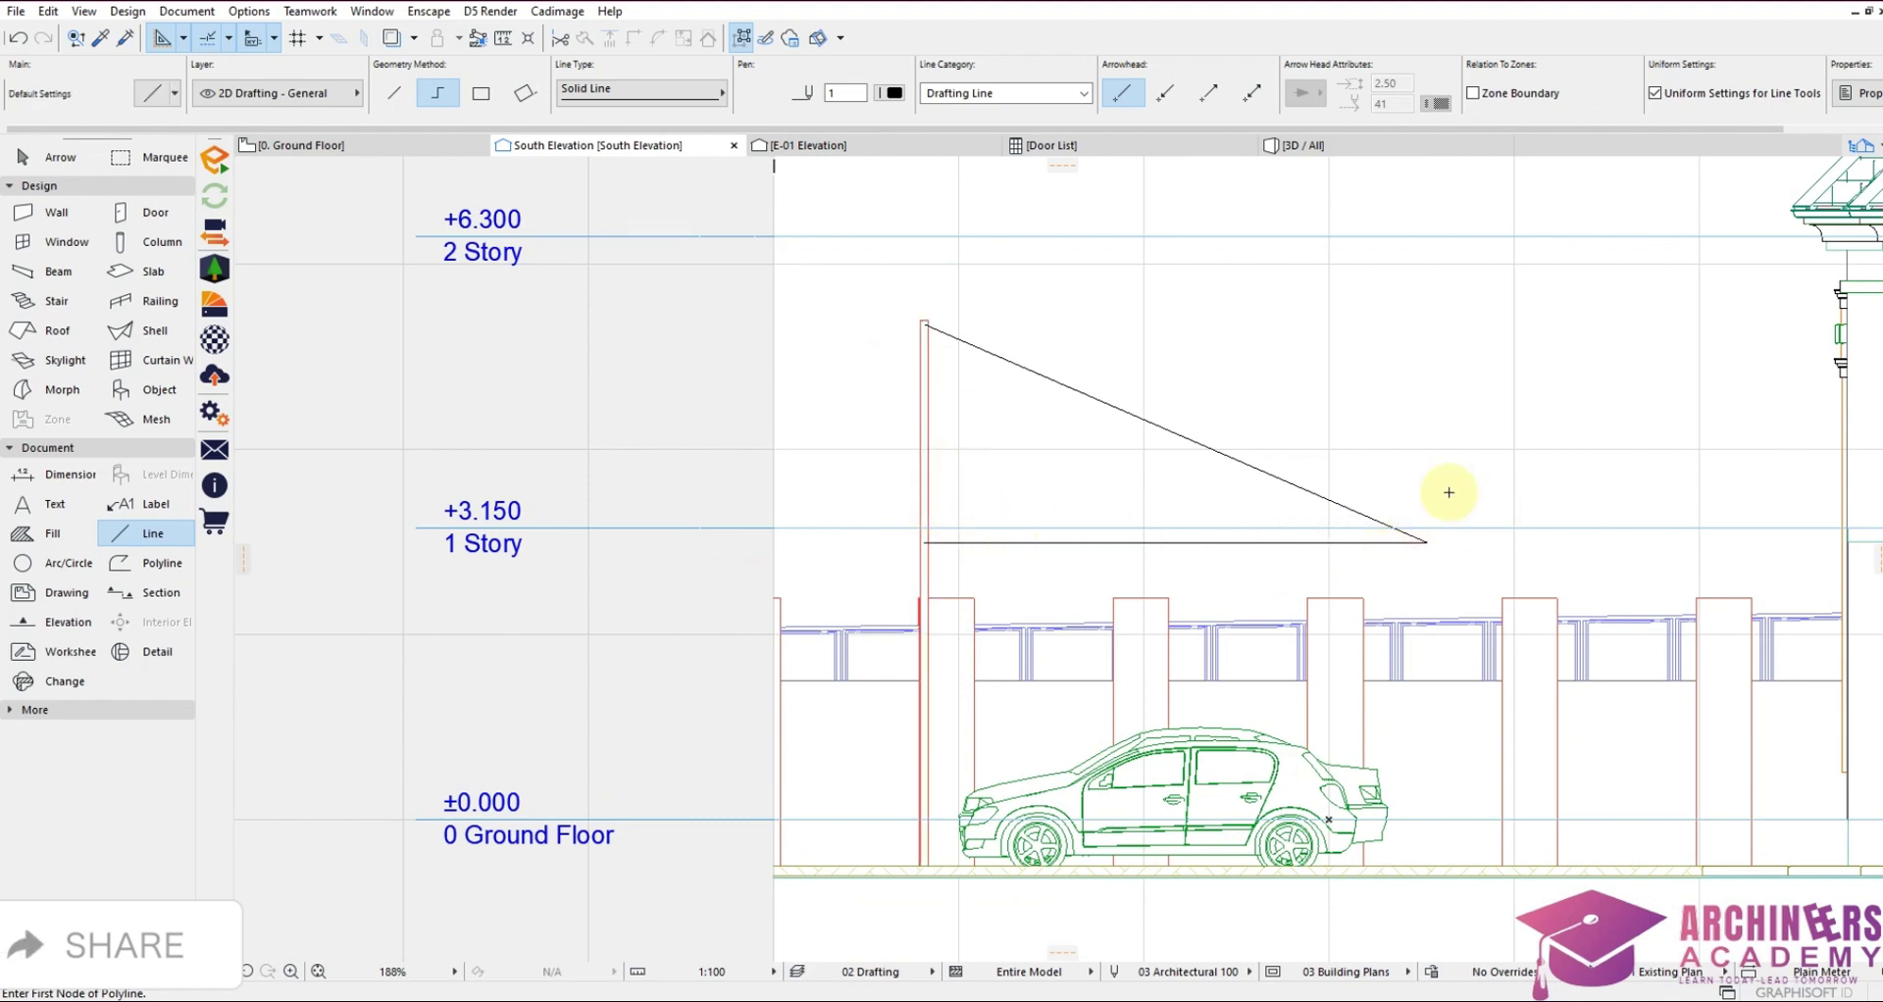
scroll(1344, 588, up, 3)
scroll(1329, 521, down, 5)
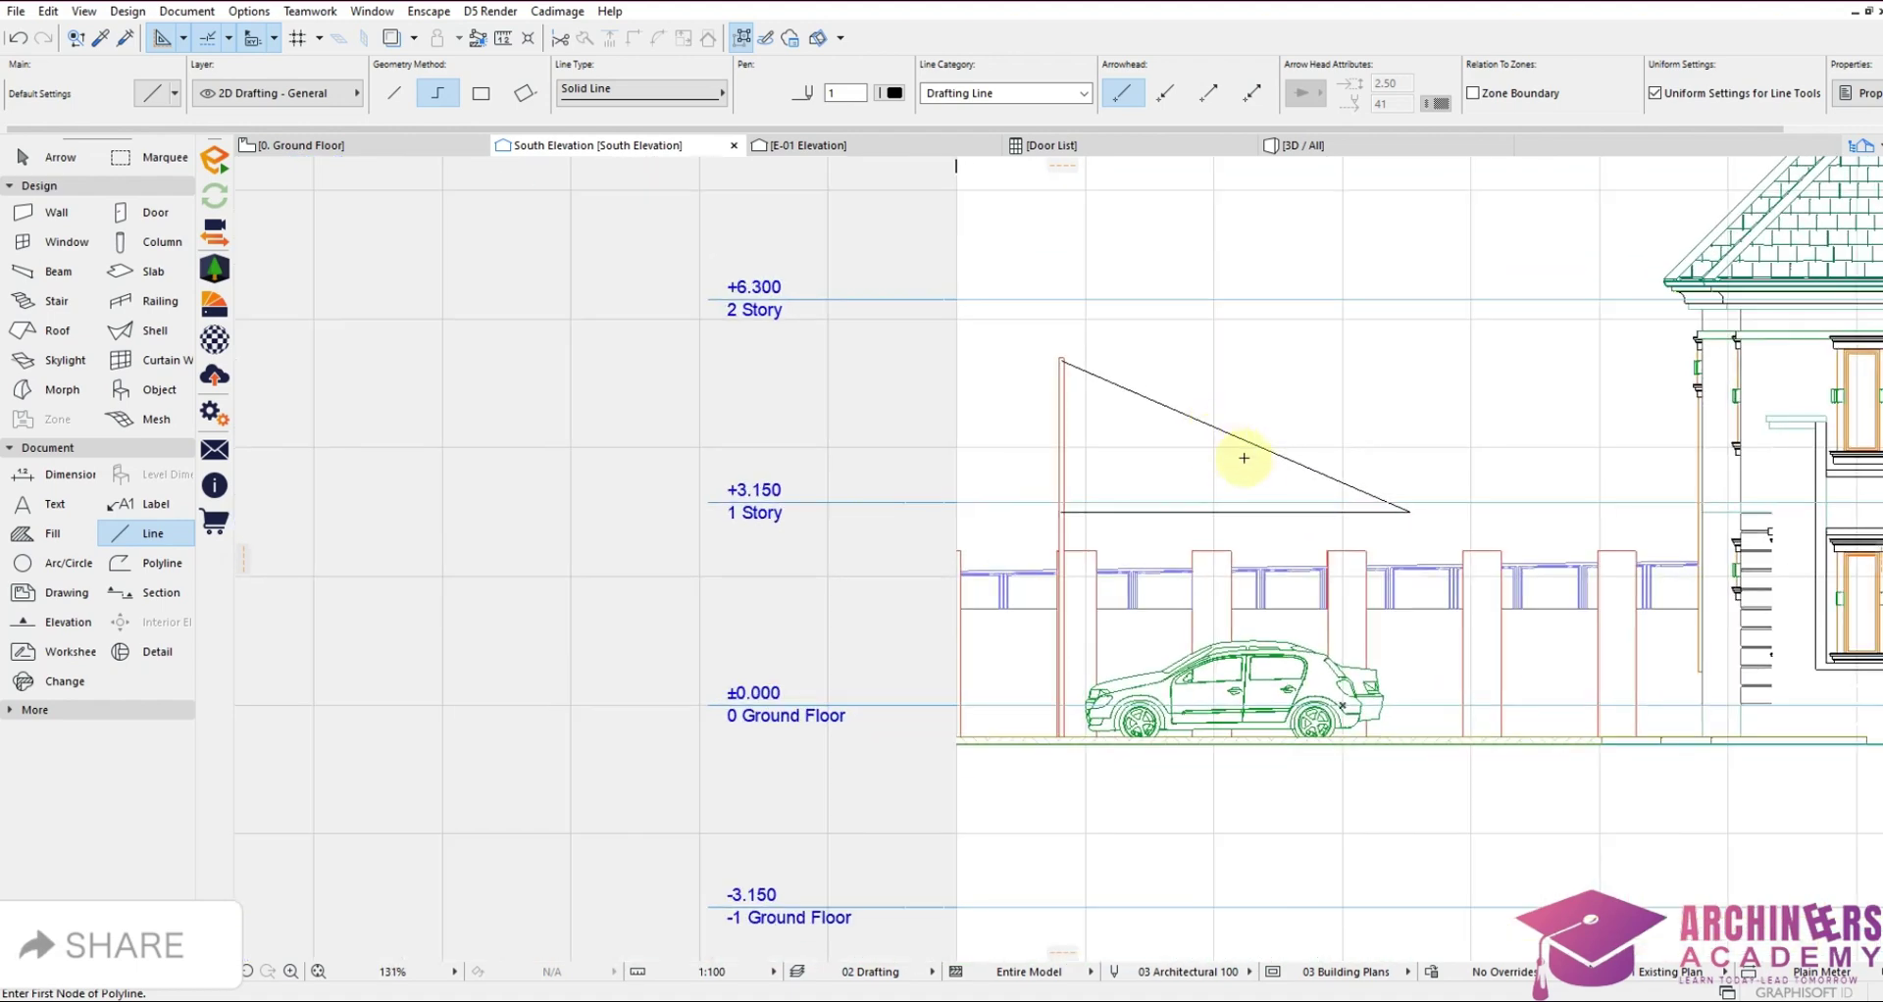
scroll(1243, 458, up, 3)
scroll(1079, 510, down, 3)
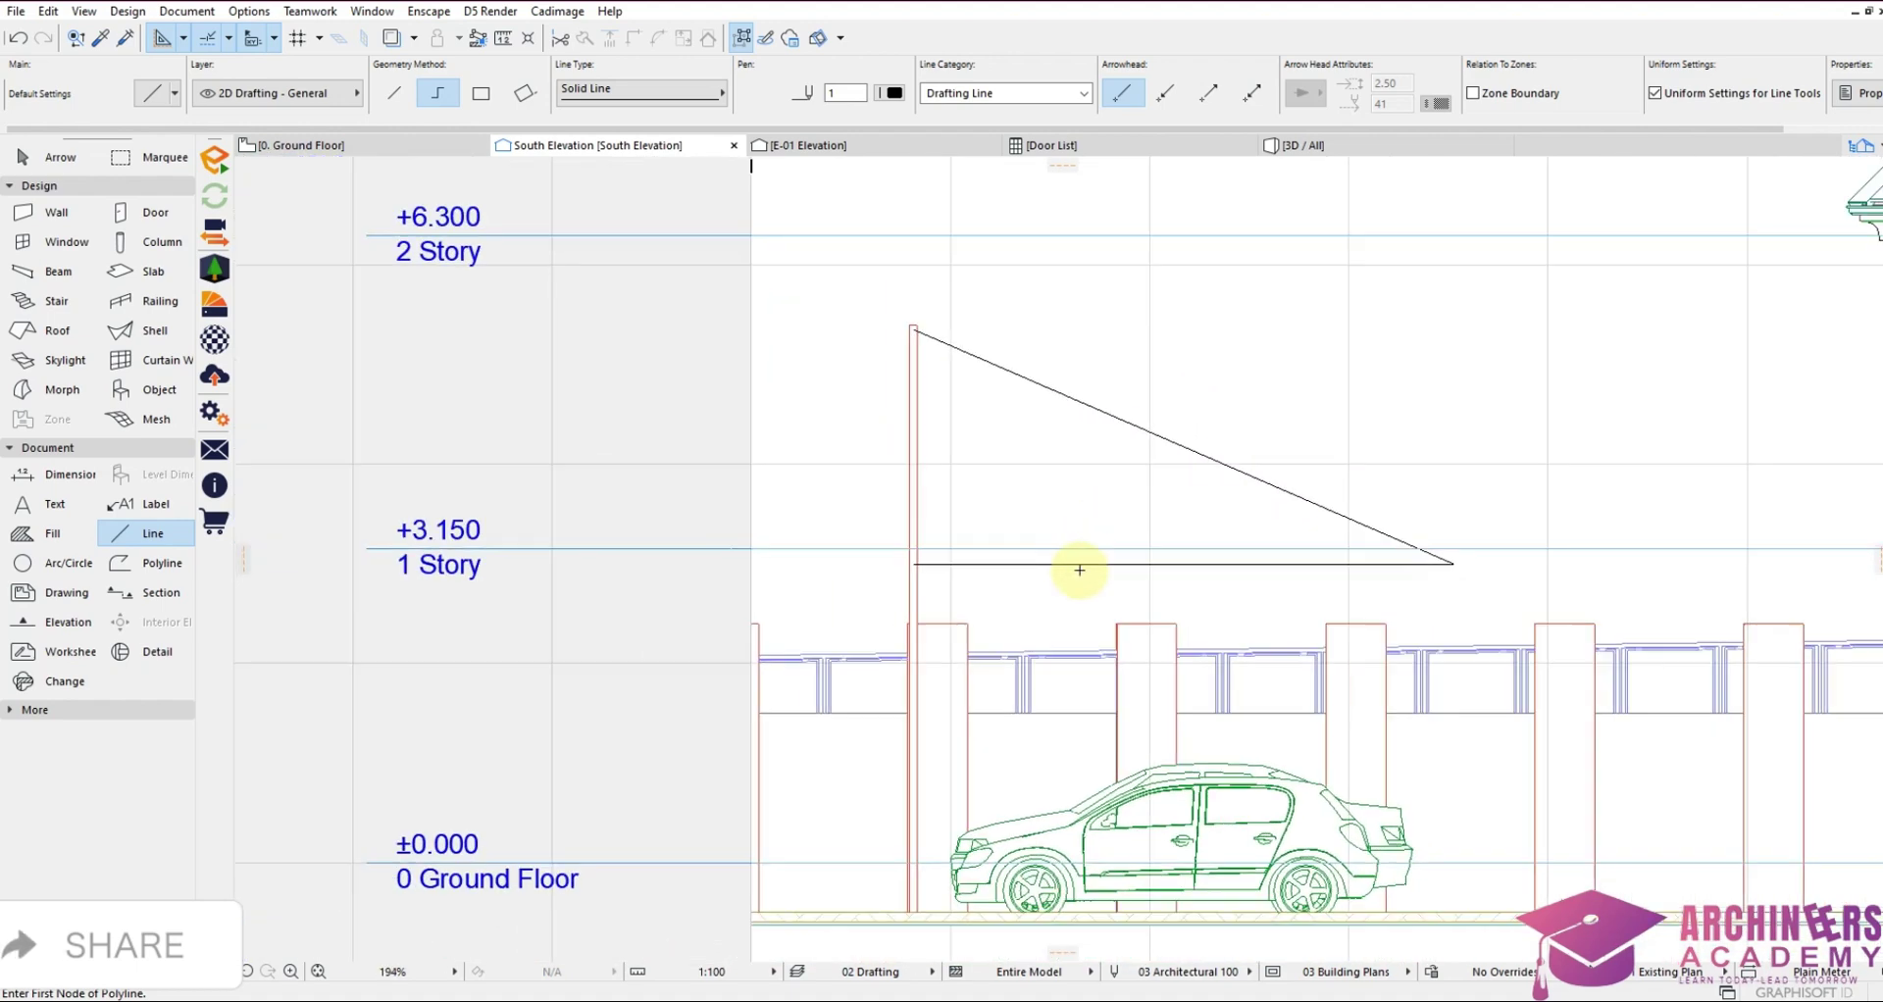
Select the sloping and horizontal lines and start creating a truss from them with TrussMaker
scroll(1160, 436, up, 1)
shift+click(1166, 454)
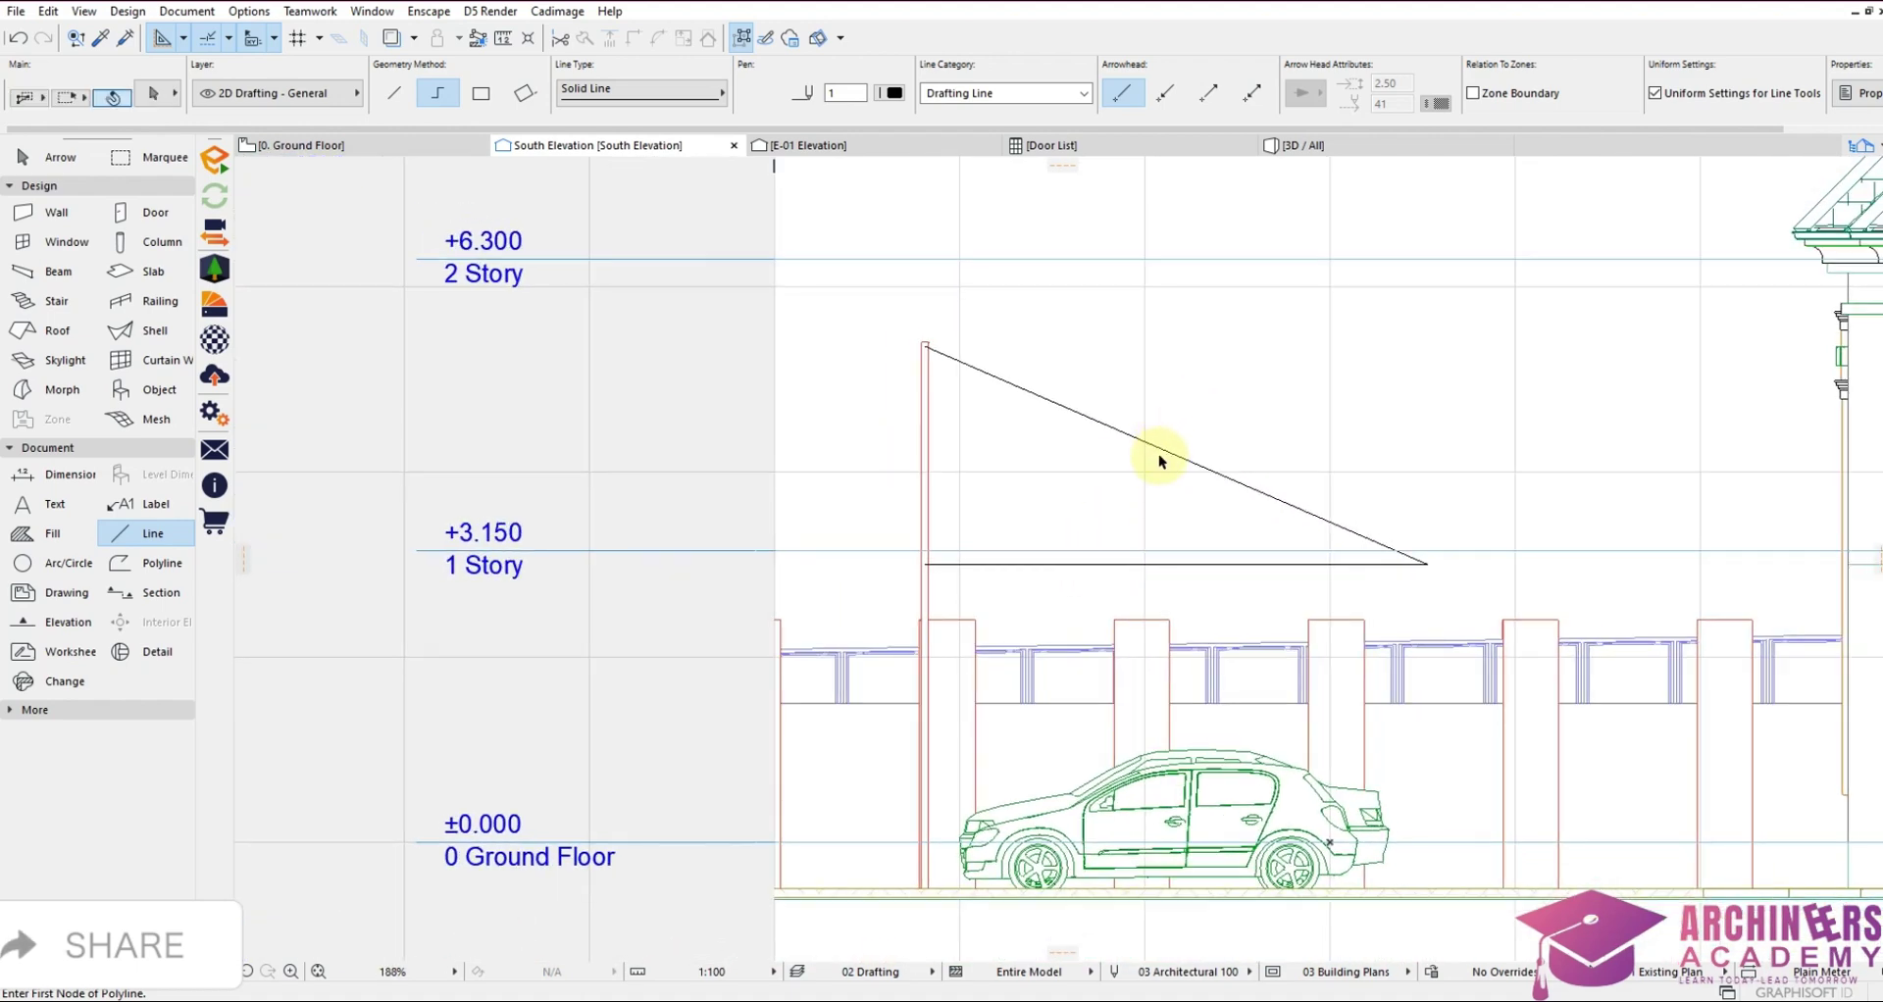
shift+click(1239, 564)
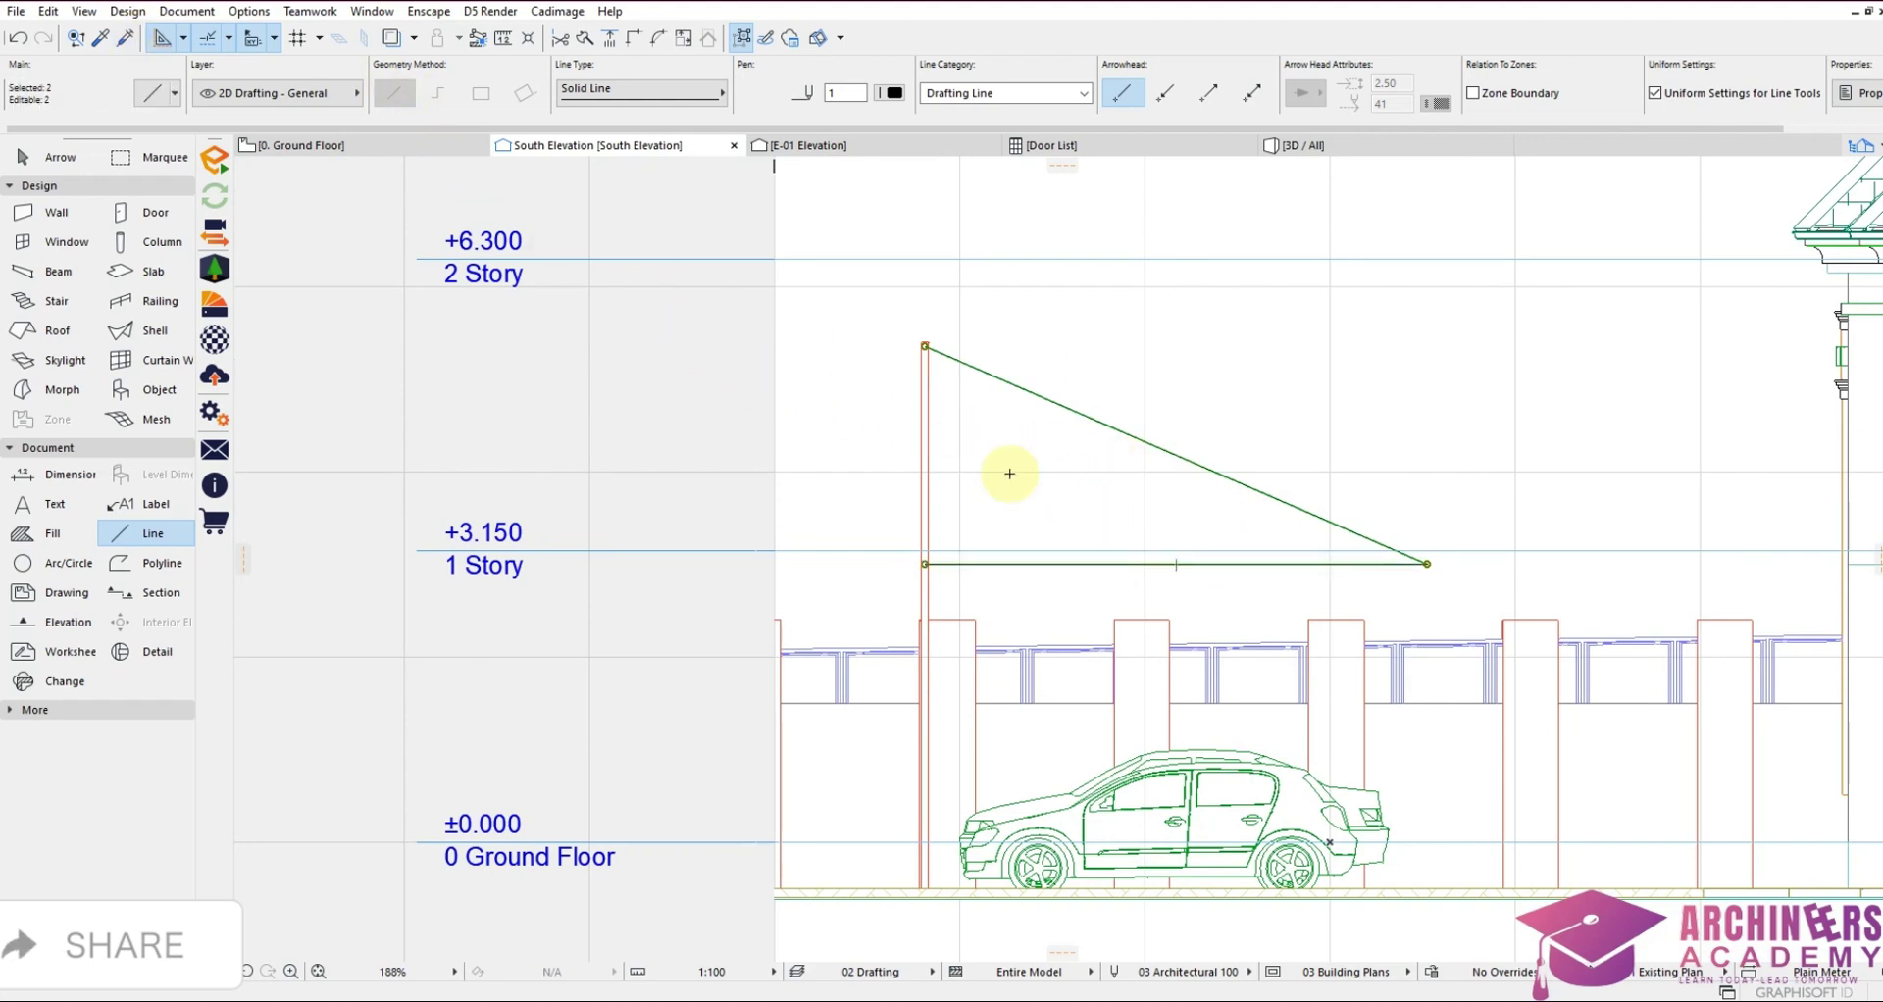
click(128, 13)
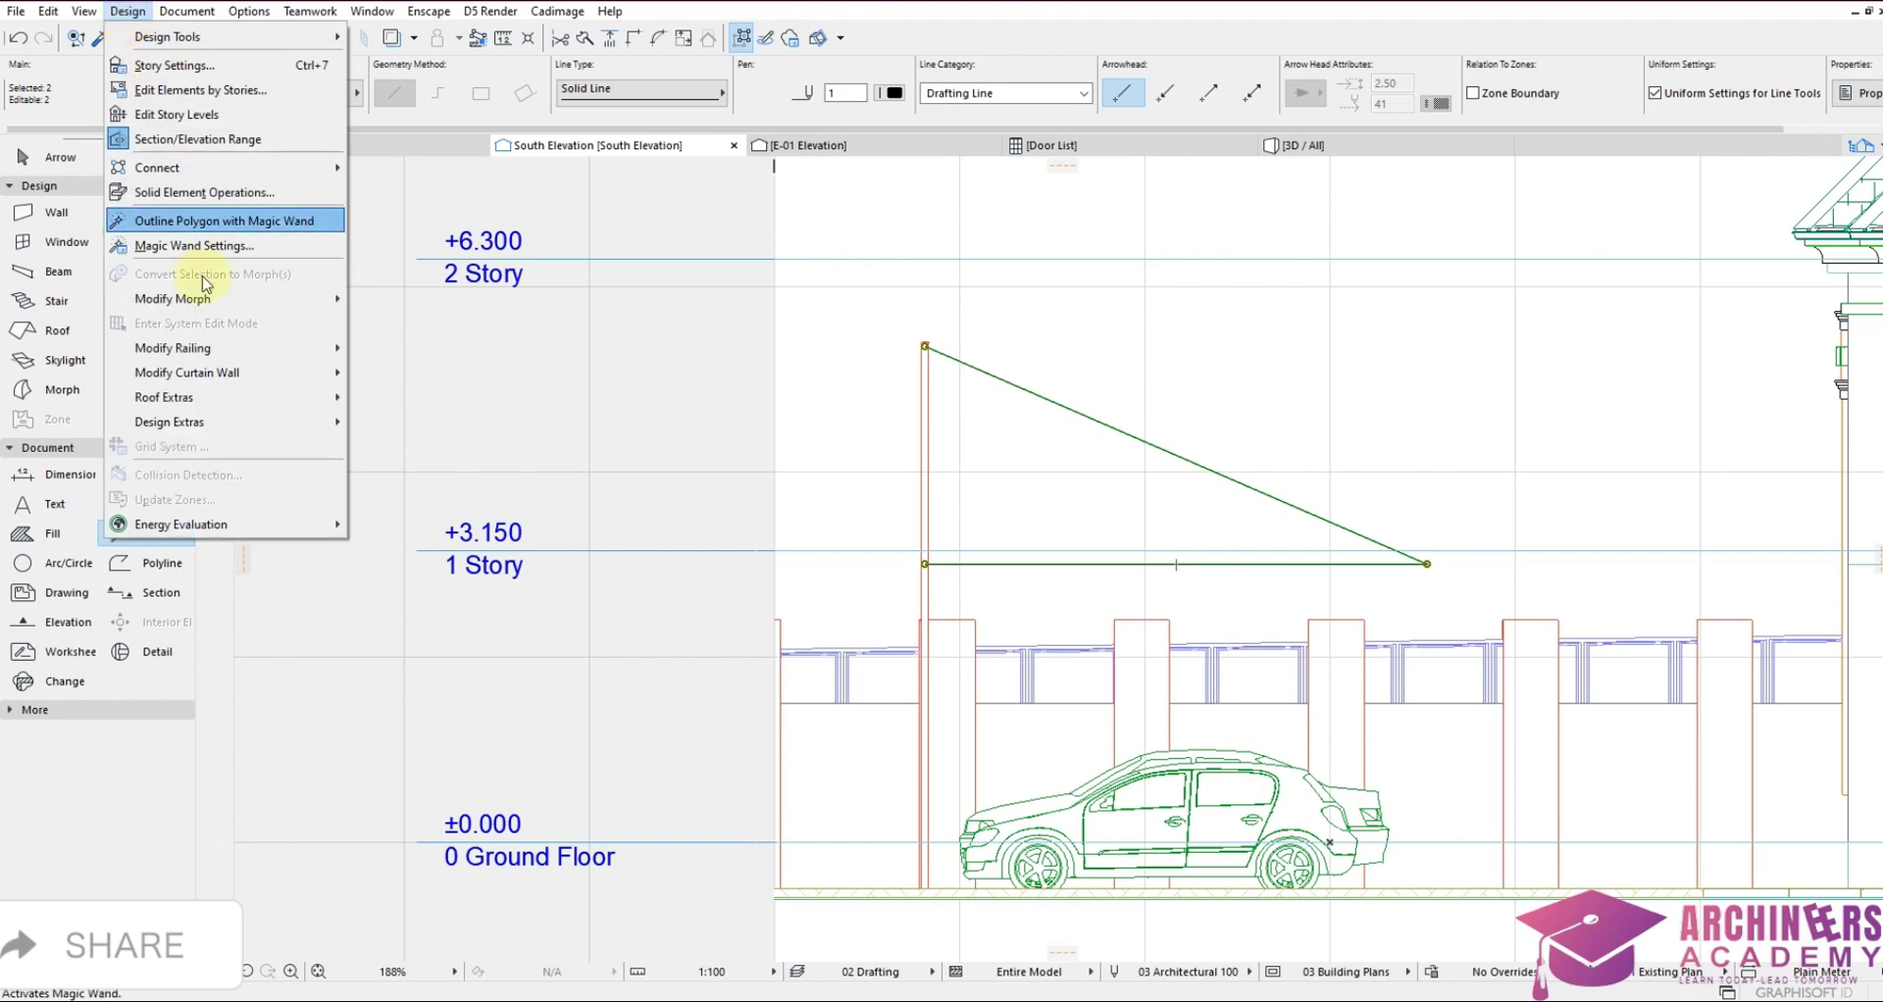
mouse_move(217, 432)
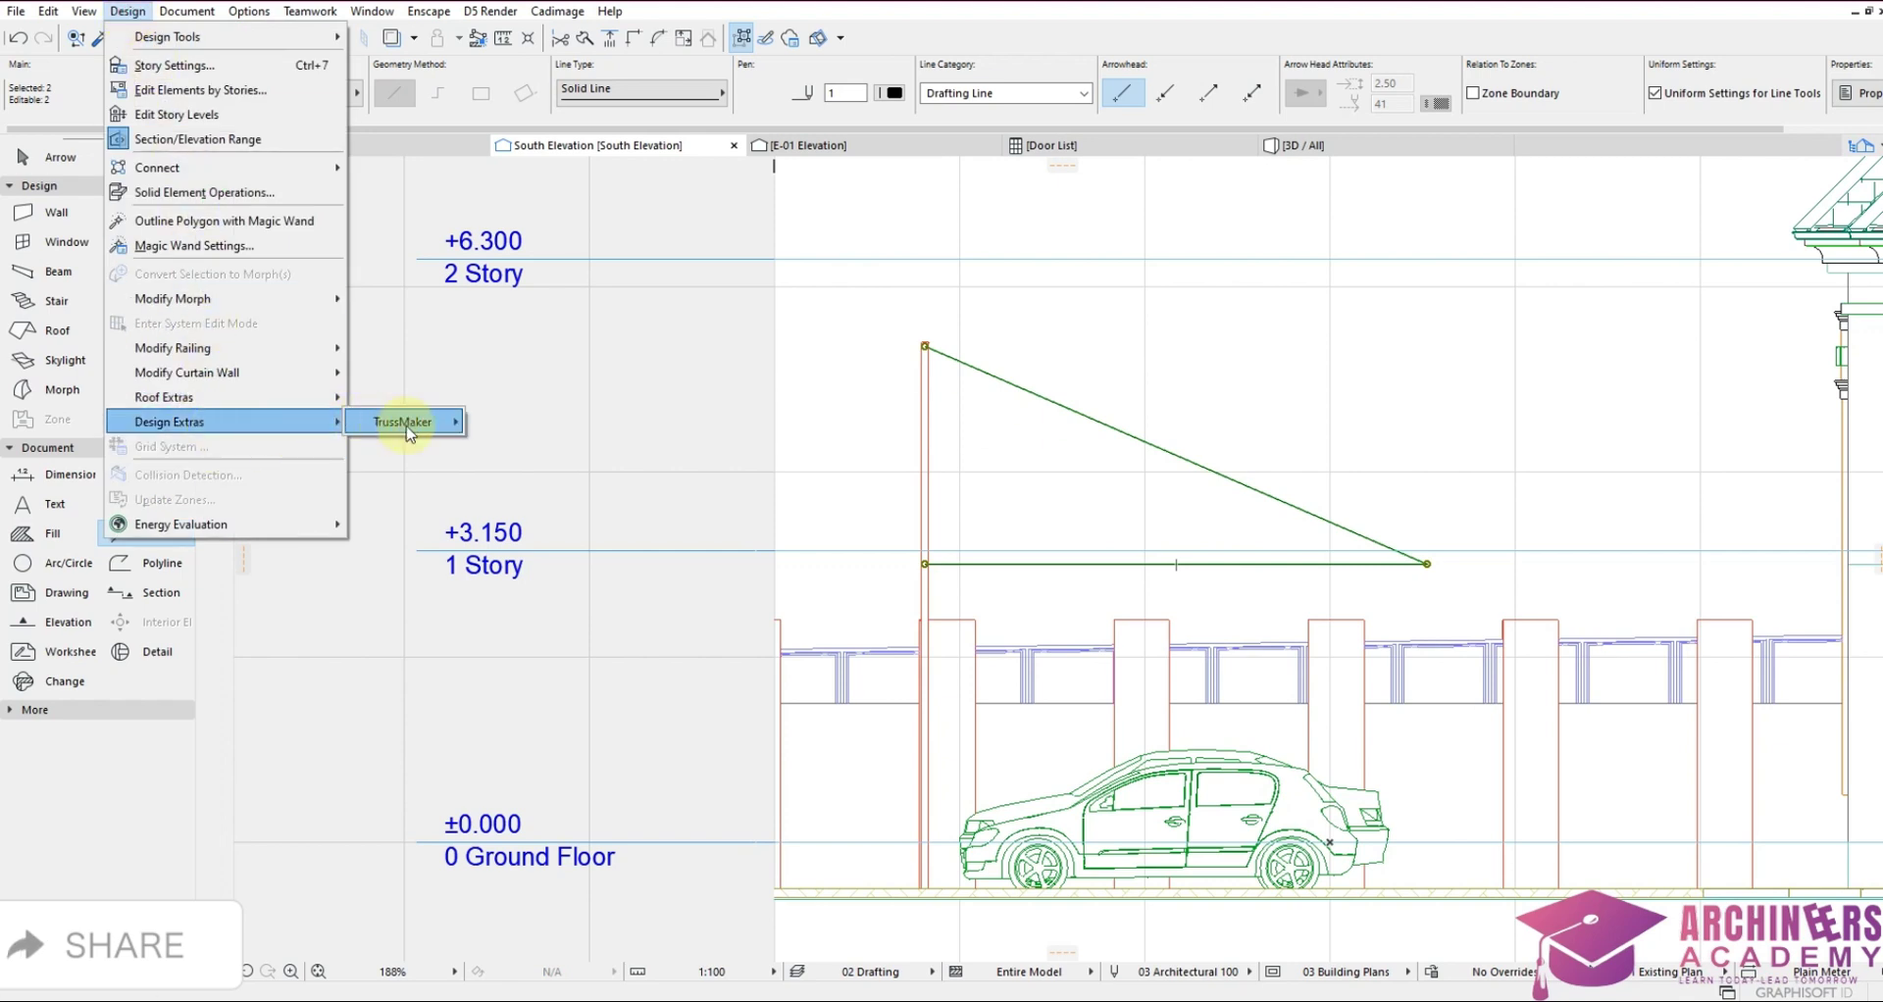
mouse_move(402, 422)
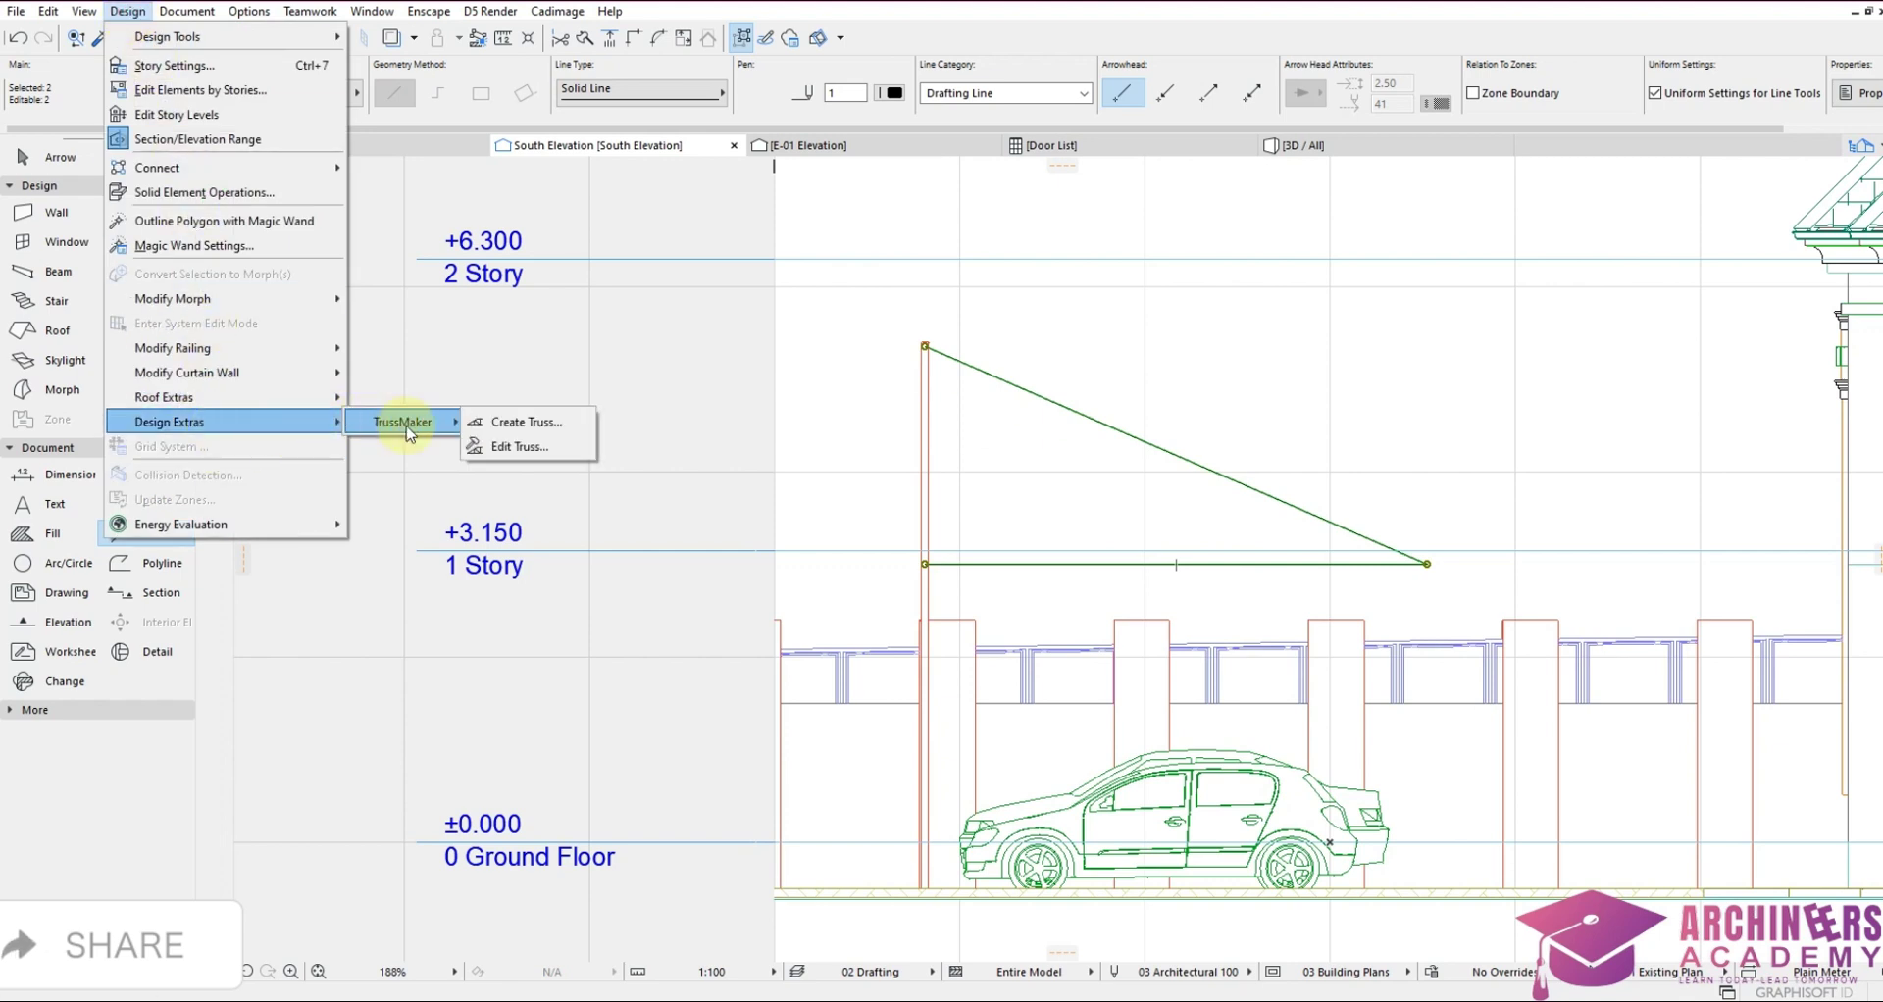
click(525, 423)
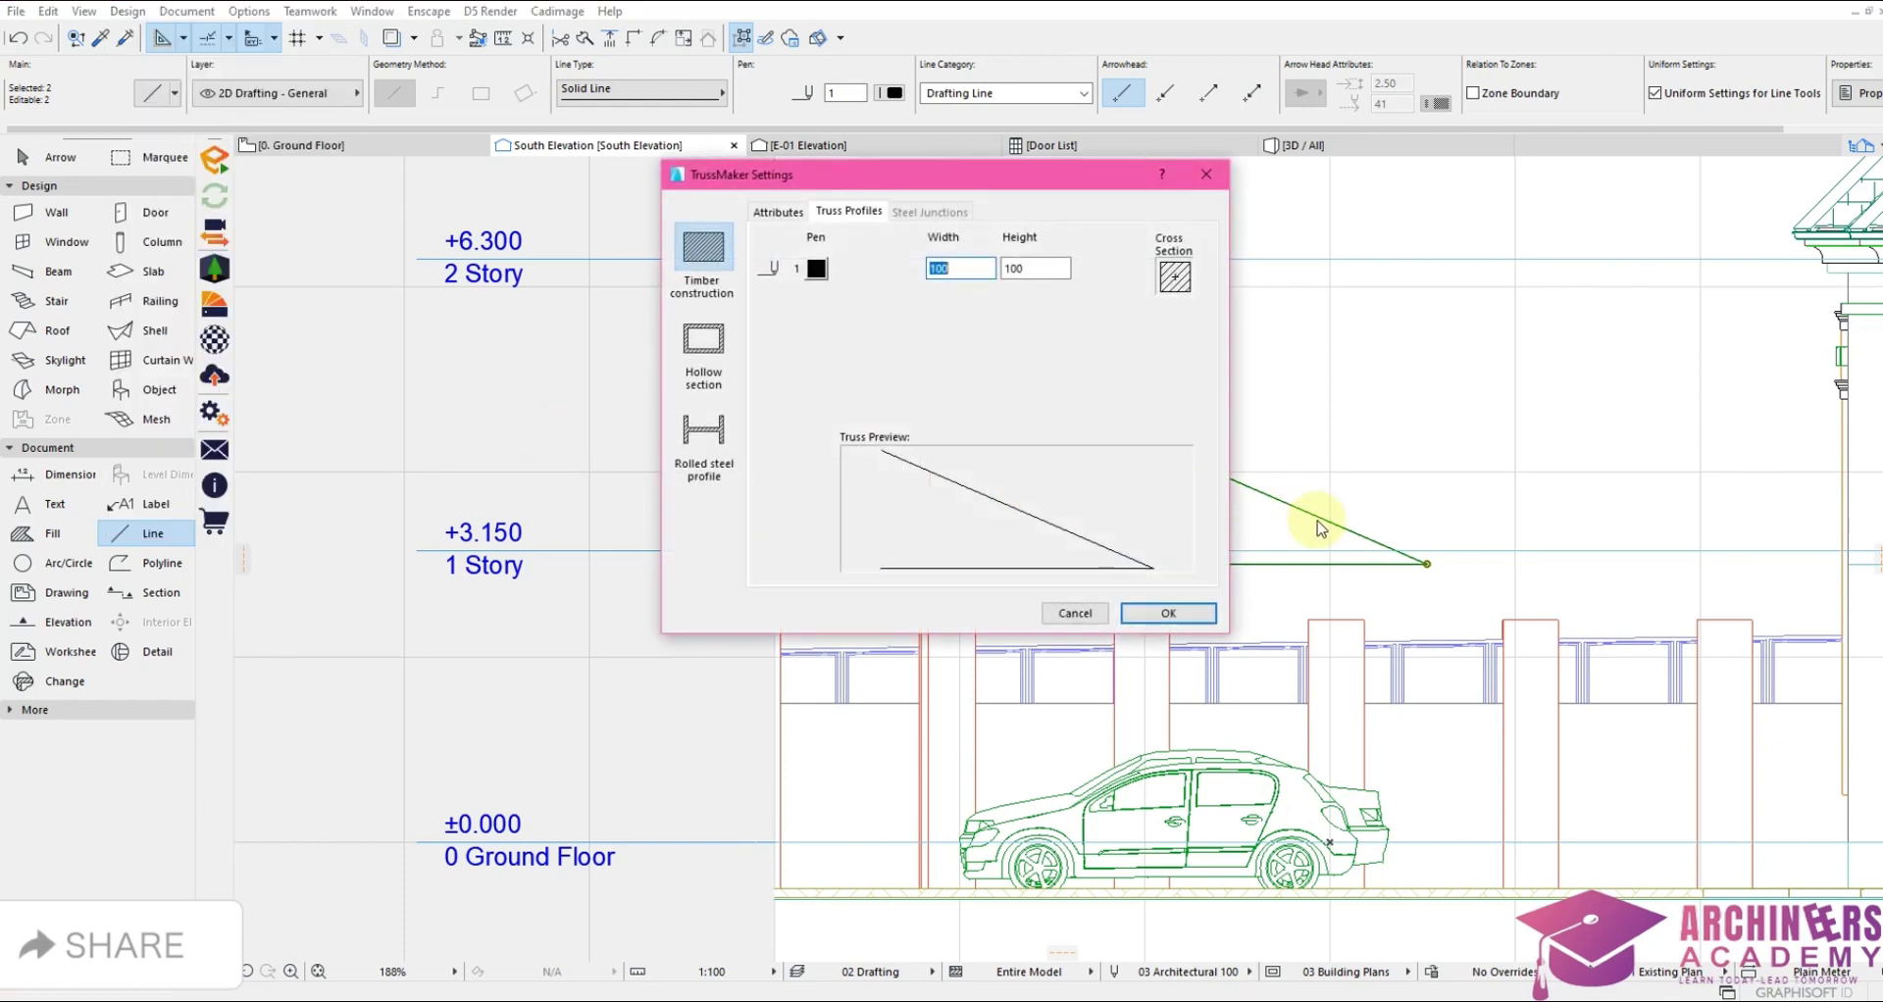
Give the truss a circular hollow section with diameter 50, resolution 90 and thickness 13, and accept the truss settings
click(692, 345)
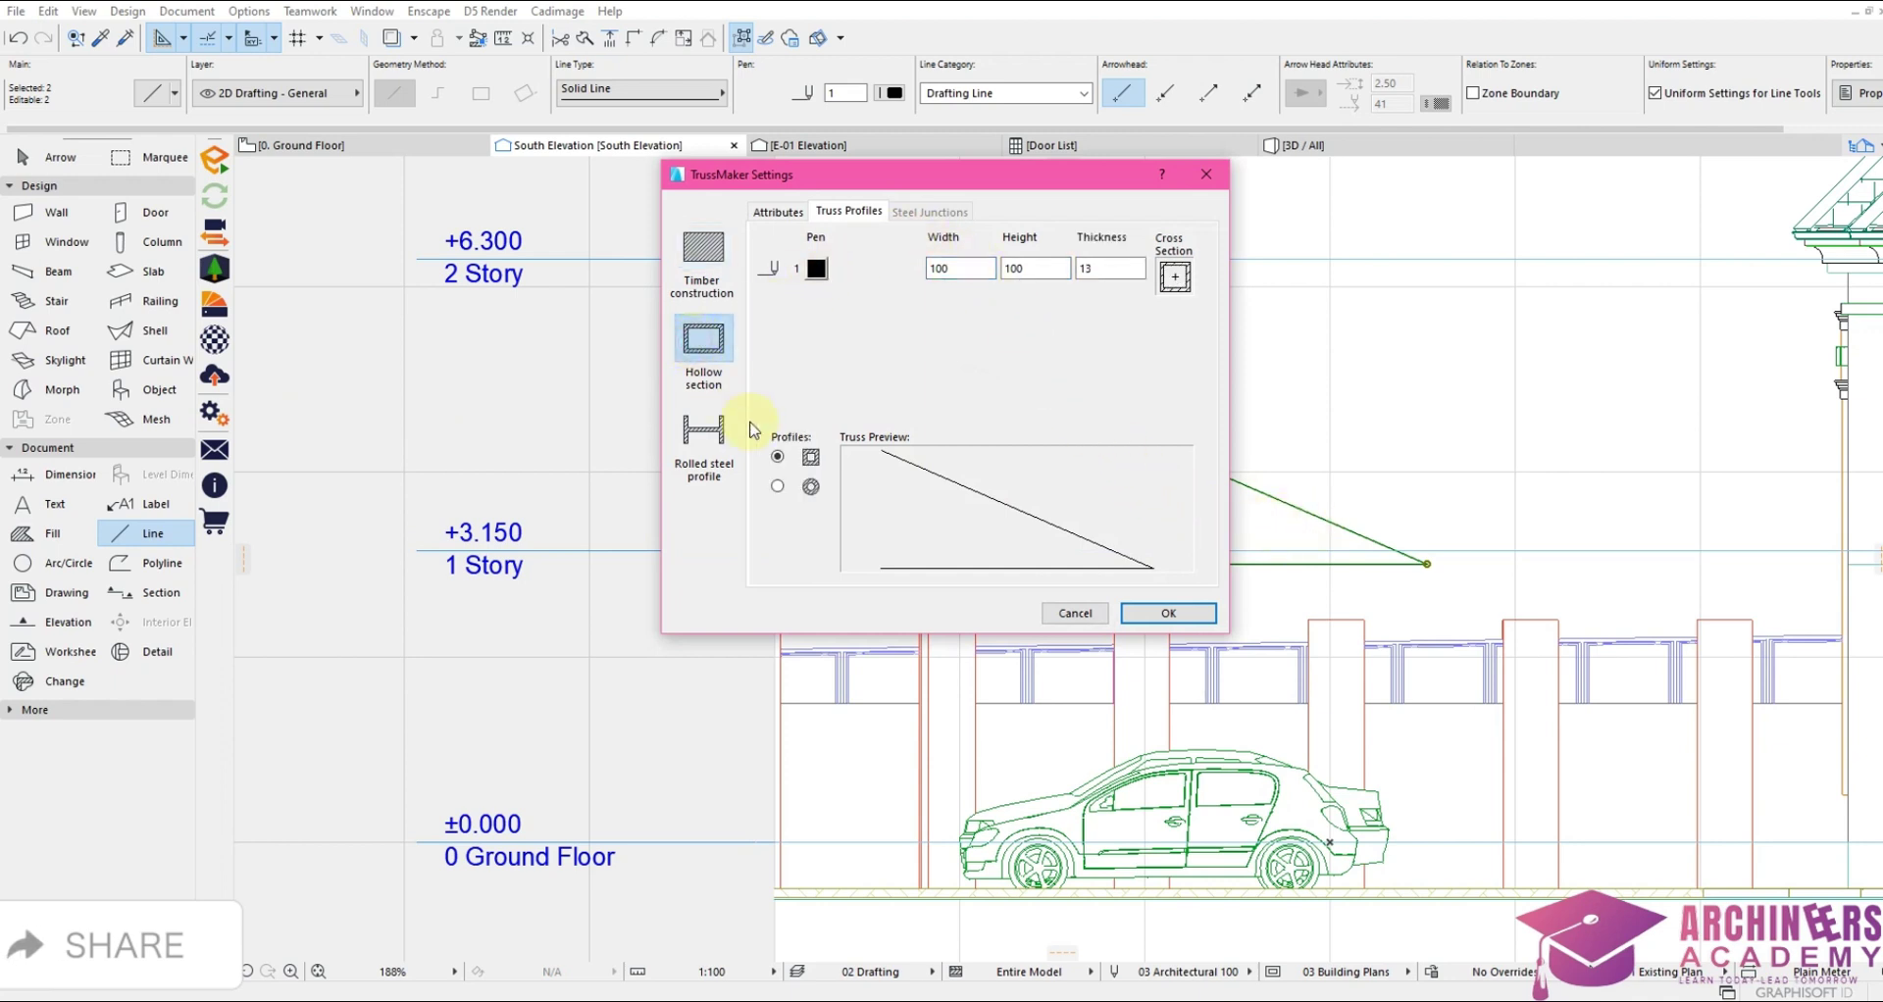
click(776, 487)
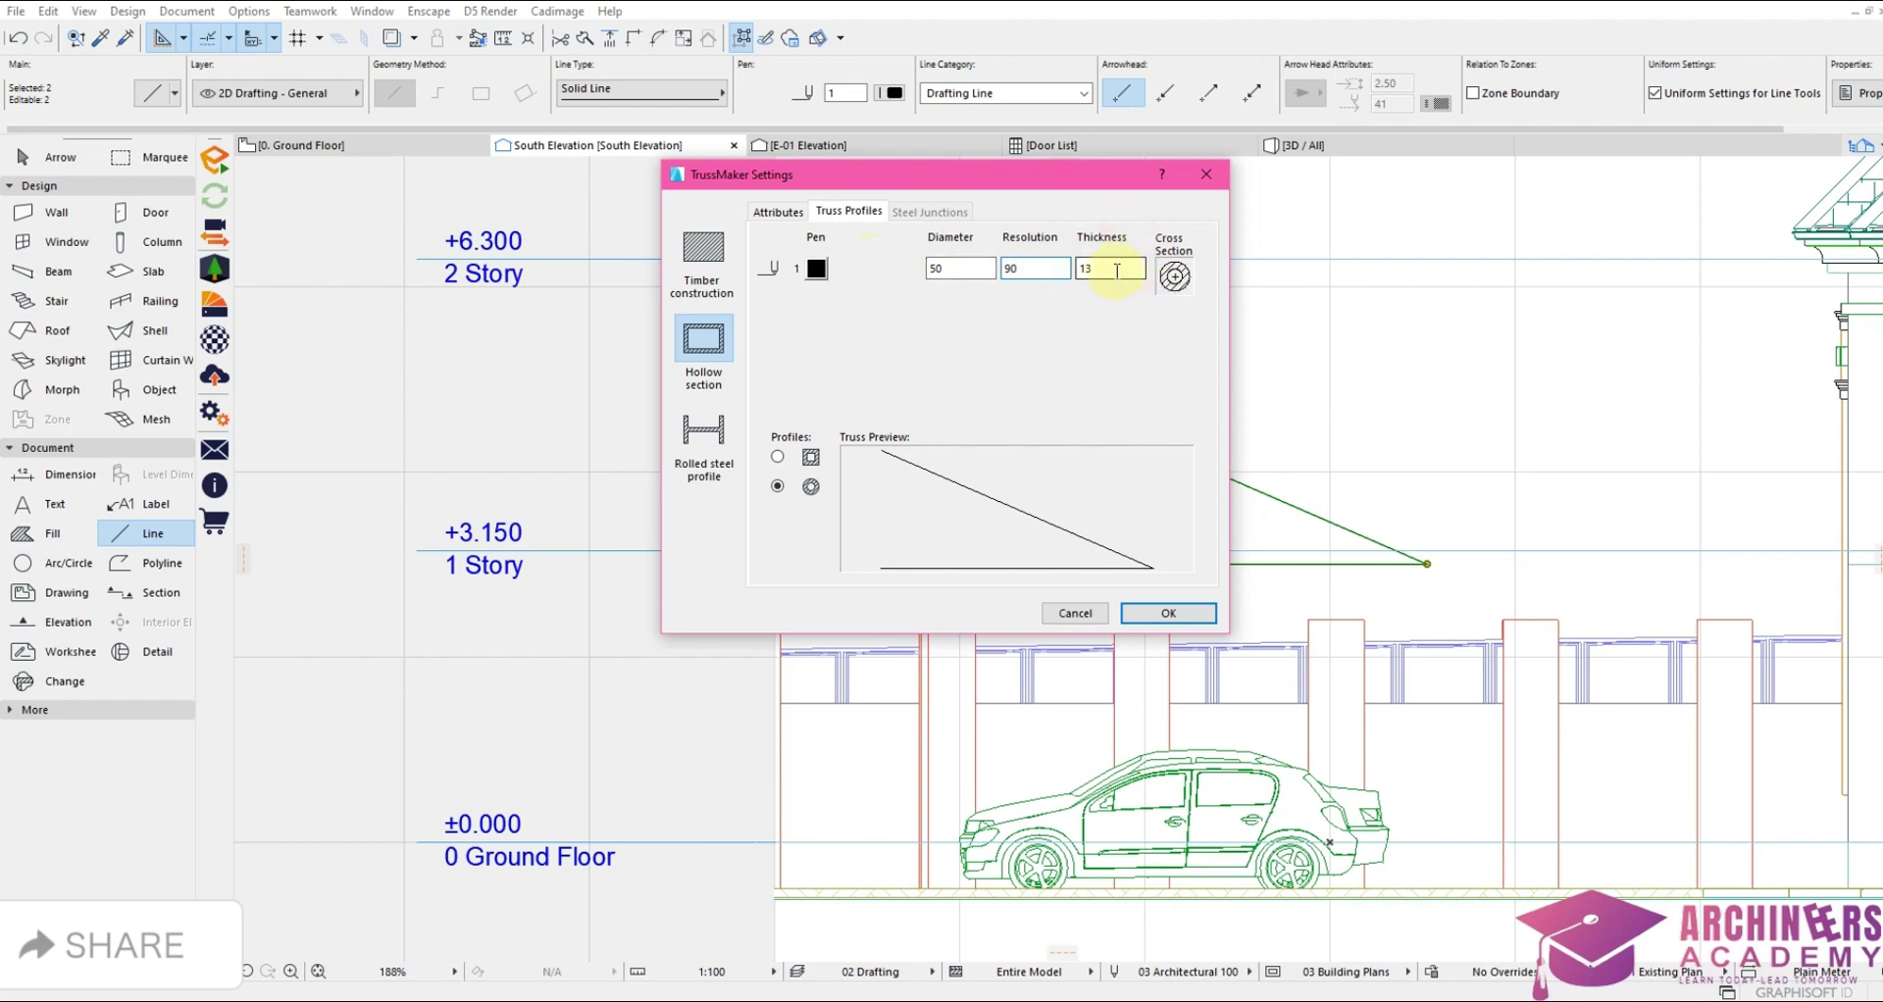
click(777, 213)
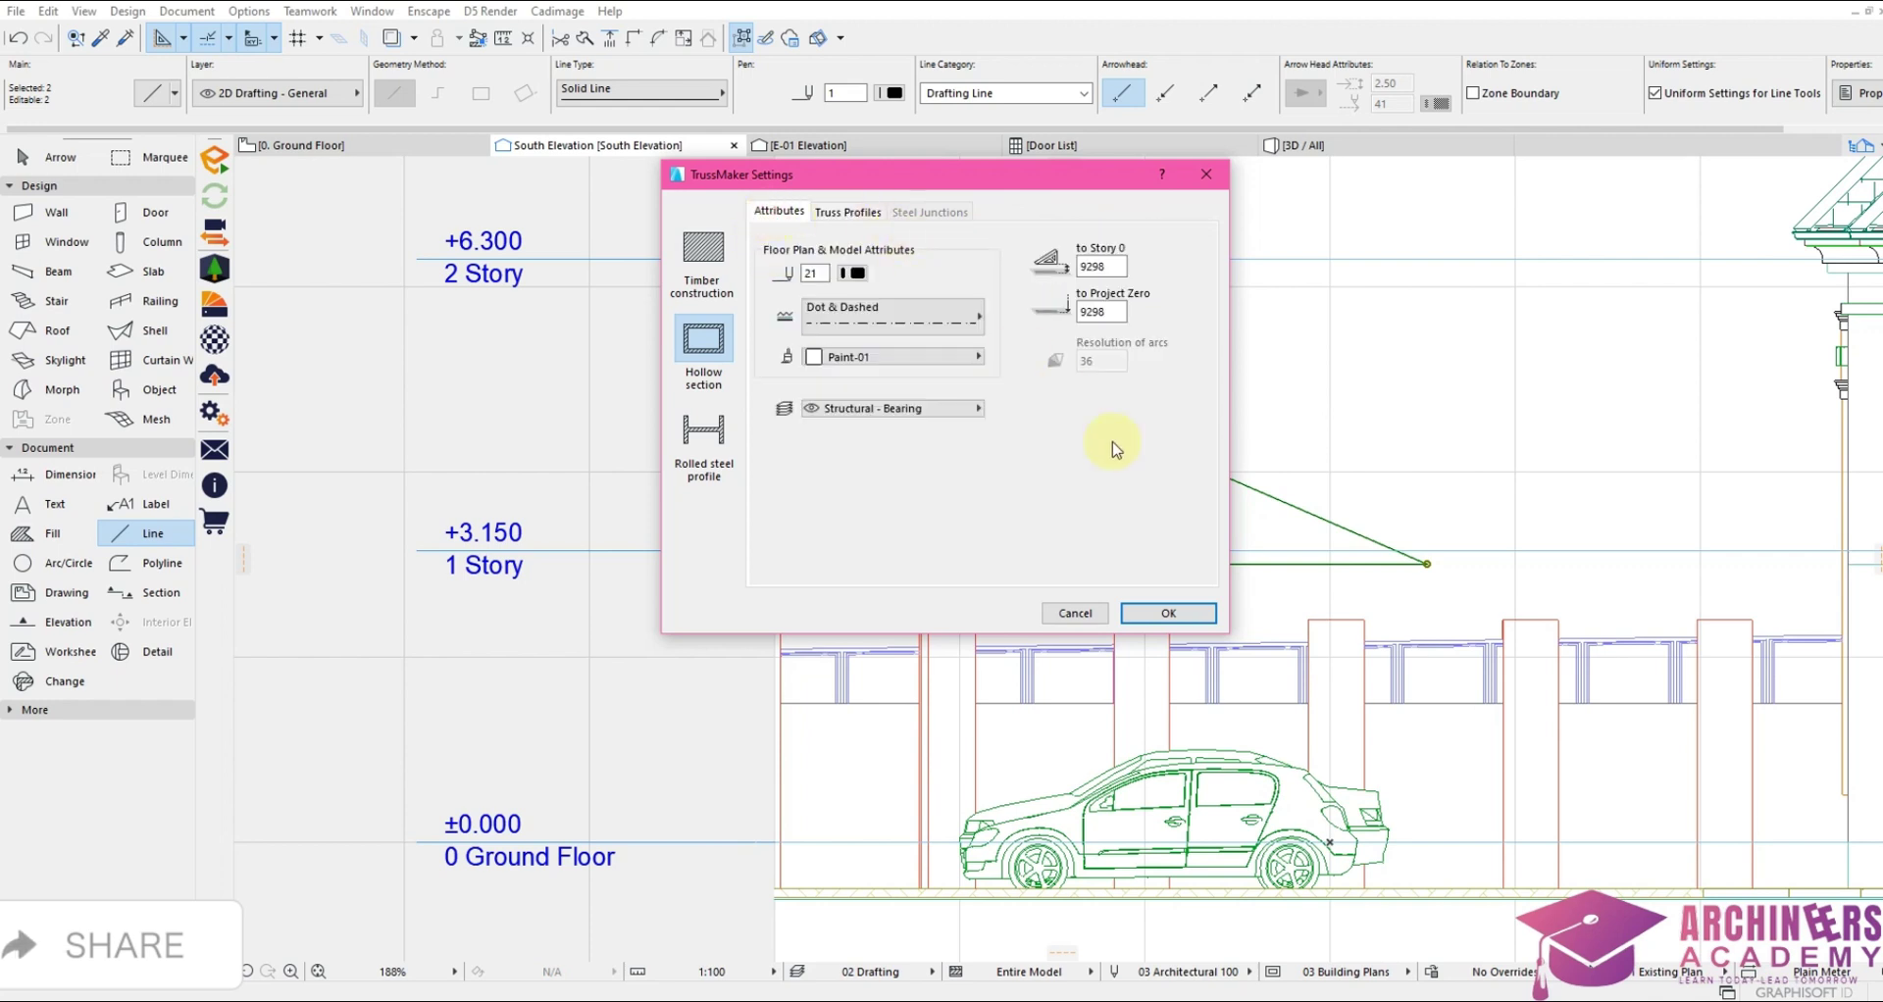
click(1196, 614)
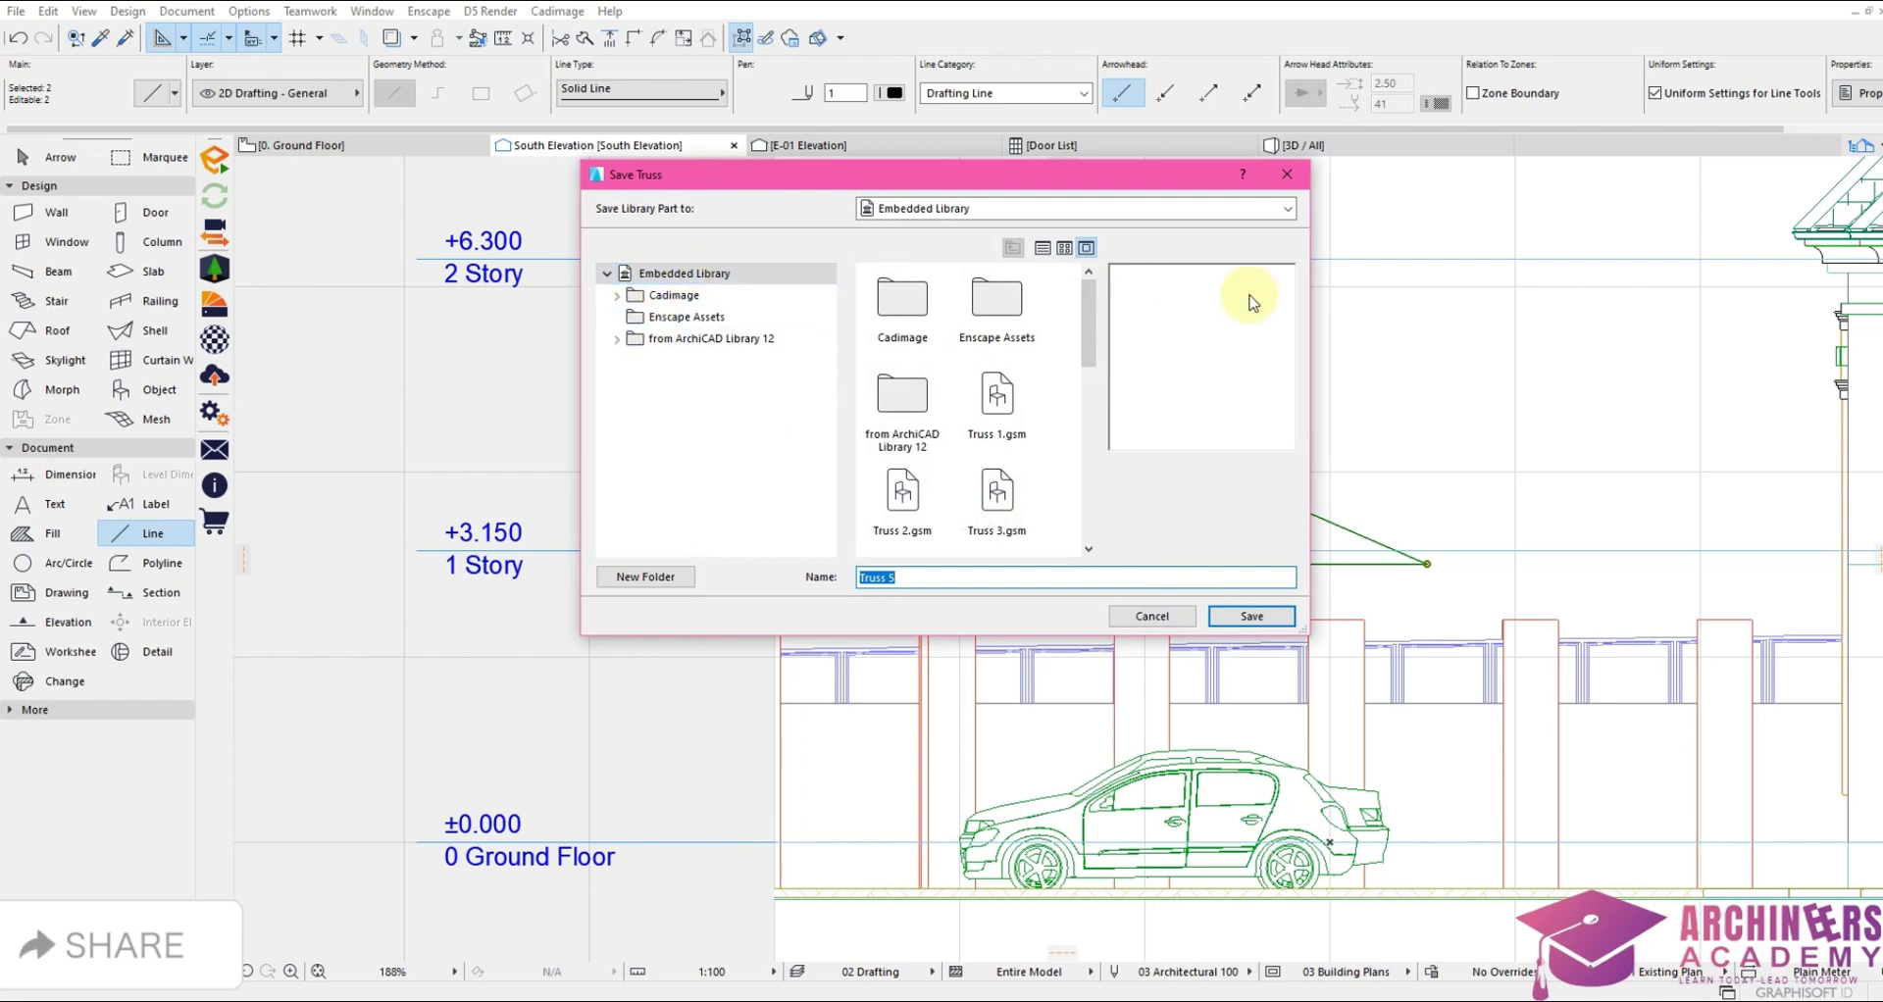
Save the truss to the Embedded Library as Truss 5, acknowledge its creation, and open the ground floor plan
click(1265, 618)
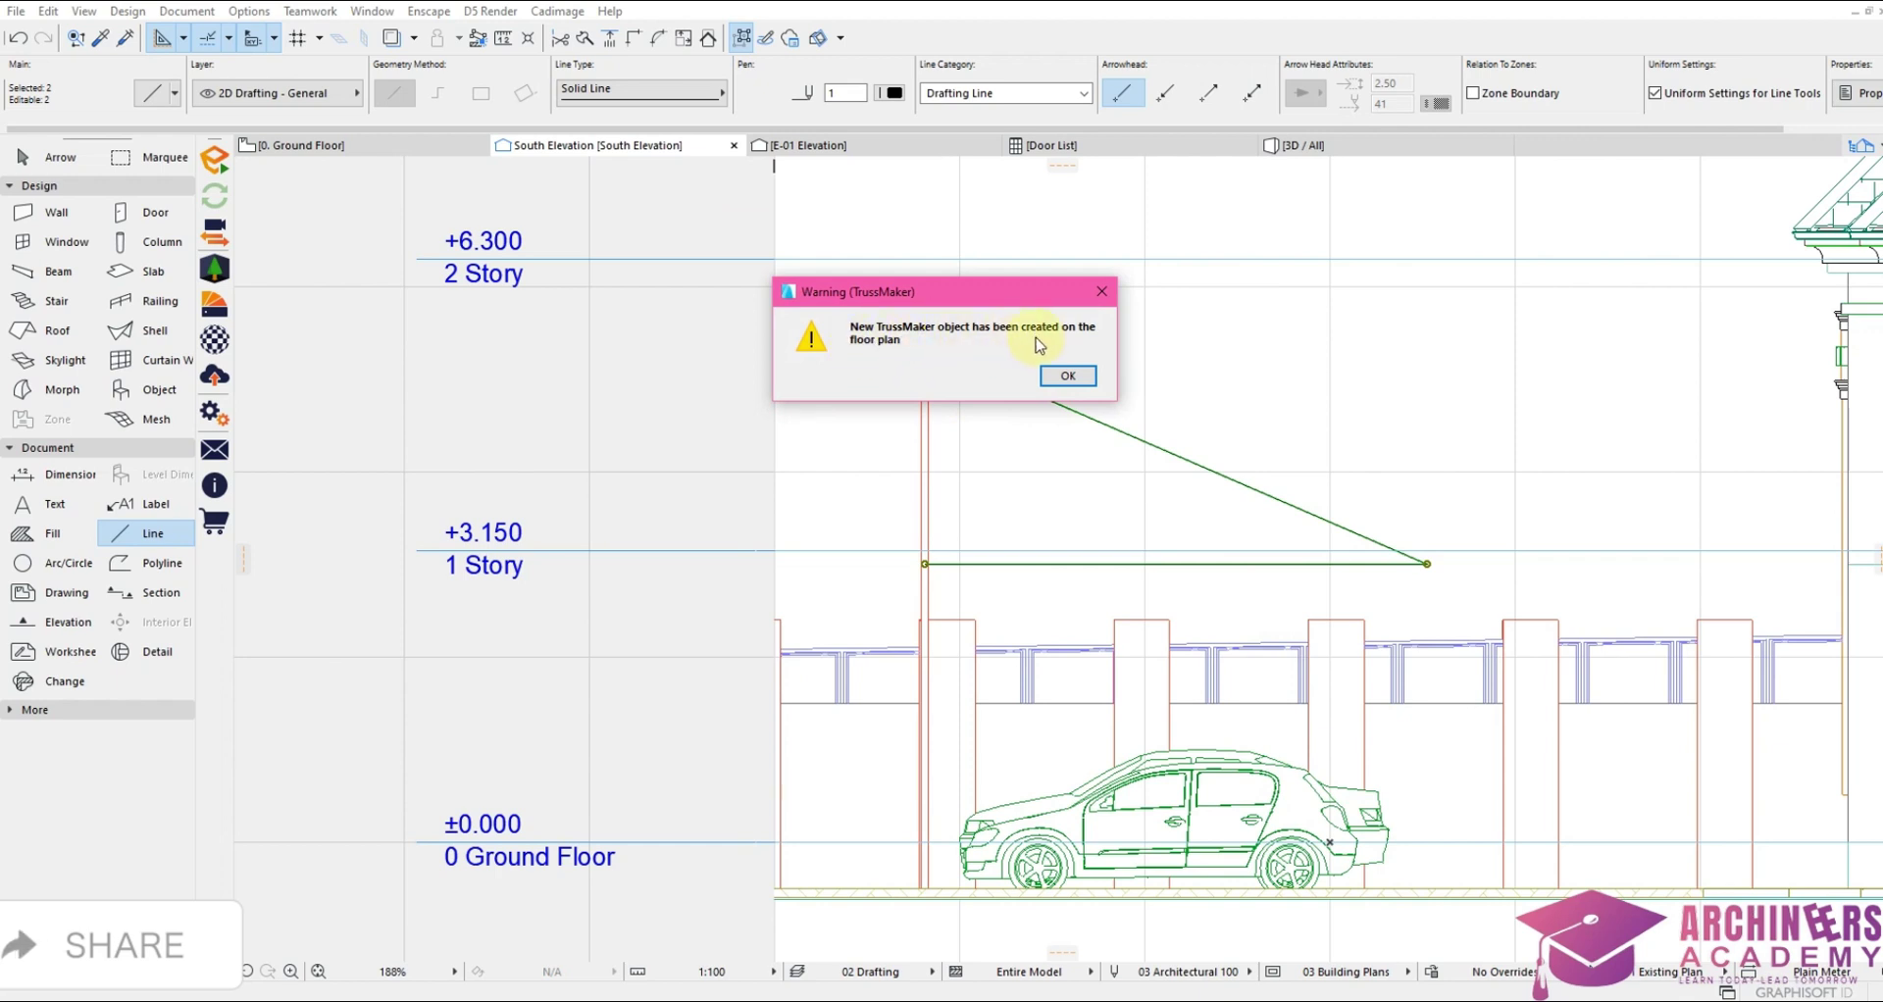
click(1069, 377)
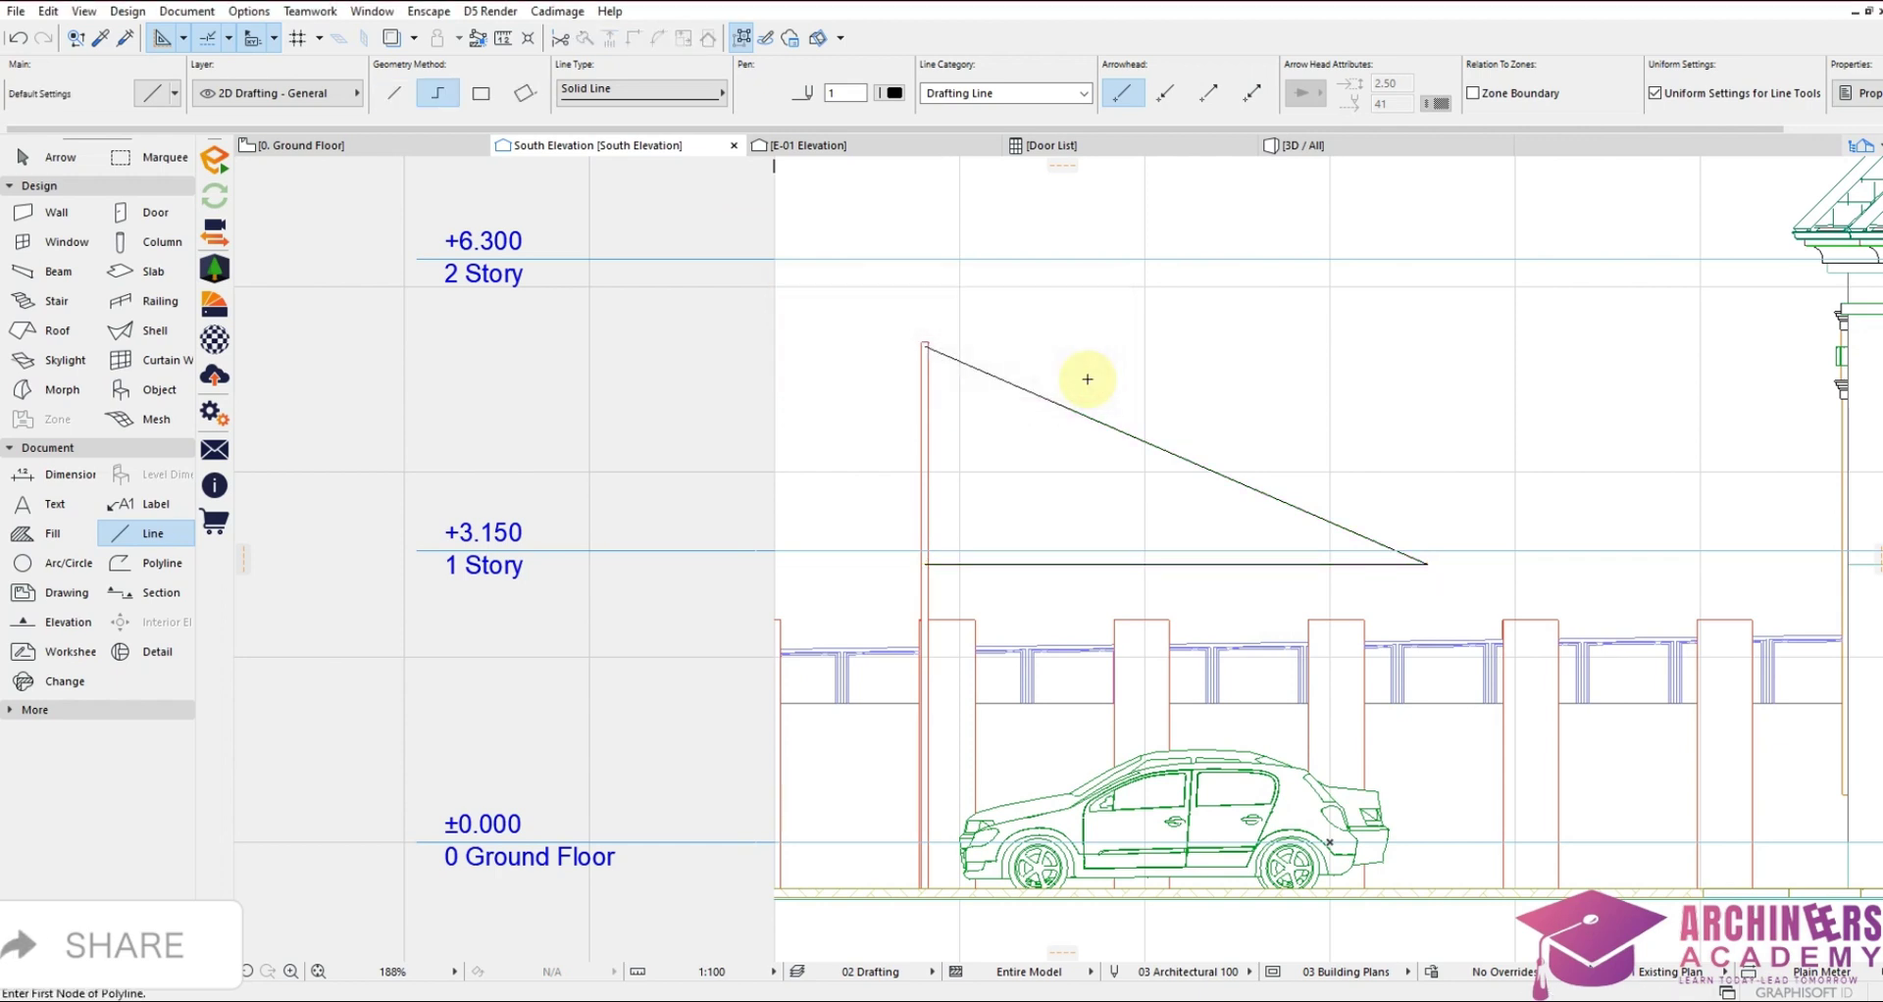
click(363, 151)
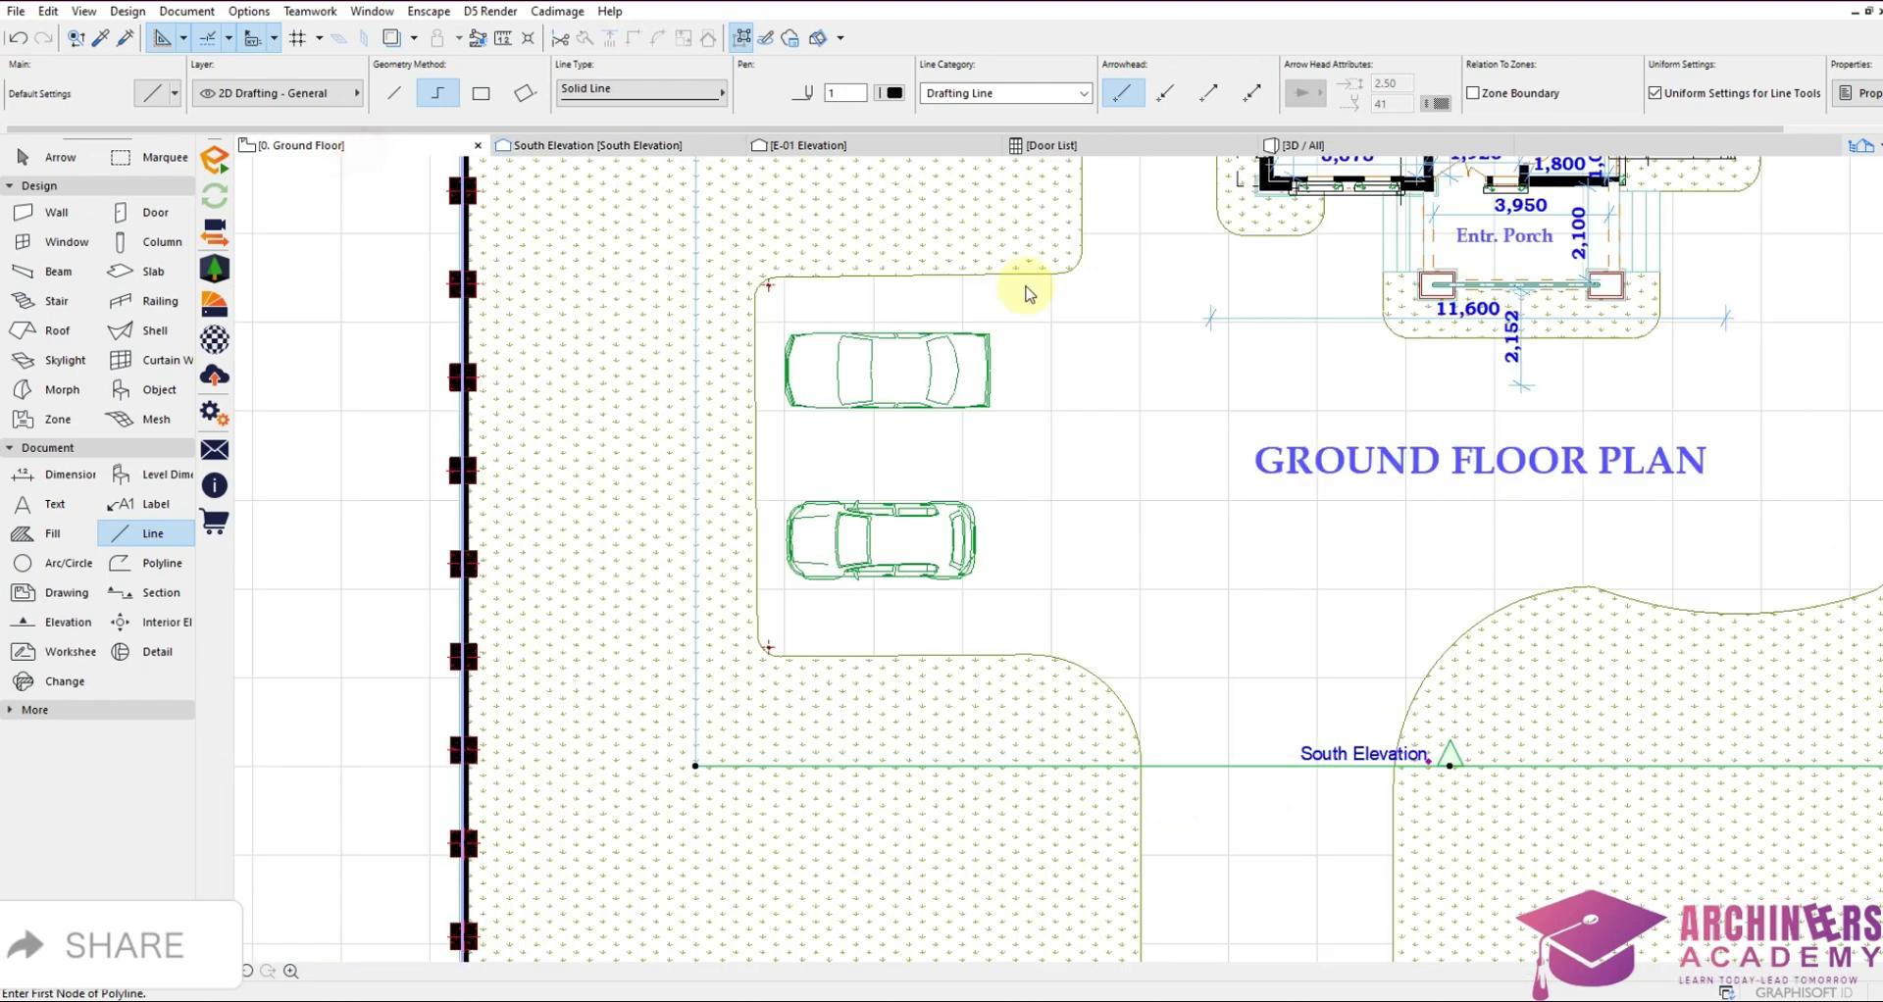
Examine where the new truss lies on the plan in relation to the South Elevation line, the columns and the parked cars
shift+click(1084, 764)
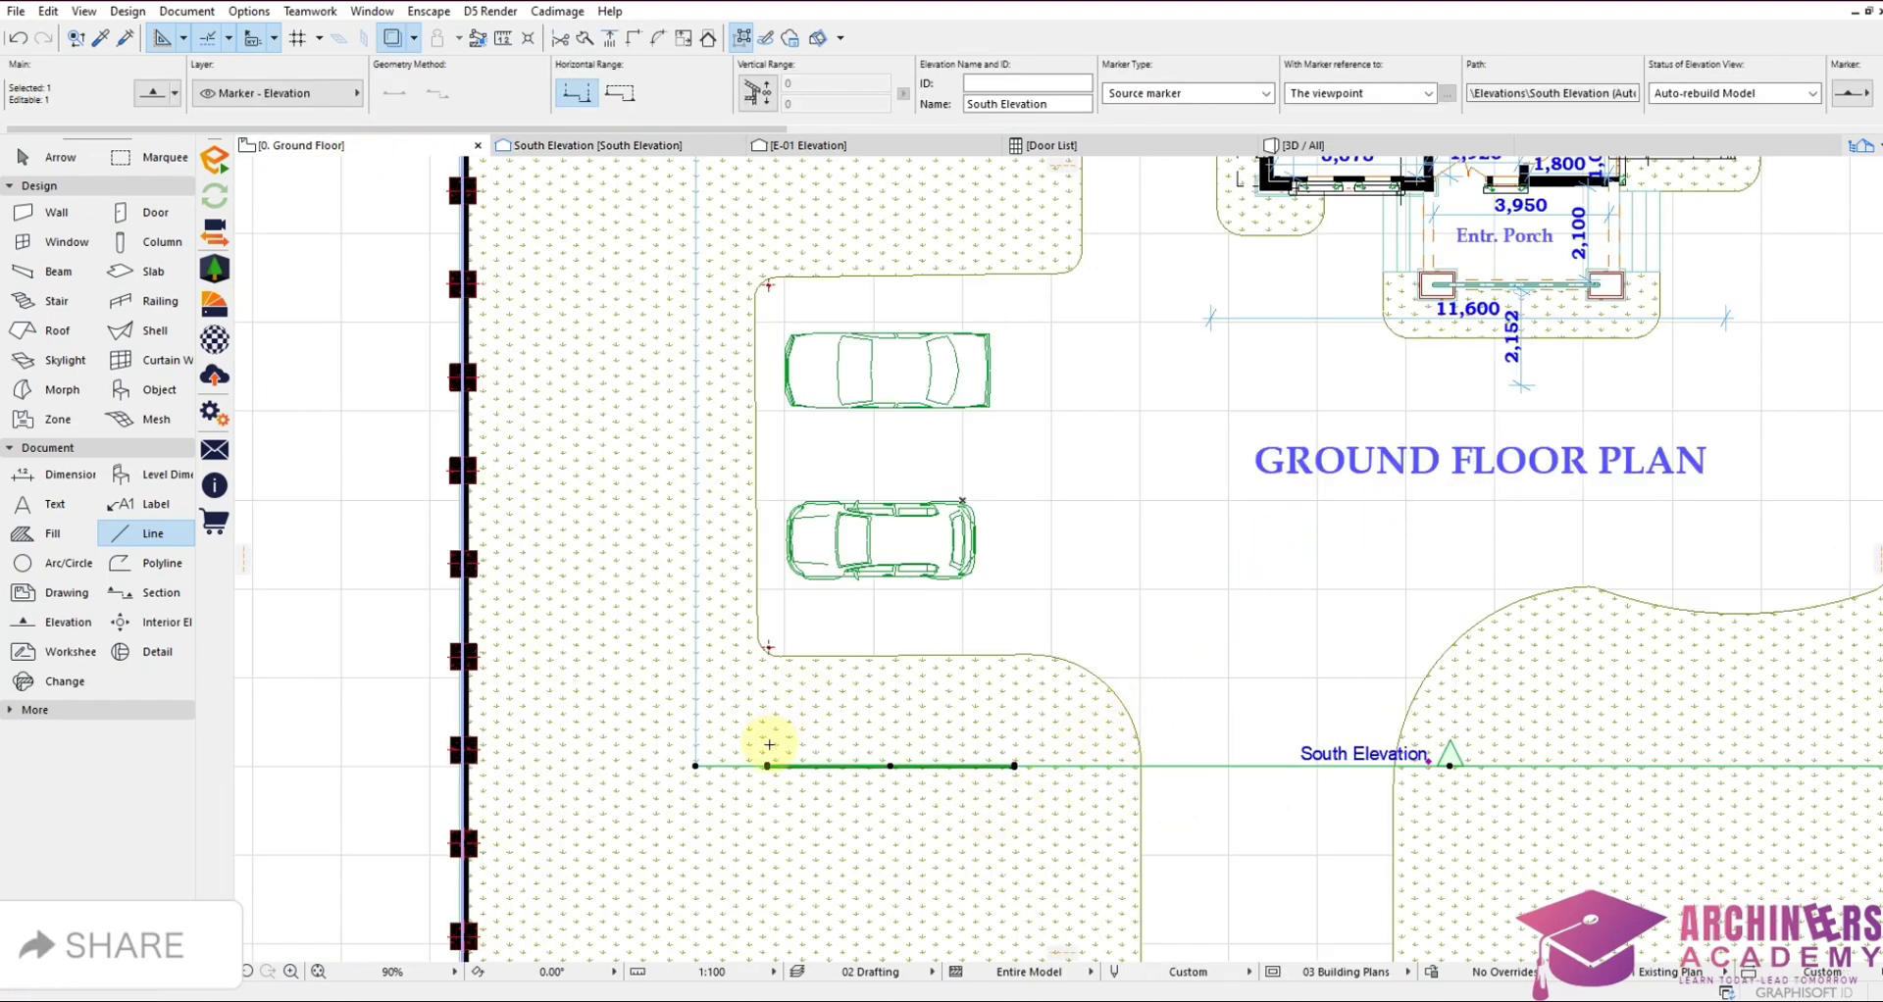
scroll(771, 763, up, 3)
scroll(770, 763, down, 1)
scroll(748, 765, up, 2)
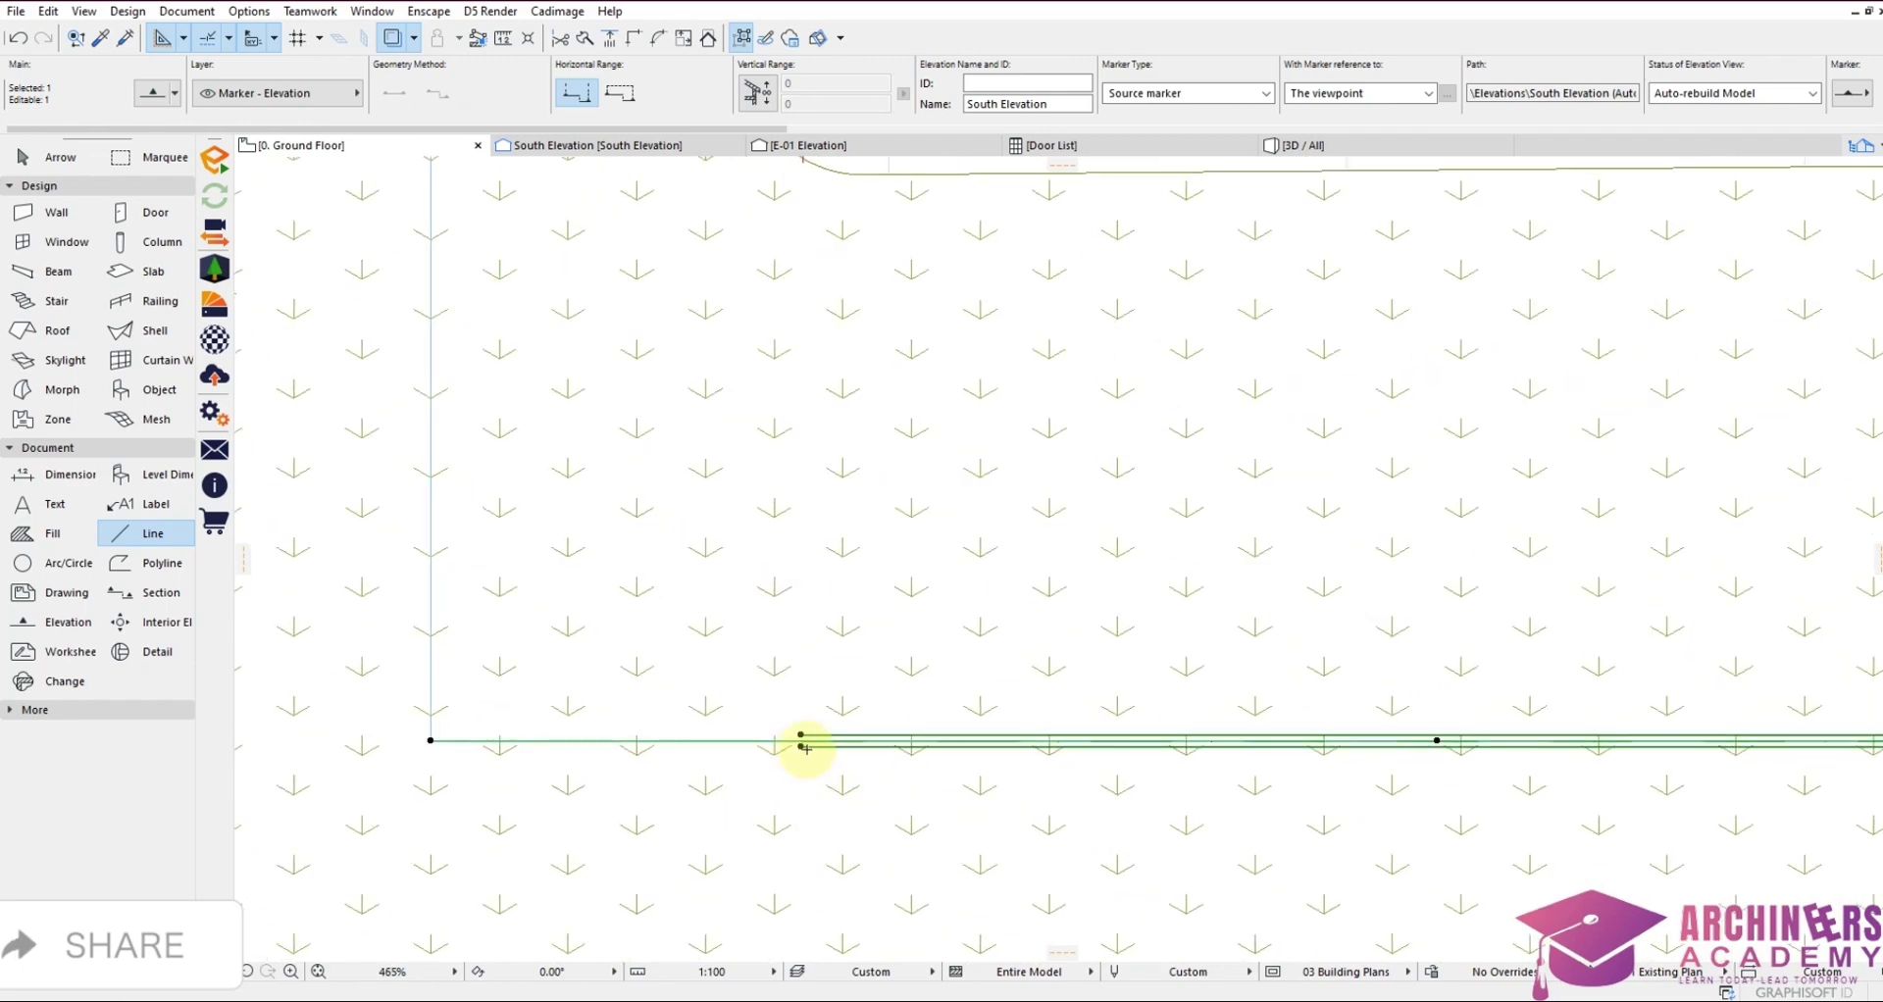
scroll(799, 740, down, 3)
scroll(843, 751, down, 2)
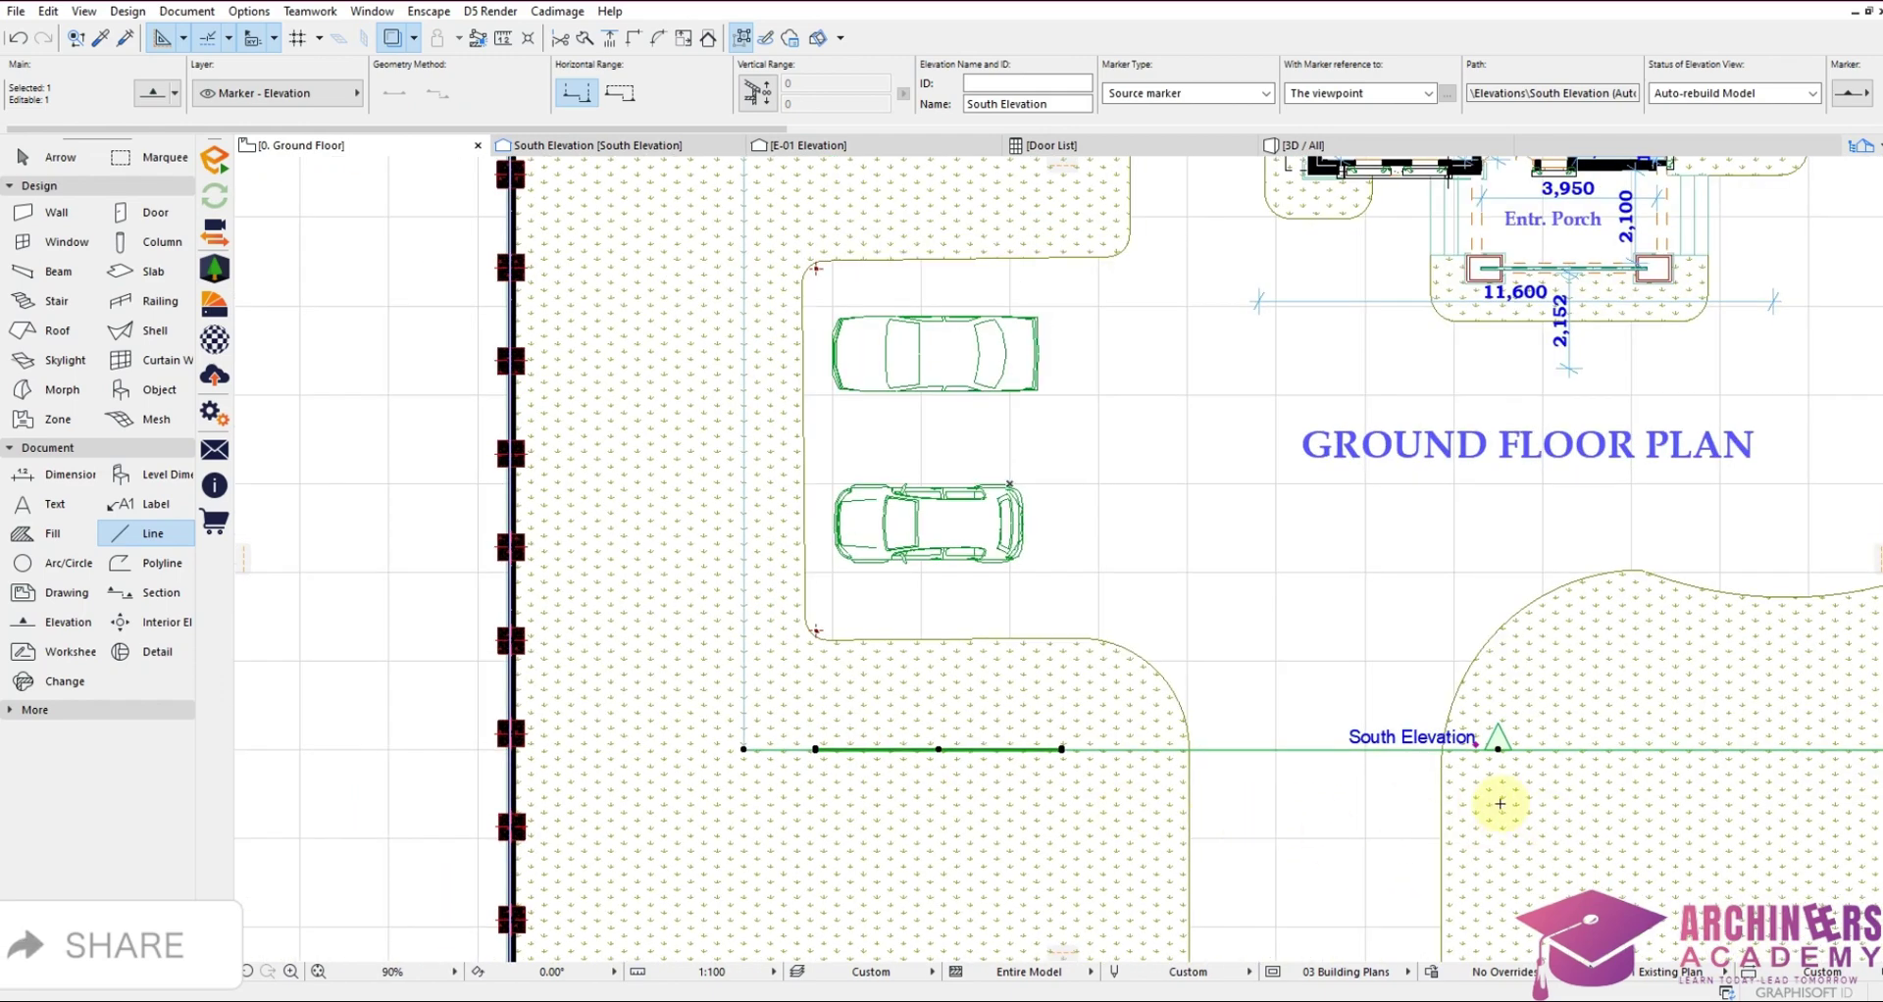
scroll(868, 757, up, 2)
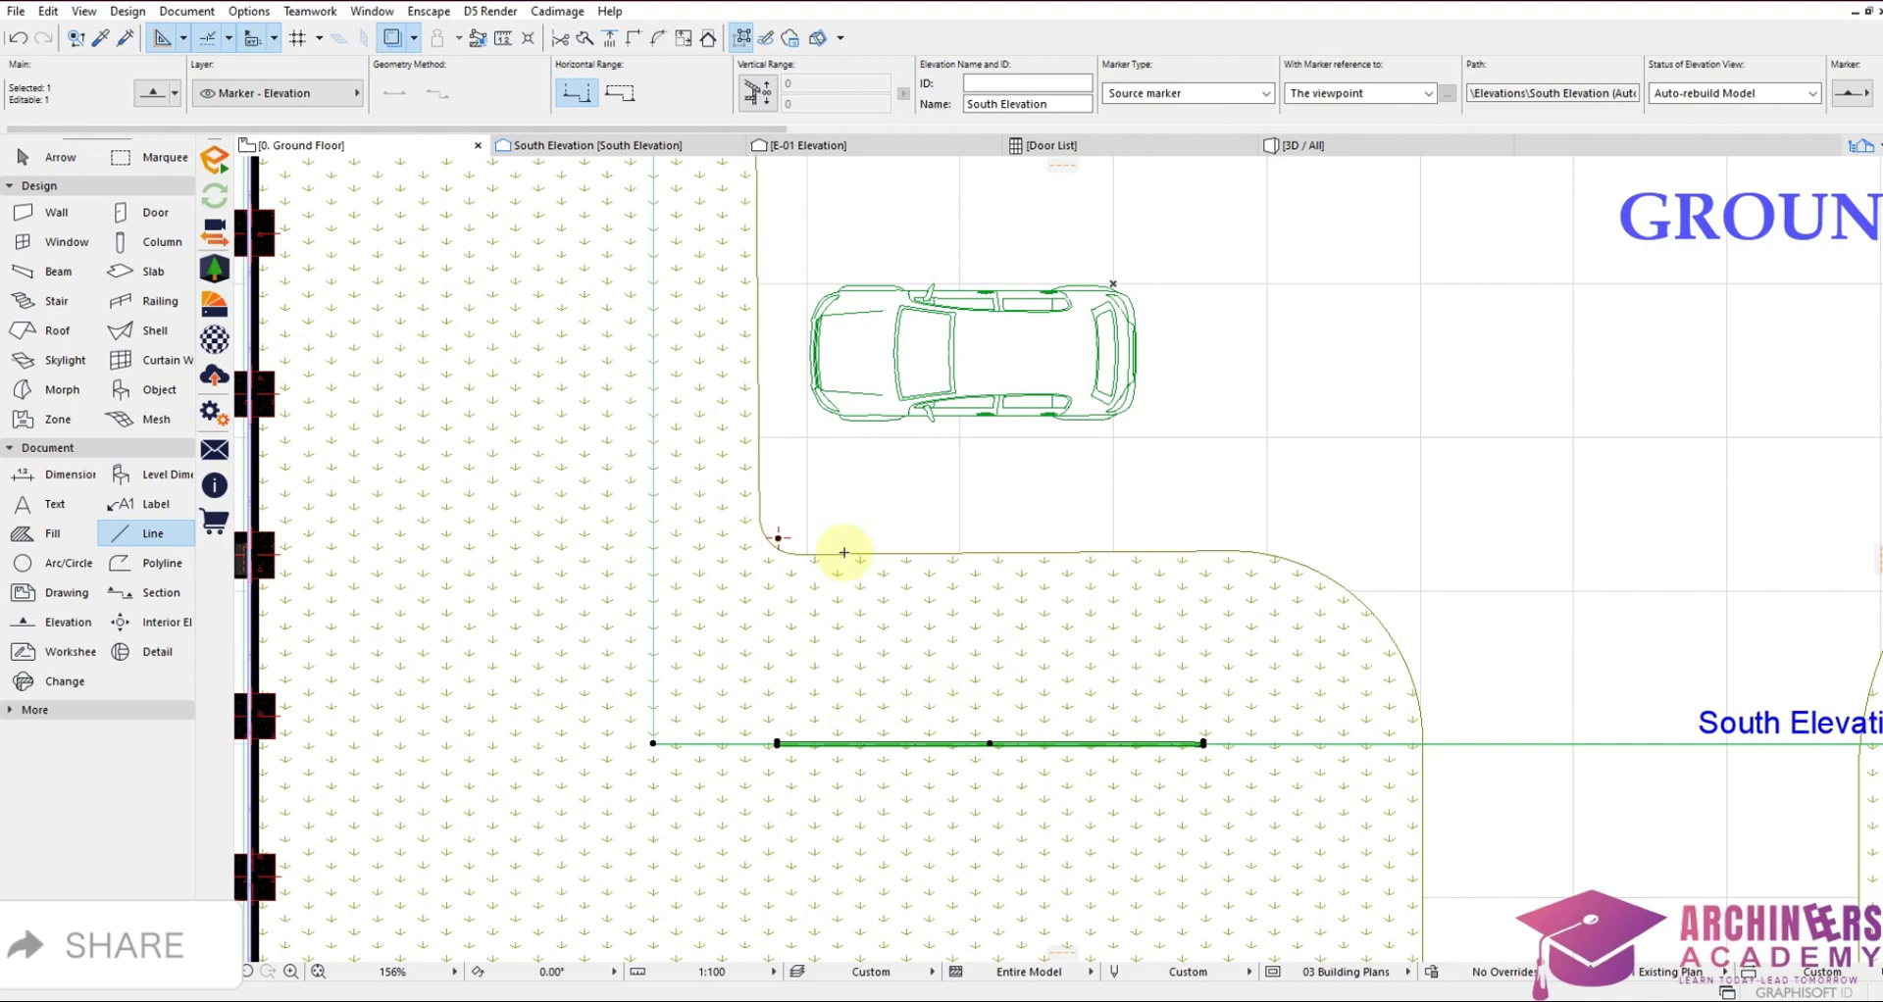
scroll(845, 550, down, 3)
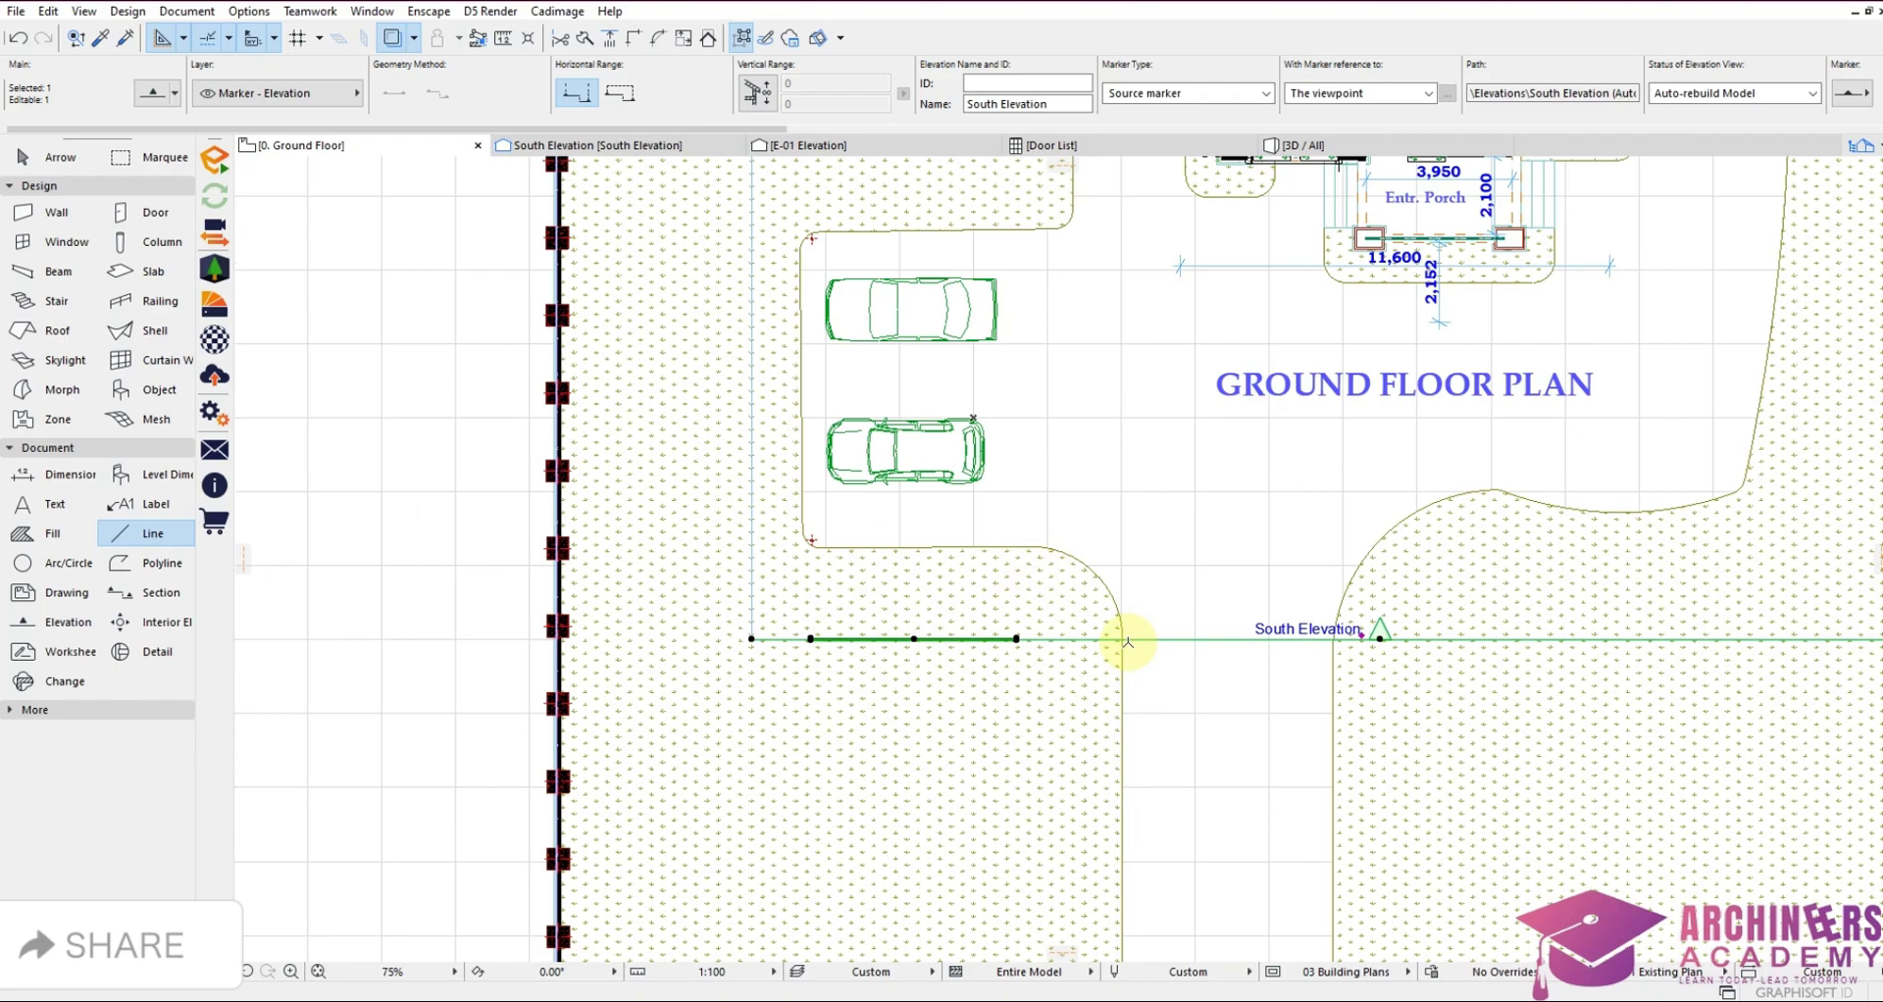
scroll(1123, 635, up, 5)
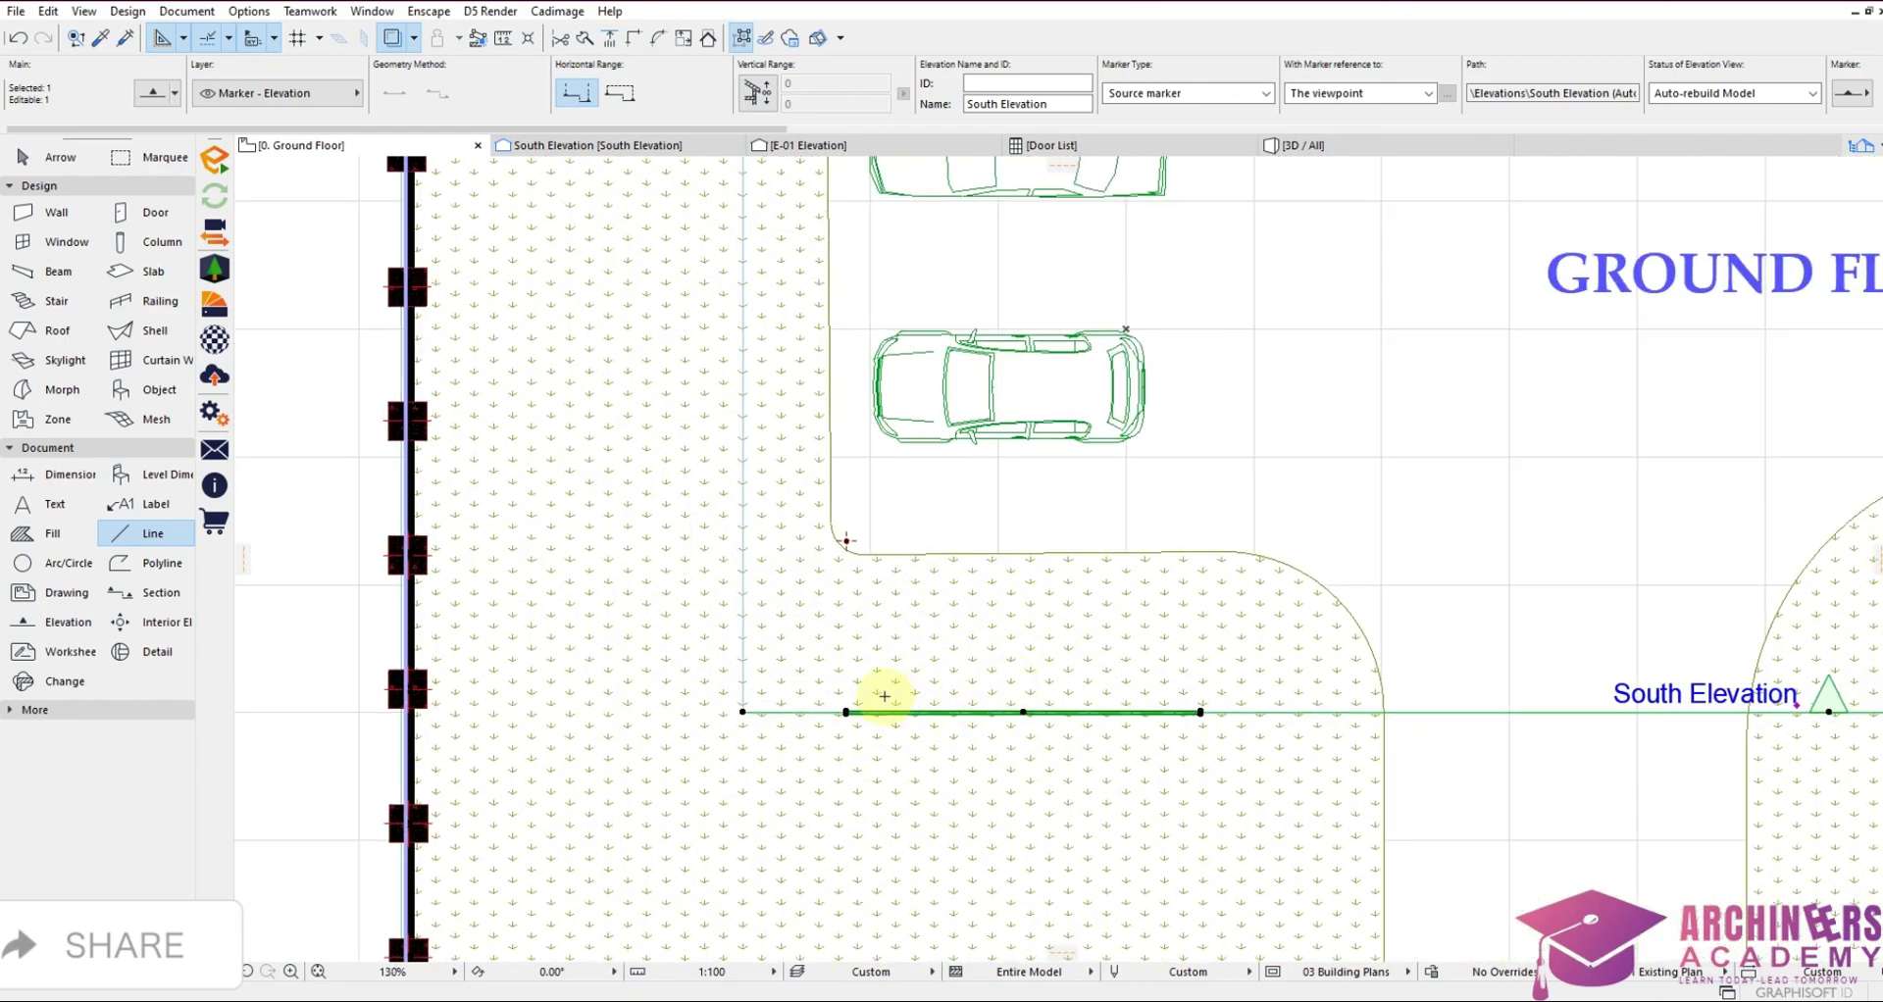
scroll(778, 741, down, 3)
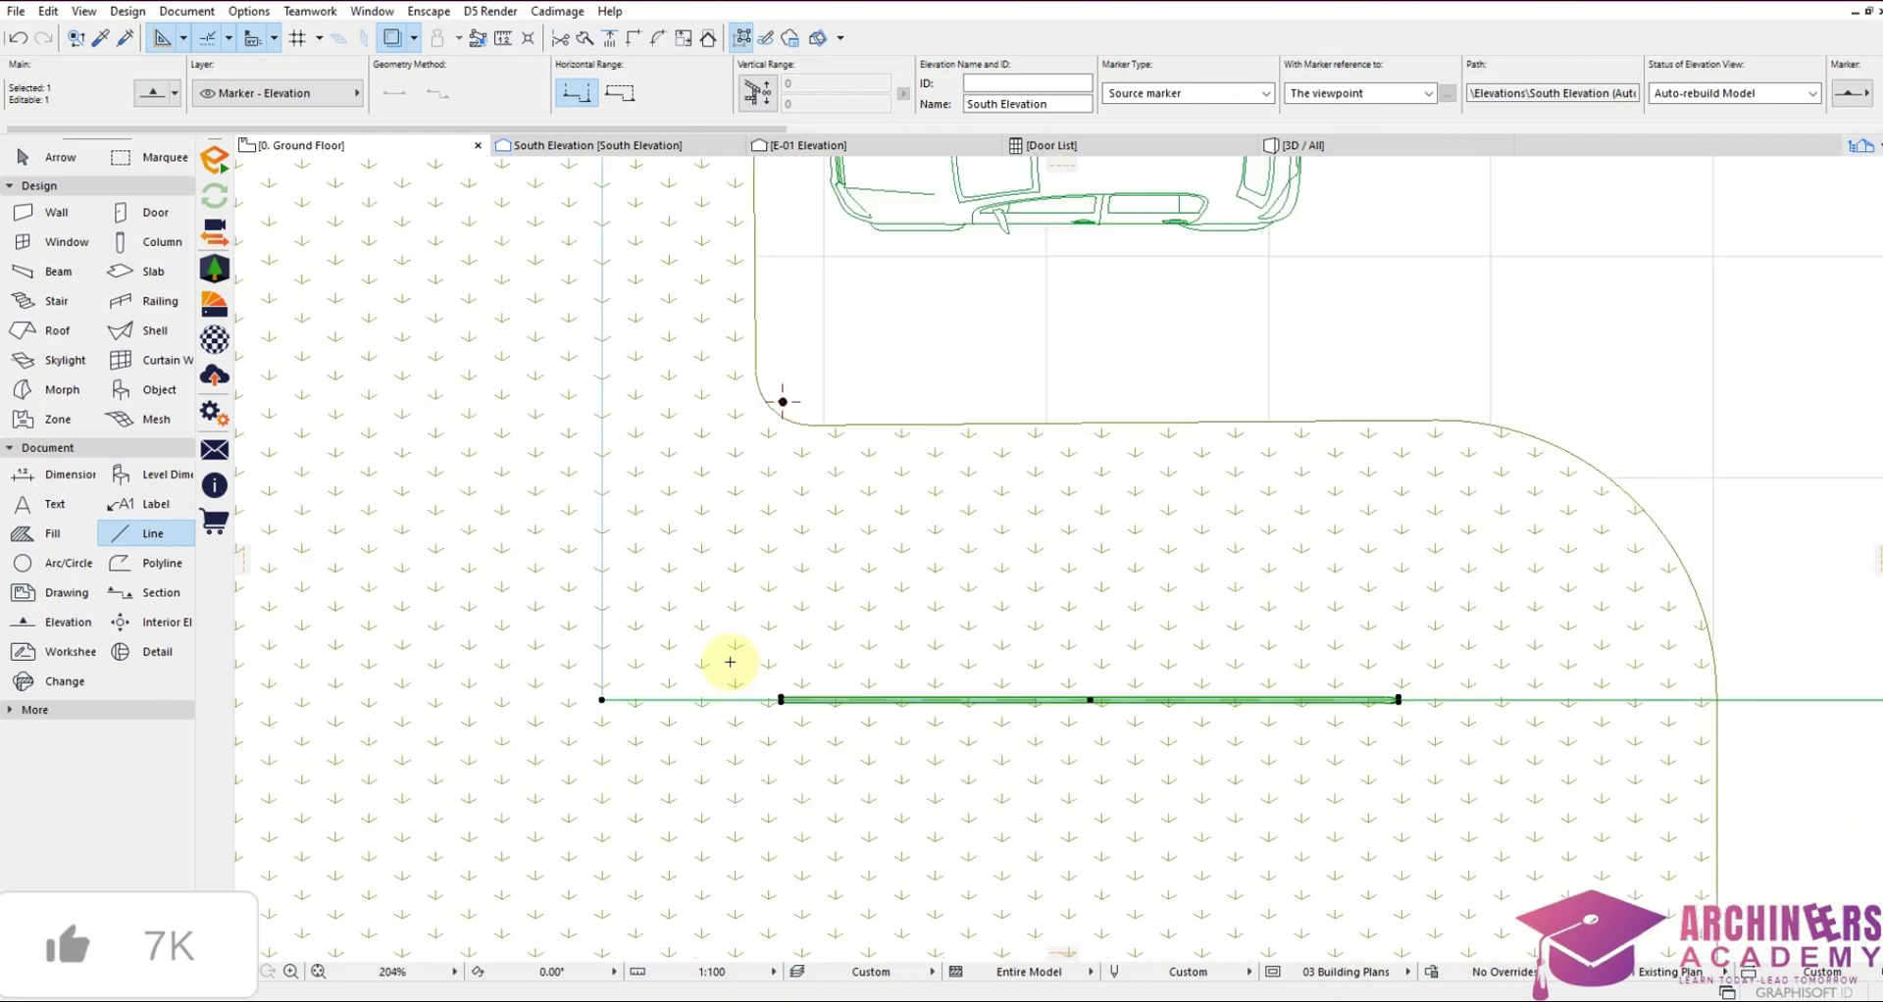
Select the truss on the South Elevation line and move it straight up the plan so its end sits on the nearest column
click(883, 686)
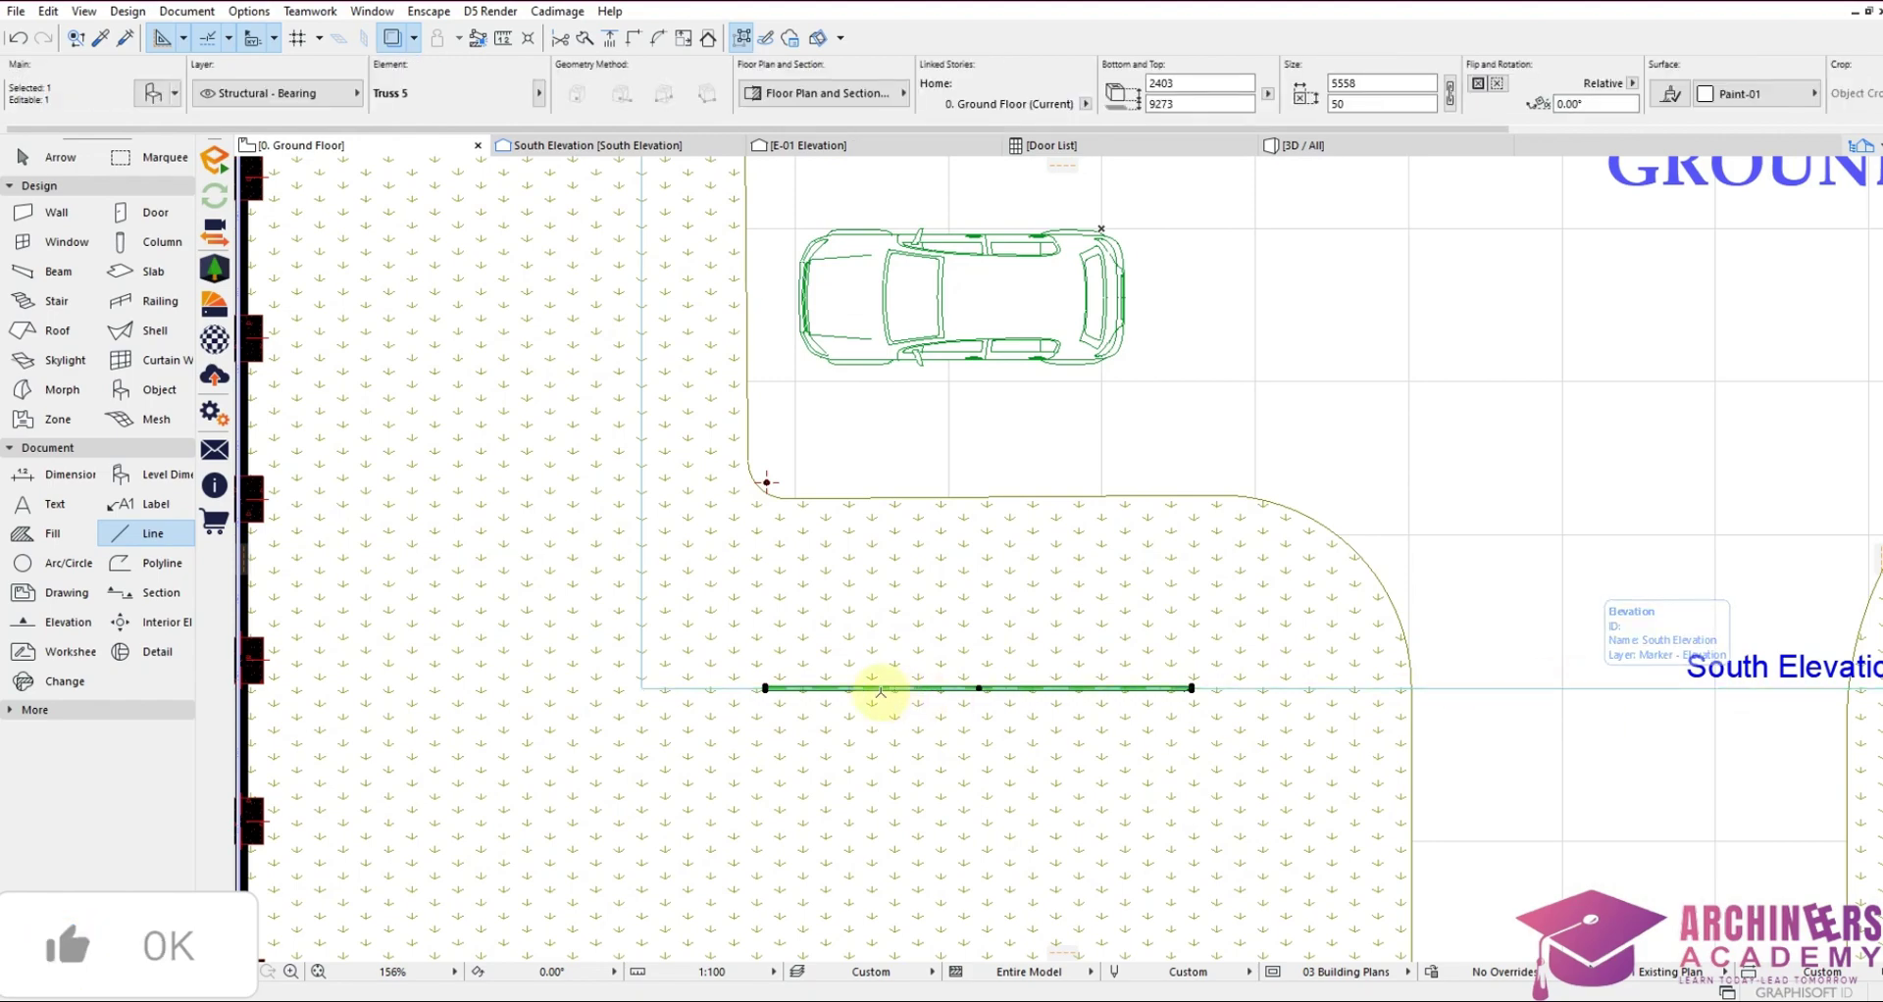
scroll(765, 679, up, 3)
scroll(775, 676, down, 5)
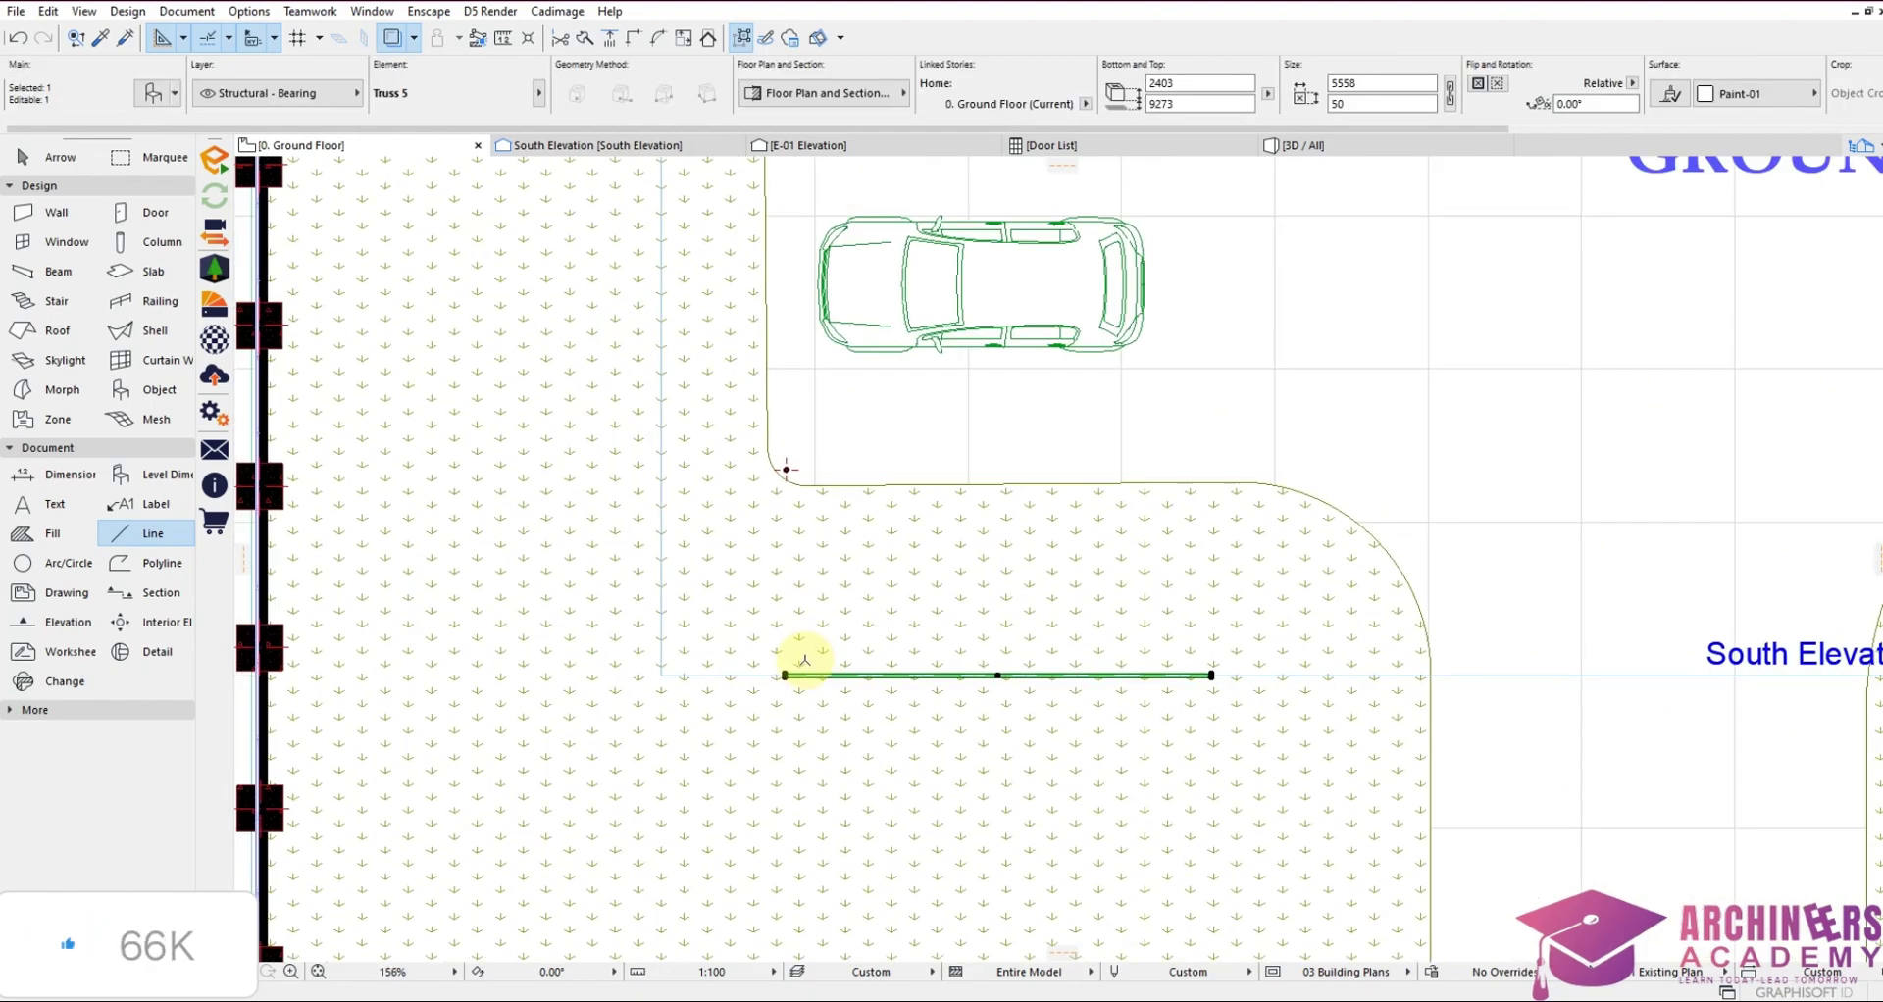
scroll(804, 660, down, 3)
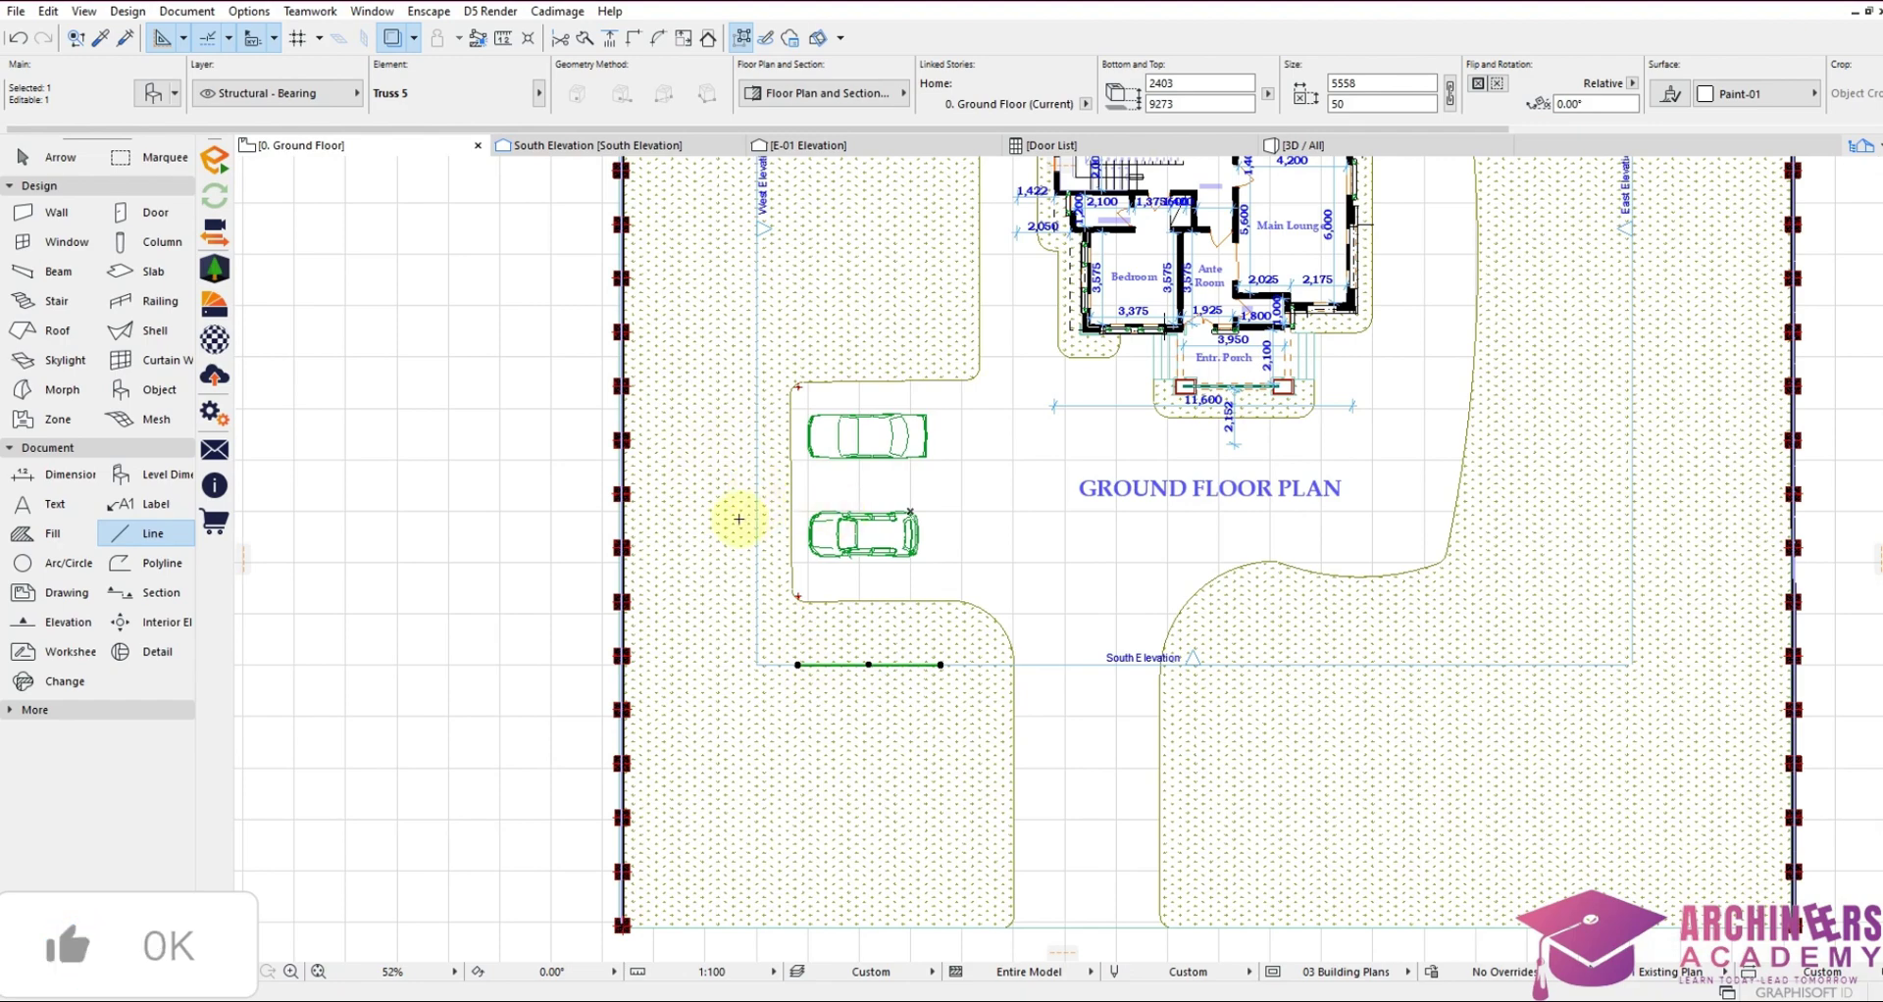
scroll(785, 622, up, 6)
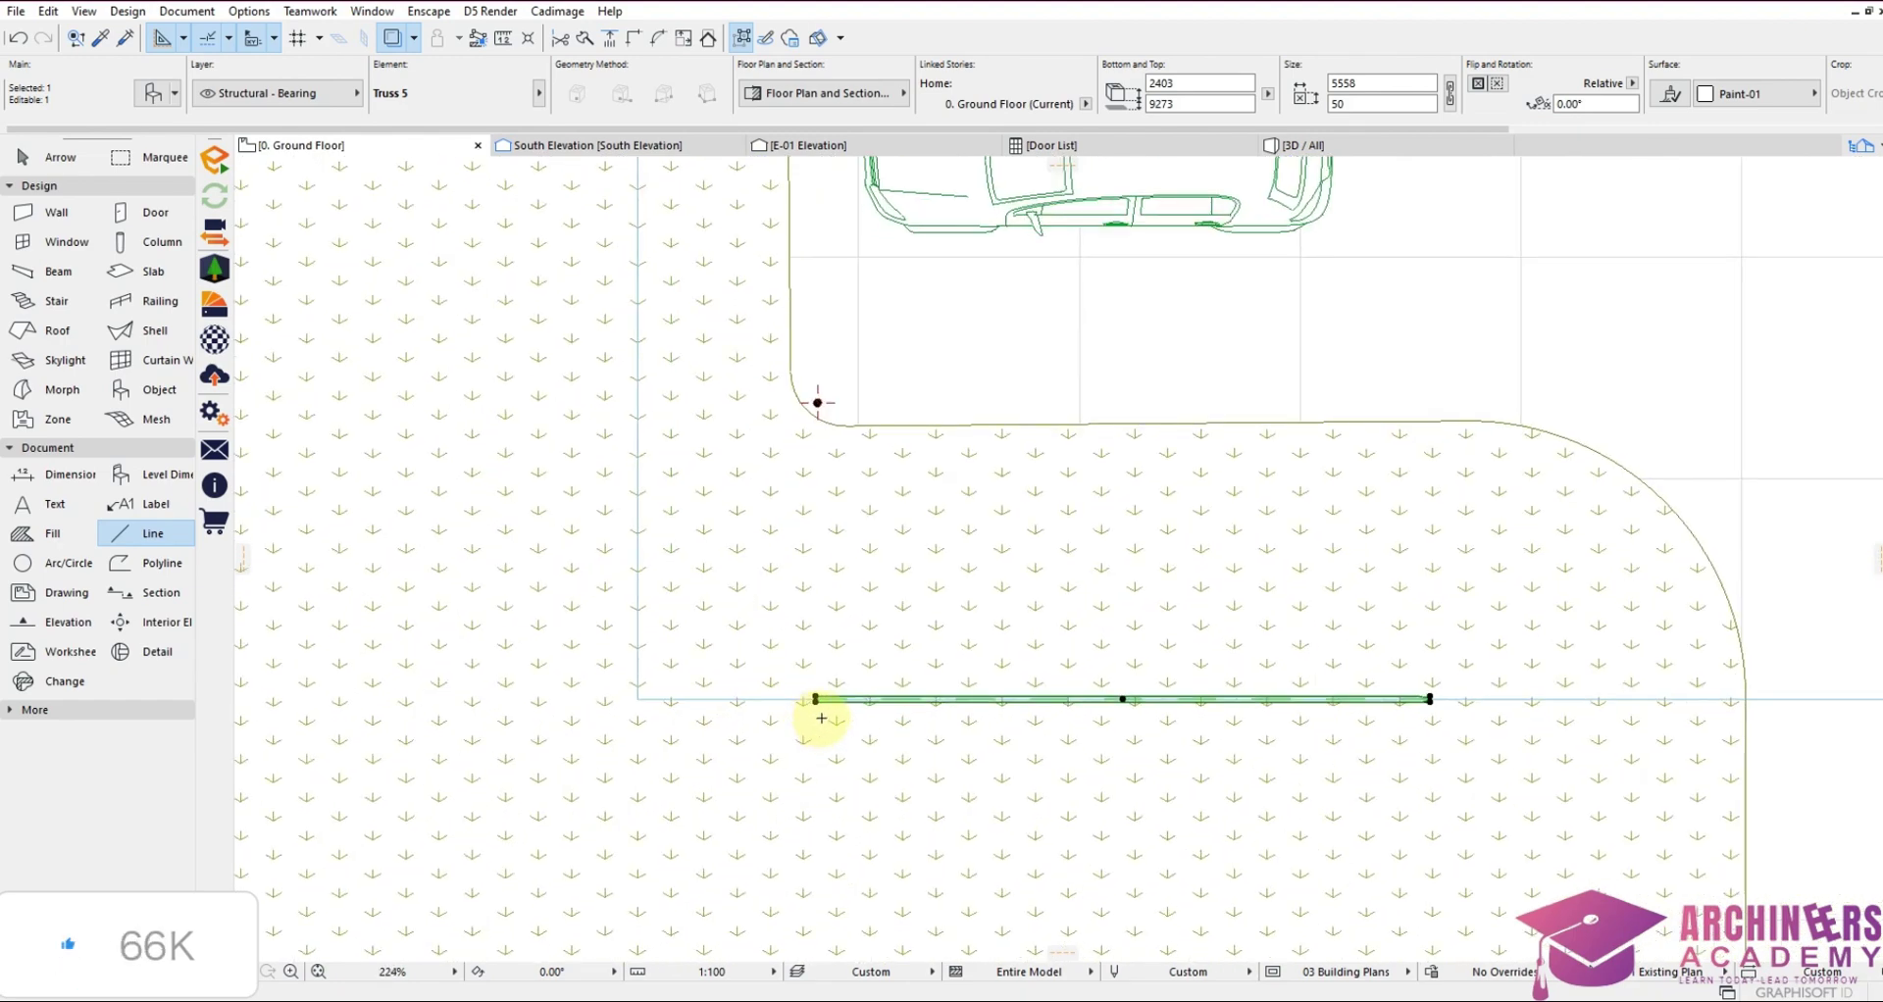
click(815, 699)
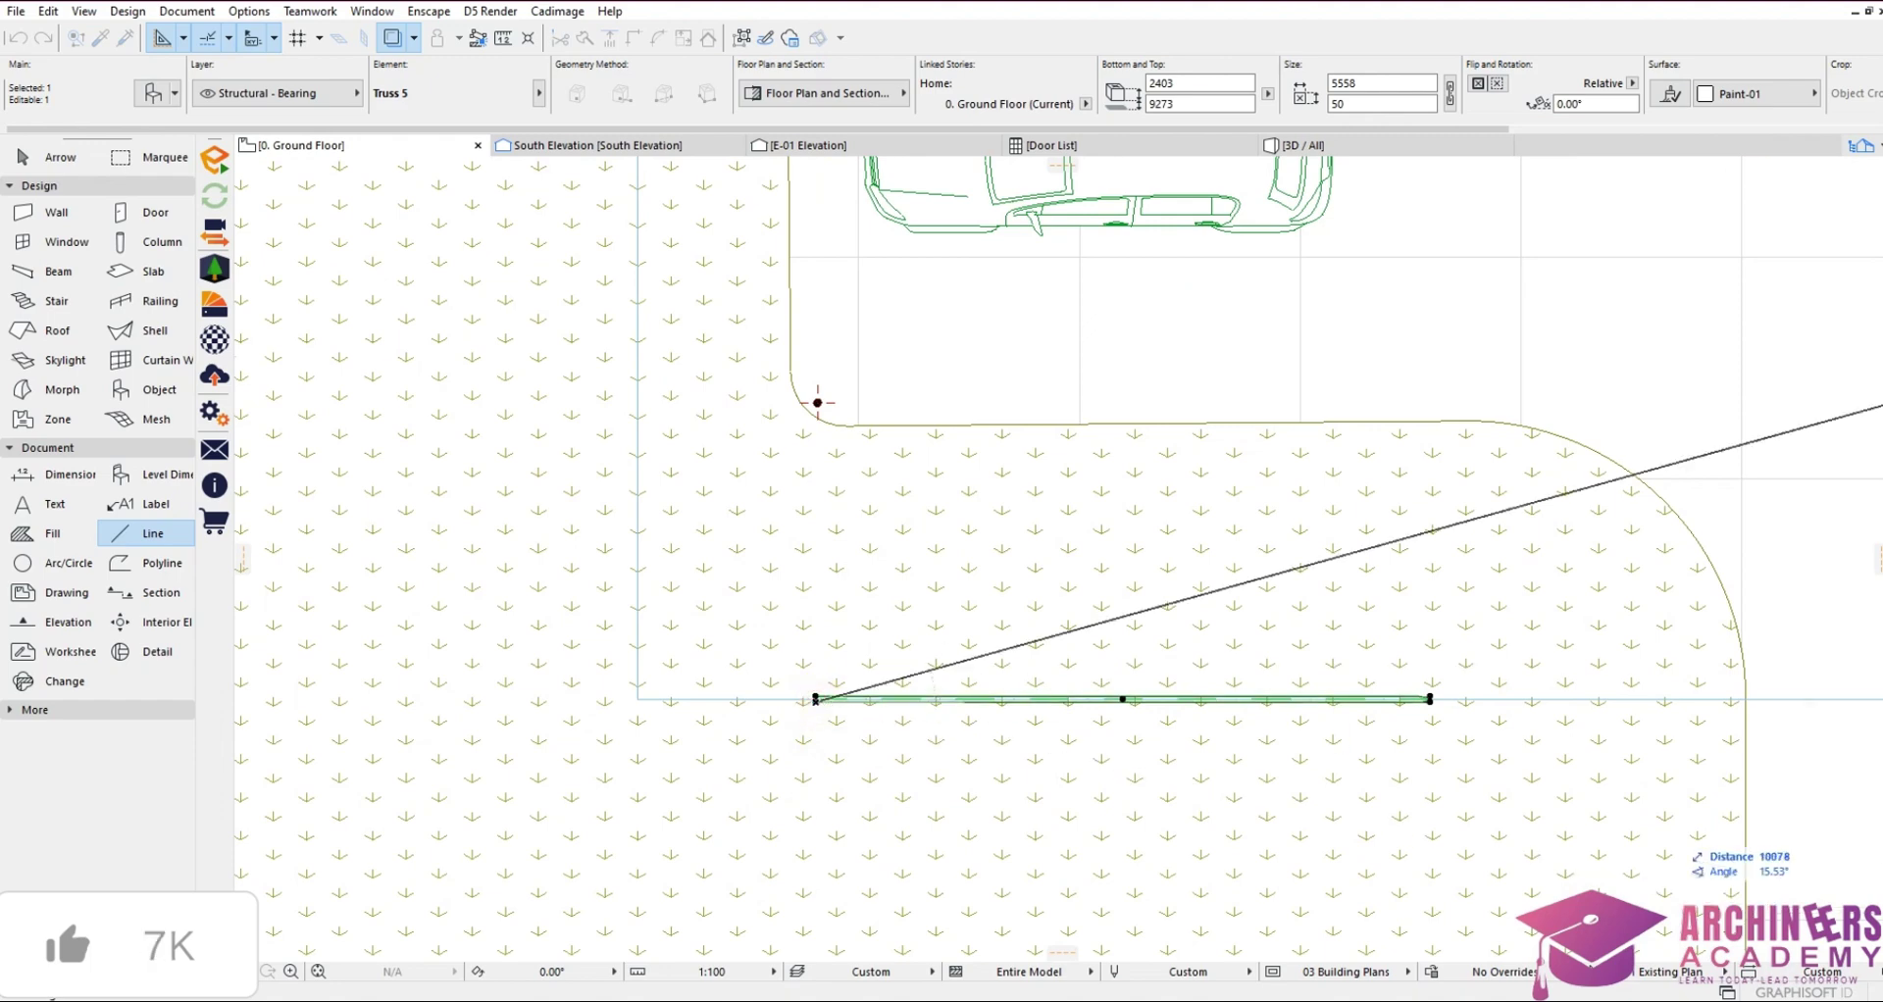
scroll(757, 434, up, 3)
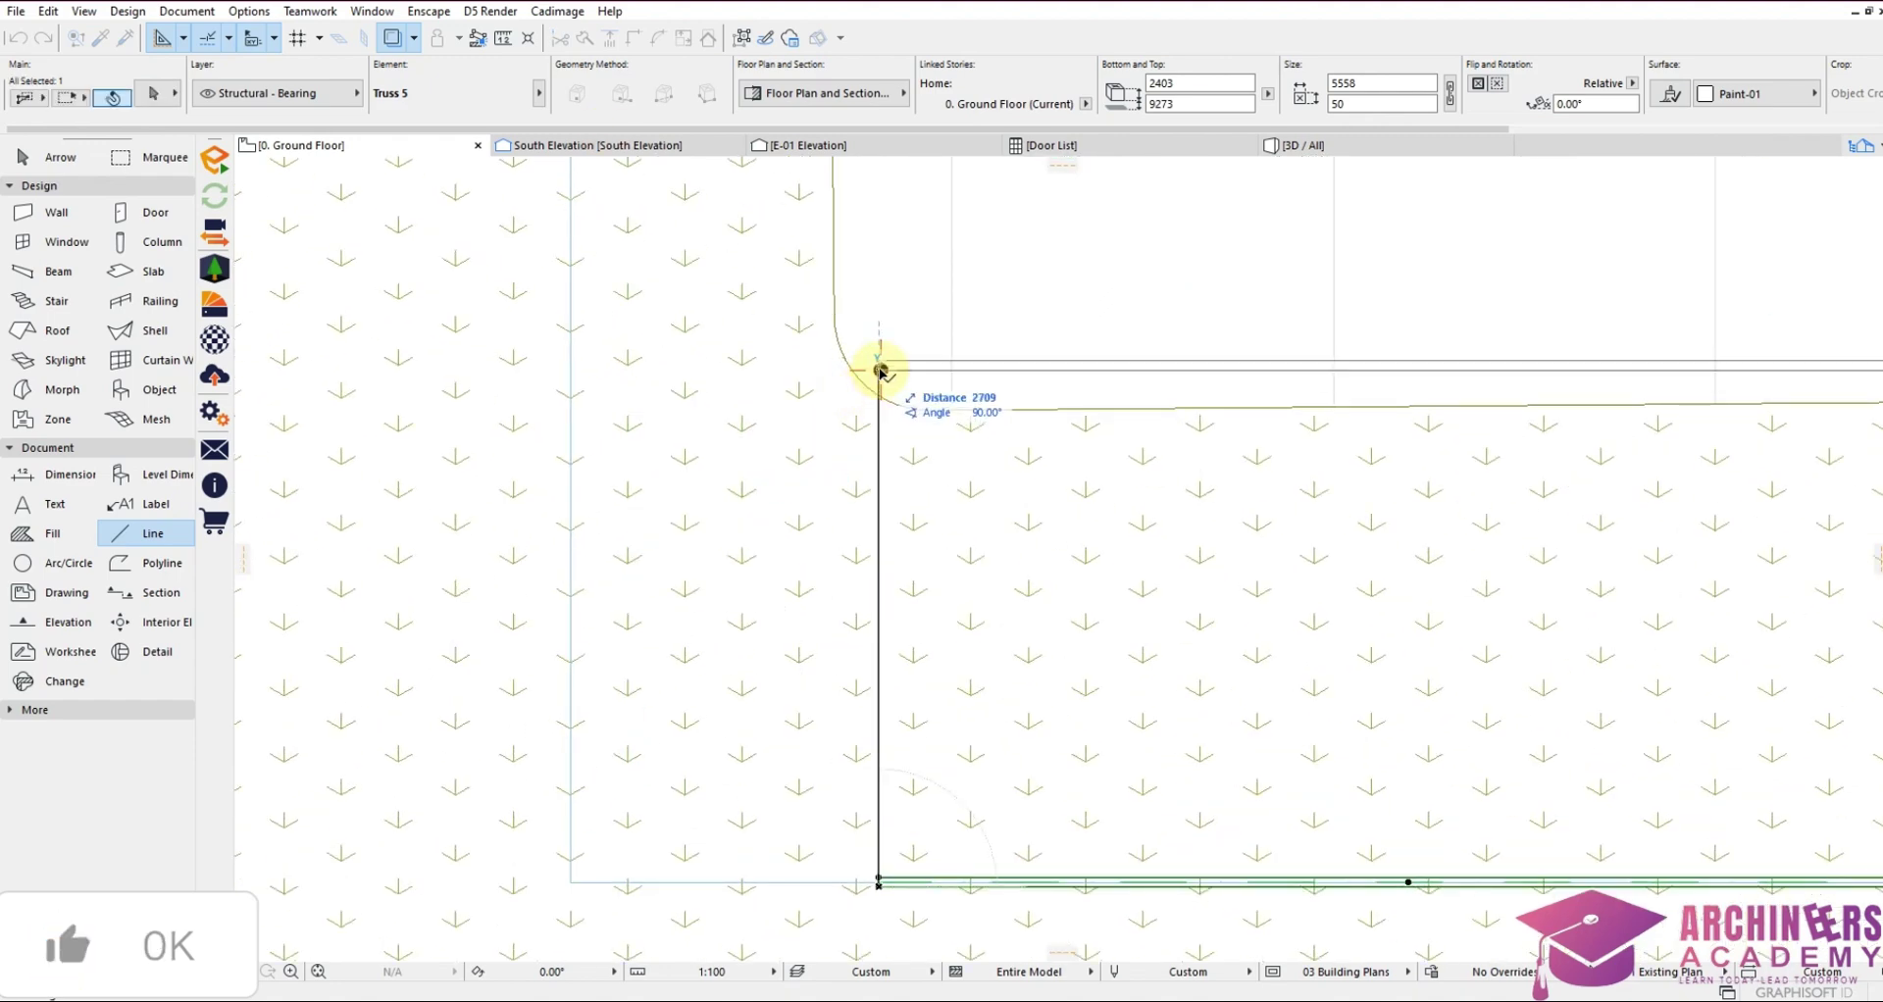
scroll(881, 373, up, 3)
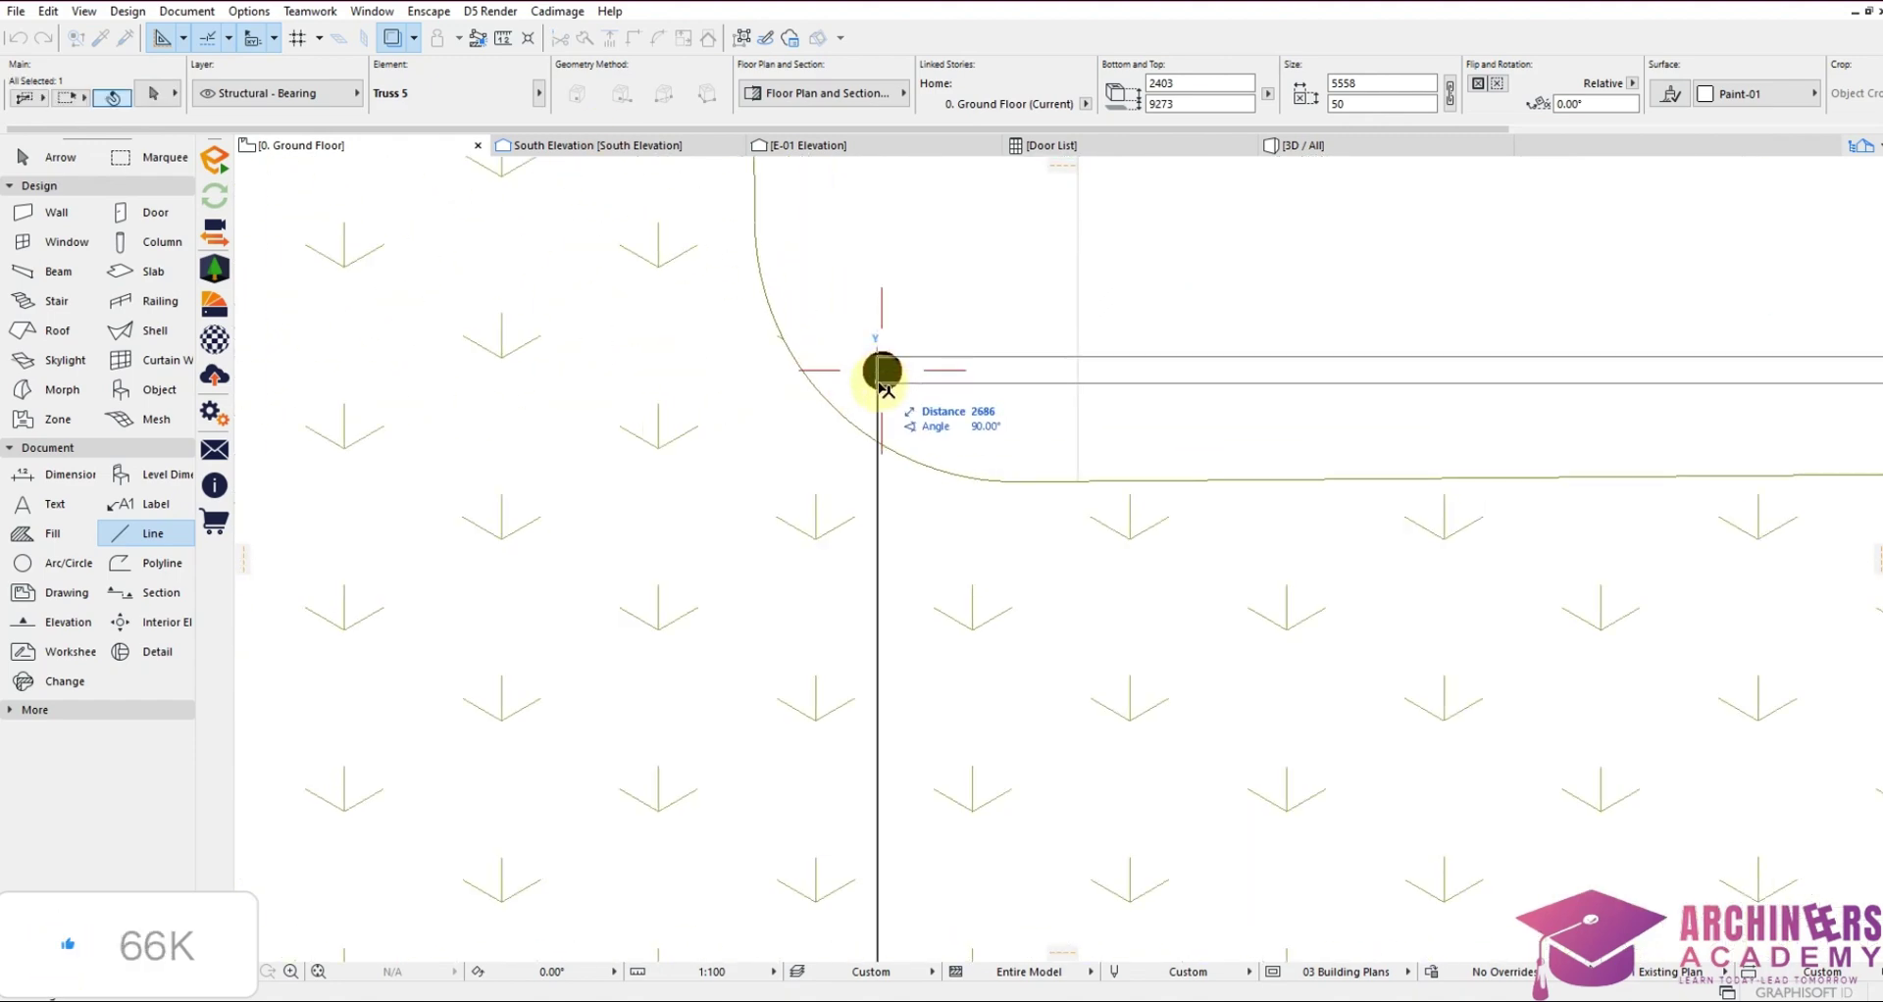
click(883, 372)
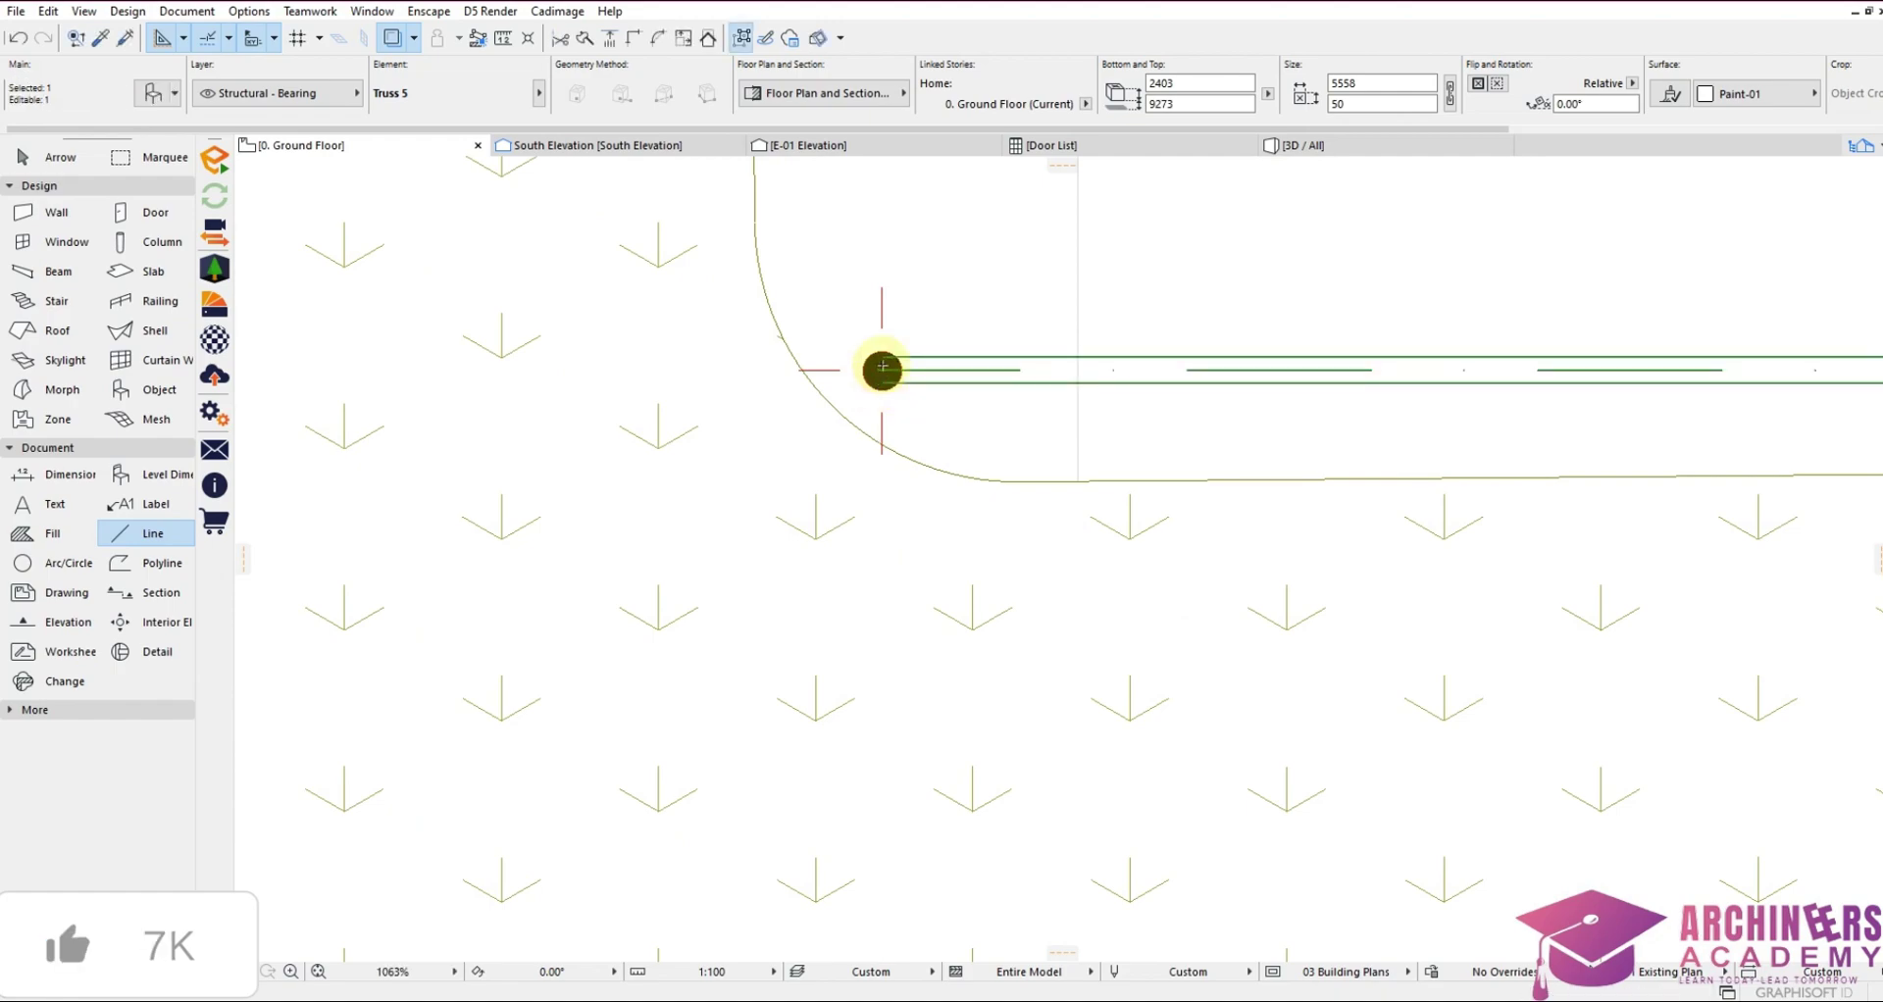
Place a copy of the truss on the other column, beyond the second parked car, keeping it aligned with the first
scroll(881, 375, up, 2)
scroll(871, 662, down, 5)
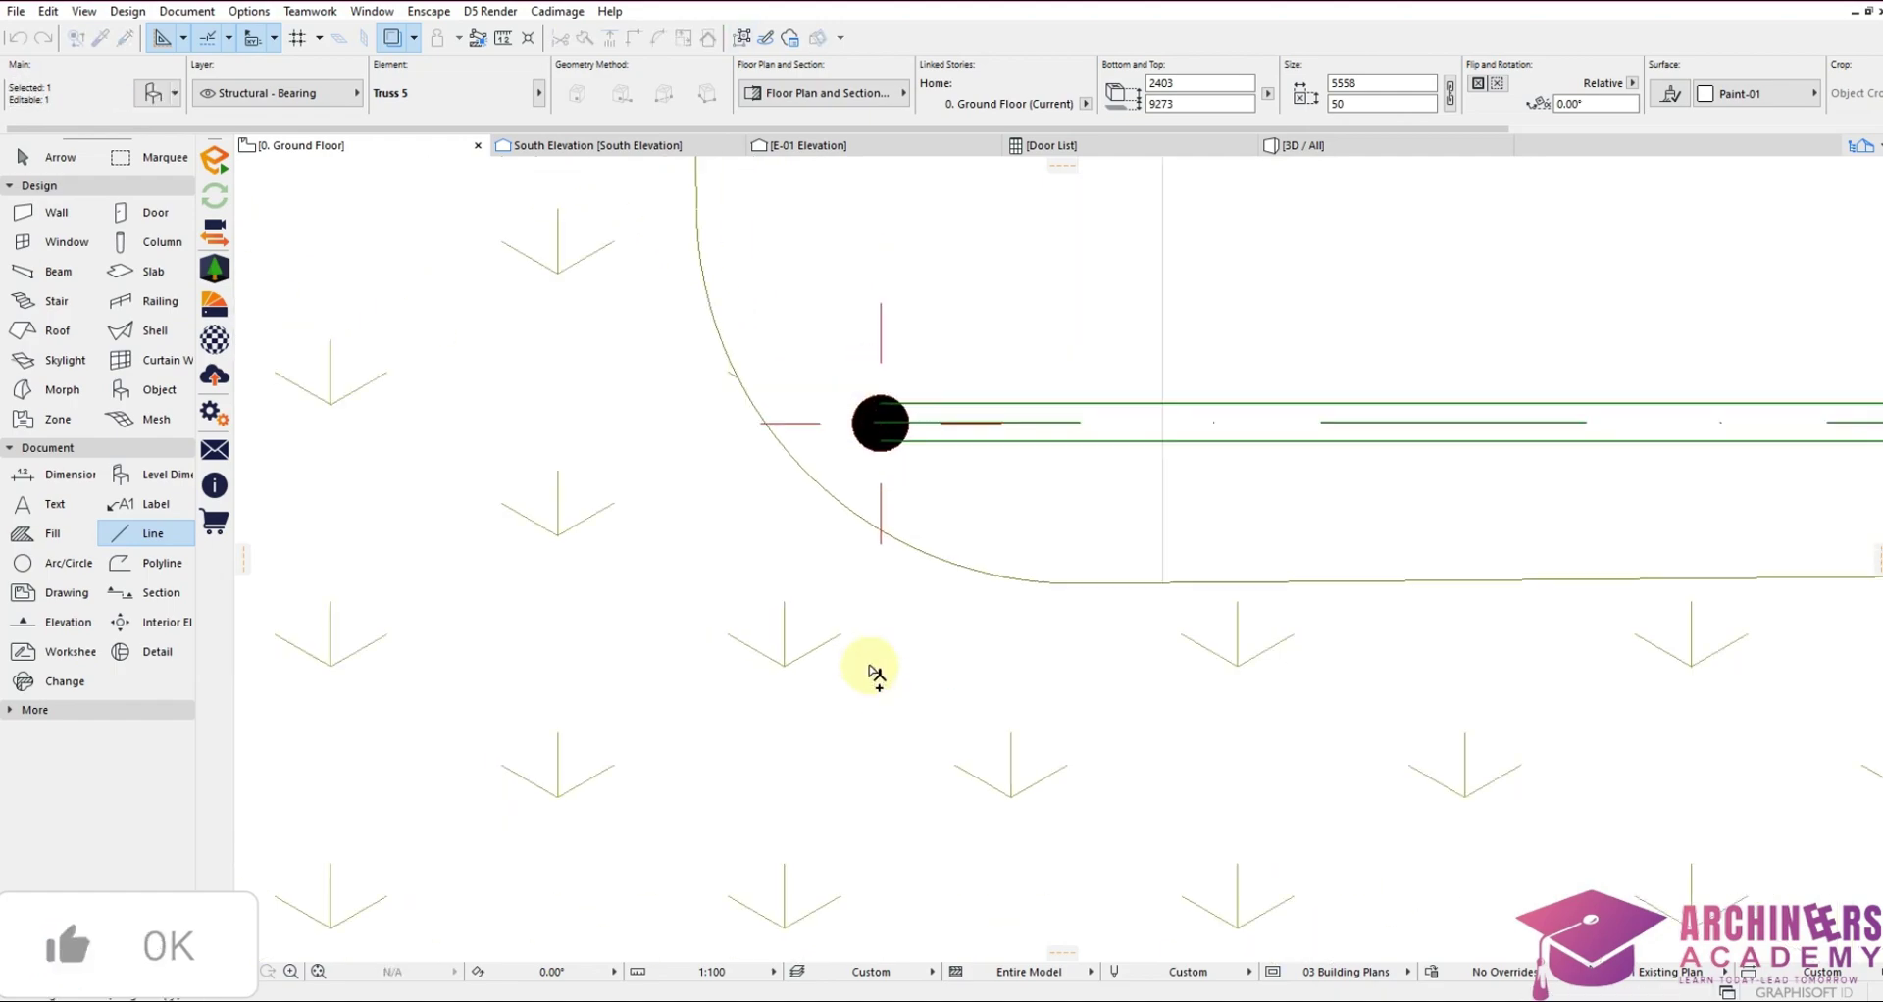
scroll(942, 333, down, 2)
scroll(907, 392, up, 6)
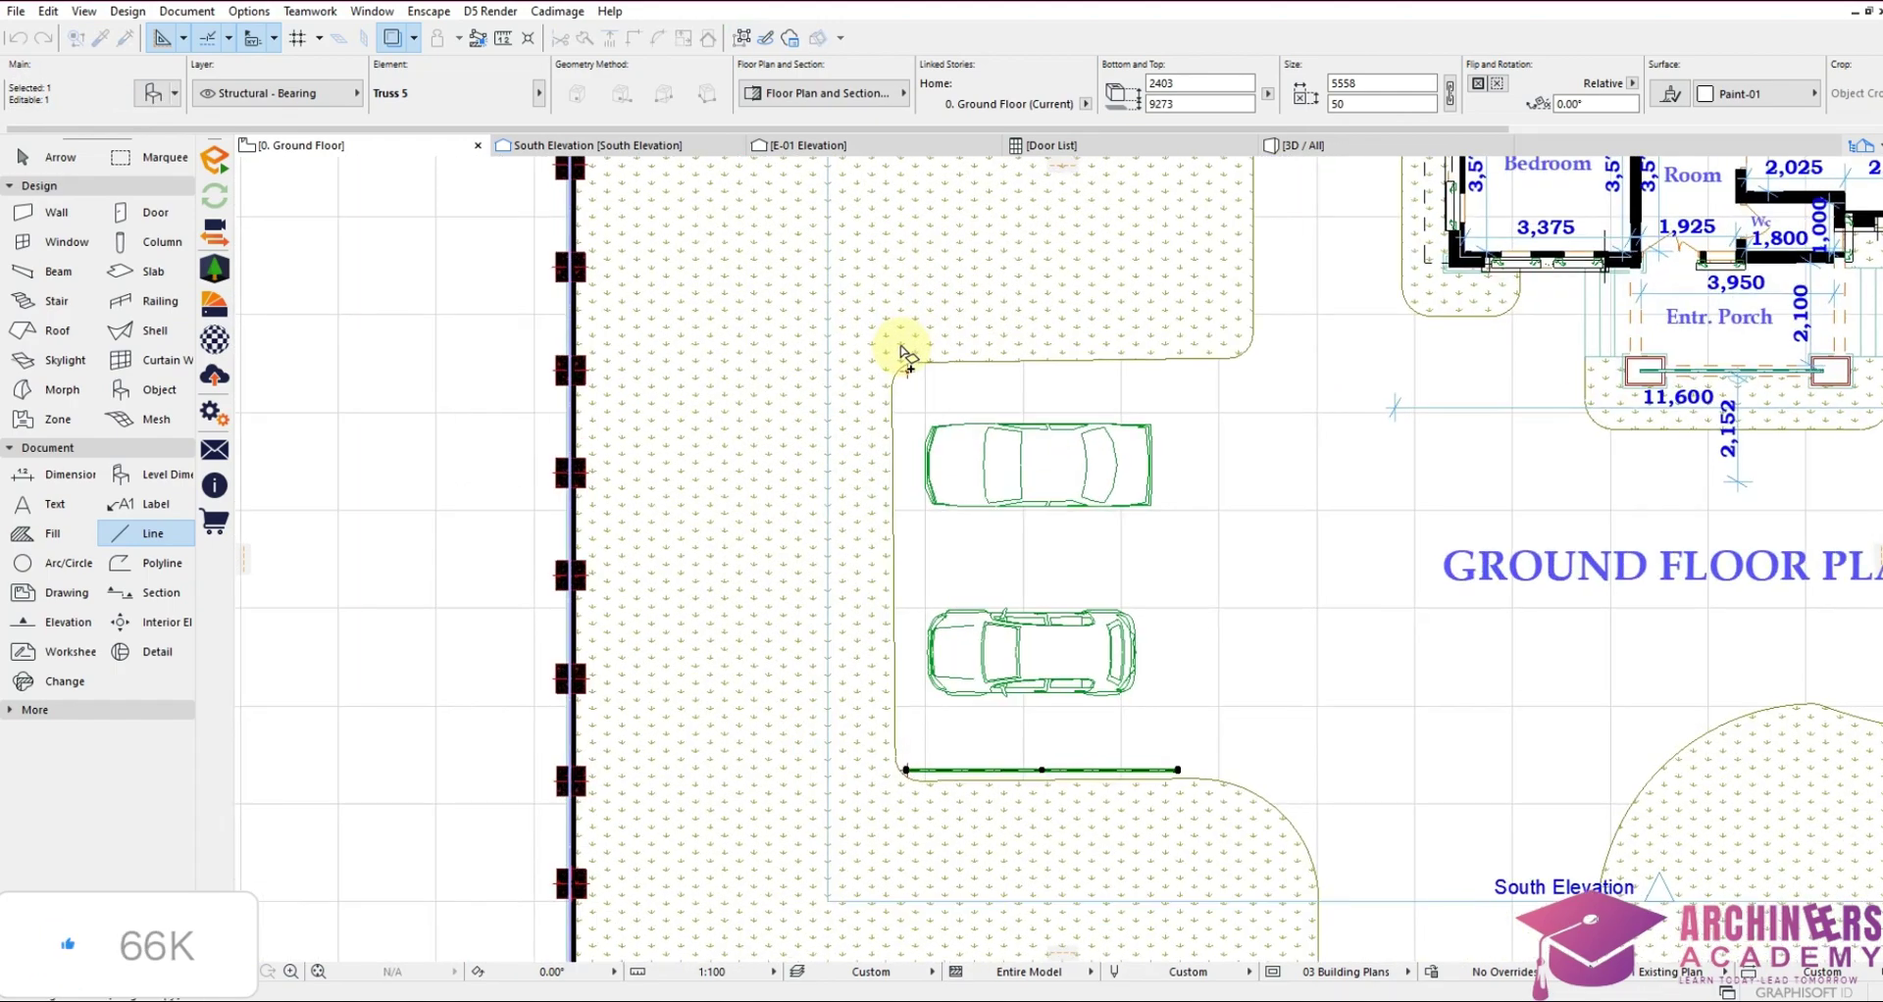
click(917, 429)
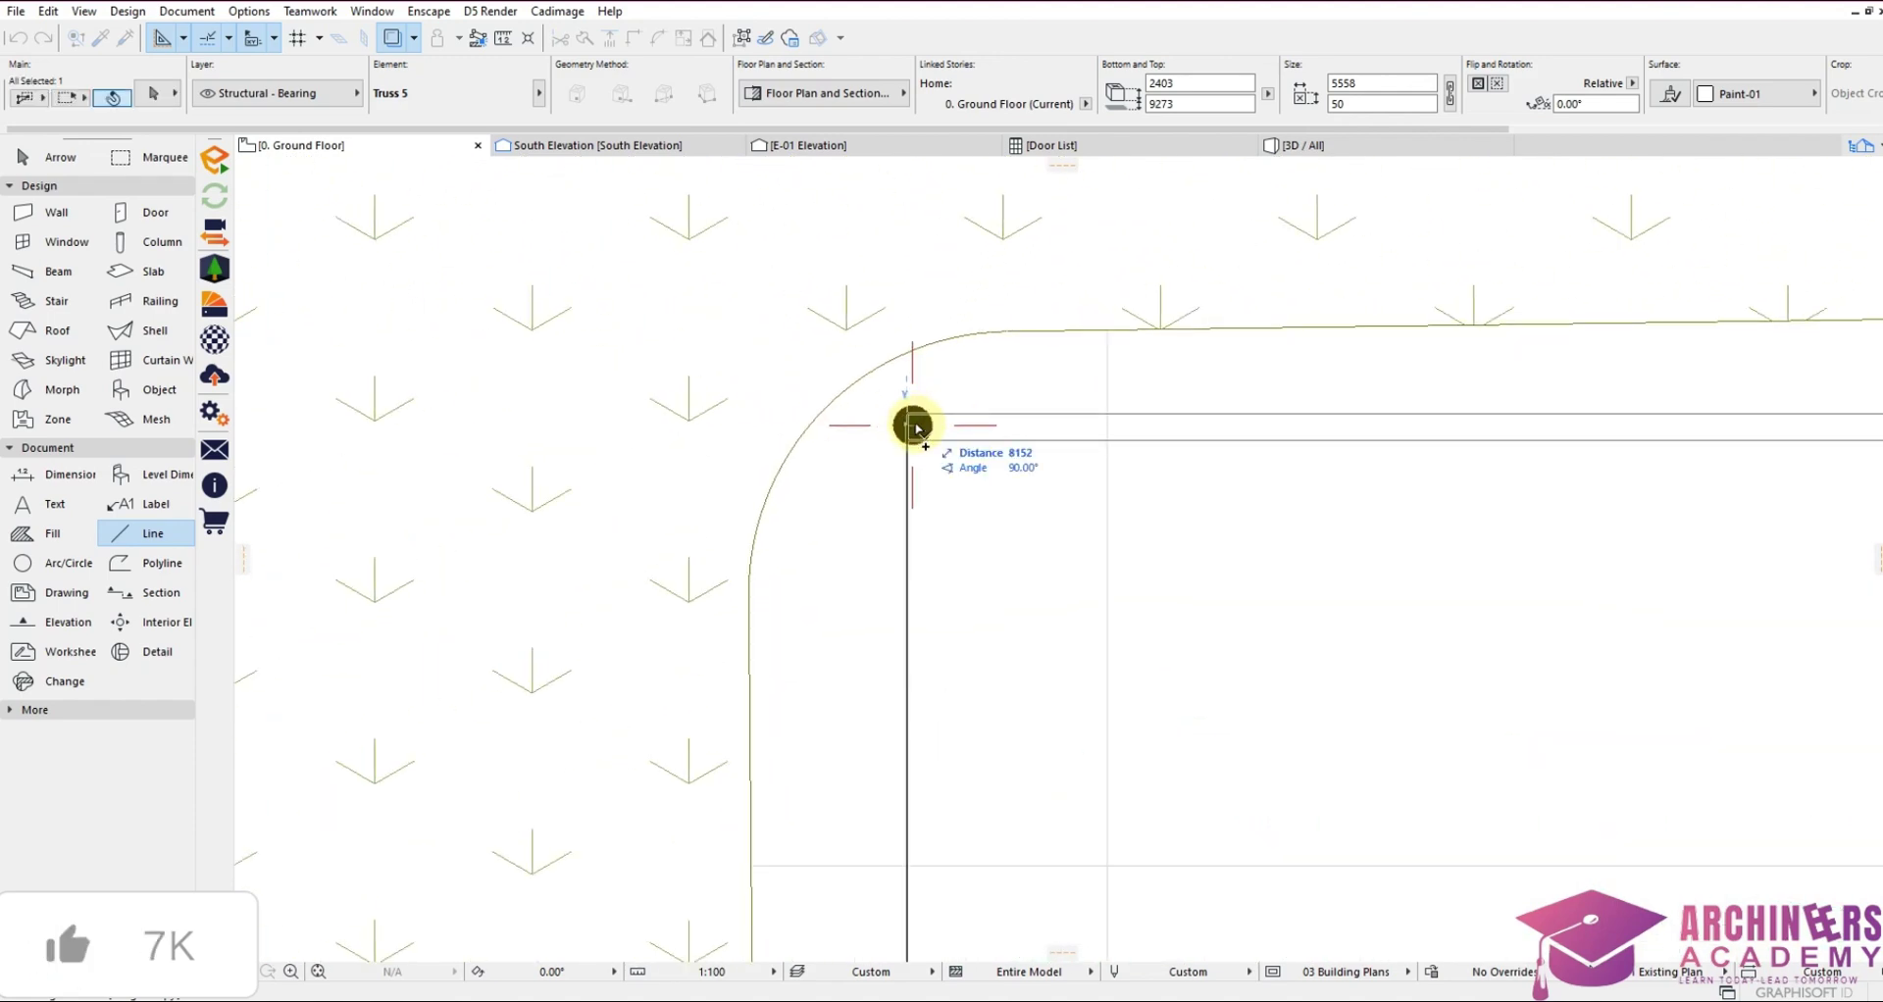
click(917, 429)
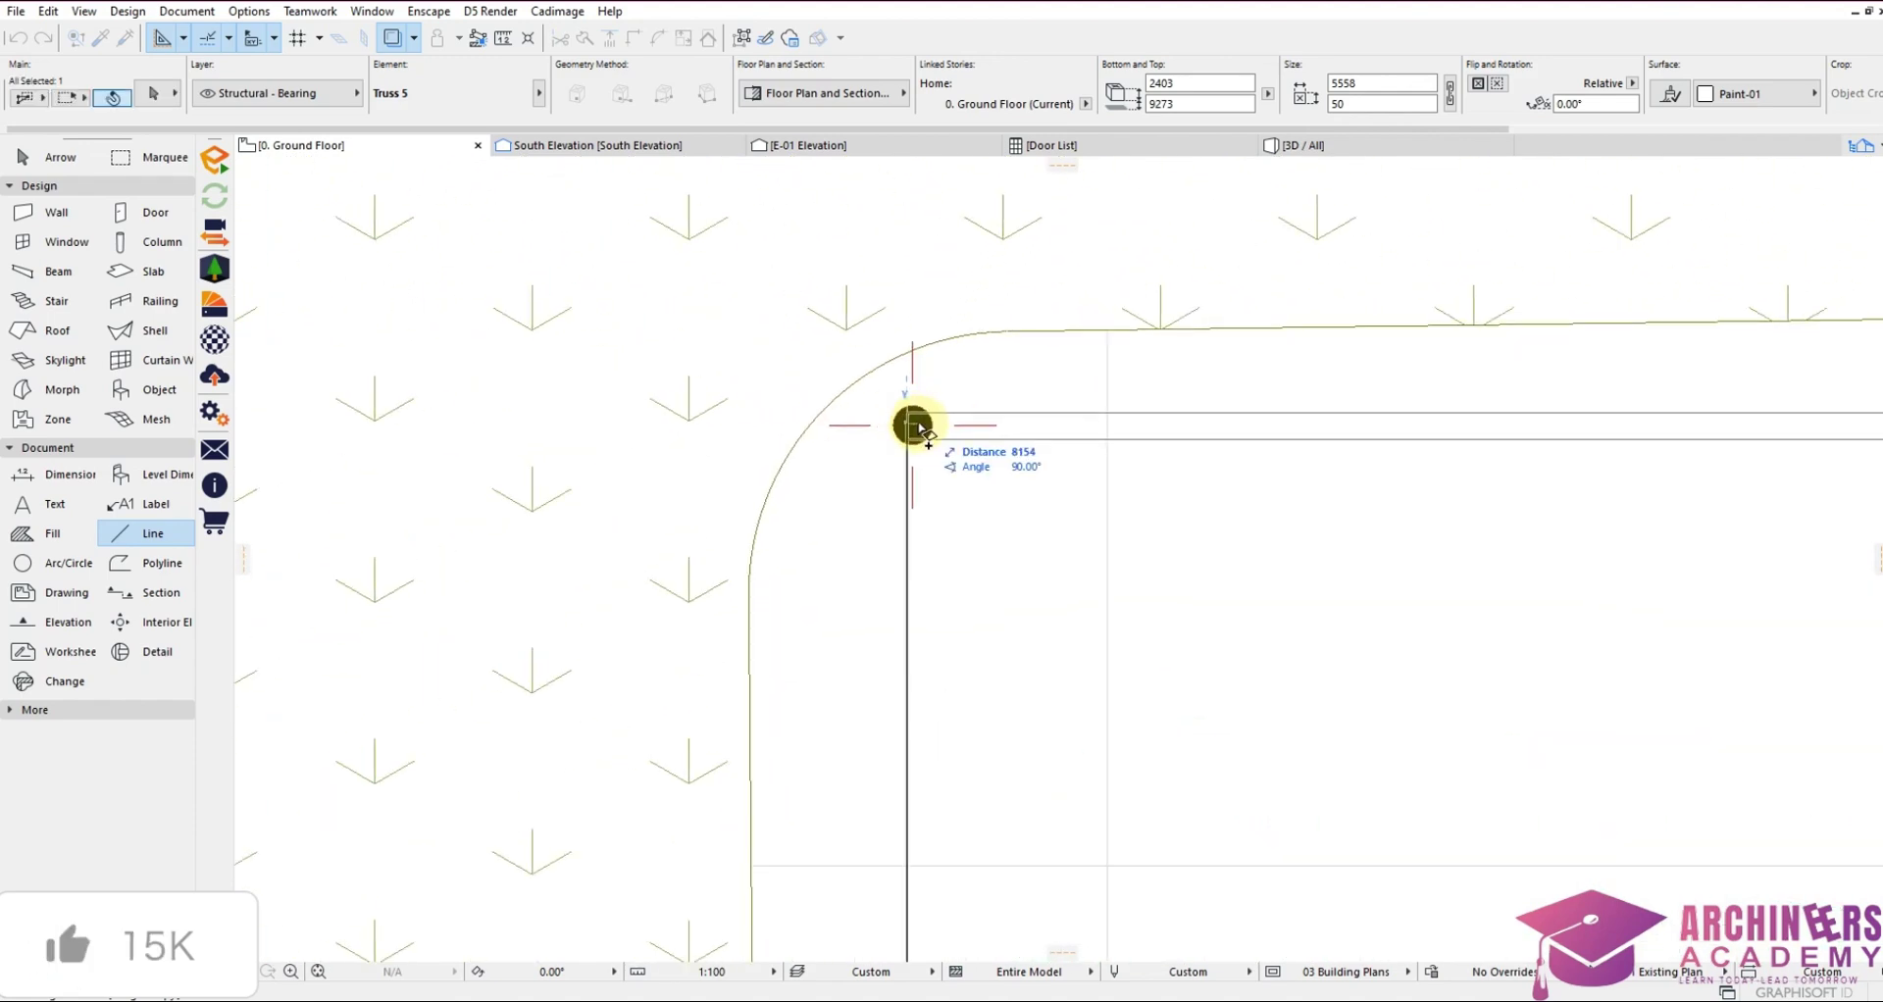
Check both trusses against their columns in the 3D view and on the ground floor plan
click(1304, 146)
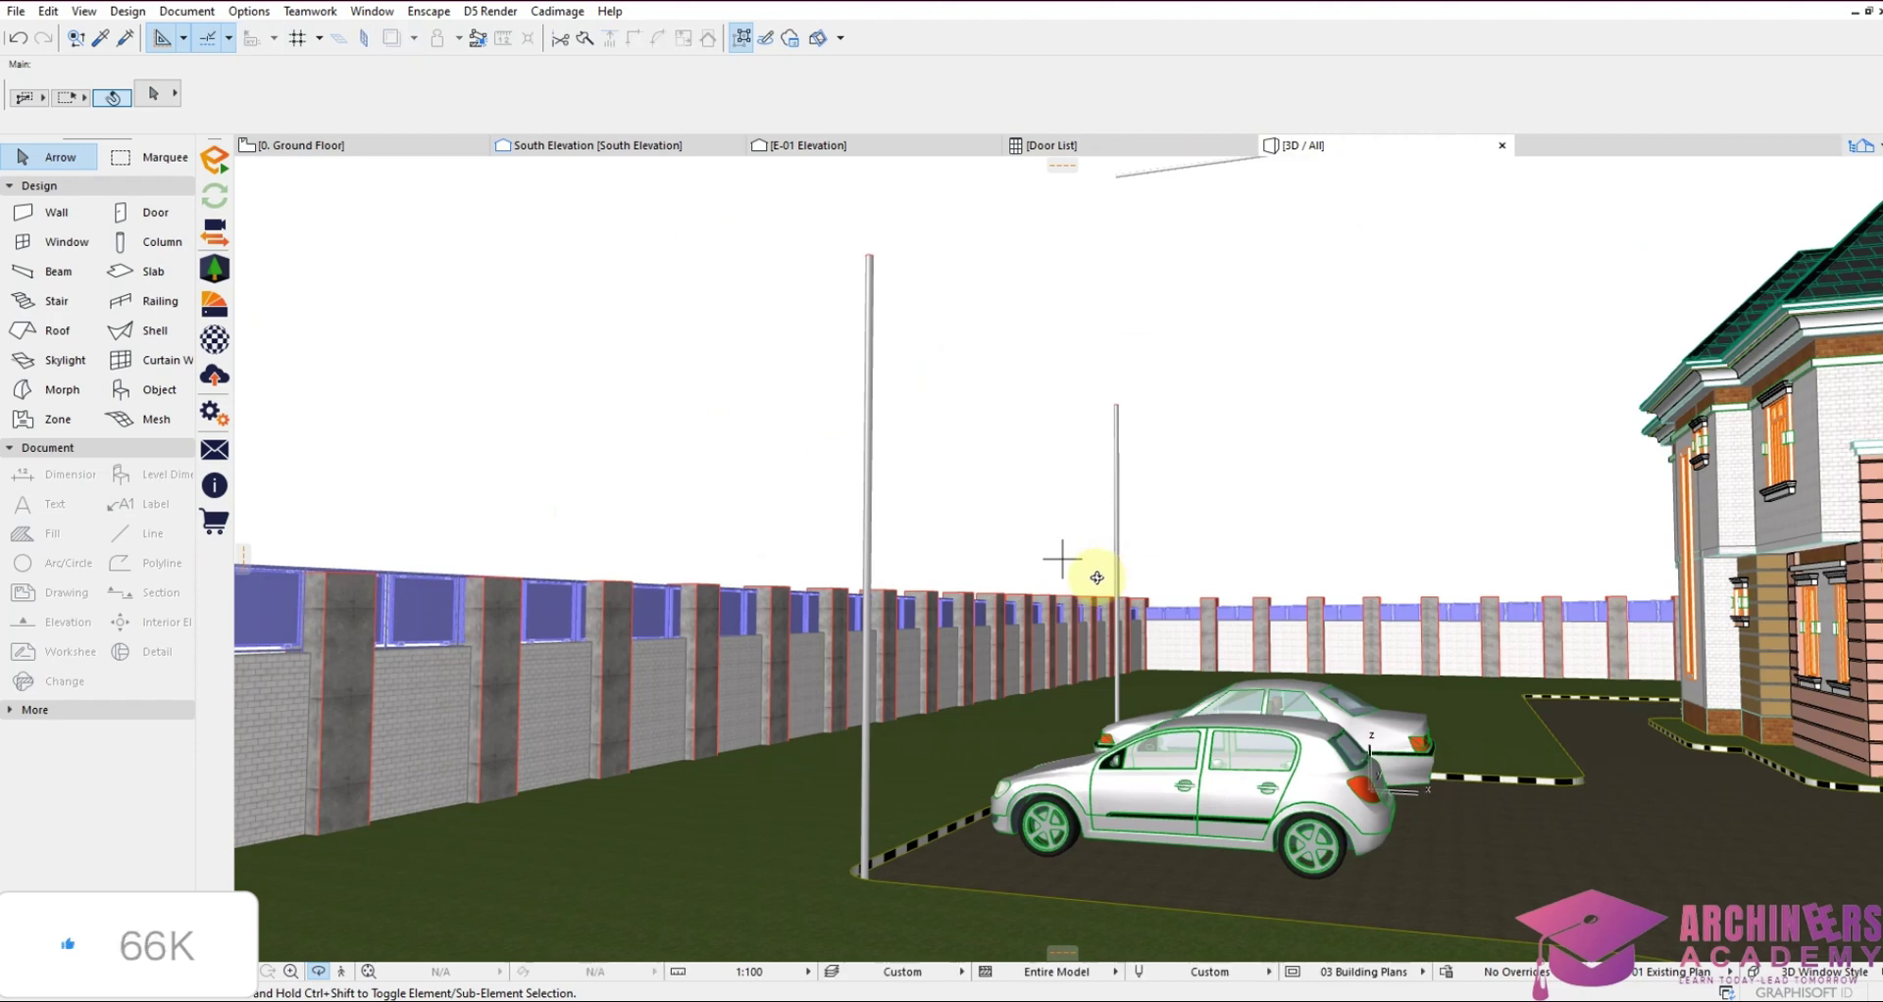
scroll(1097, 577, down, 5)
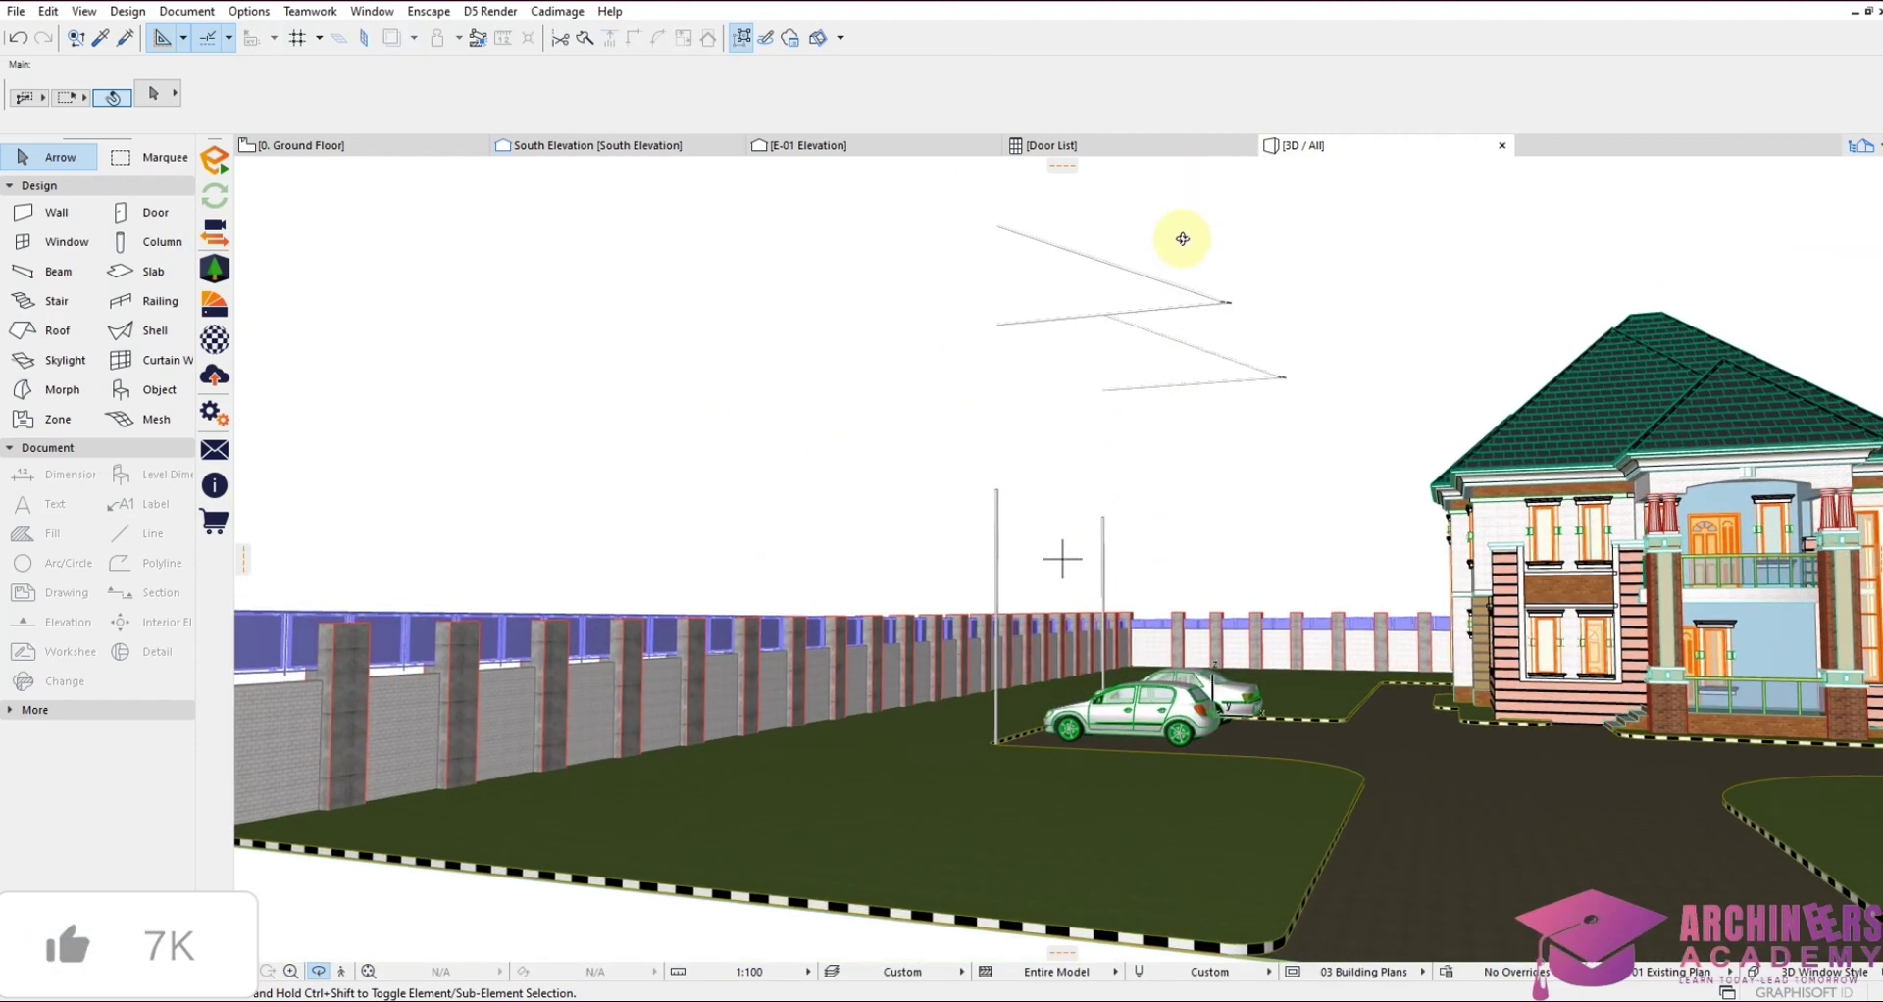
click(310, 146)
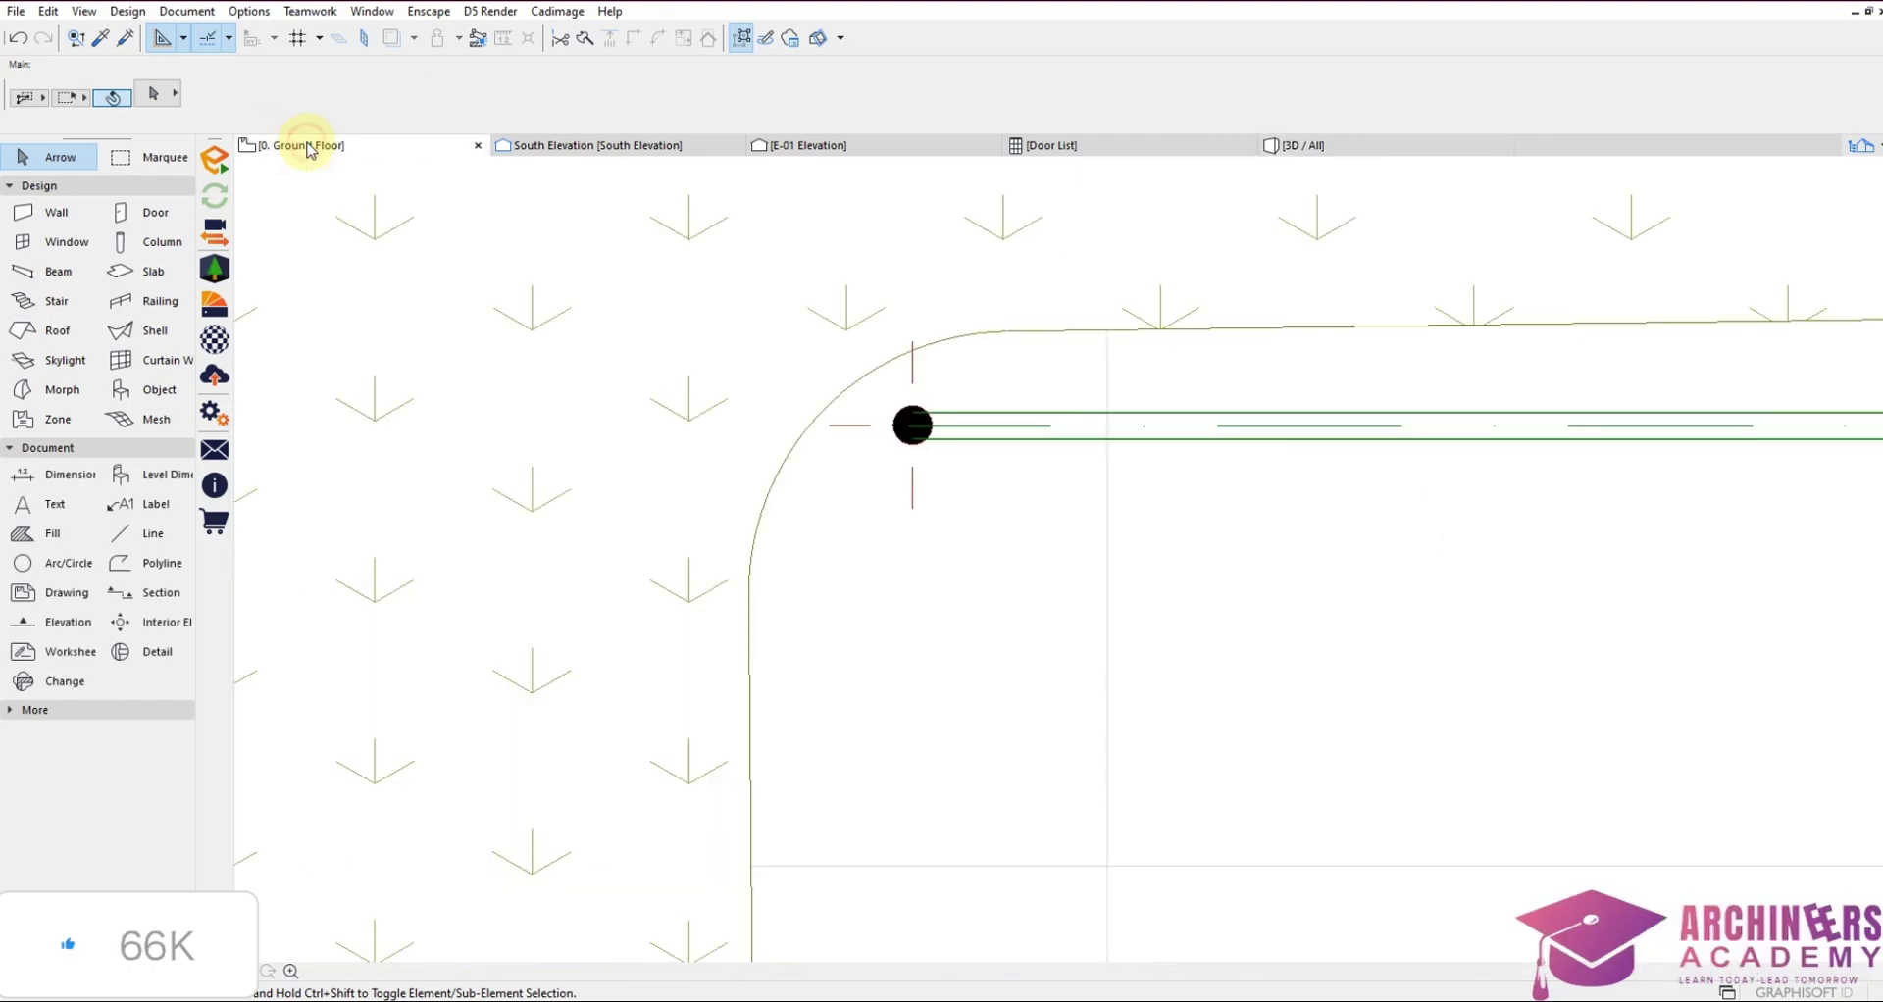
click(944, 406)
scroll(943, 403, down, 7)
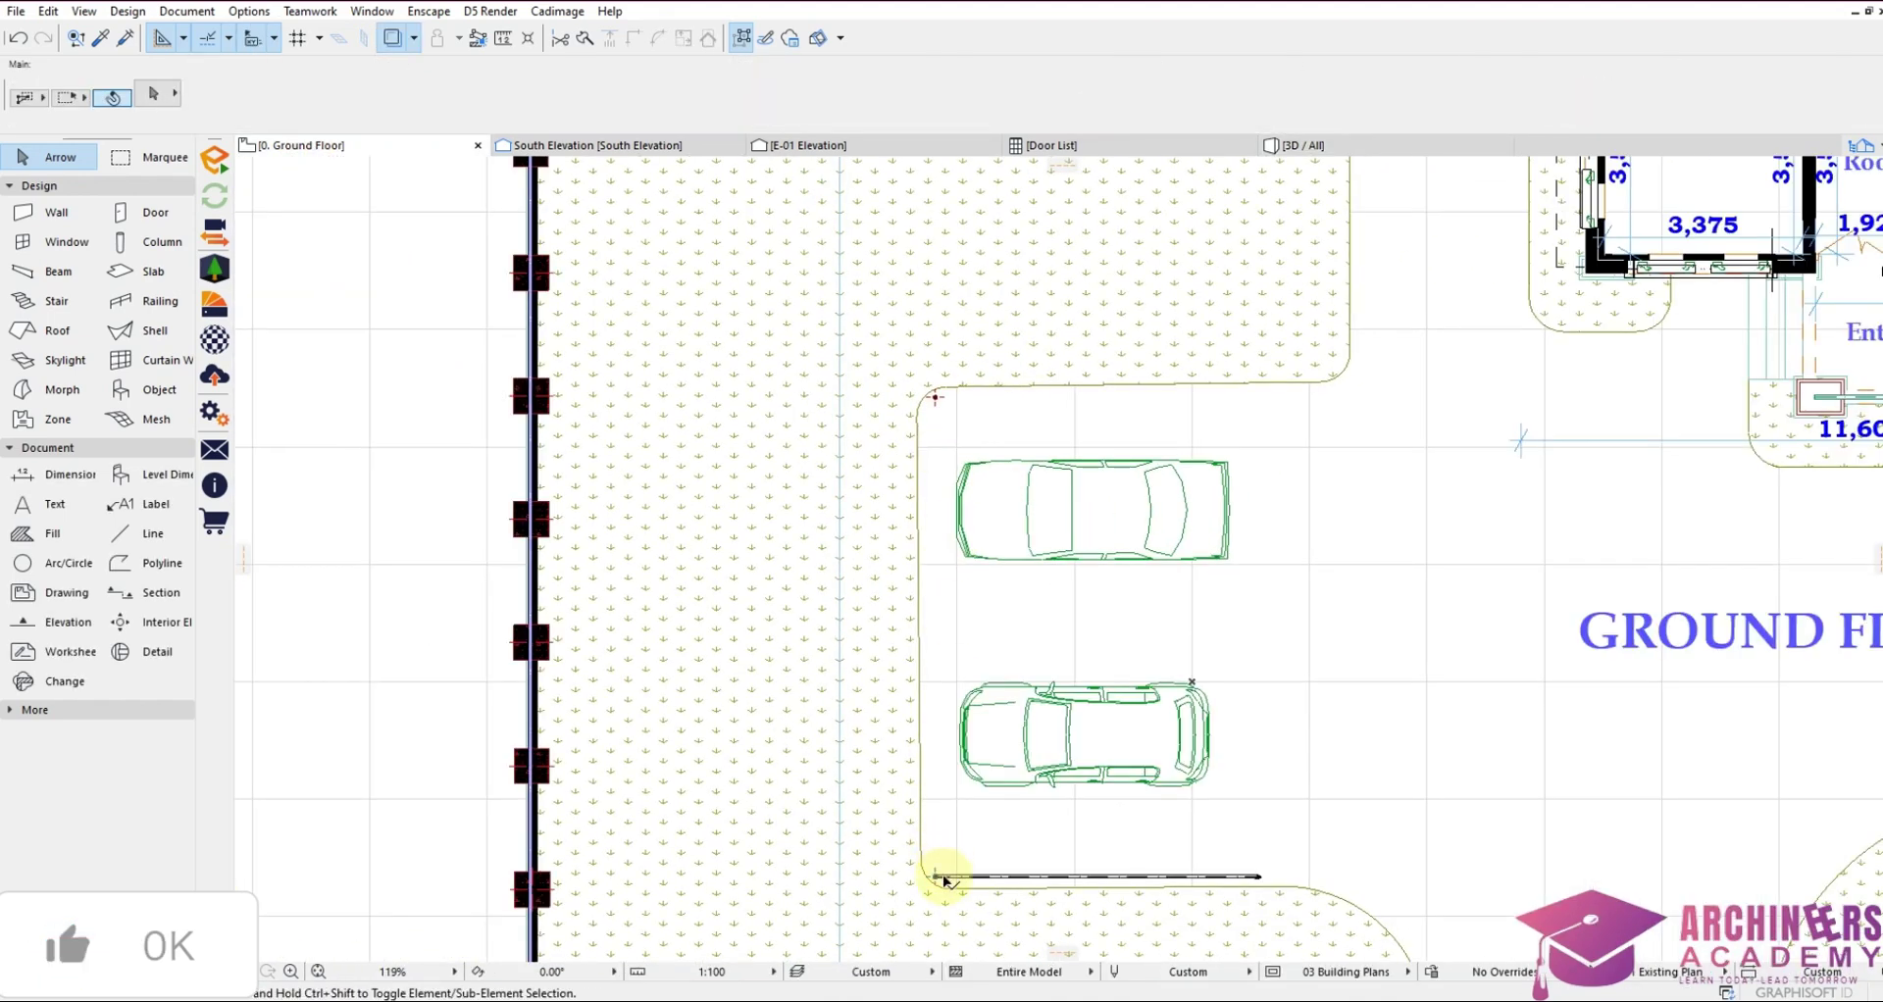
scroll(967, 876, down, 4)
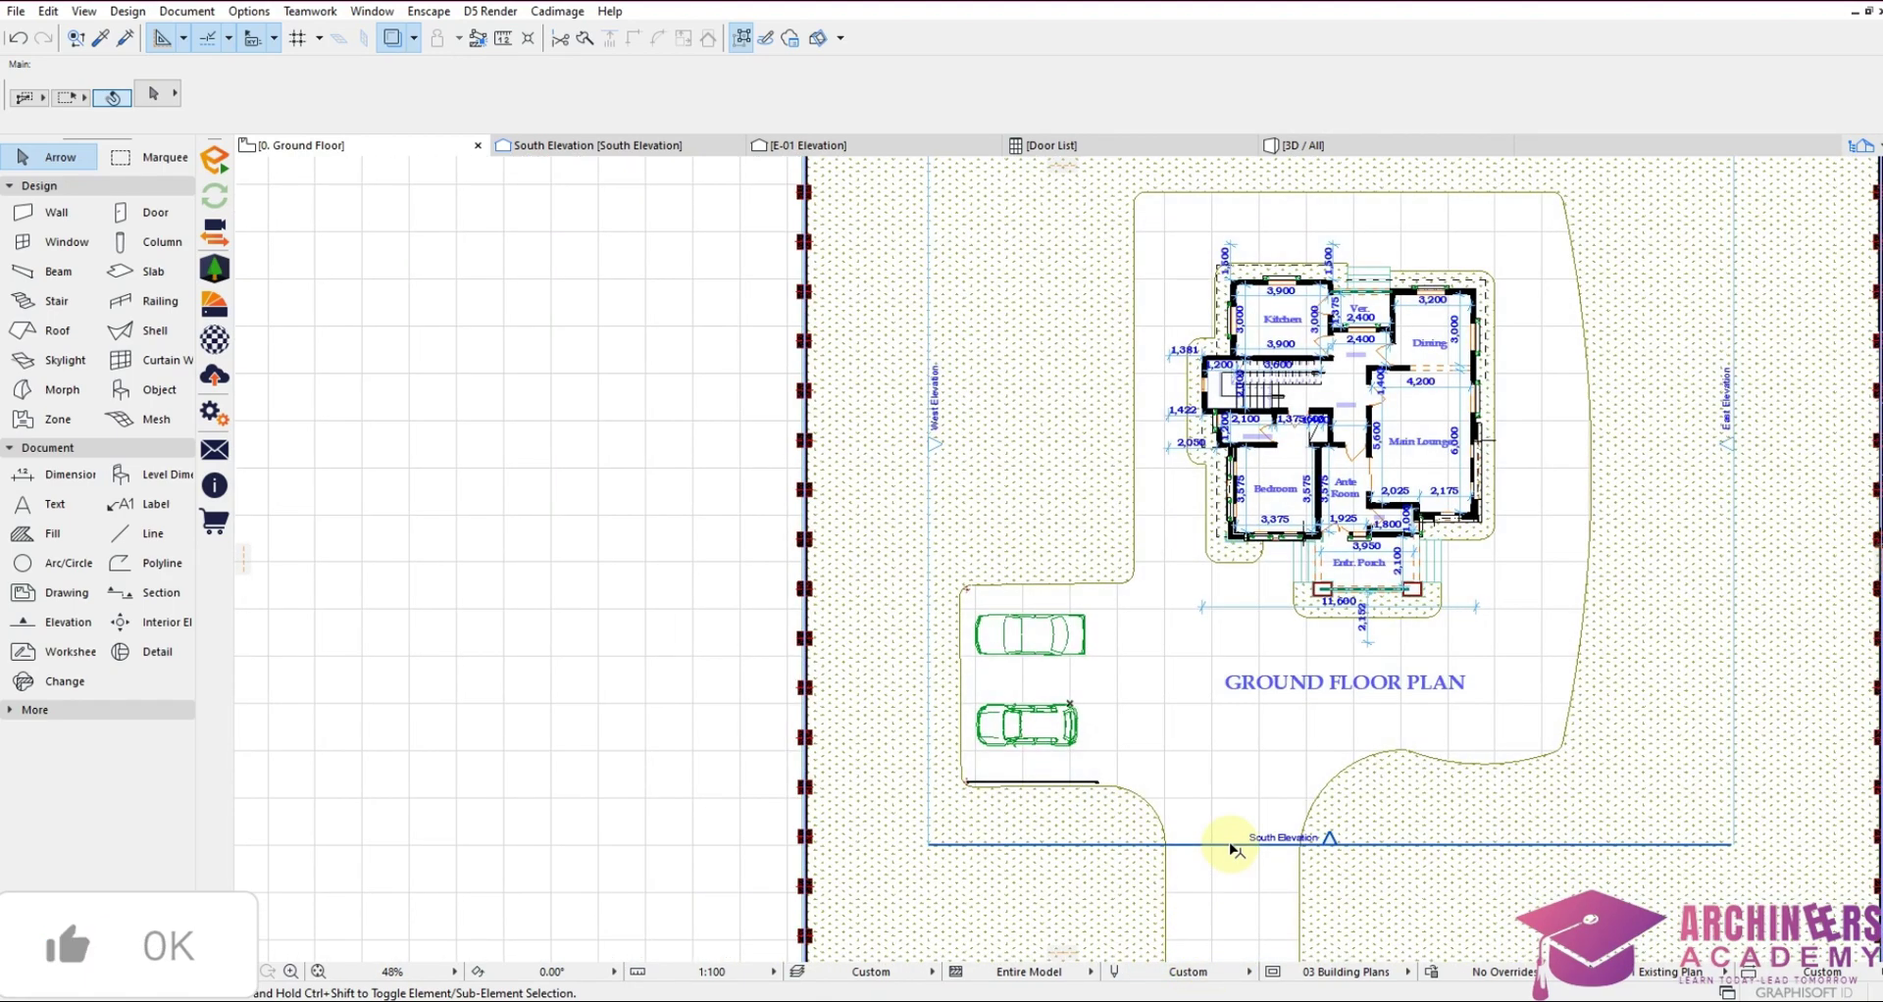
Select the South Elevation marker on the floor plan and open the South Elevation
click(1231, 846)
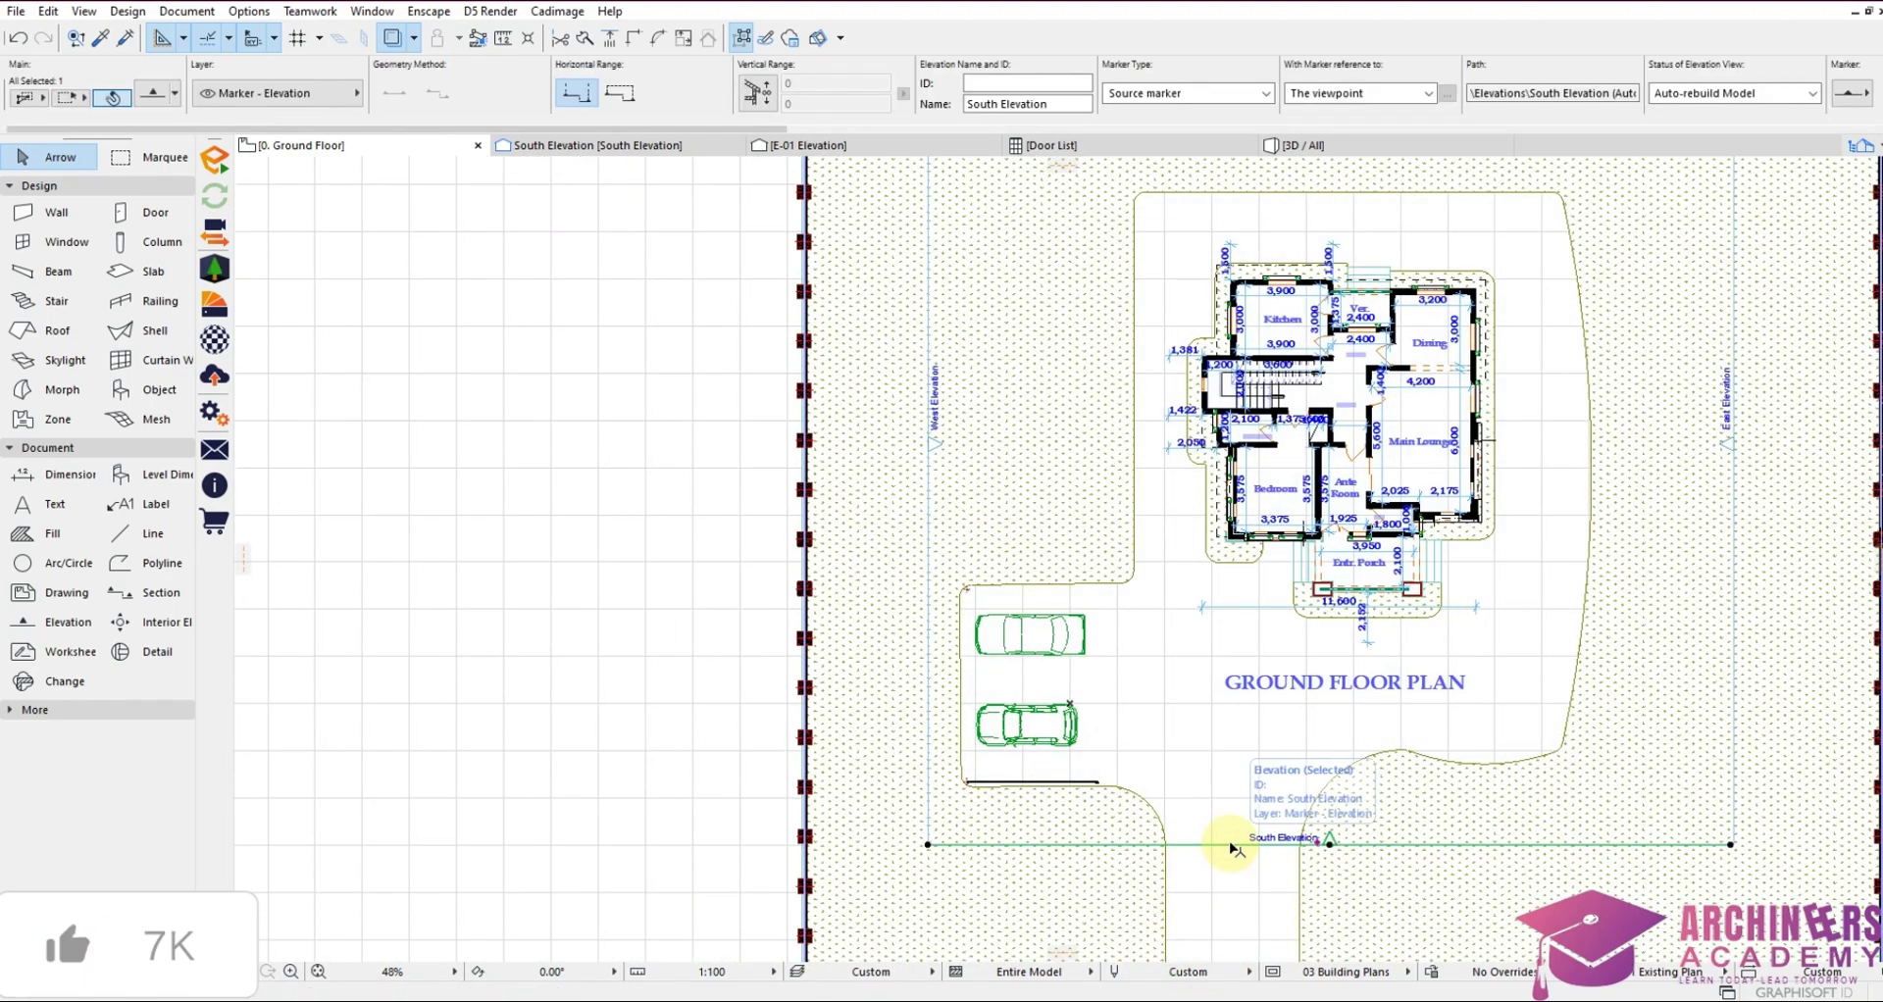
right_click(1231, 845)
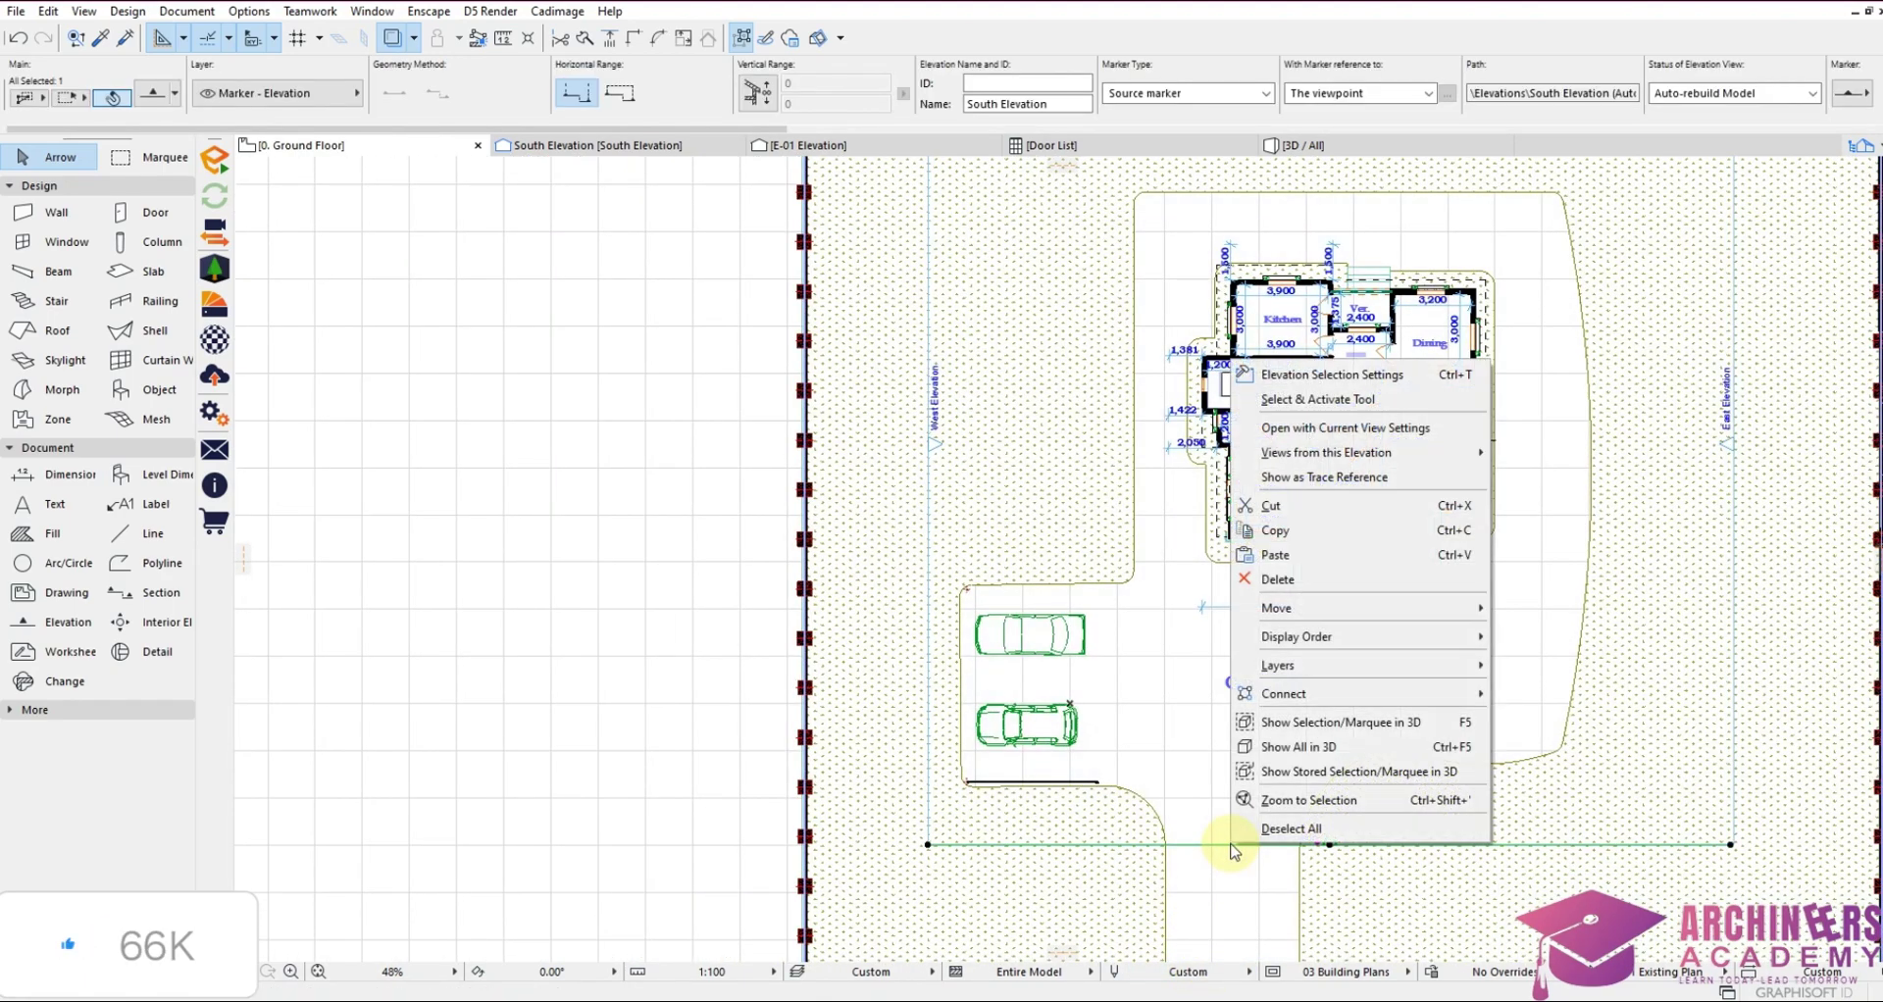
click(620, 152)
click(620, 152)
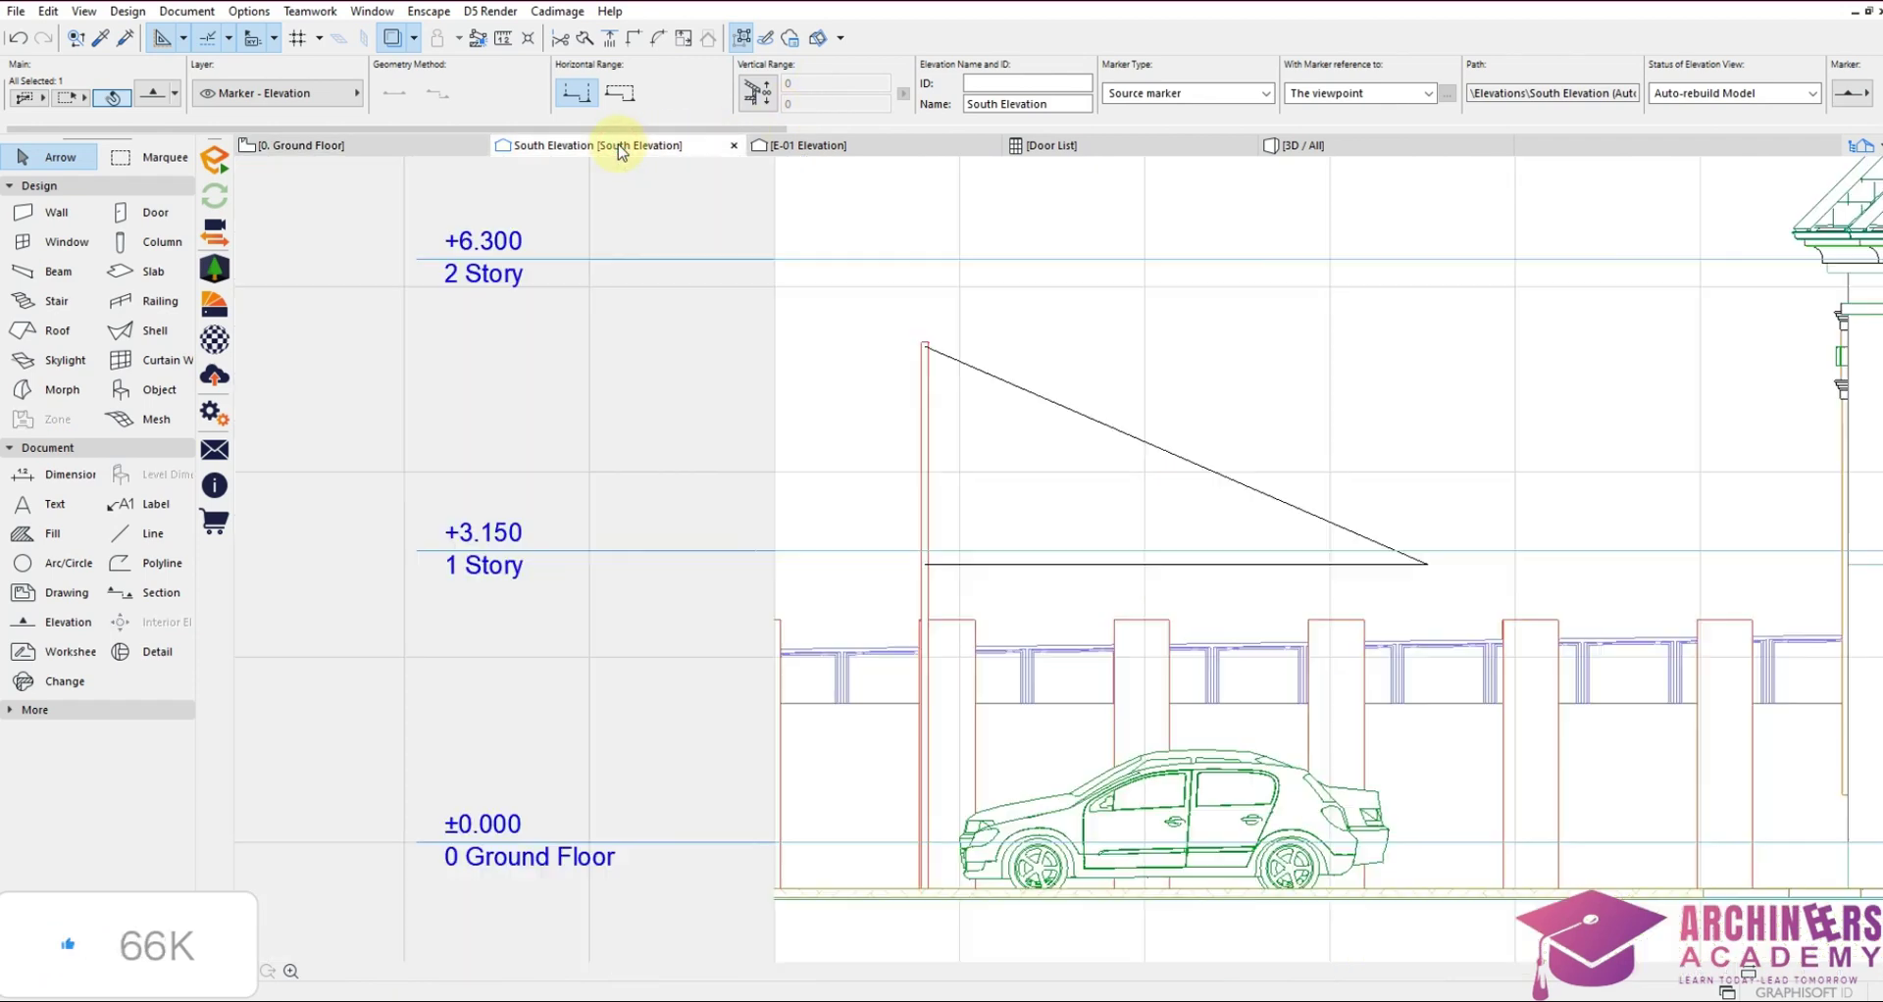
Lower the truss vertically to the drawn guide lines so it meets the column's inner face, and check its upper end
scroll(1088, 452, down, 6)
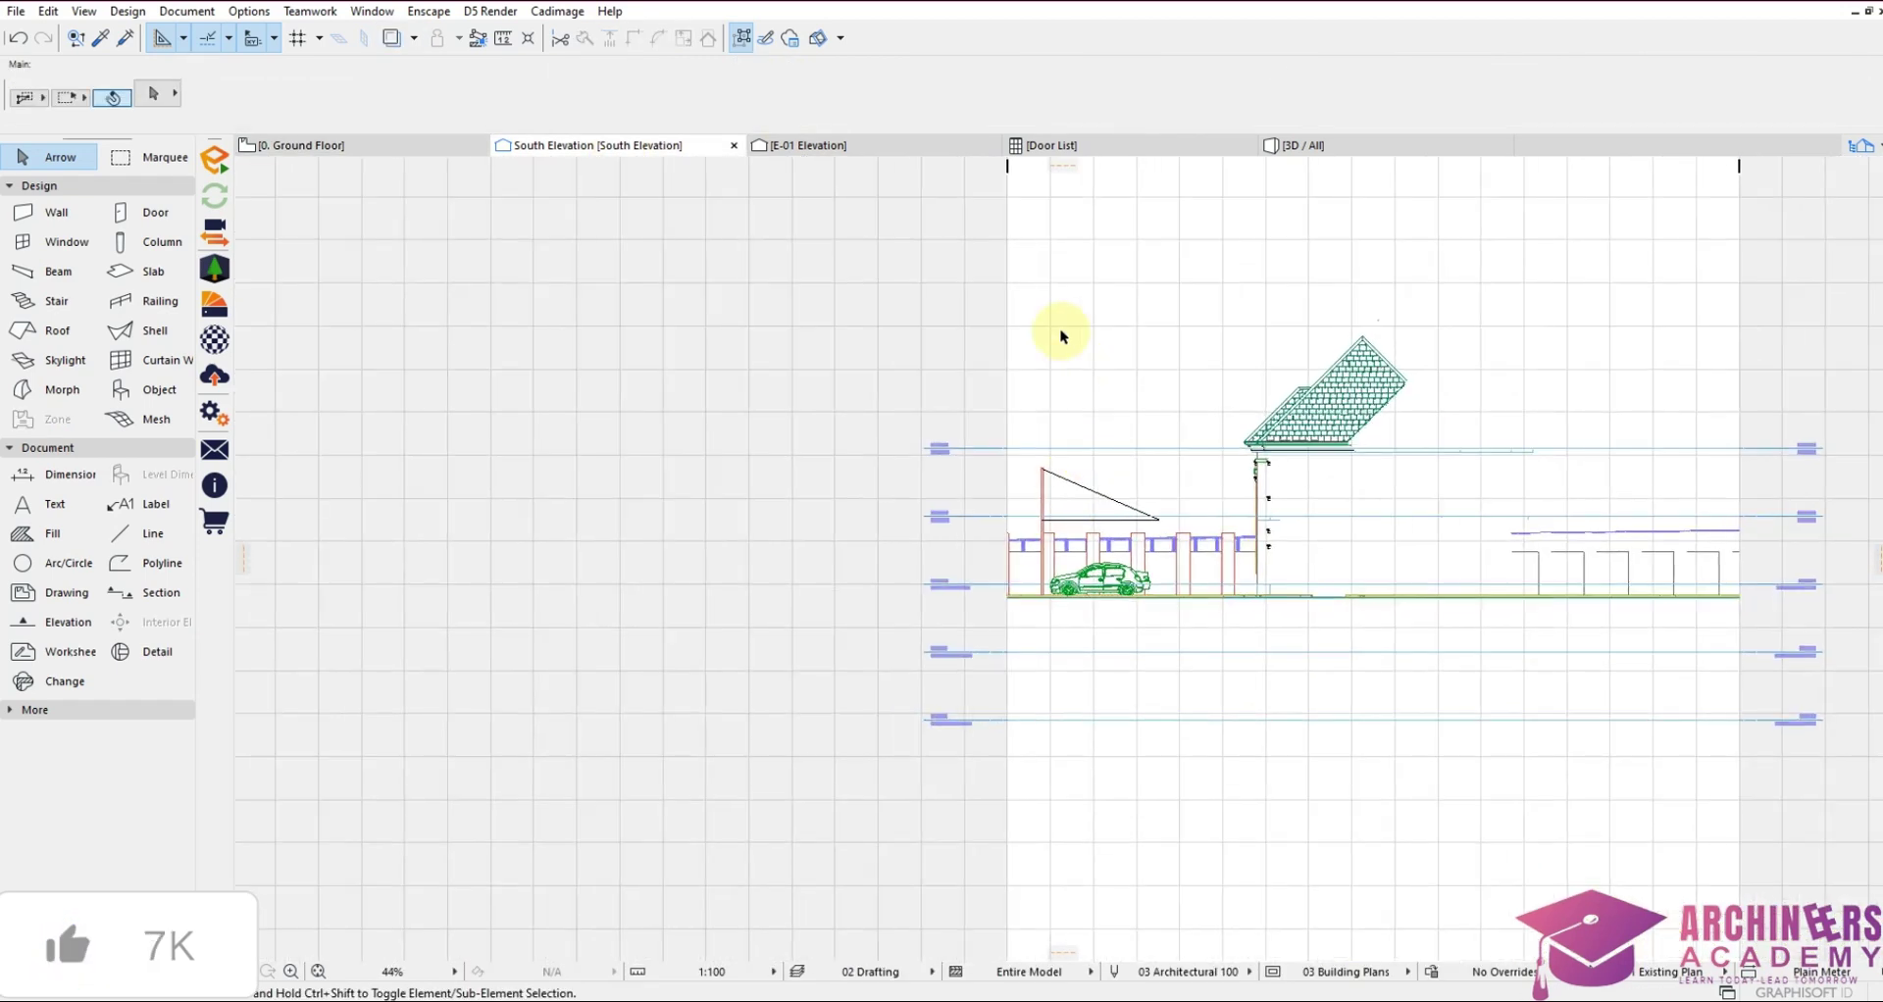
click(1050, 330)
scroll(1045, 412, up, 3)
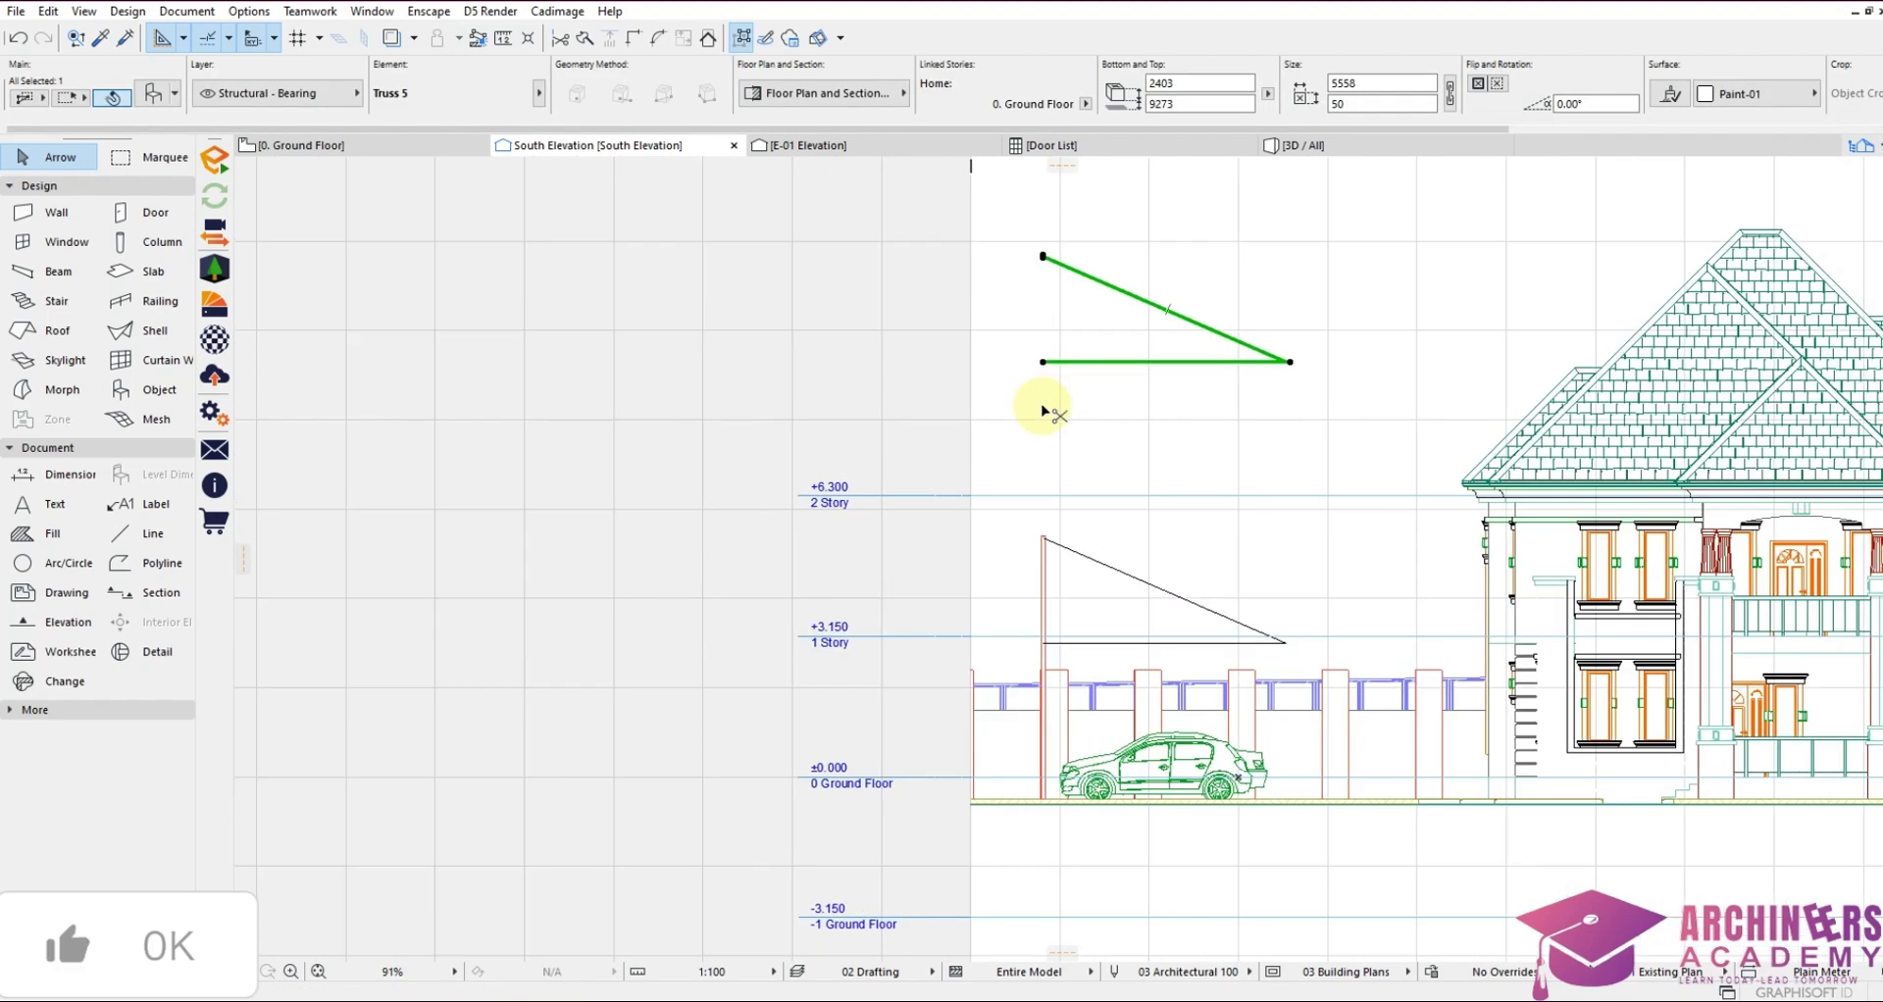
click(1043, 362)
scroll(1030, 490, up, 8)
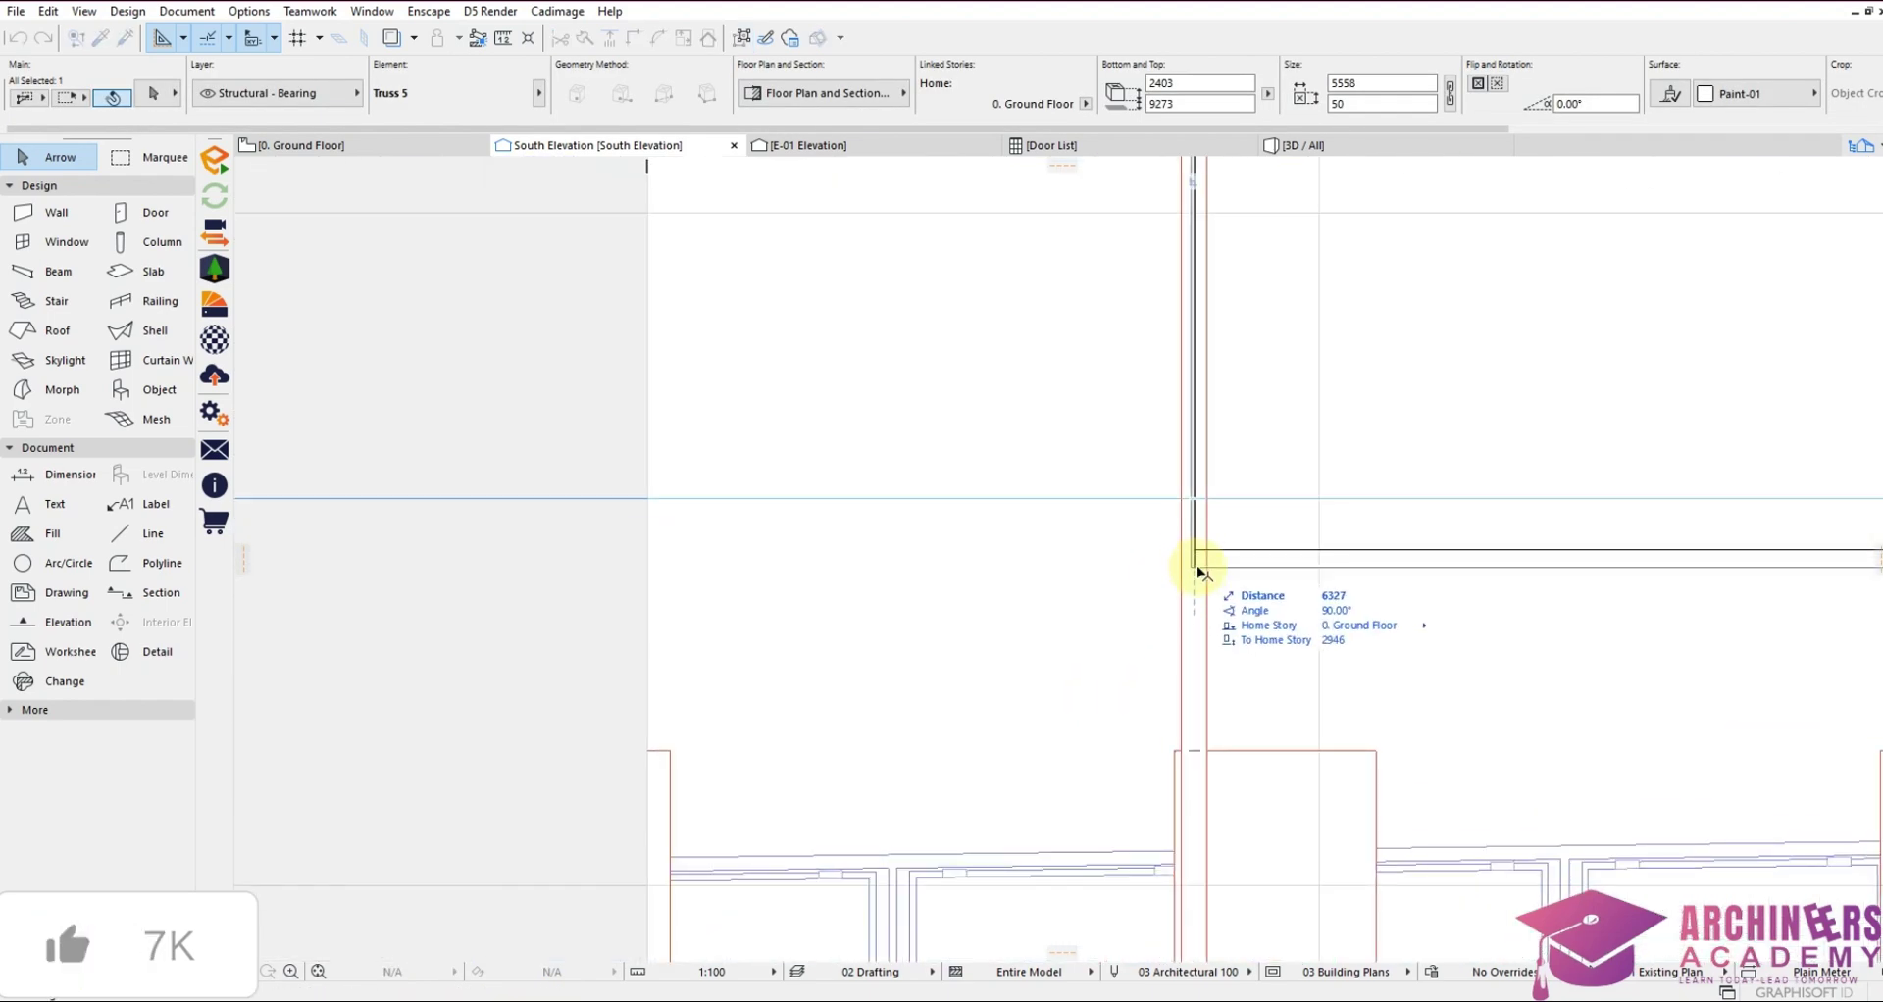
click(1206, 568)
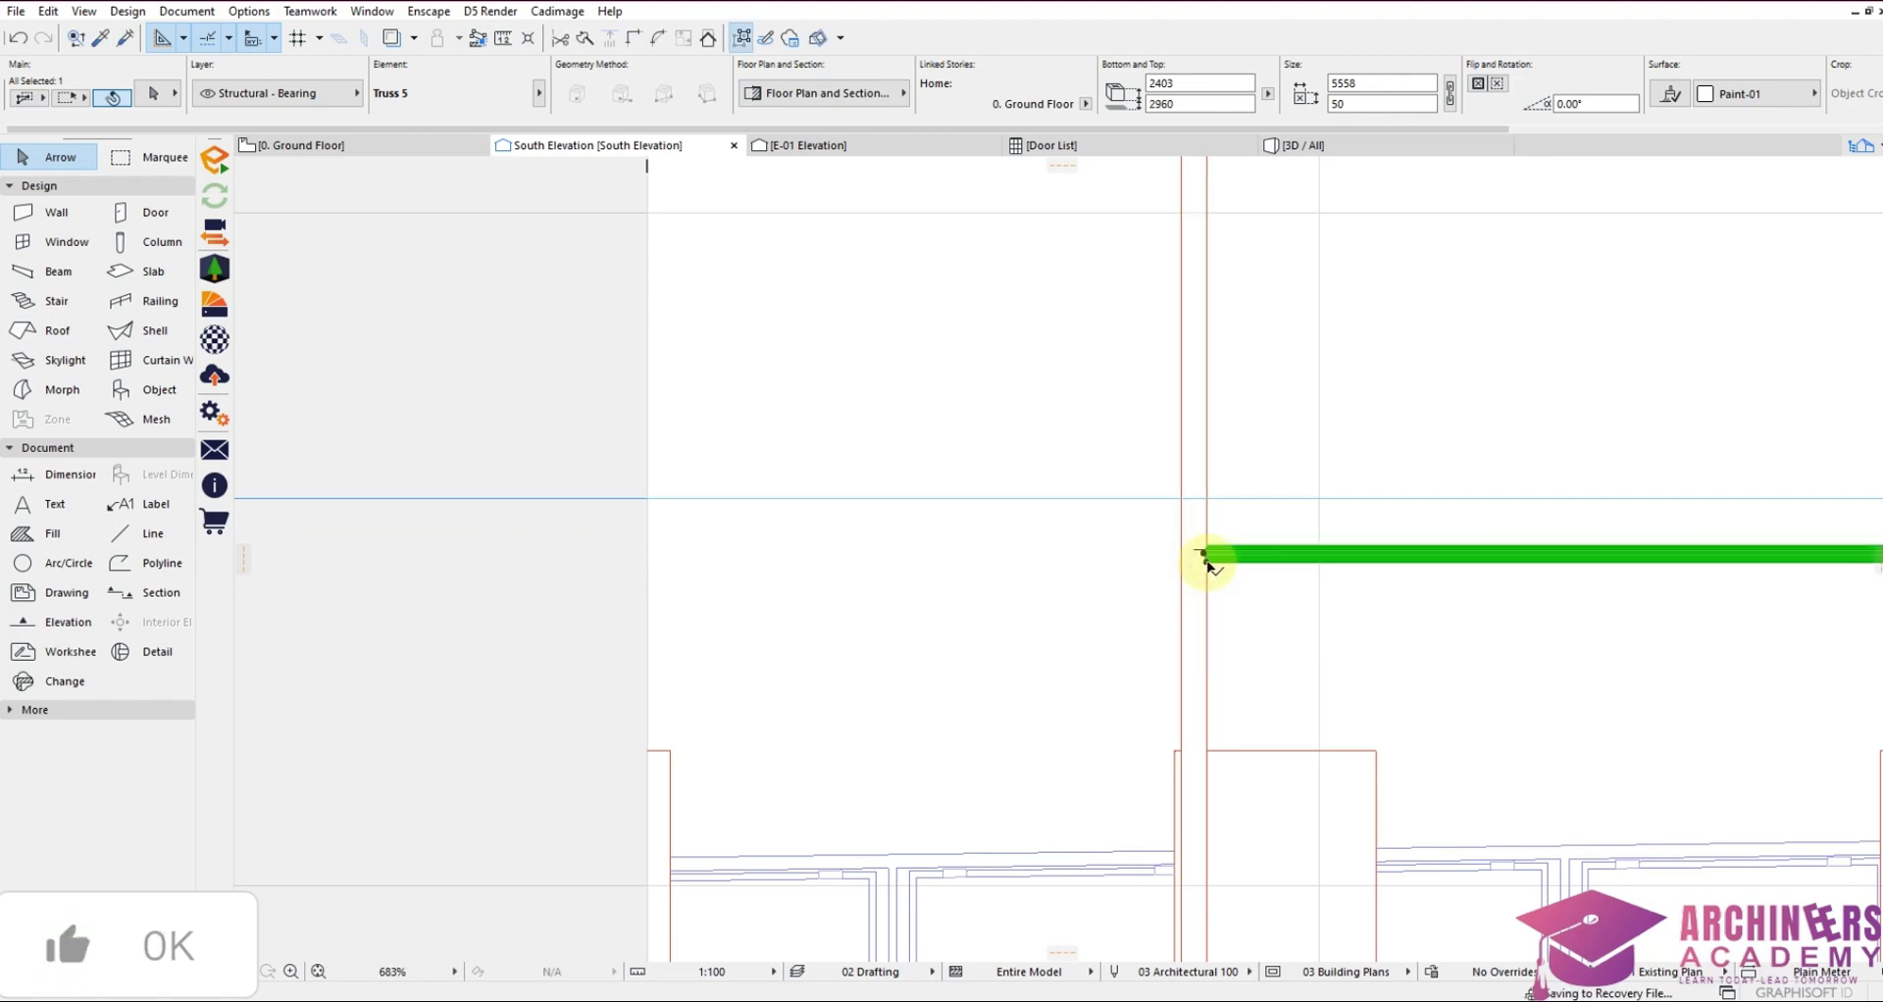
scroll(1127, 601, down, 4)
scroll(1157, 263, up, 10)
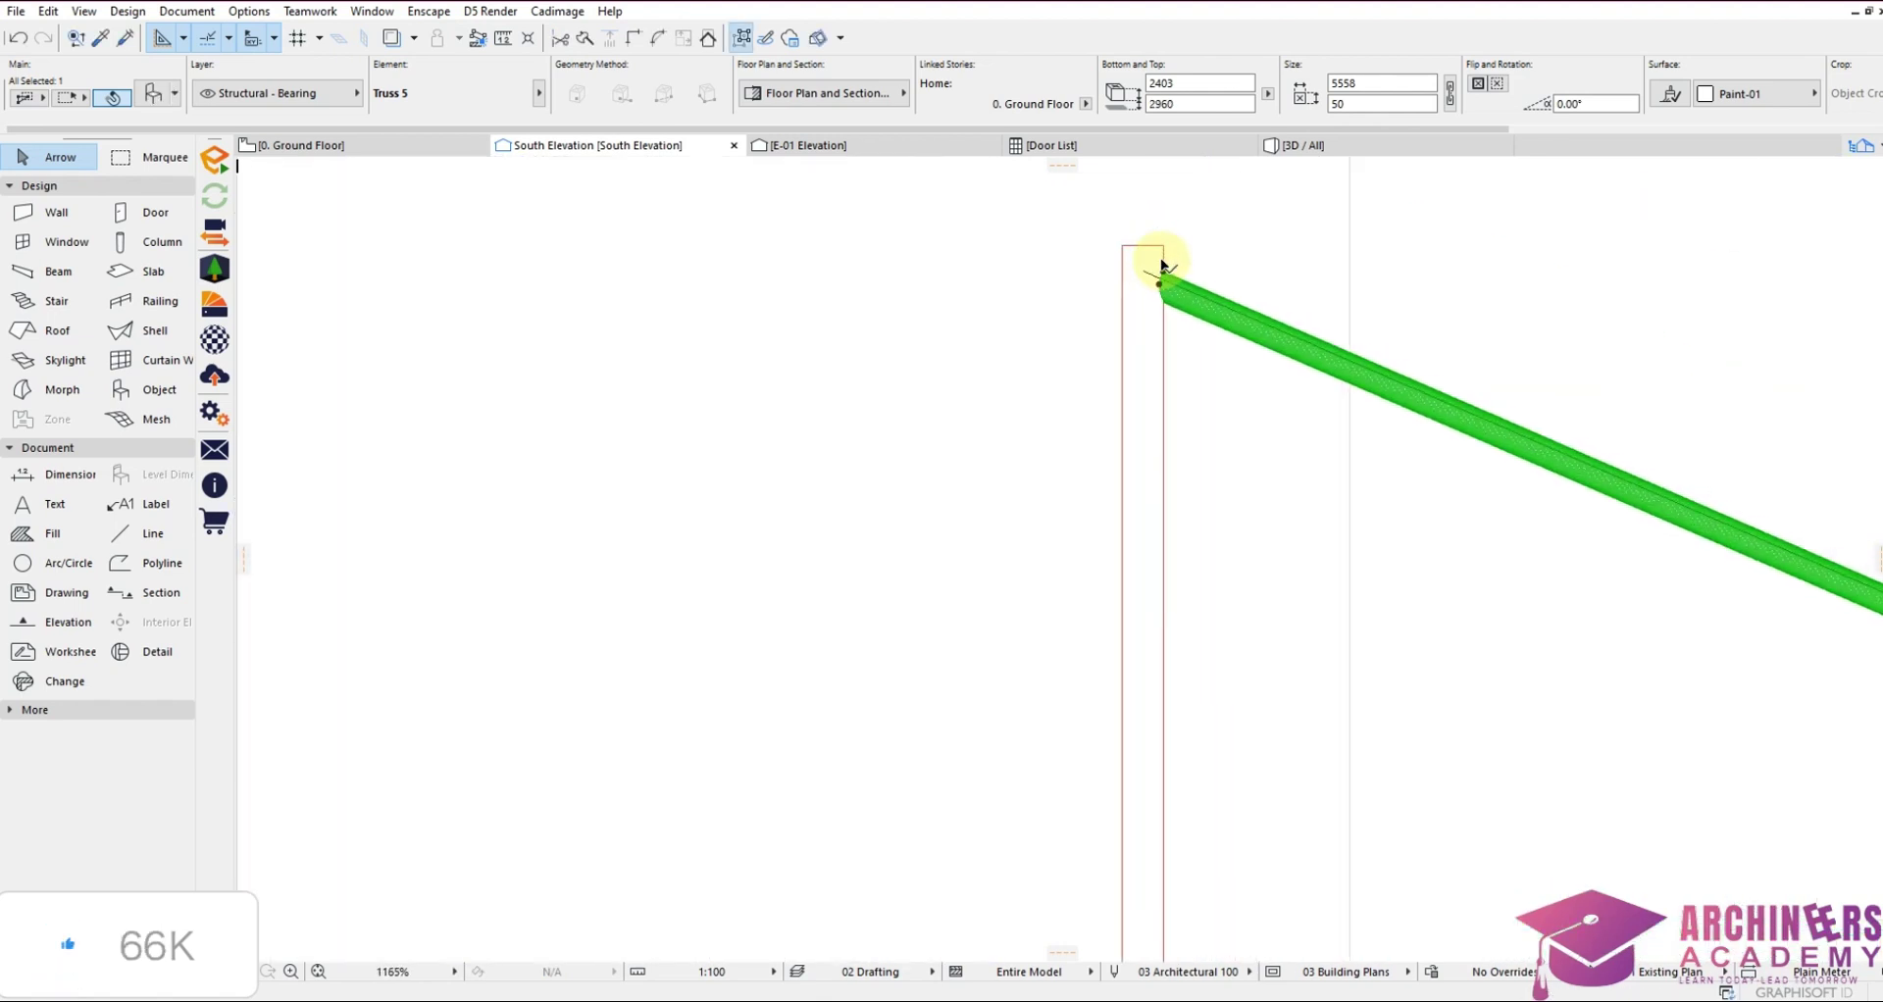
Raise the truss slightly in the South Elevation so the upper end of its sloping member meets the column's inner face
click(1169, 287)
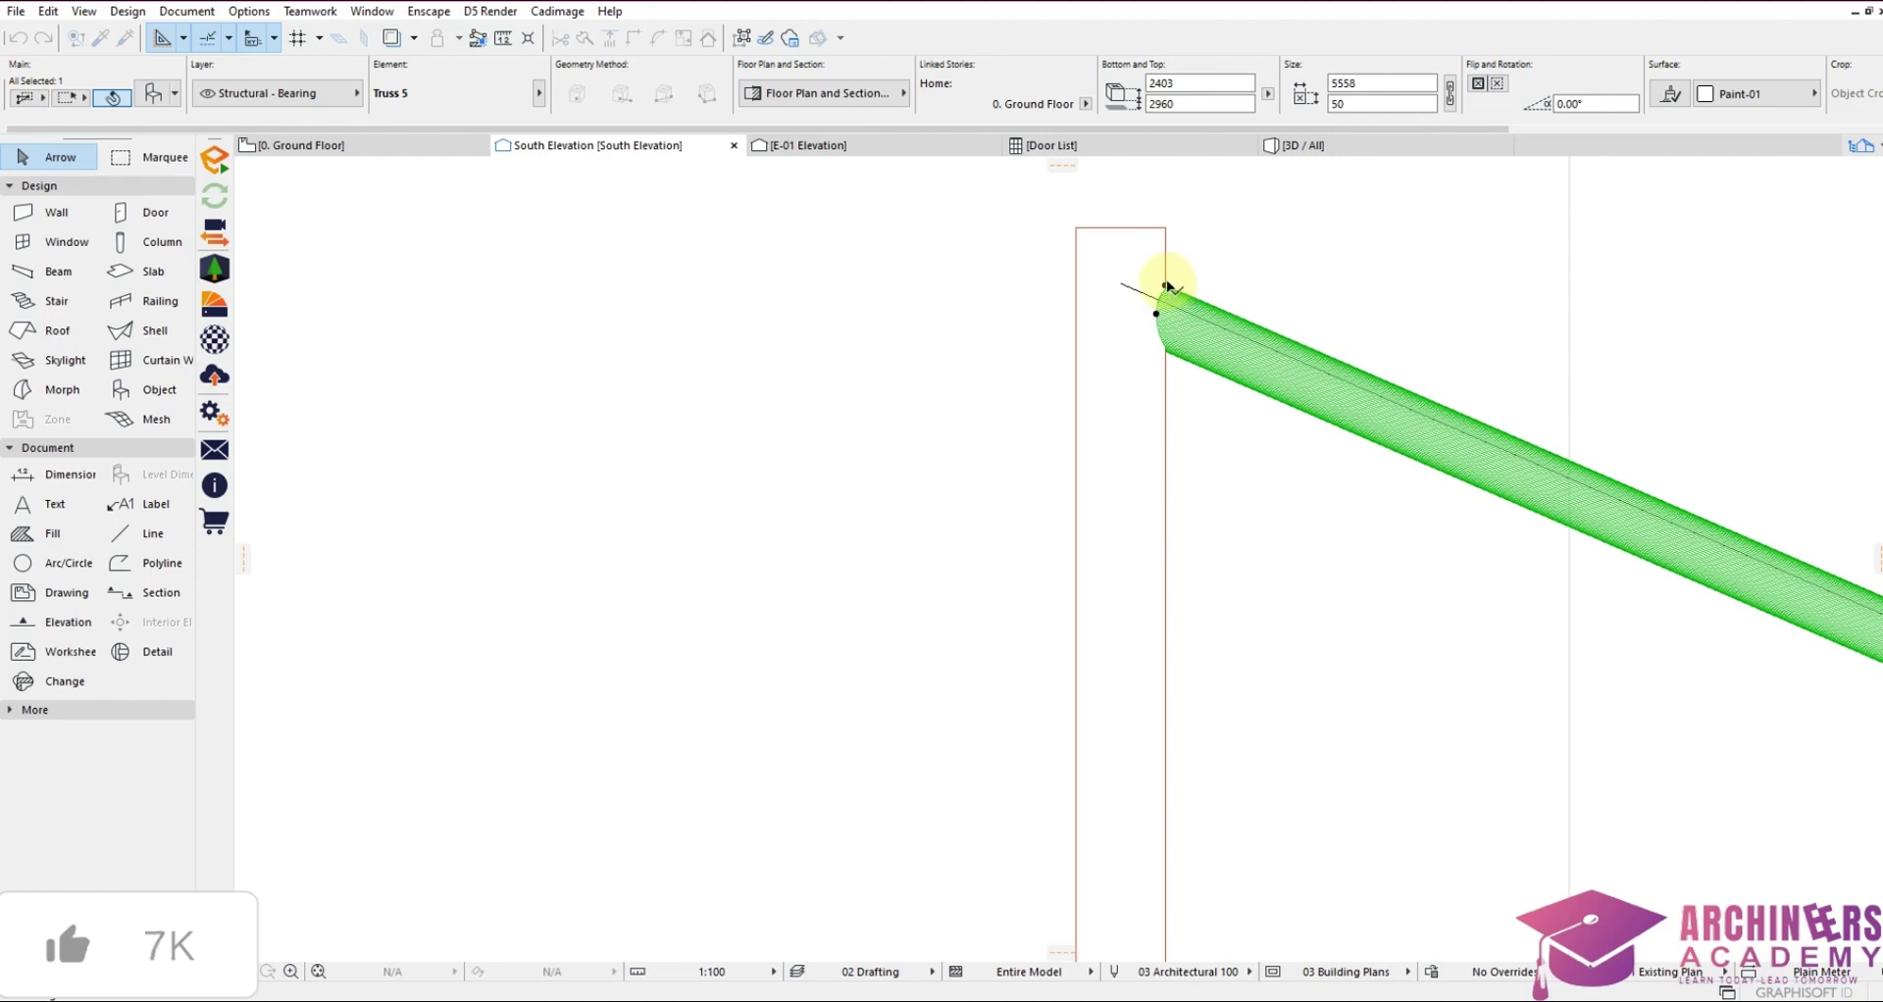
click(1165, 263)
scroll(1157, 270, down, 3)
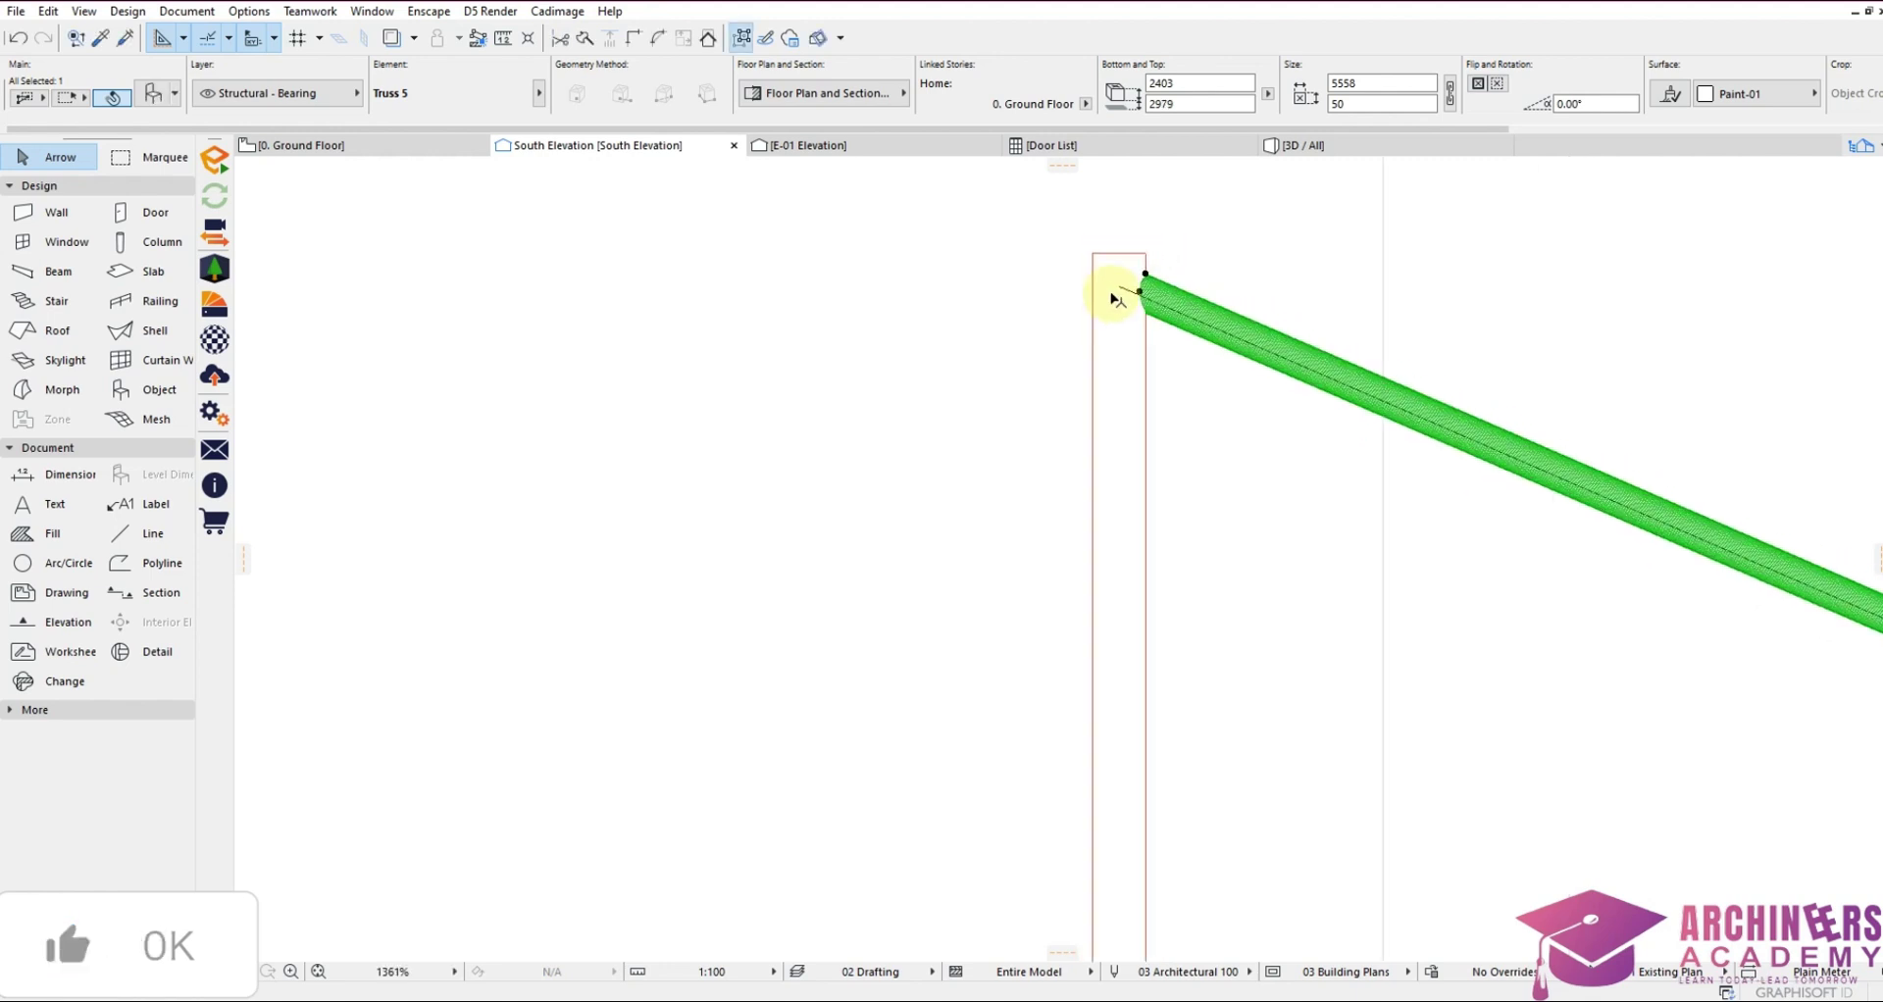
scroll(1118, 294, down, 9)
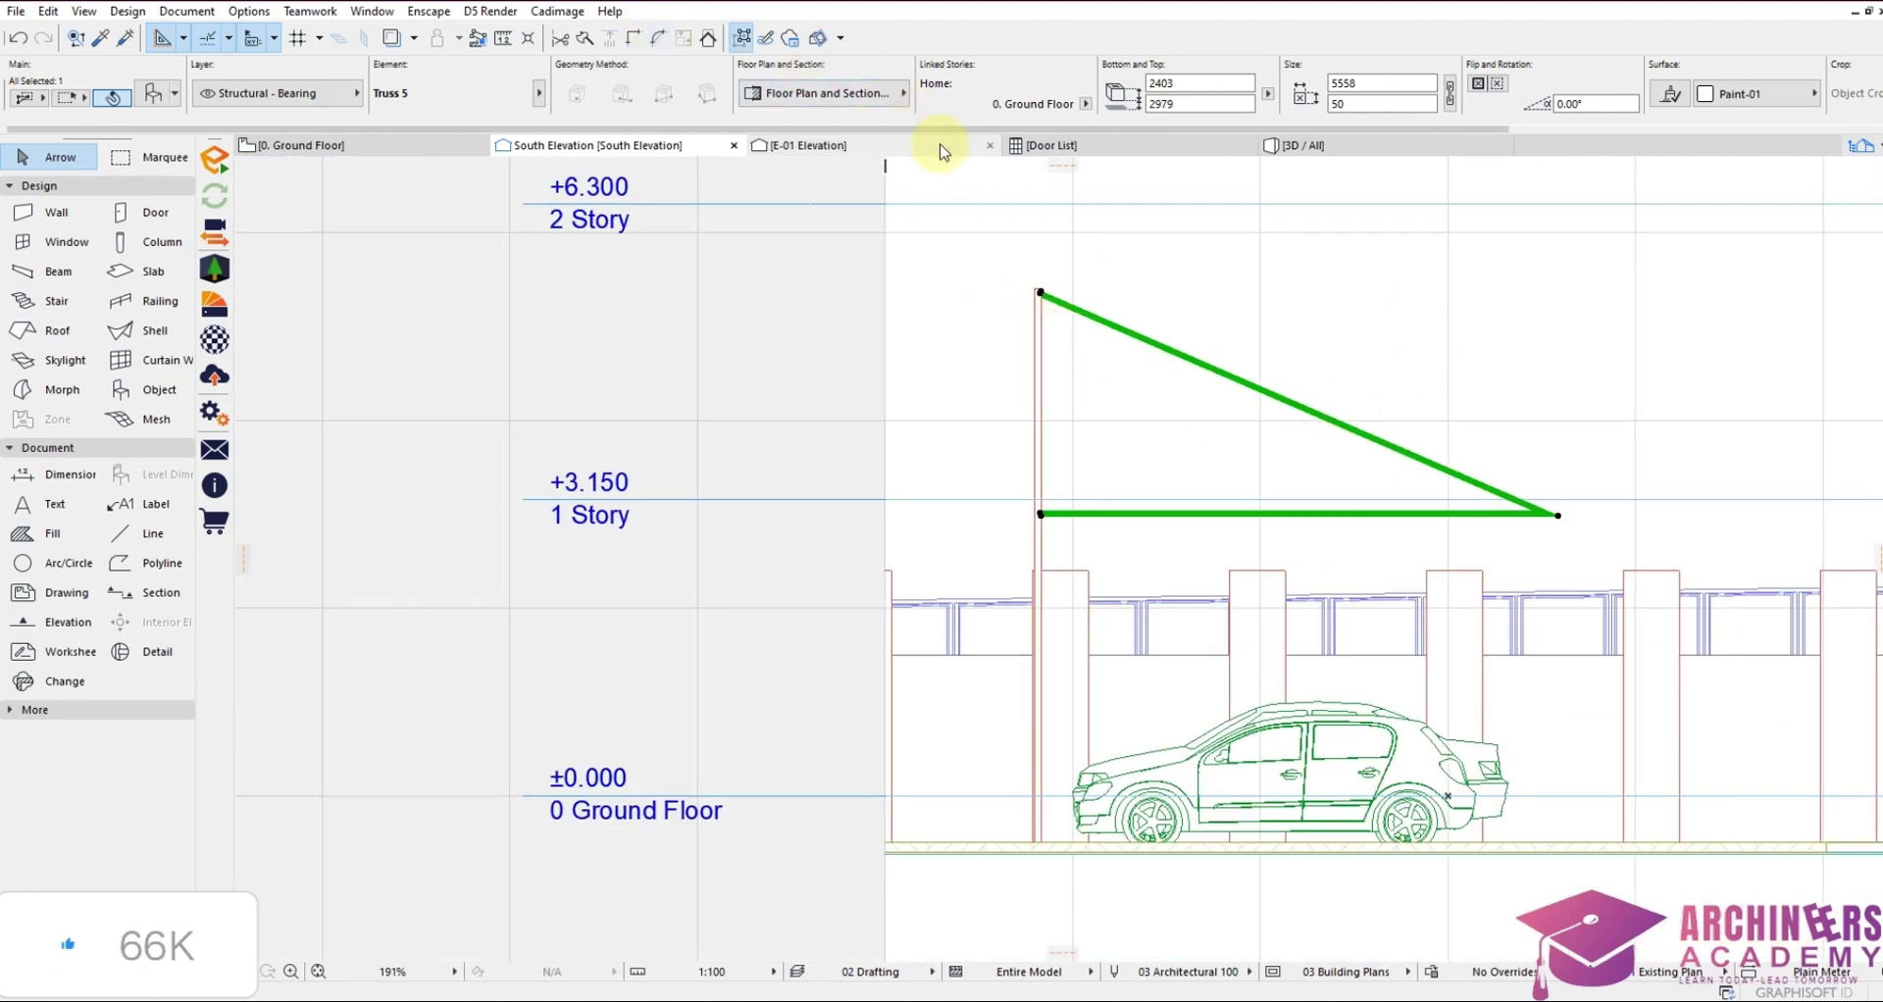
On the ground floor plan, copy the adjusted truss from its column to the centre of the other column, and check both trusses in 3D
click(351, 146)
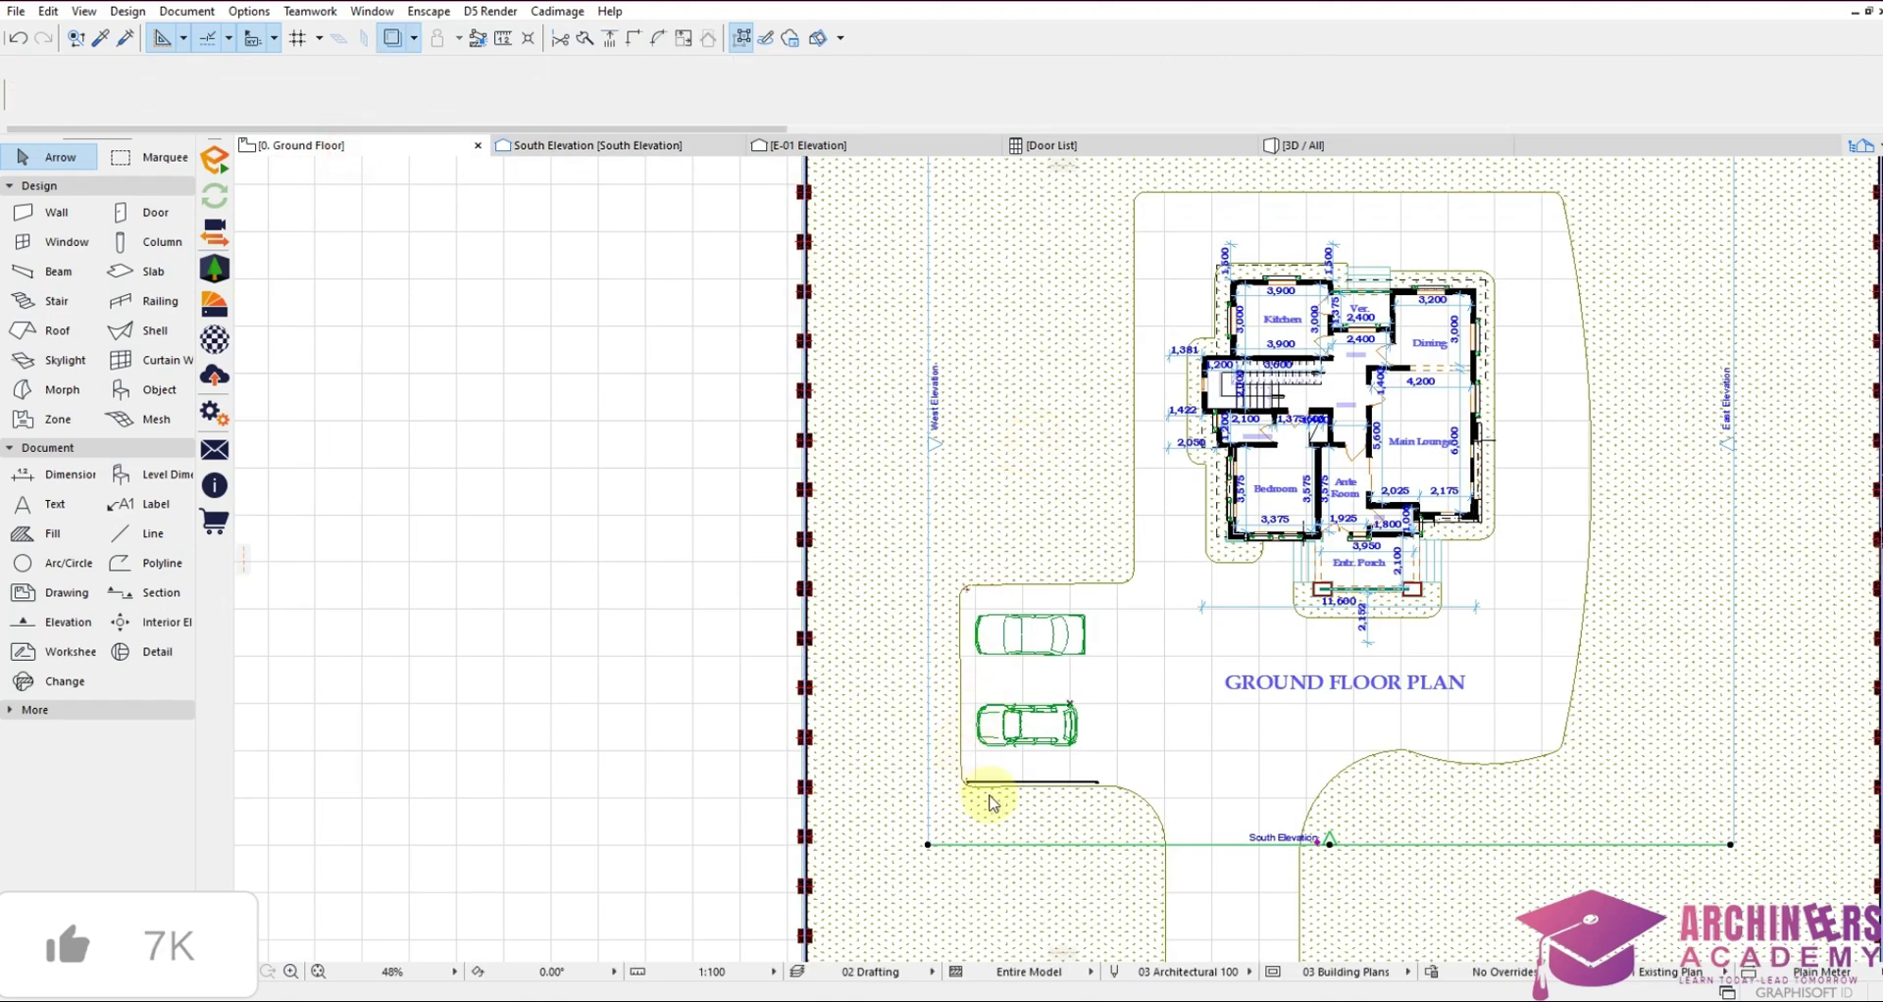
scroll(1022, 788, up, 8)
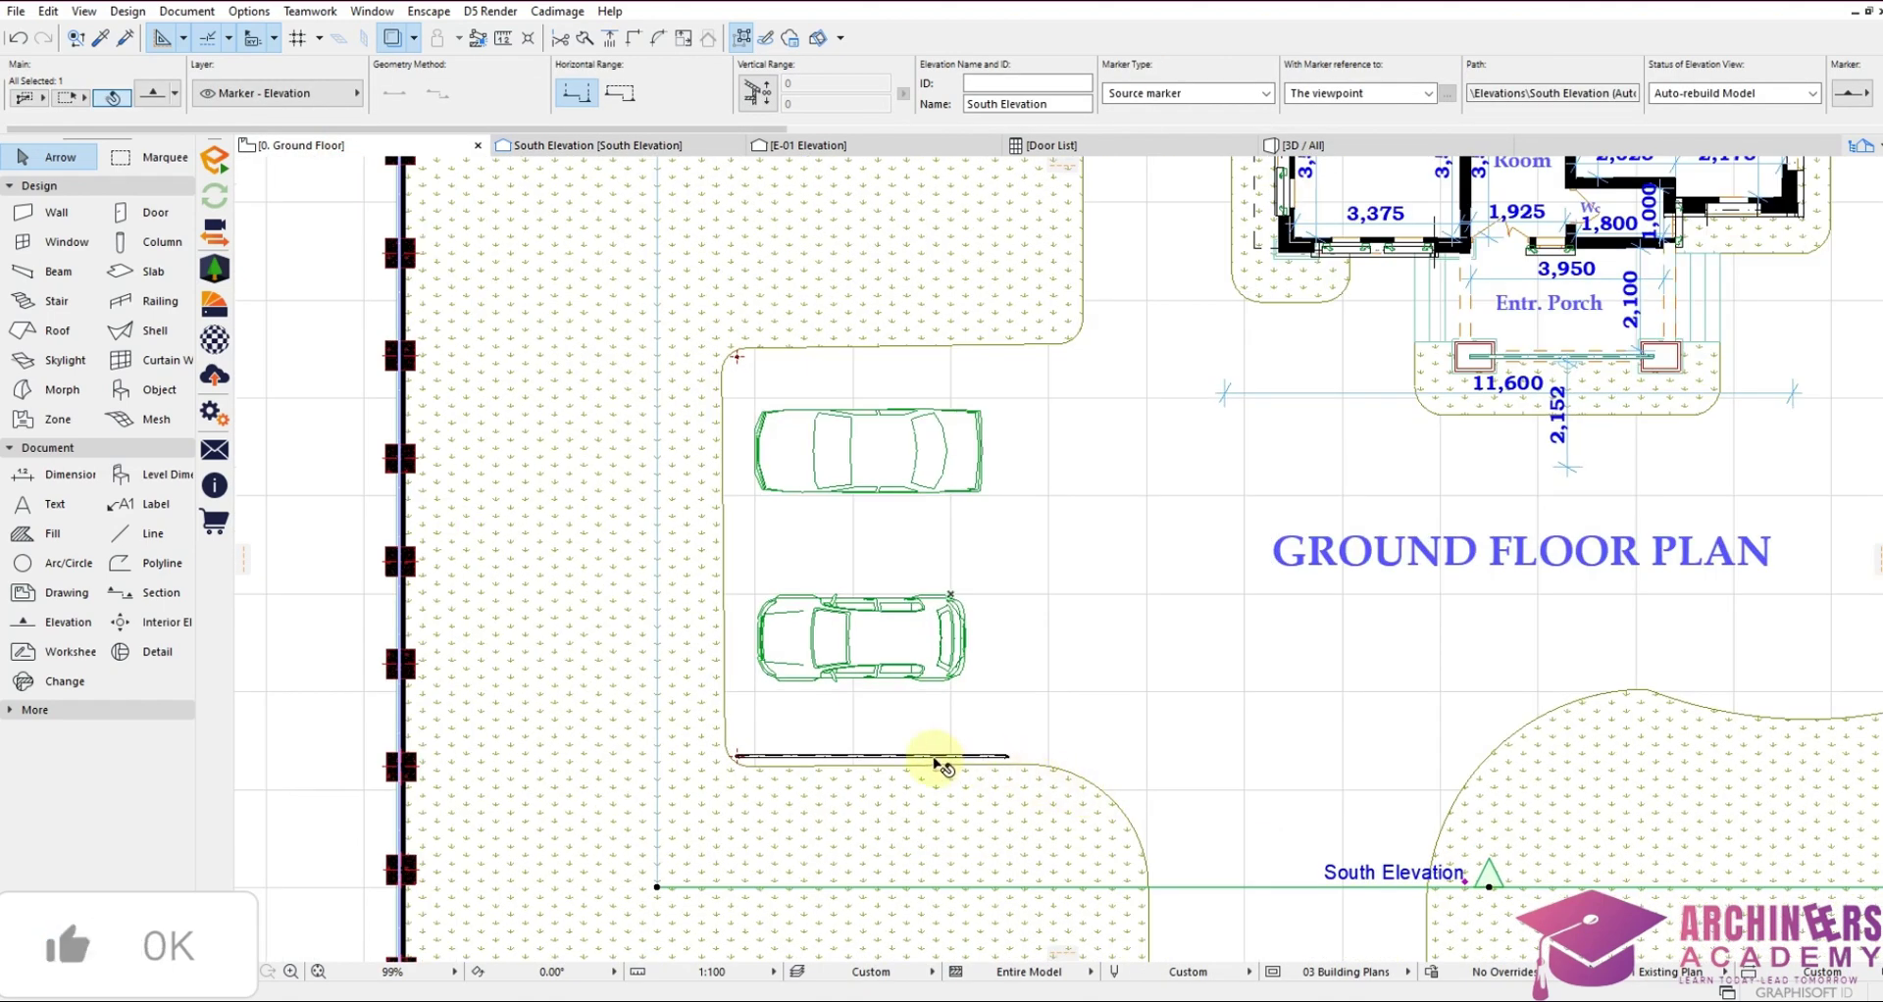
click(1196, 745)
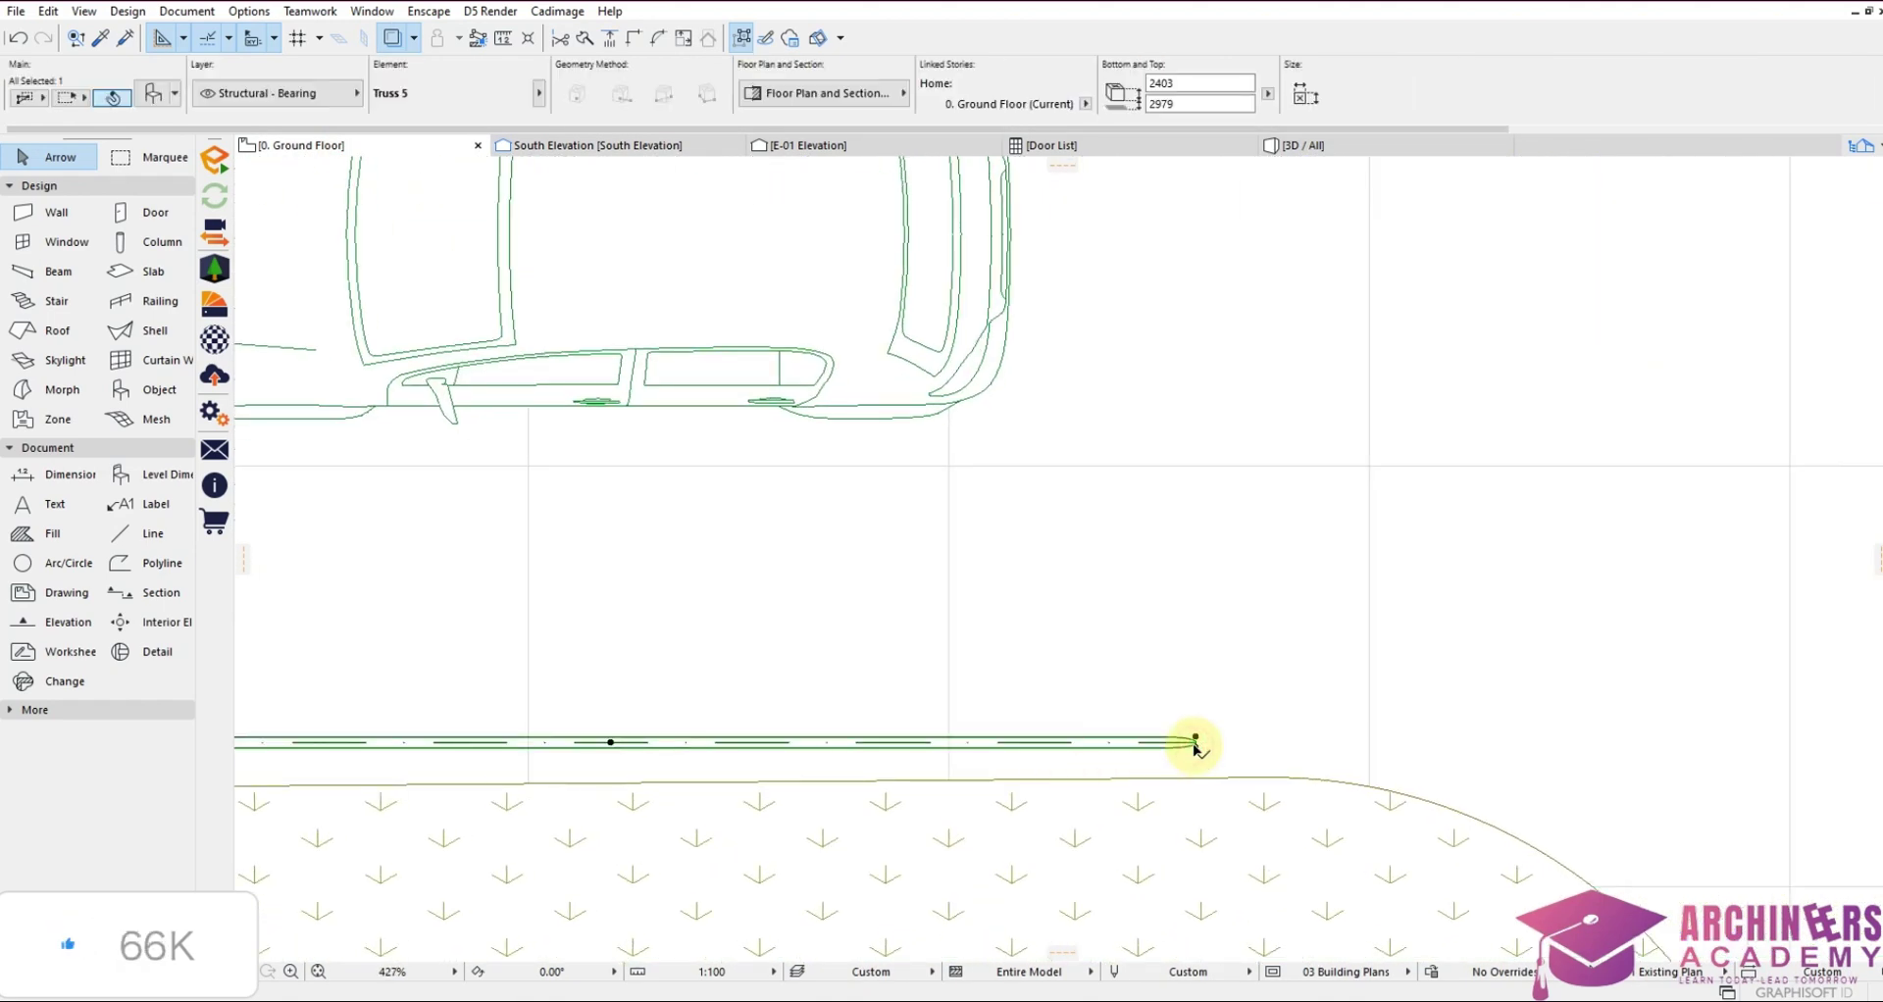
scroll(1236, 736, down, 5)
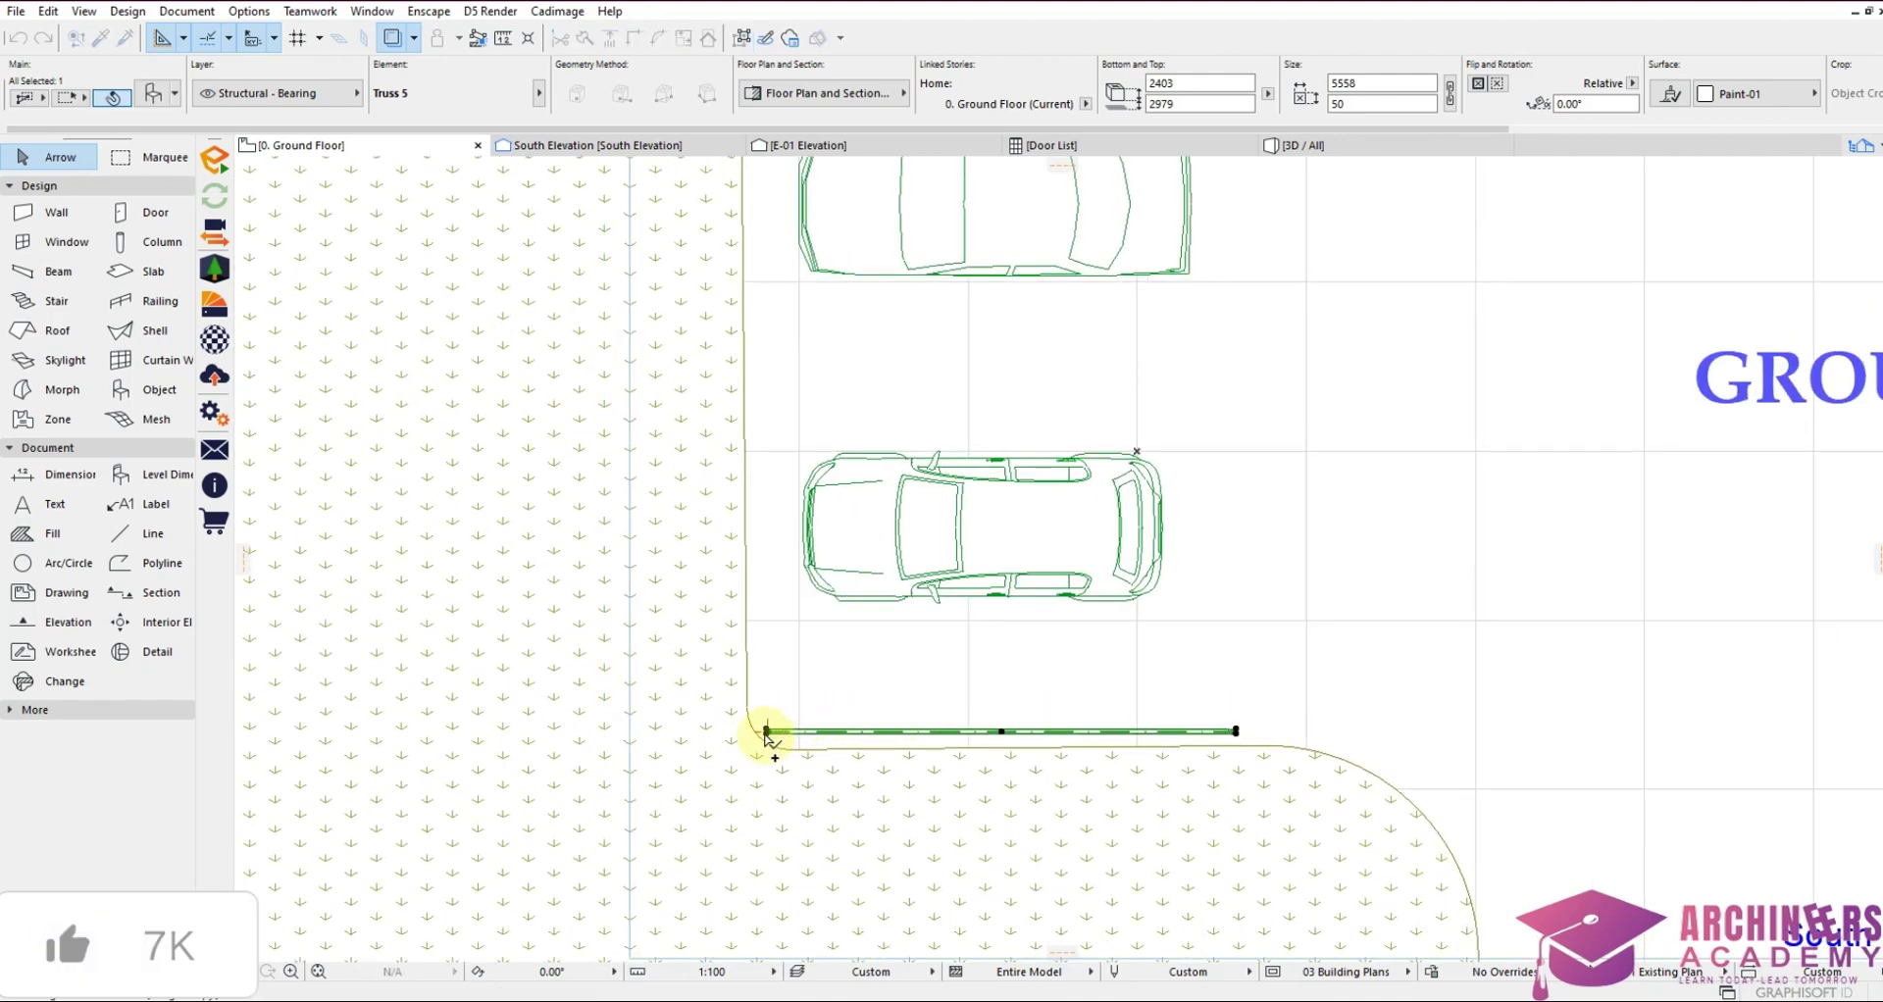
scroll(761, 285, up, 6)
scroll(824, 376, up, 2)
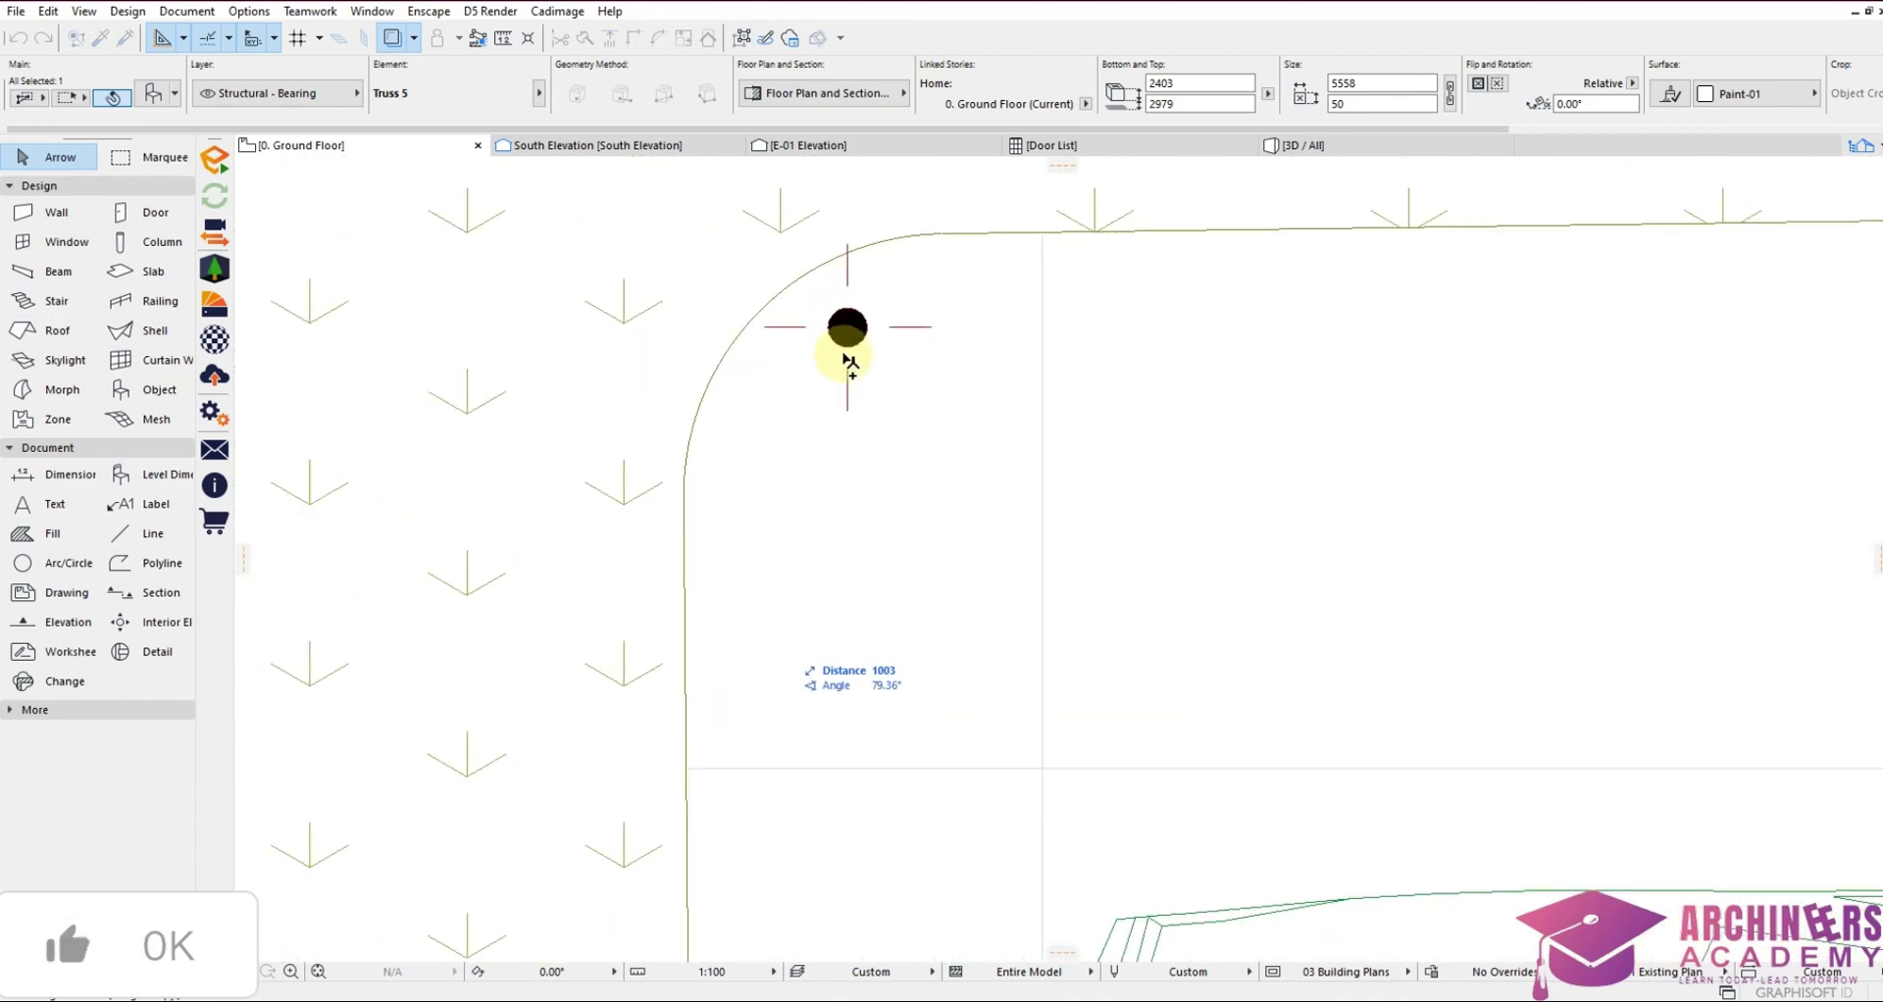
click(837, 355)
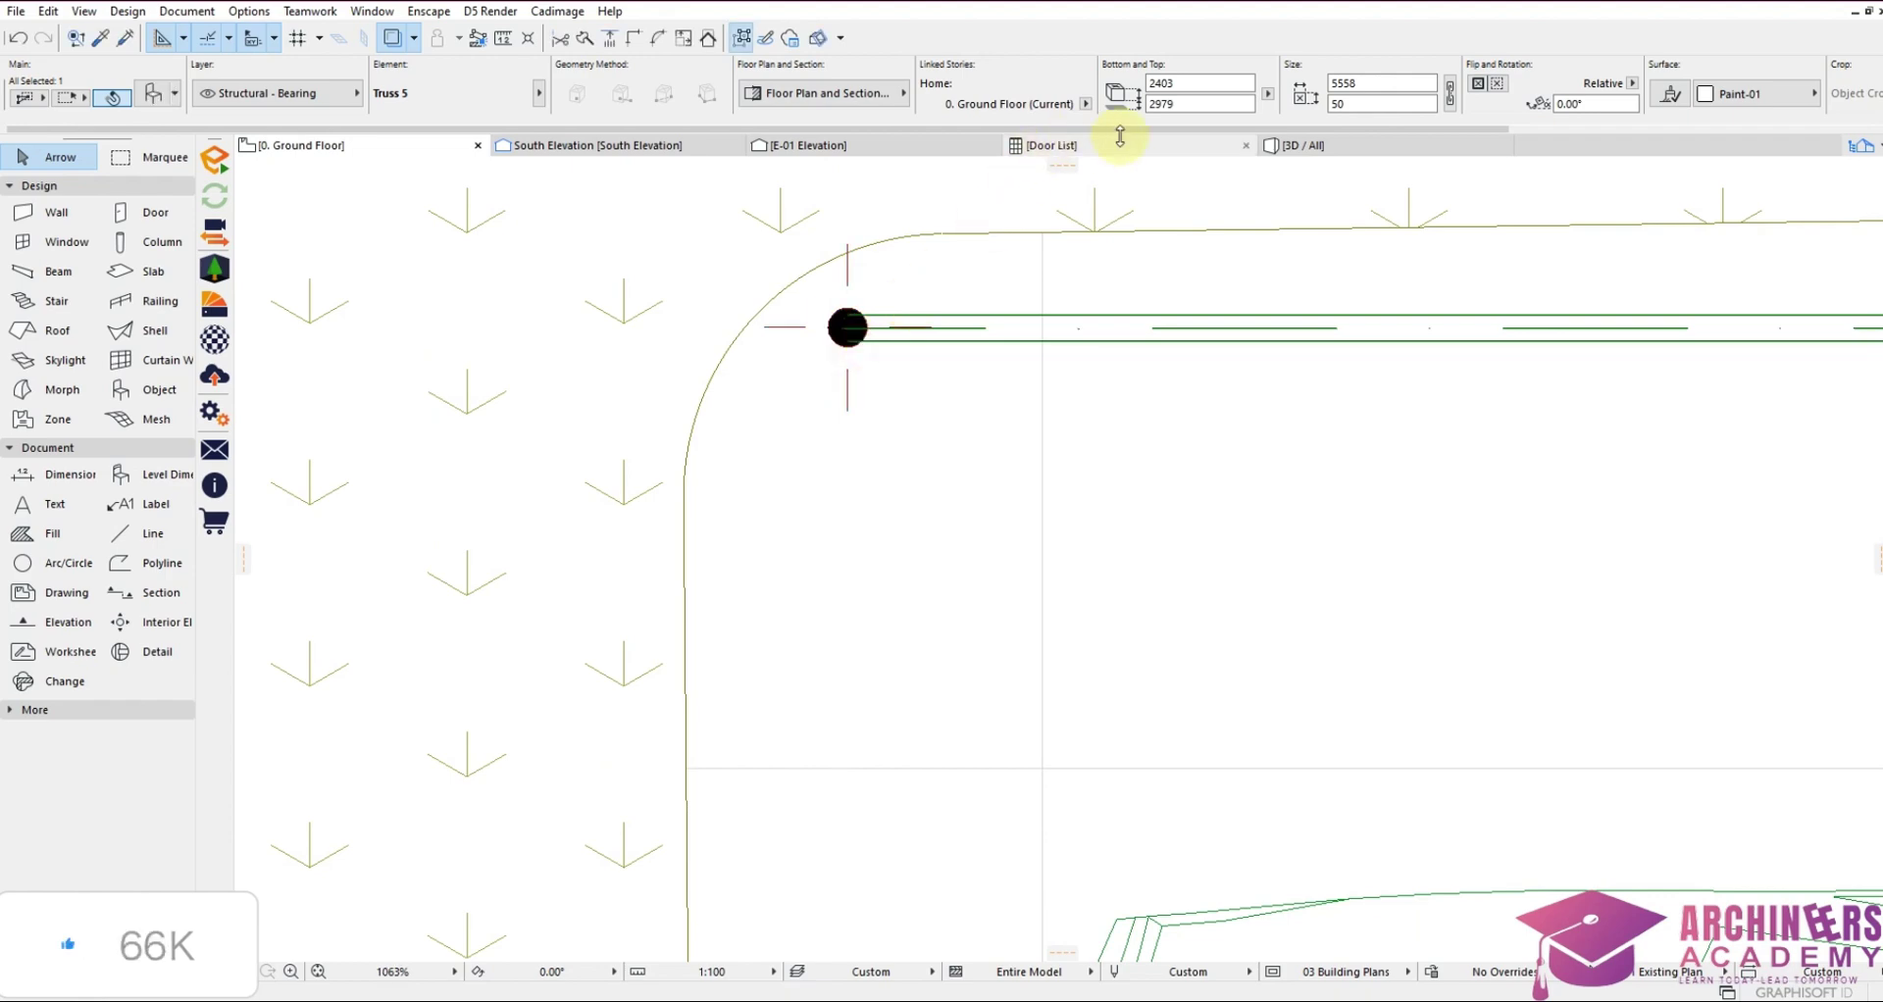
click(1293, 145)
drag(1174, 496, 976, 497)
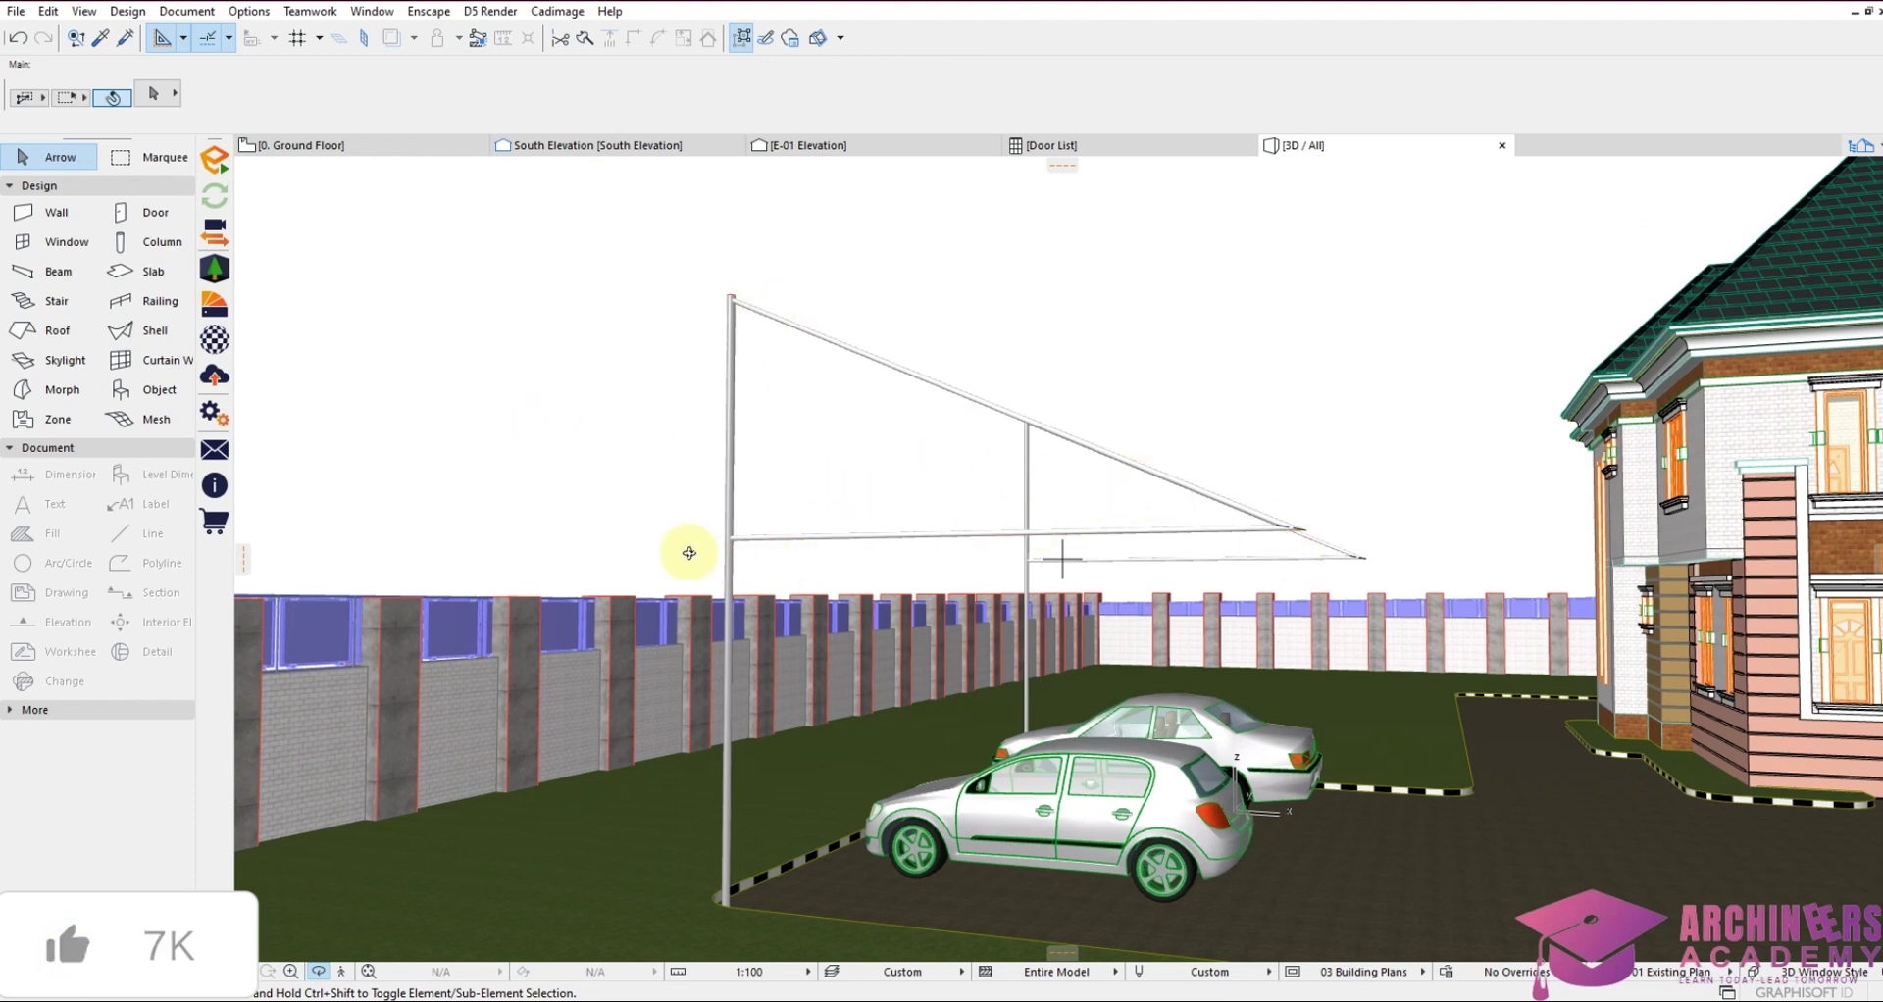
Select the West Elevation marker on the ground floor plan and open the West Elevation view from it
click(342, 155)
click(888, 322)
scroll(895, 309, down, 3)
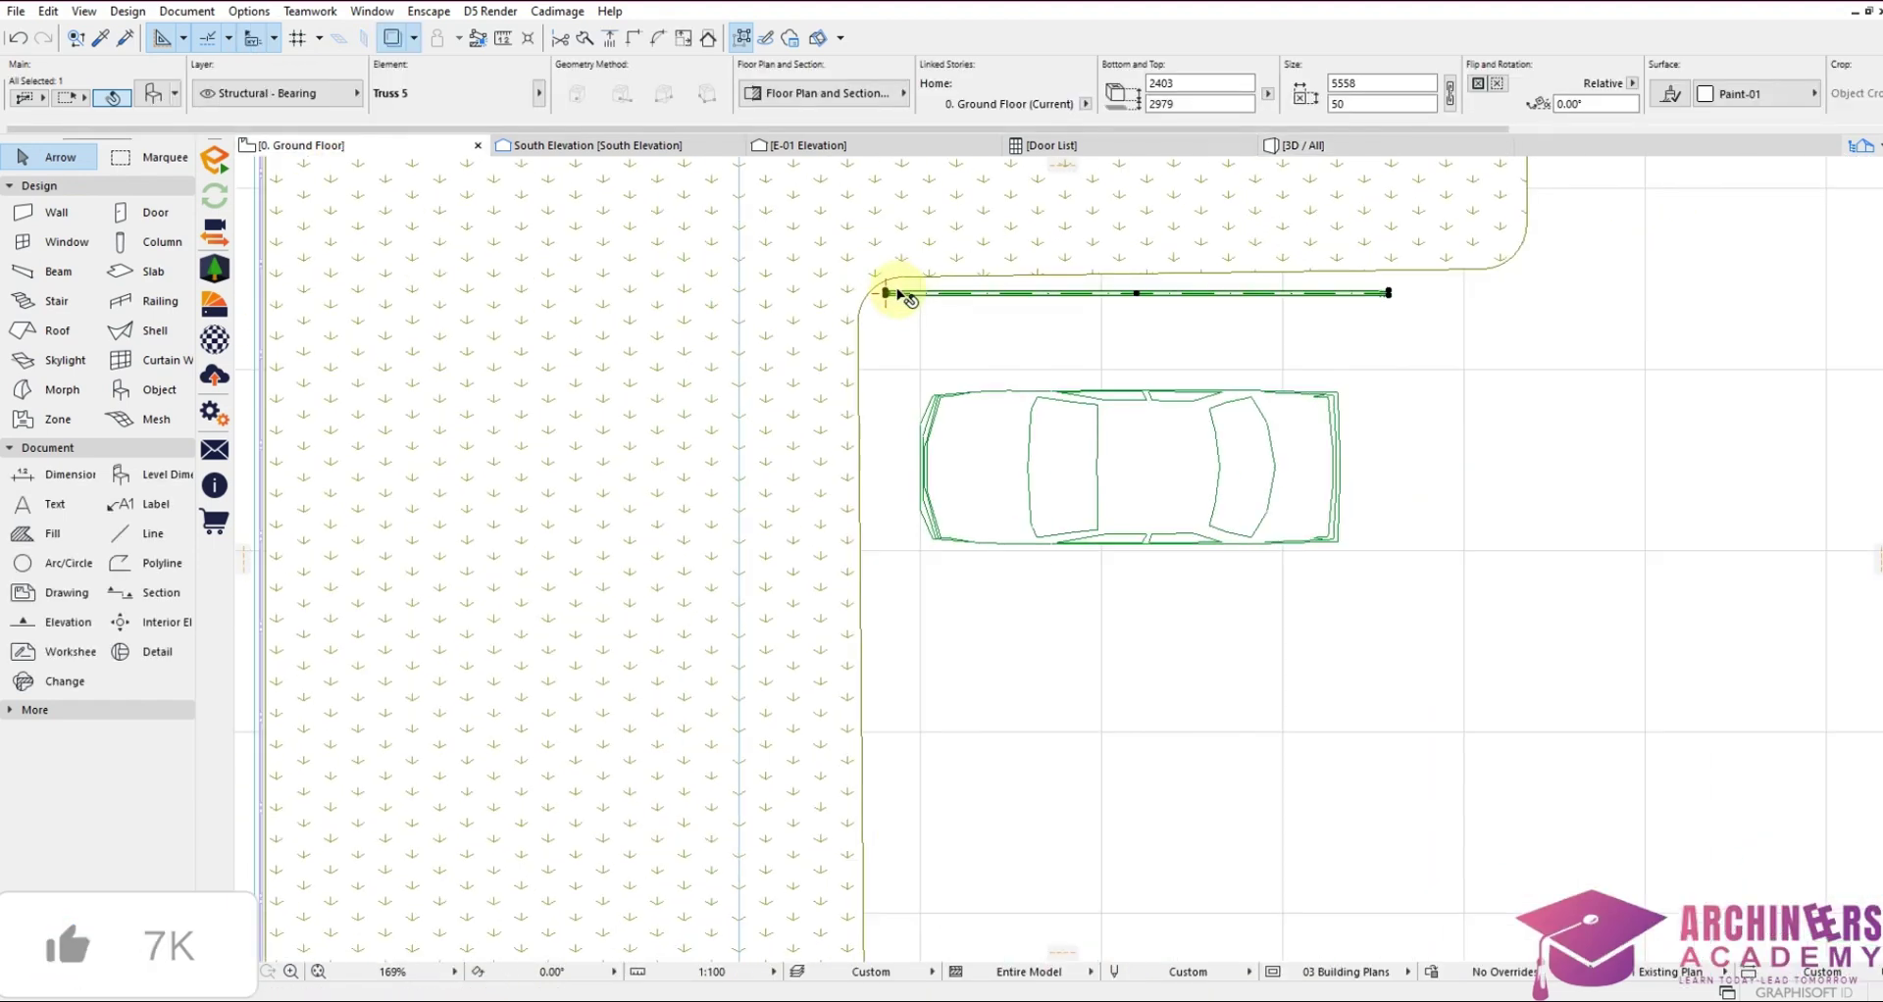
scroll(888, 292, down, 2)
click(796, 618)
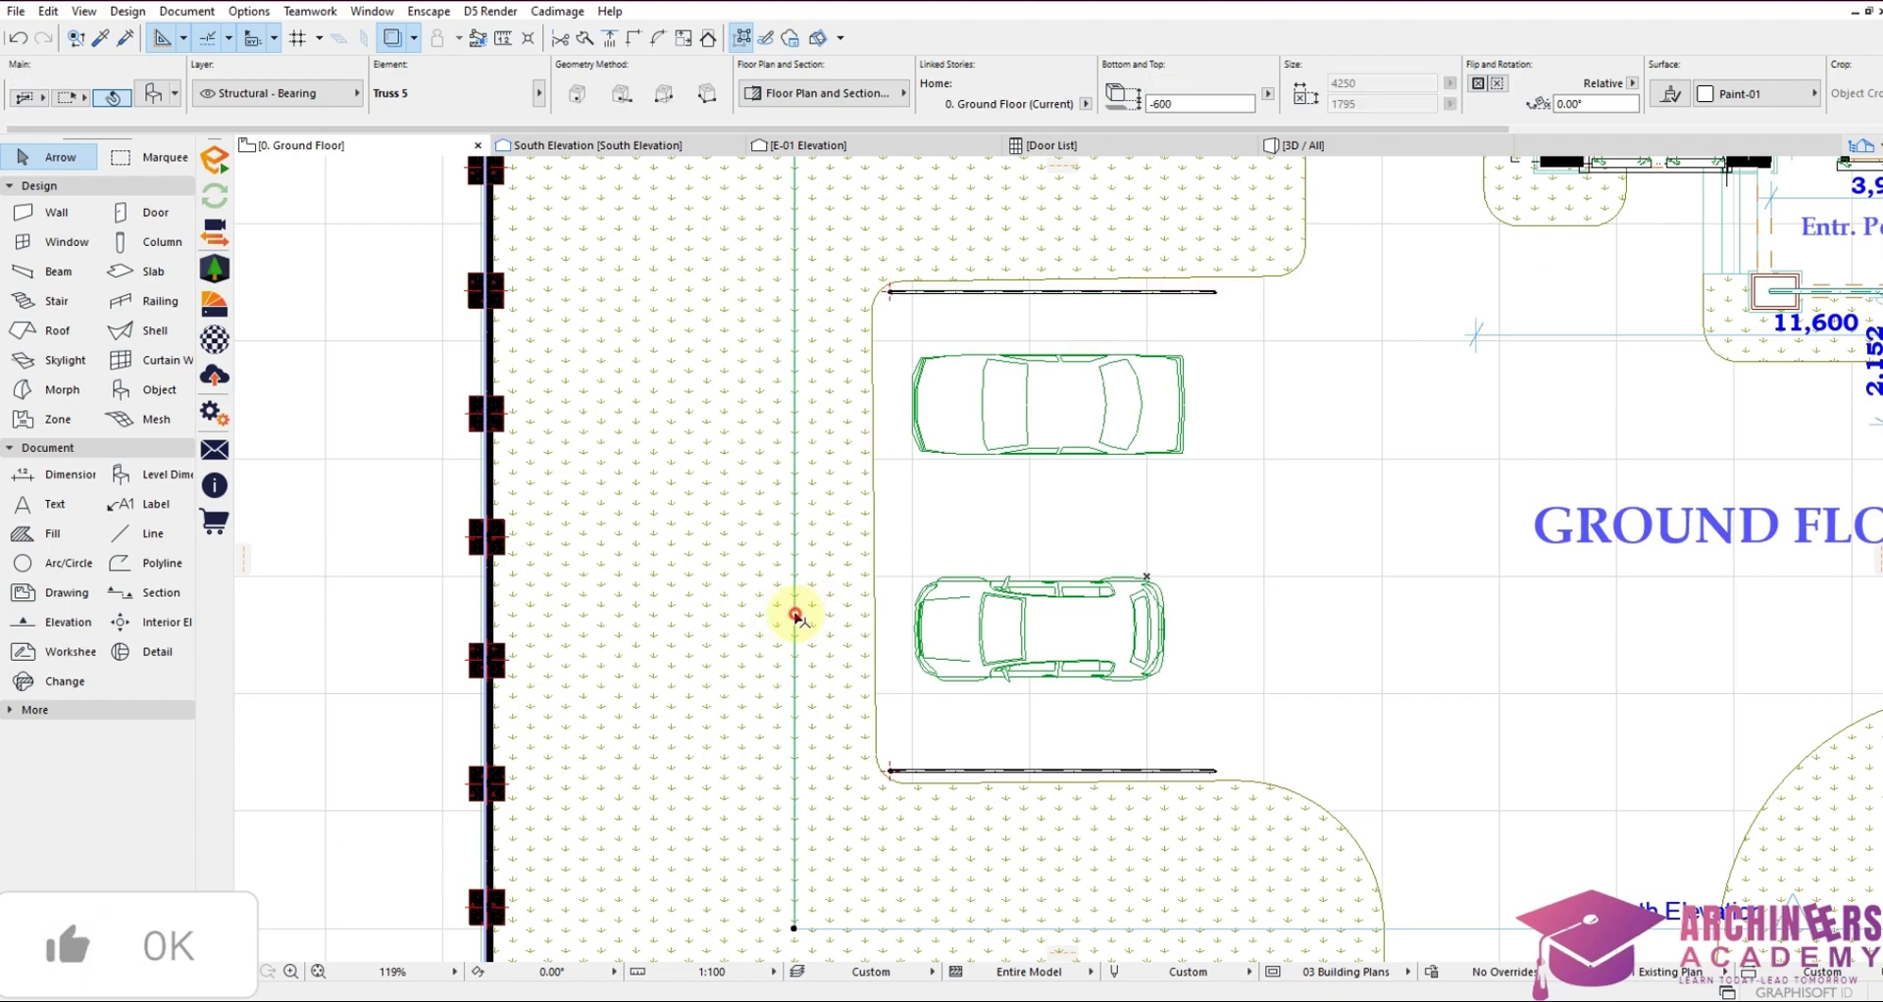
right_click(794, 497)
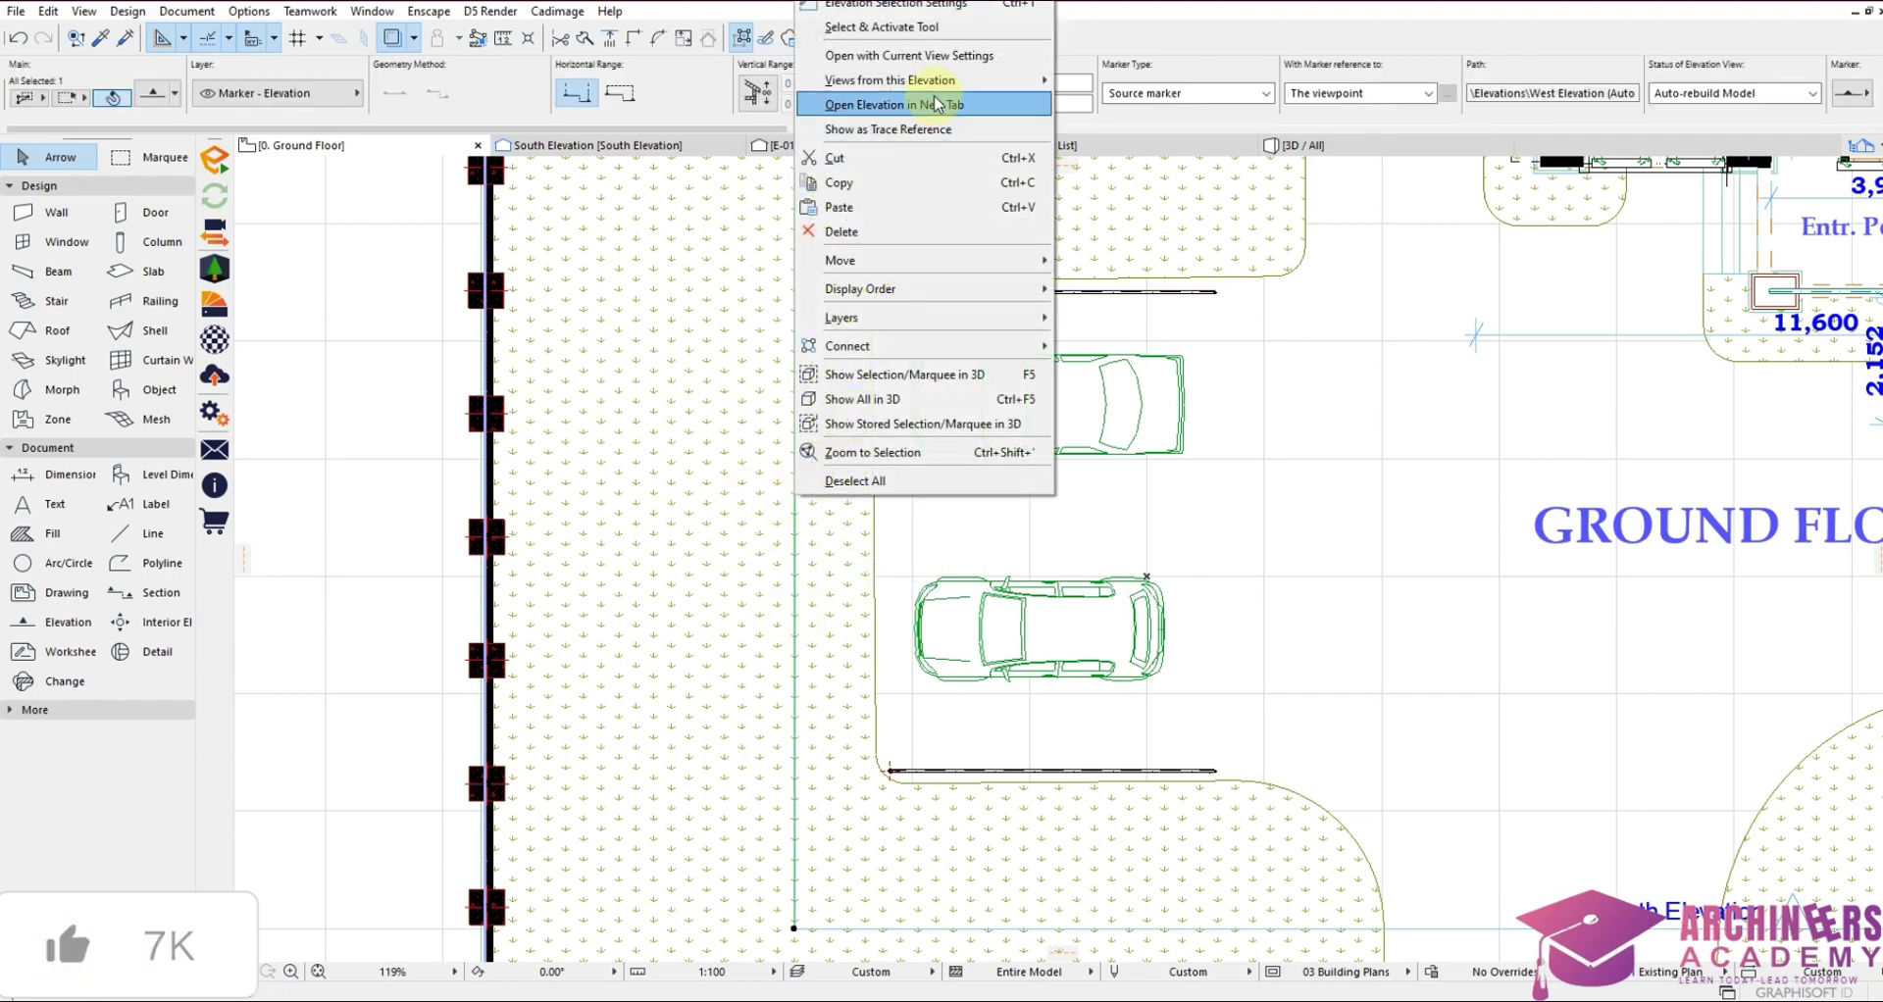
mouse_move(933, 77)
click(1118, 75)
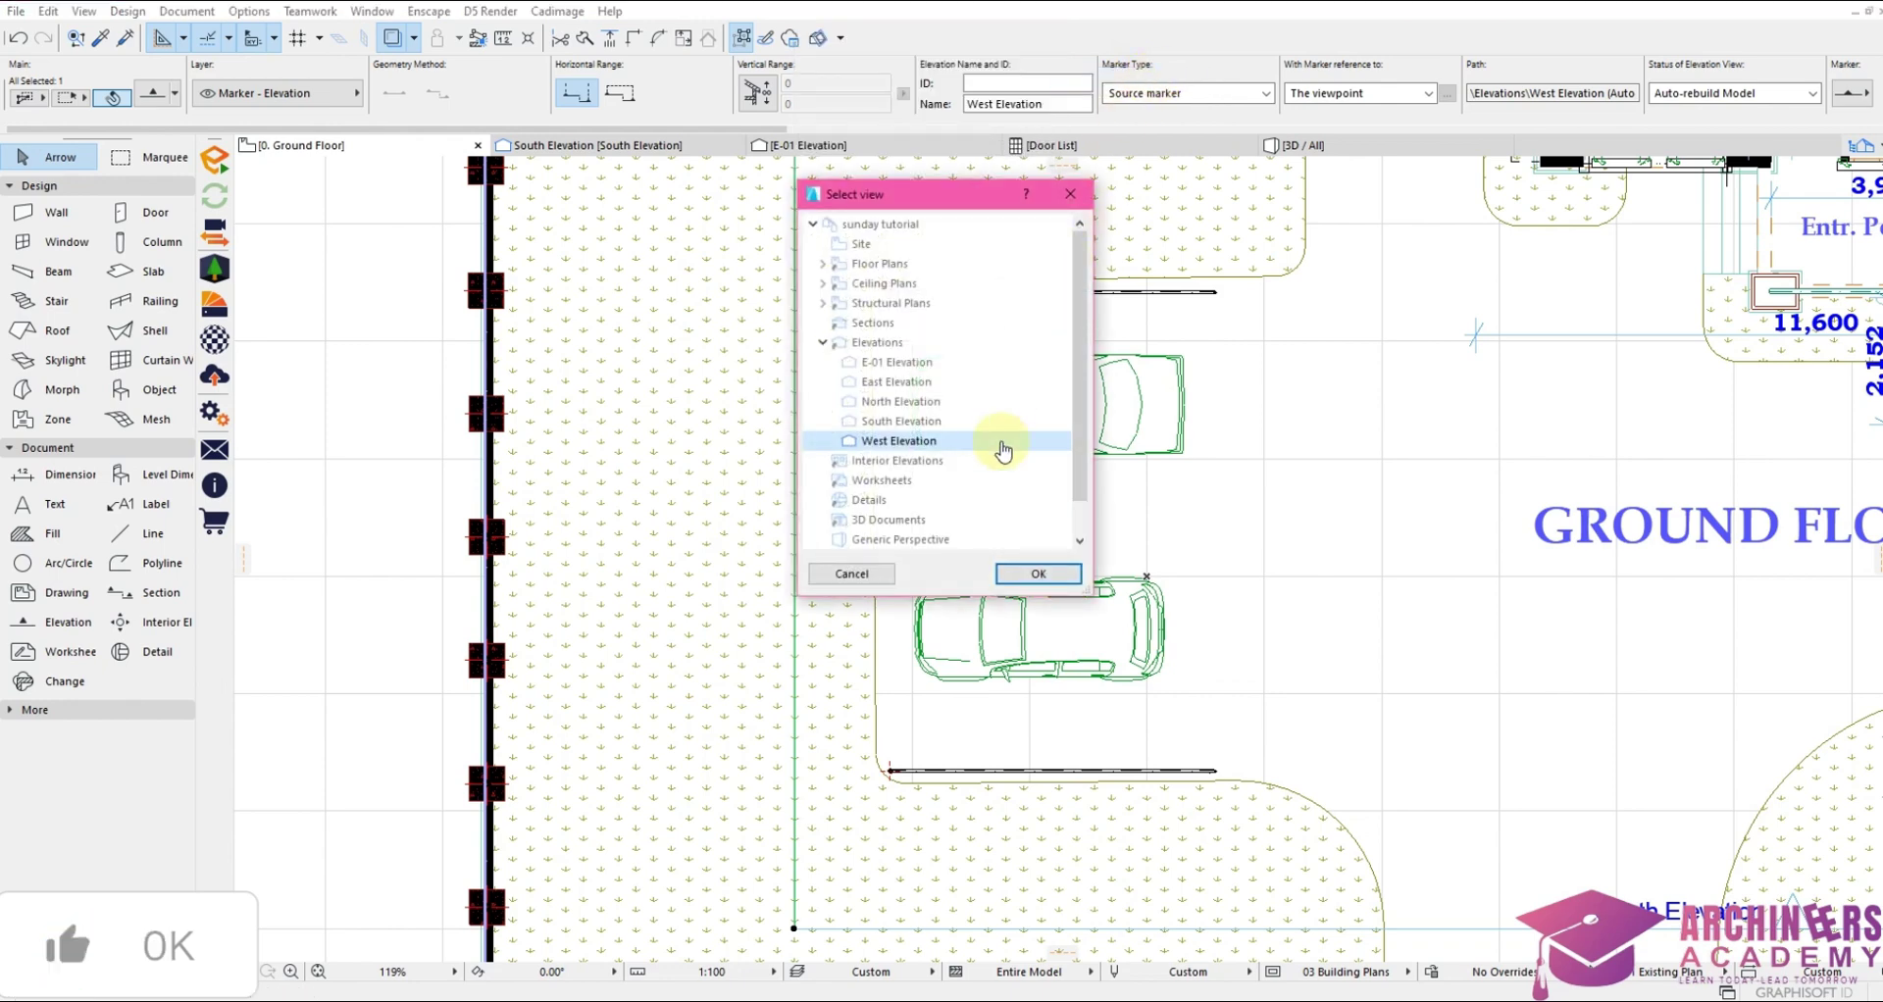
click(1038, 576)
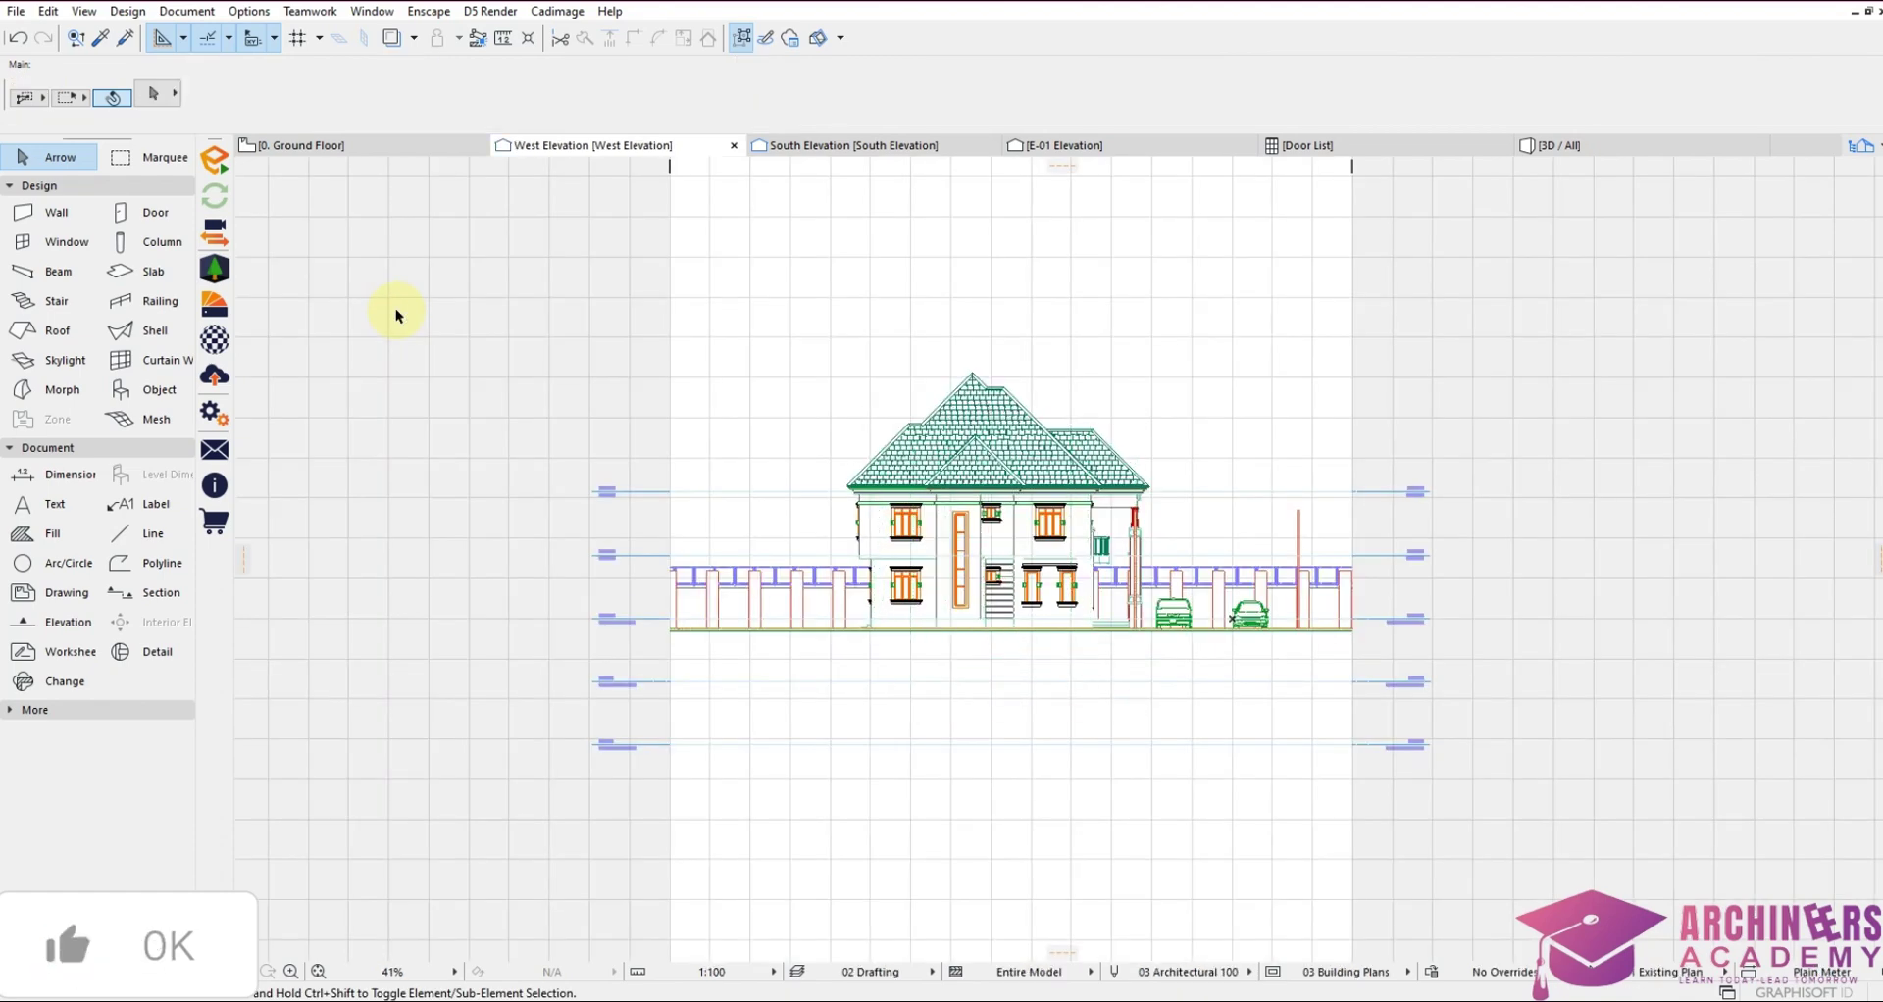
Draw a horizontal line at the 1 Story level from the centre of one steel canopy column to the centre of the other
scroll(1324, 534, up, 7)
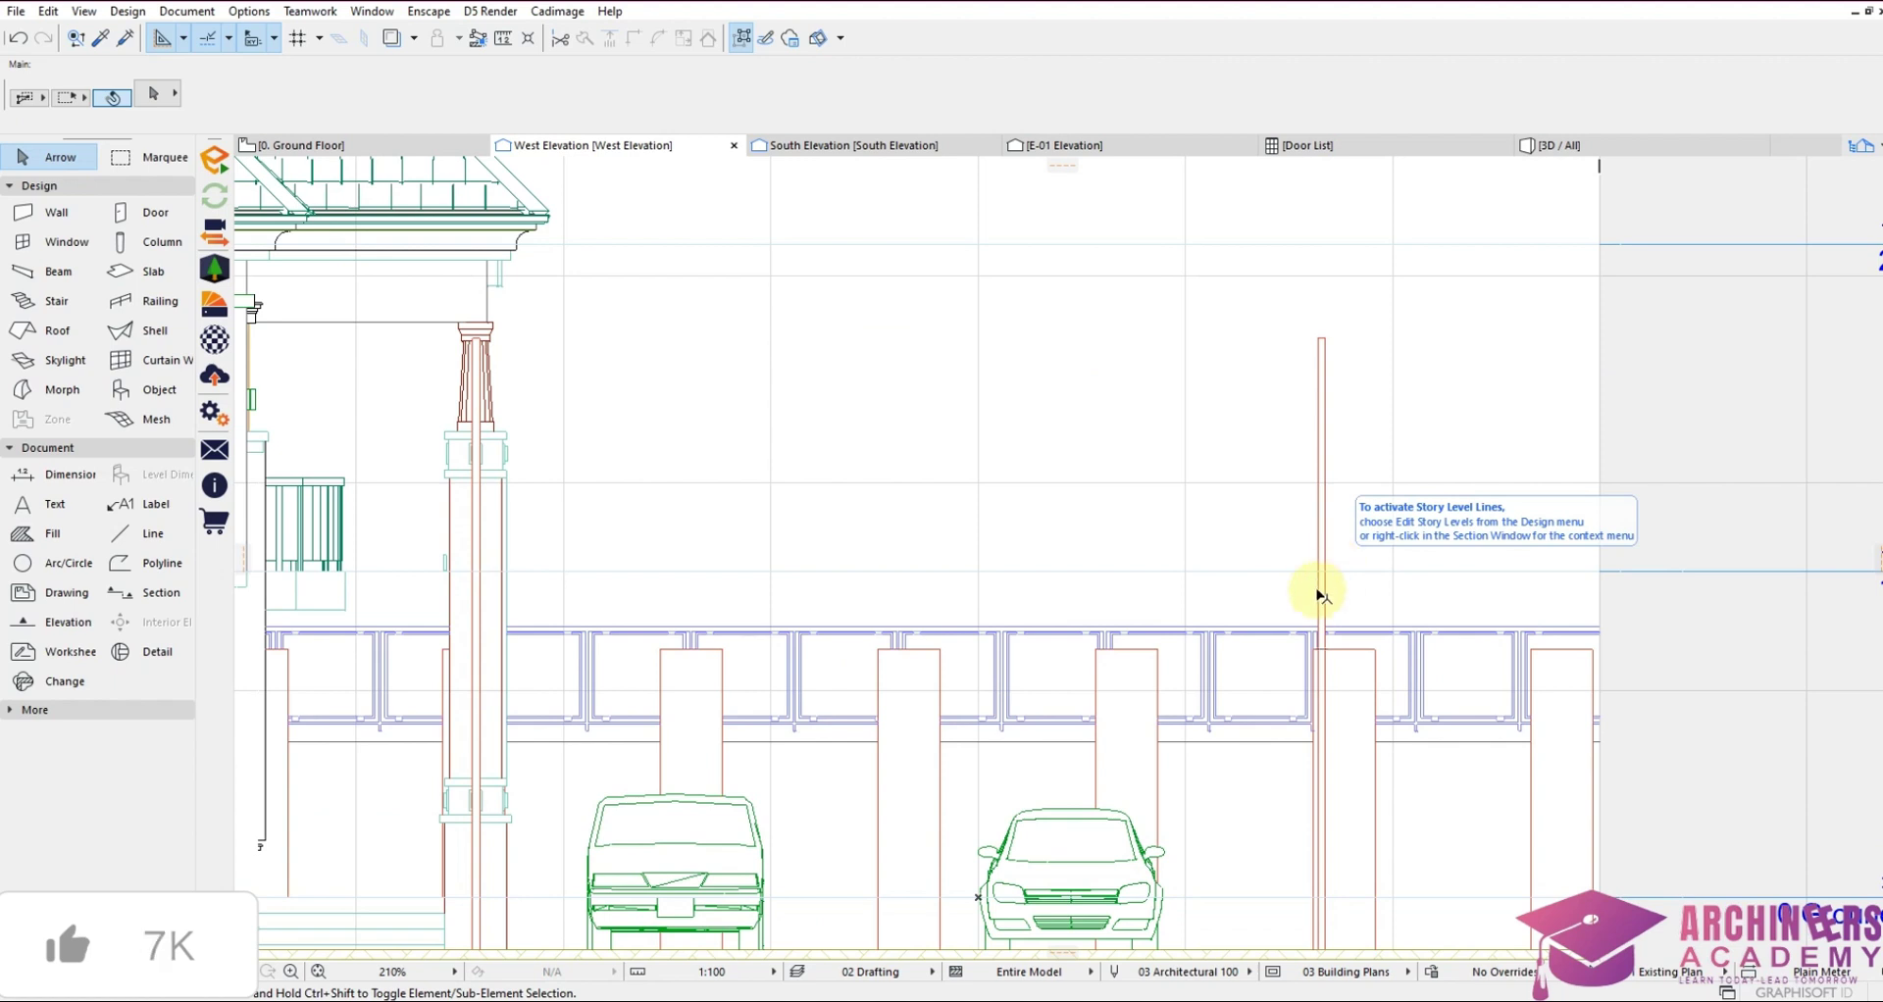
click(1321, 591)
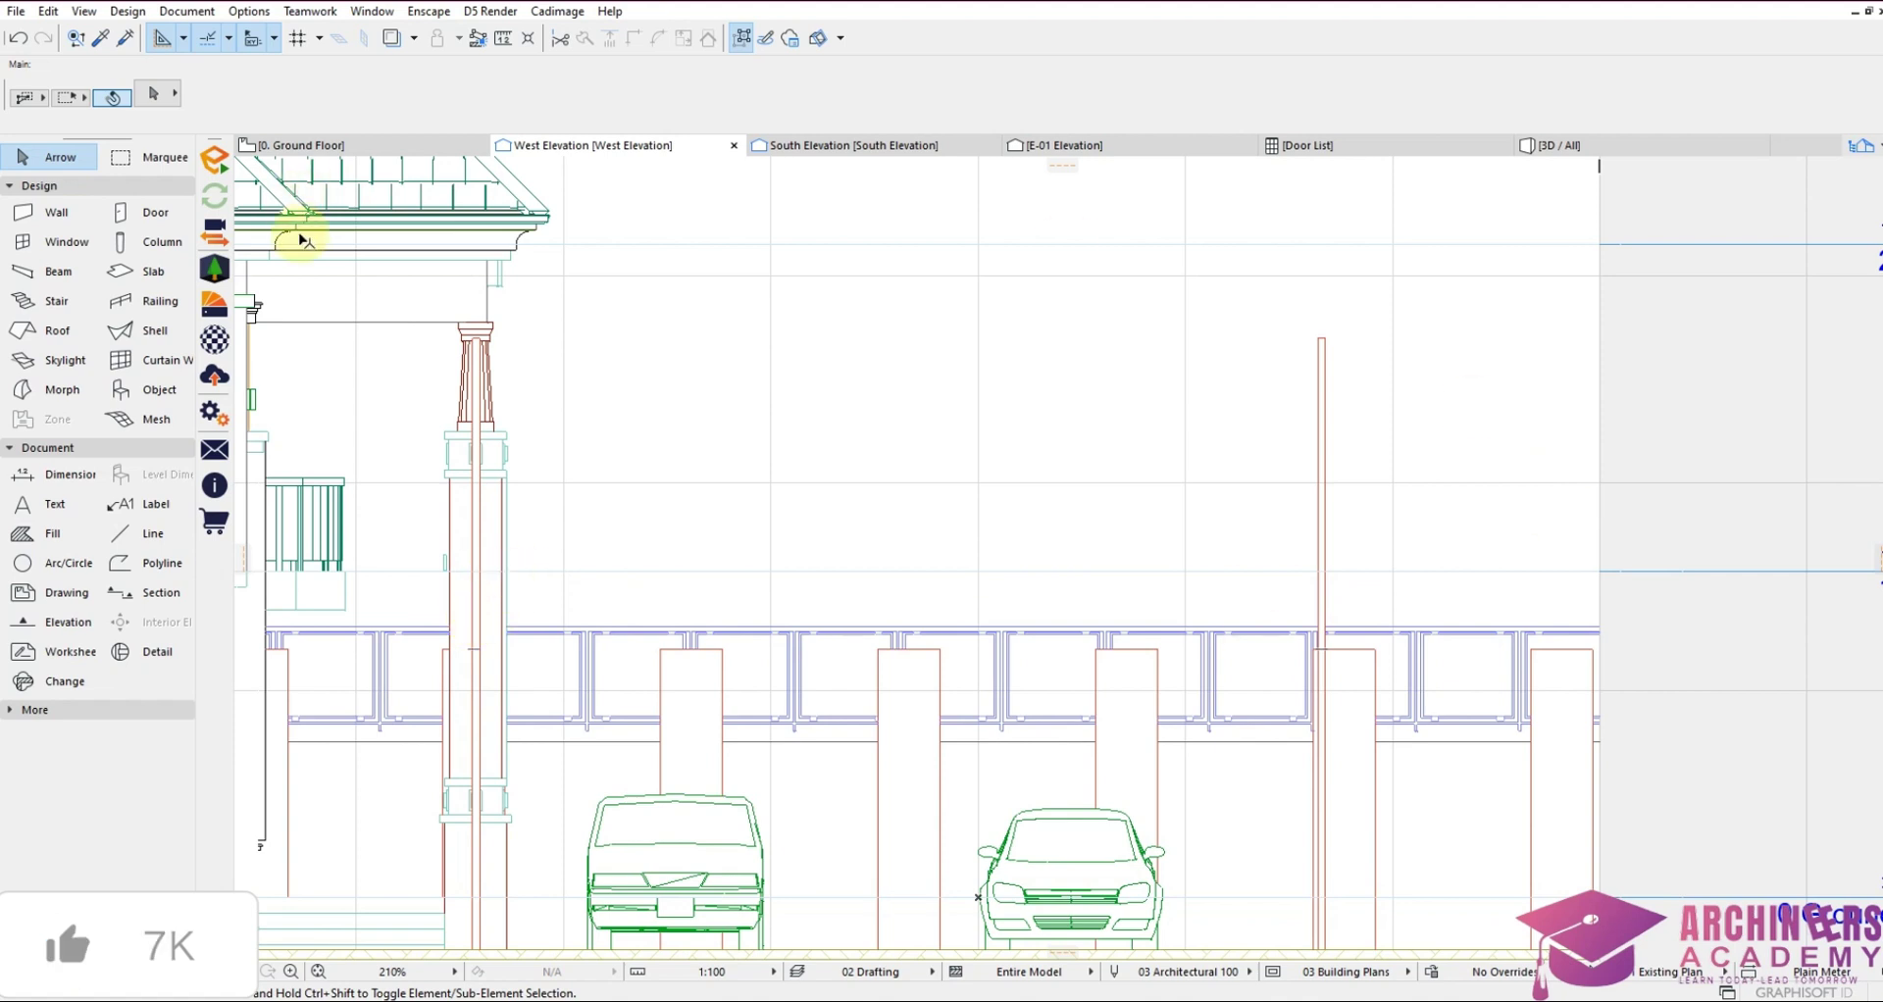
click(150, 539)
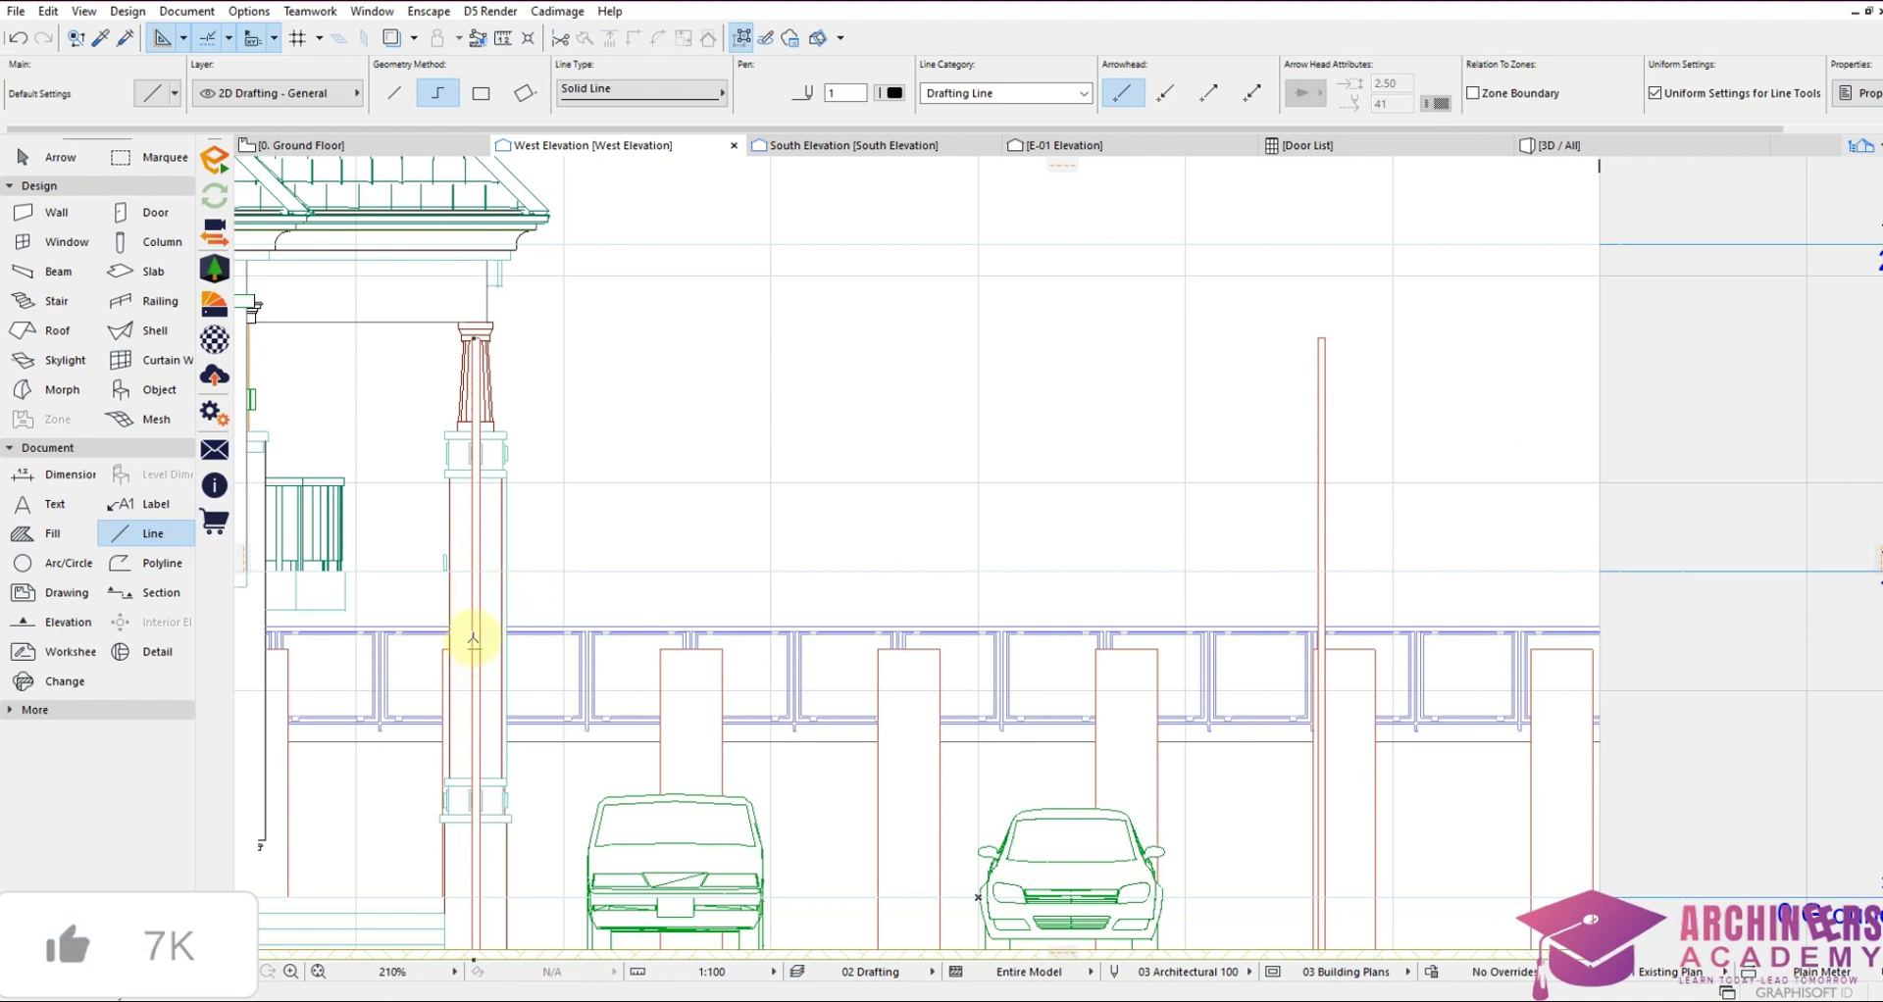
click(476, 574)
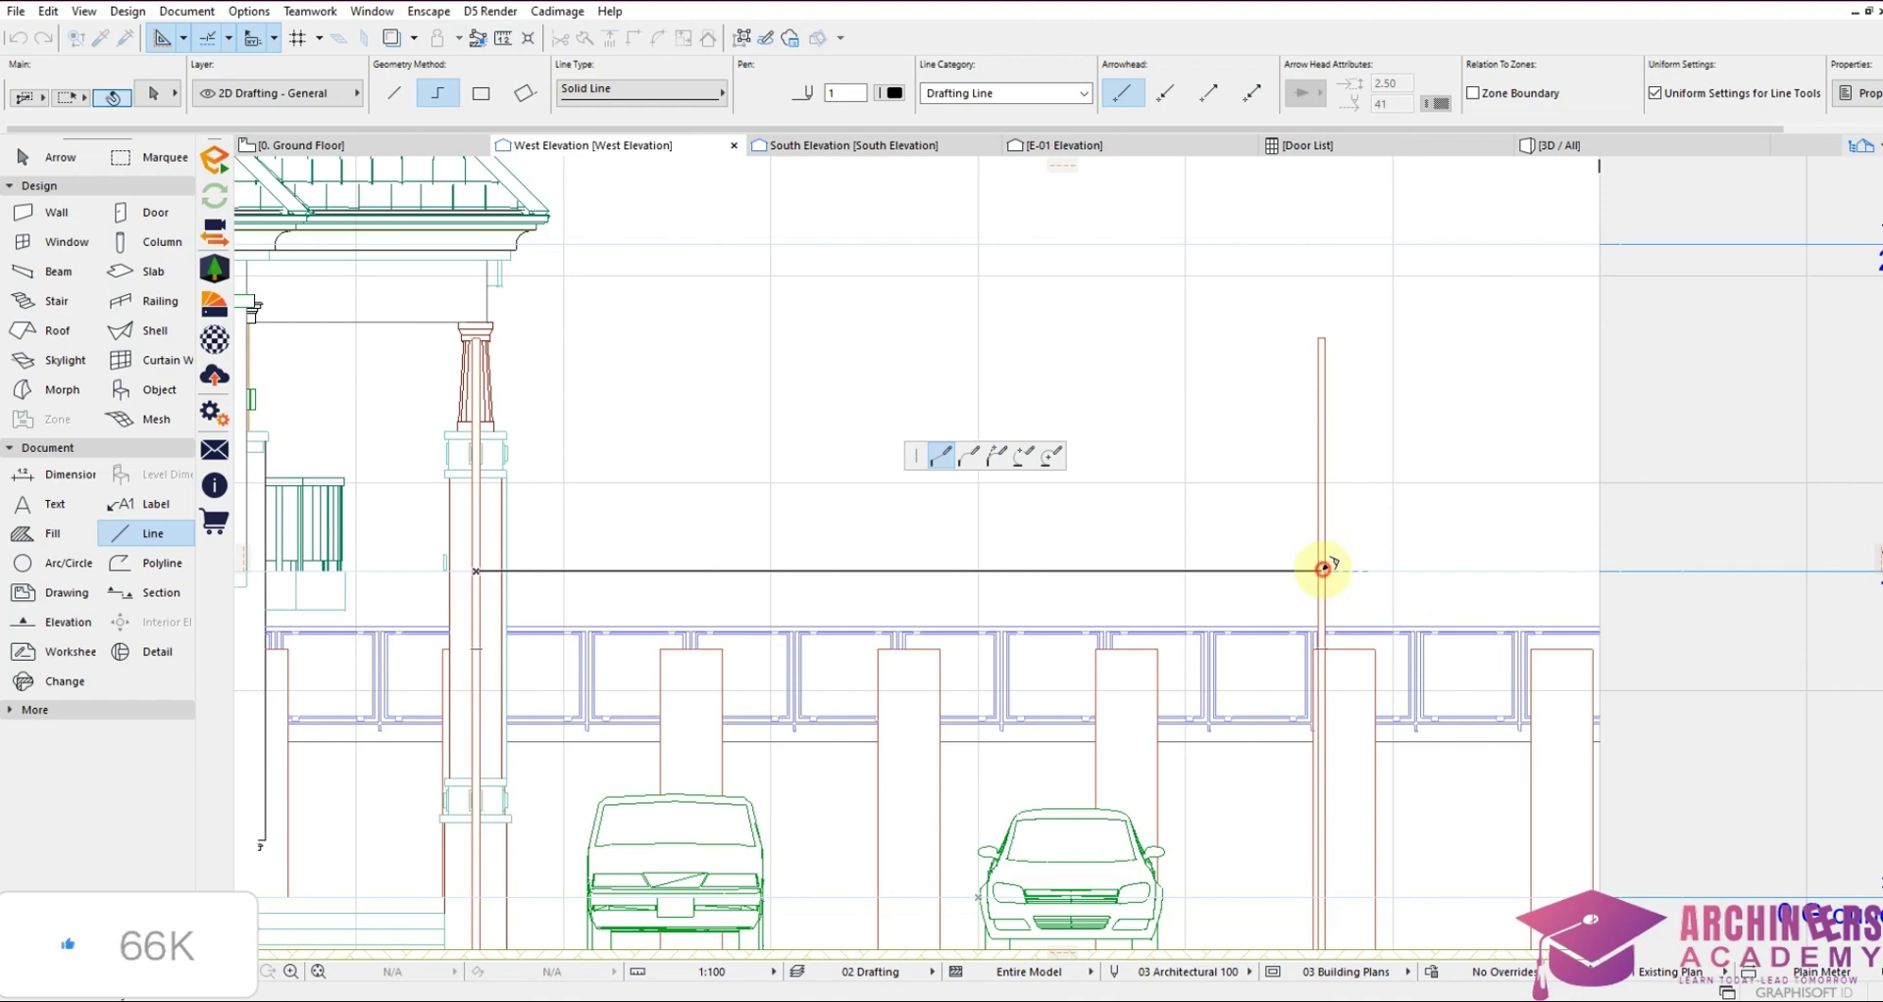
key(Escape)
Move the horizontal line slightly above the 1 Story level, and check that its ends sit on both column centres
scroll(1322, 567, up, 5)
click(1323, 571)
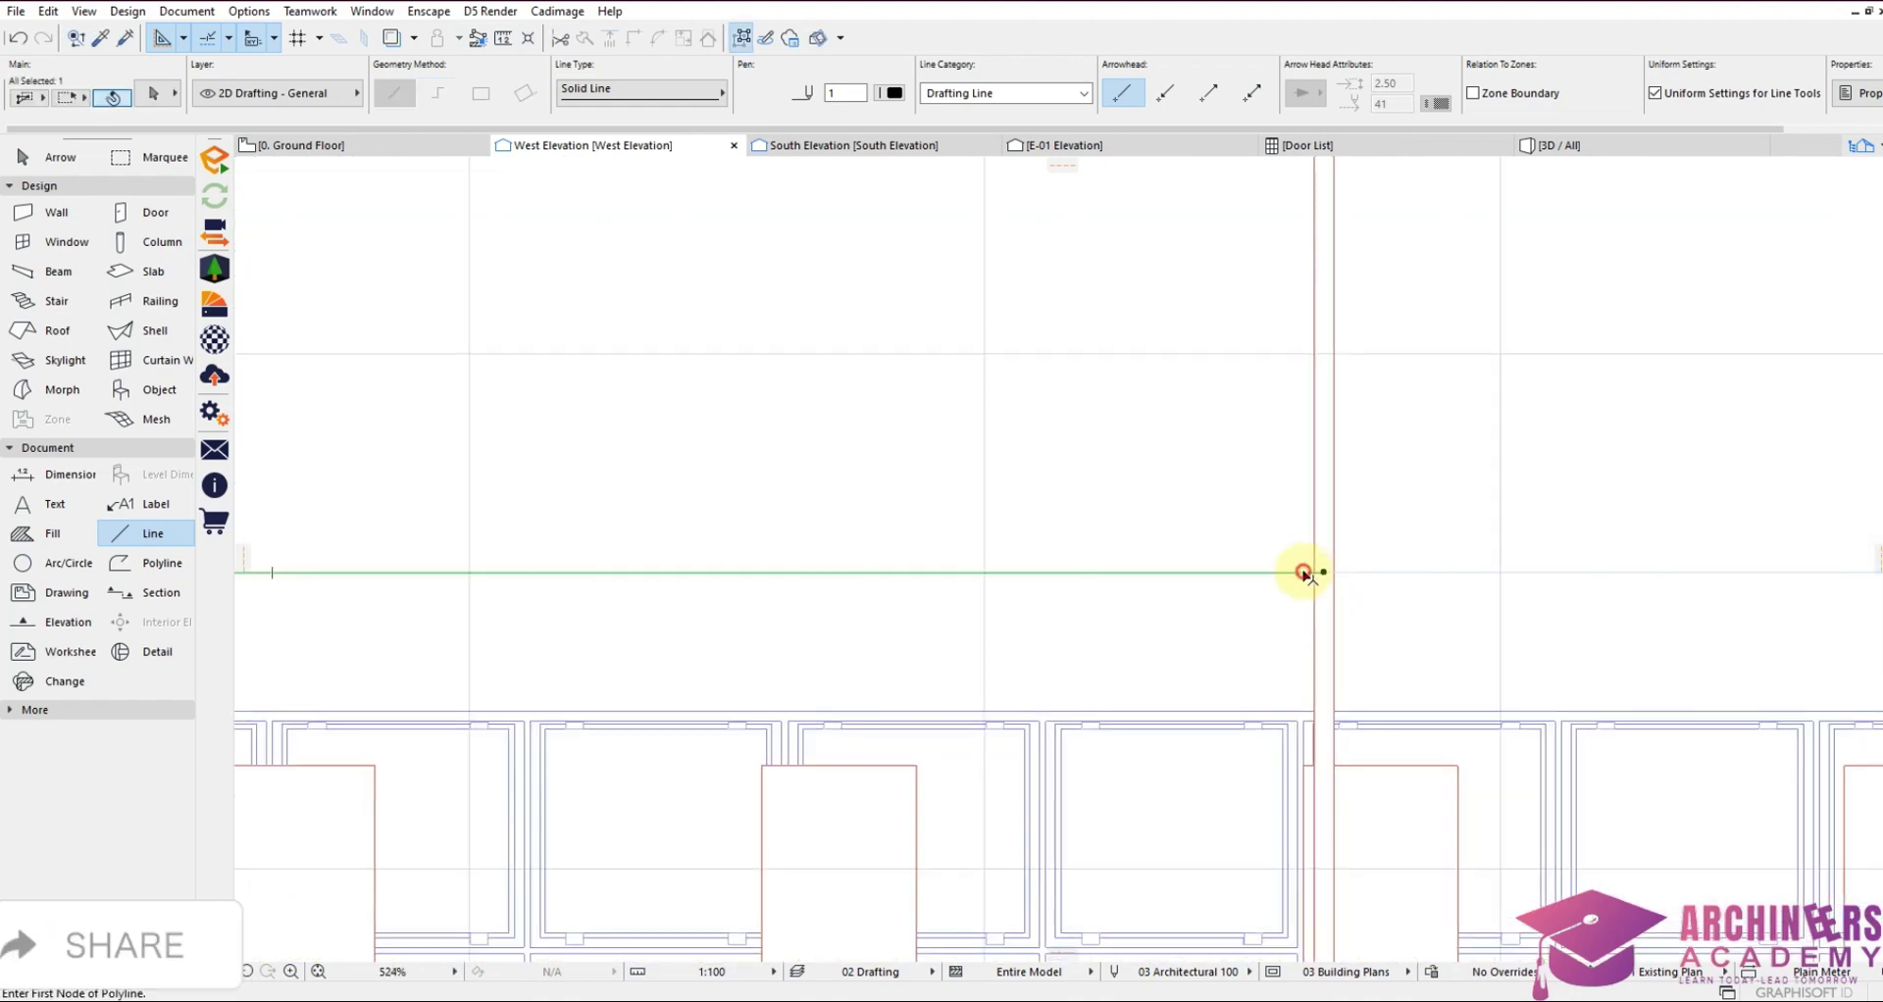
scroll(1514, 627, down, 4)
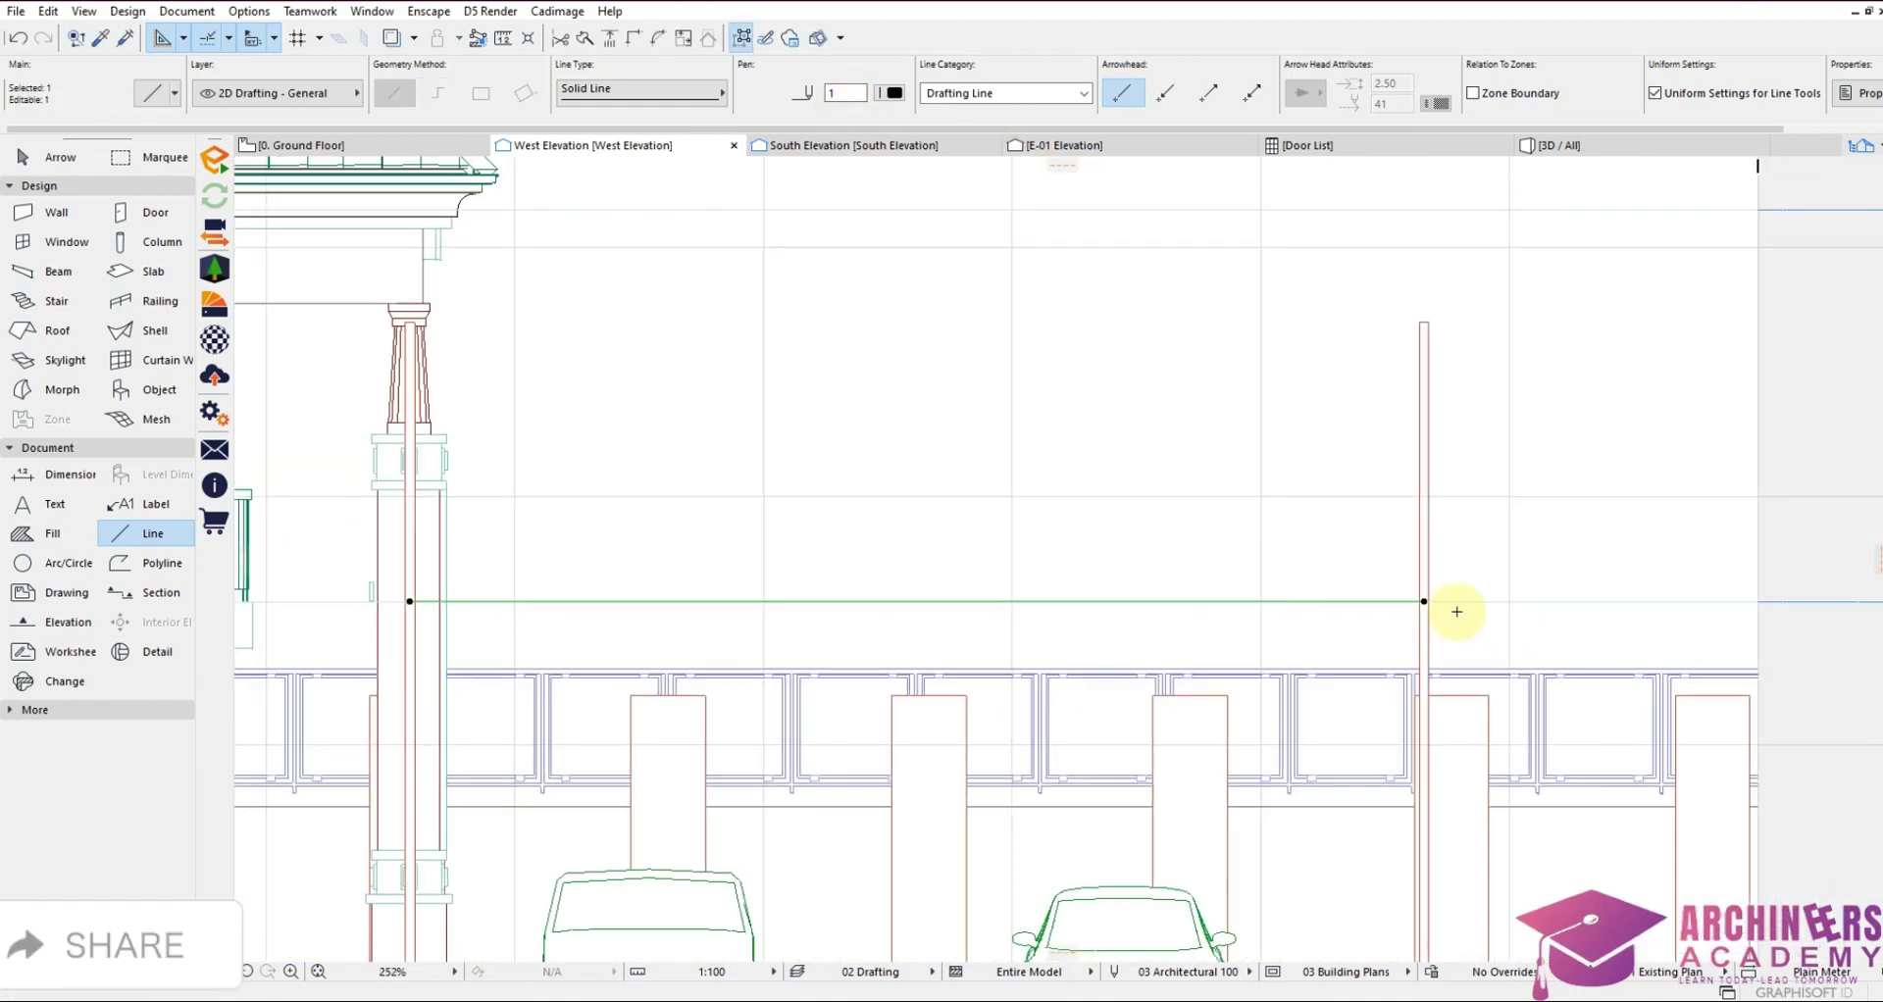
scroll(1450, 615, up, 4)
drag(1391, 580, 1424, 550)
scroll(1485, 597, down, 5)
scroll(1485, 597, down, 1)
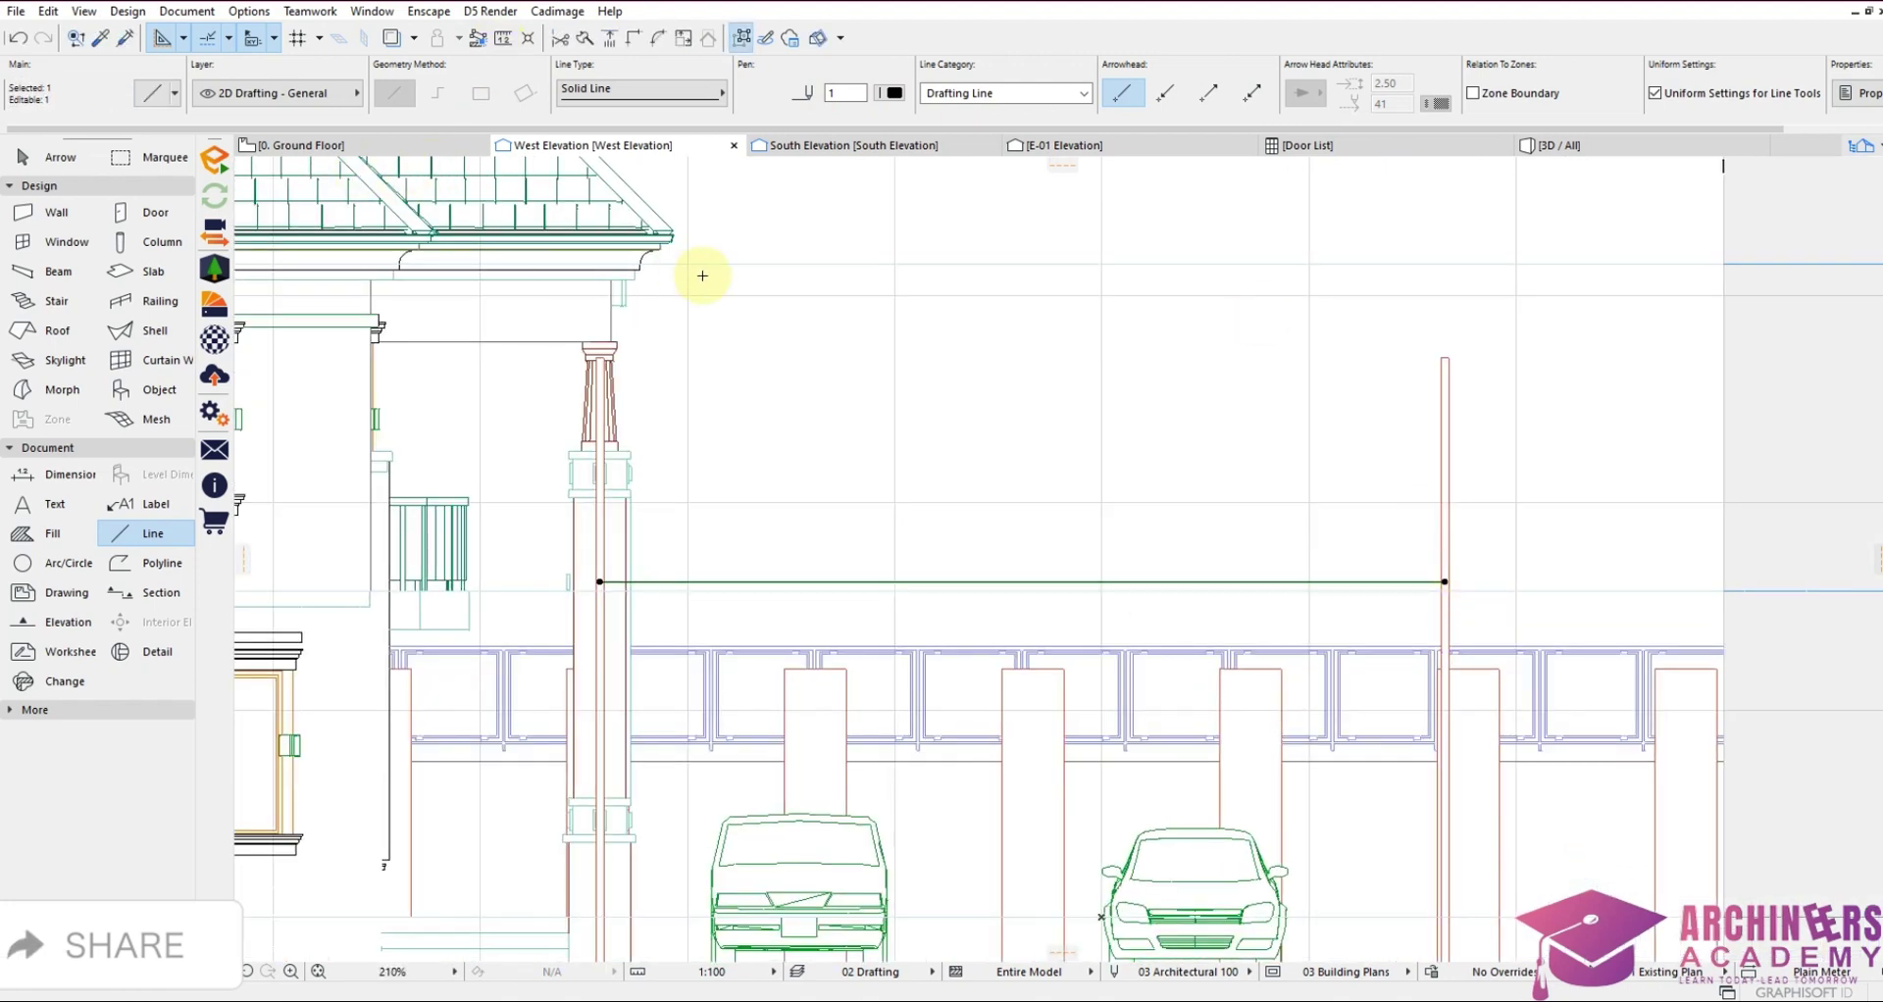
scroll(606, 616, up, 9)
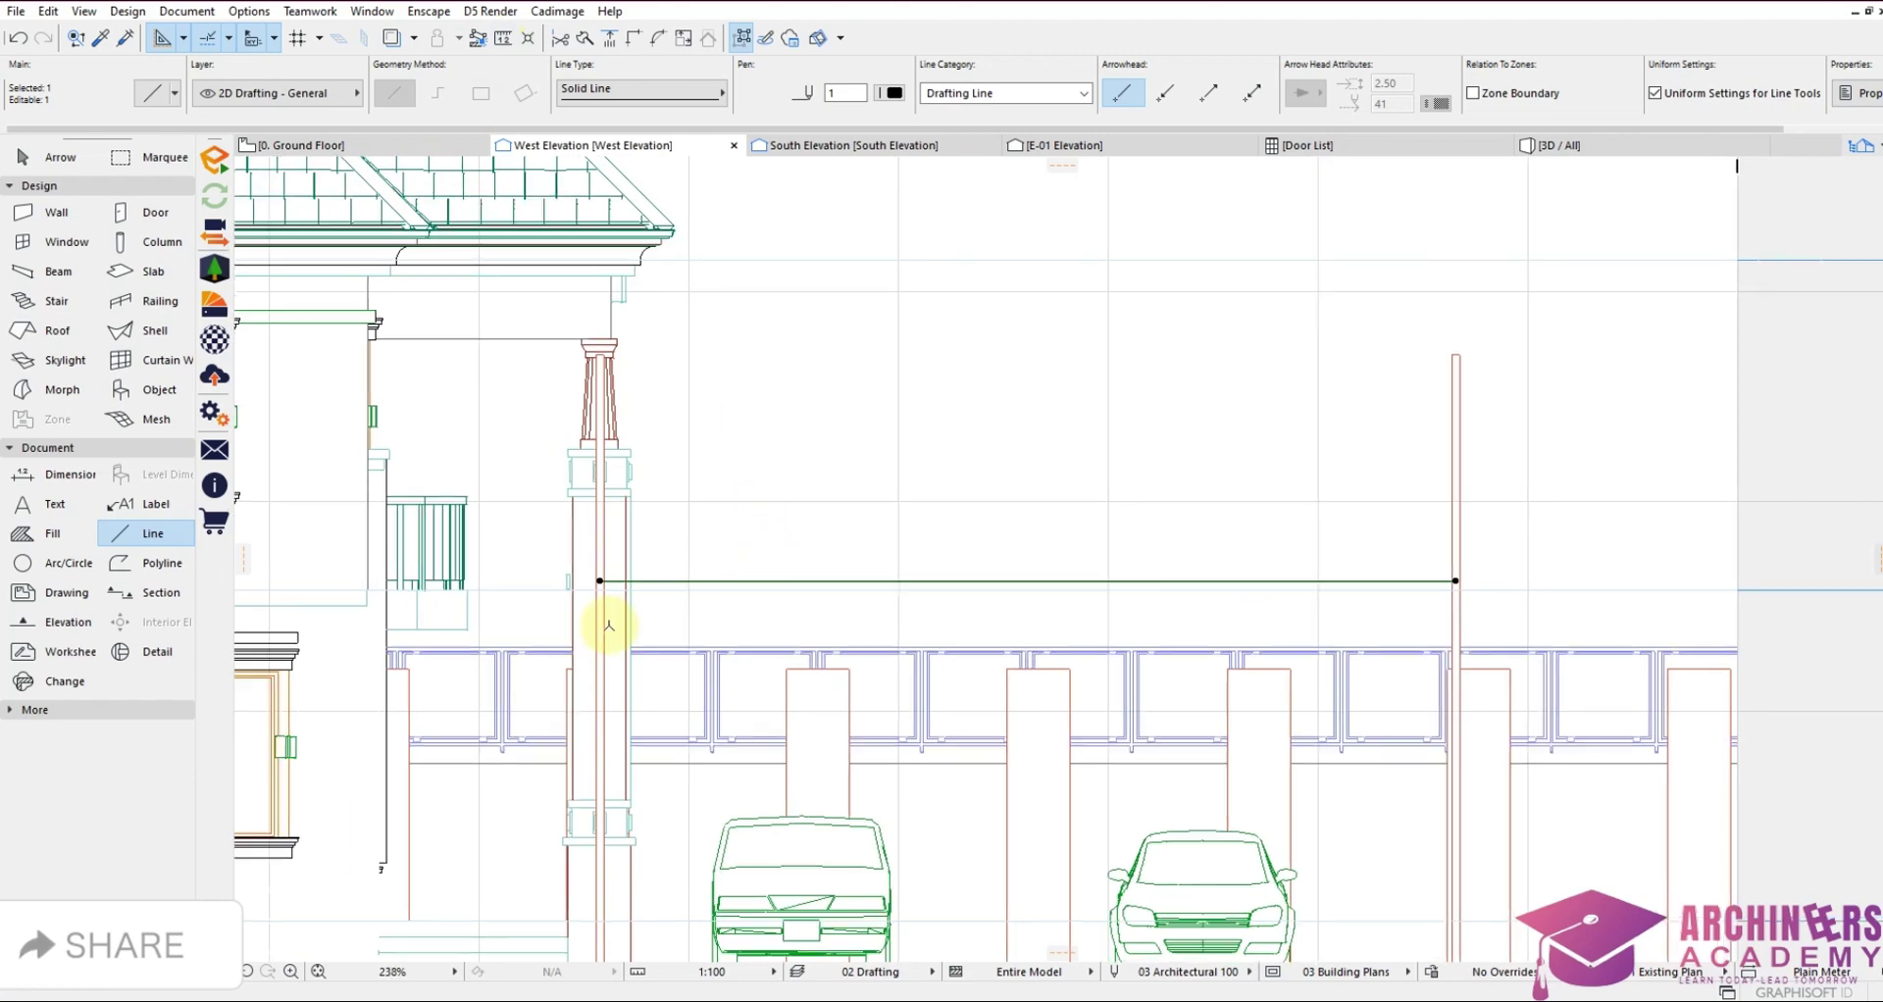
scroll(646, 472, down, 7)
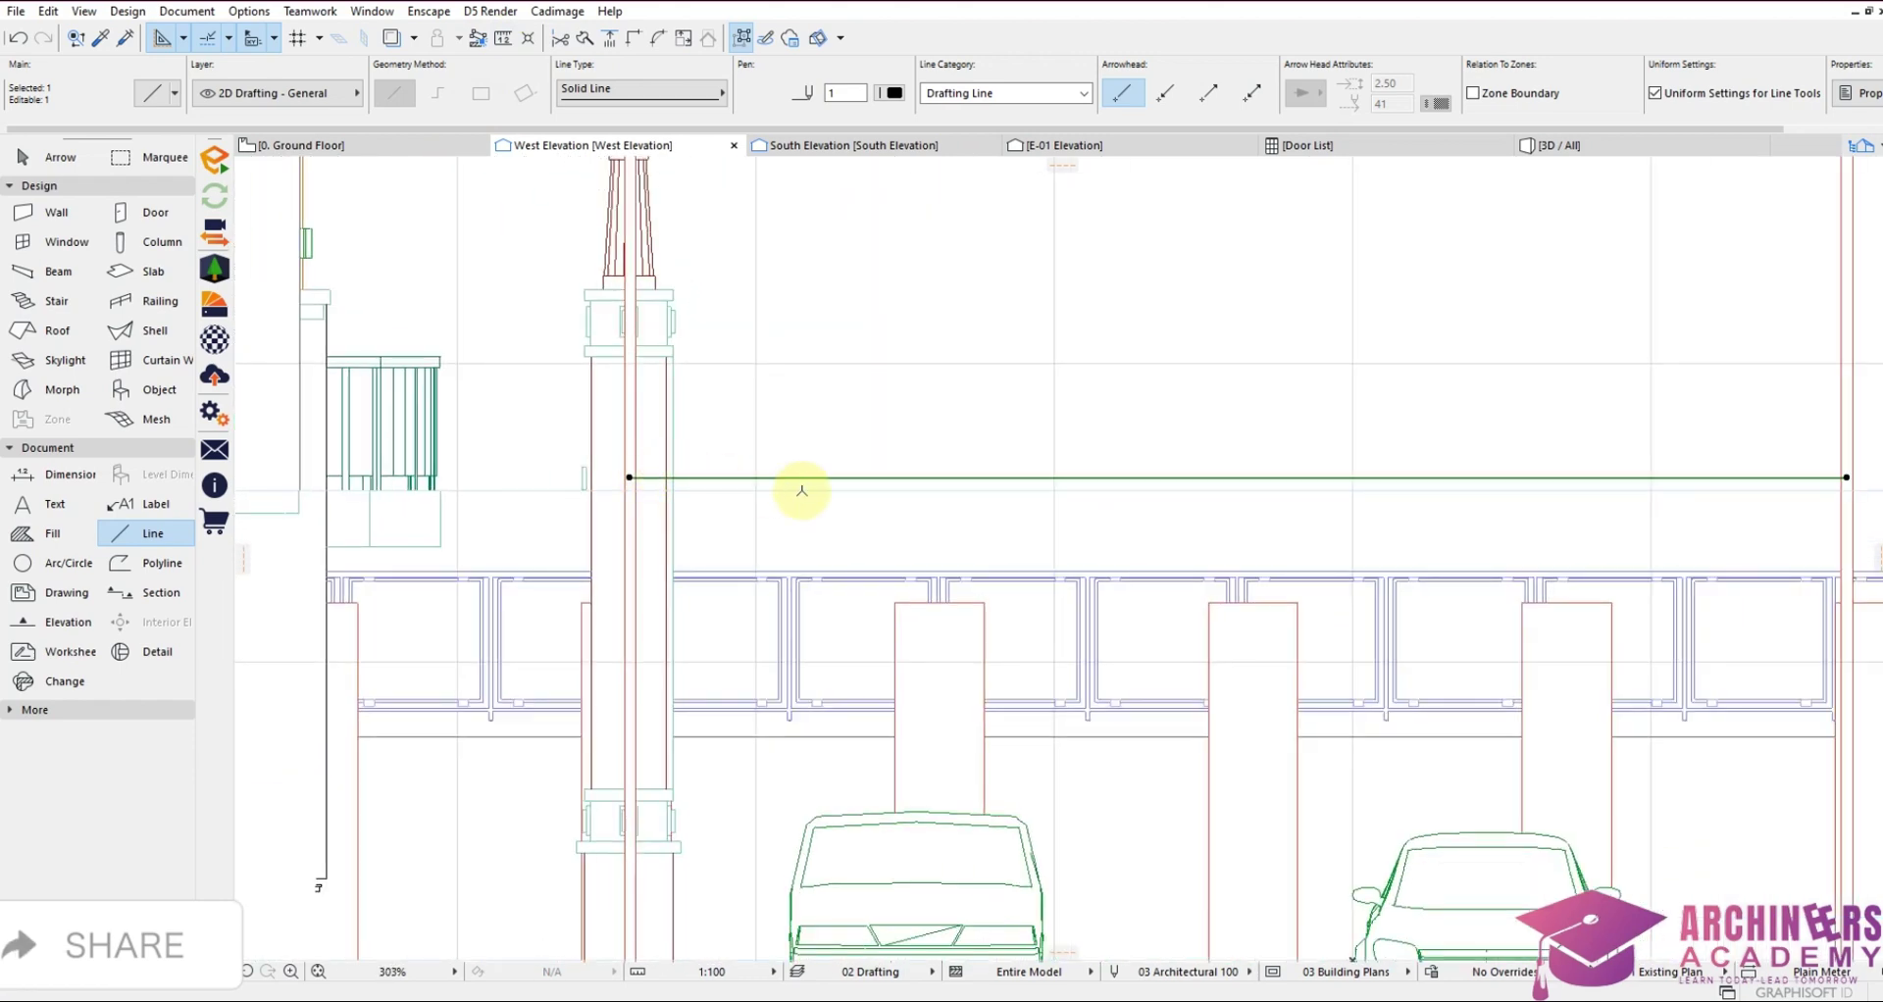
Create a TrussMaker truss from the line as a round hollow section, diameter 50 and thickness 13, saved in the Embedded Library as Truss 6
click(127, 11)
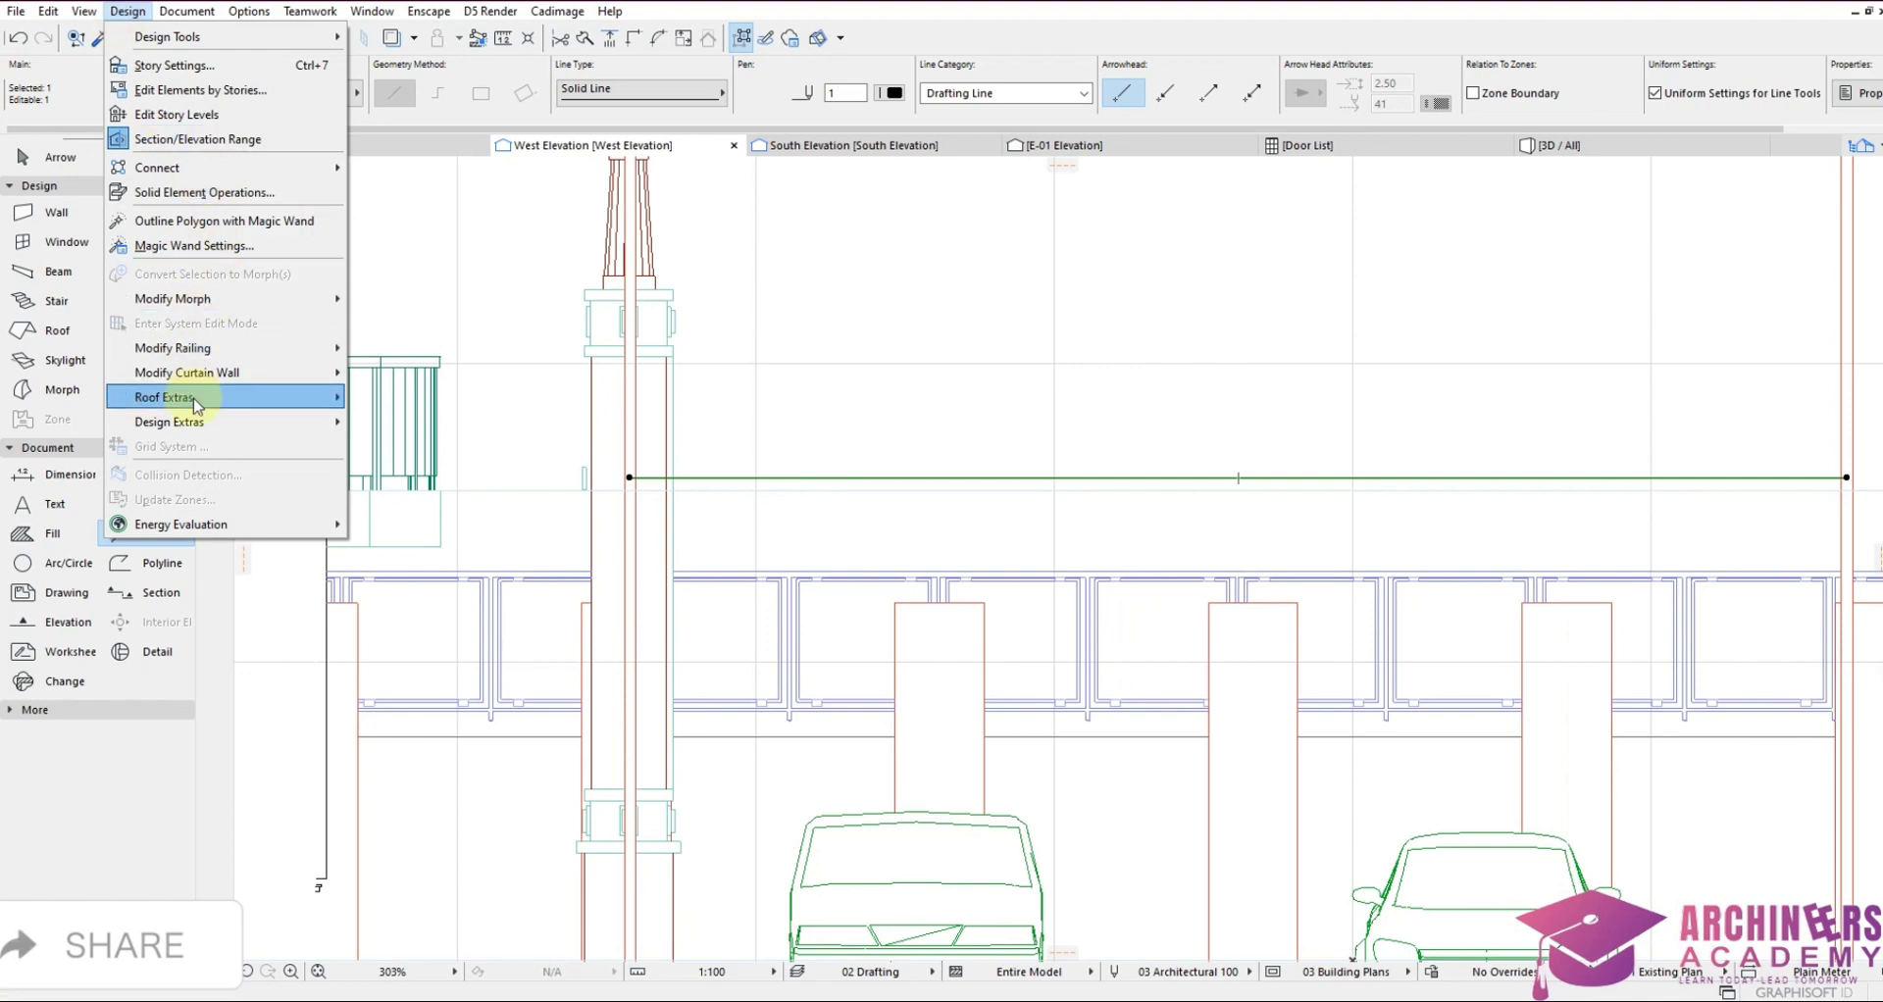
mouse_move(206, 428)
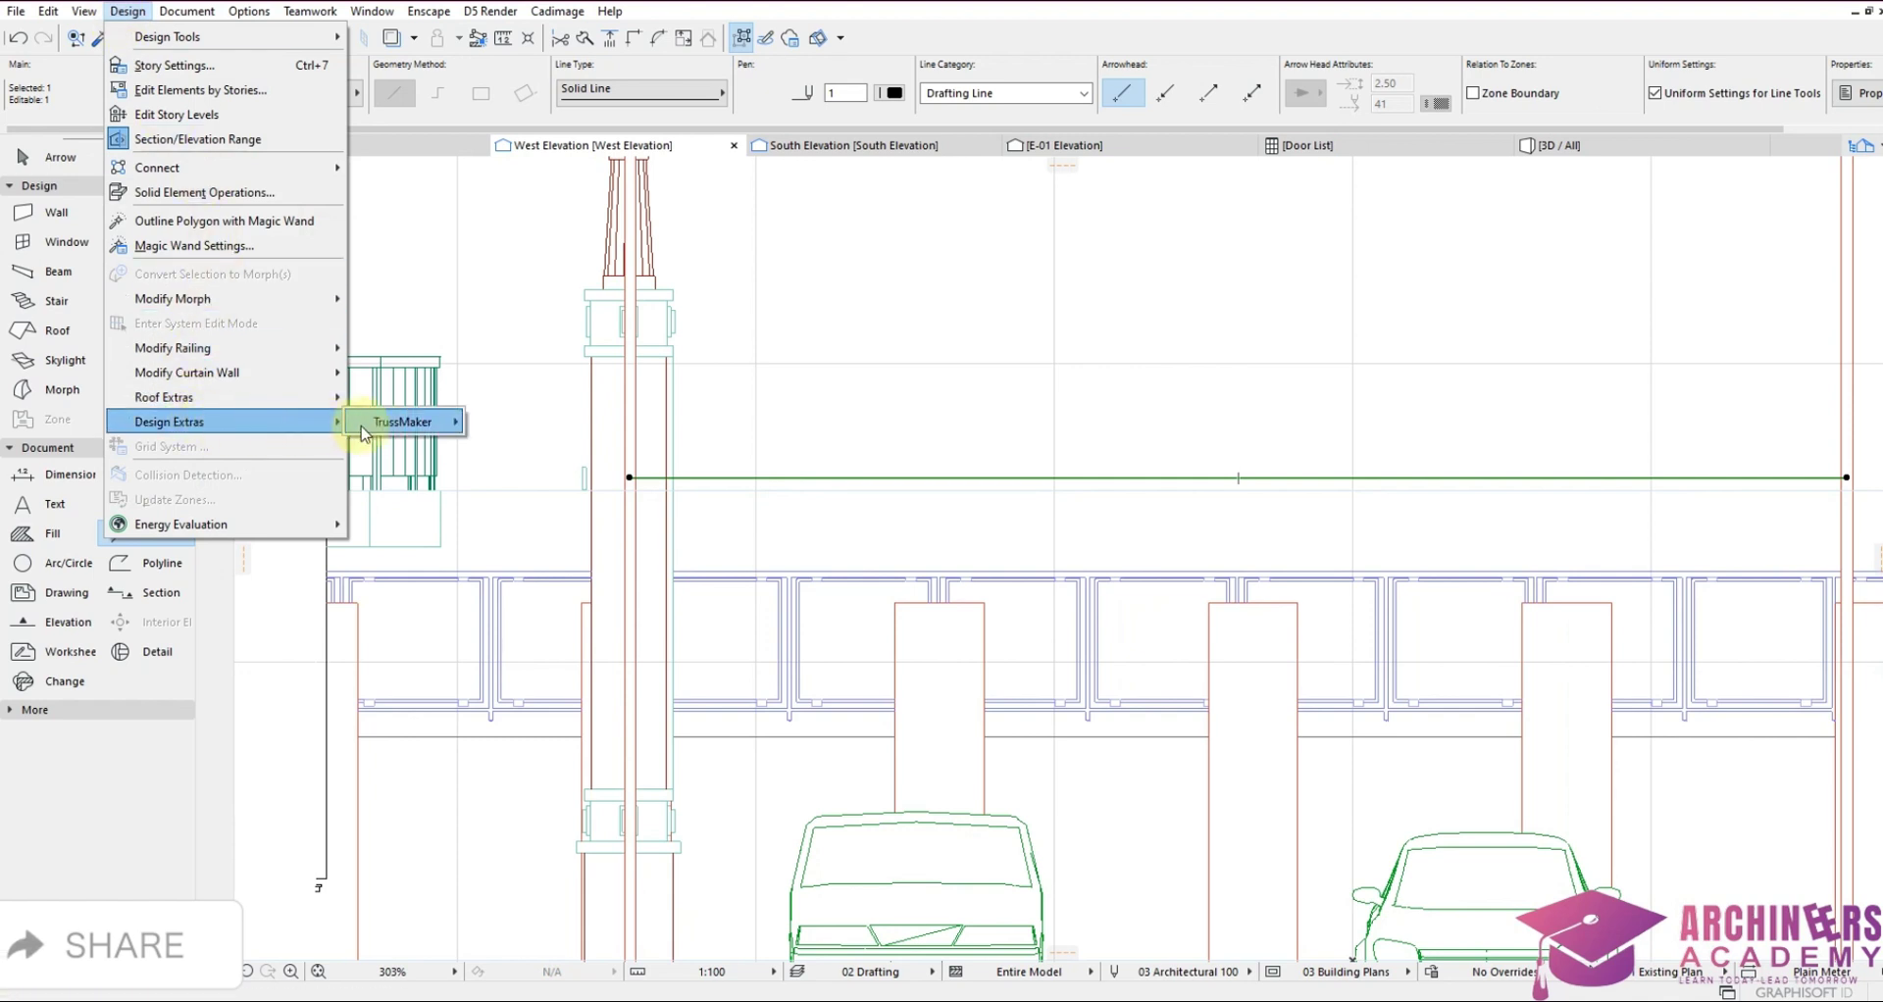
mouse_move(397, 422)
click(495, 423)
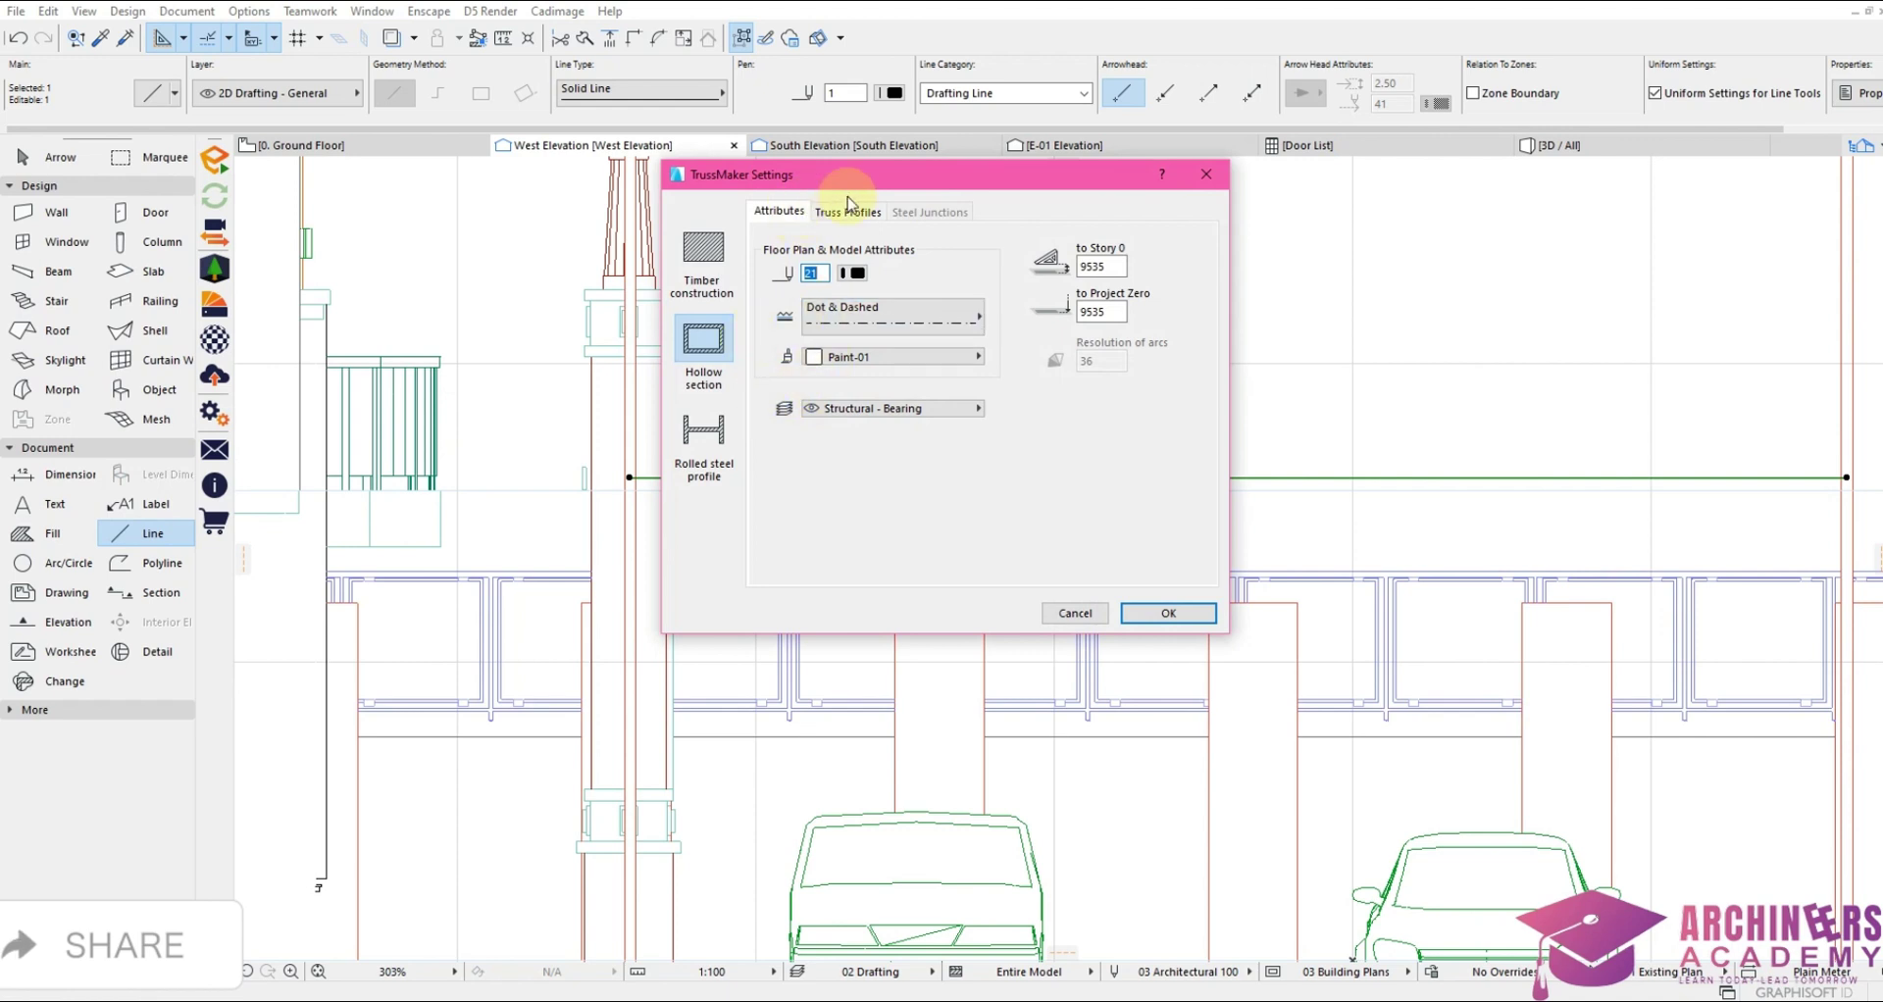
click(850, 212)
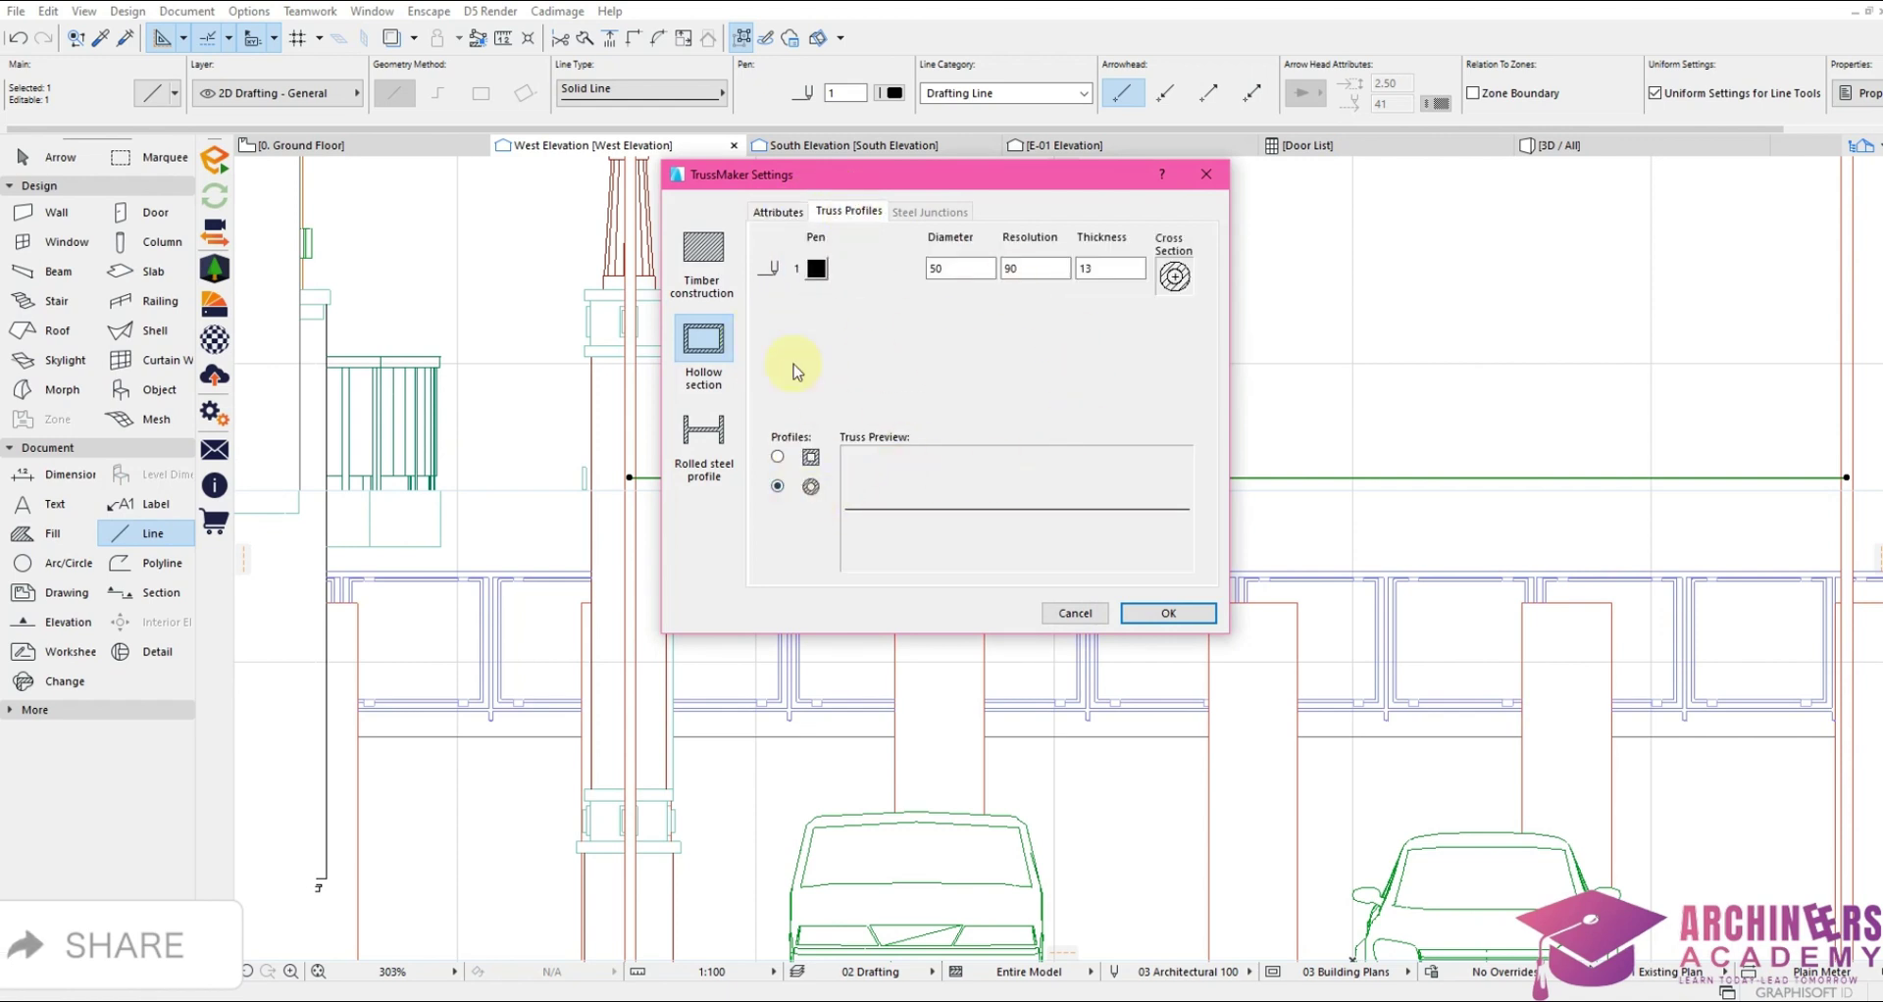
click(1170, 613)
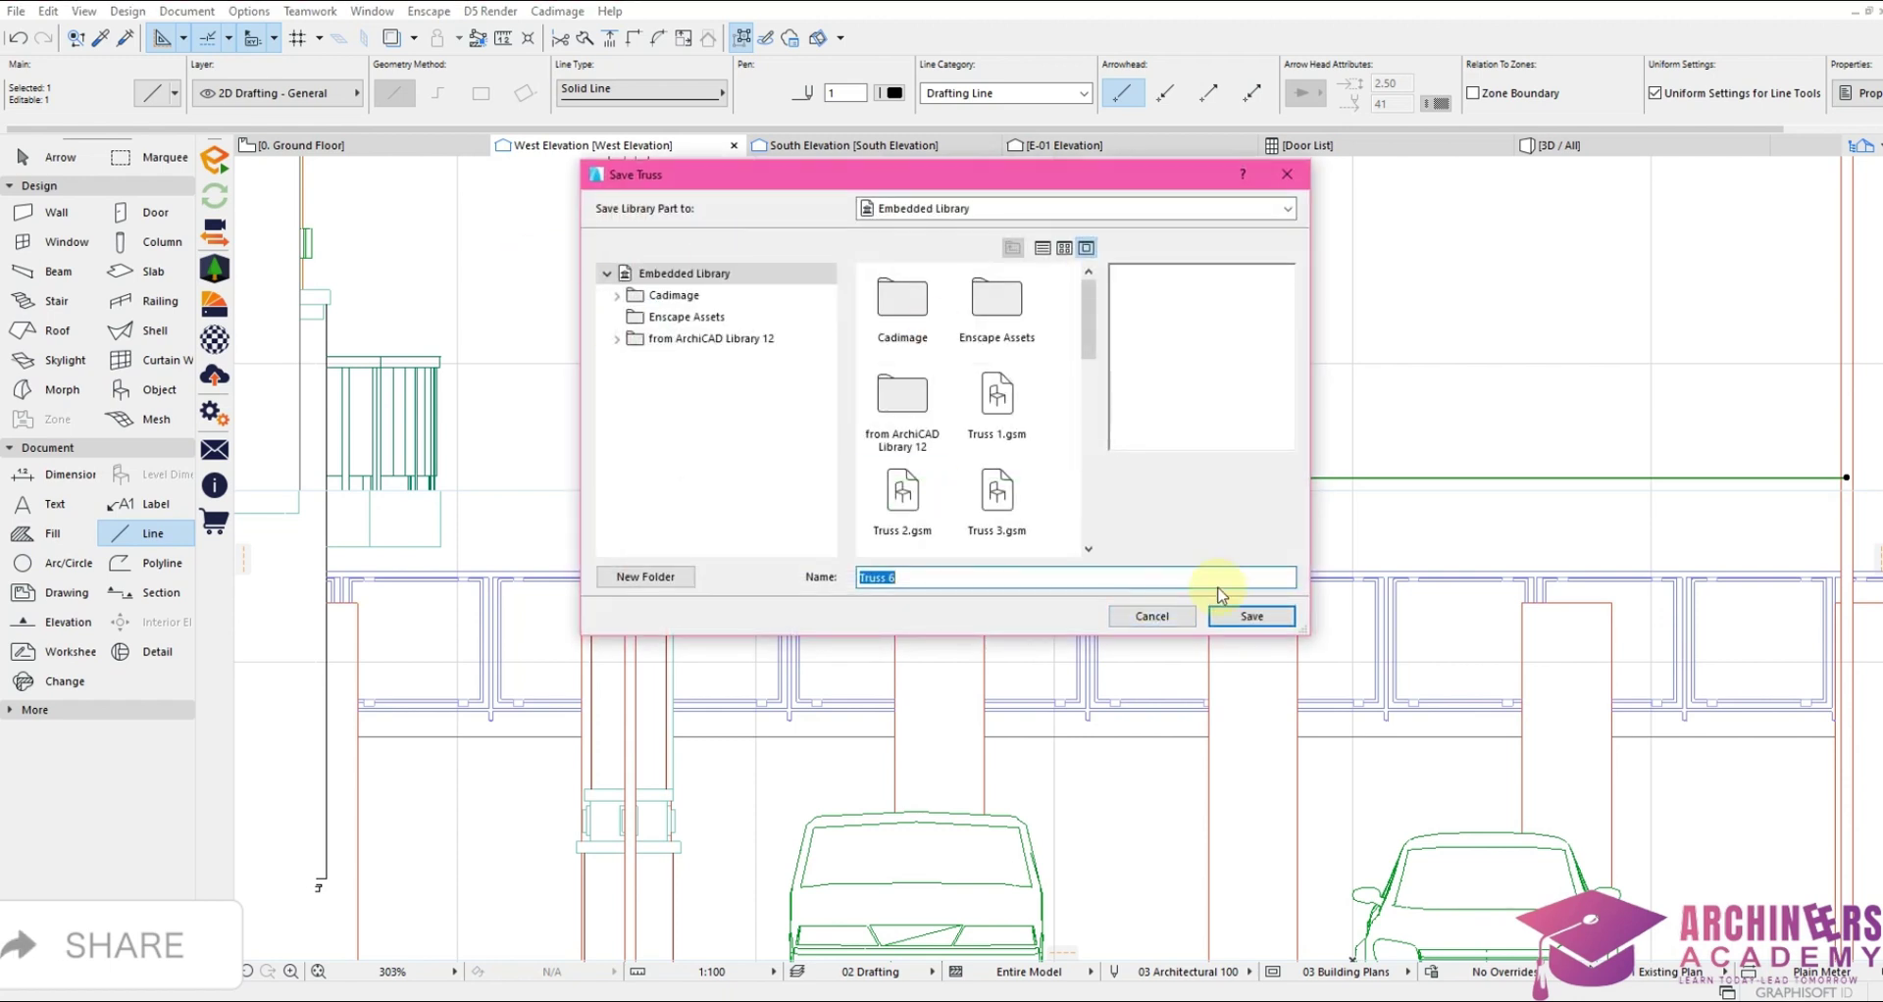
click(1240, 618)
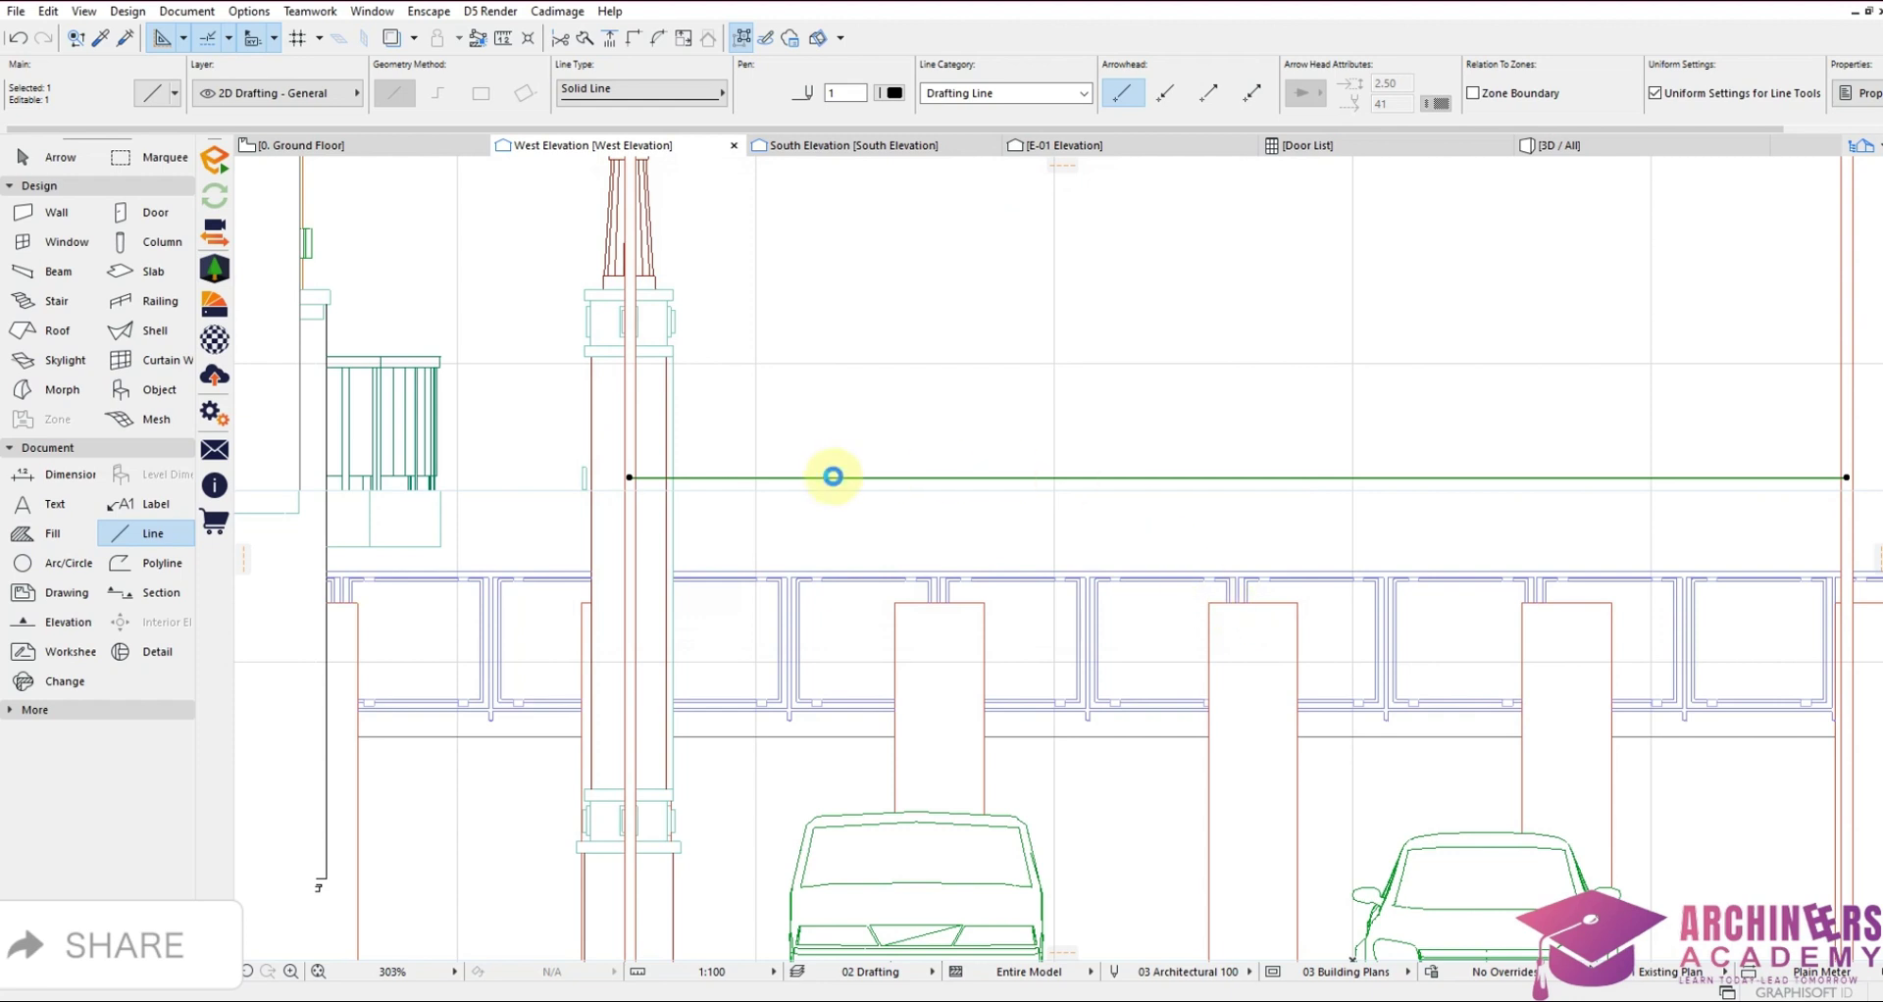
click(832, 476)
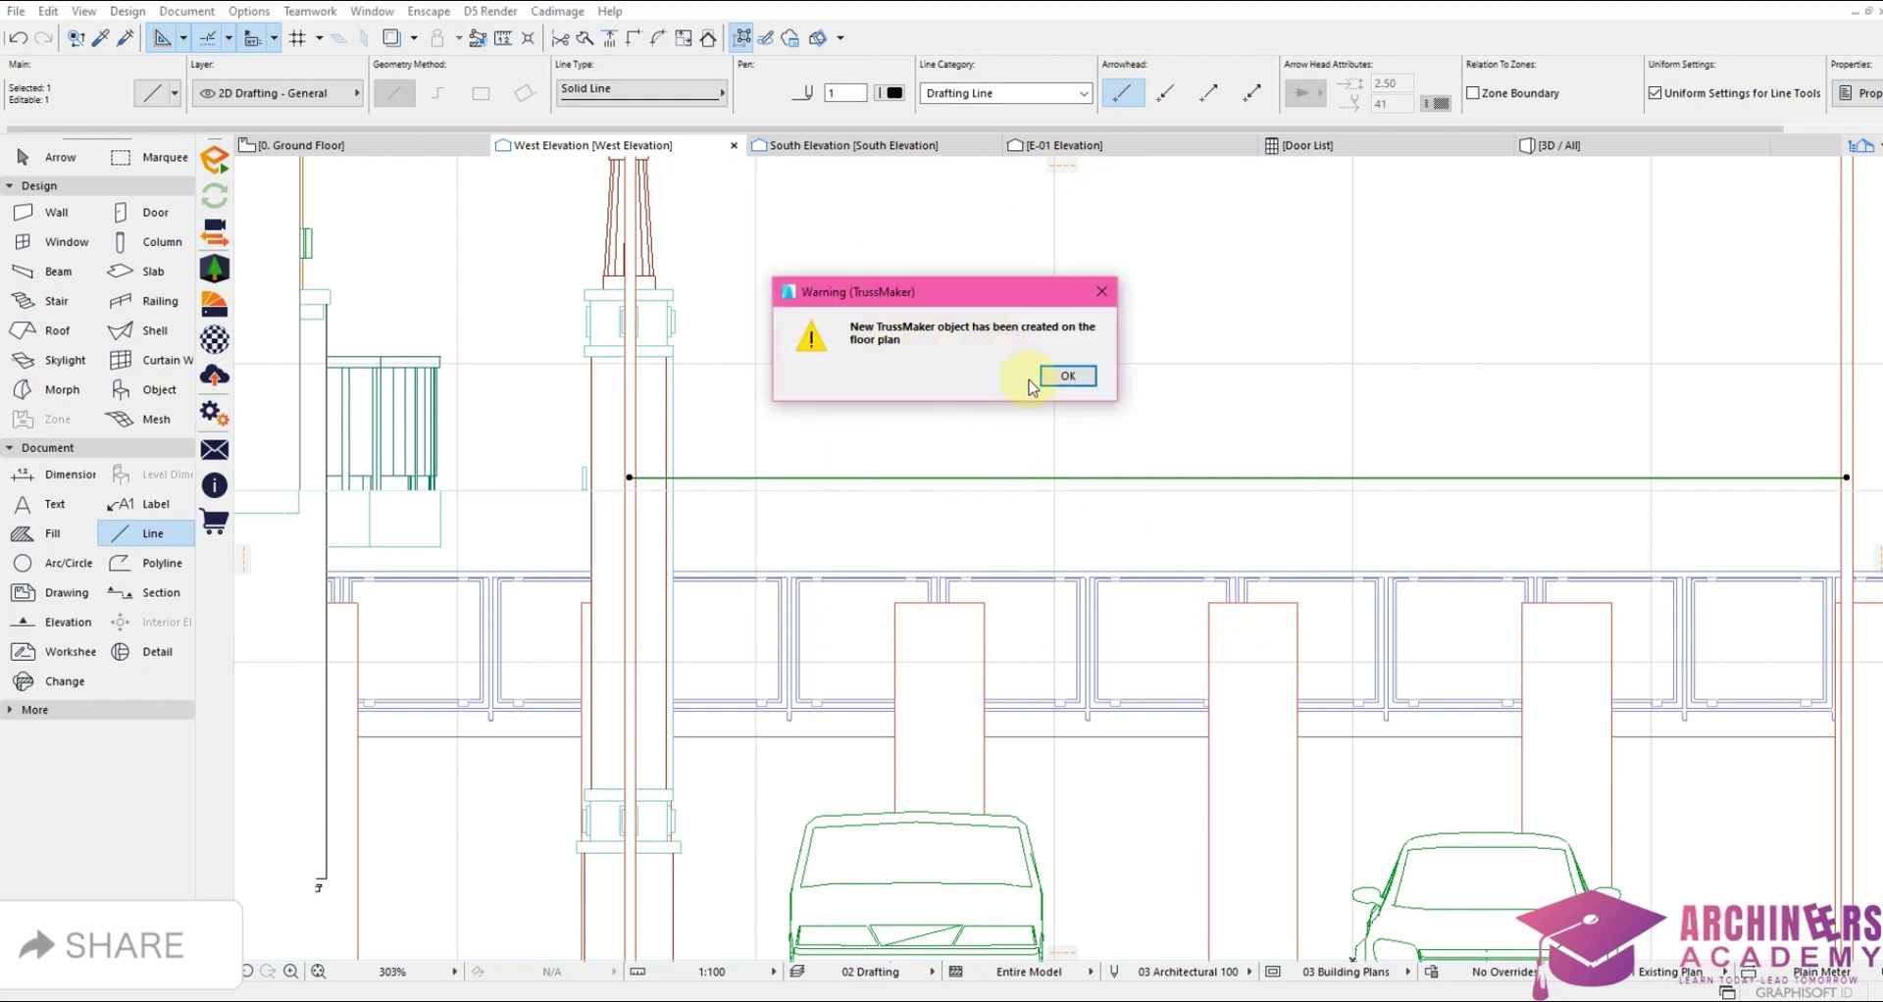
click(1068, 377)
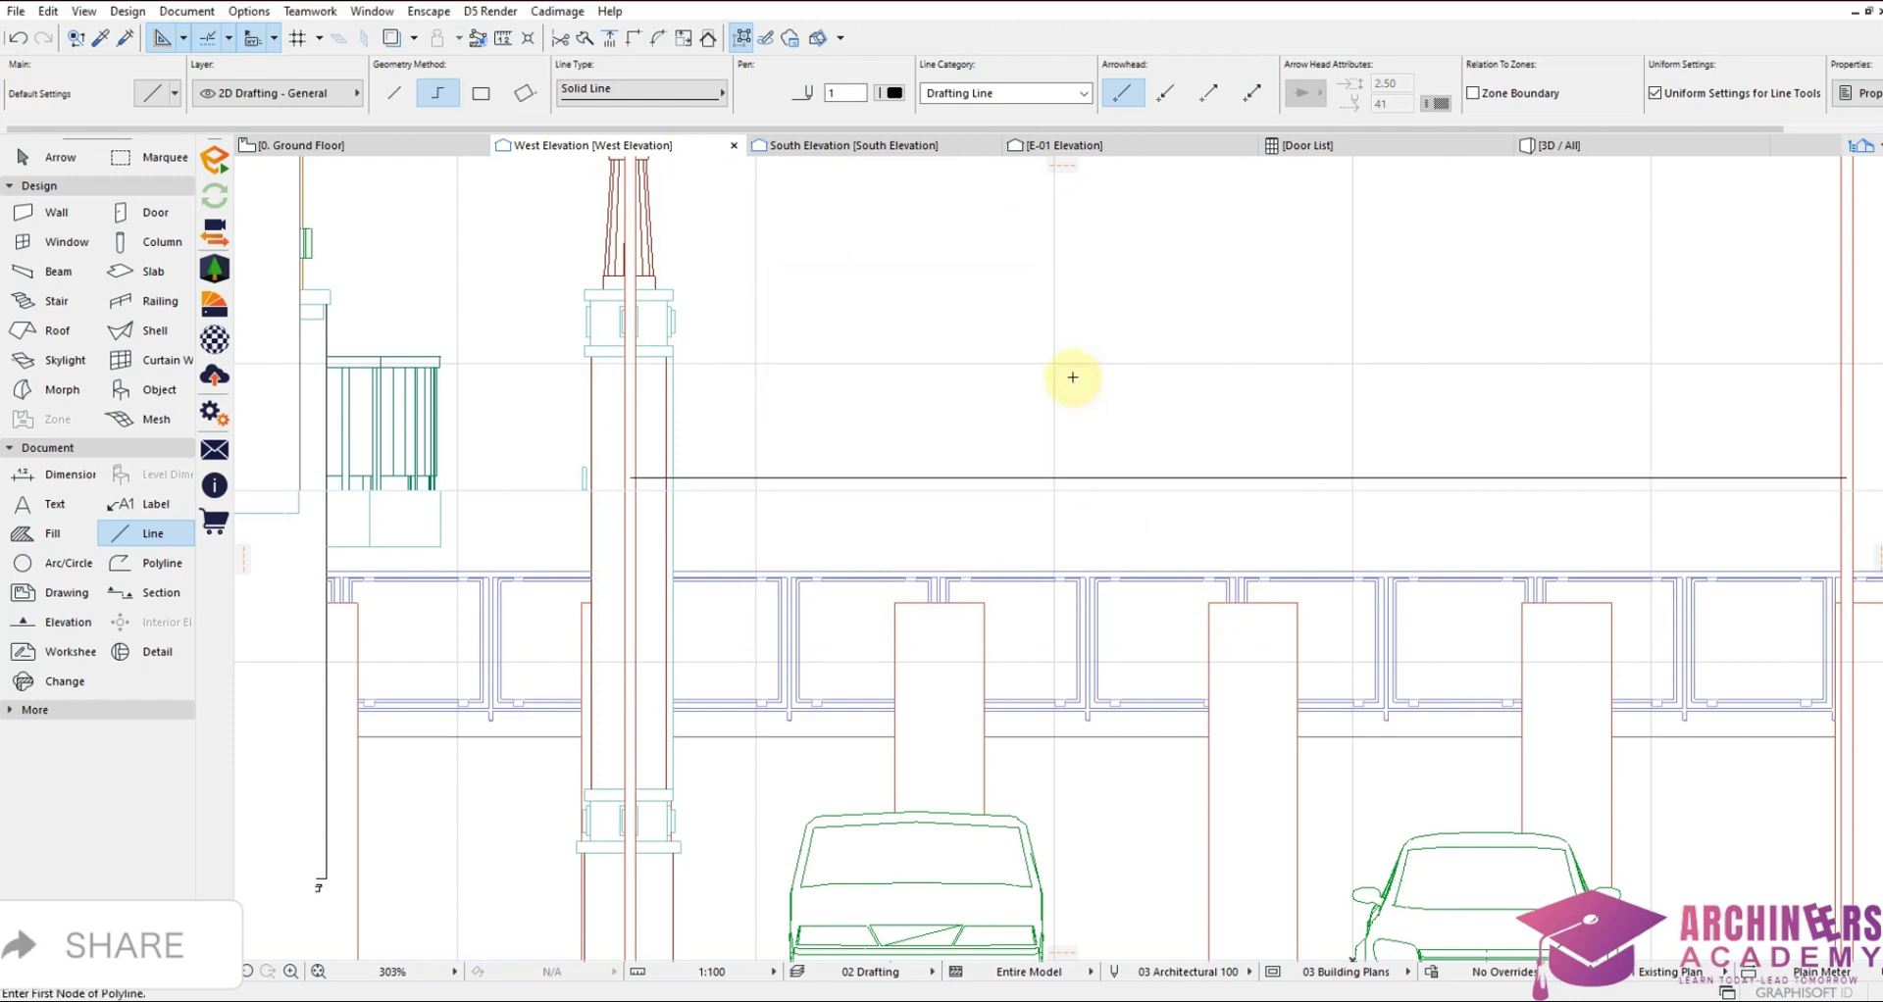
Return to the ground floor plan and select the Truss 6 cross member lying along the West Elevation marker line
click(394, 153)
shift+click(794, 554)
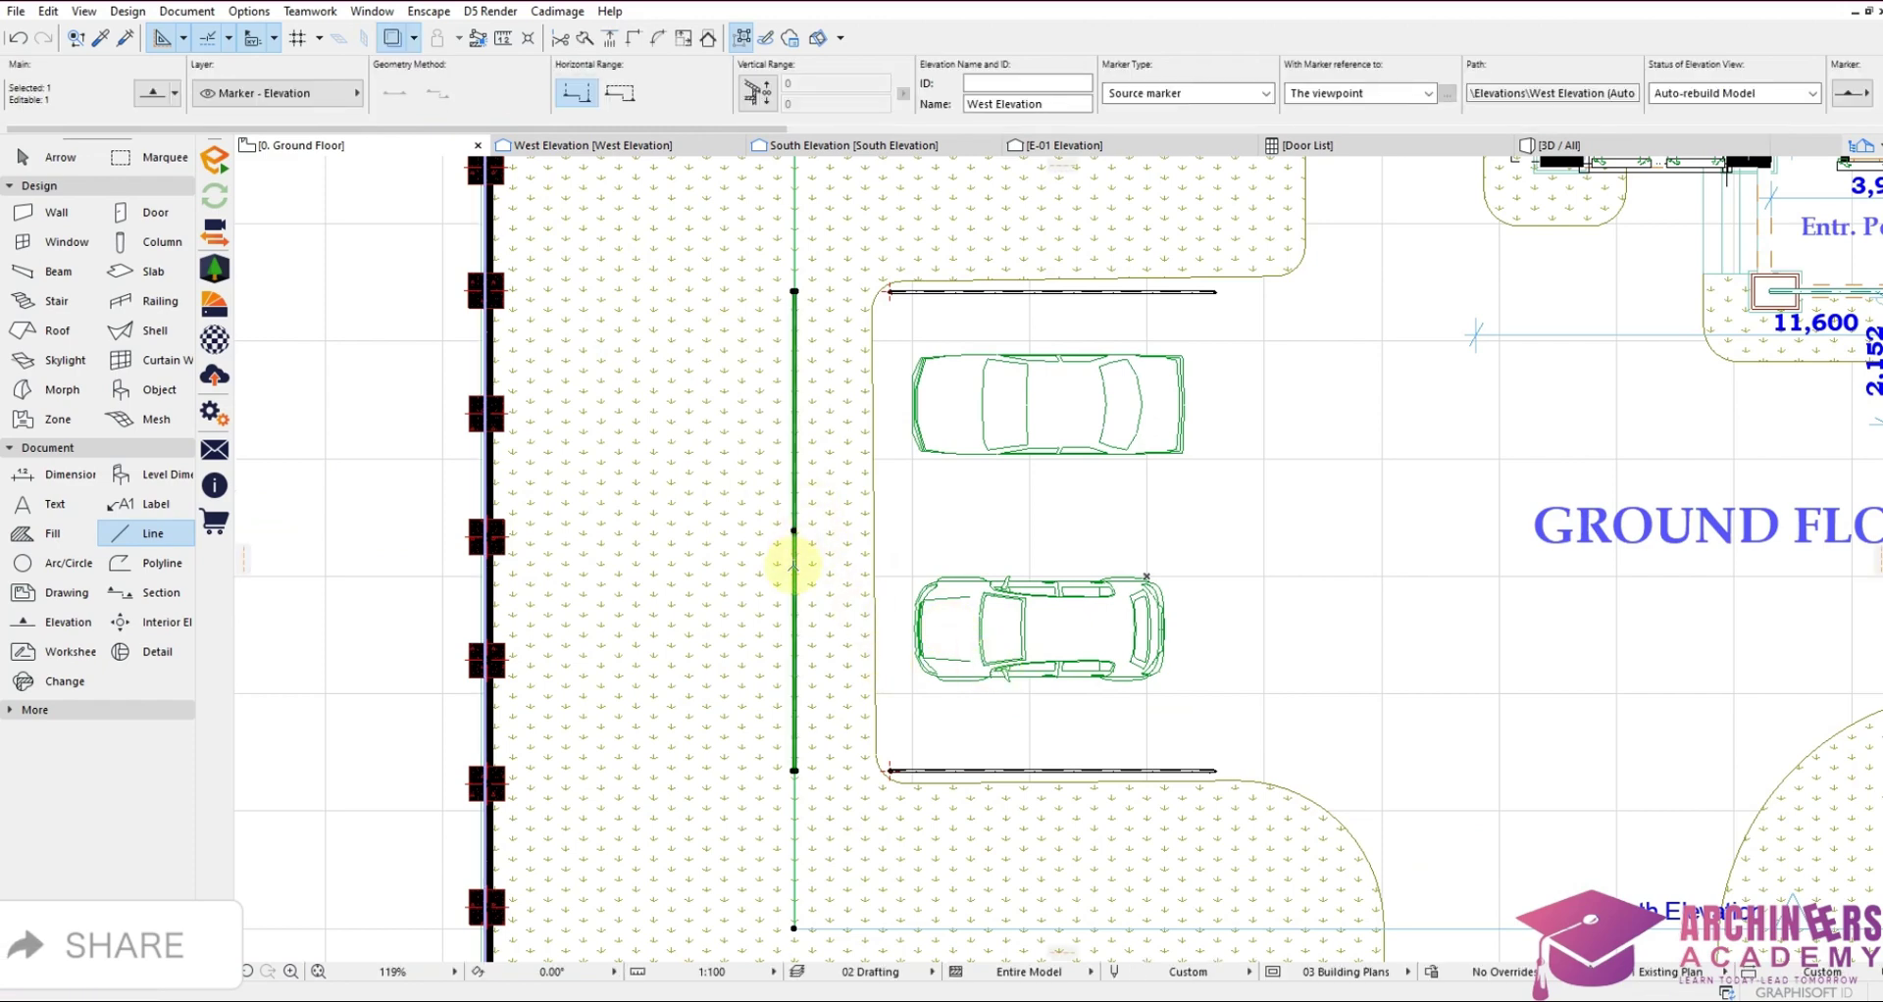
scroll(794, 680, up, 1)
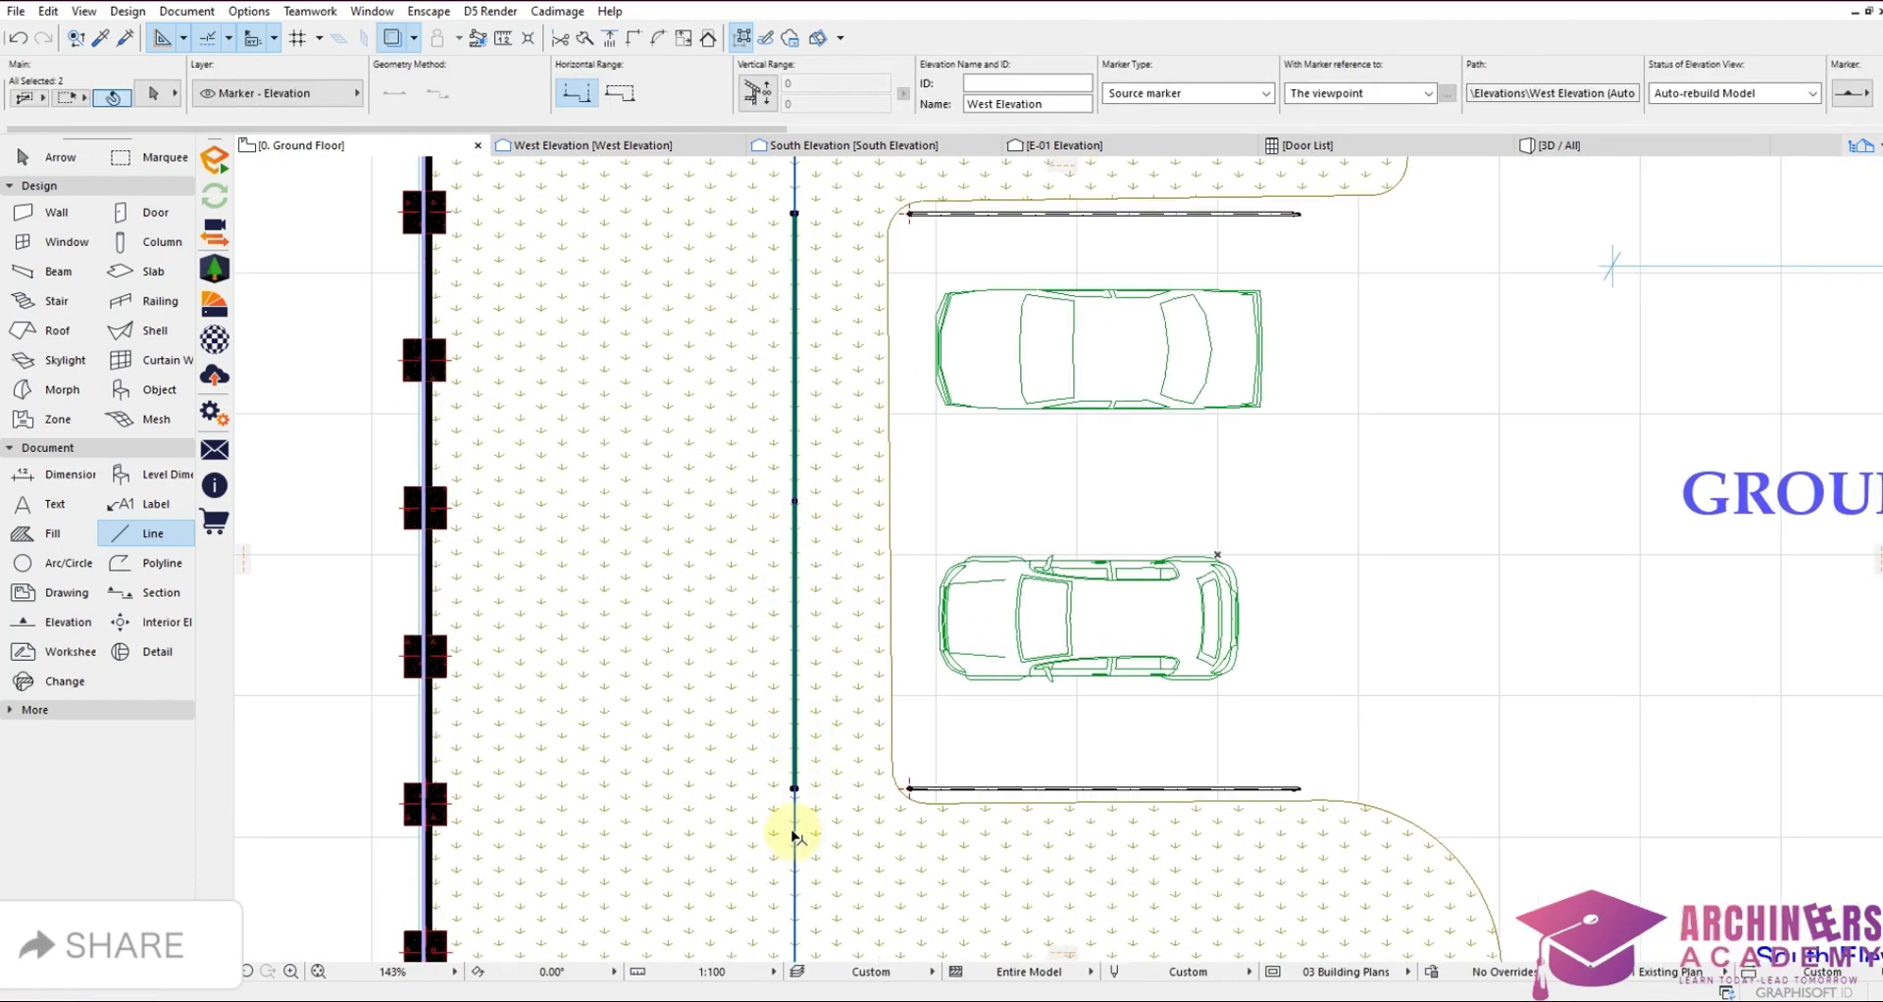
Try to place Truss 6 on the line between the two canopy columns, and undo the placement
key(ctrl+d)
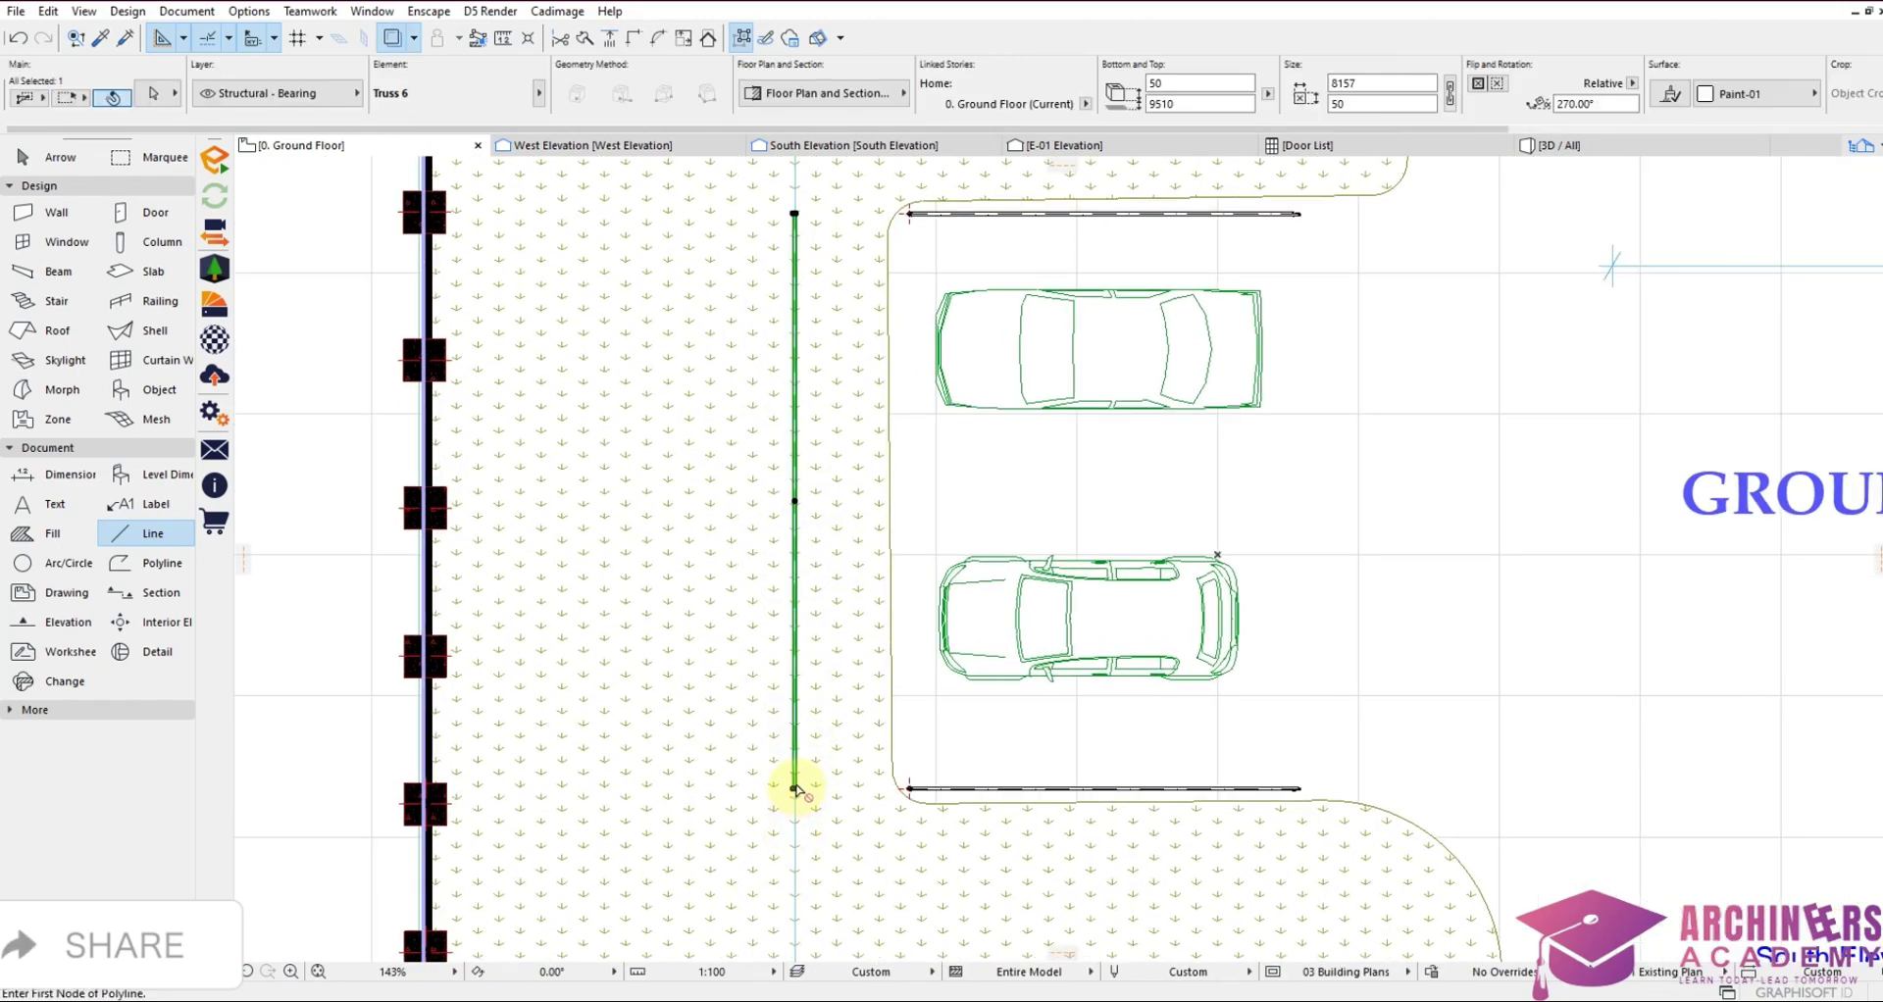
click(793, 791)
click(903, 789)
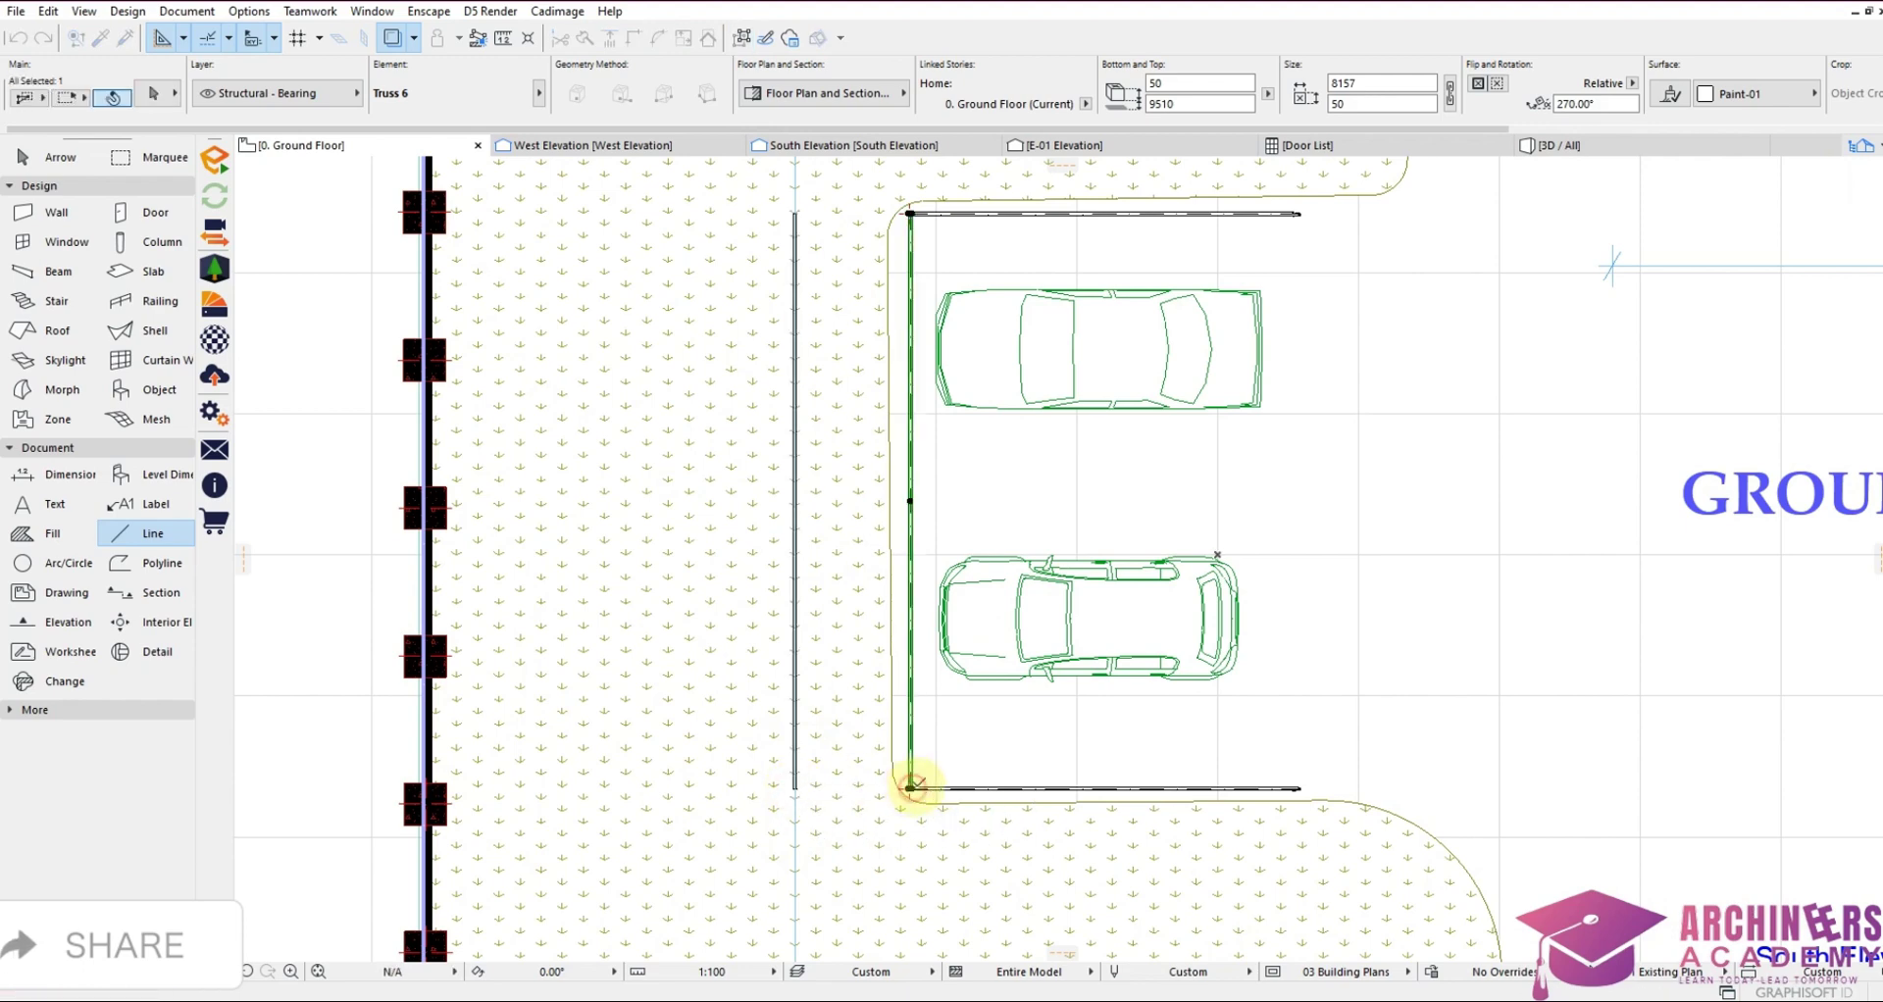
scroll(902, 678, down, 3)
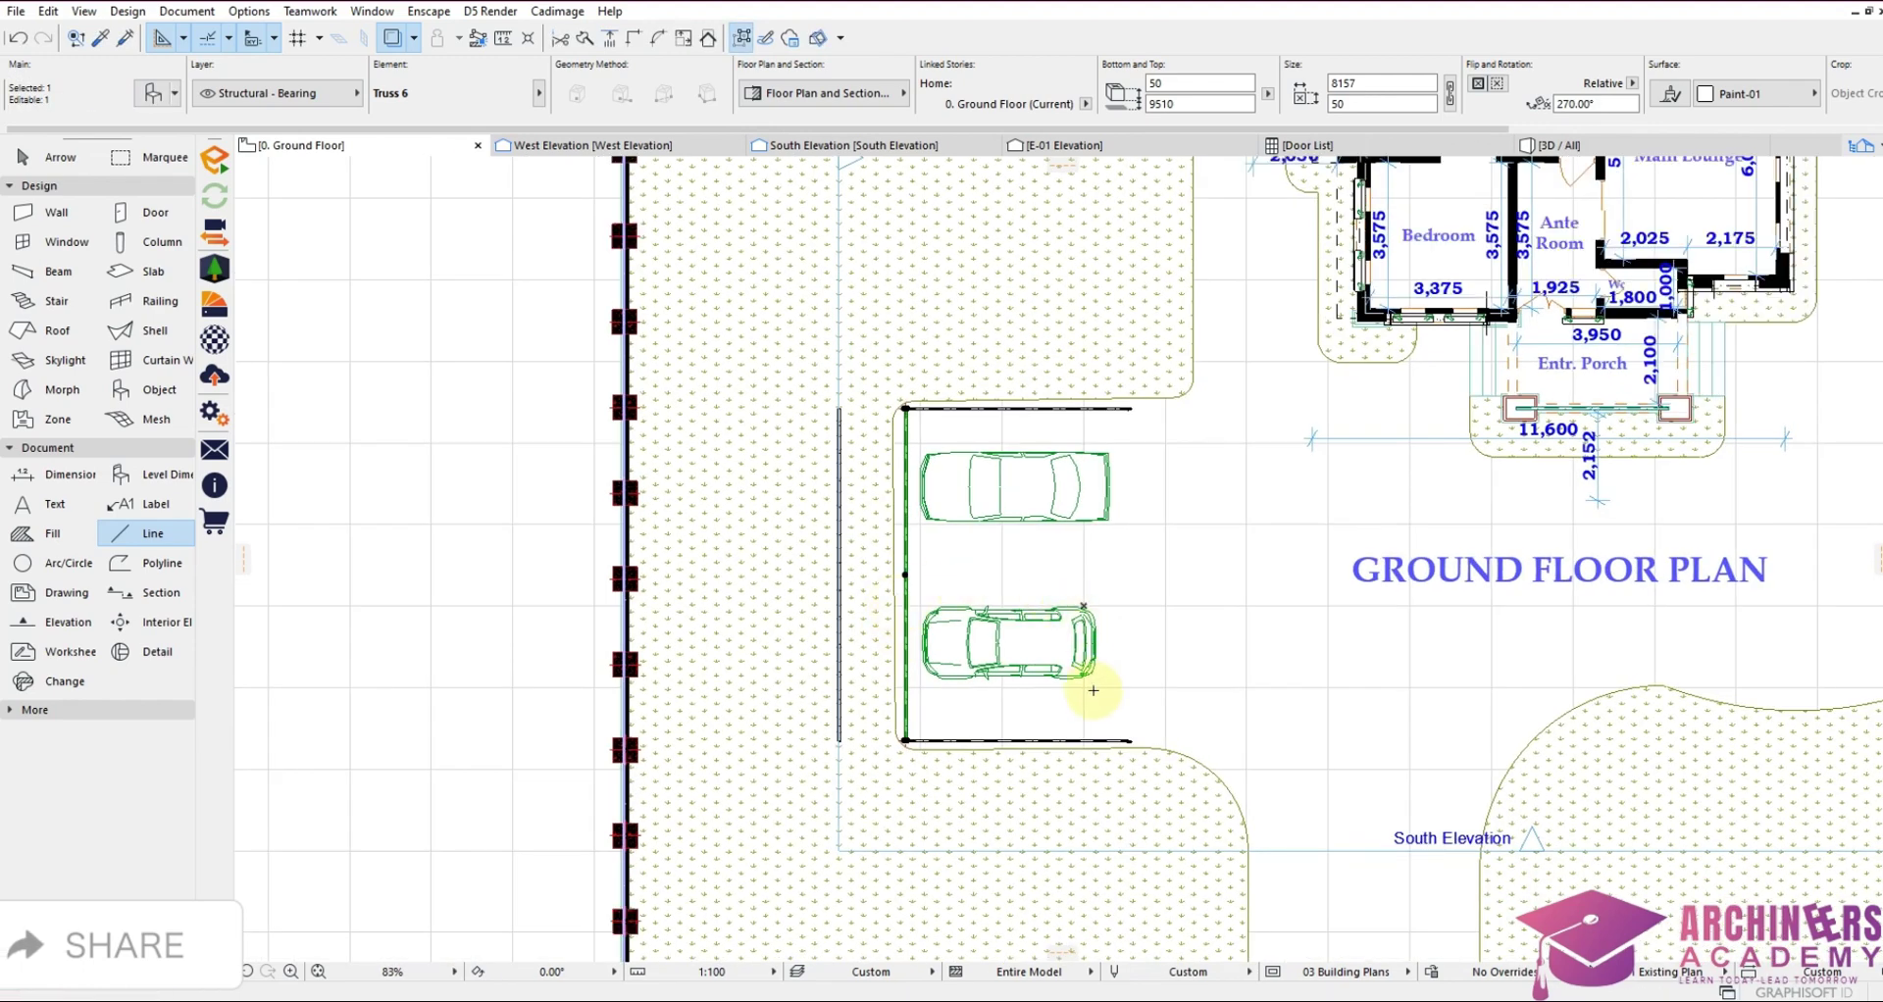
scroll(868, 748, up, 9)
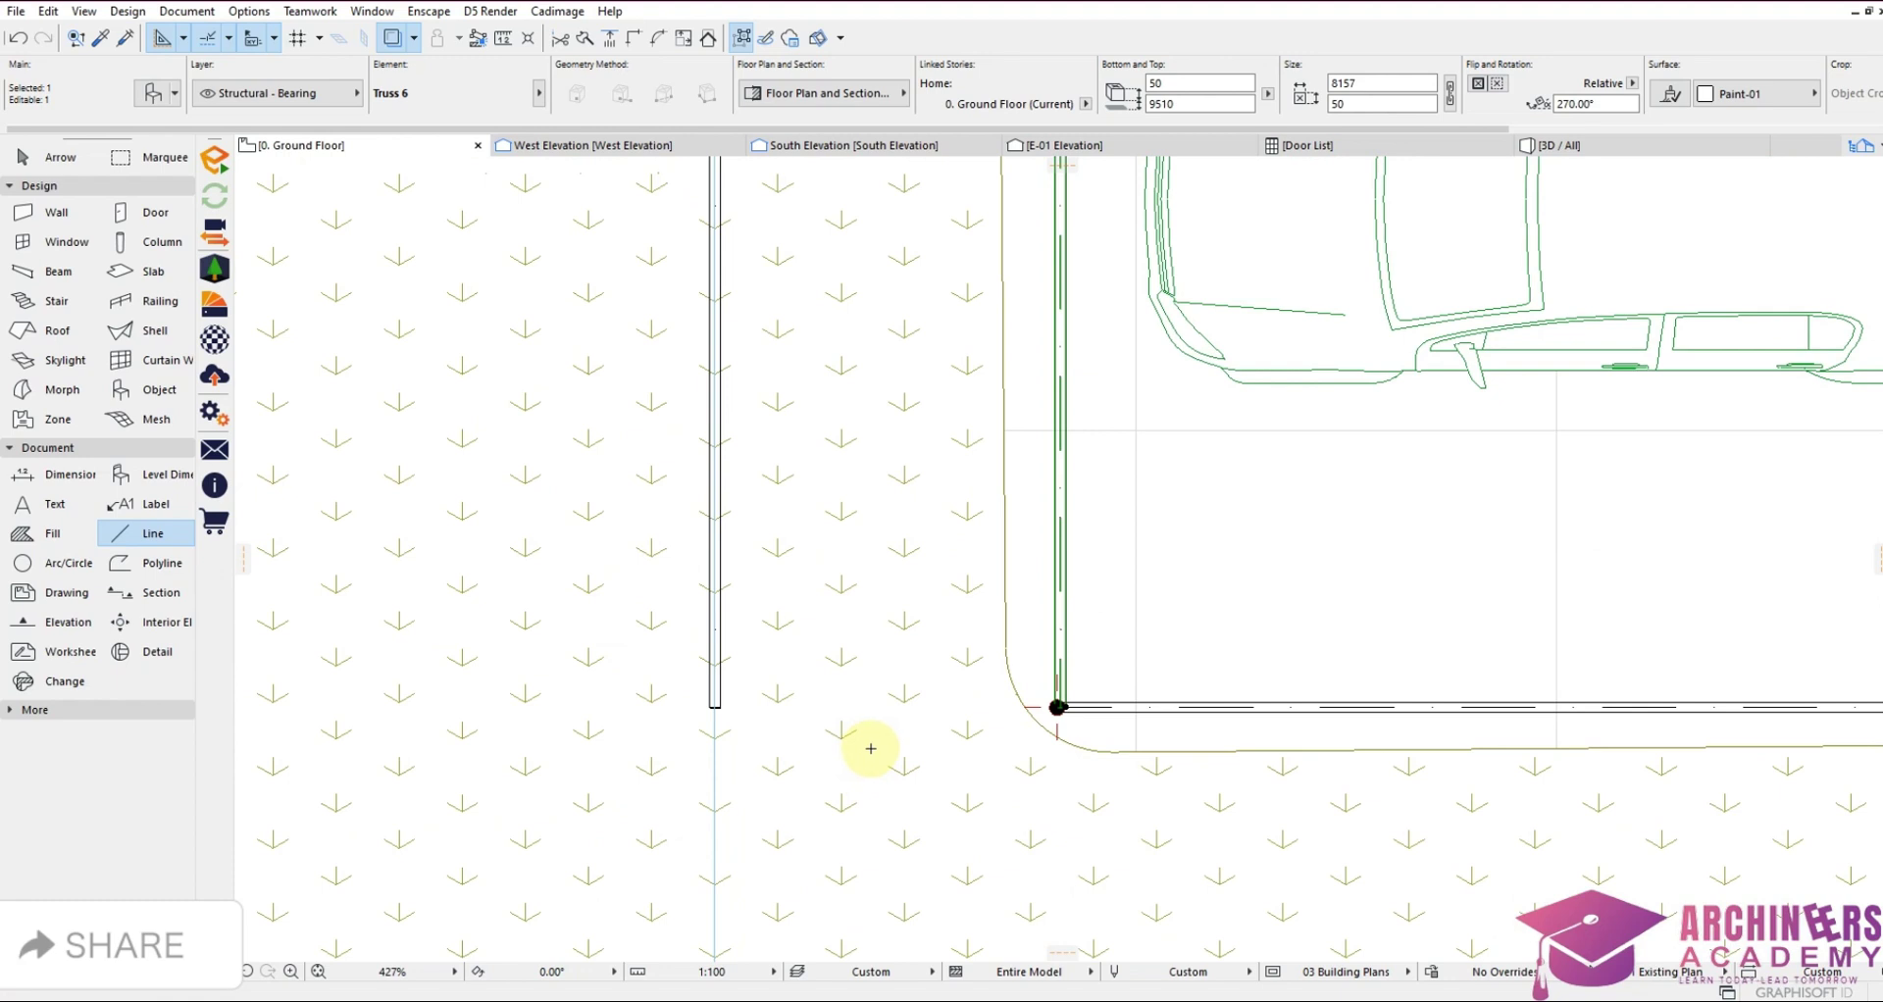
key(ctrl+z)
key(Escape)
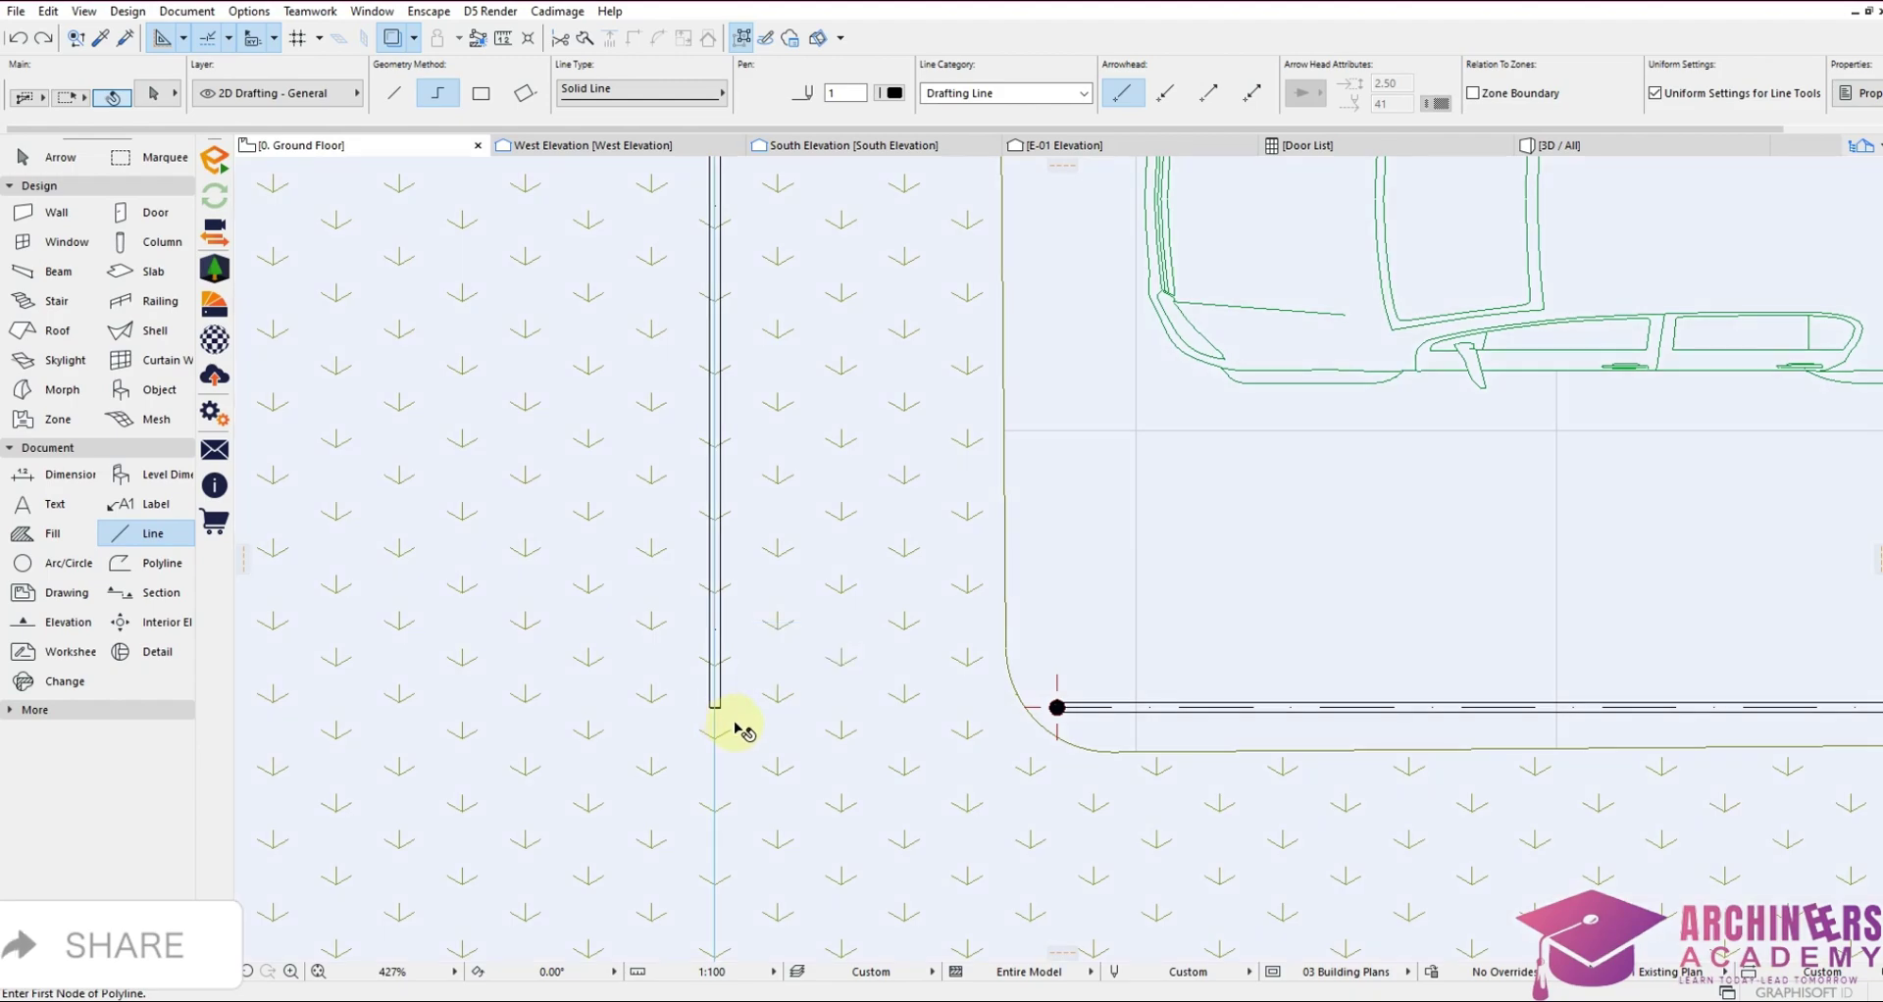
shift+click(743, 731)
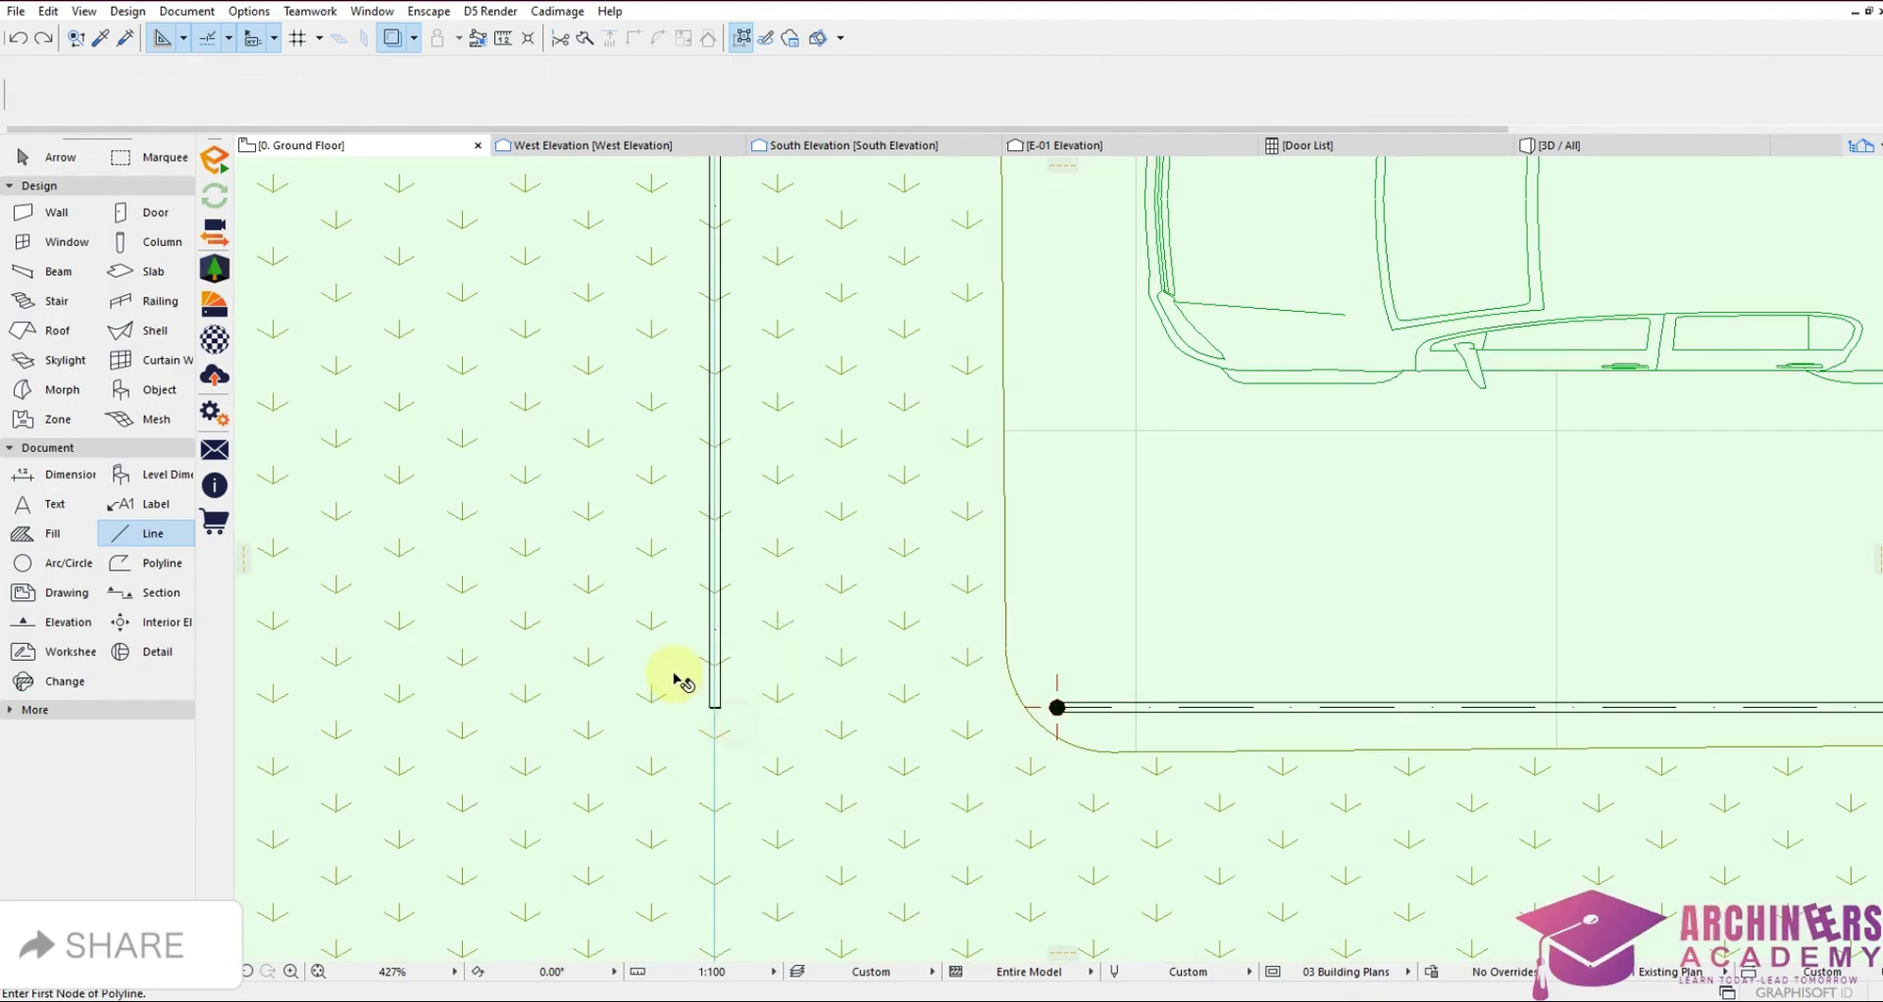
scroll(728, 677, down, 4)
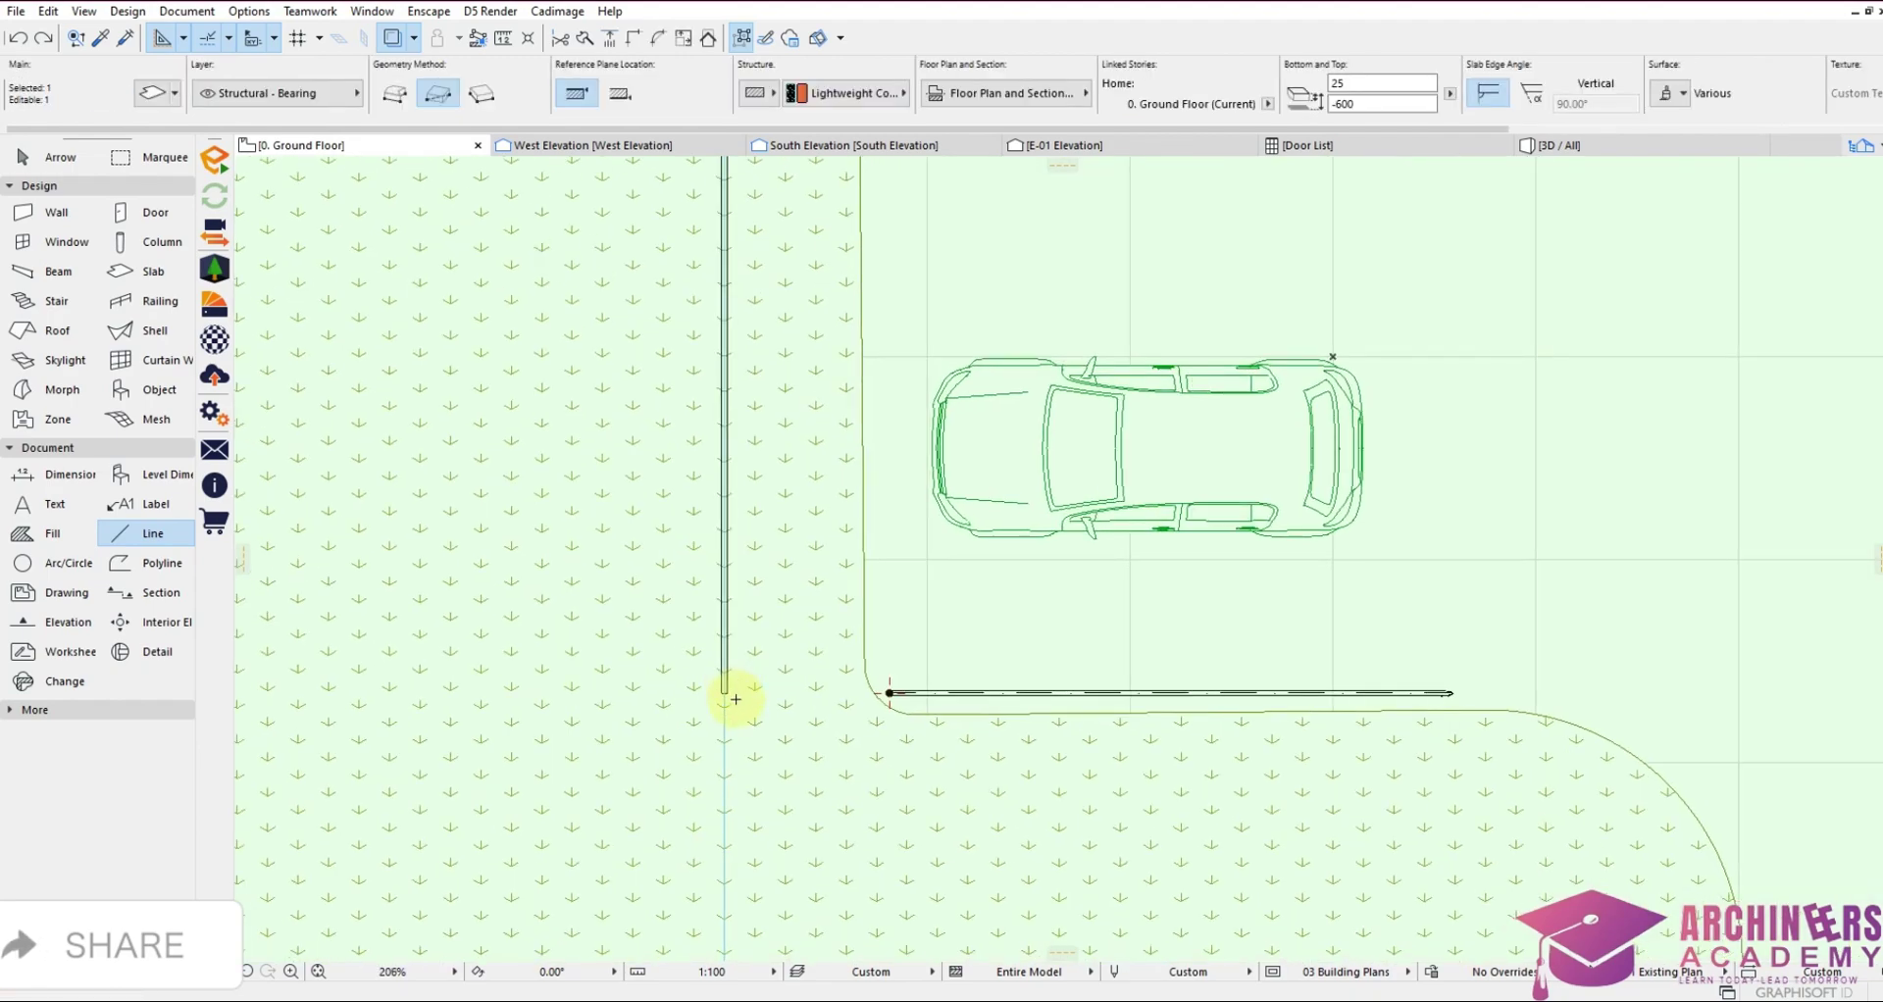
key(Escape)
scroll(784, 588, down, 3)
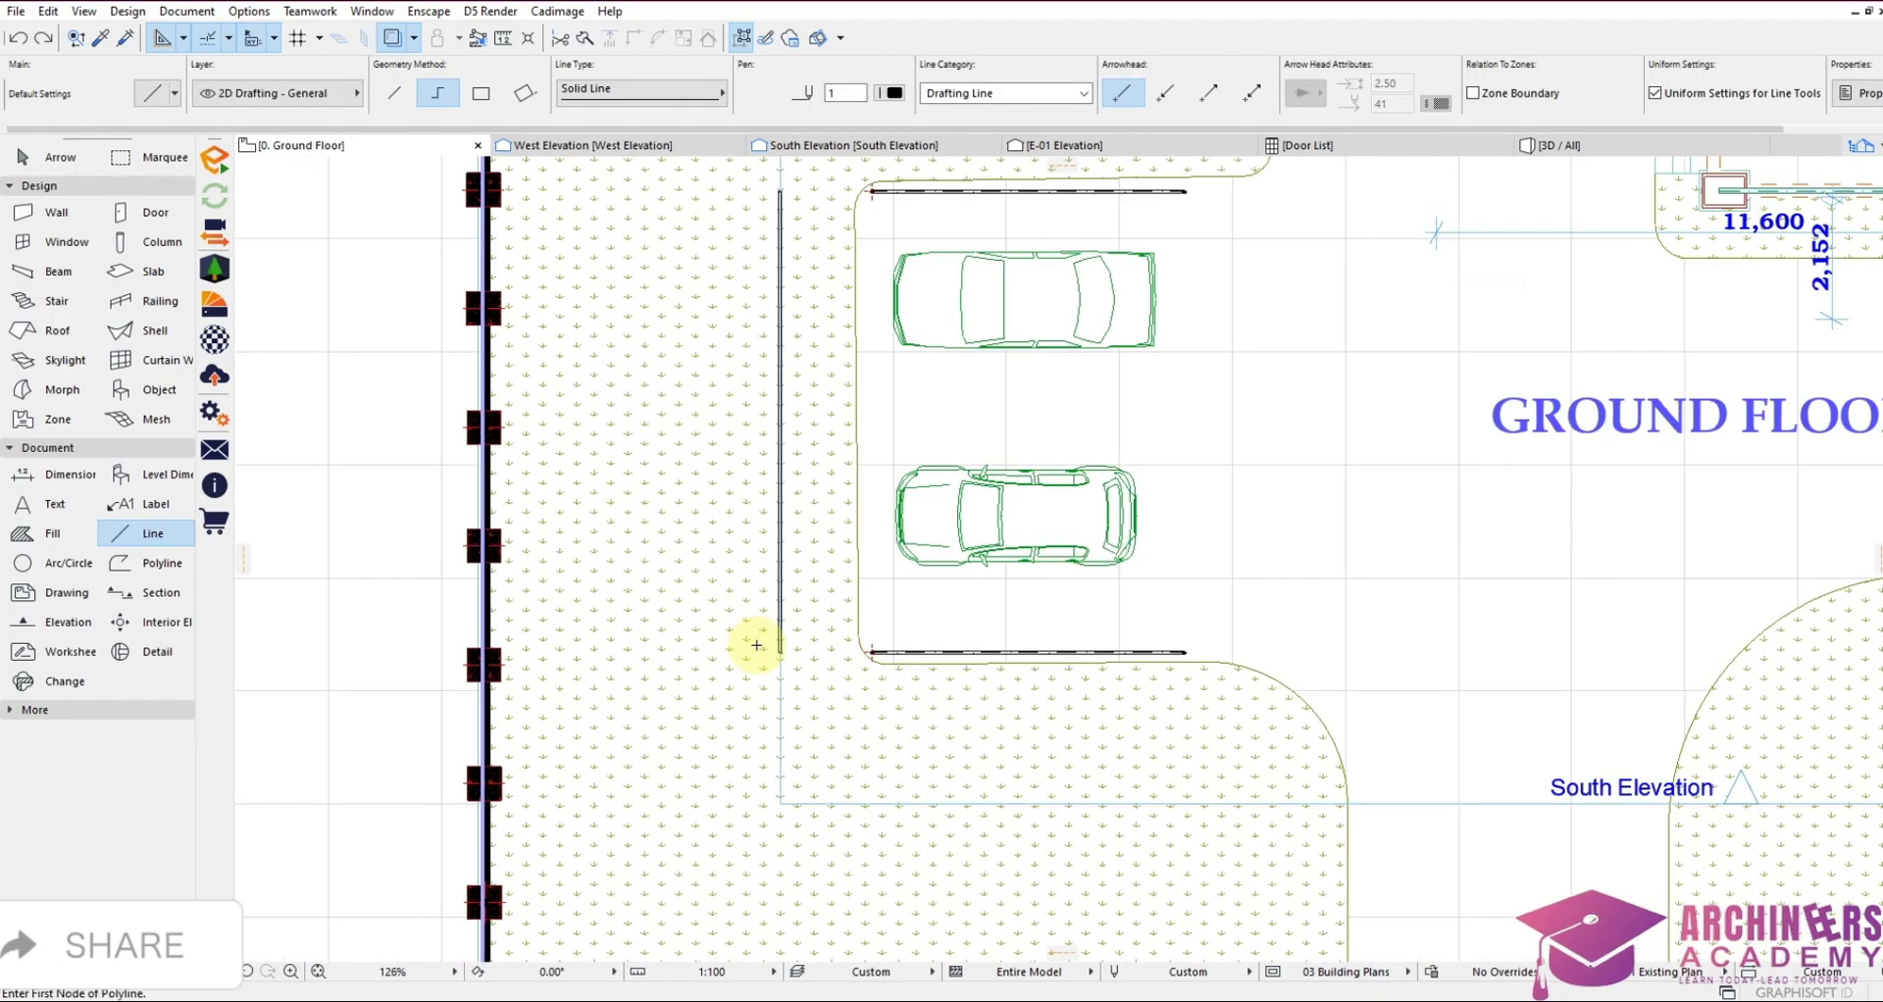
scroll(757, 645, up, 3)
shift+click(301, 602)
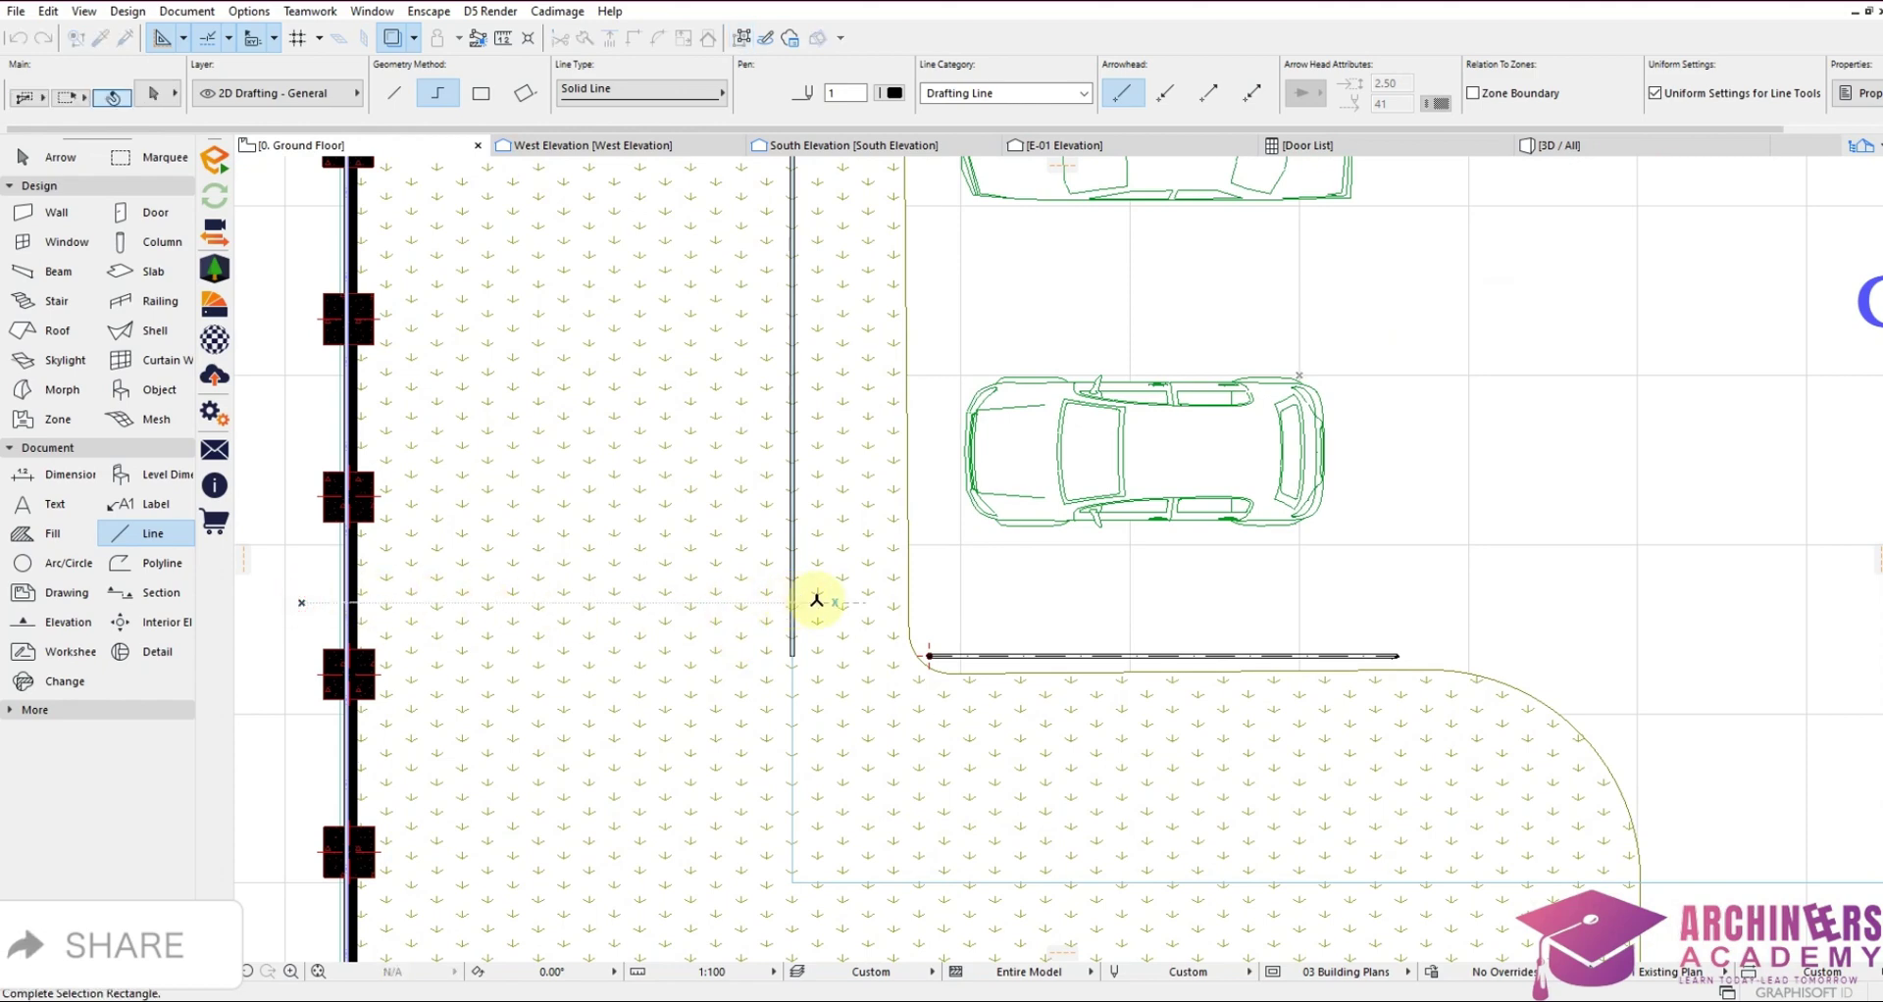
click(851, 562)
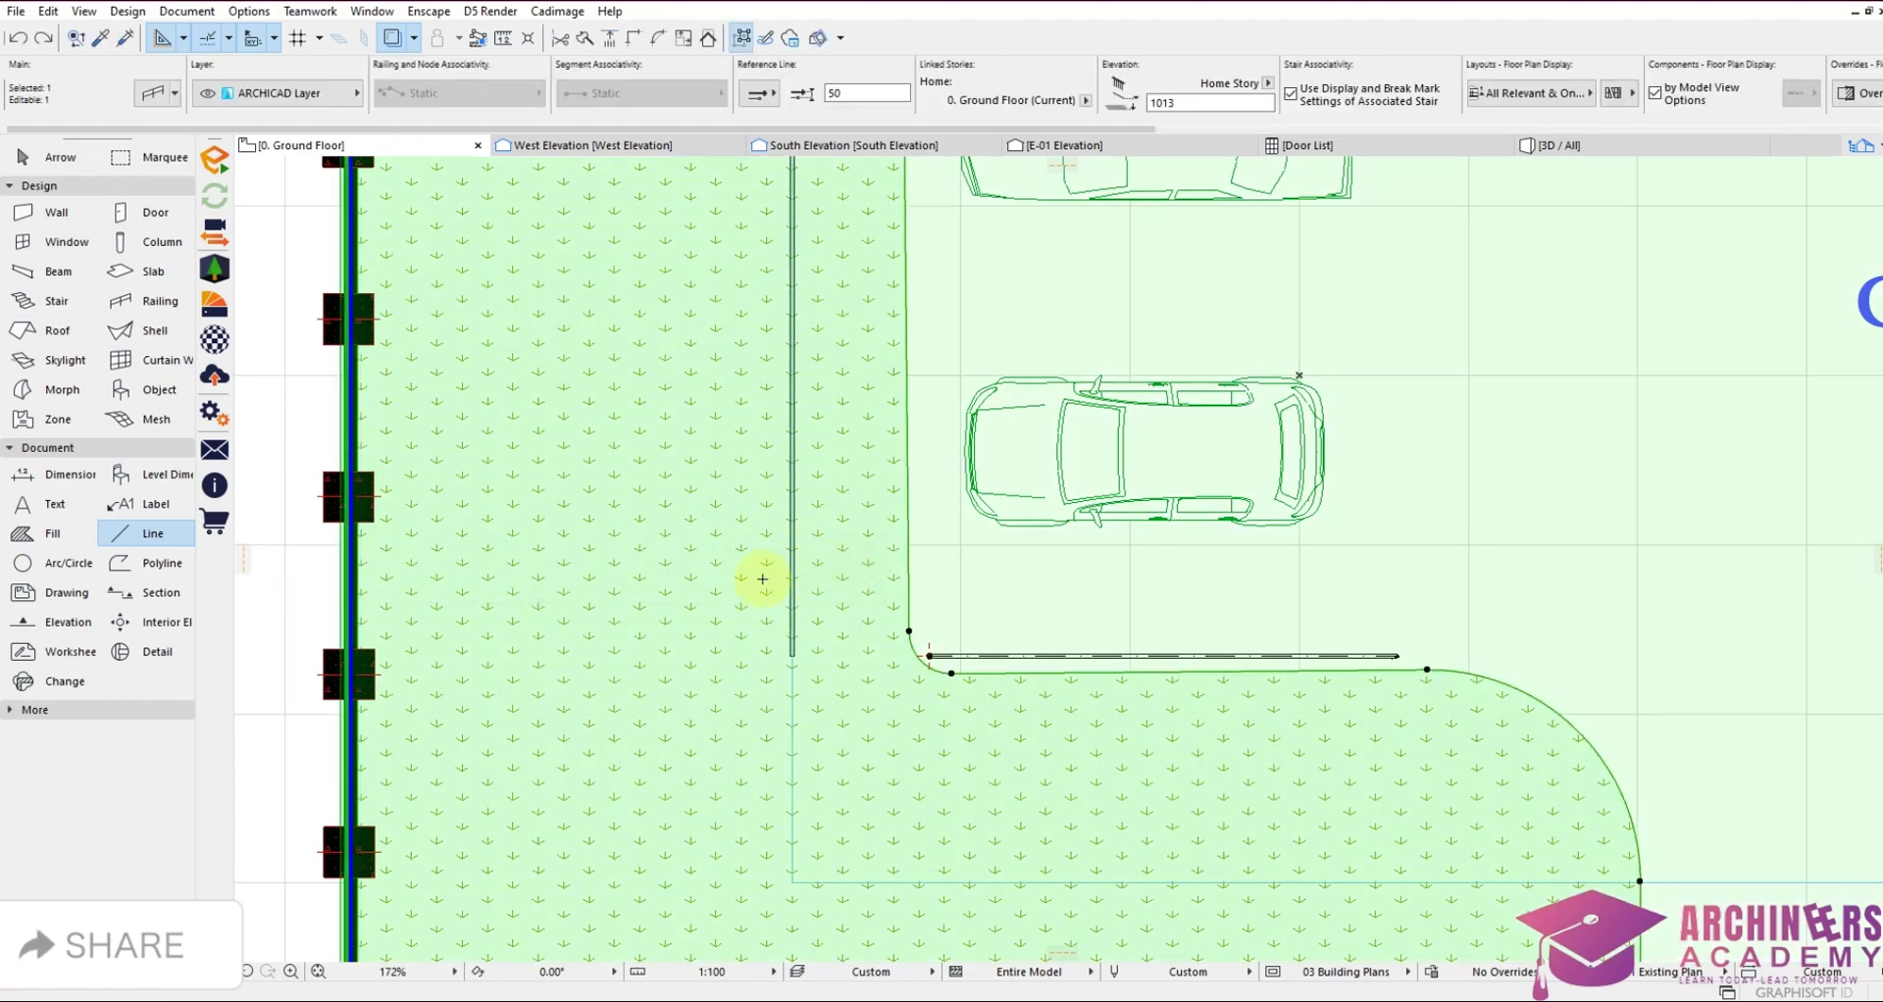
click(345, 582)
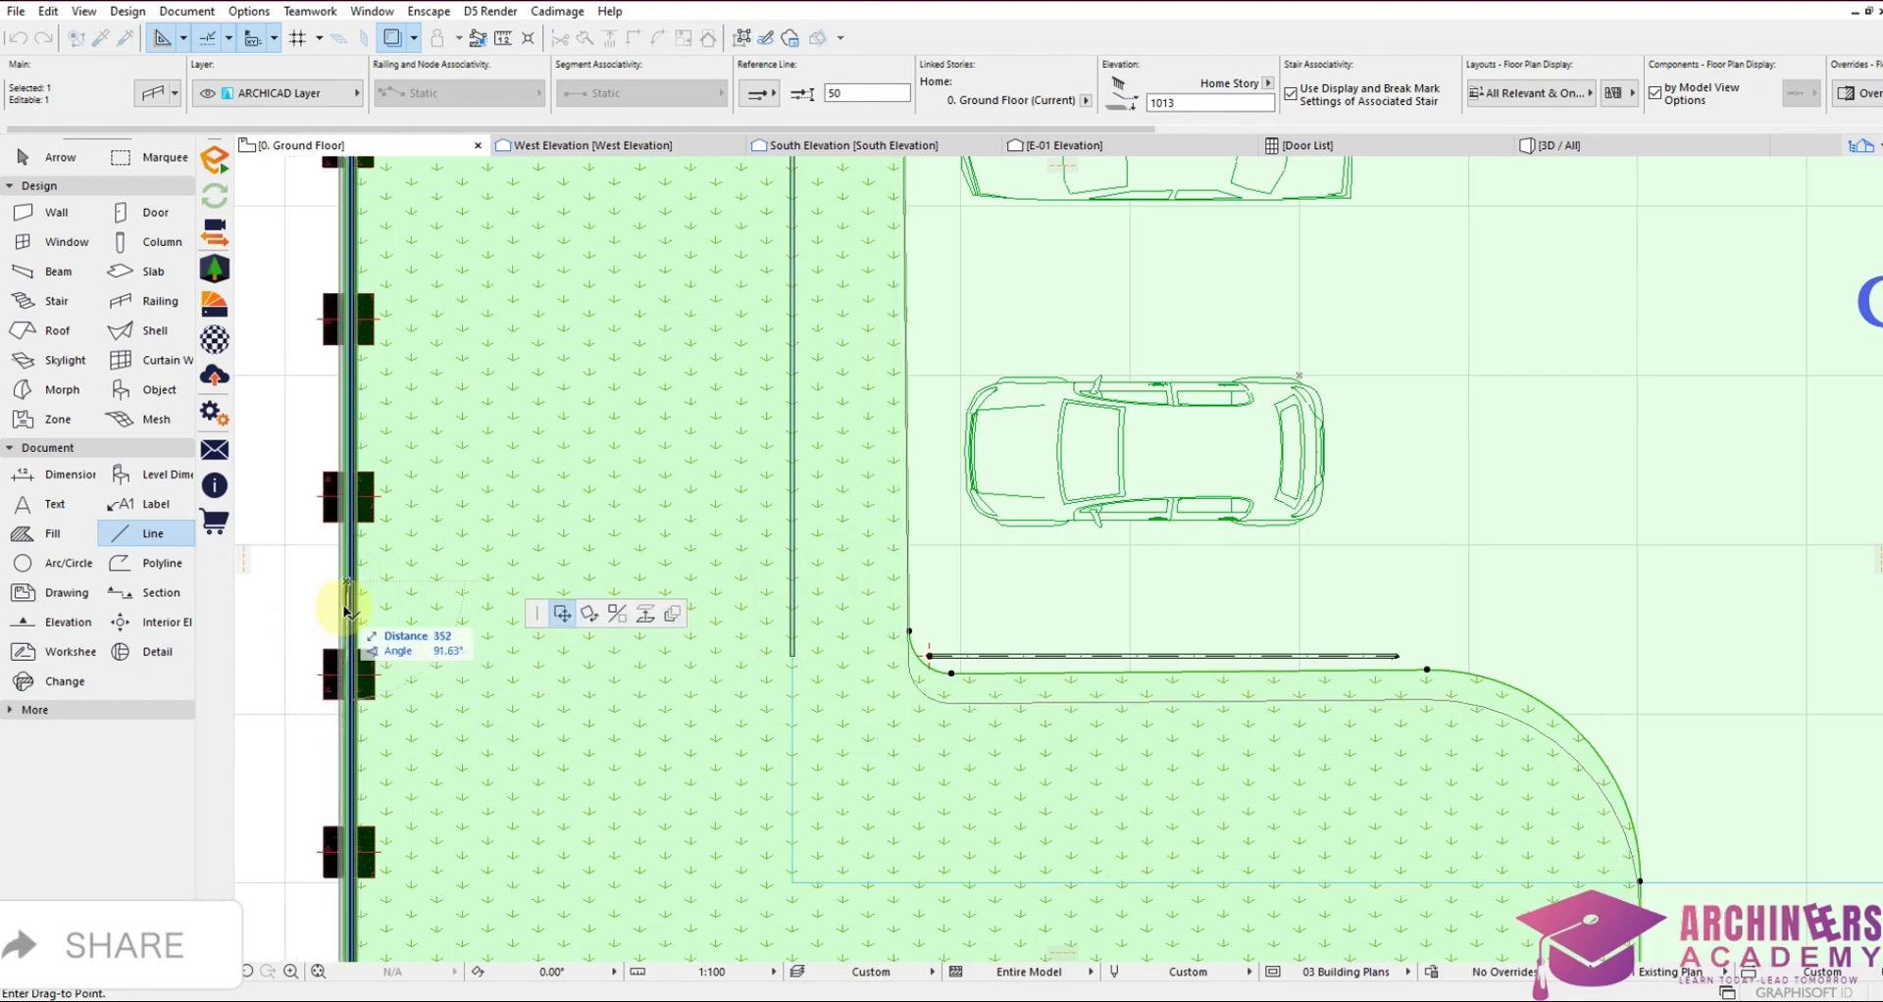
key(Escape)
key(Escape)
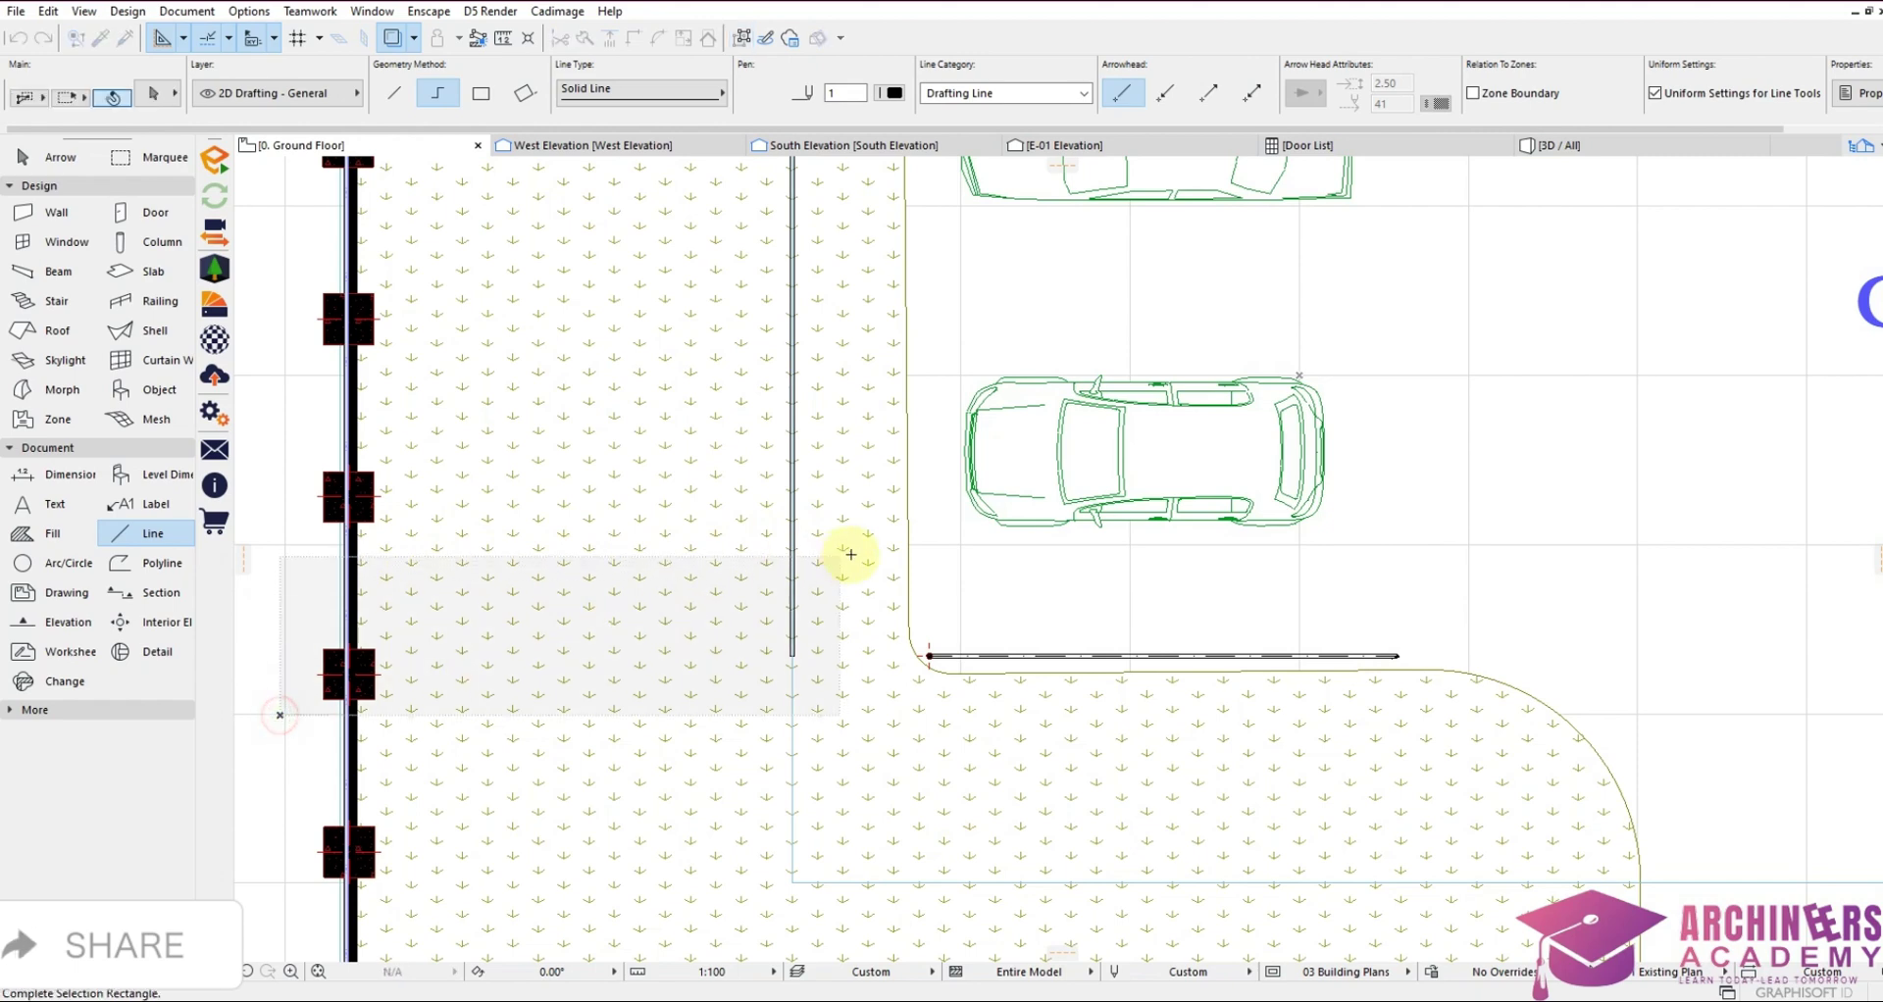
Select Truss 6, try to drag a copy from its lower end to the lower canopy column, and undo the copy
key(ctrl+a)
drag(278, 734, 645, 592)
scroll(792, 652, up, 5)
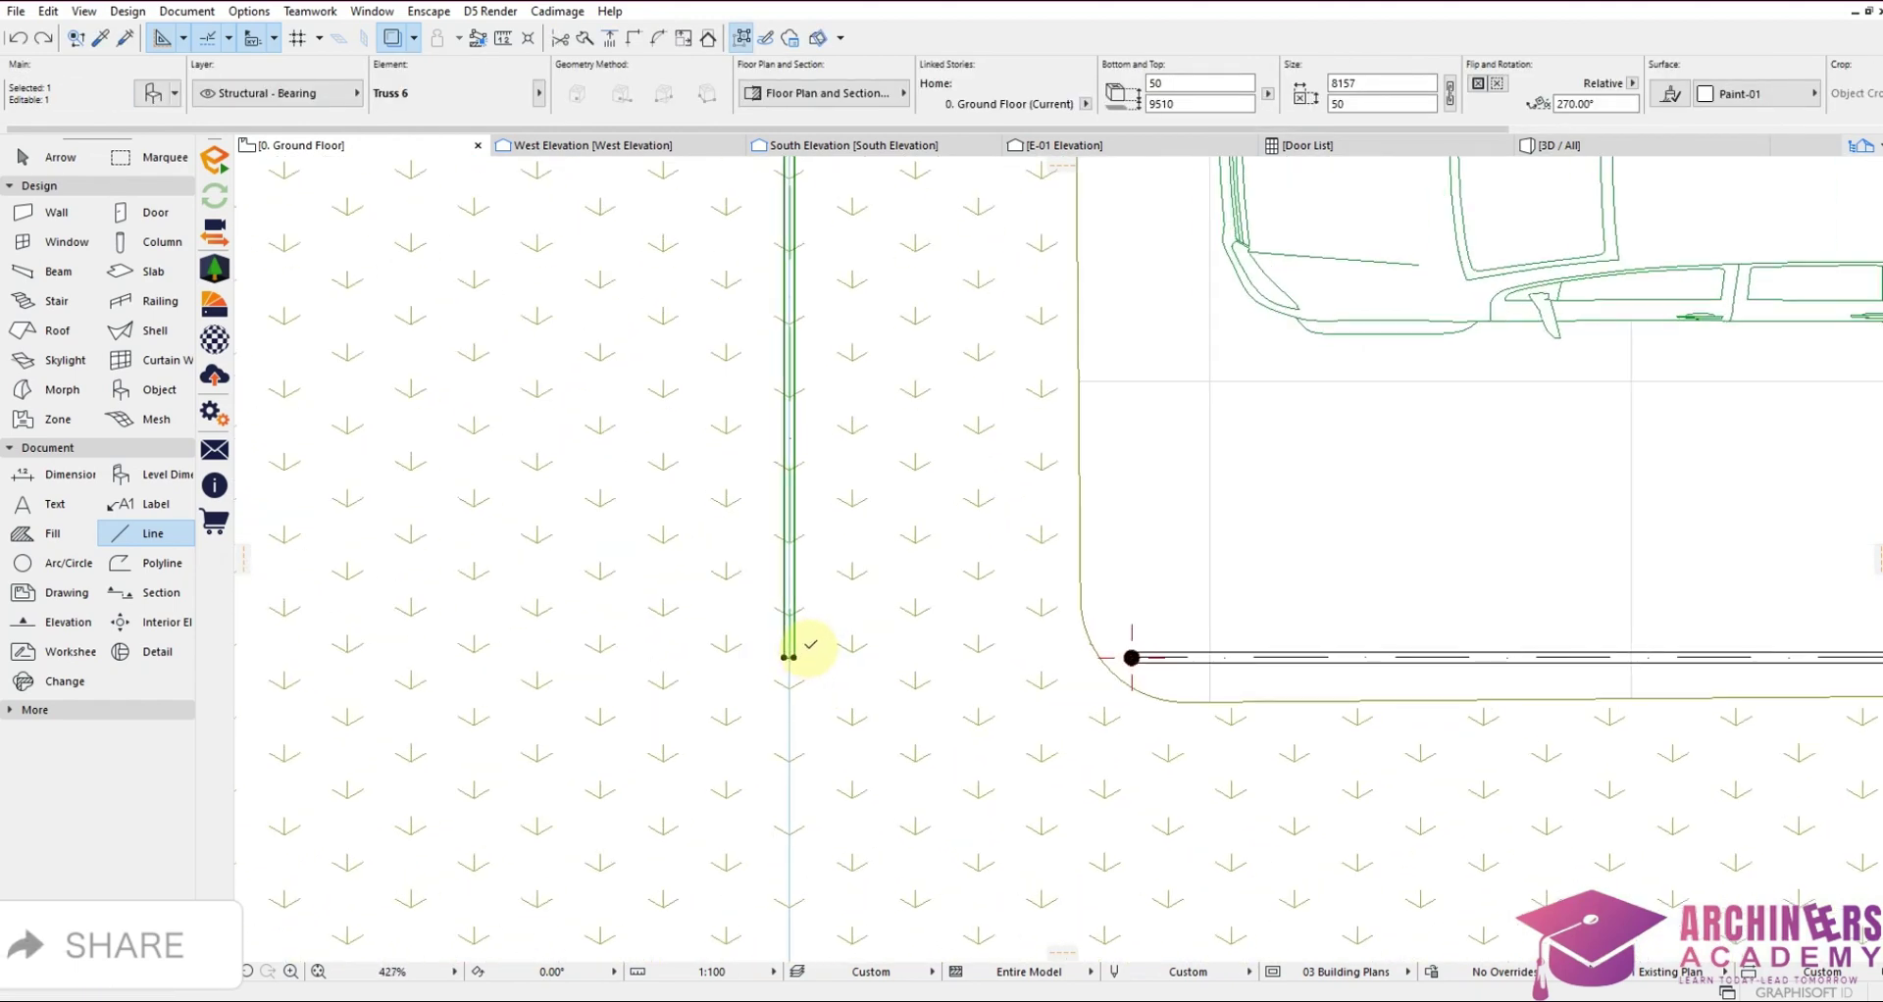
click(792, 655)
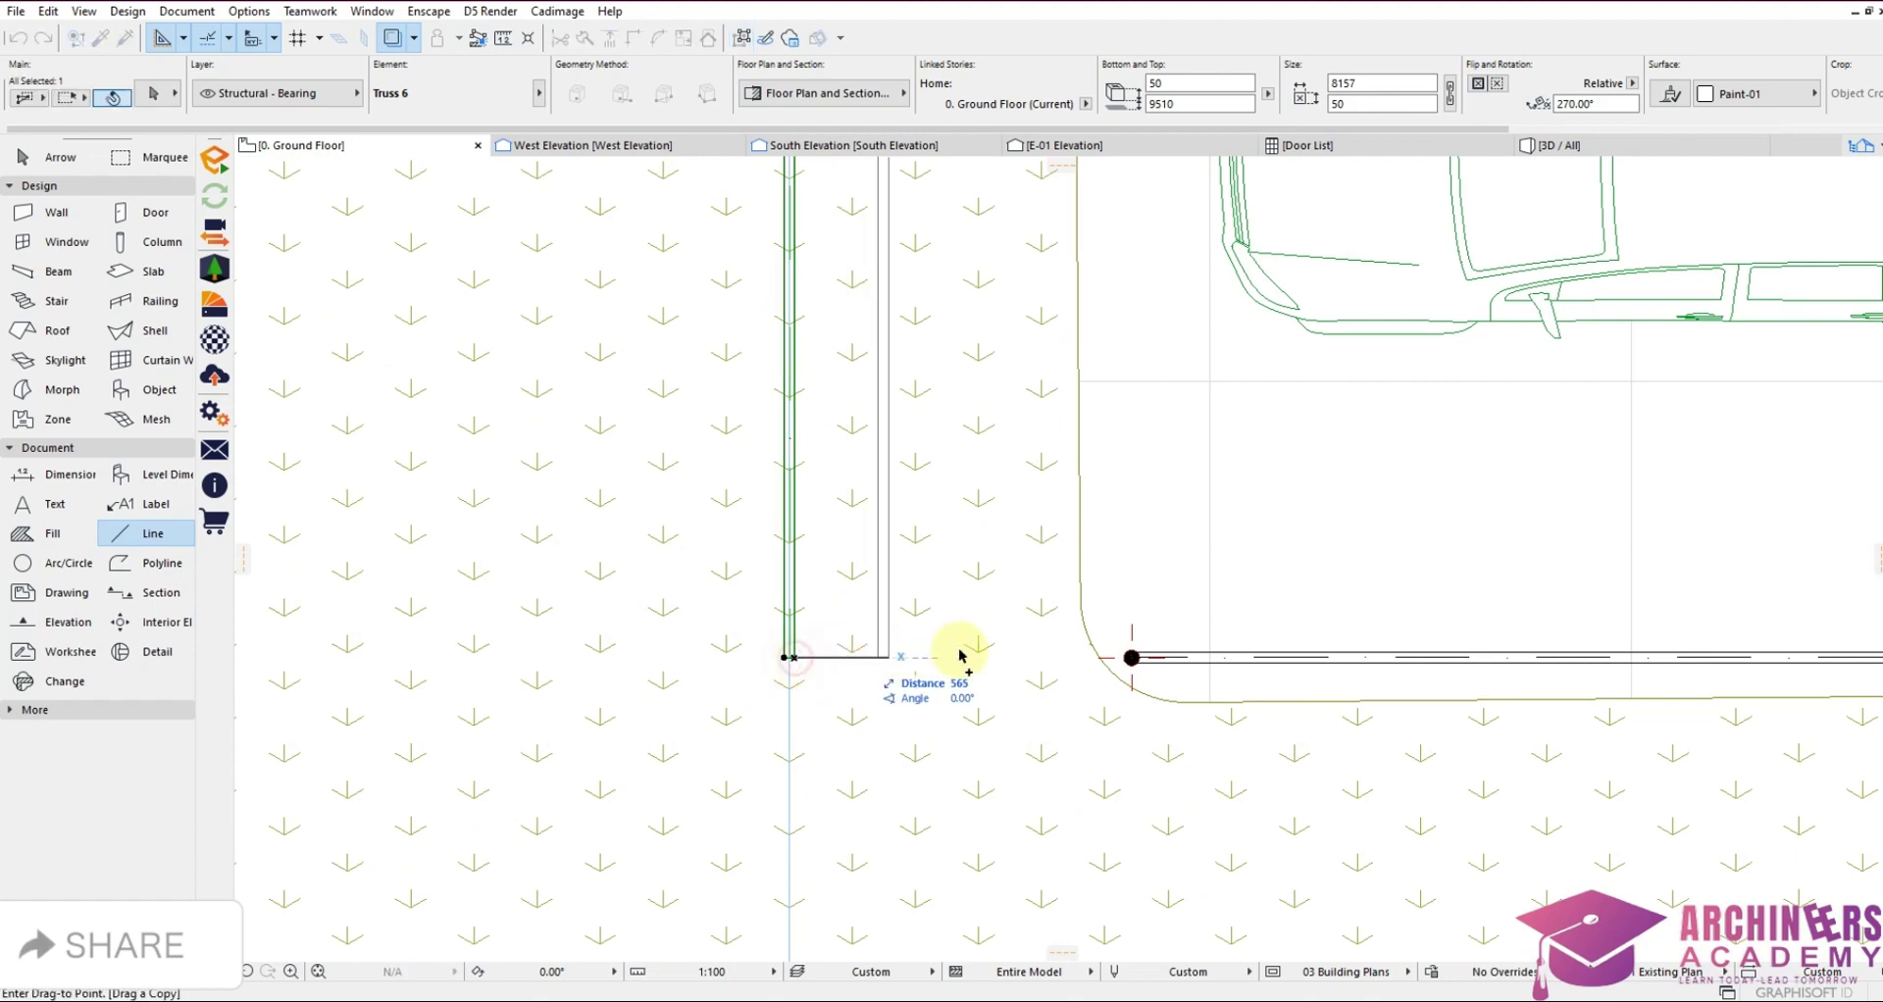
scroll(1128, 659, up, 5)
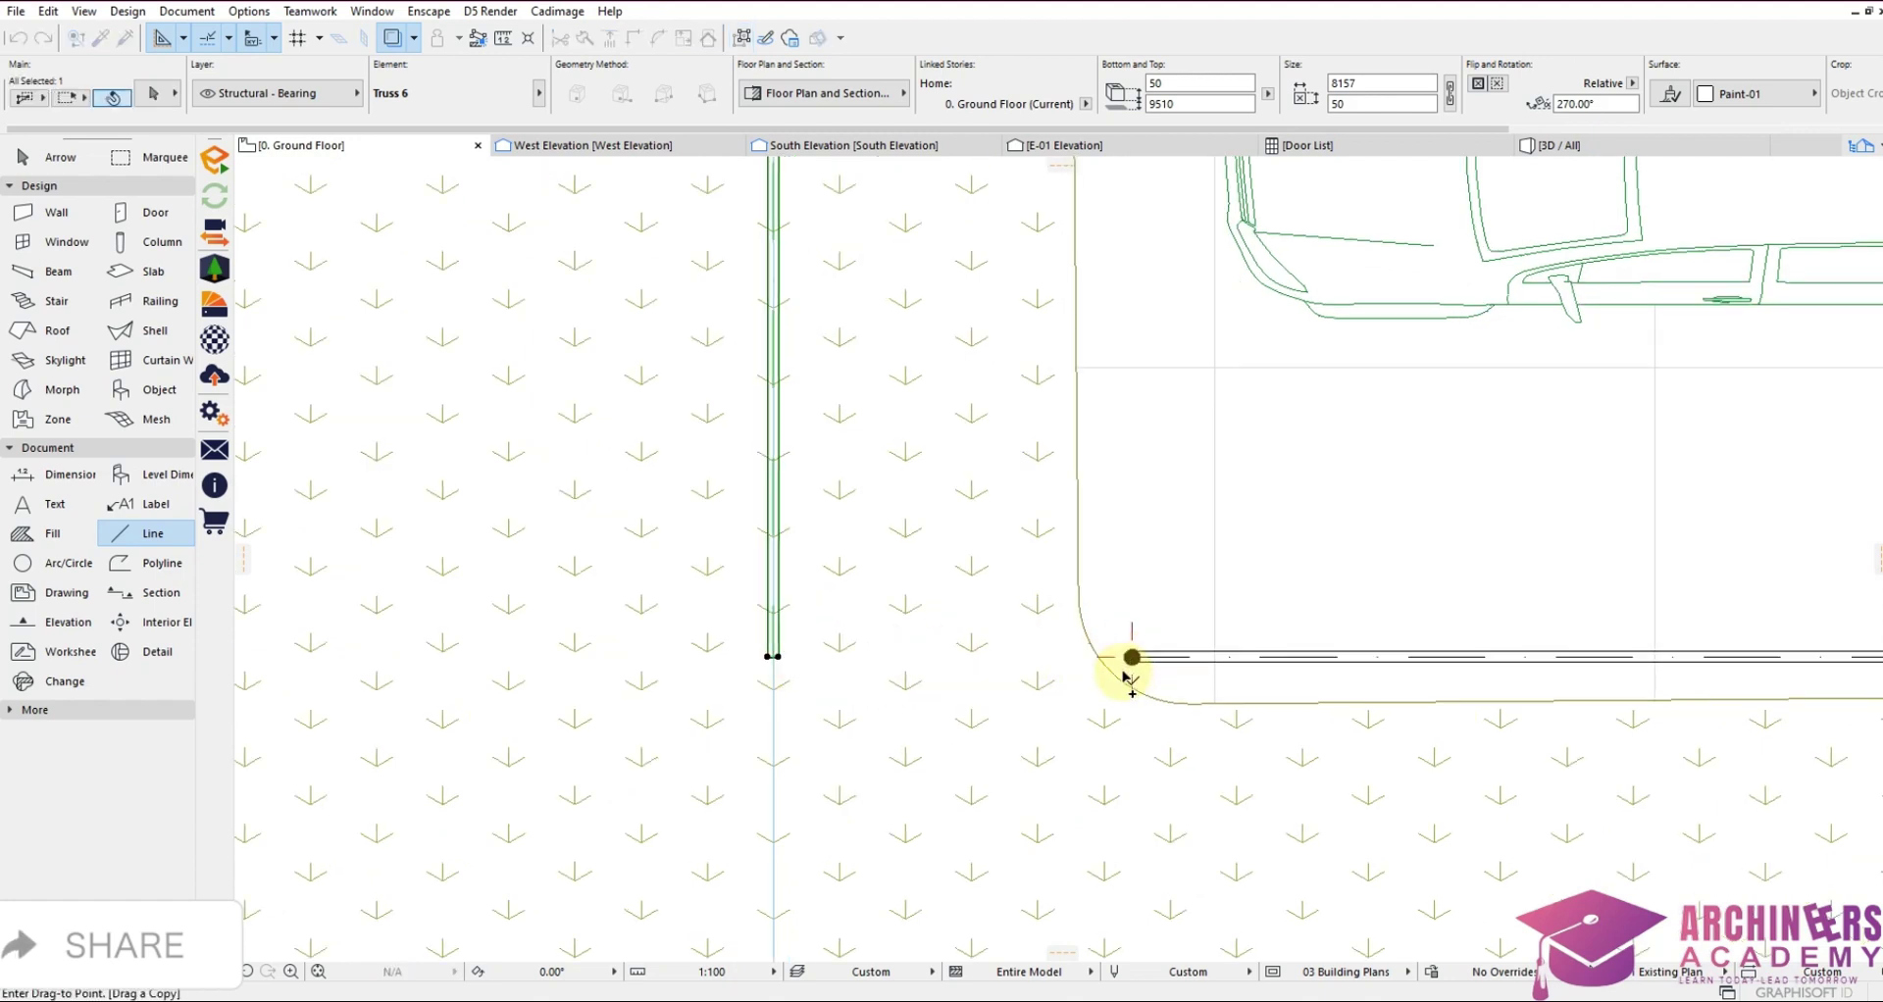
click(1156, 624)
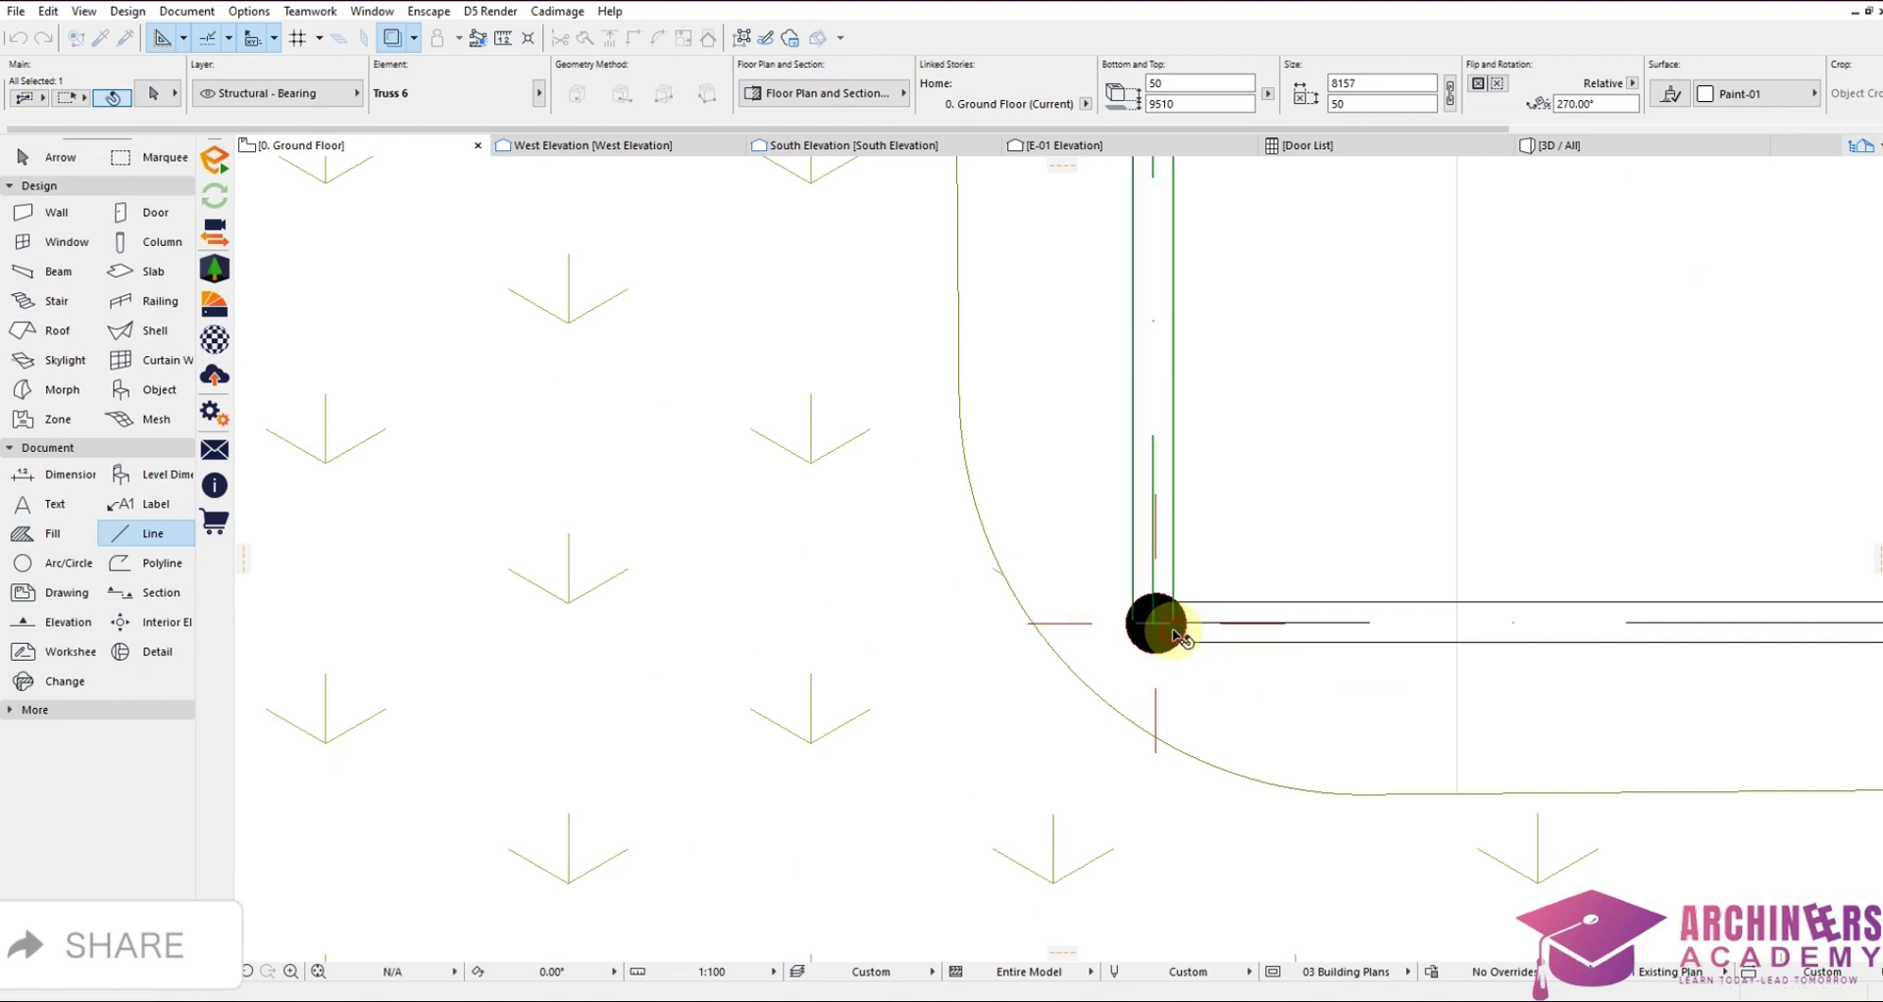
scroll(1062, 569, down, 4)
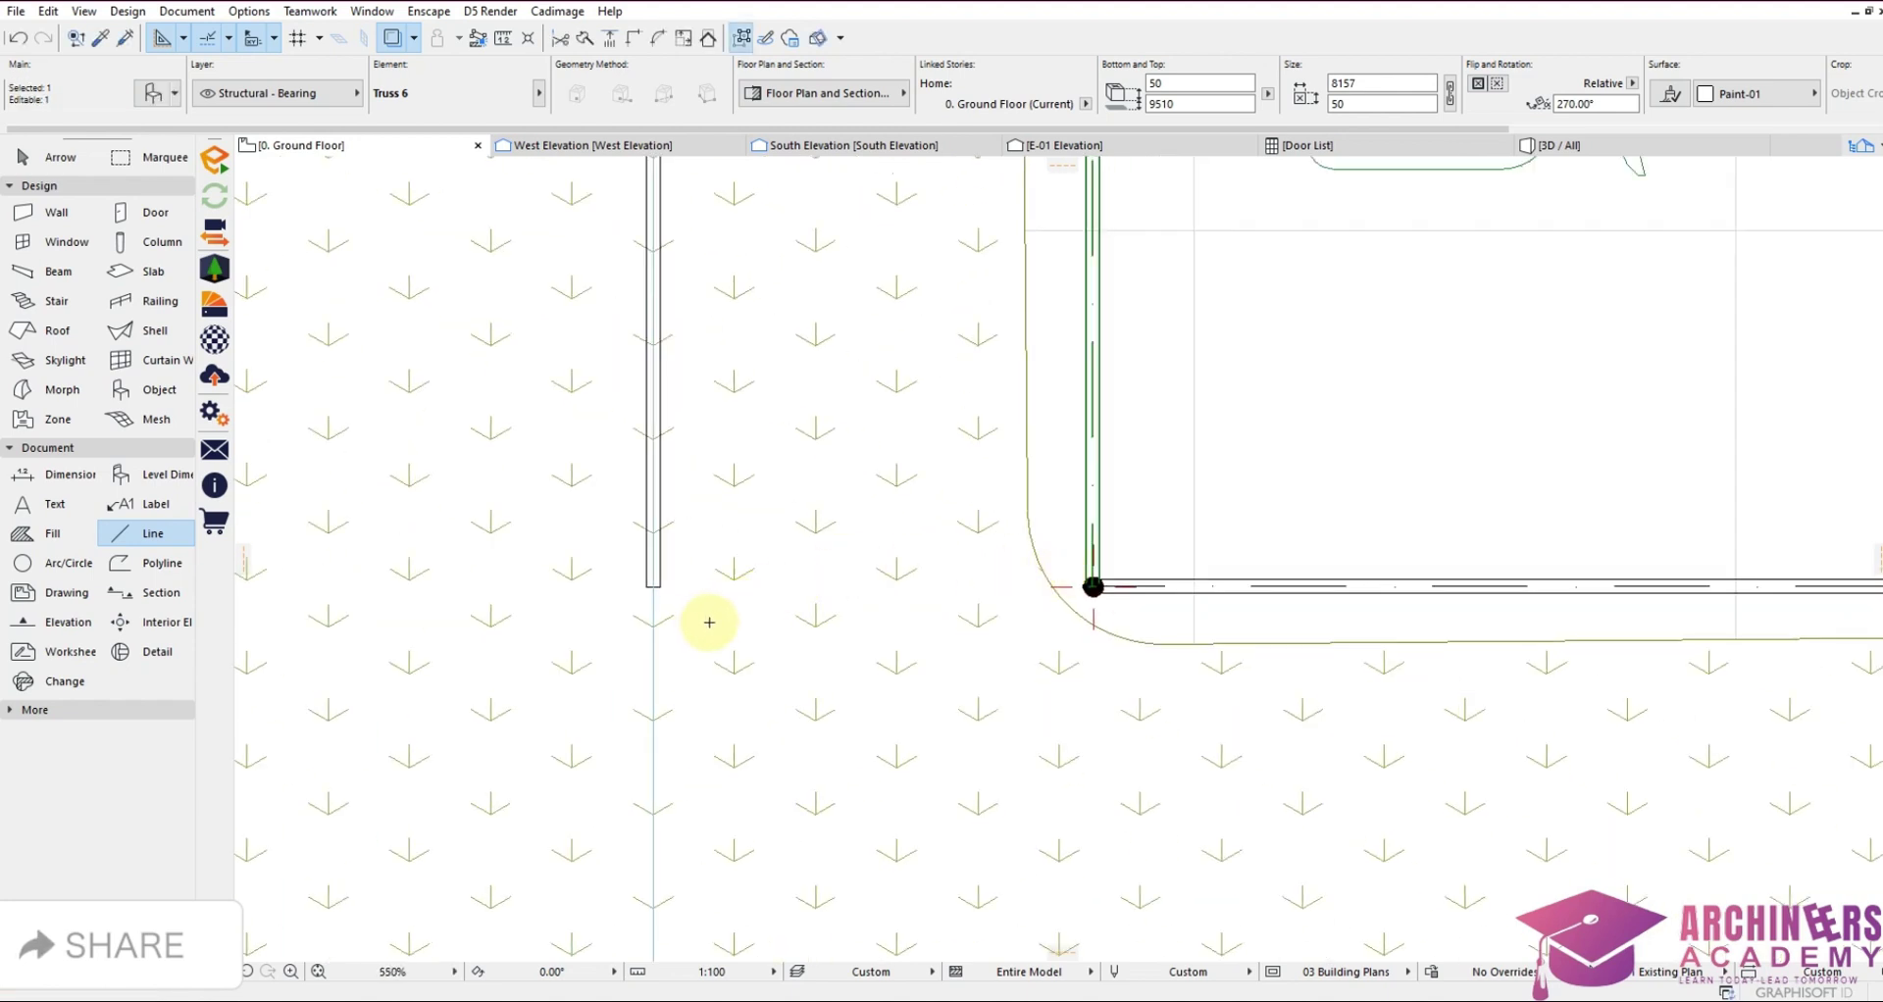
click(652, 587)
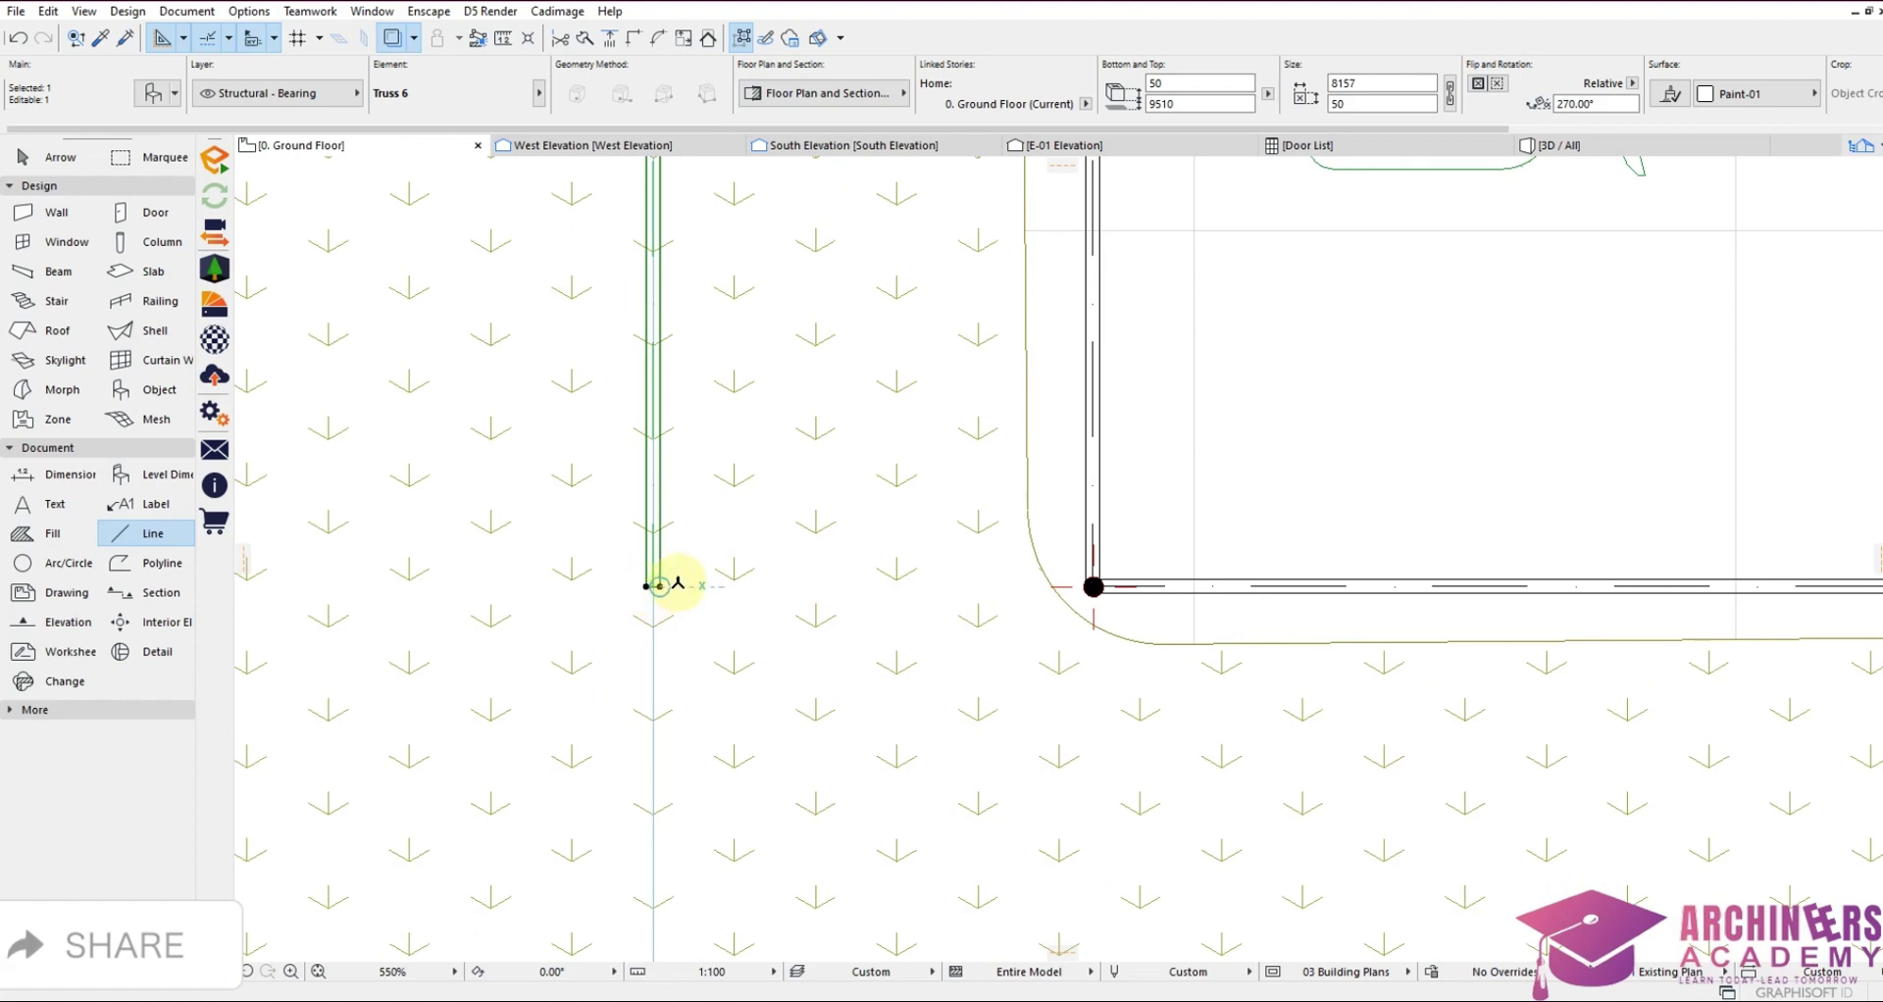
key(ctrl+z)
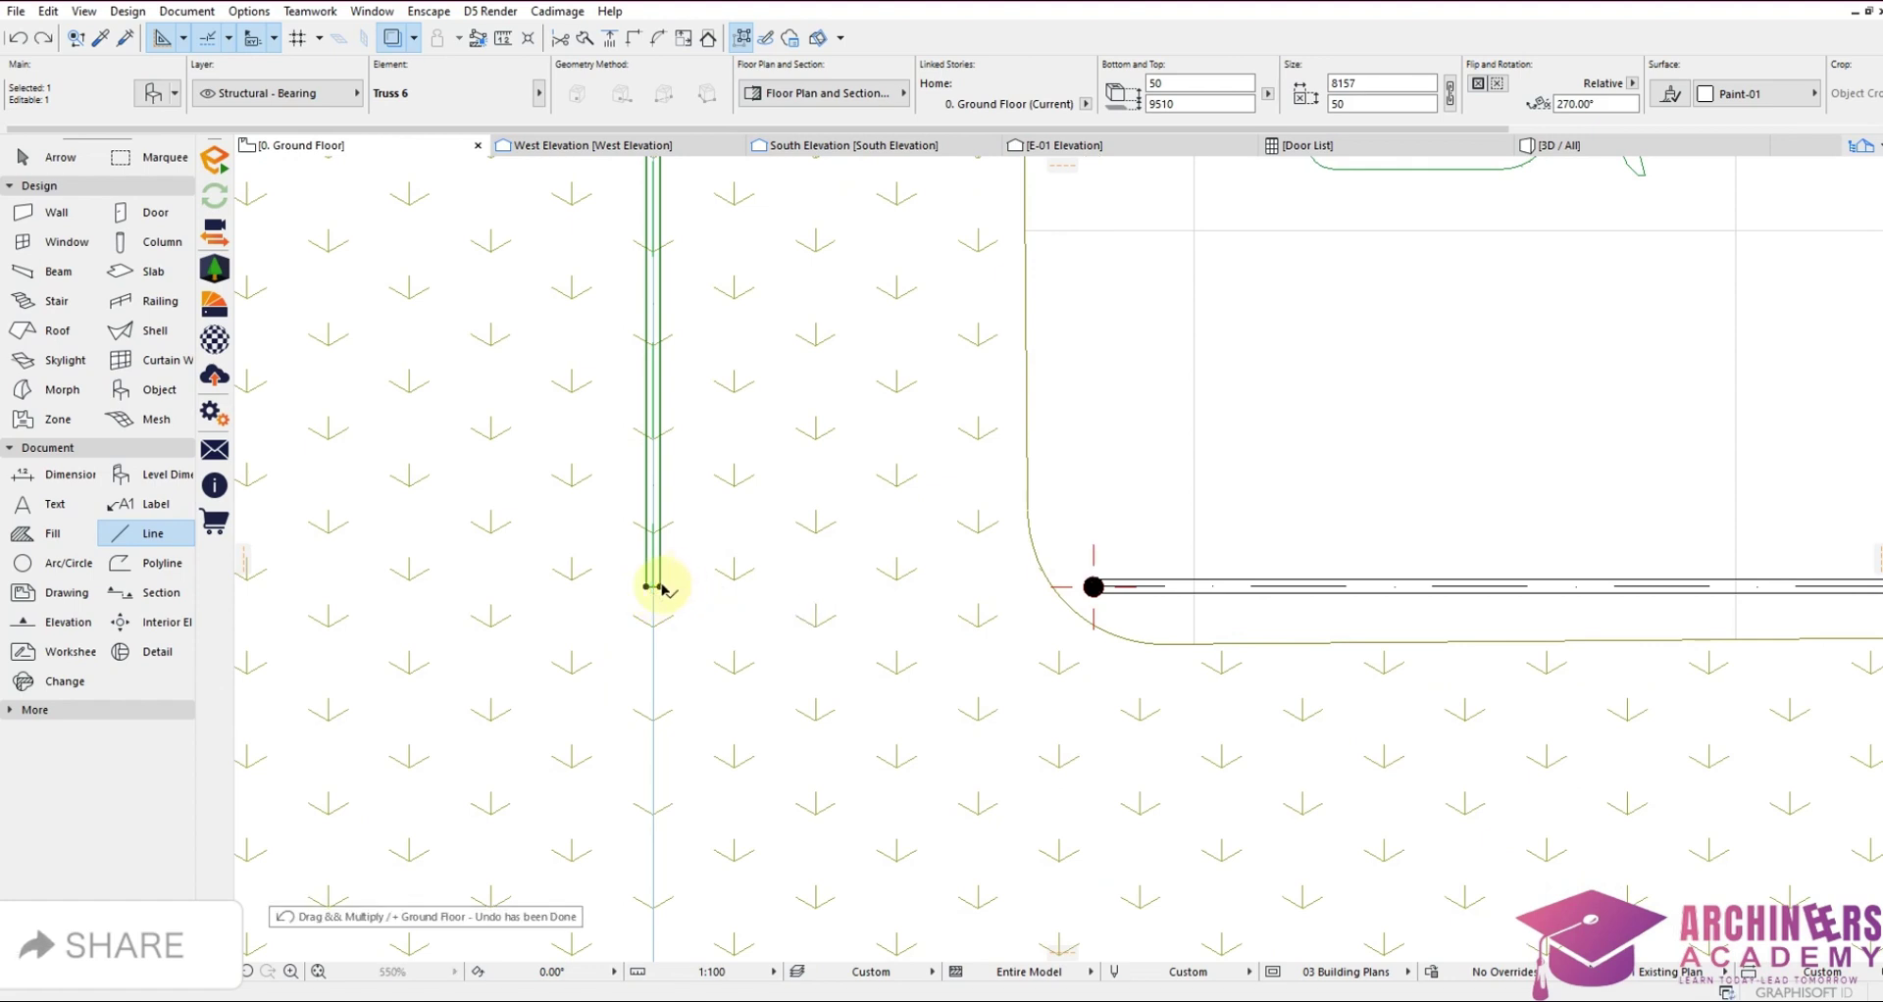
Move the original Truss 6 horizontally on the plan from the marker line onto the centres of the two canopy columns
key(ctrl+d)
click(656, 587)
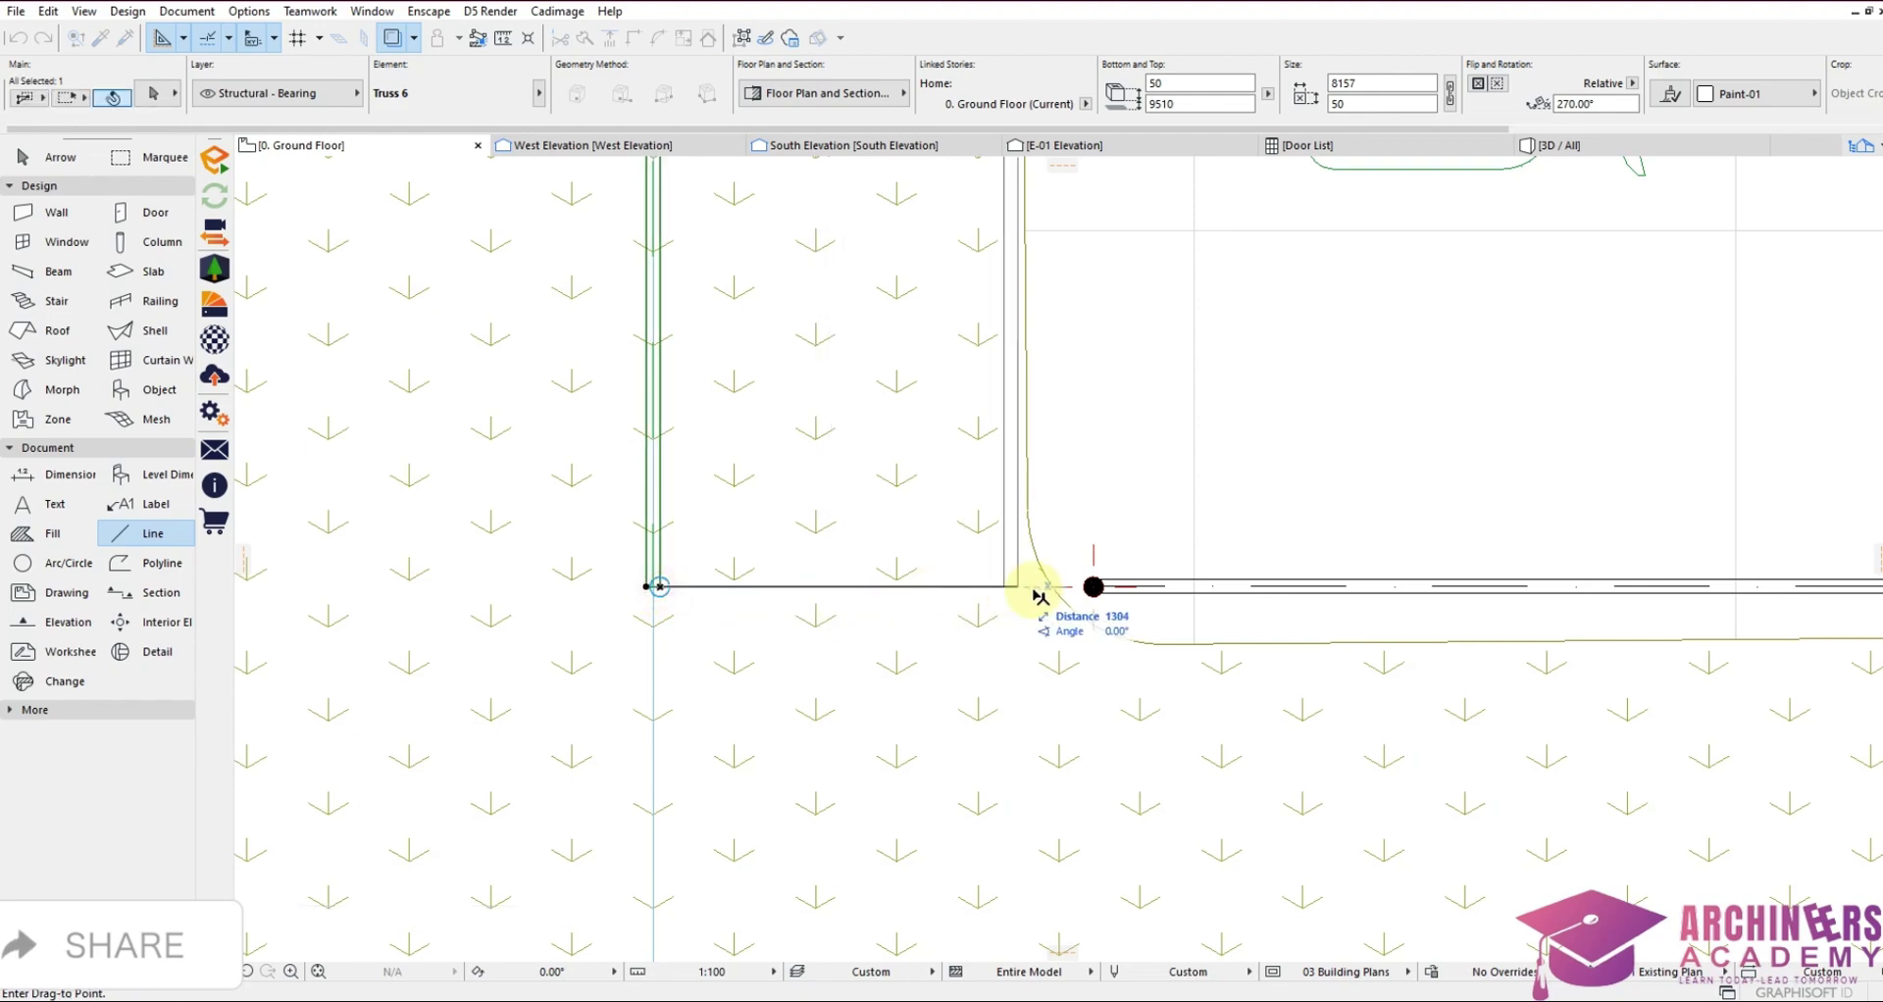
scroll(1100, 589, up, 3)
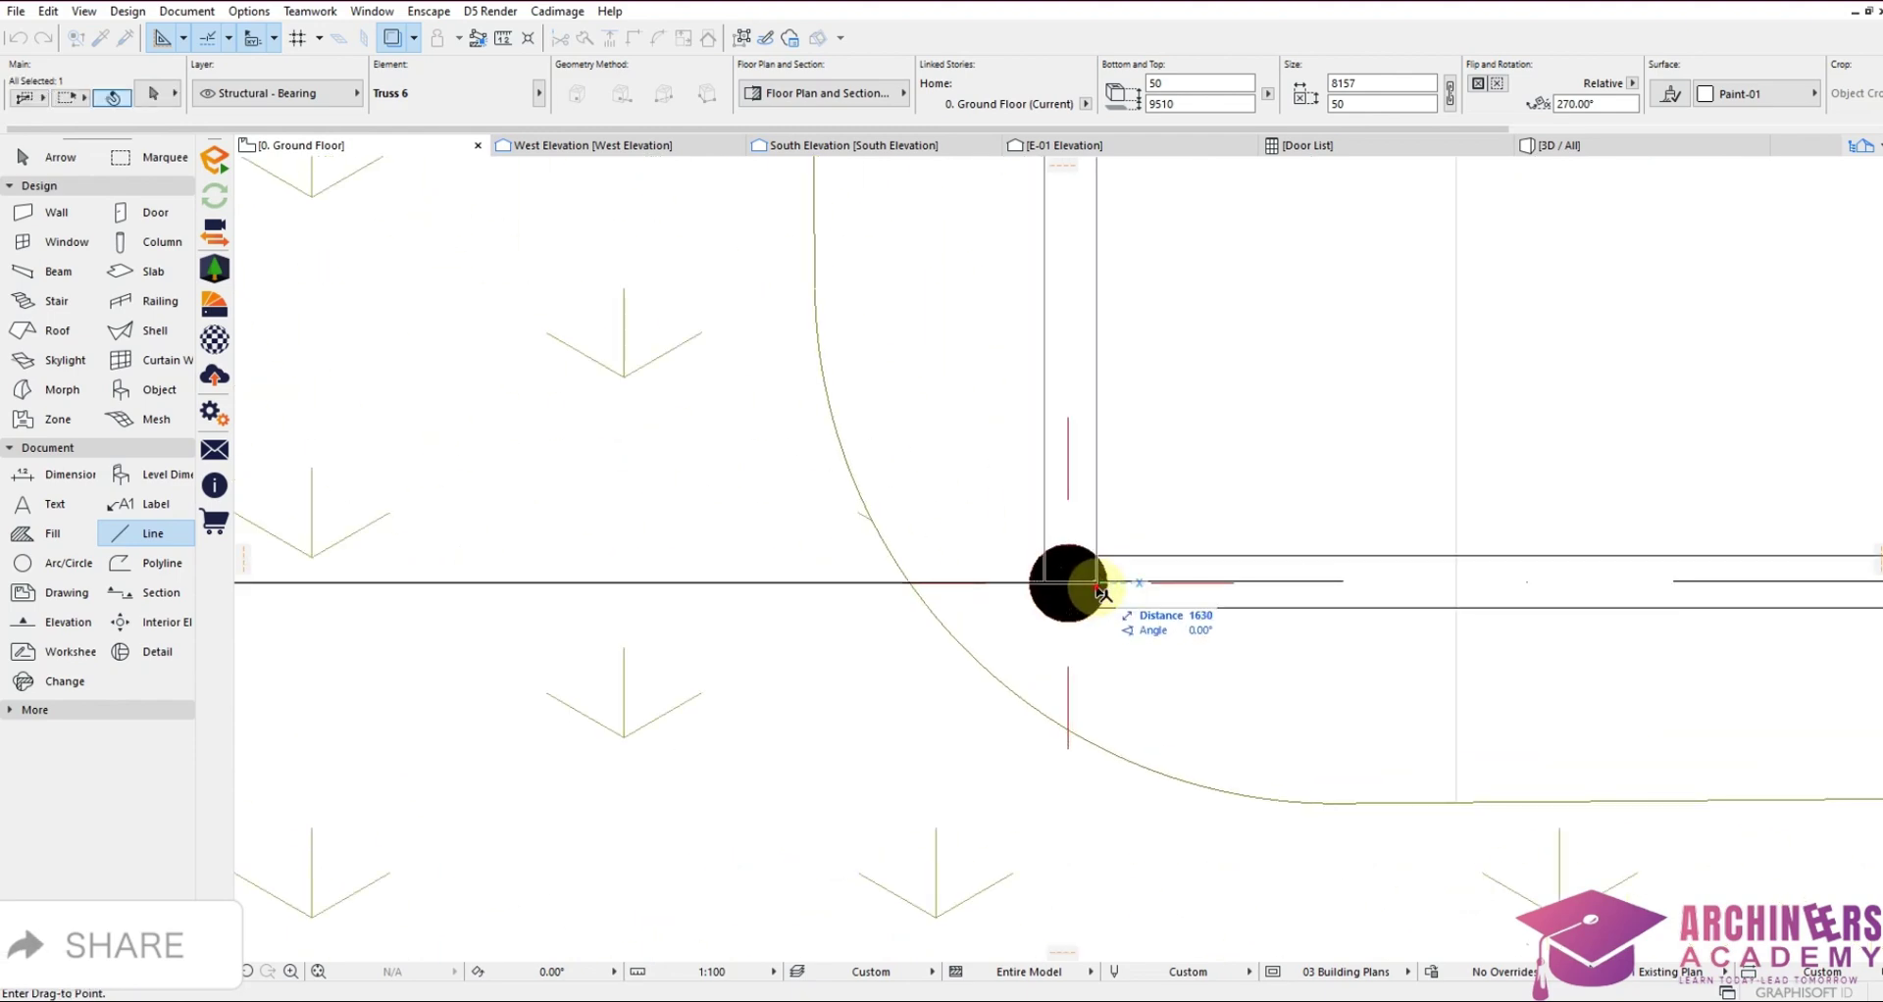
click(1098, 588)
scroll(1010, 546, down, 6)
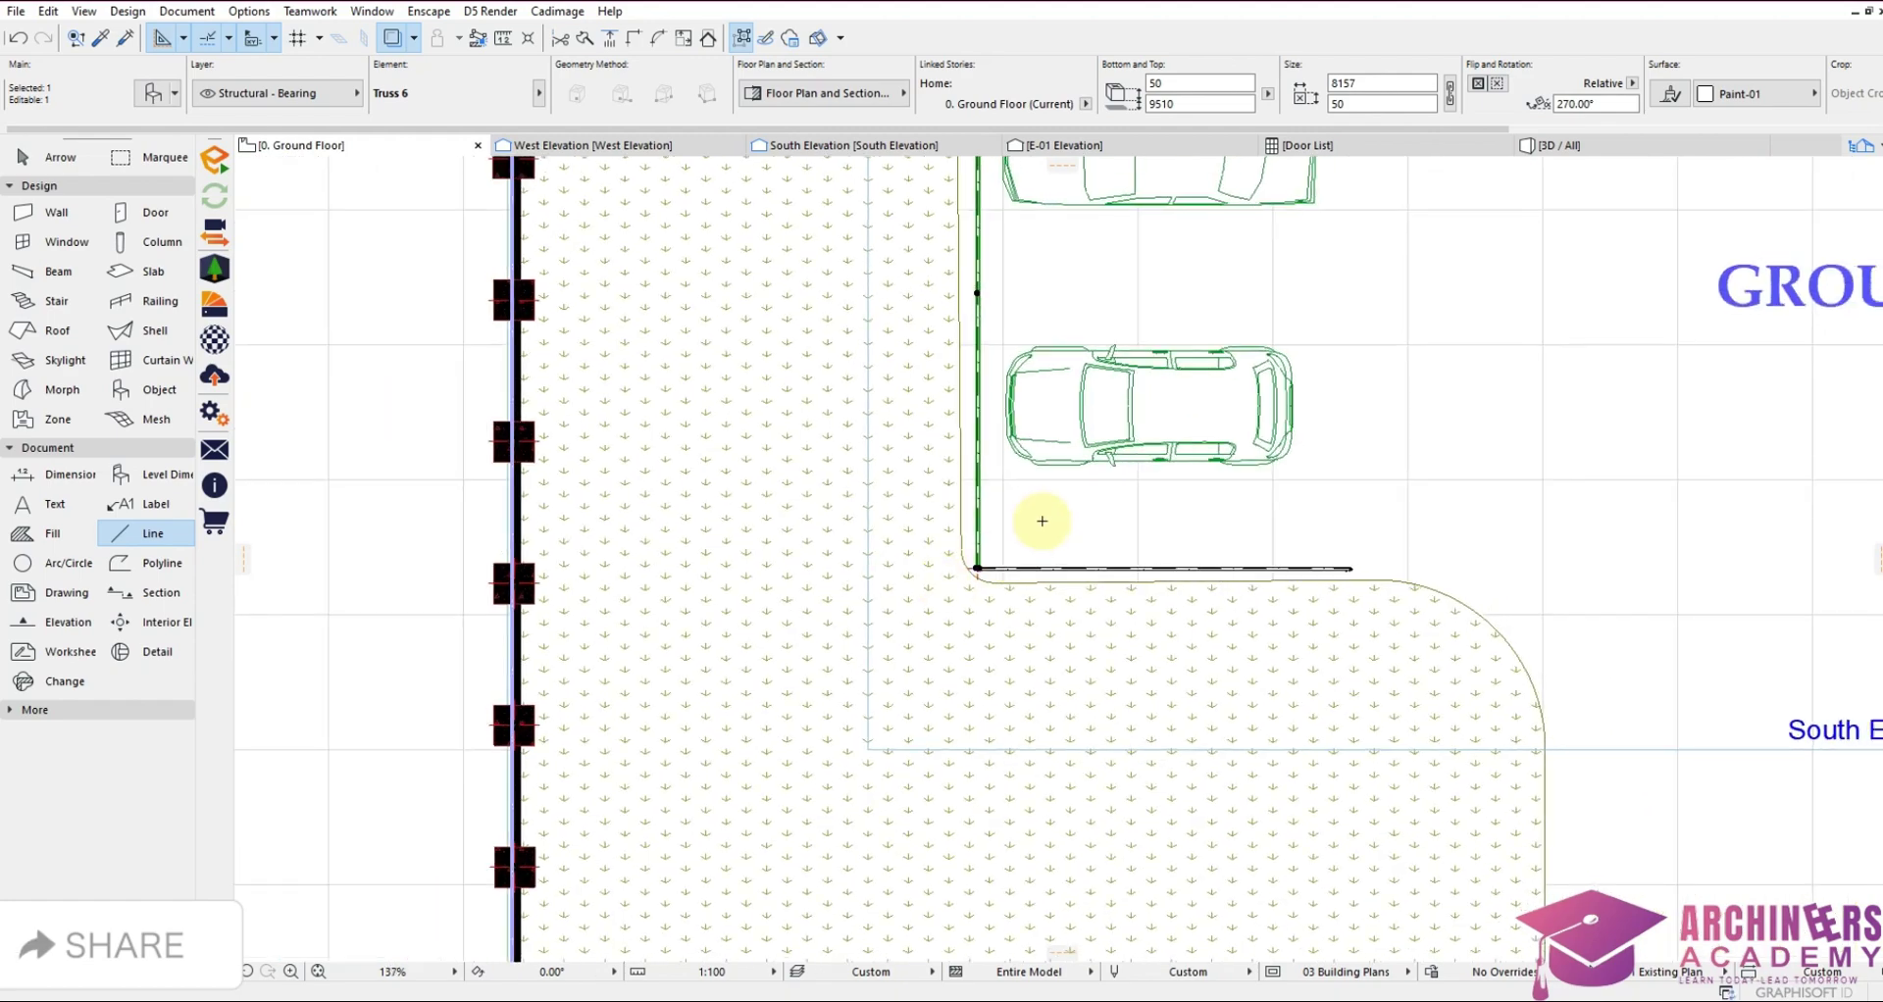
scroll(981, 549, down, 4)
key(Escape)
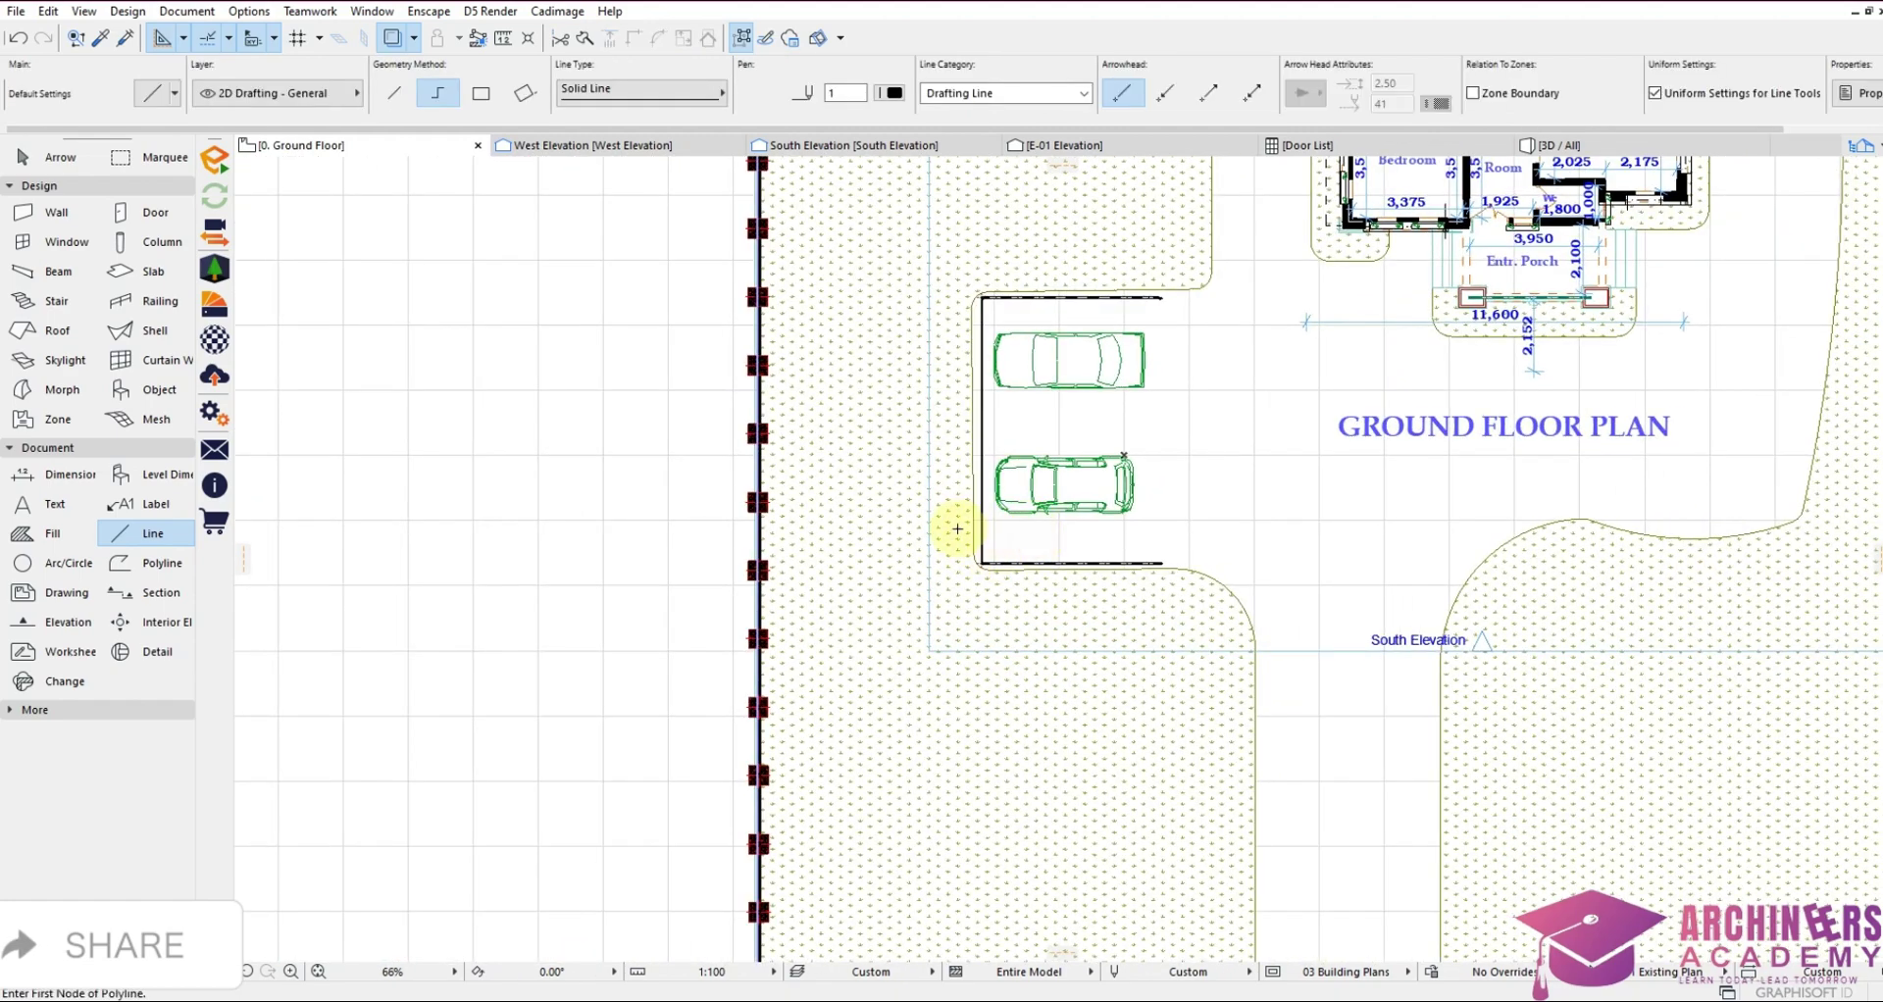
scroll(985, 555, up, 7)
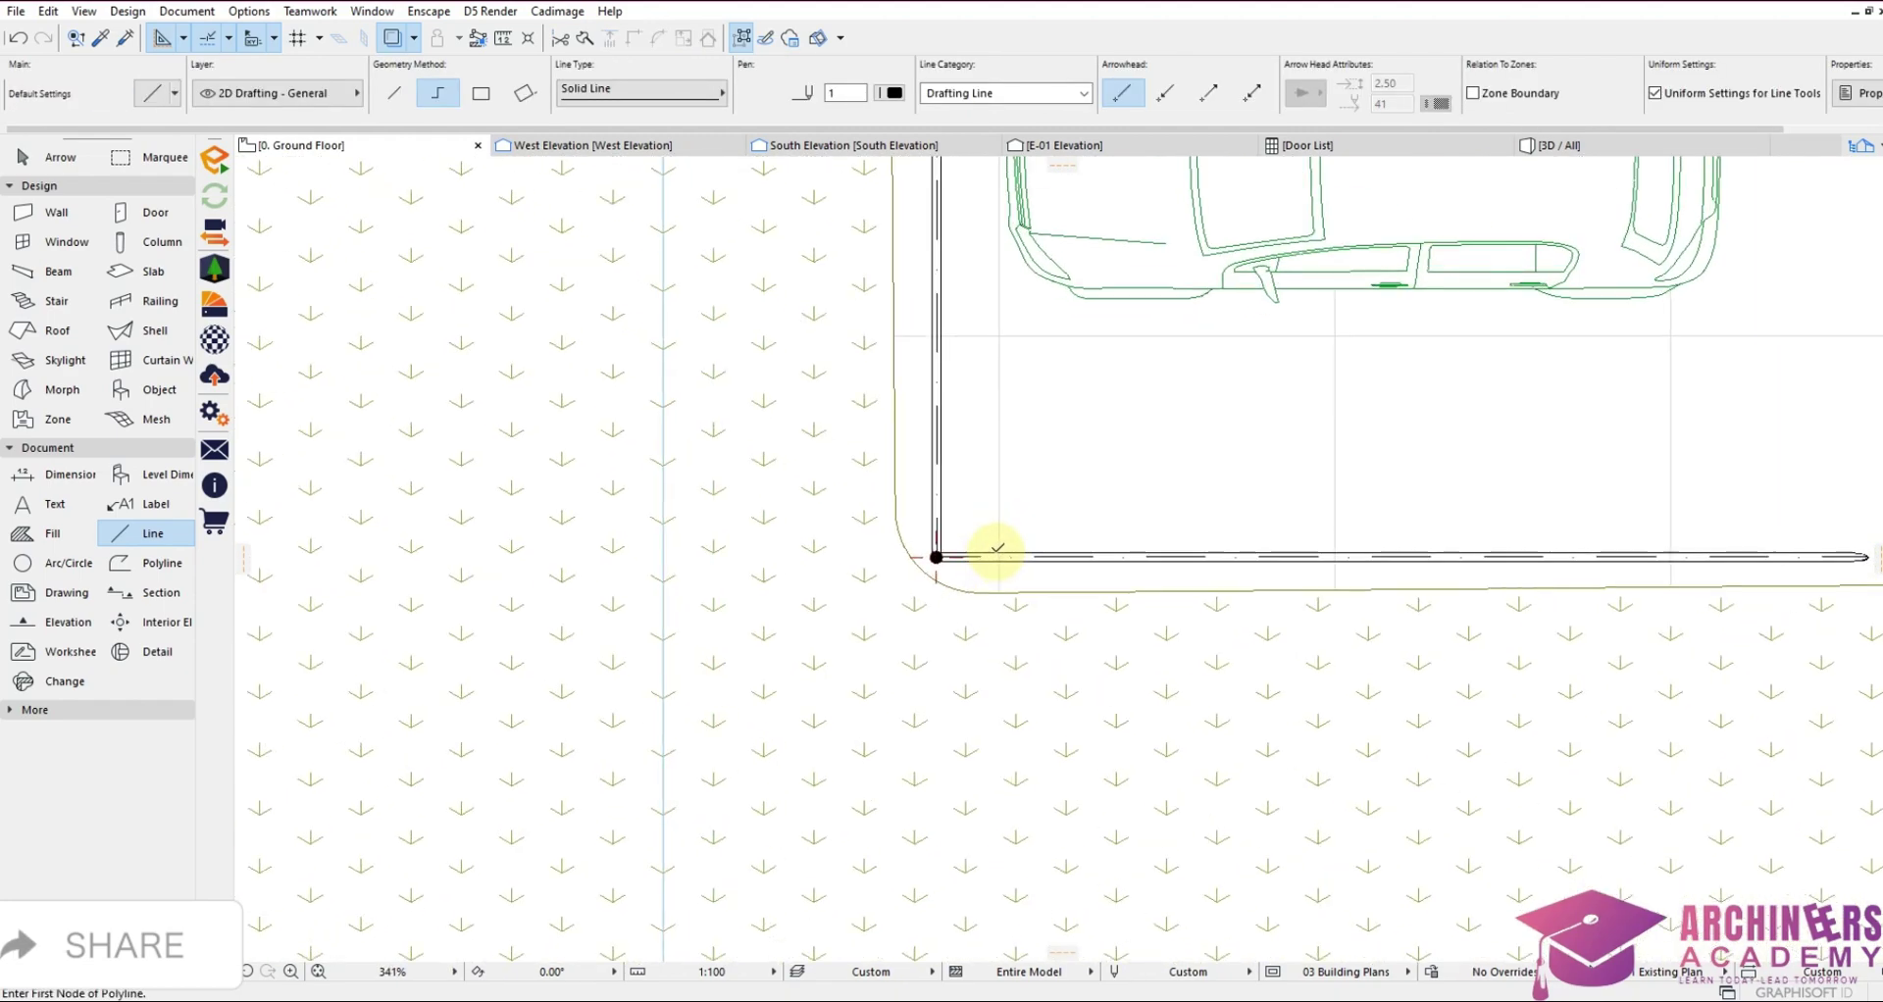
scroll(908, 562, down, 3)
right_click(1079, 510)
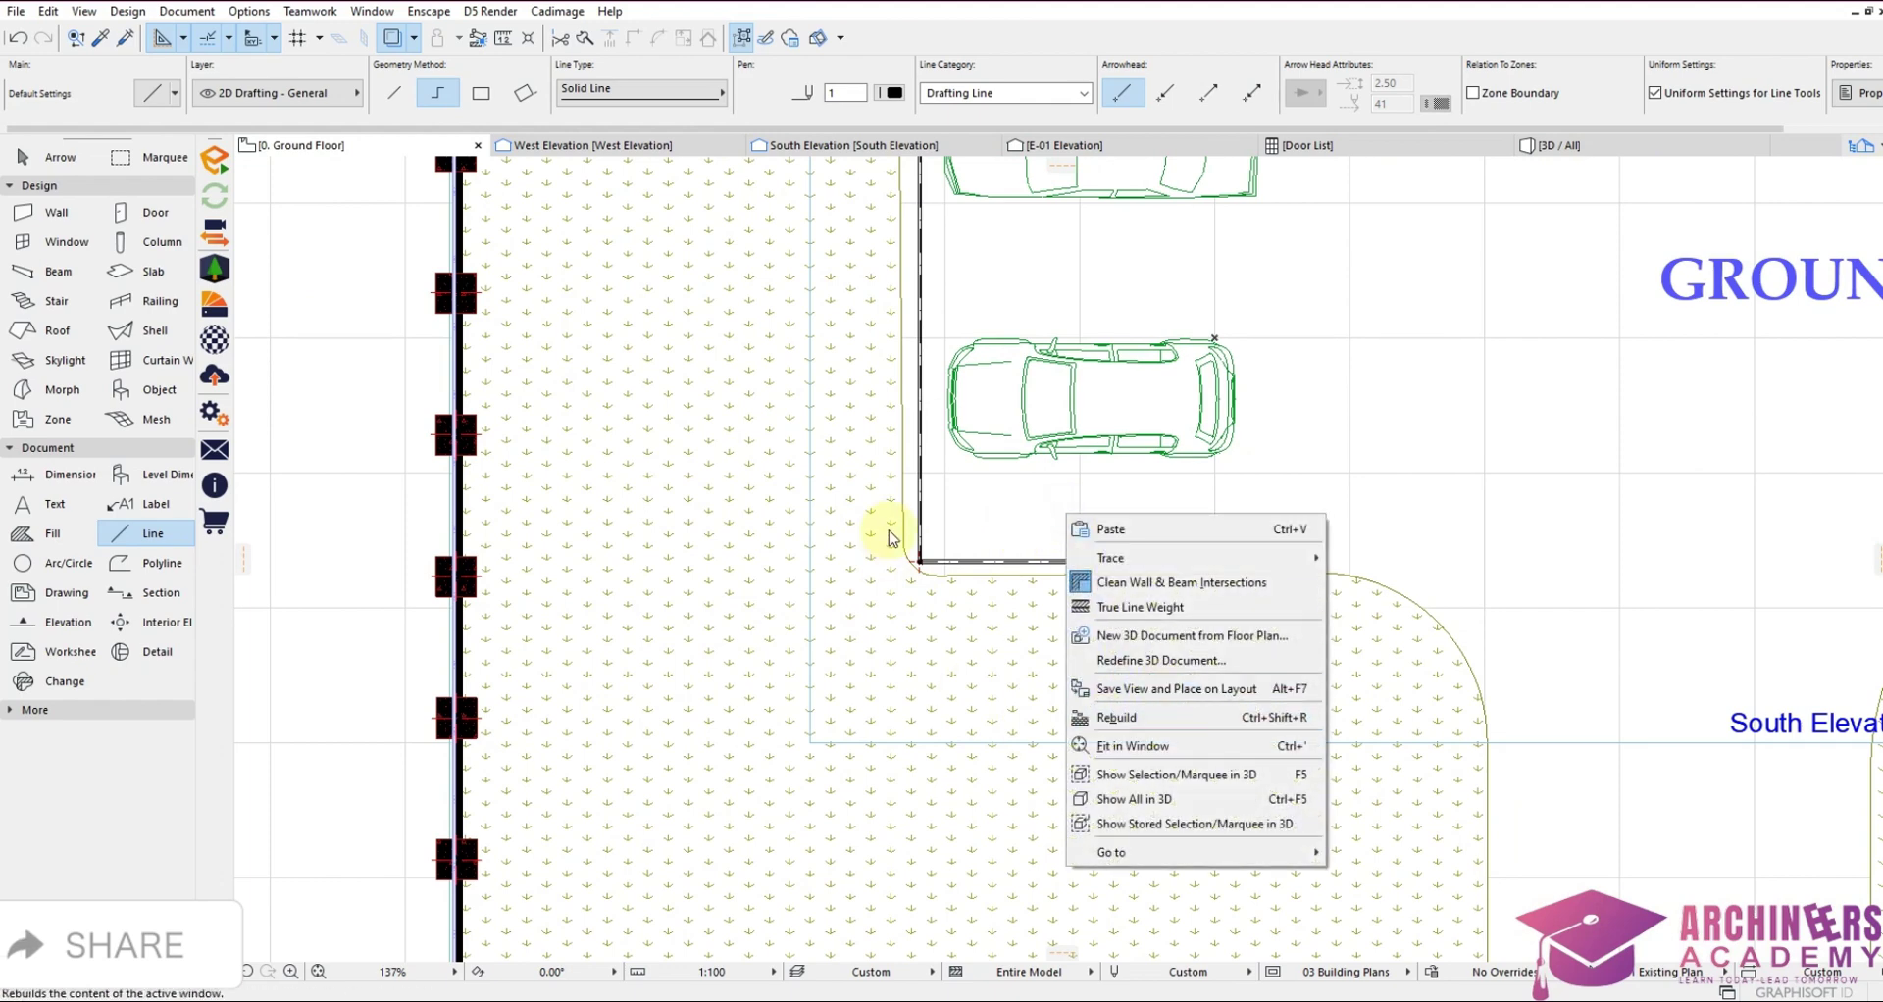
click(881, 487)
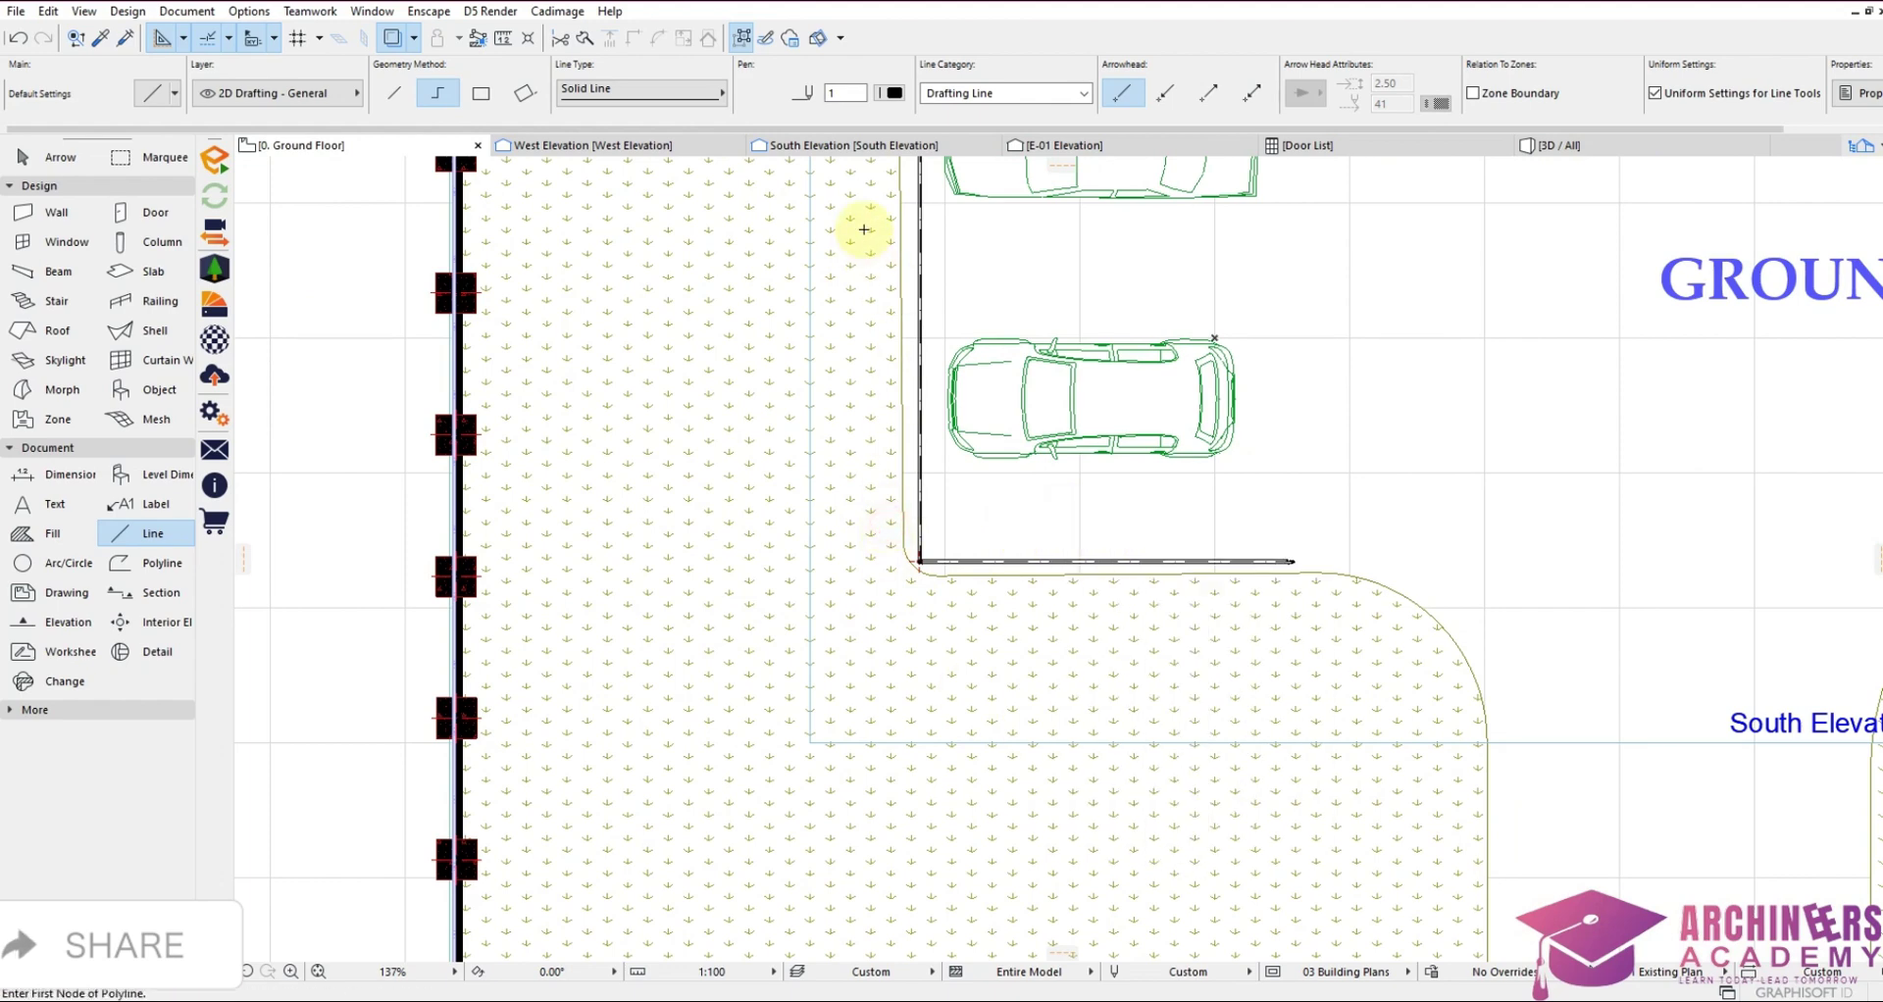
In the 3D view, lower Truss 6 vertically to elevation 2982, level with the side trusses' horizontal members, and check both column joints
click(1557, 146)
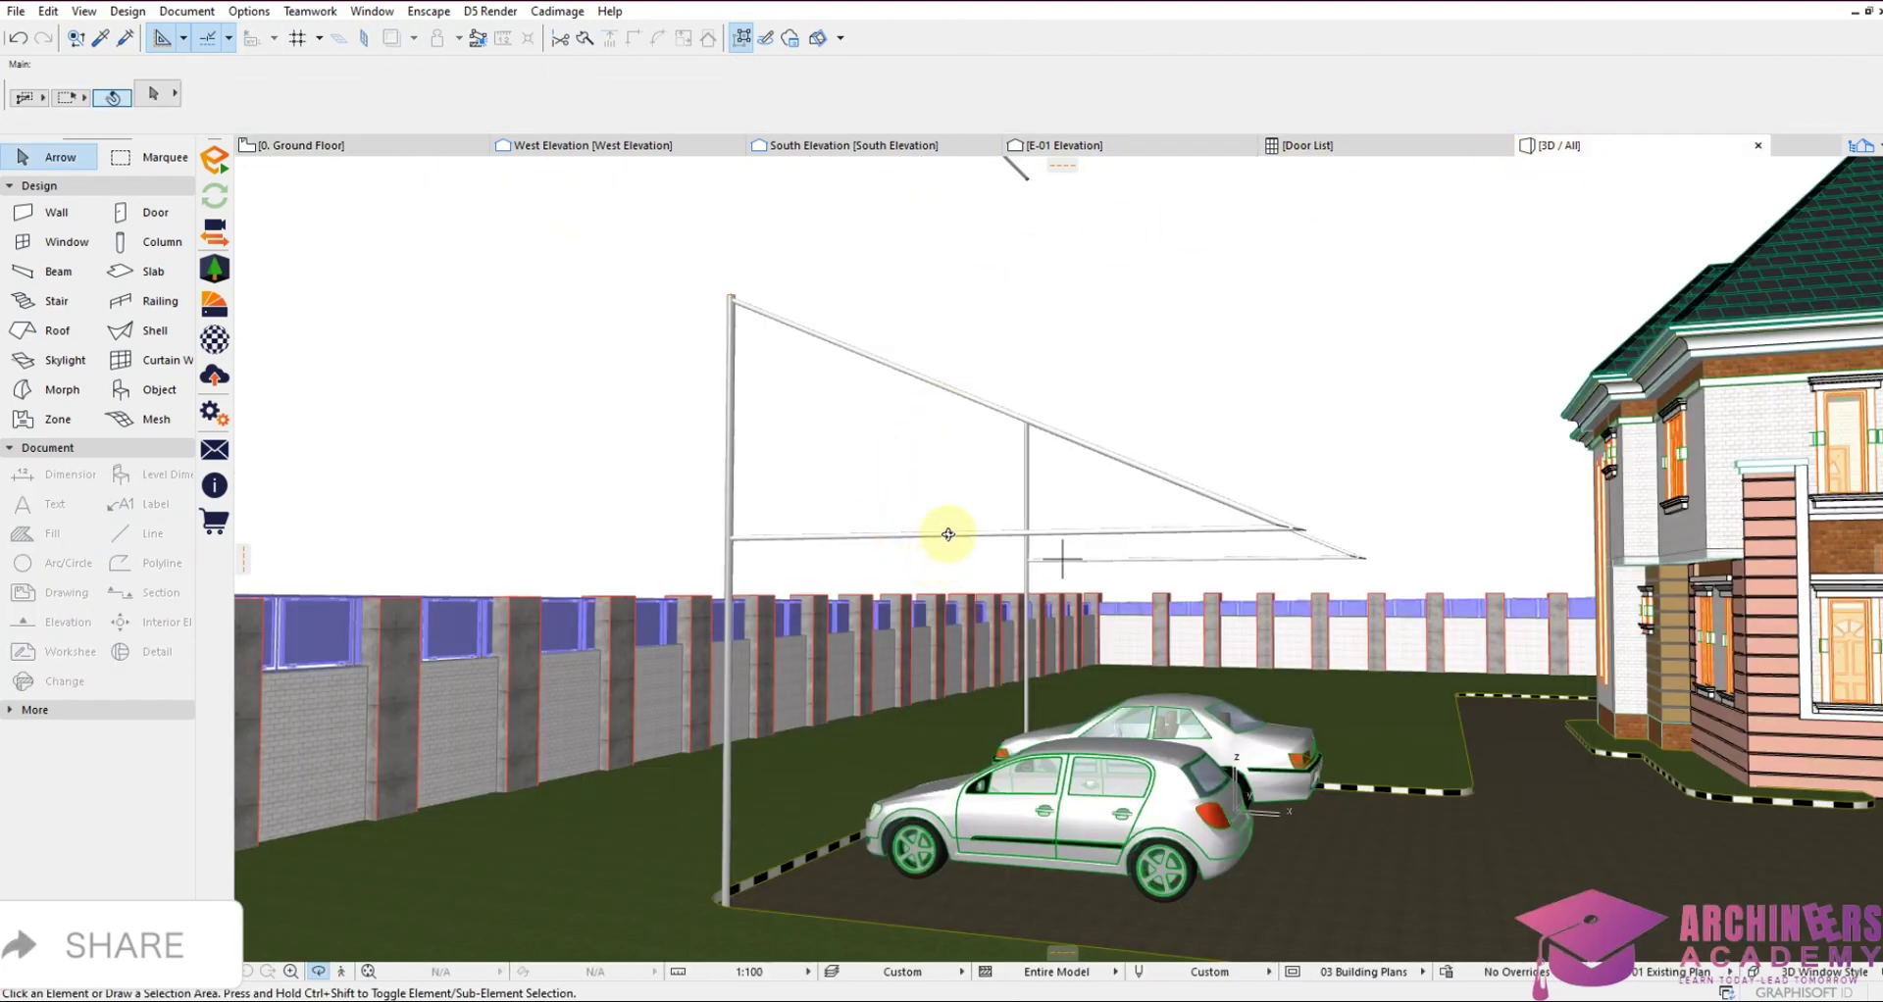
scroll(922, 510, down, 2)
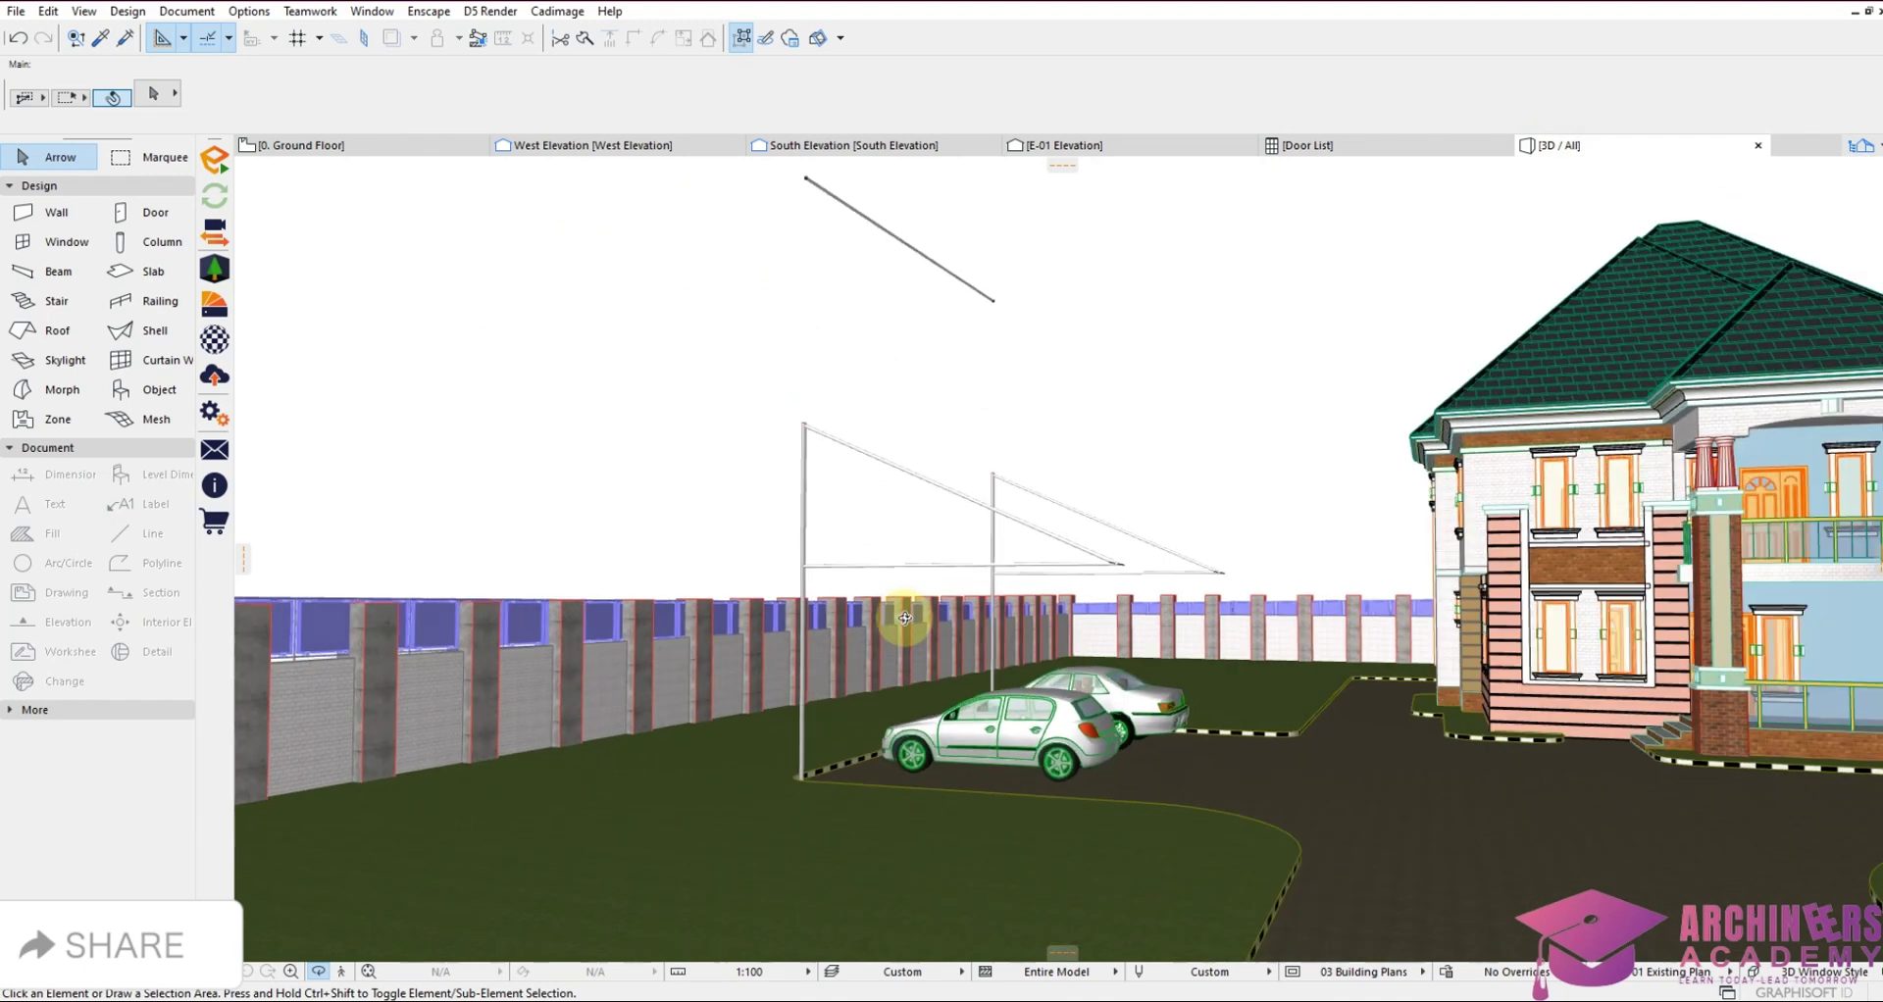
click(807, 185)
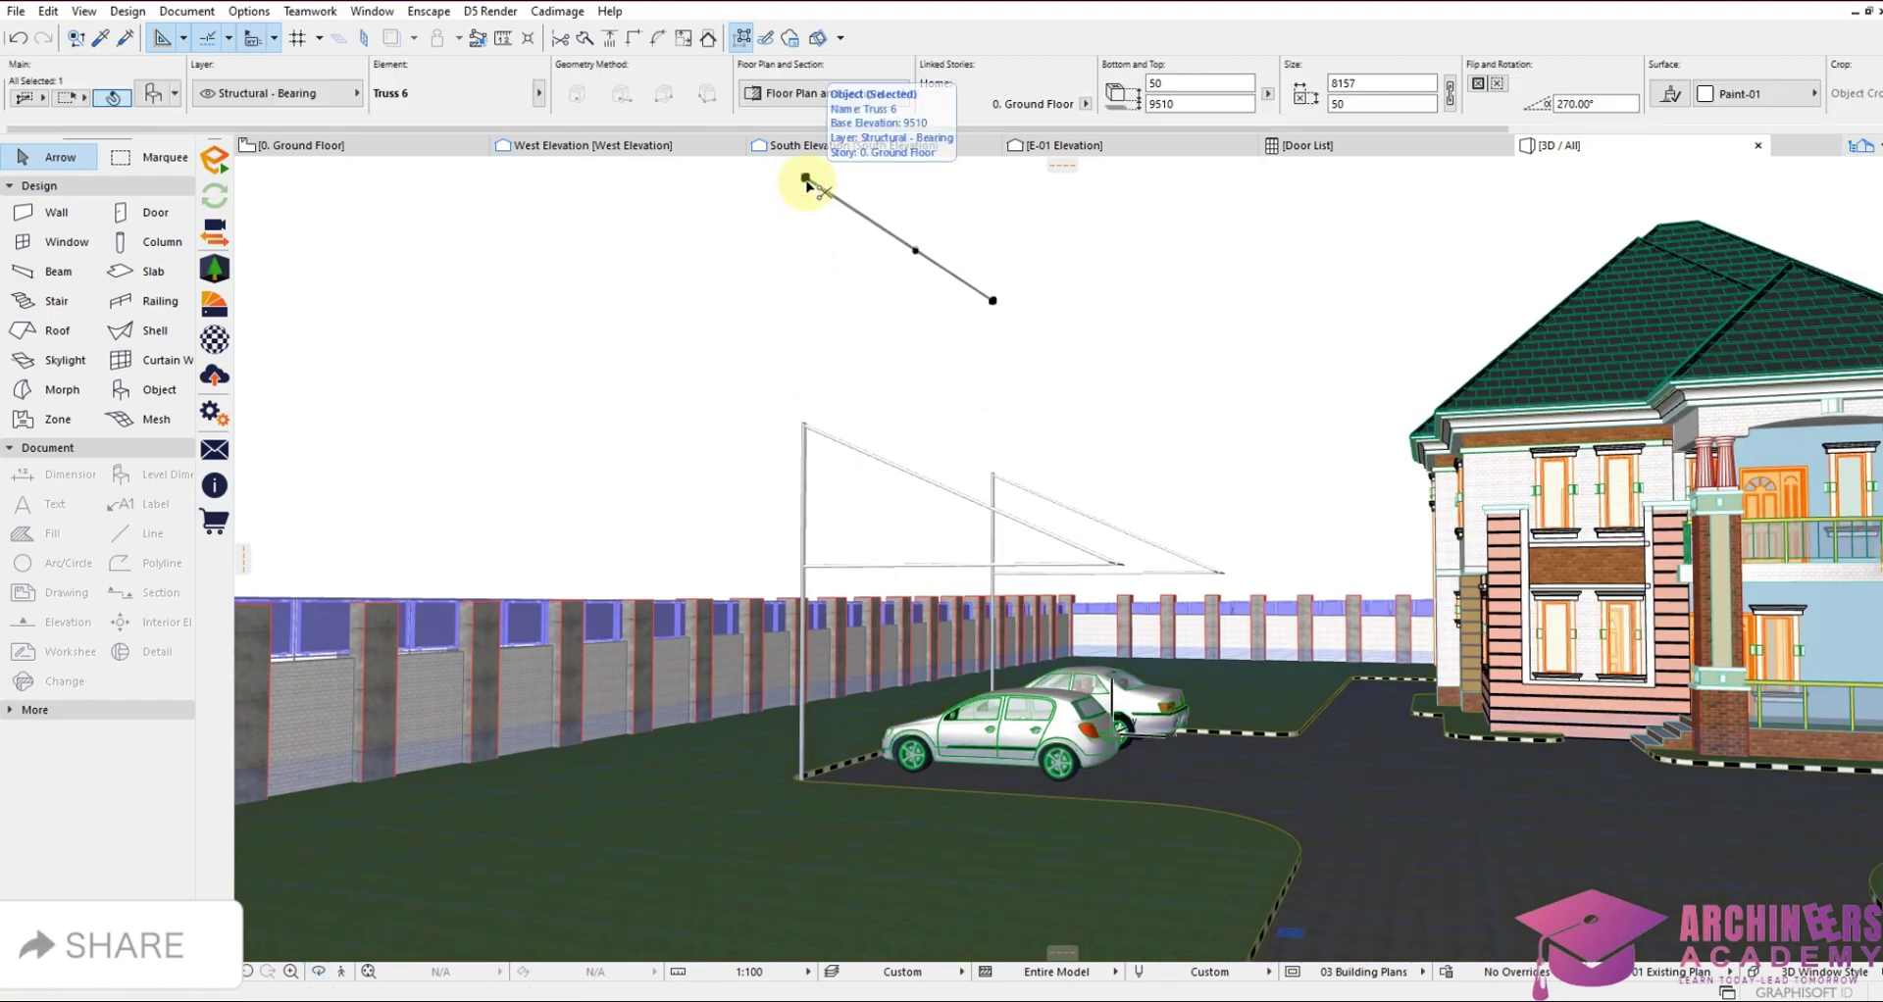
click(806, 180)
click(806, 178)
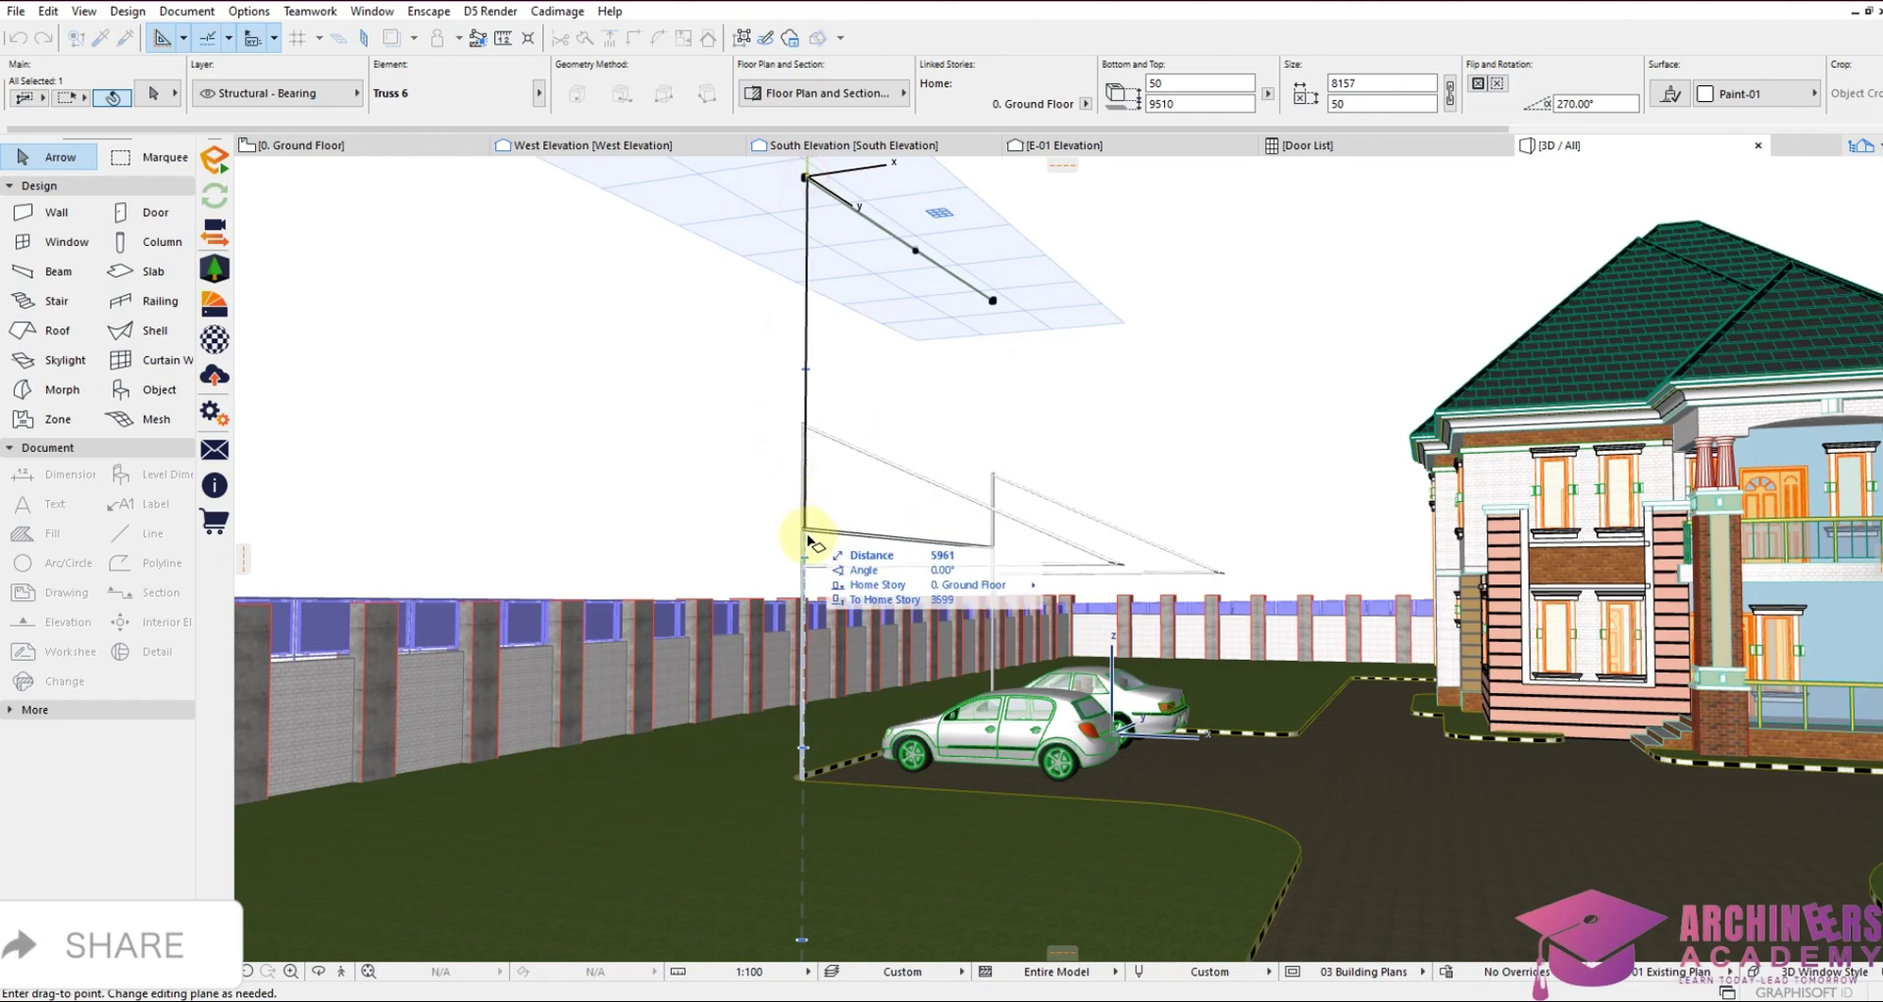
scroll(802, 569, up, 5)
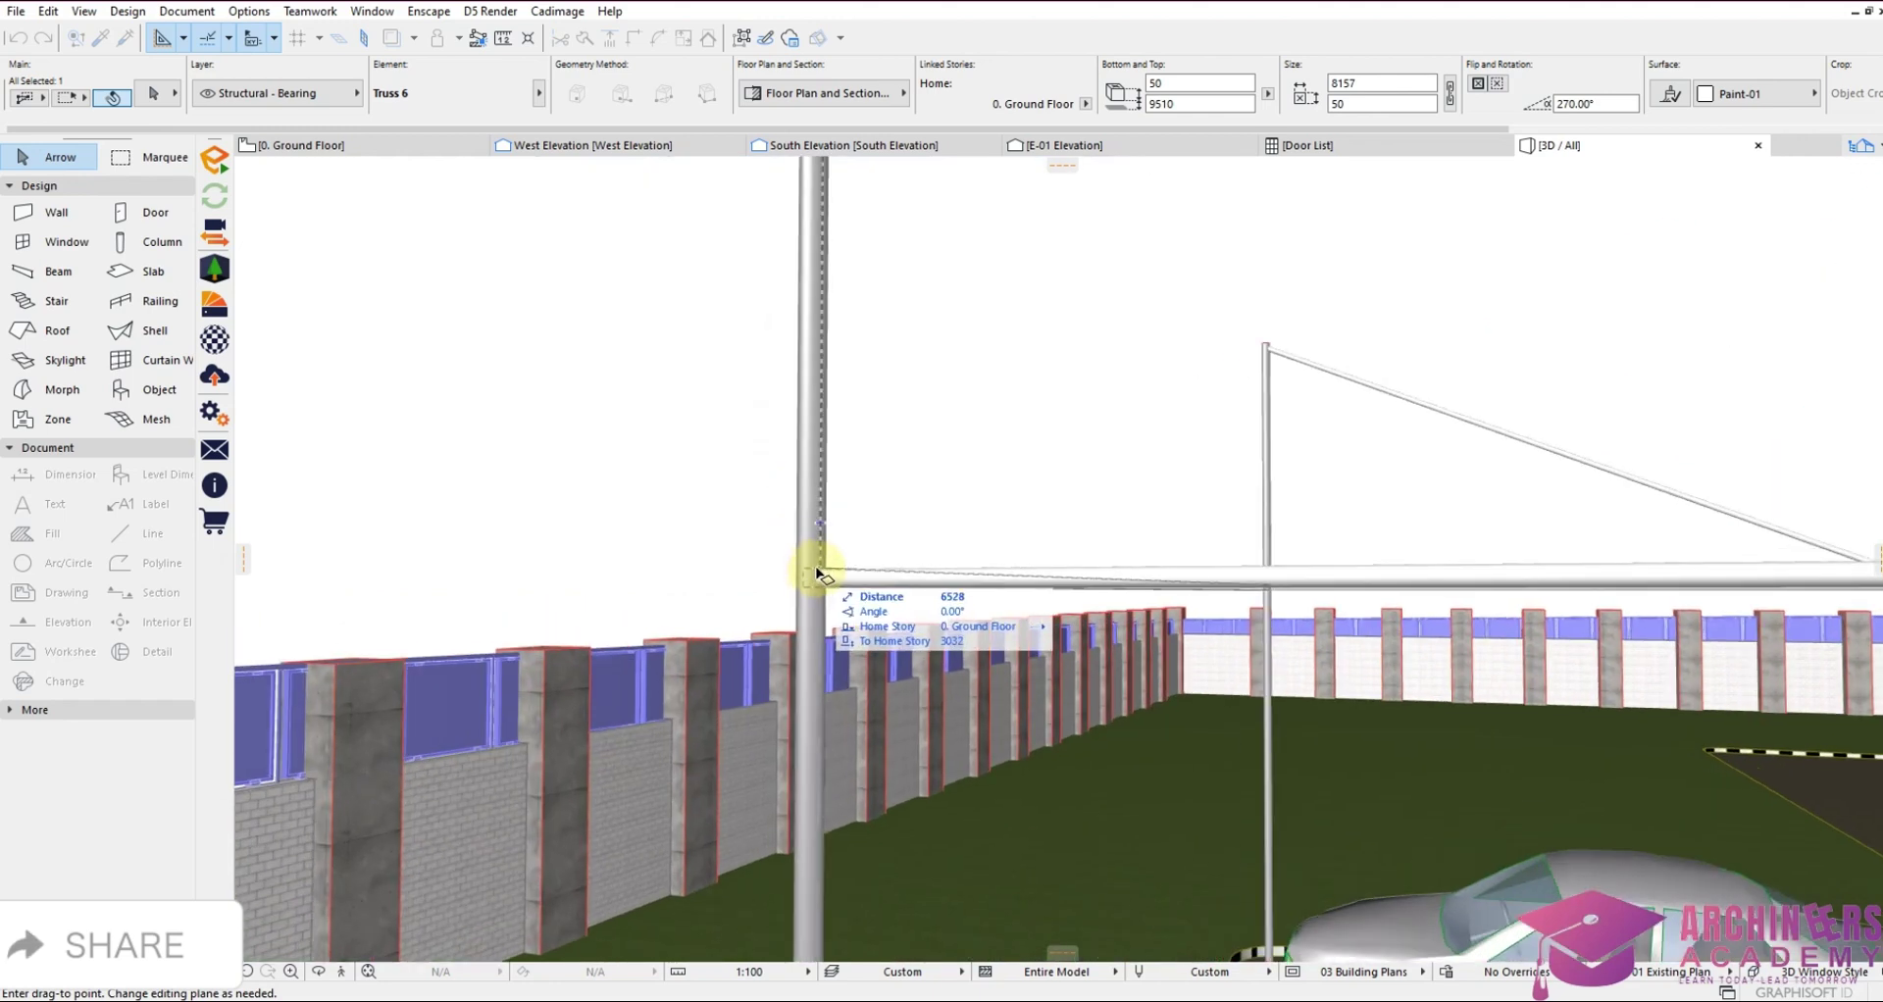
click(819, 575)
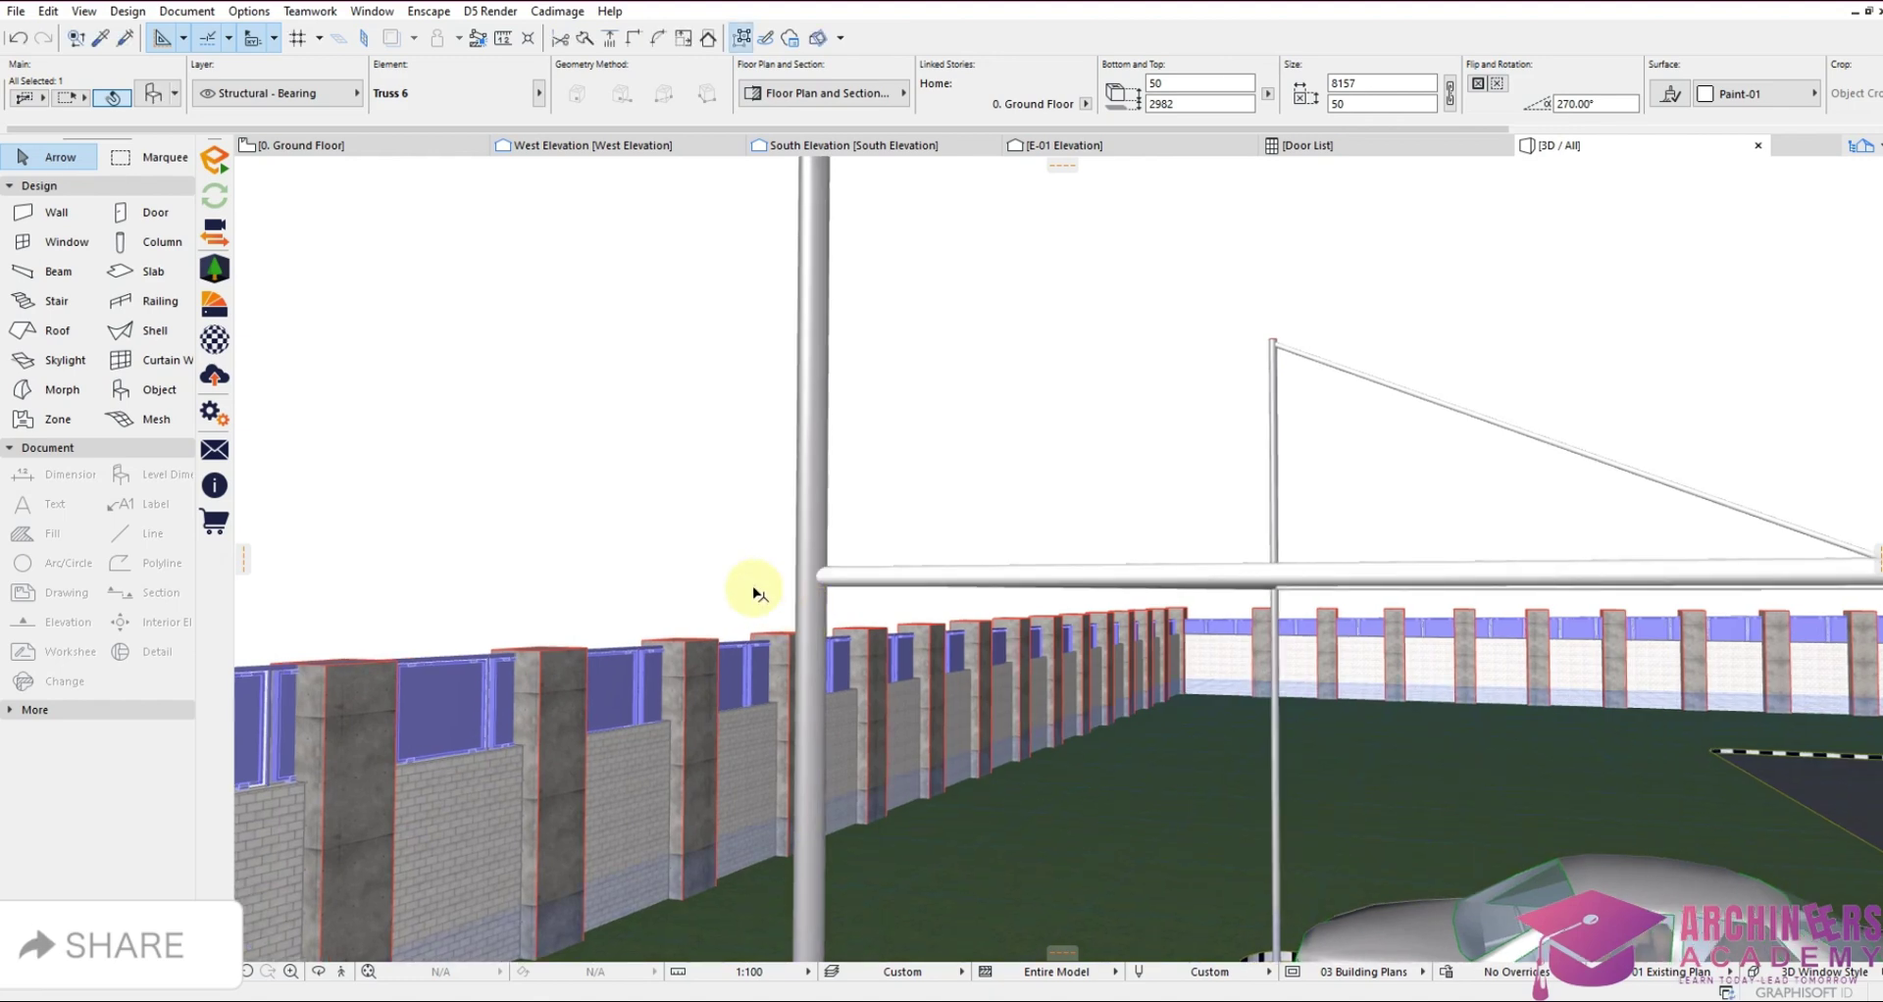
click(319, 971)
drag(559, 694, 811, 601)
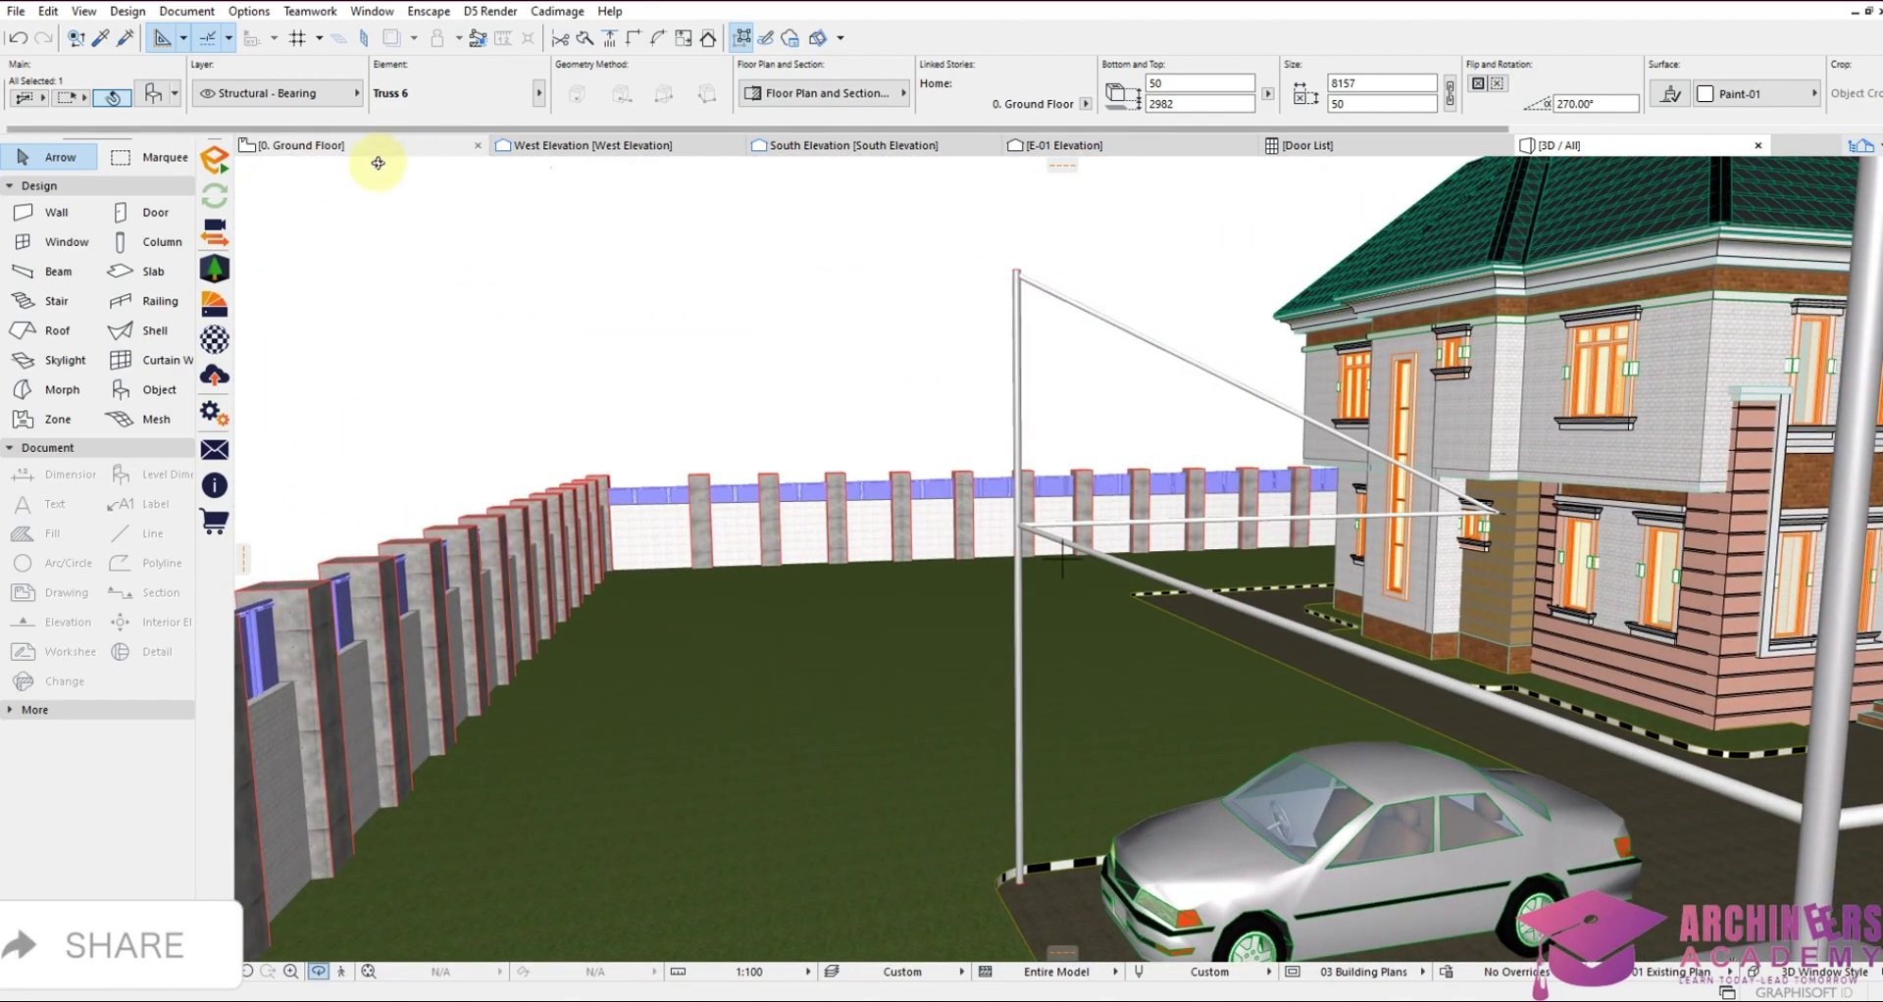
On the ground floor plan, copy Truss 6 from the lower canopy column to the free end of the lower side truss
click(343, 147)
scroll(922, 549, up, 3)
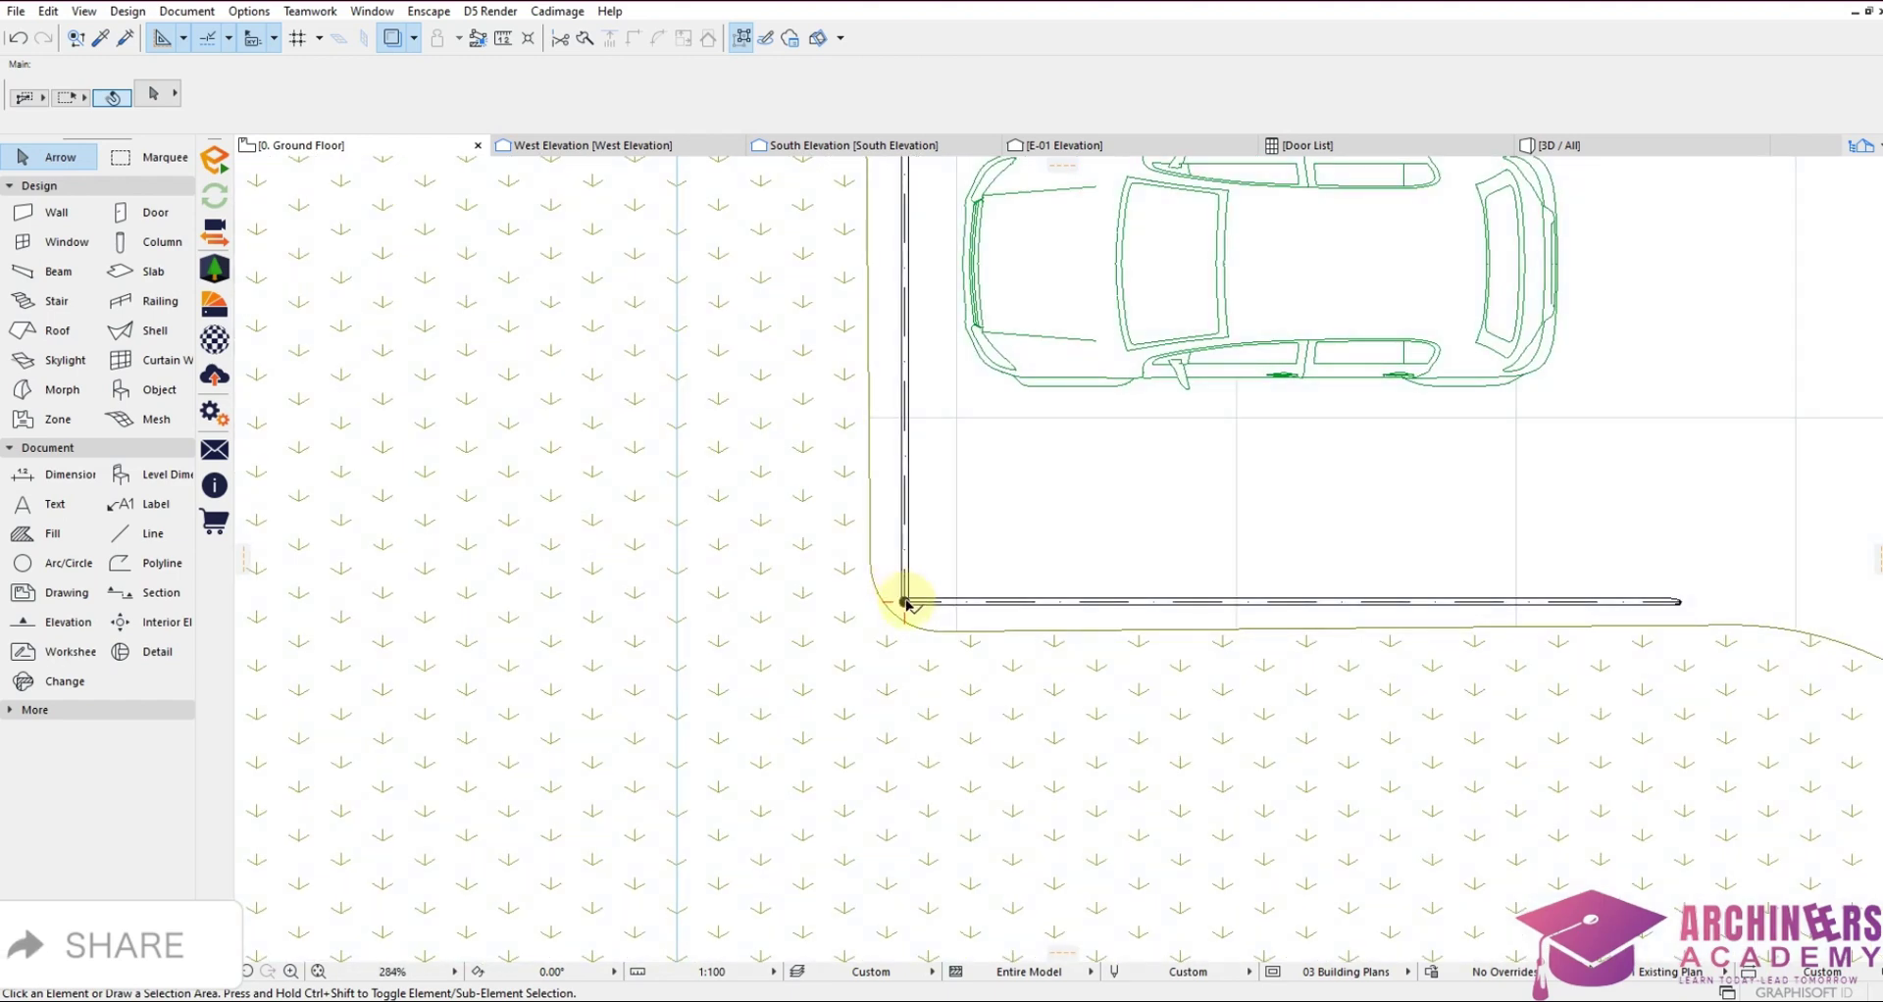
click(904, 597)
drag(904, 602, 1679, 602)
scroll(1160, 812, down, 5)
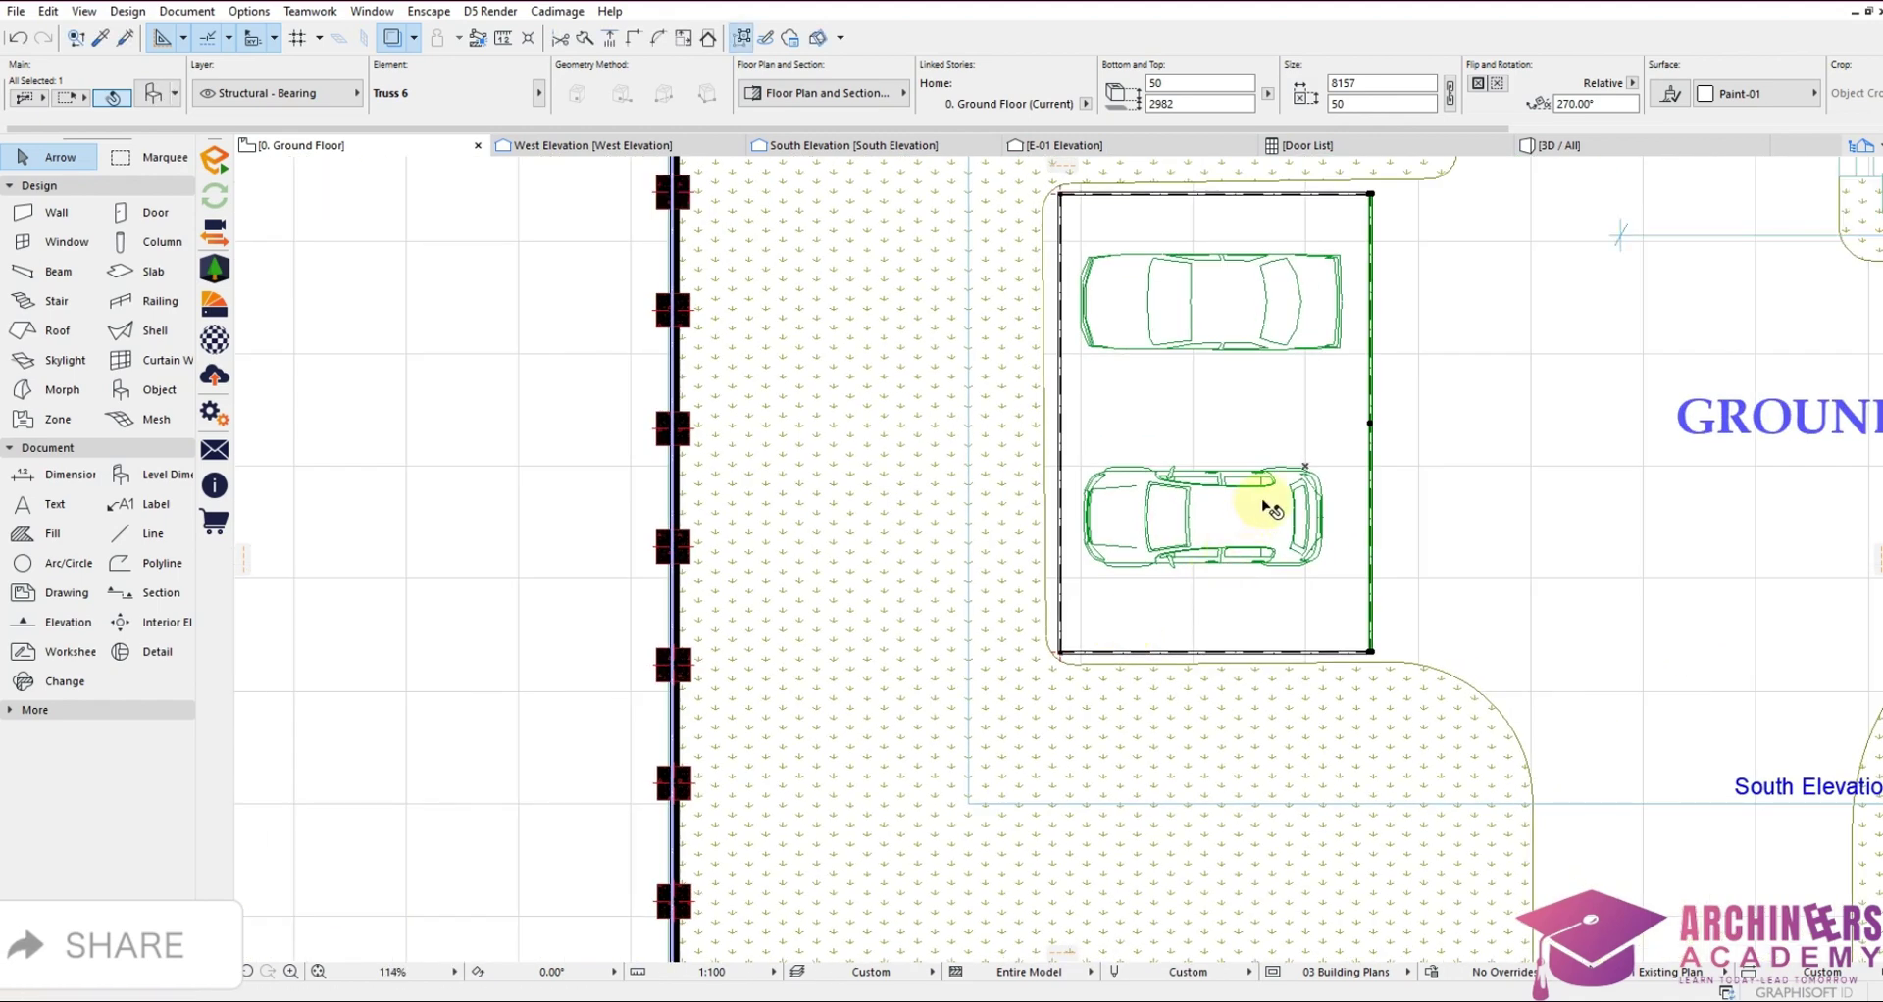
In the 3D view, select both Truss 6 cross members and lower them vertically to elevation 2969 at the side truss tips
click(1569, 145)
scroll(994, 588, down, 8)
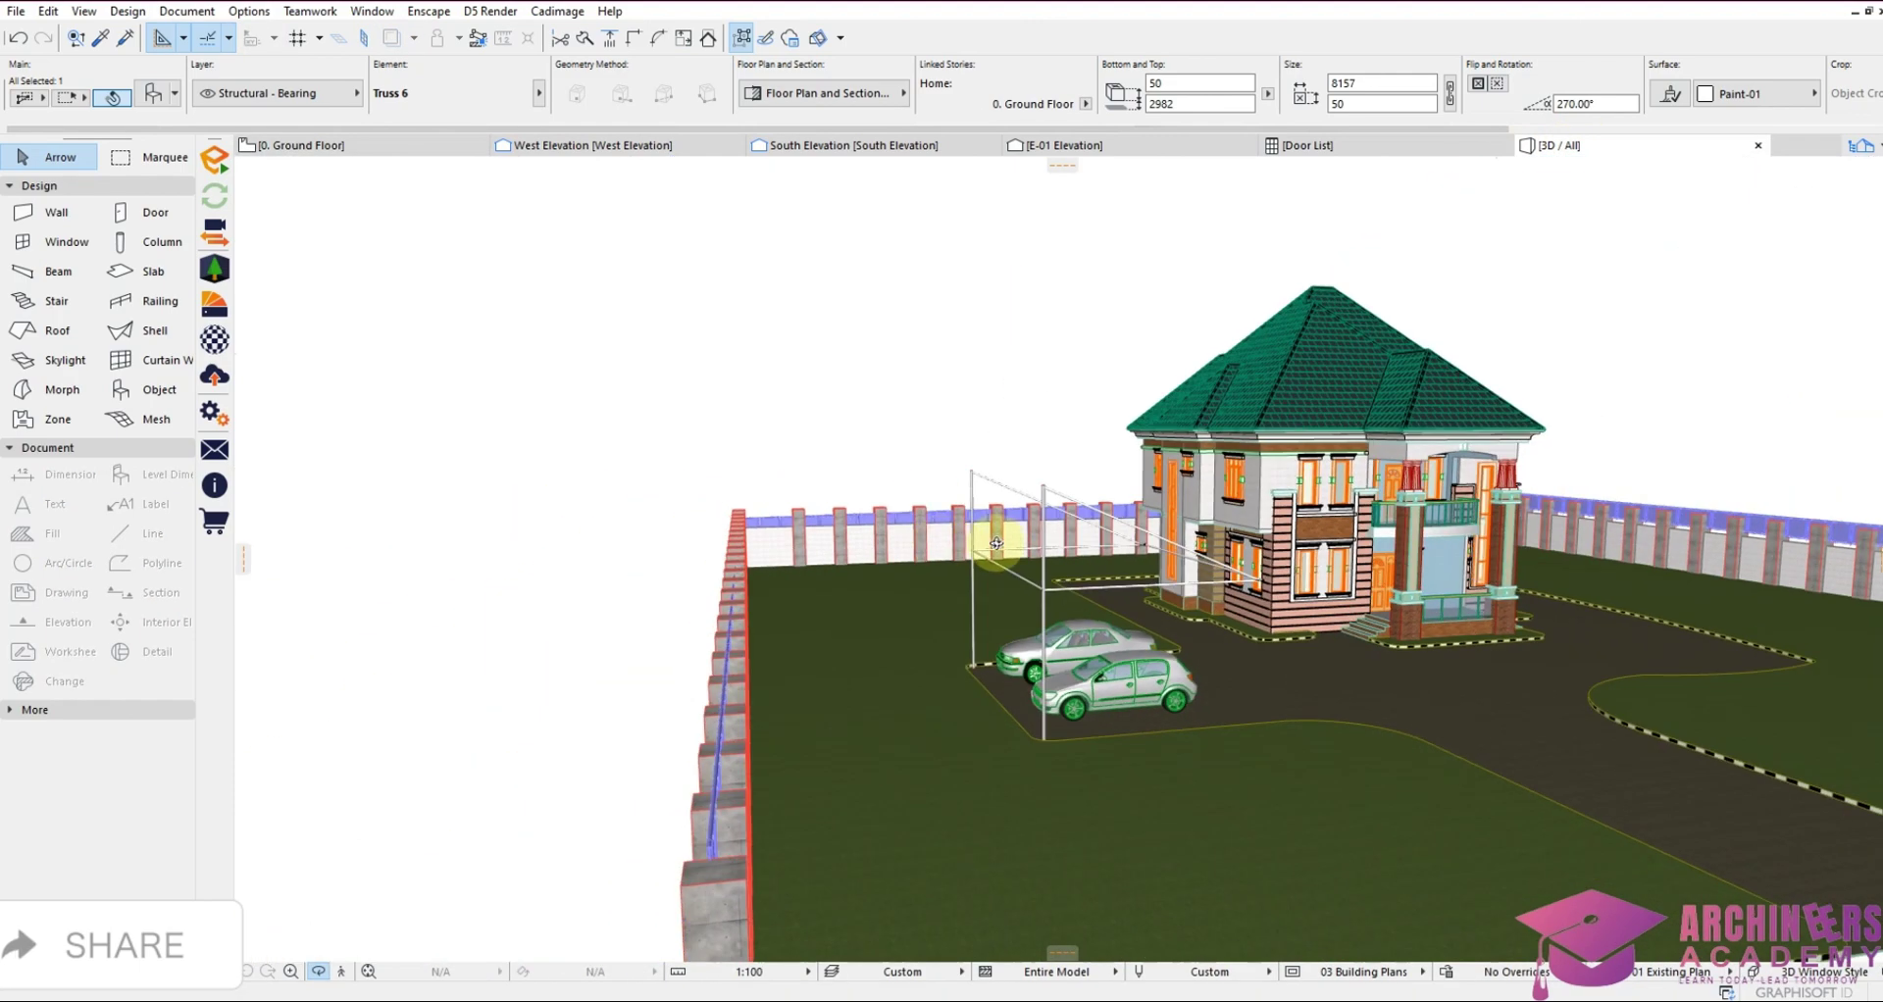
scroll(1166, 549, up, 10)
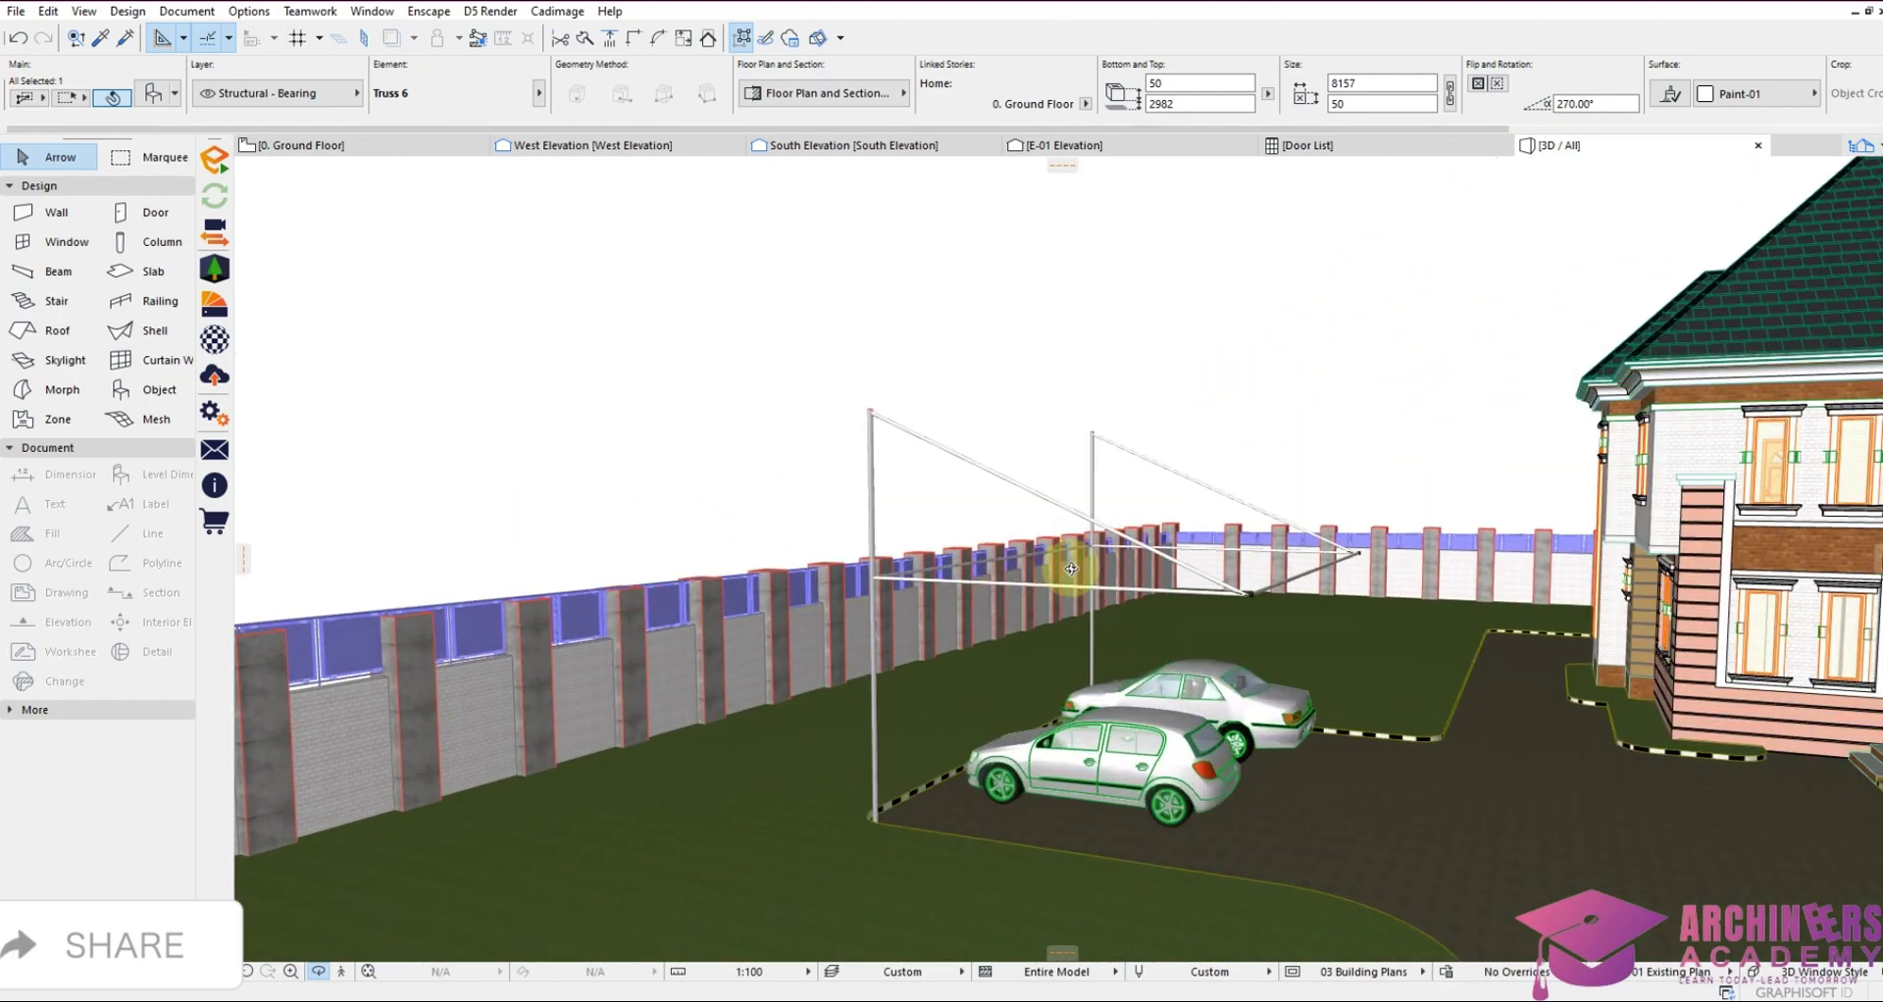
shift+middle_drag(1138, 596, 1185, 630)
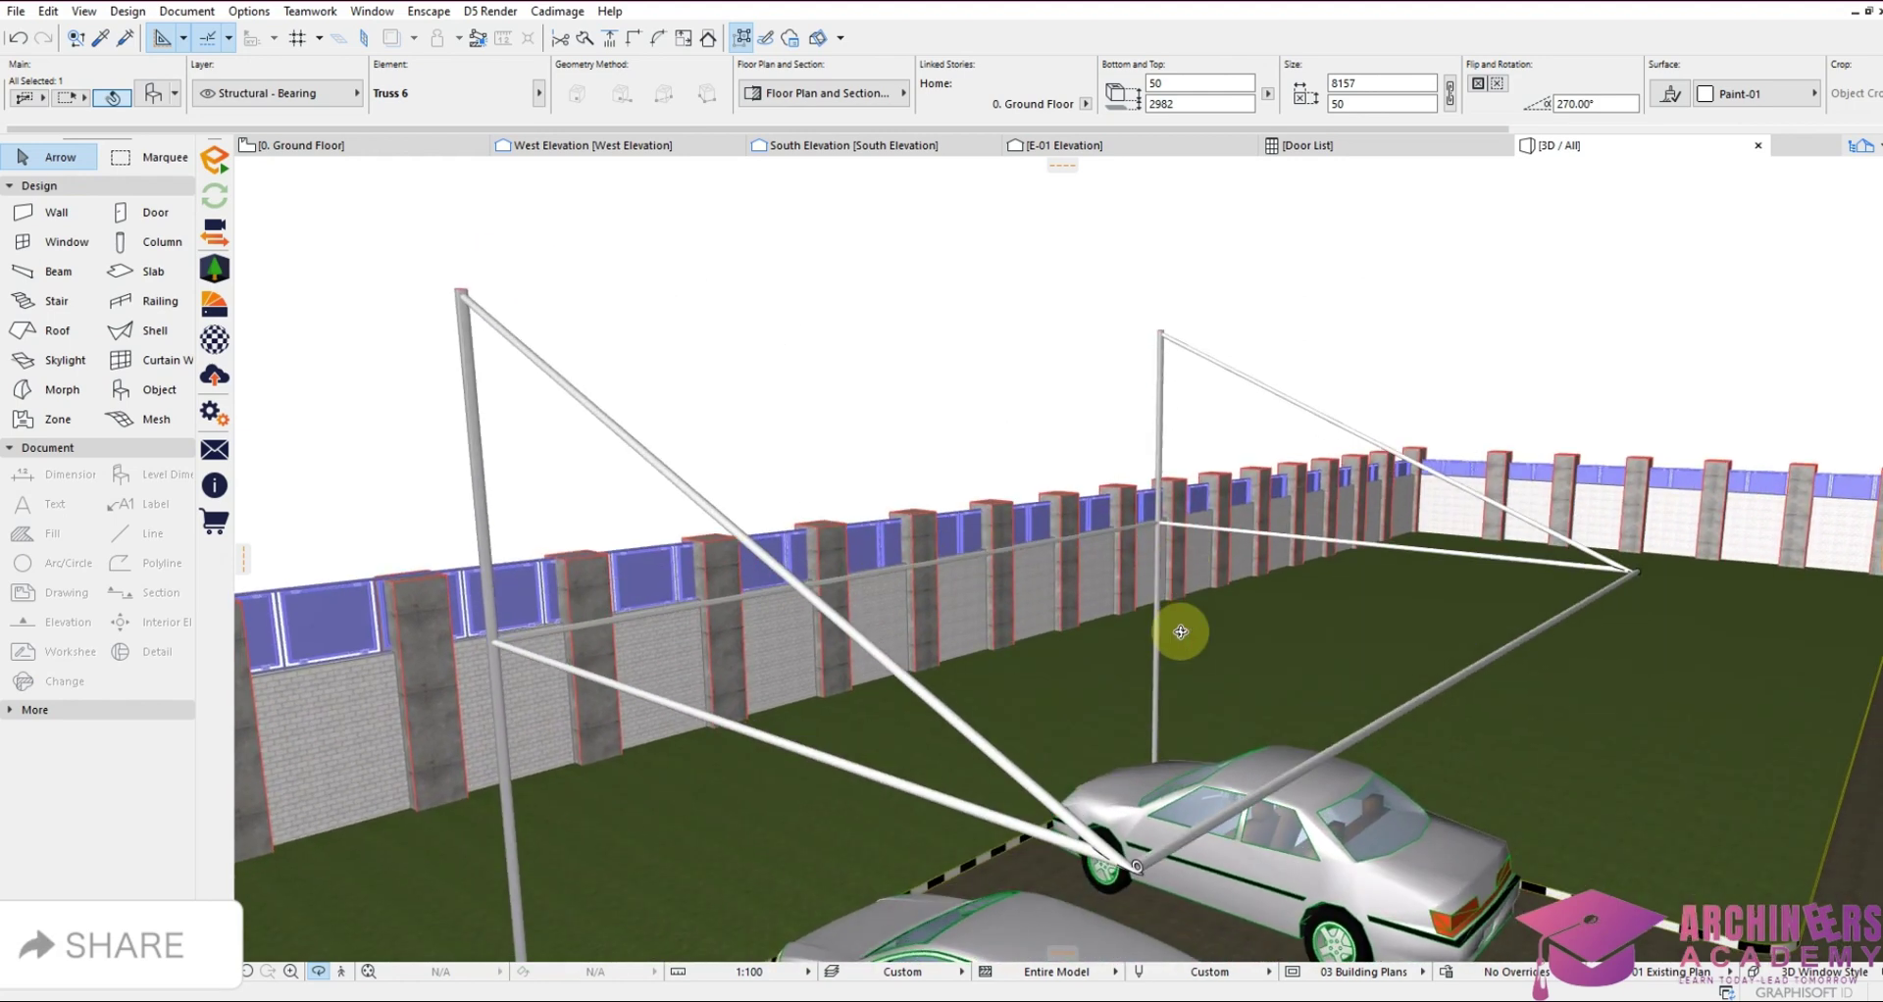
shift+middle_drag(1177, 776, 1127, 825)
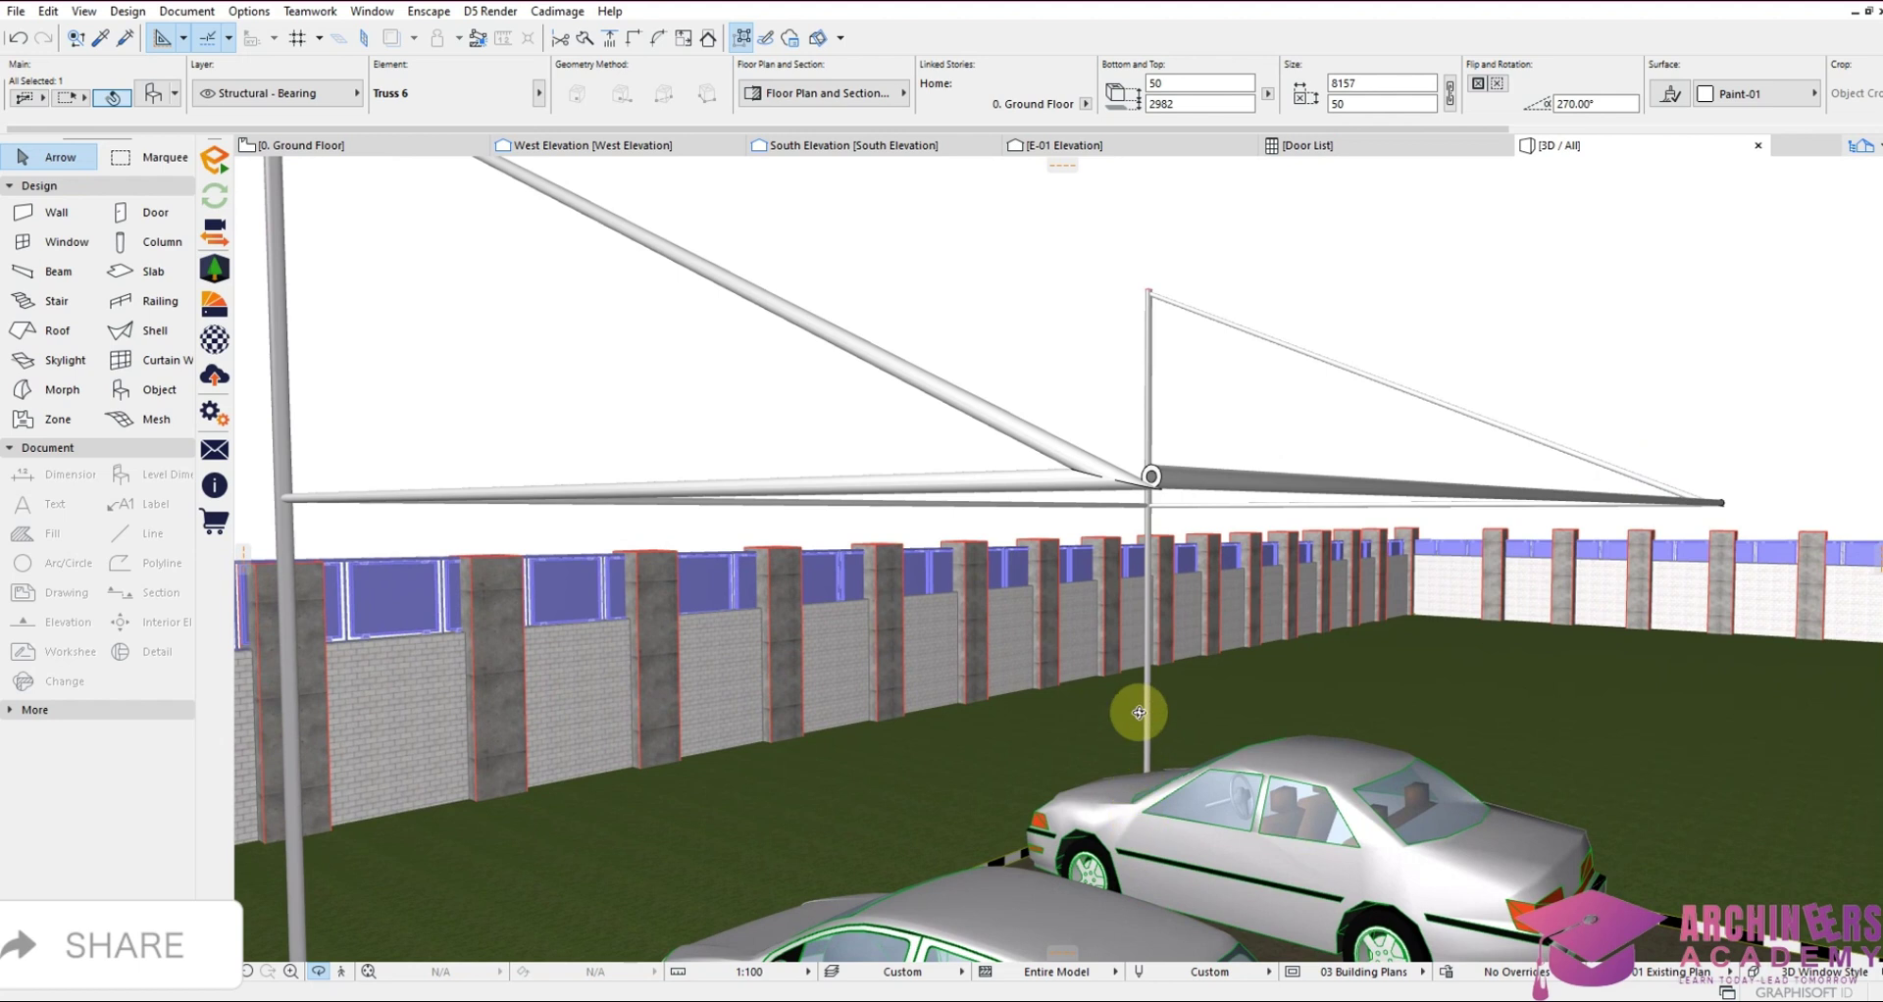
shift+click(1161, 477)
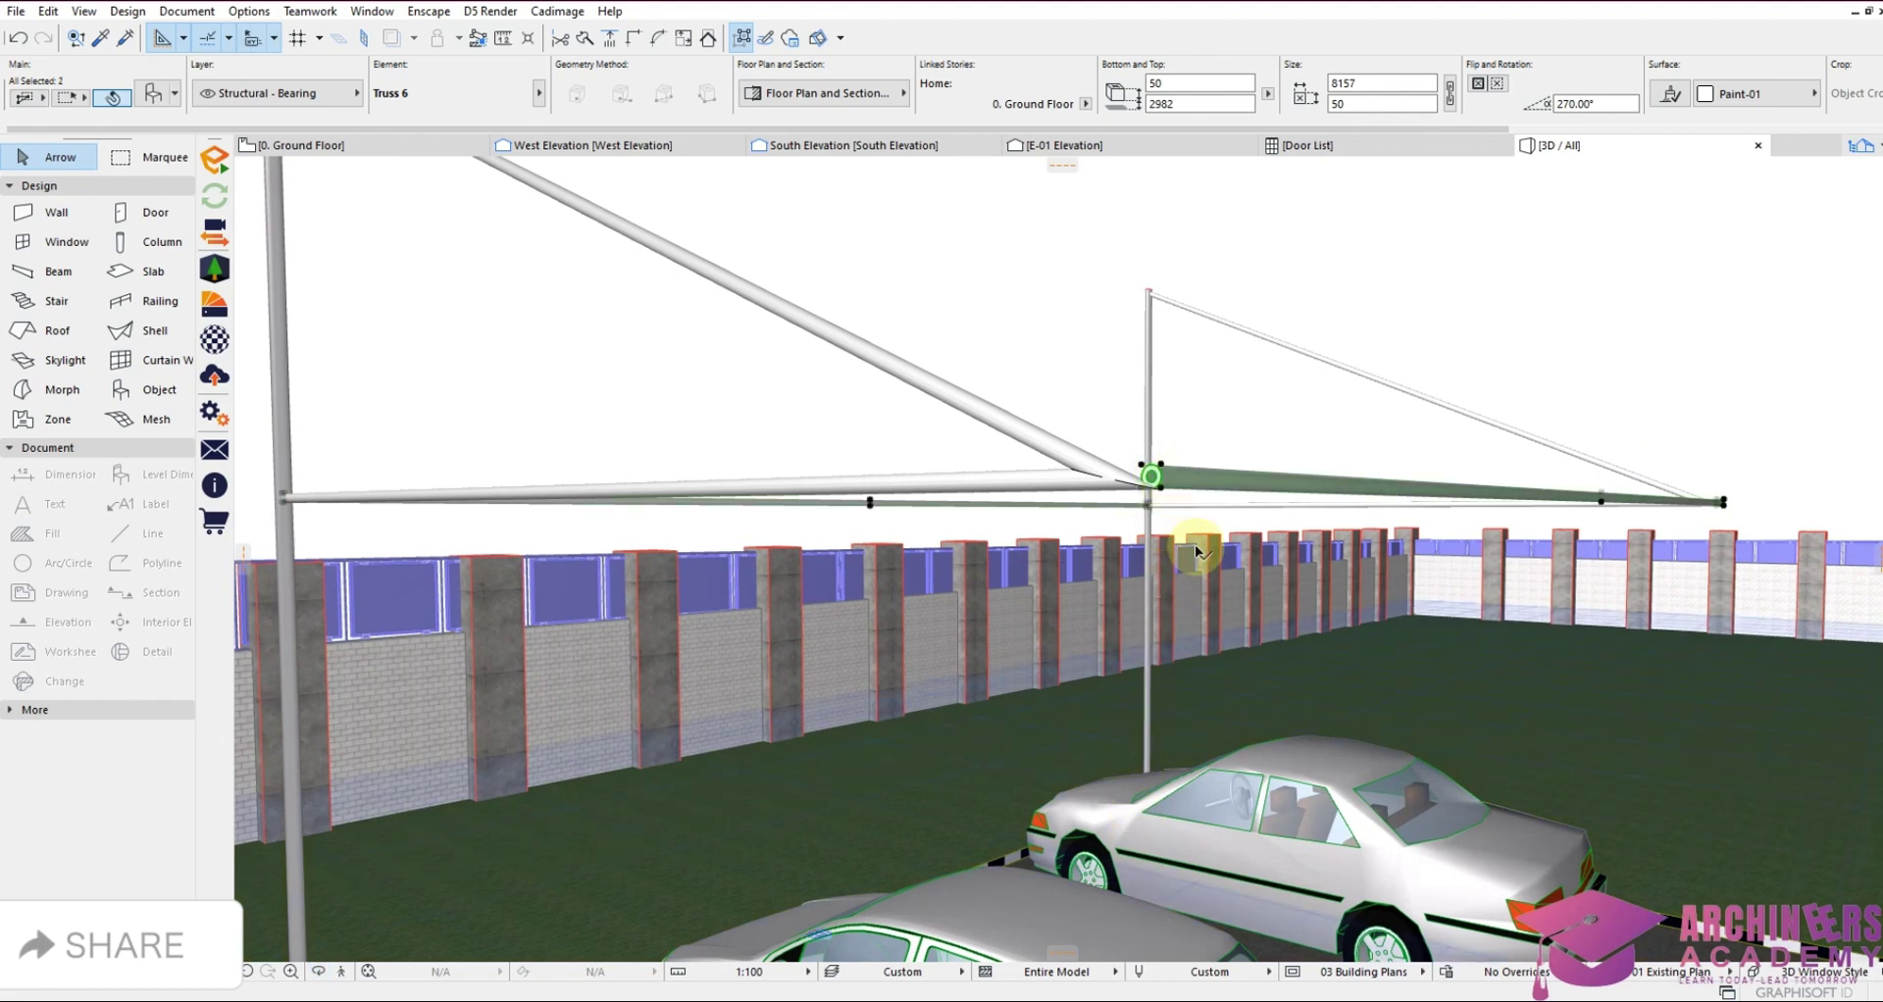
click(1159, 472)
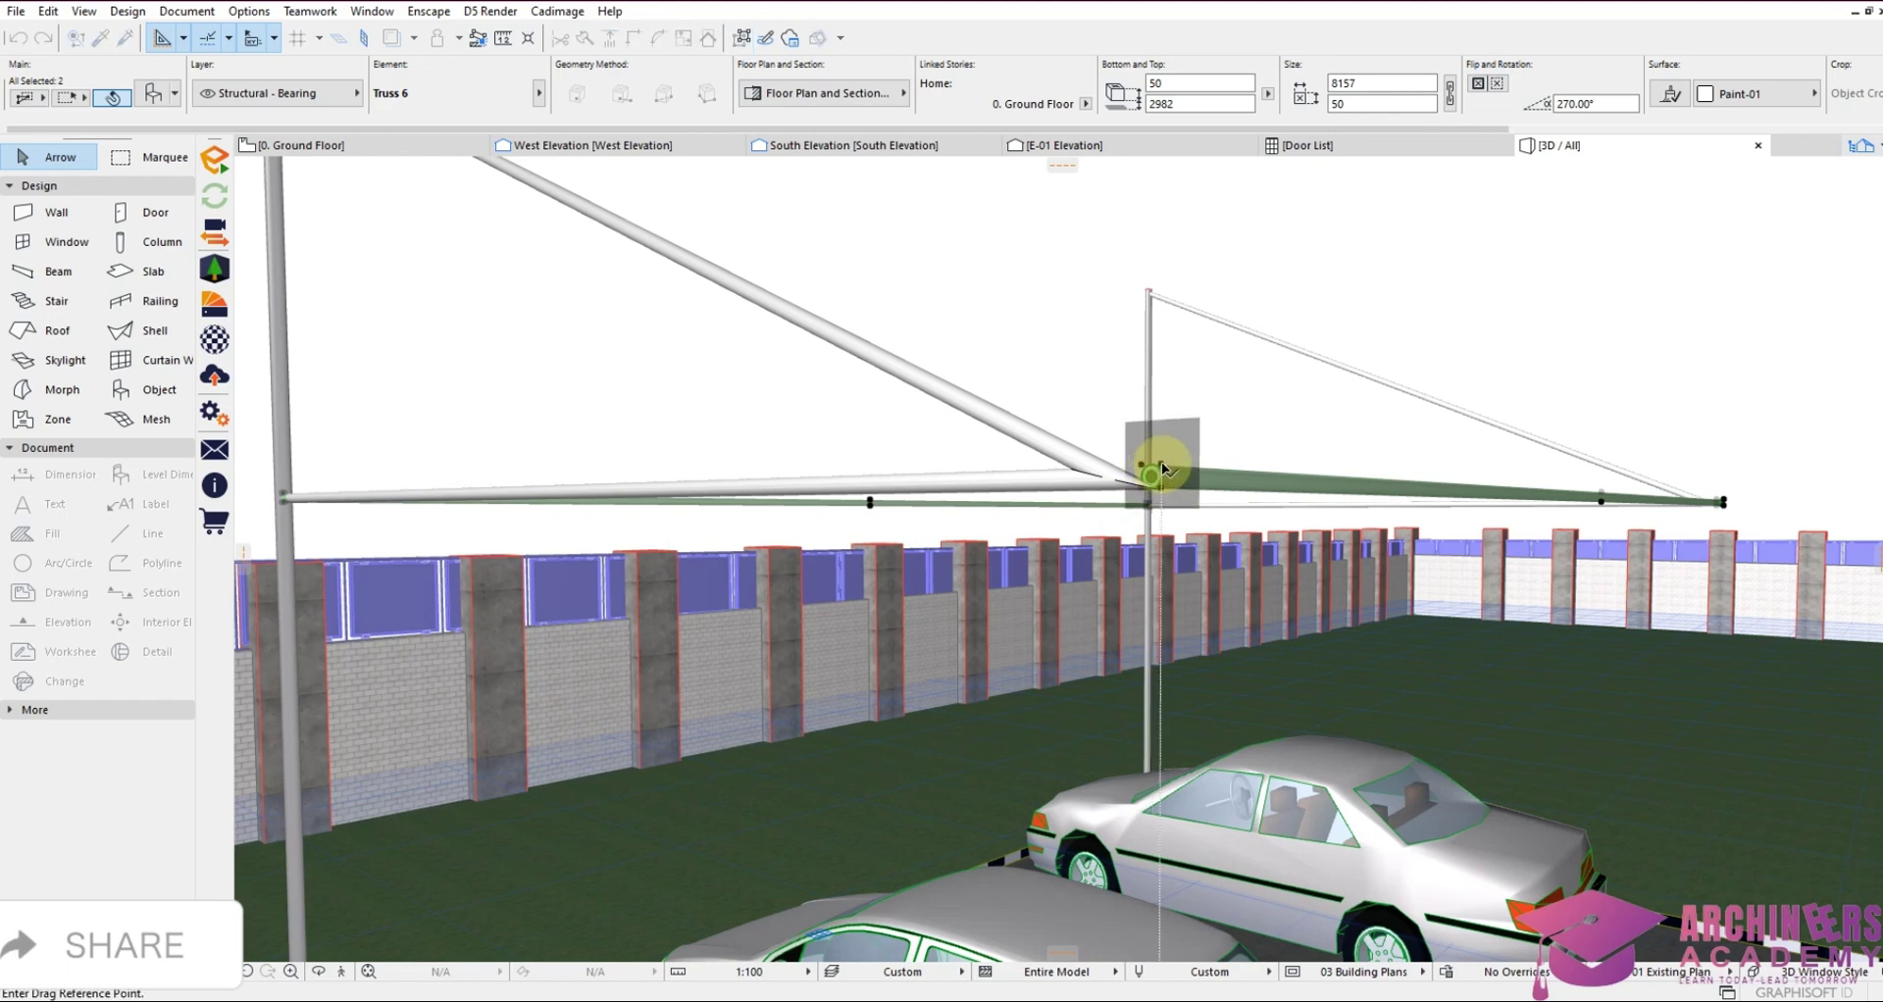
click(1160, 472)
click(1162, 490)
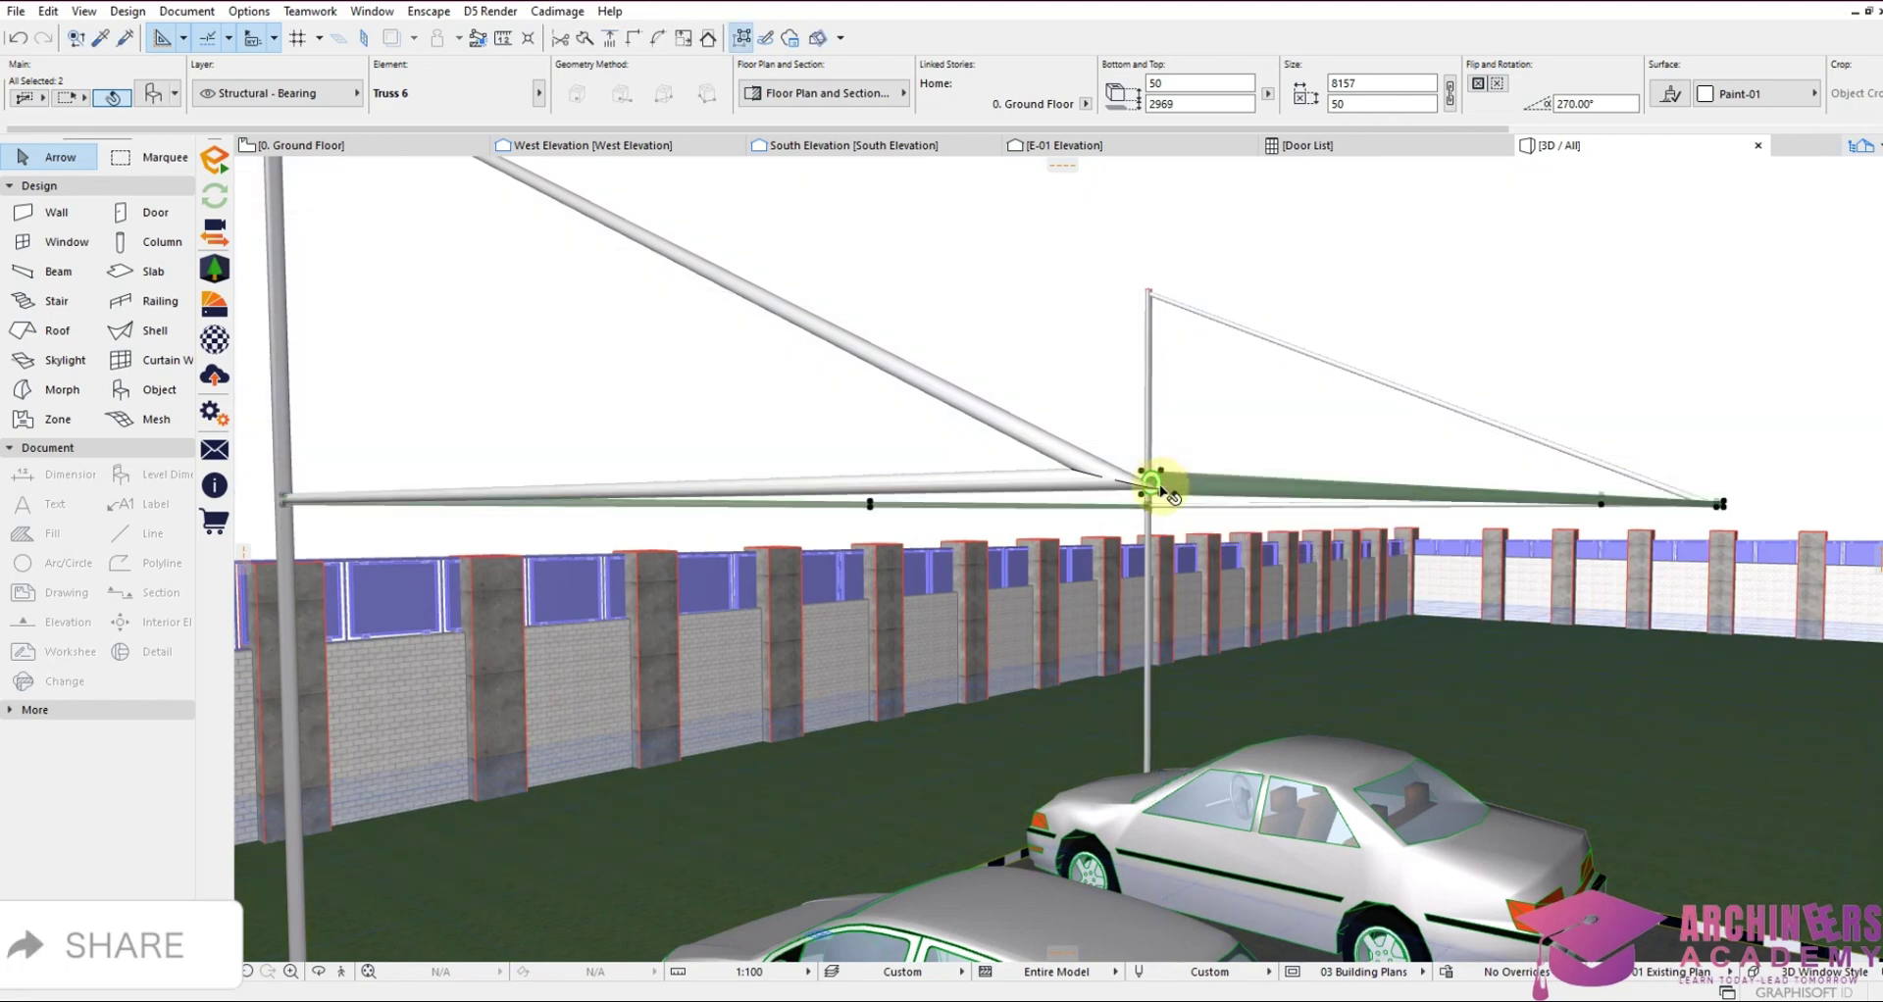
Move both cross members horizontally by about 55 mm towards the column side, onto the side truss joint, and check the frame in 3D
key(ctrl+d)
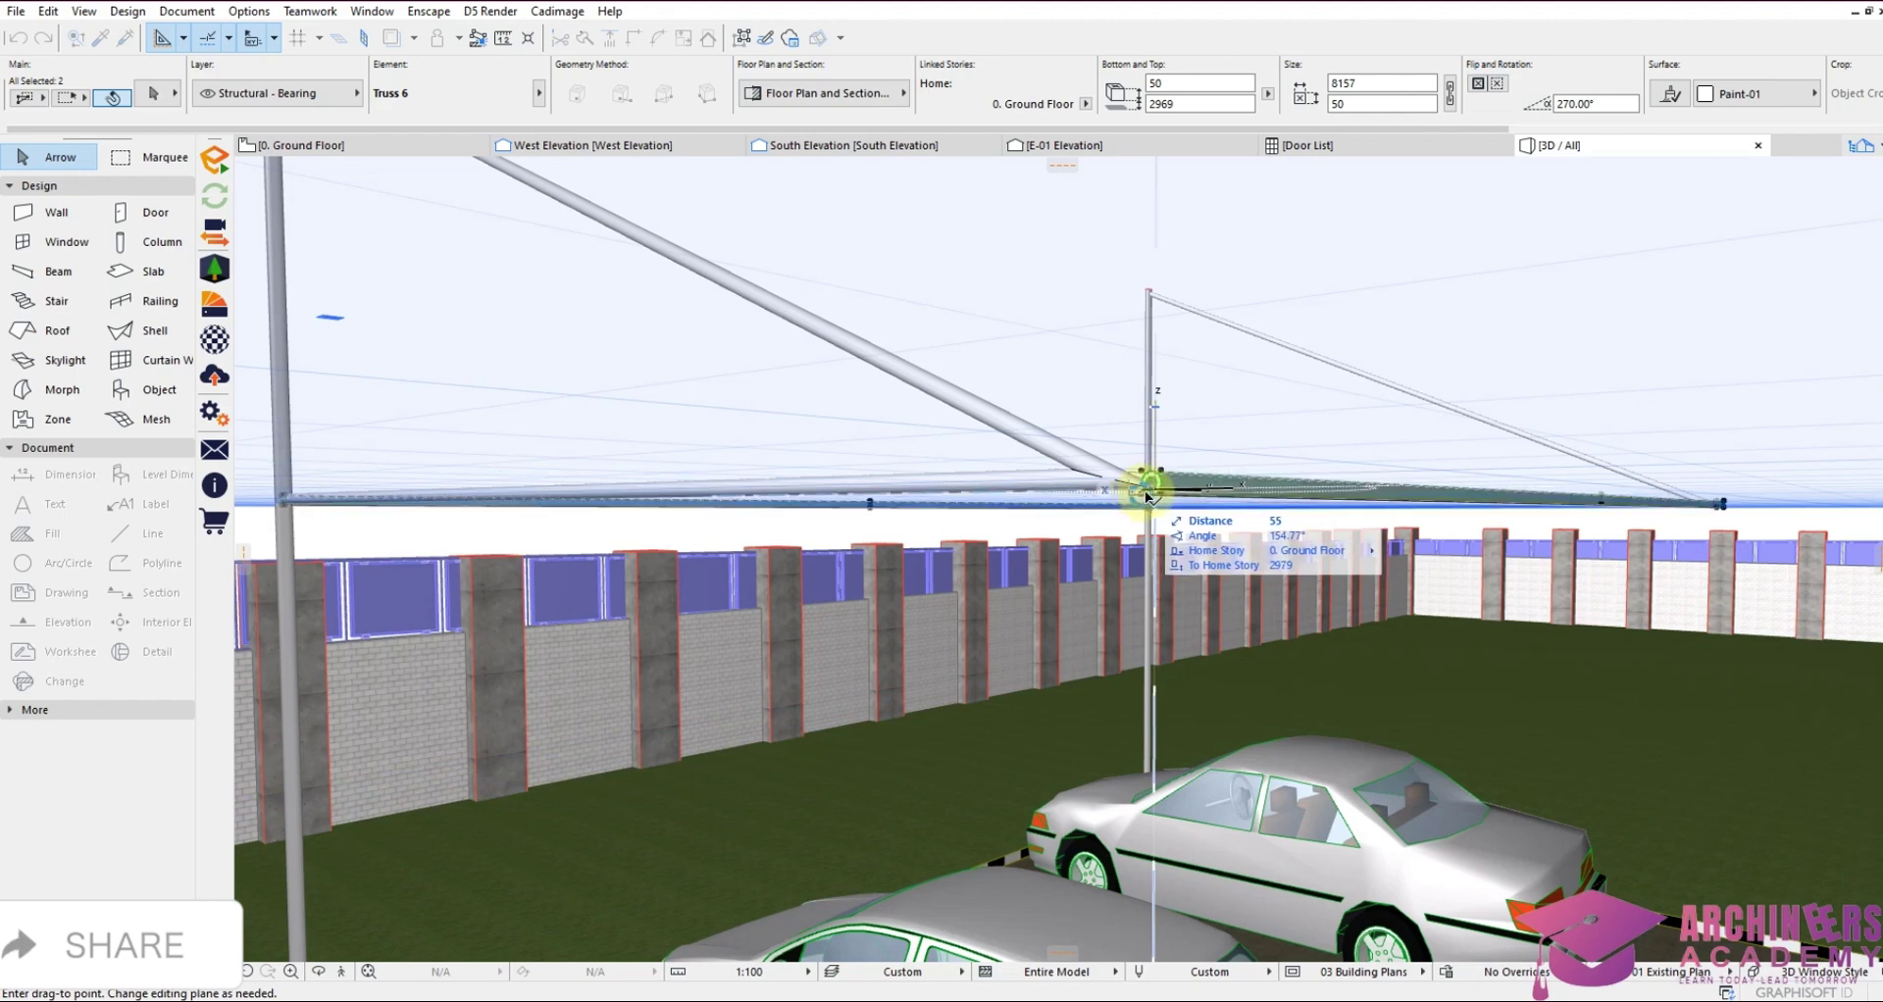
click(1145, 493)
key(Escape)
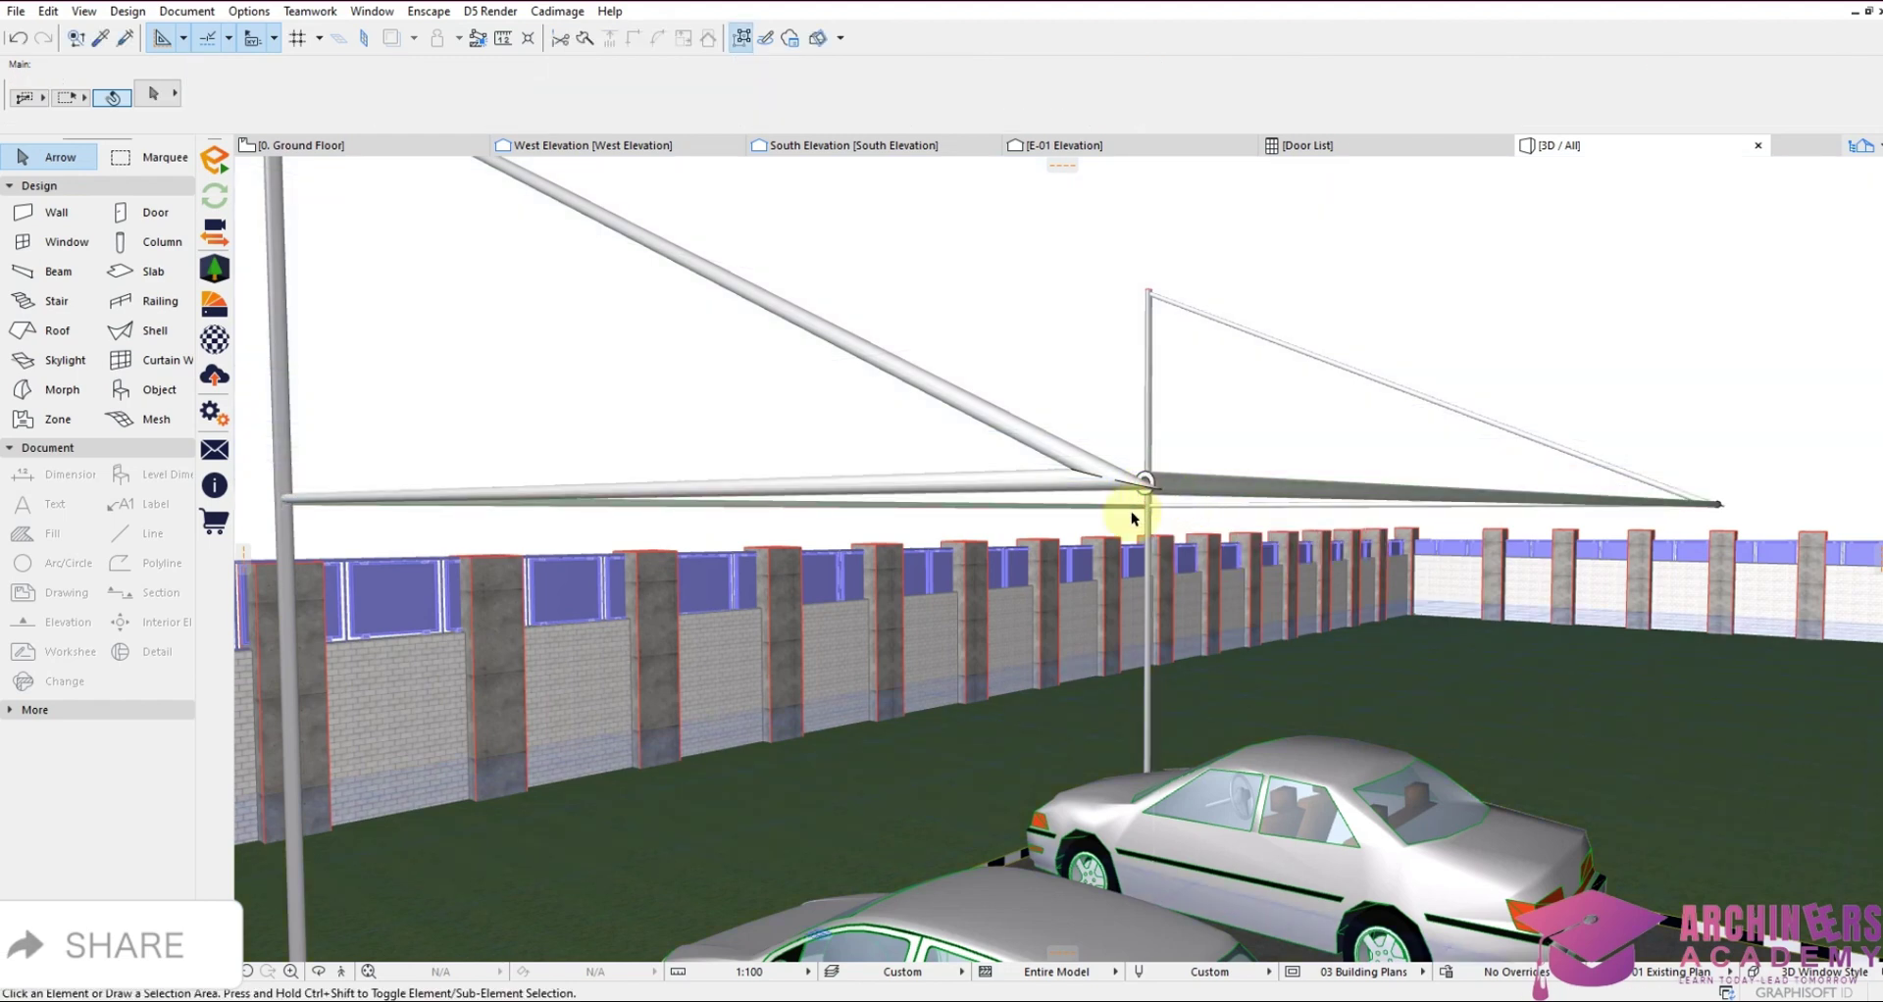
scroll(1000, 491, down, 10)
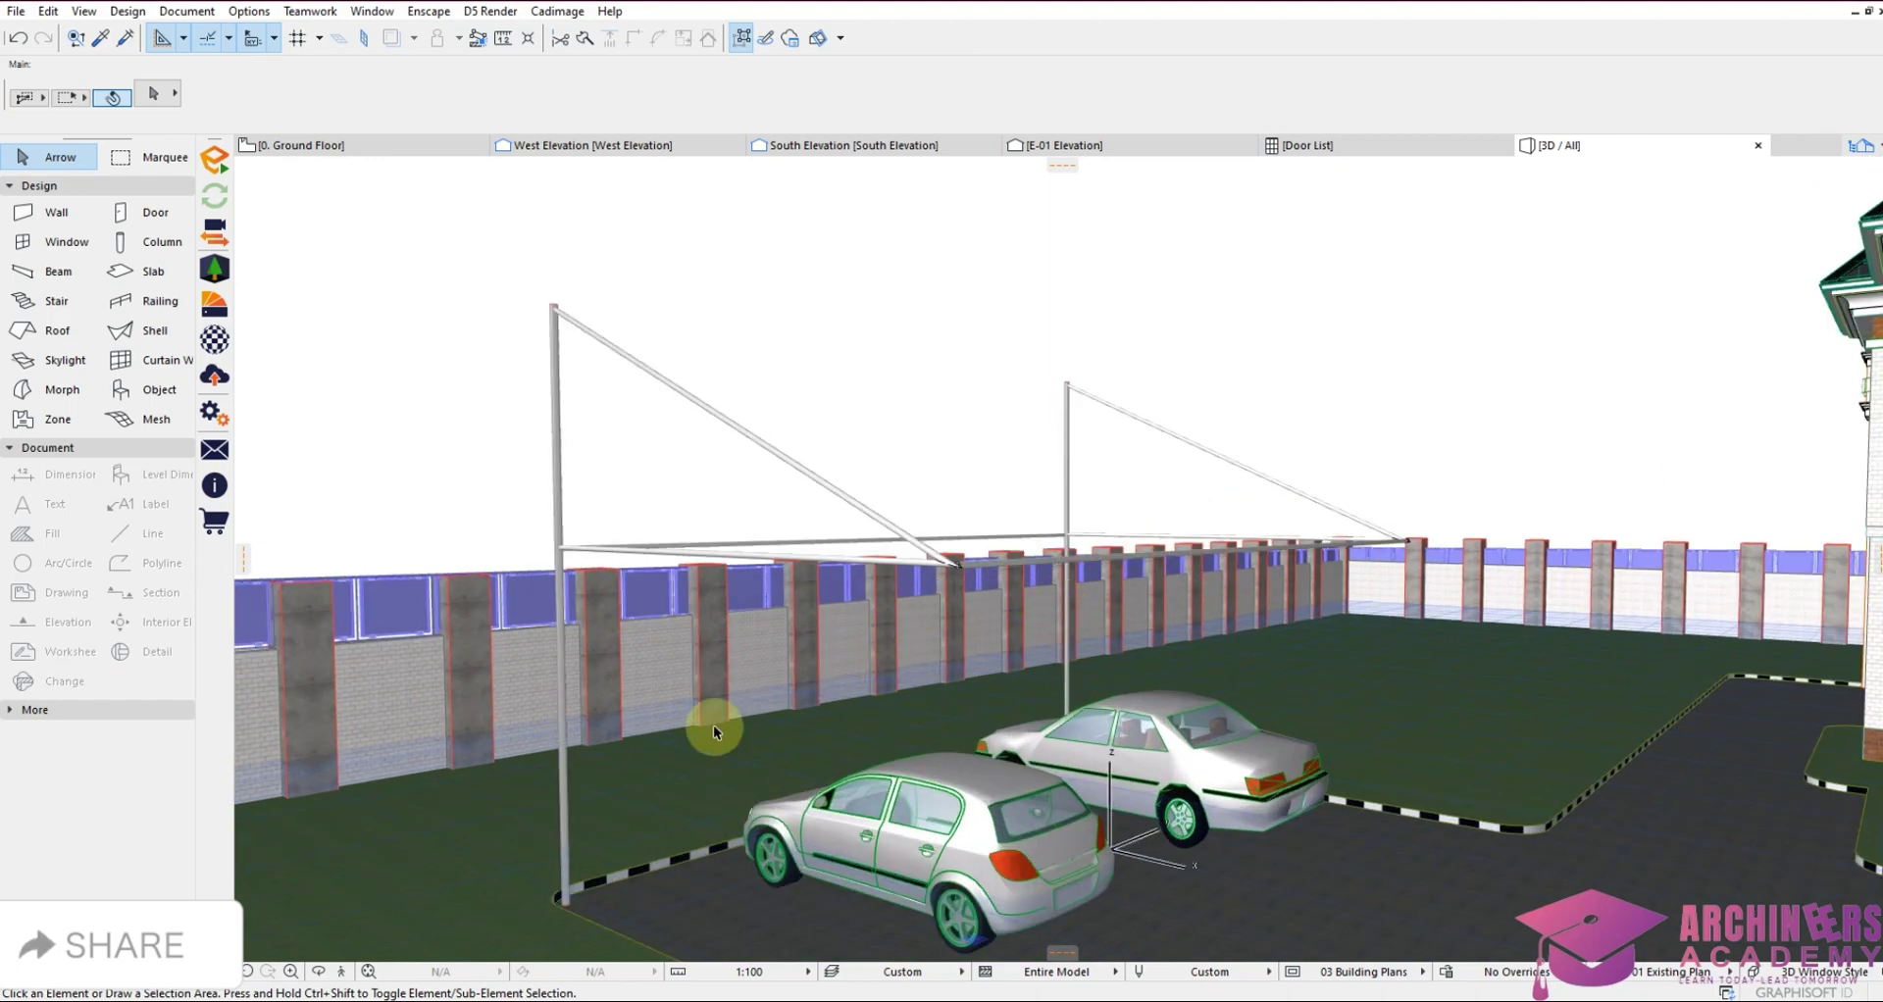
click(319, 971)
drag(687, 600, 918, 541)
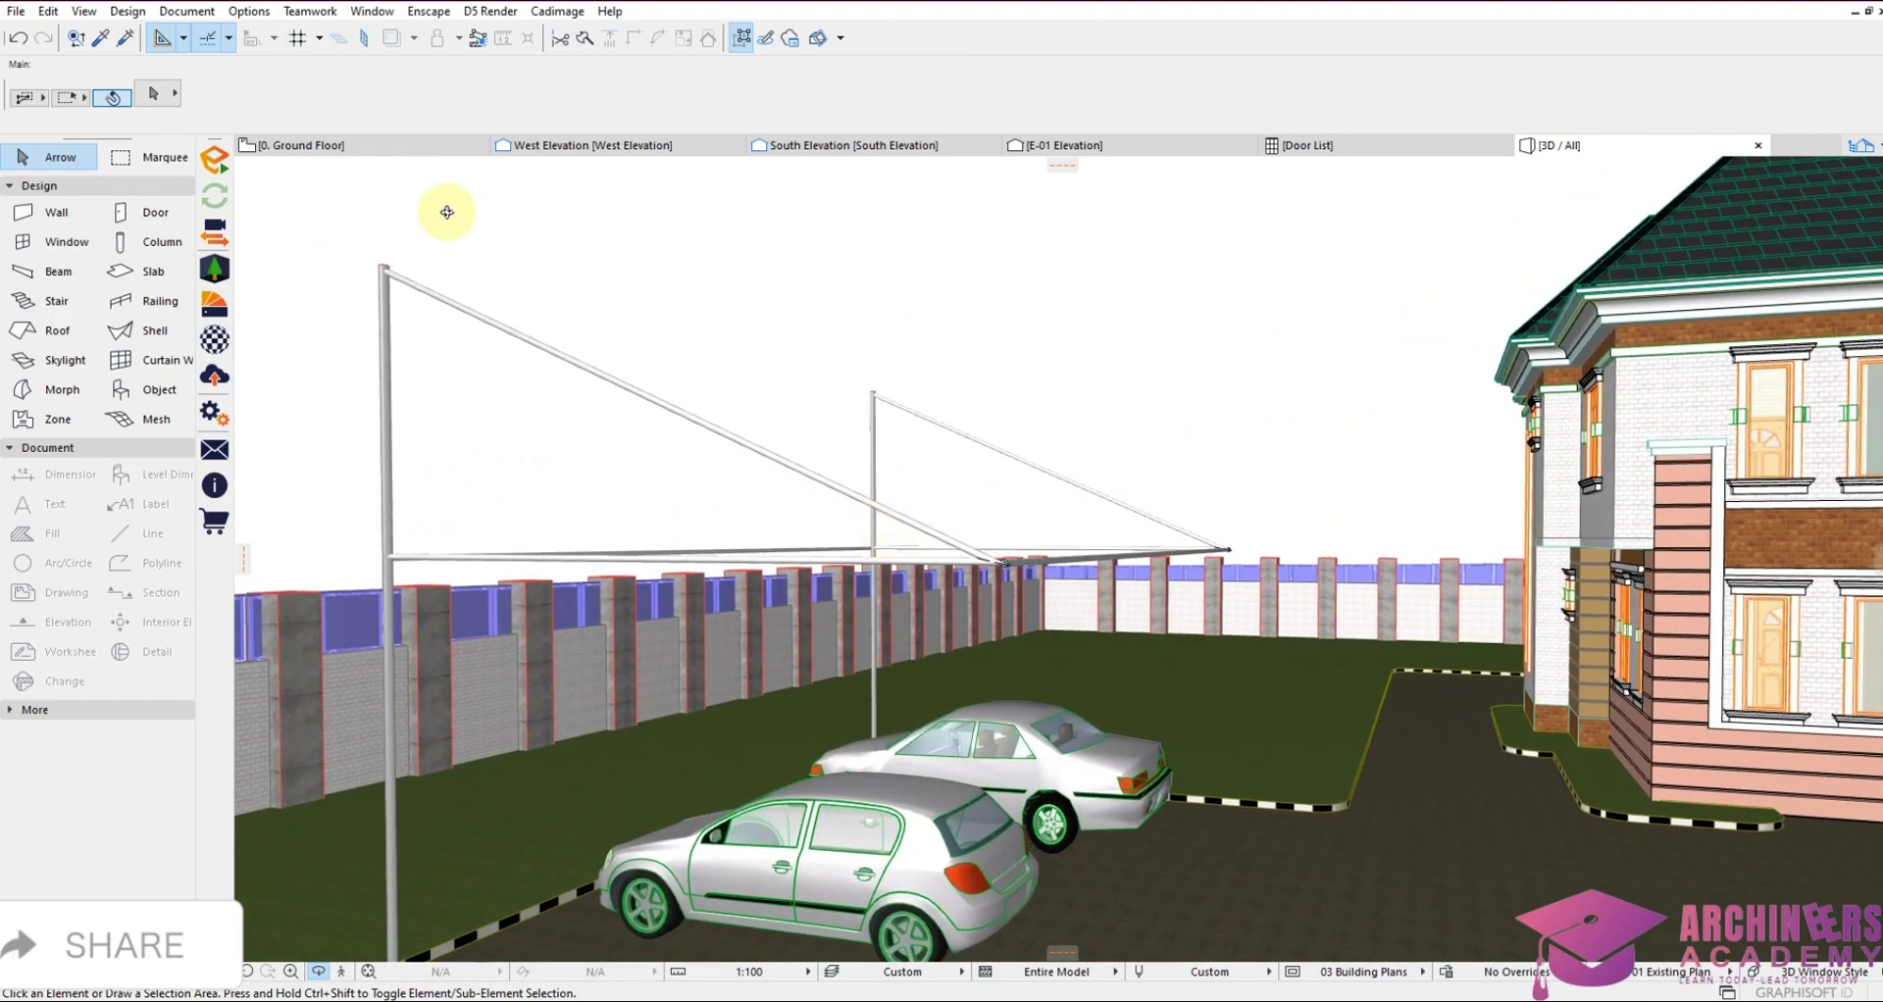
On the ground floor plan, draw two crossing diagonal lines between the opposite corners of the canopy frame
click(412, 146)
click(1366, 616)
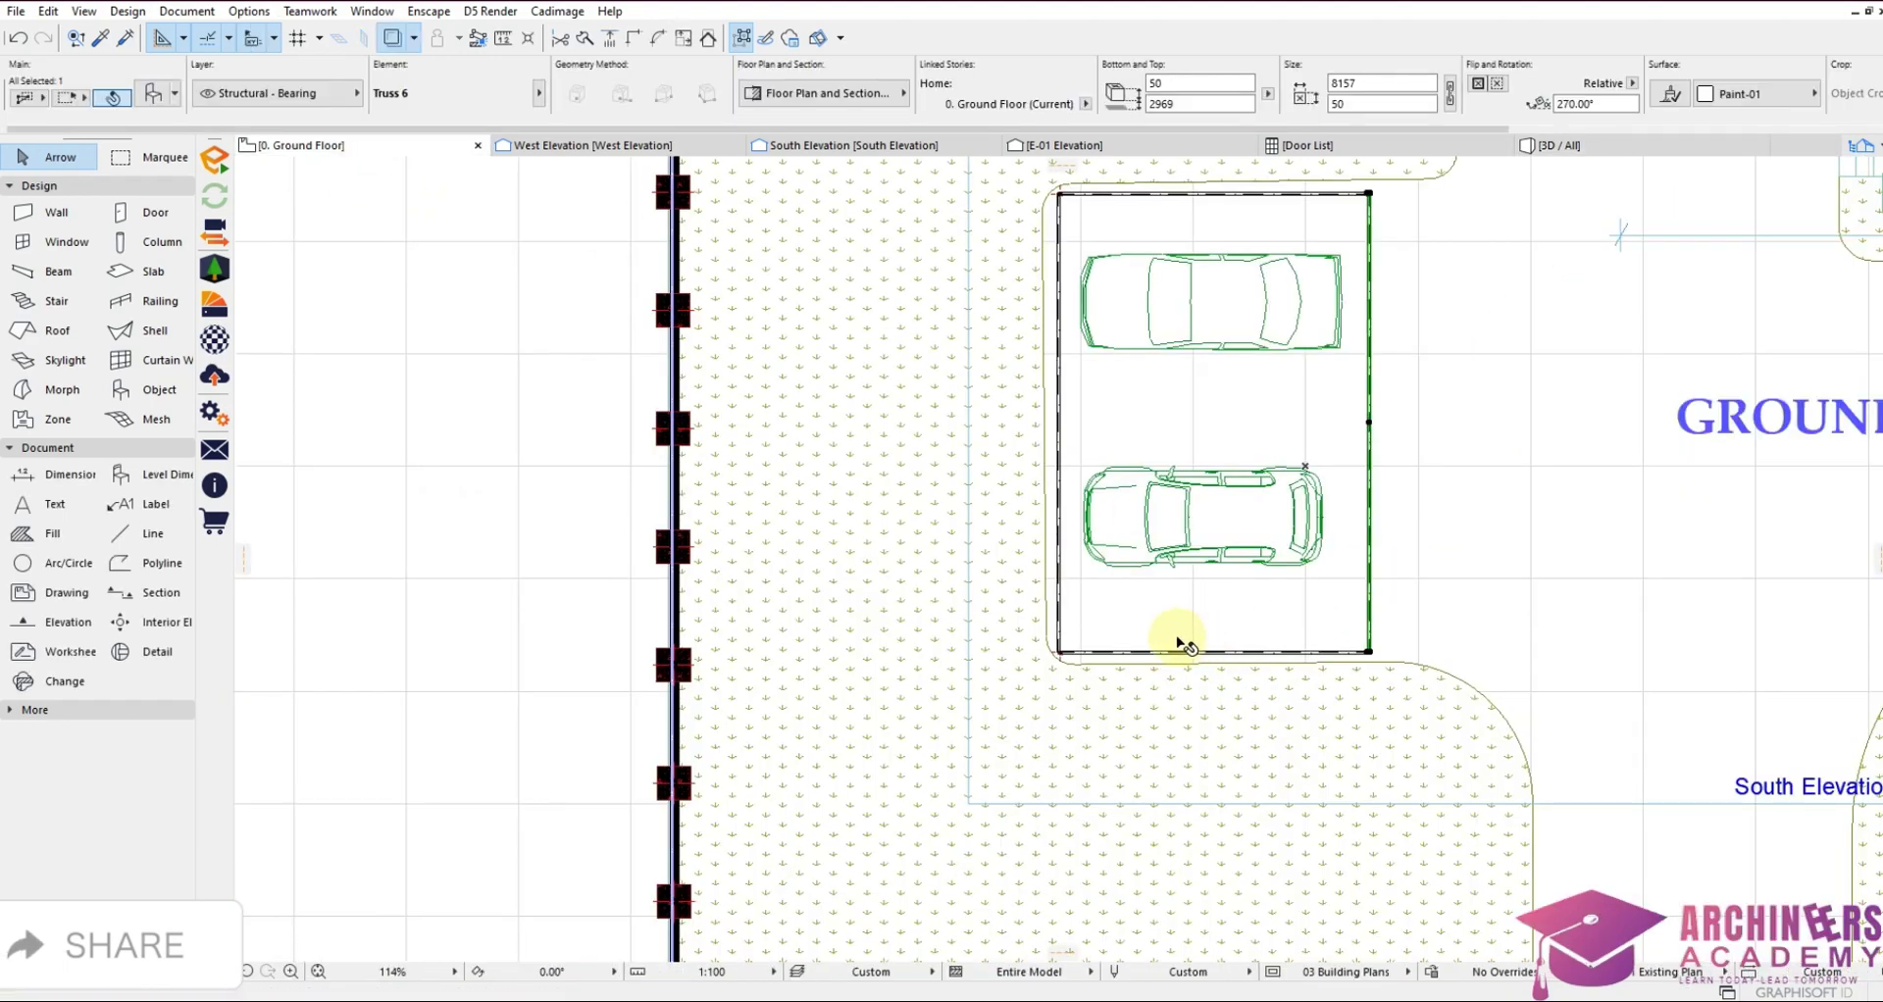
scroll(1345, 509, down, 2)
scroll(1311, 576, up, 3)
scroll(774, 578, down, 2)
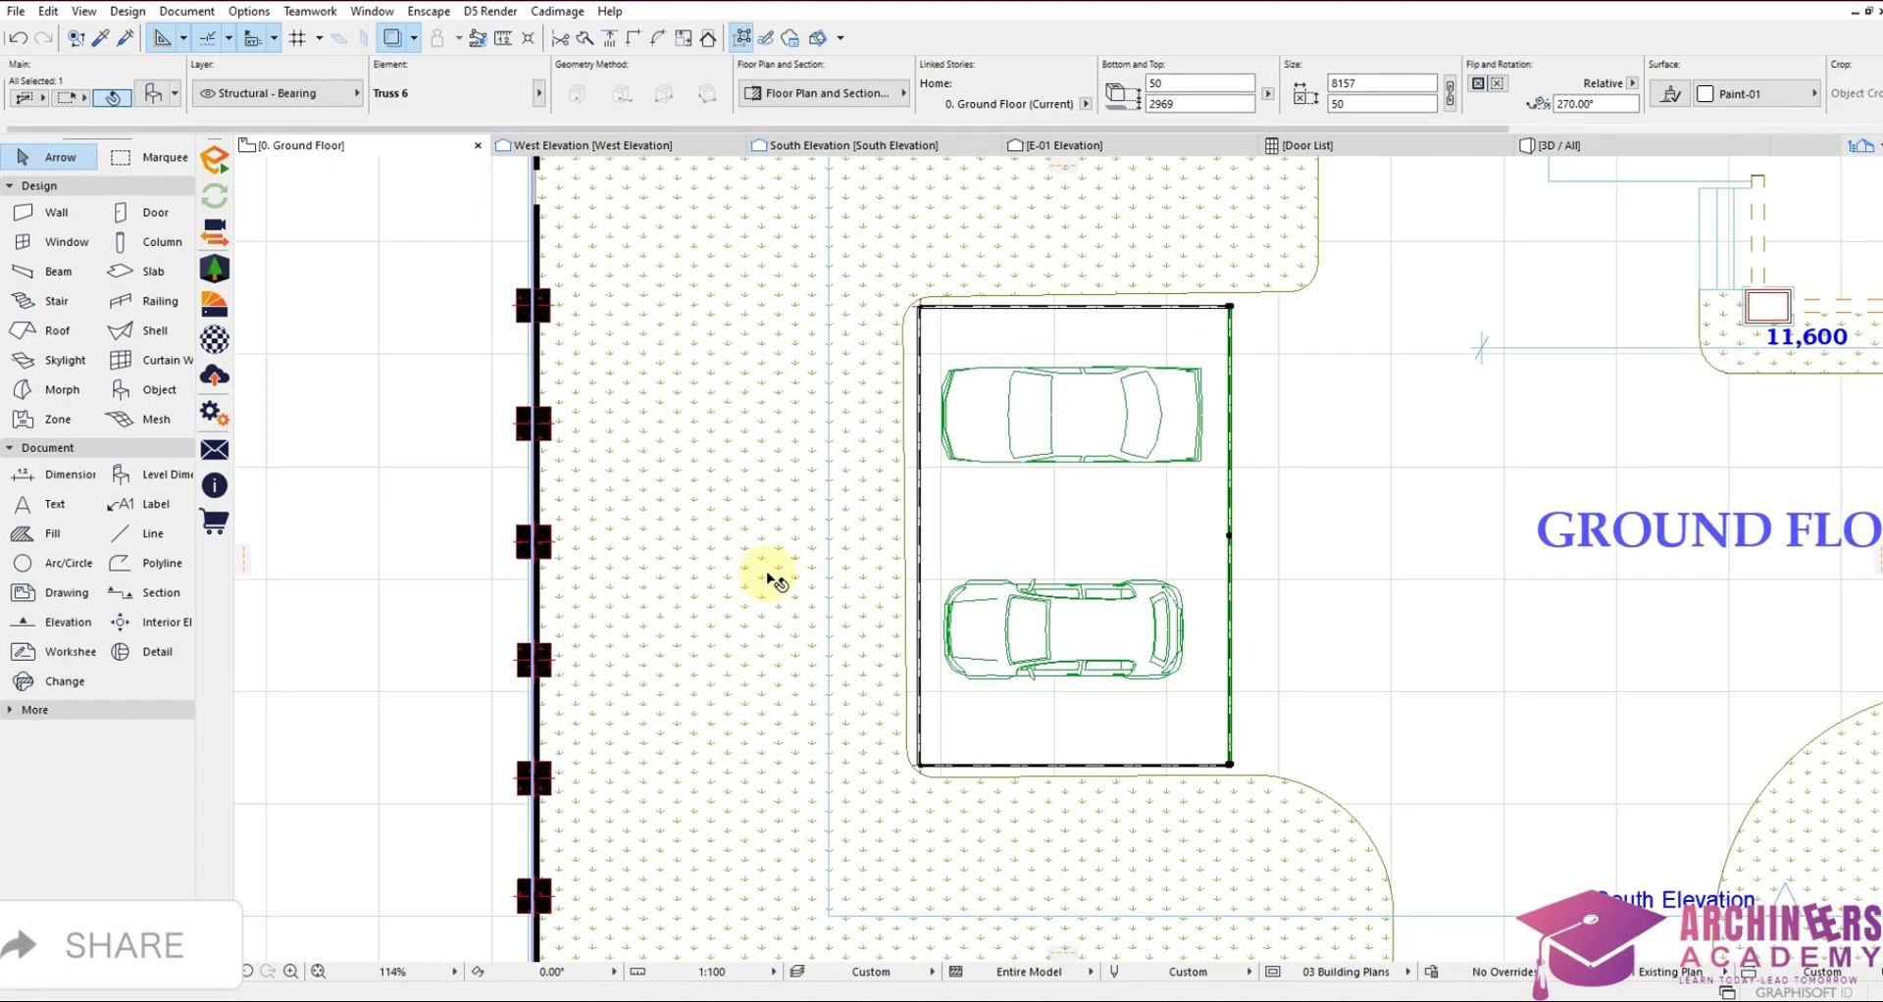
key(Escape)
click(145, 539)
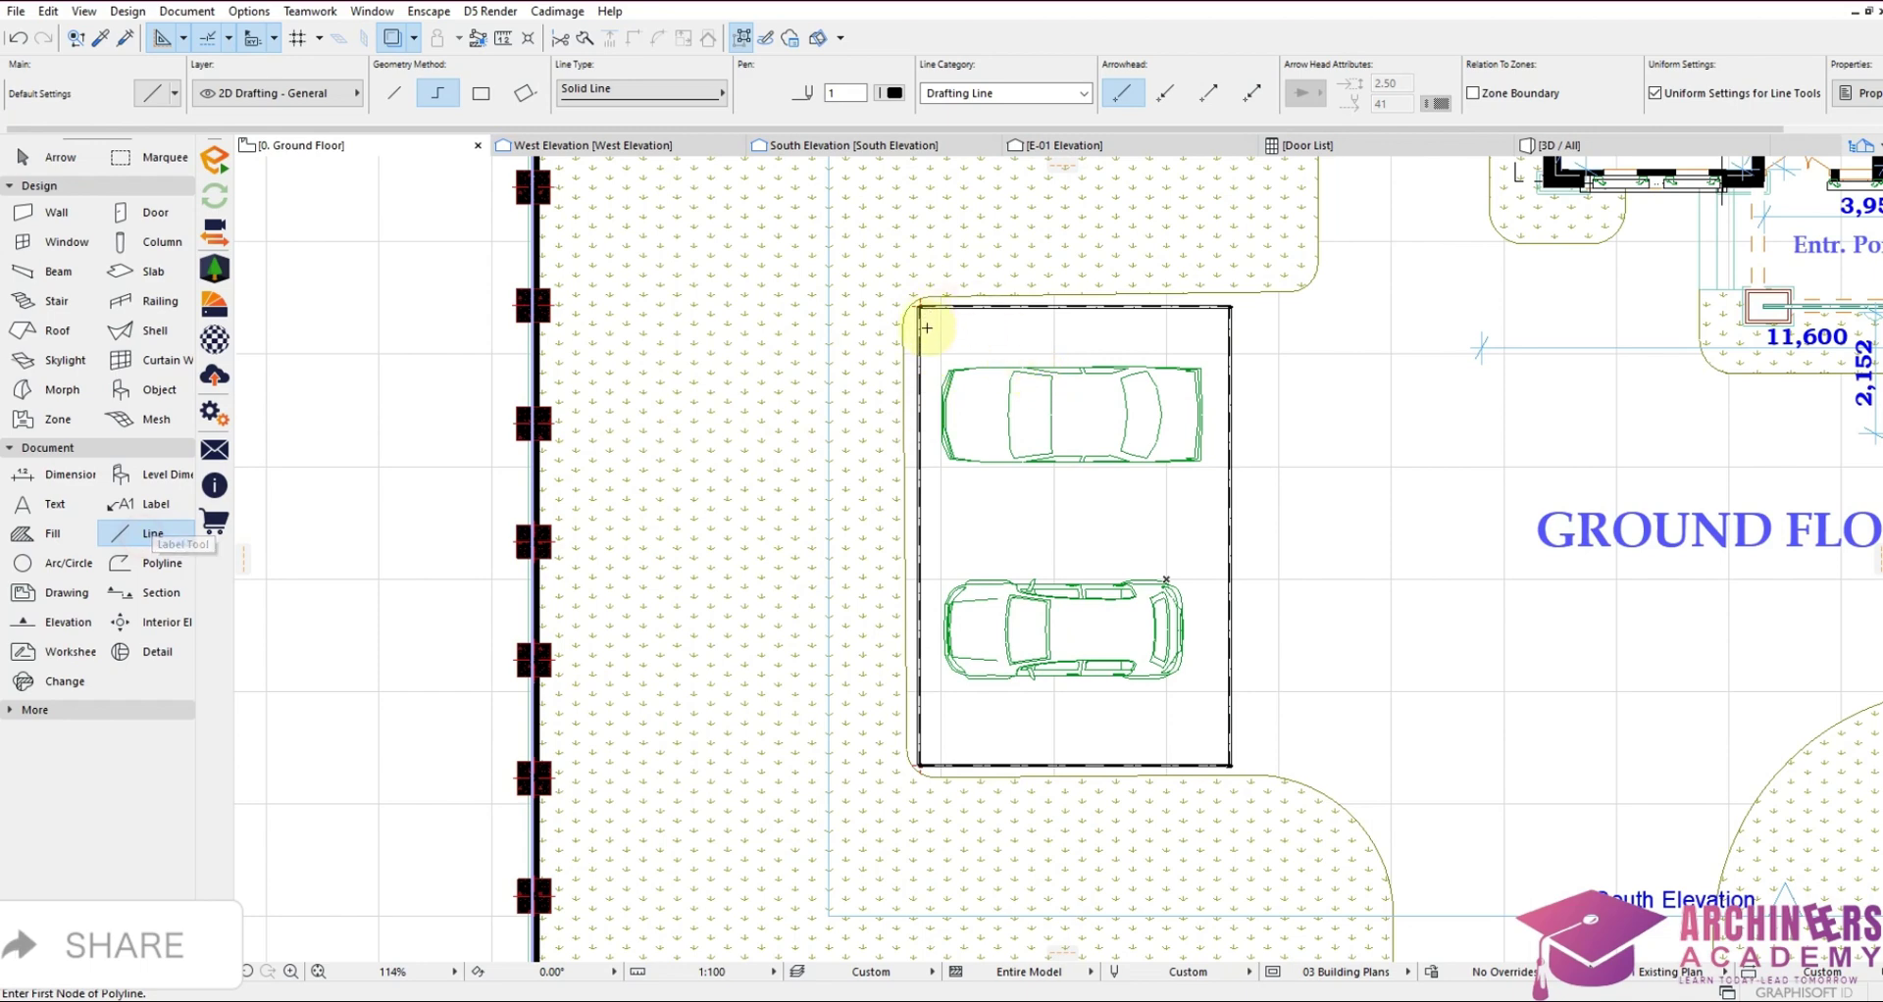
scroll(922, 312, up, 3)
click(913, 283)
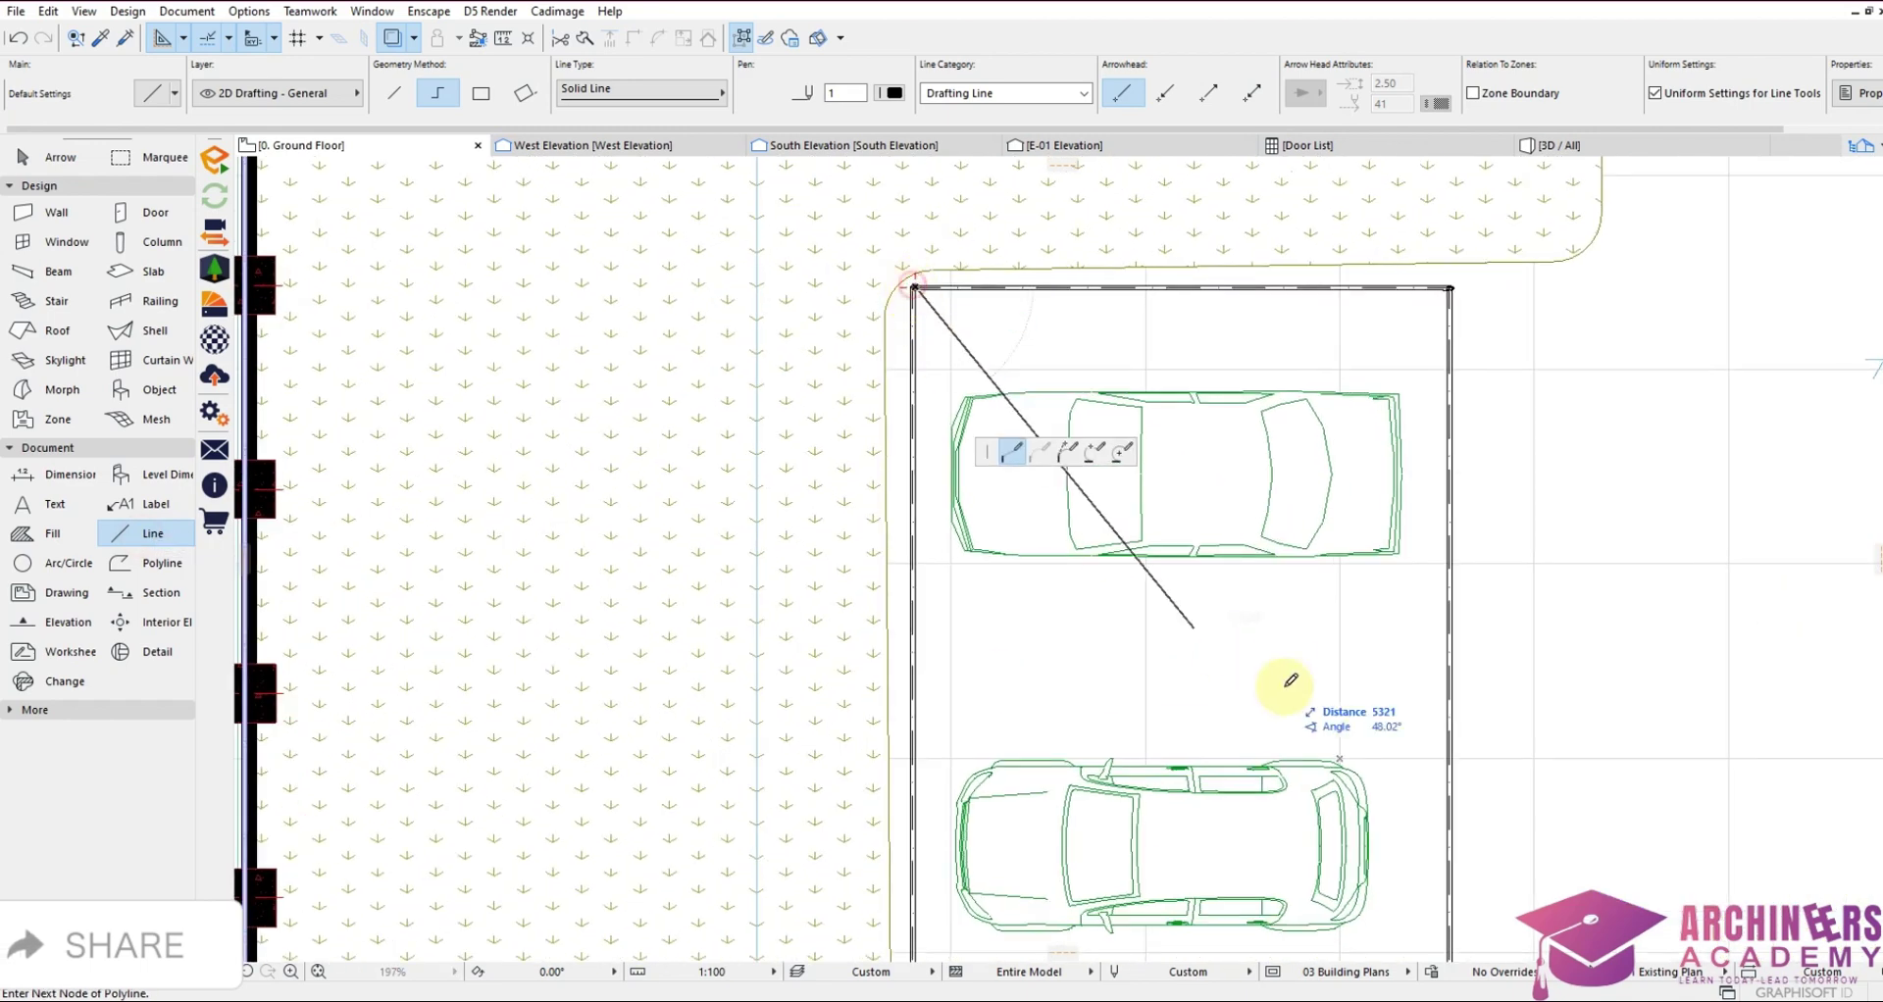
scroll(1186, 693, down, 2)
scroll(1223, 717, up, 2)
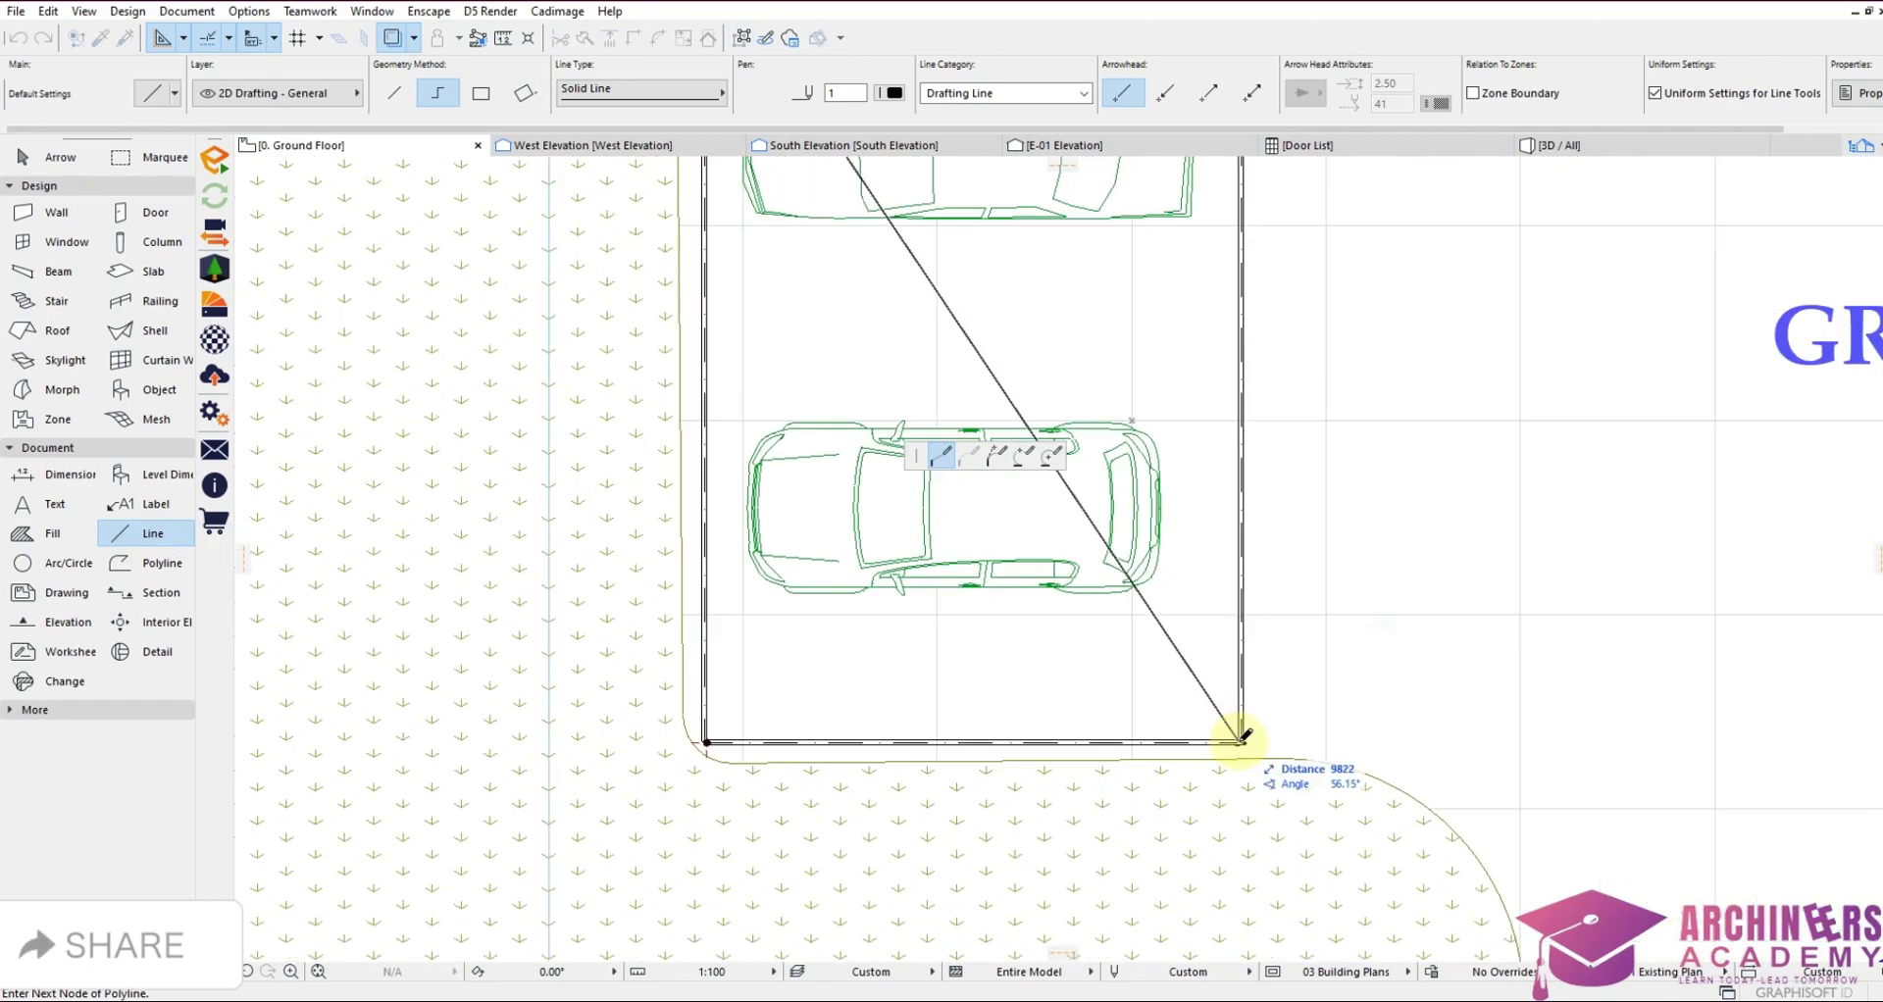
double_click(1241, 740)
scroll(1240, 735, down, 1)
scroll(1241, 736, down, 2)
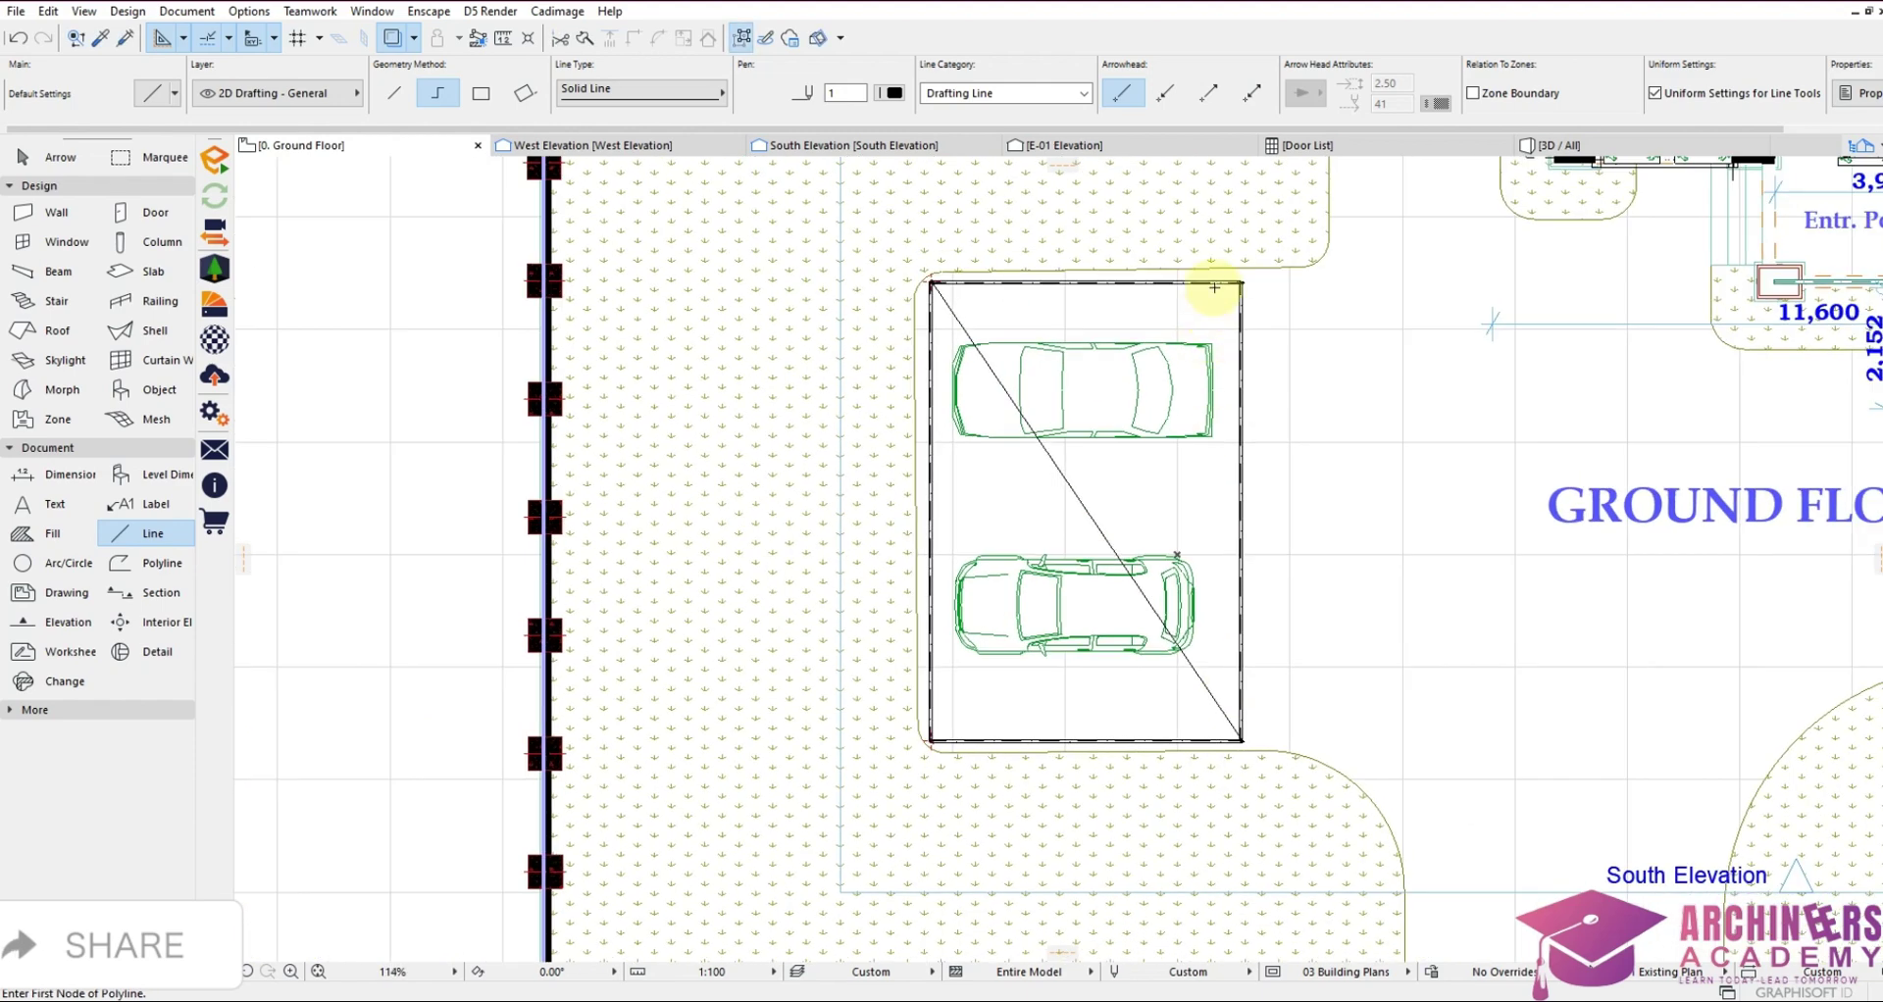
click(1243, 282)
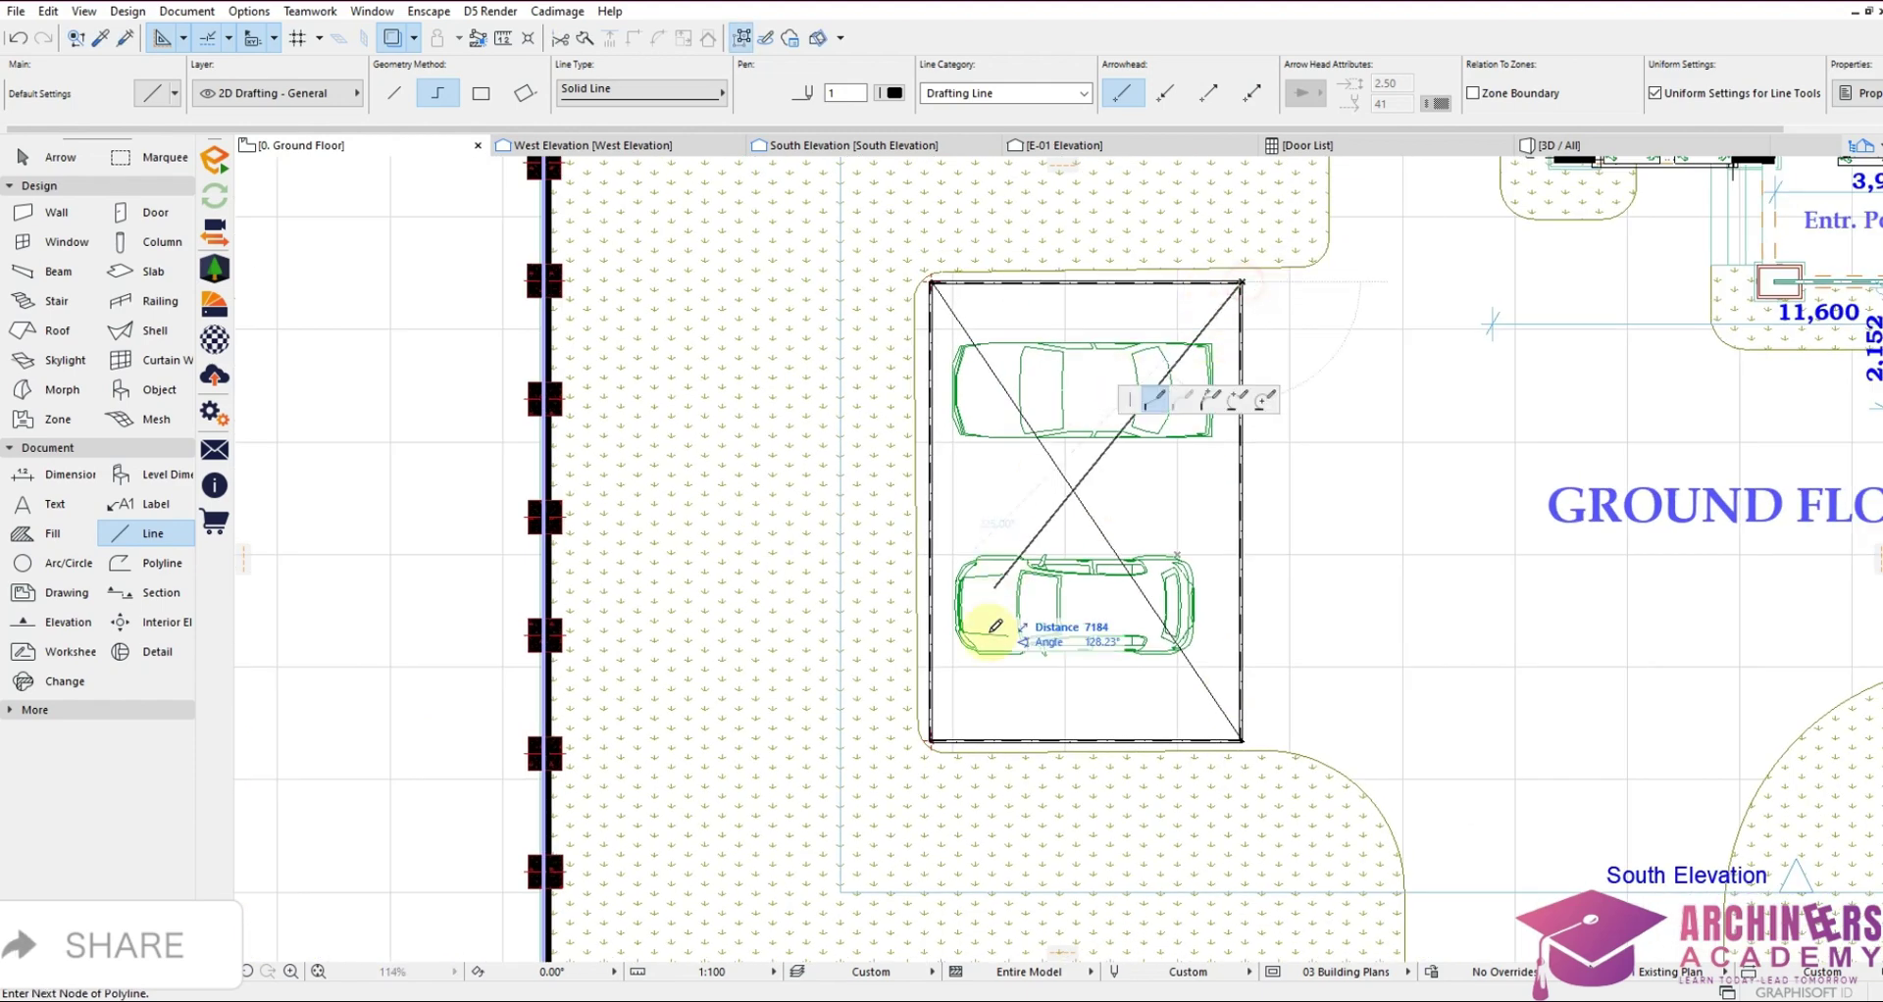
double_click(934, 734)
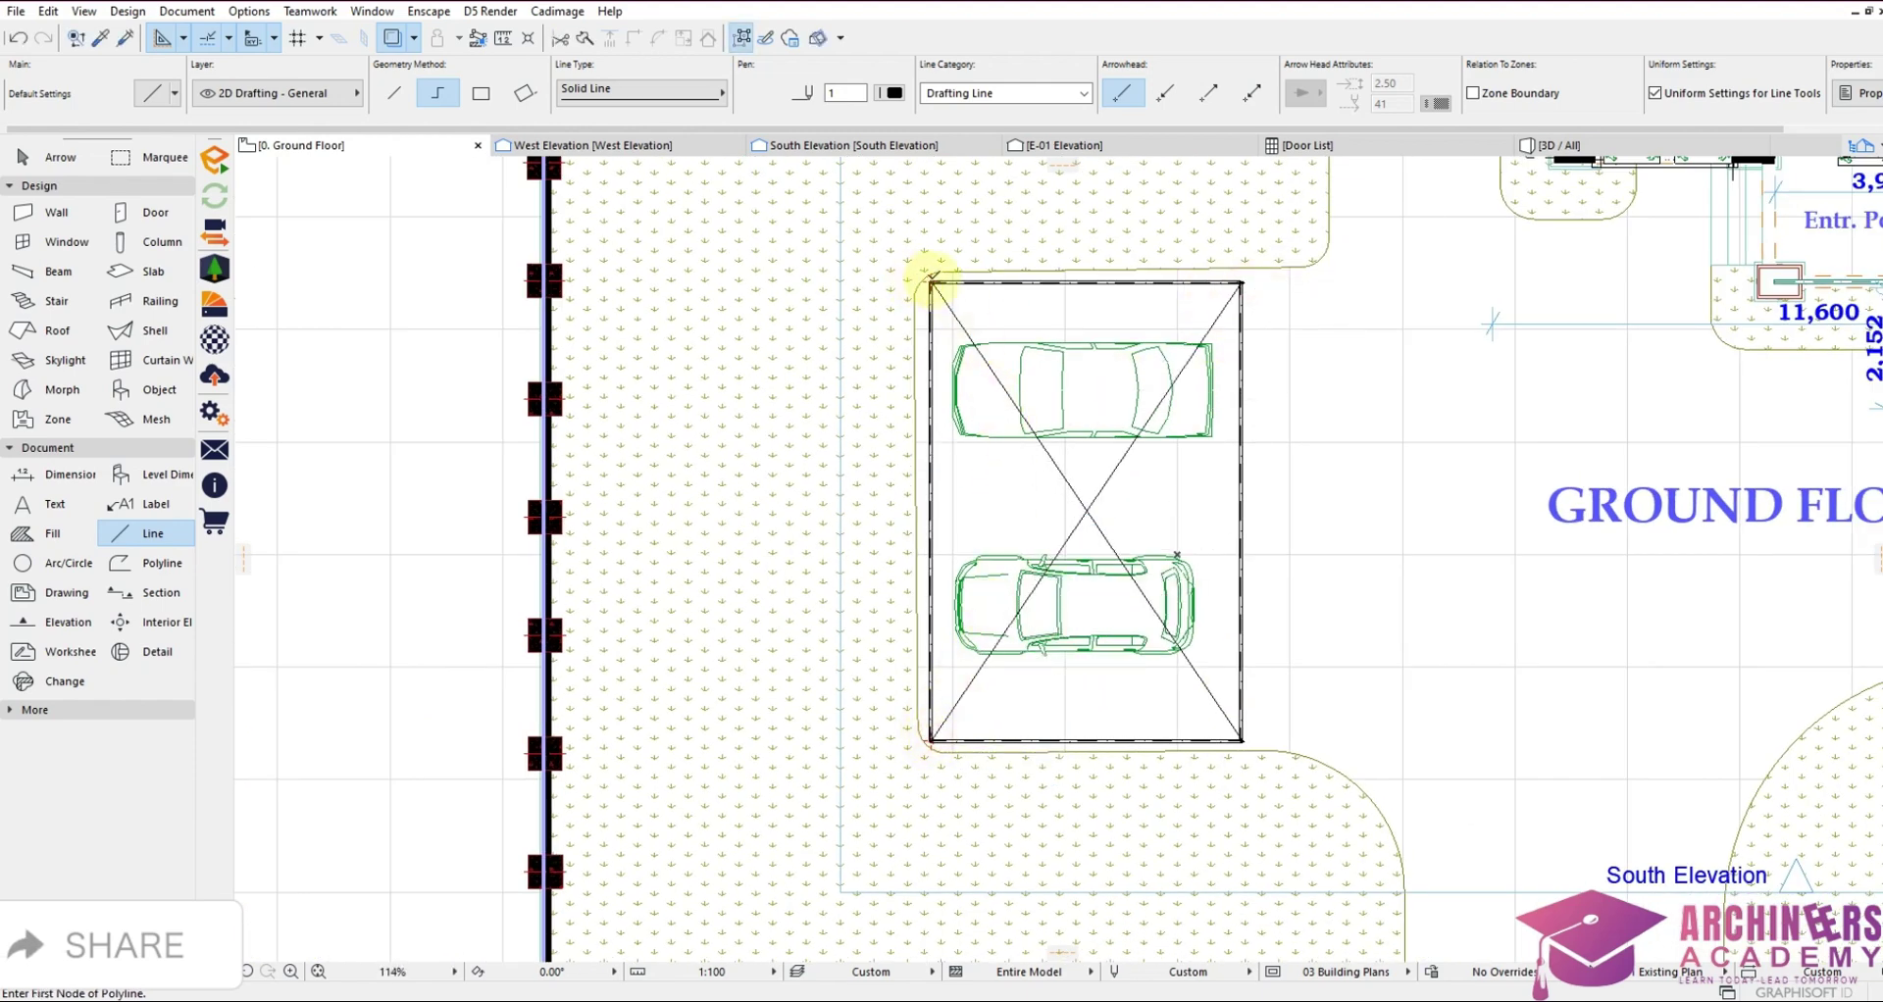
Draw a straight line about 8157 mm long between the centres of the two canopy columns
scroll(931, 284, up, 10)
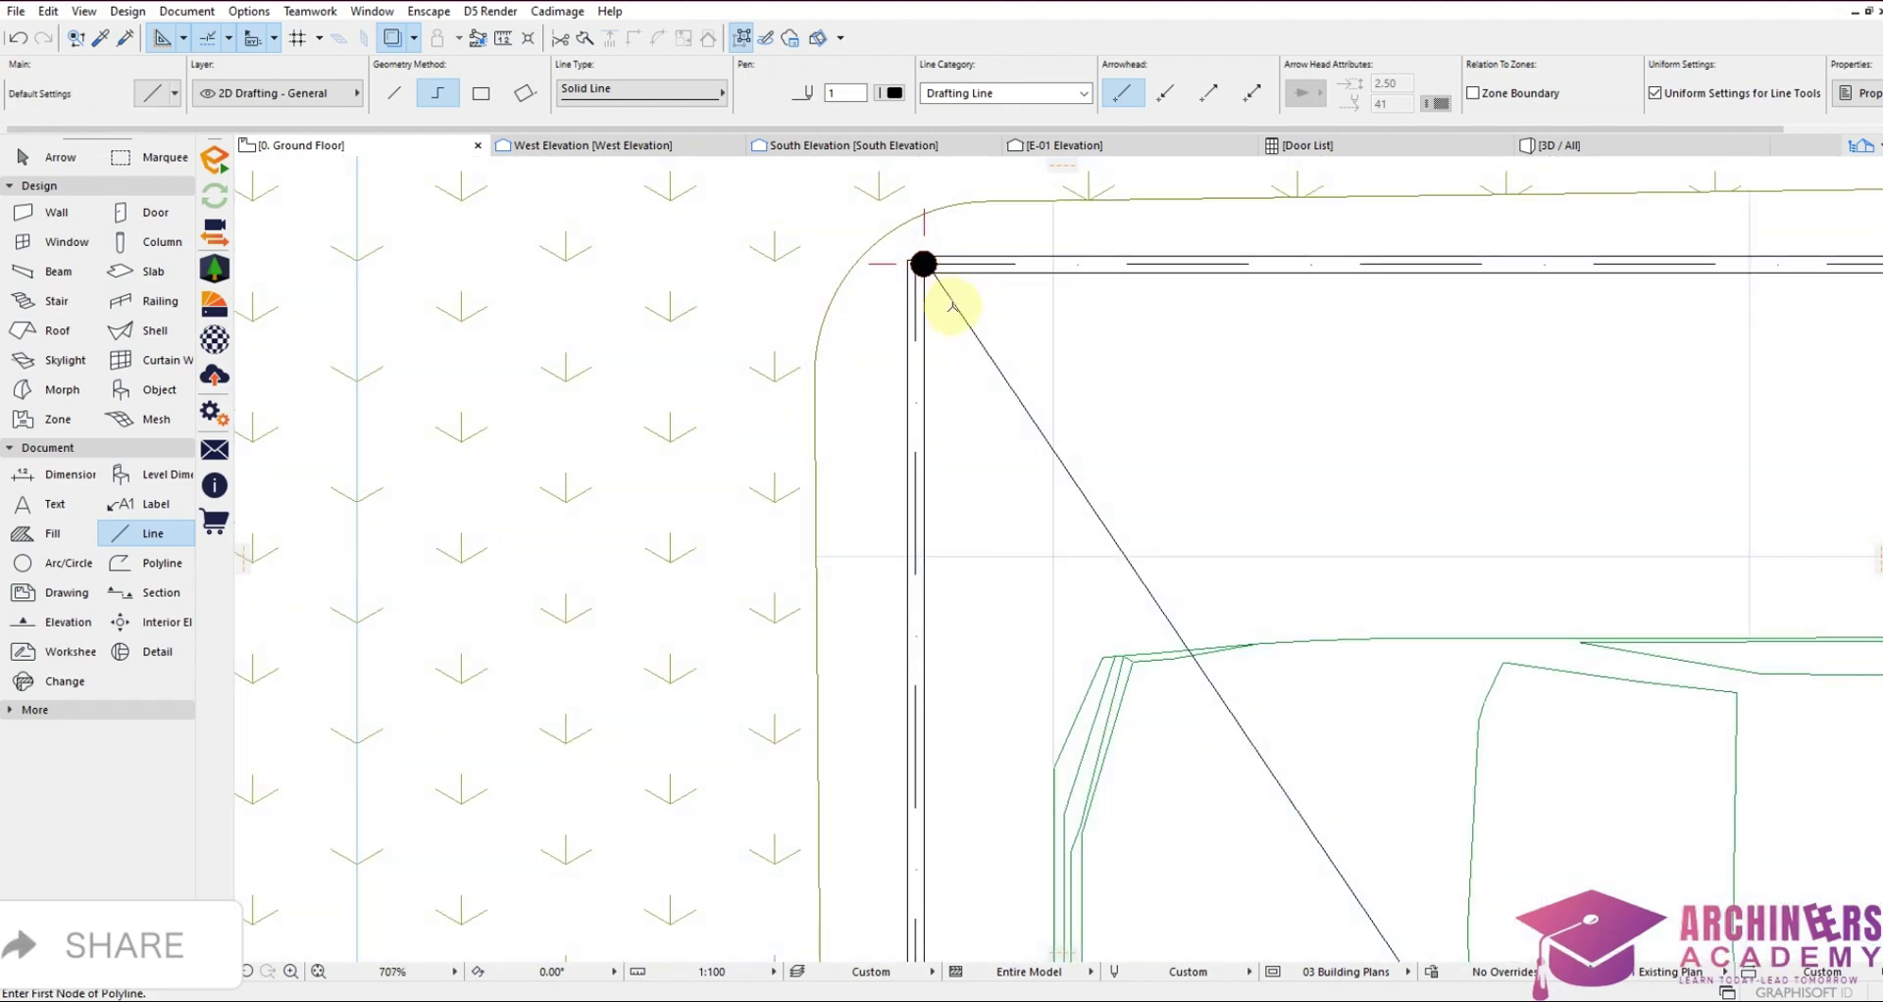
click(923, 263)
scroll(912, 235, down, 6)
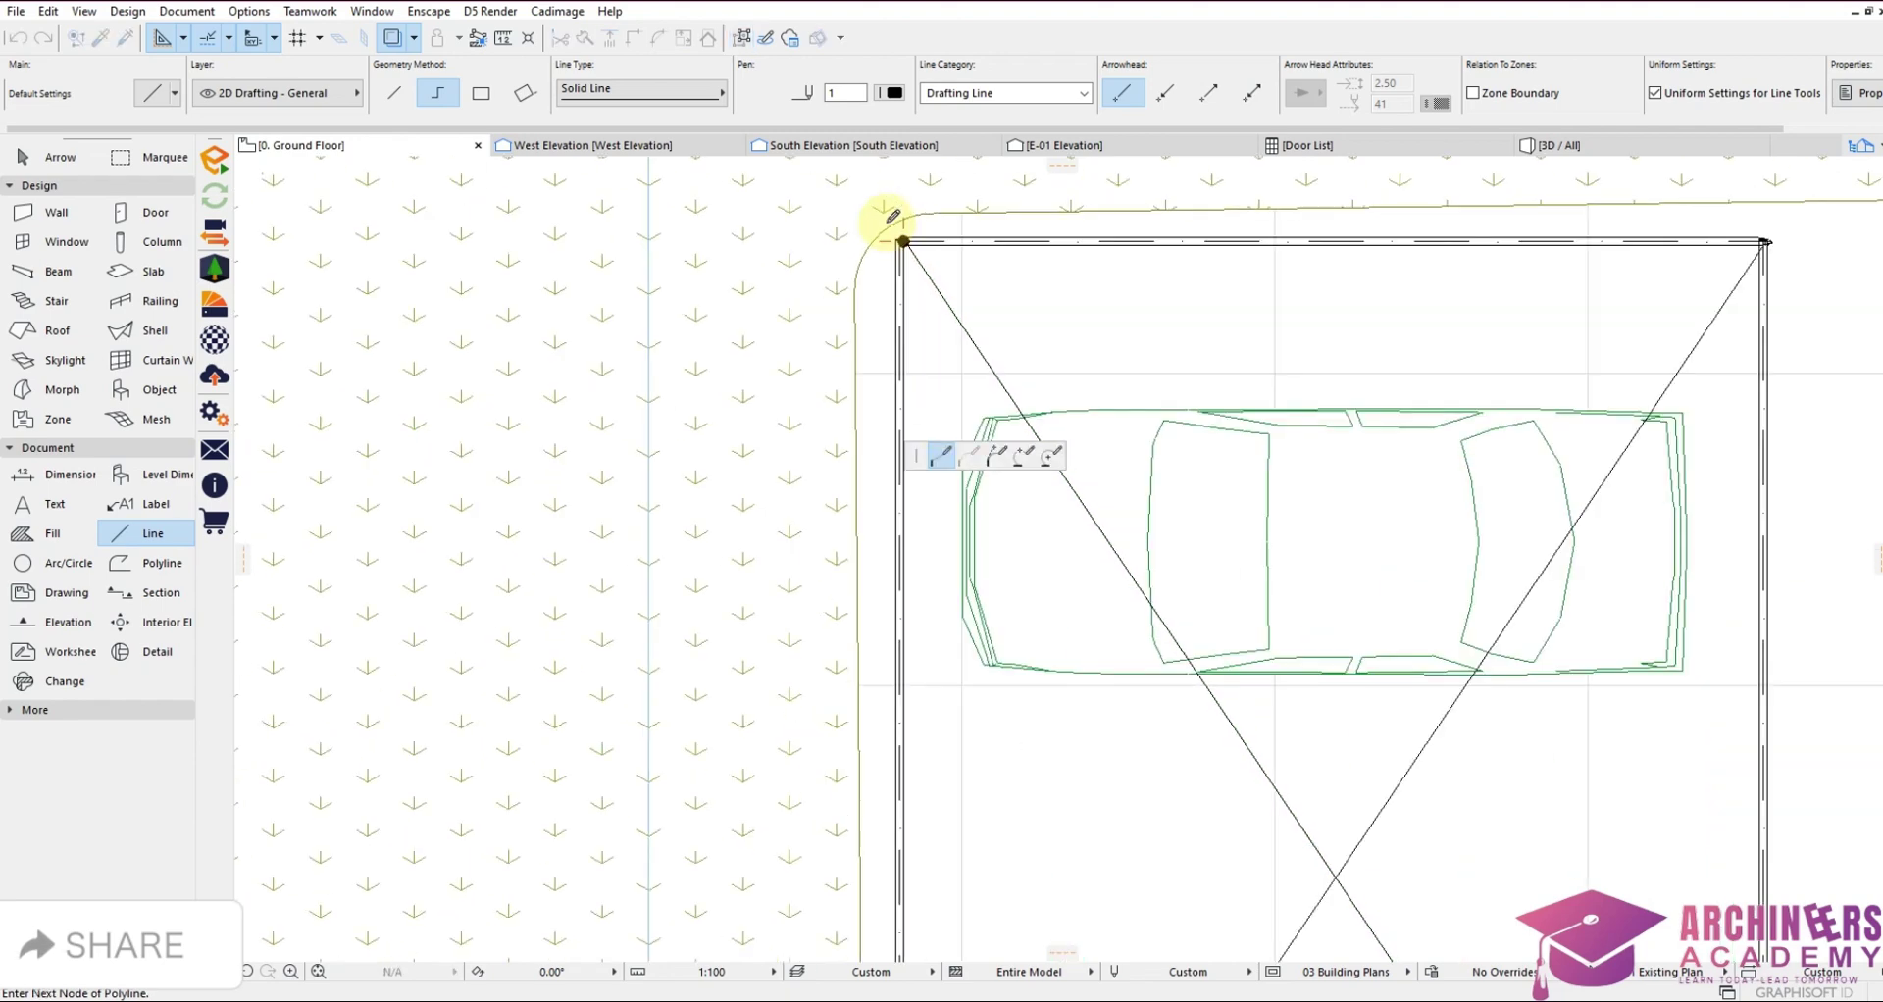
scroll(861, 838, up, 4)
scroll(861, 838, up, 3)
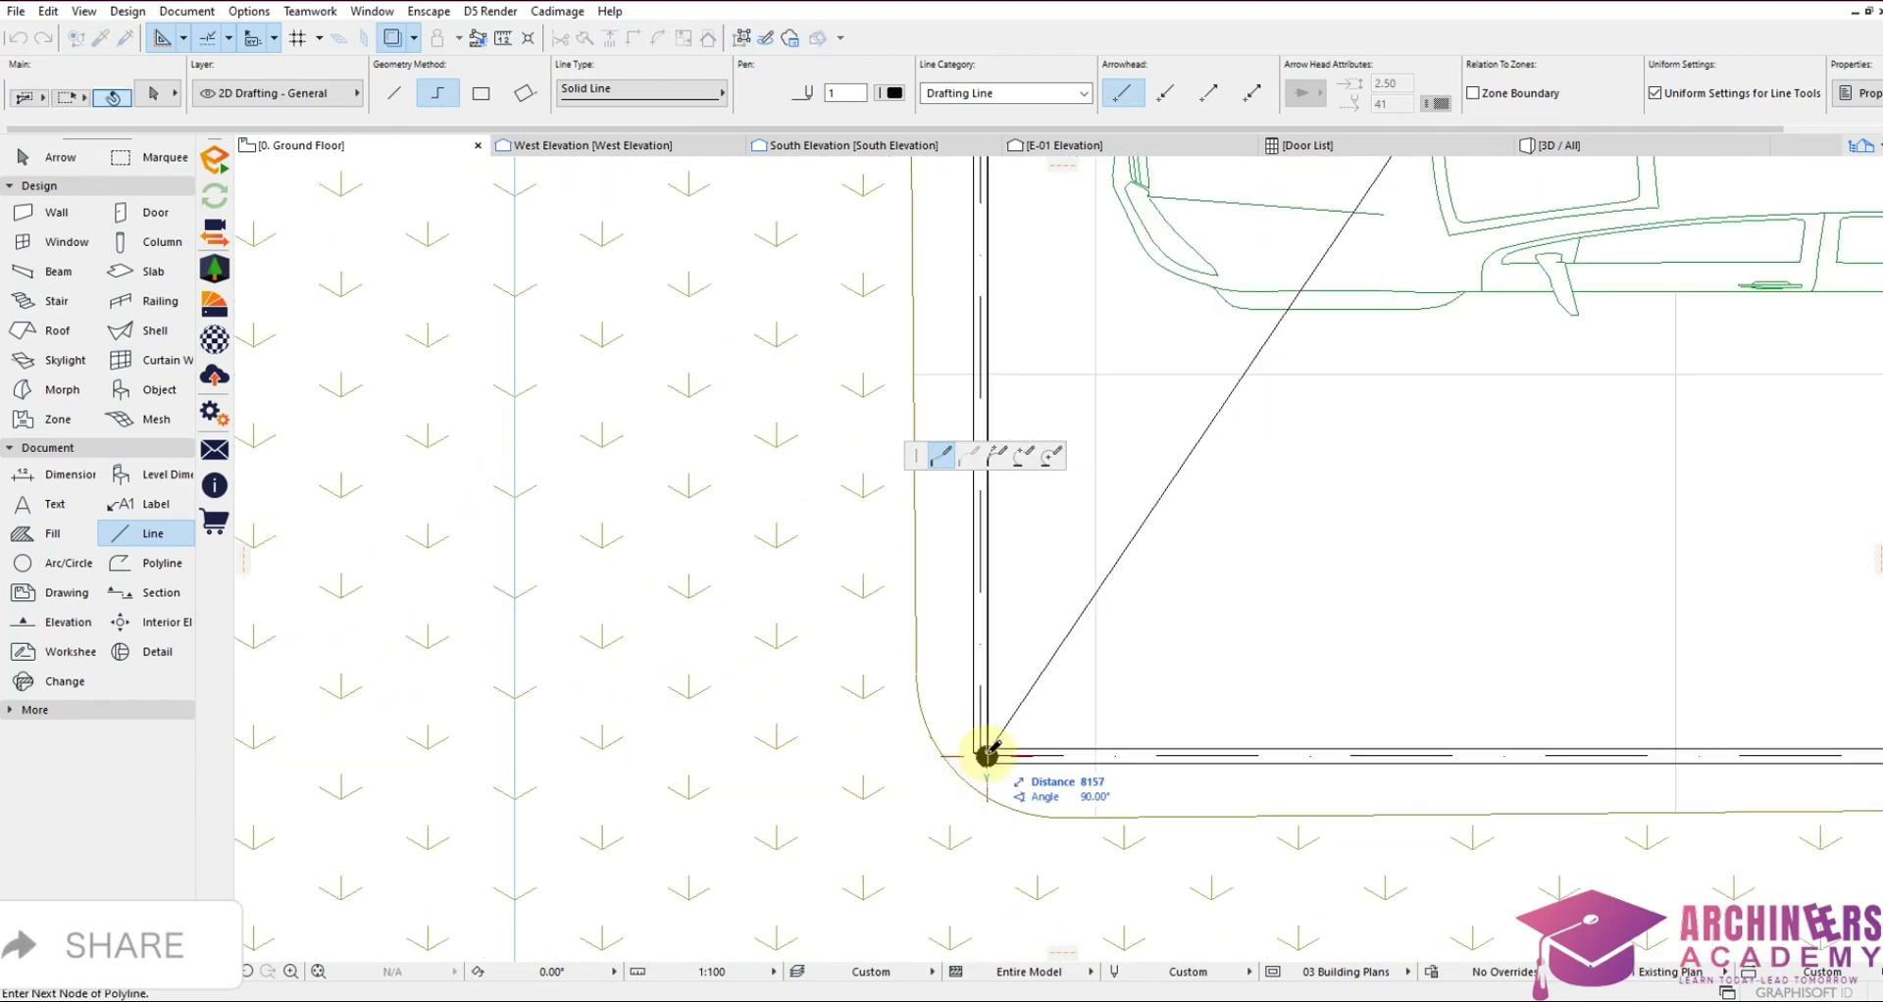
click(986, 754)
click(986, 754)
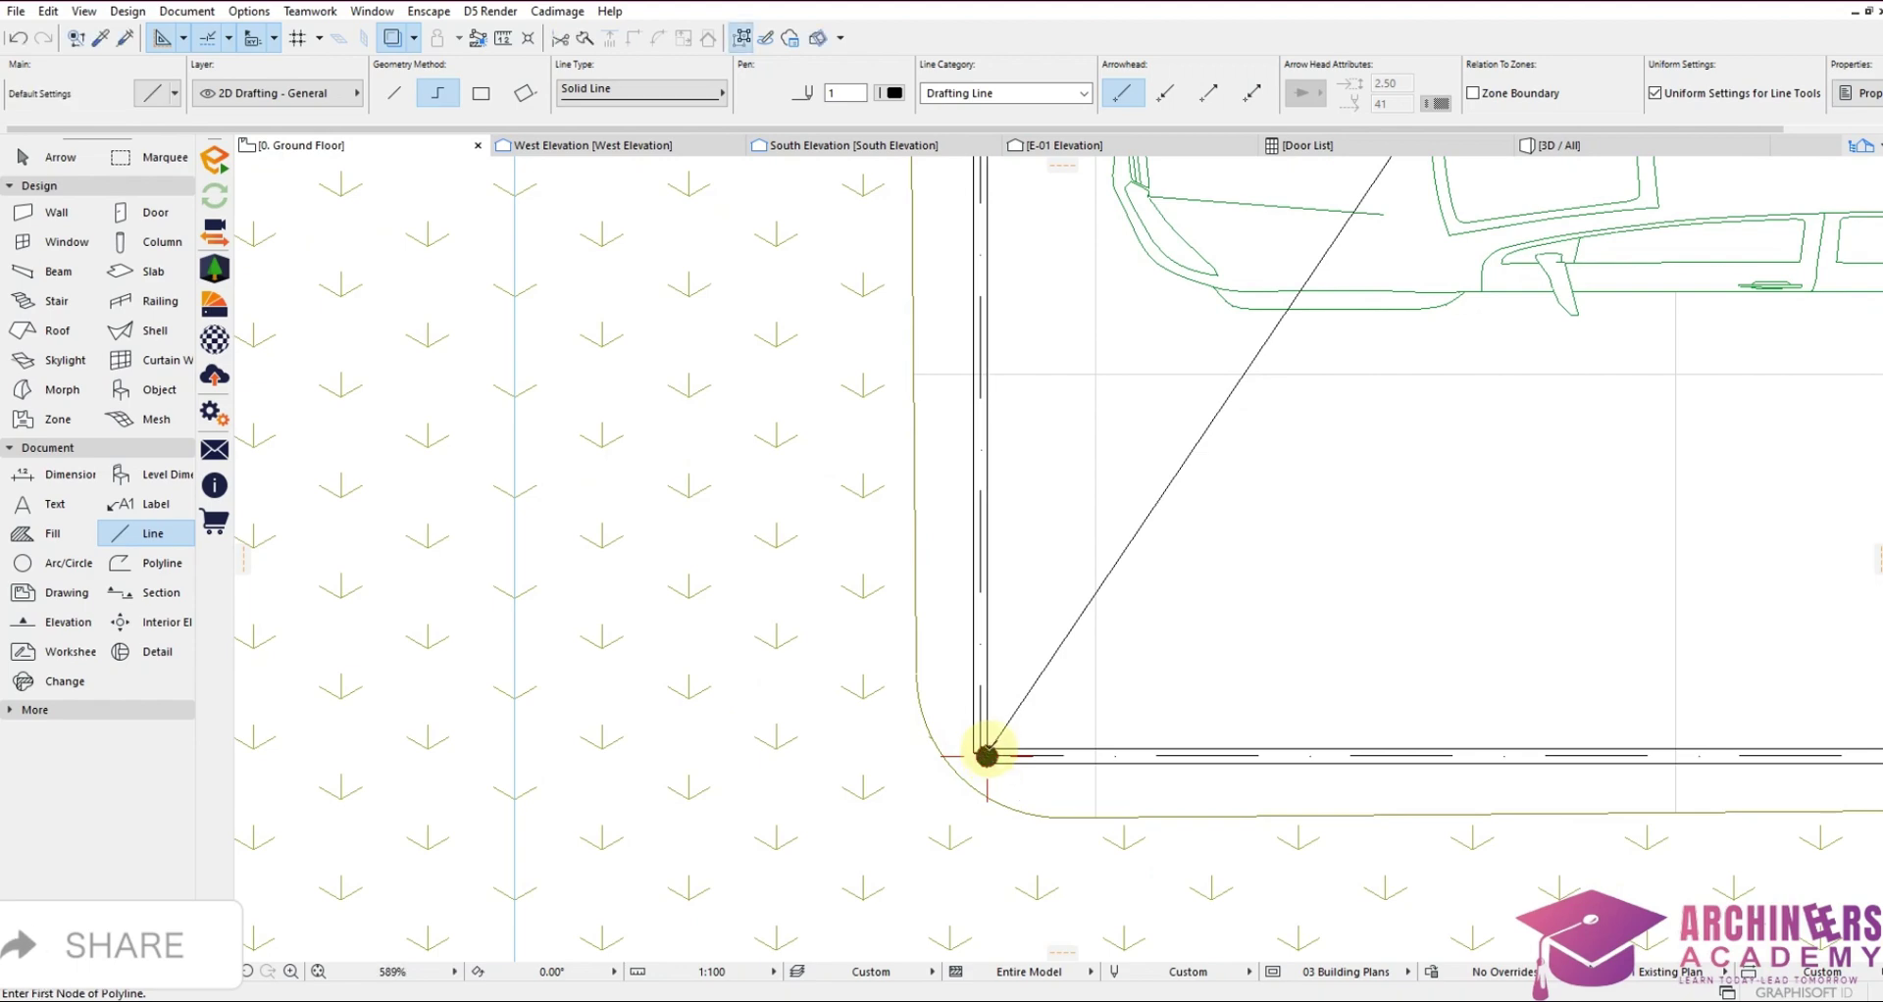
Draw a straight line along the outer edge of the front cross member, between the free ends of the two side trusses
scroll(987, 753, down, 3)
scroll(1391, 695, up, 5)
scroll(1148, 711, up, 4)
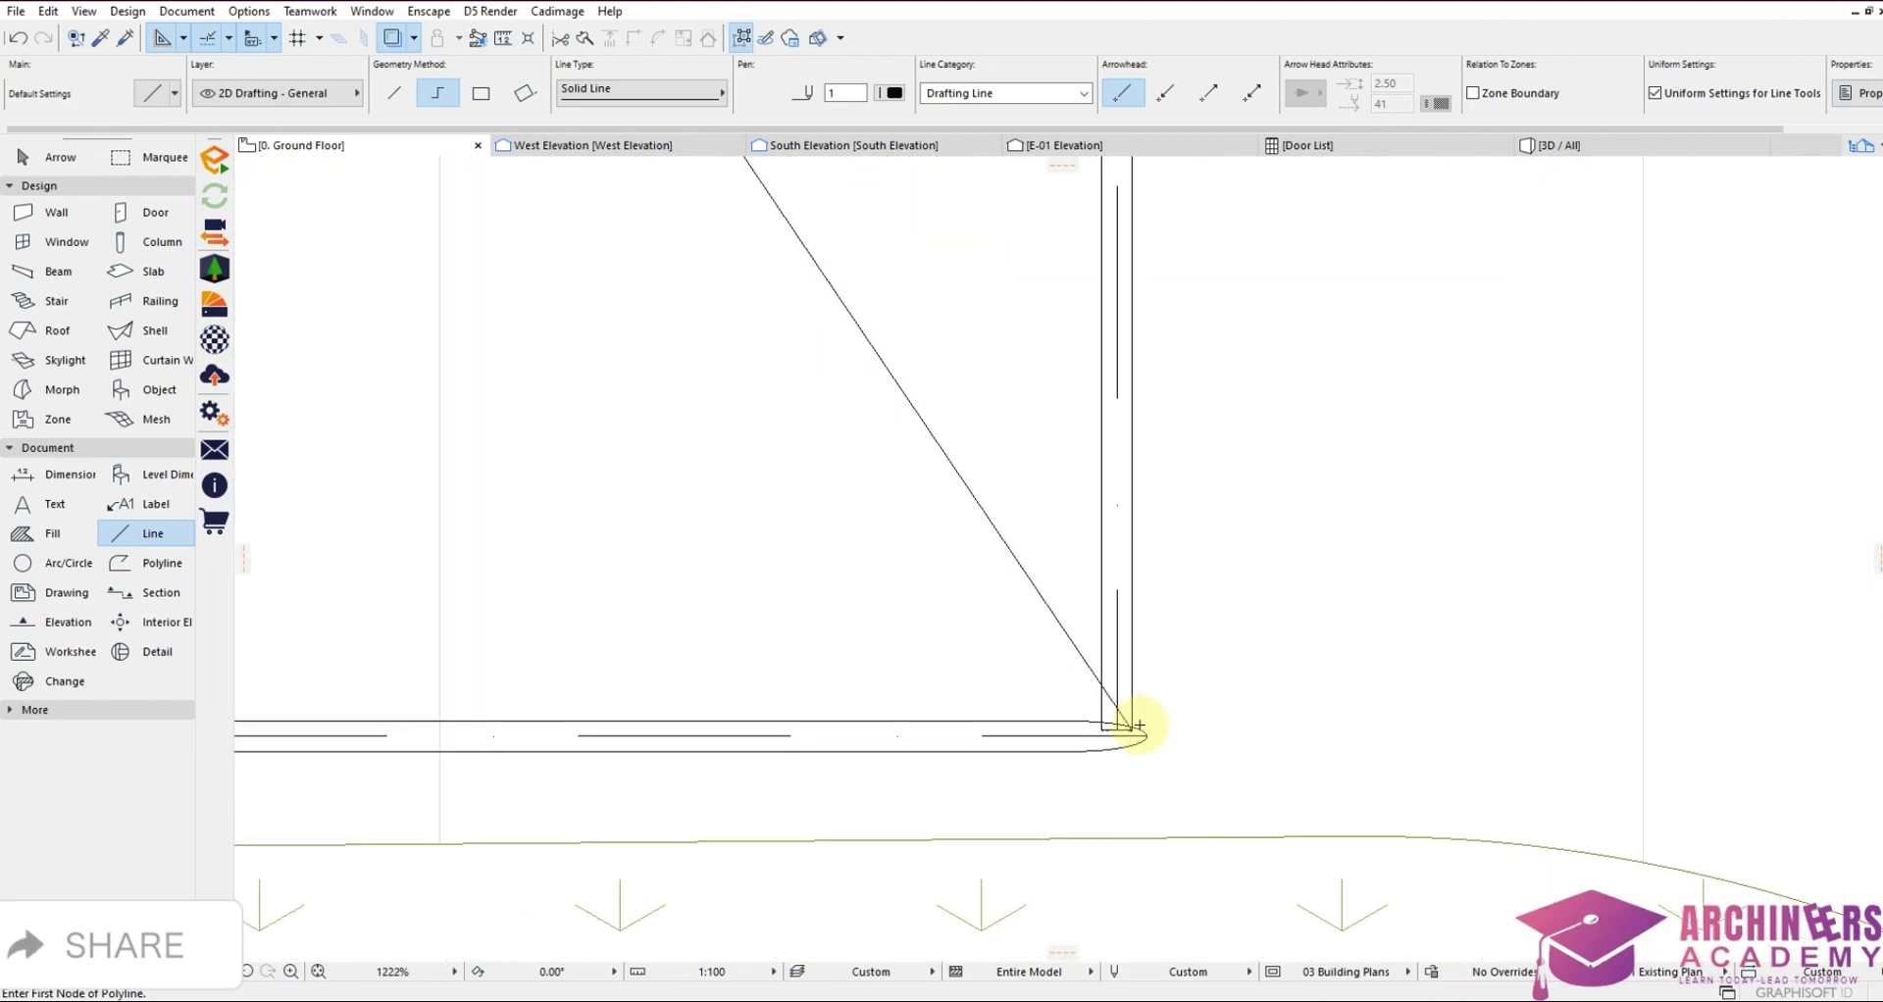
click(1130, 728)
scroll(1127, 721, down, 5)
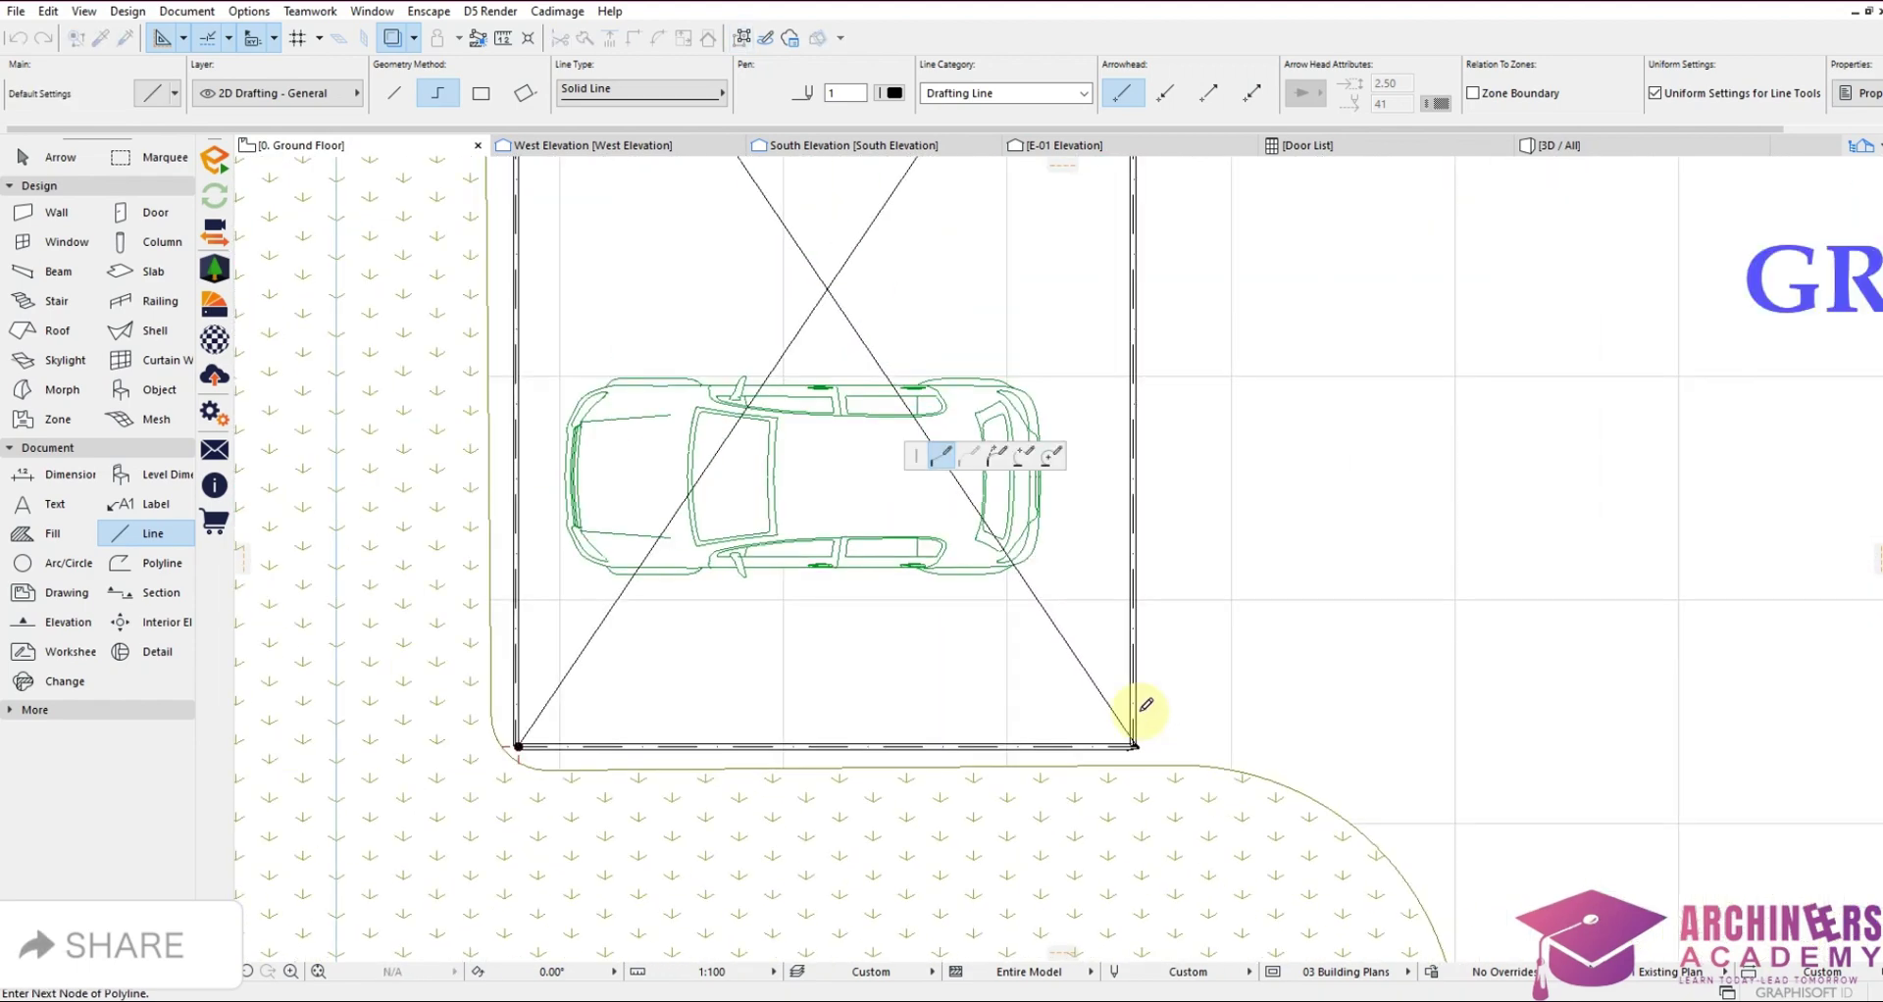
scroll(1142, 294, up, 3)
scroll(1163, 406, up, 5)
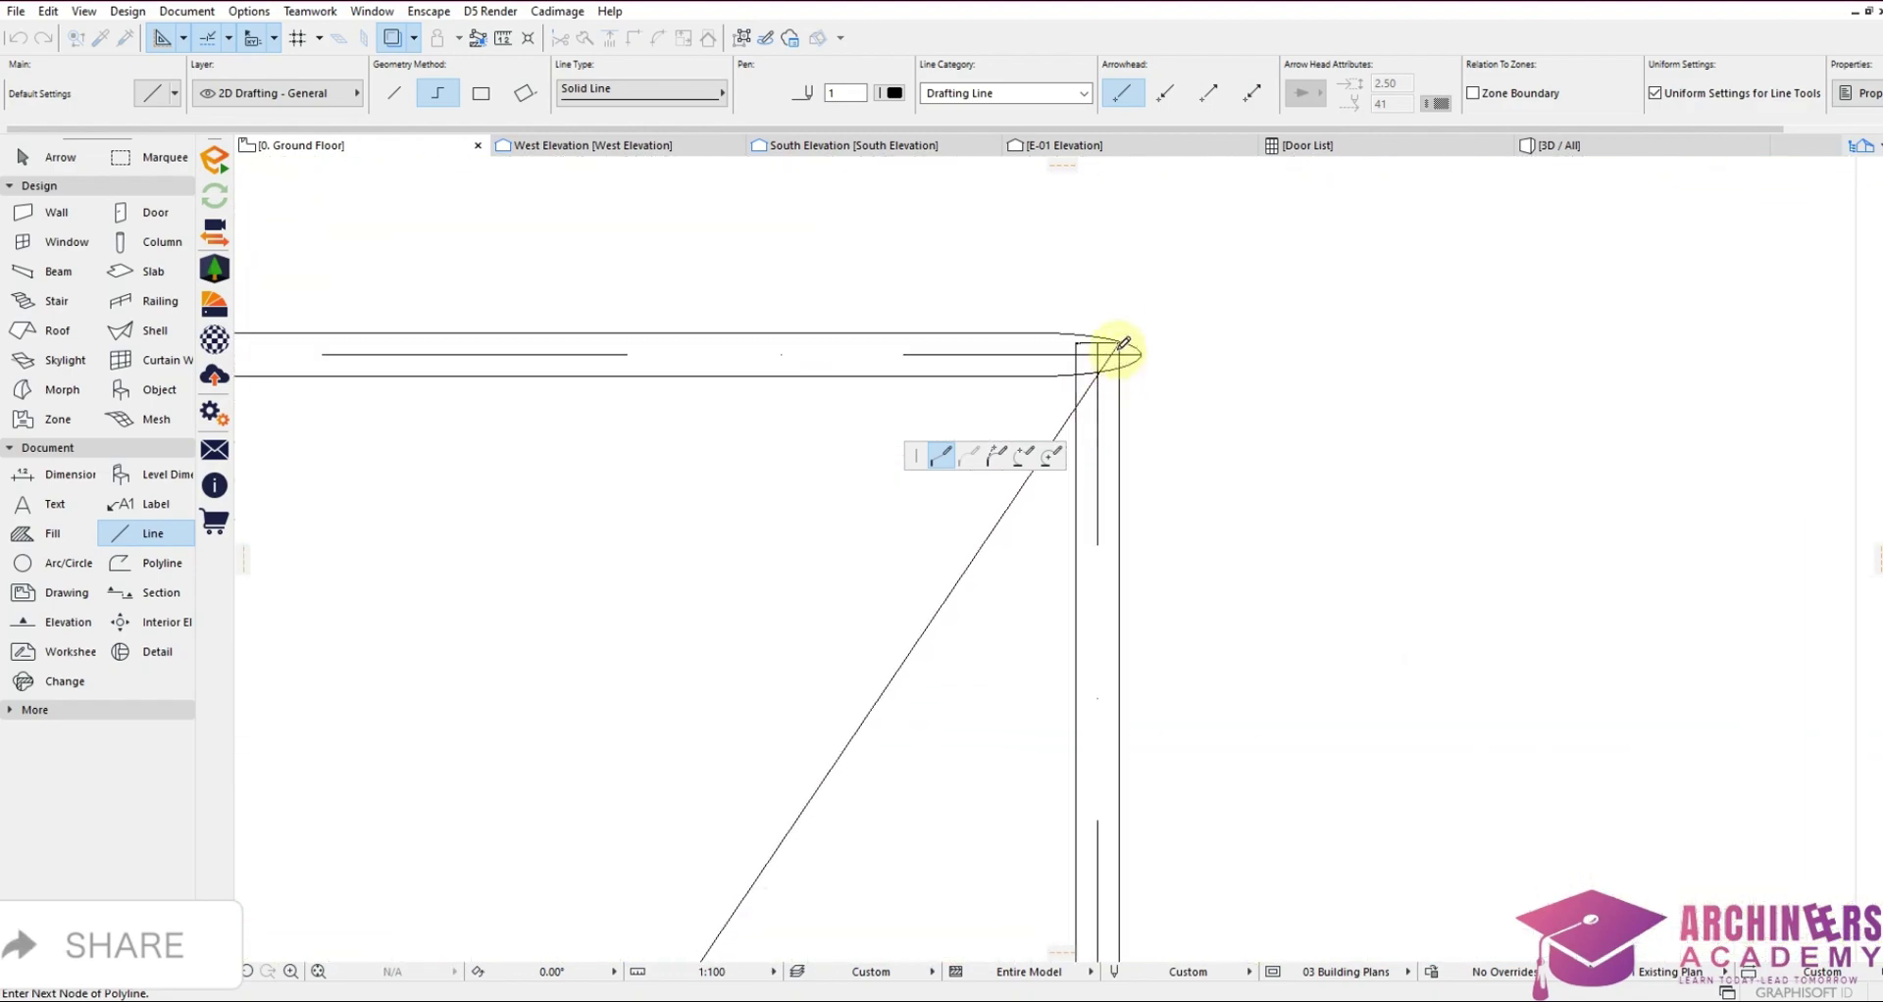
double_click(1118, 341)
scroll(1225, 355, down, 8)
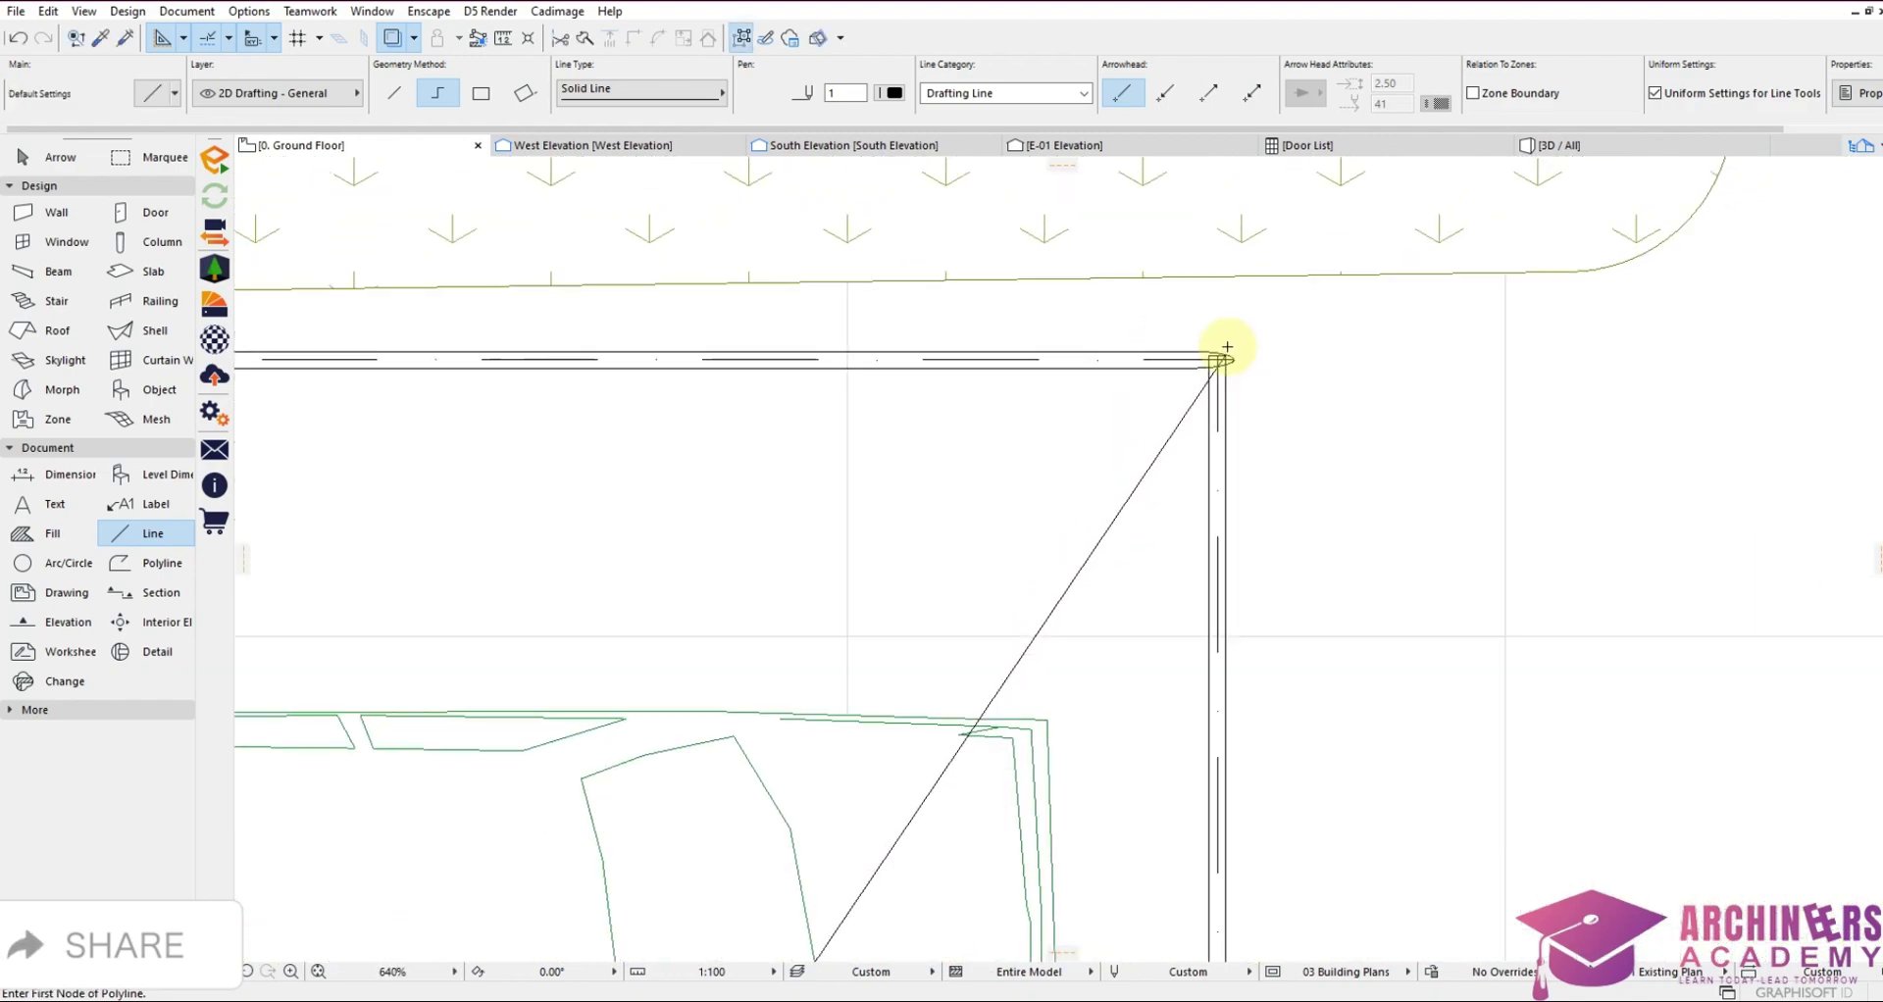
scroll(1084, 532, up, 4)
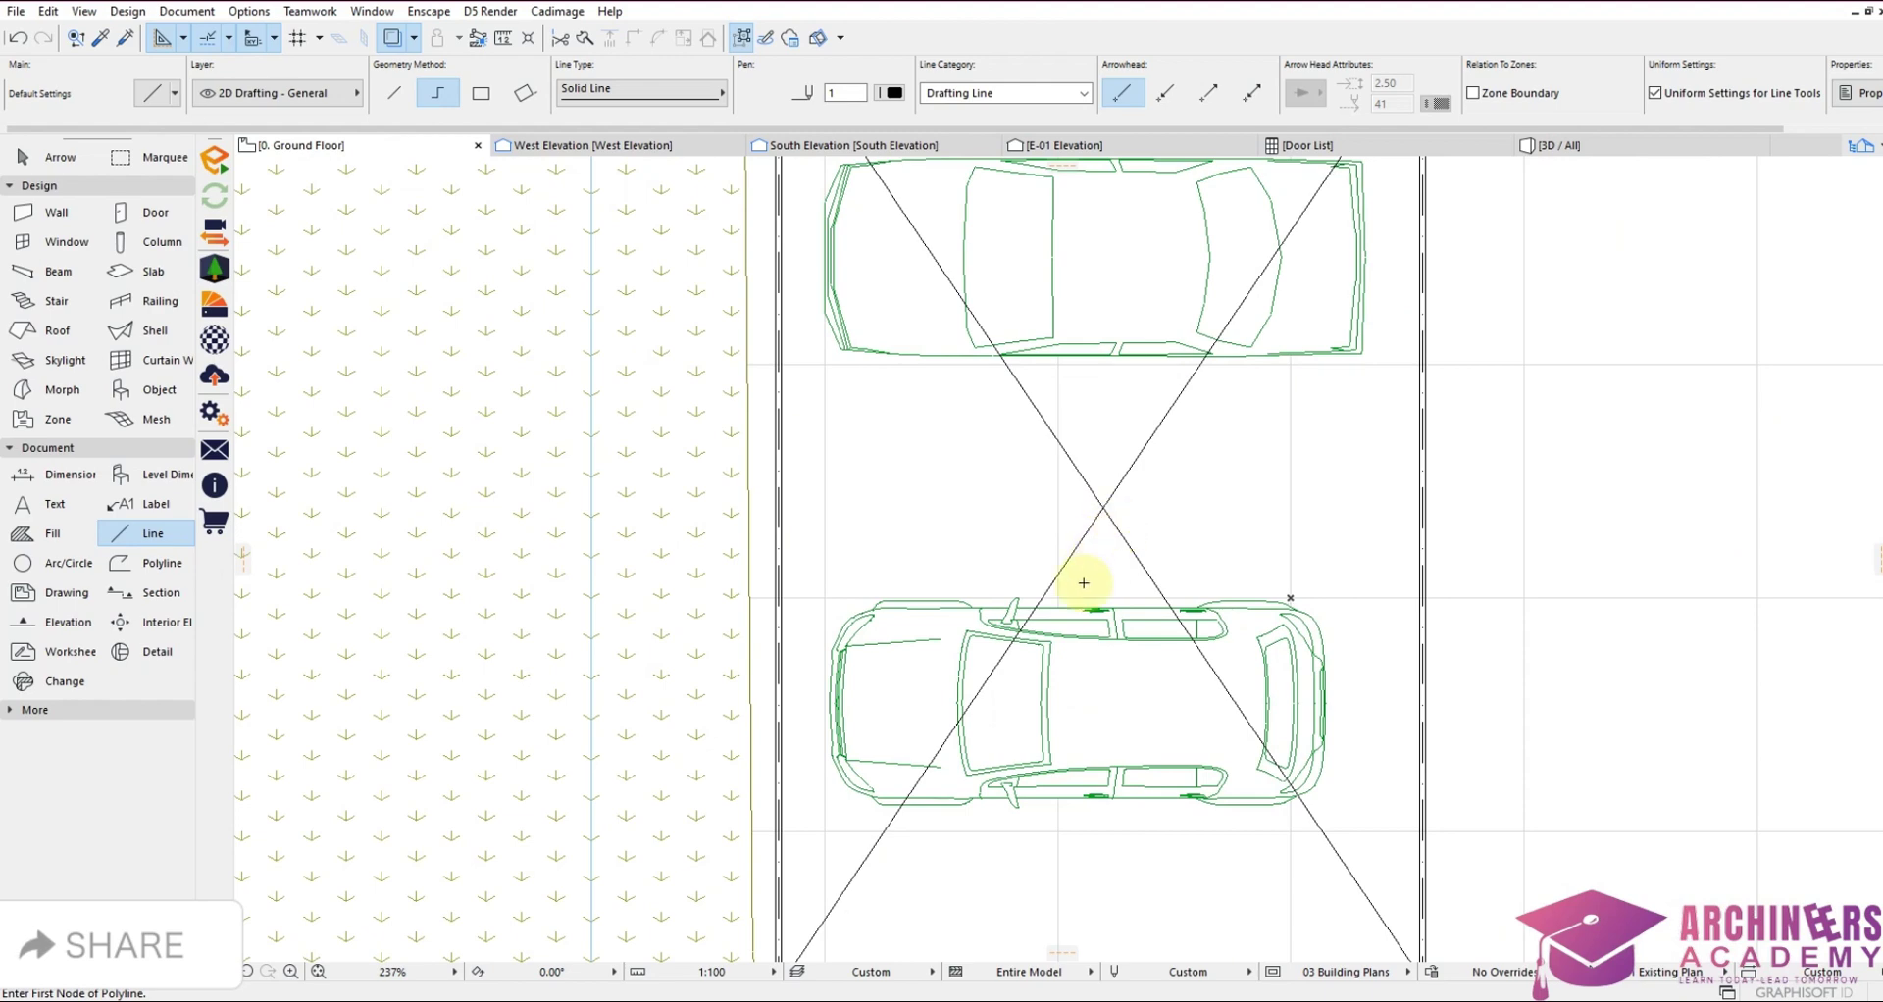
scroll(1088, 559, down, 3)
scroll(1090, 510, up, 2)
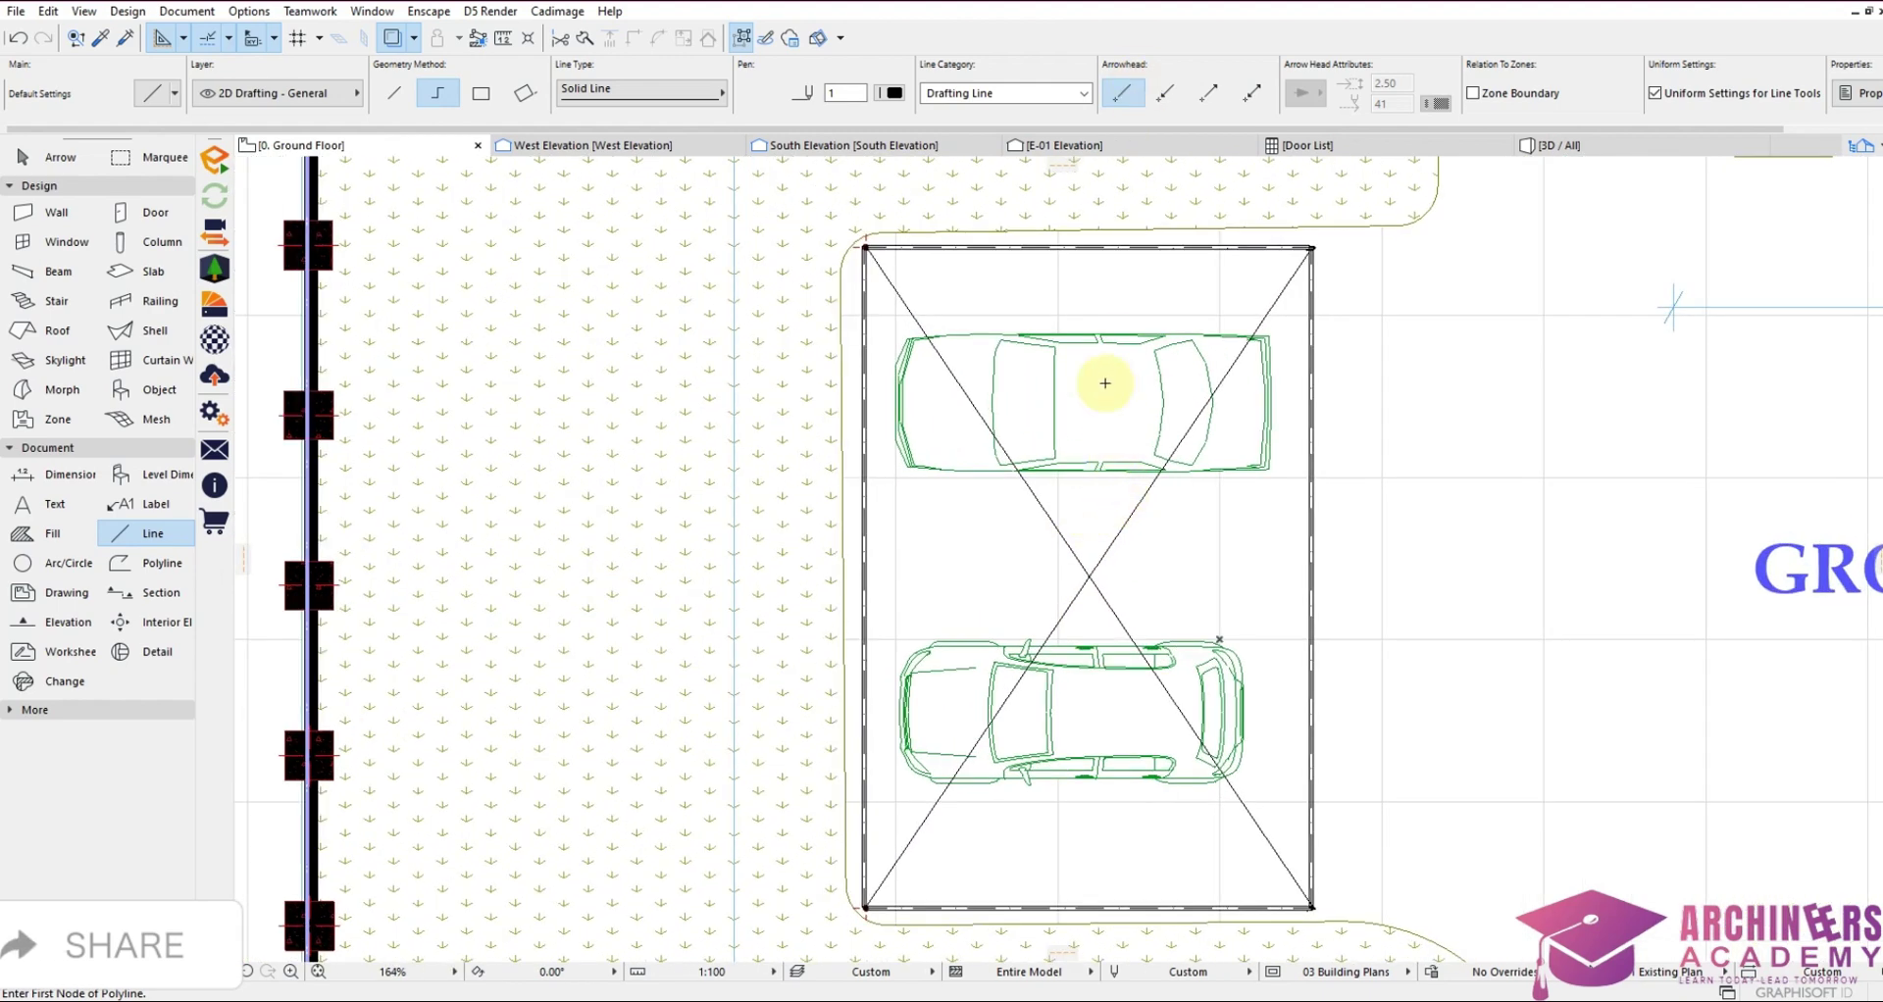
scroll(1094, 368, up, 1)
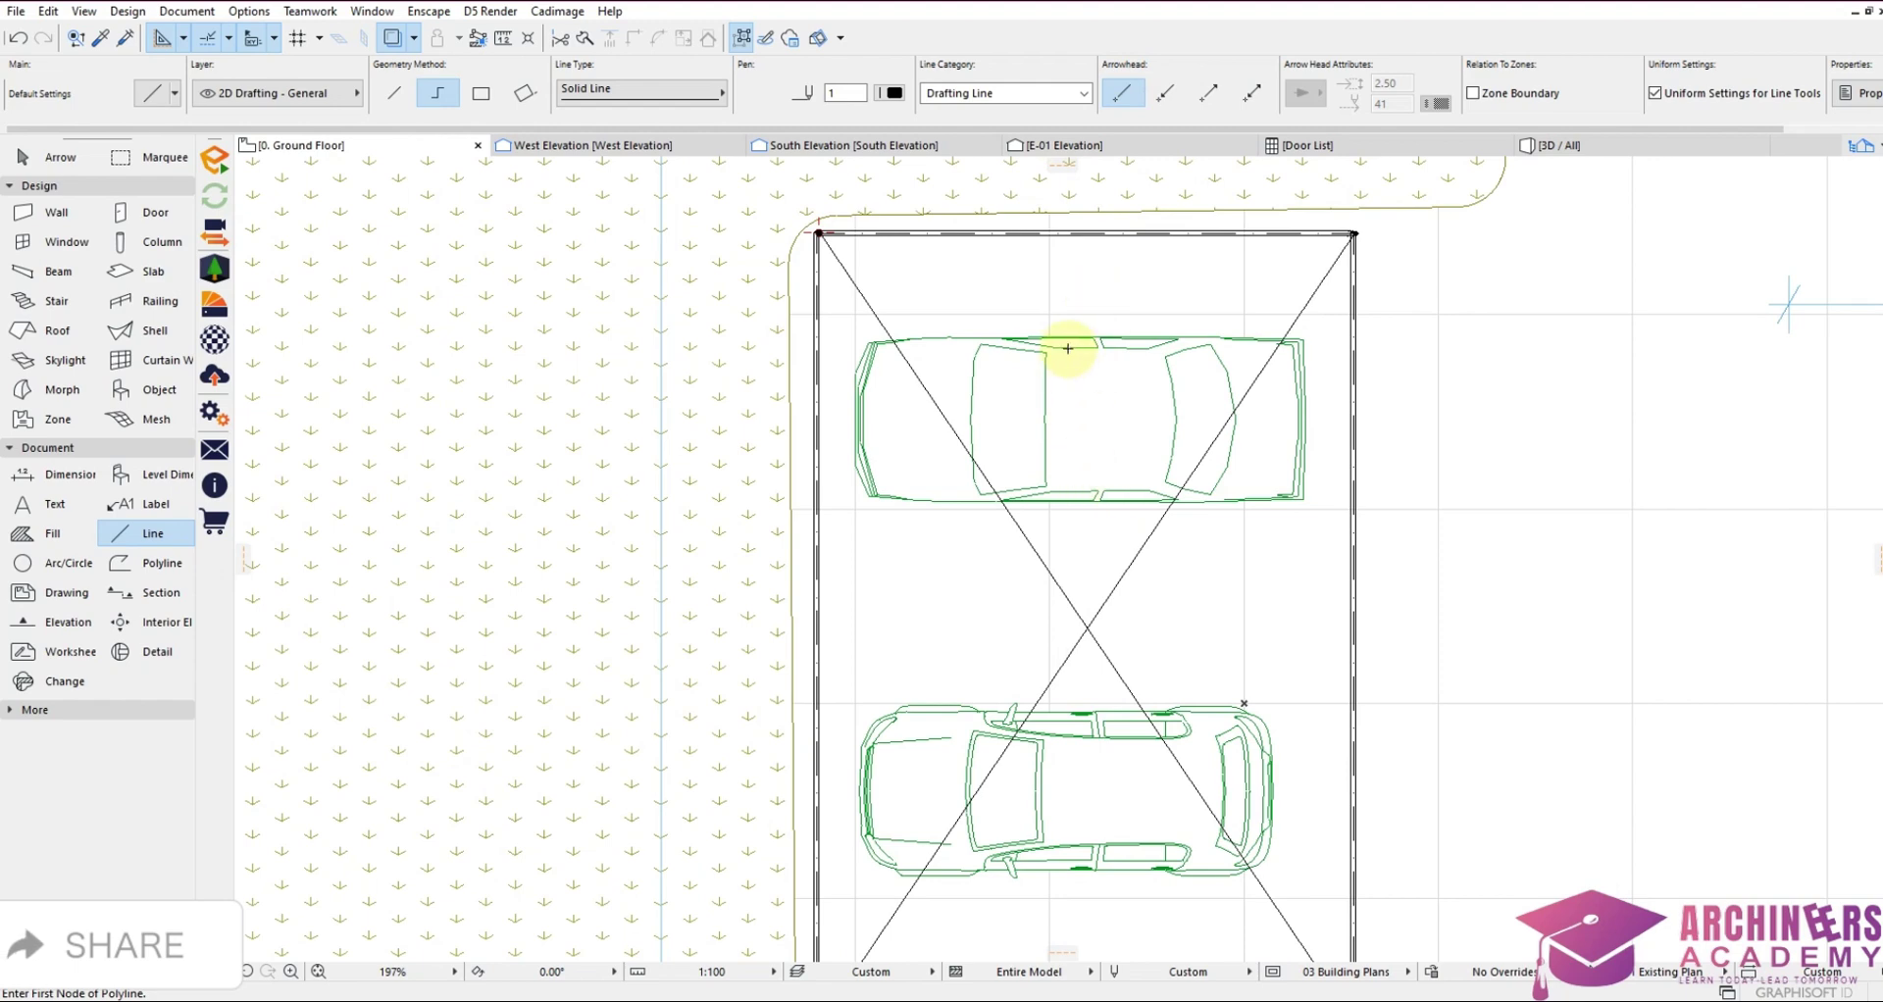
scroll(1109, 344, down, 3)
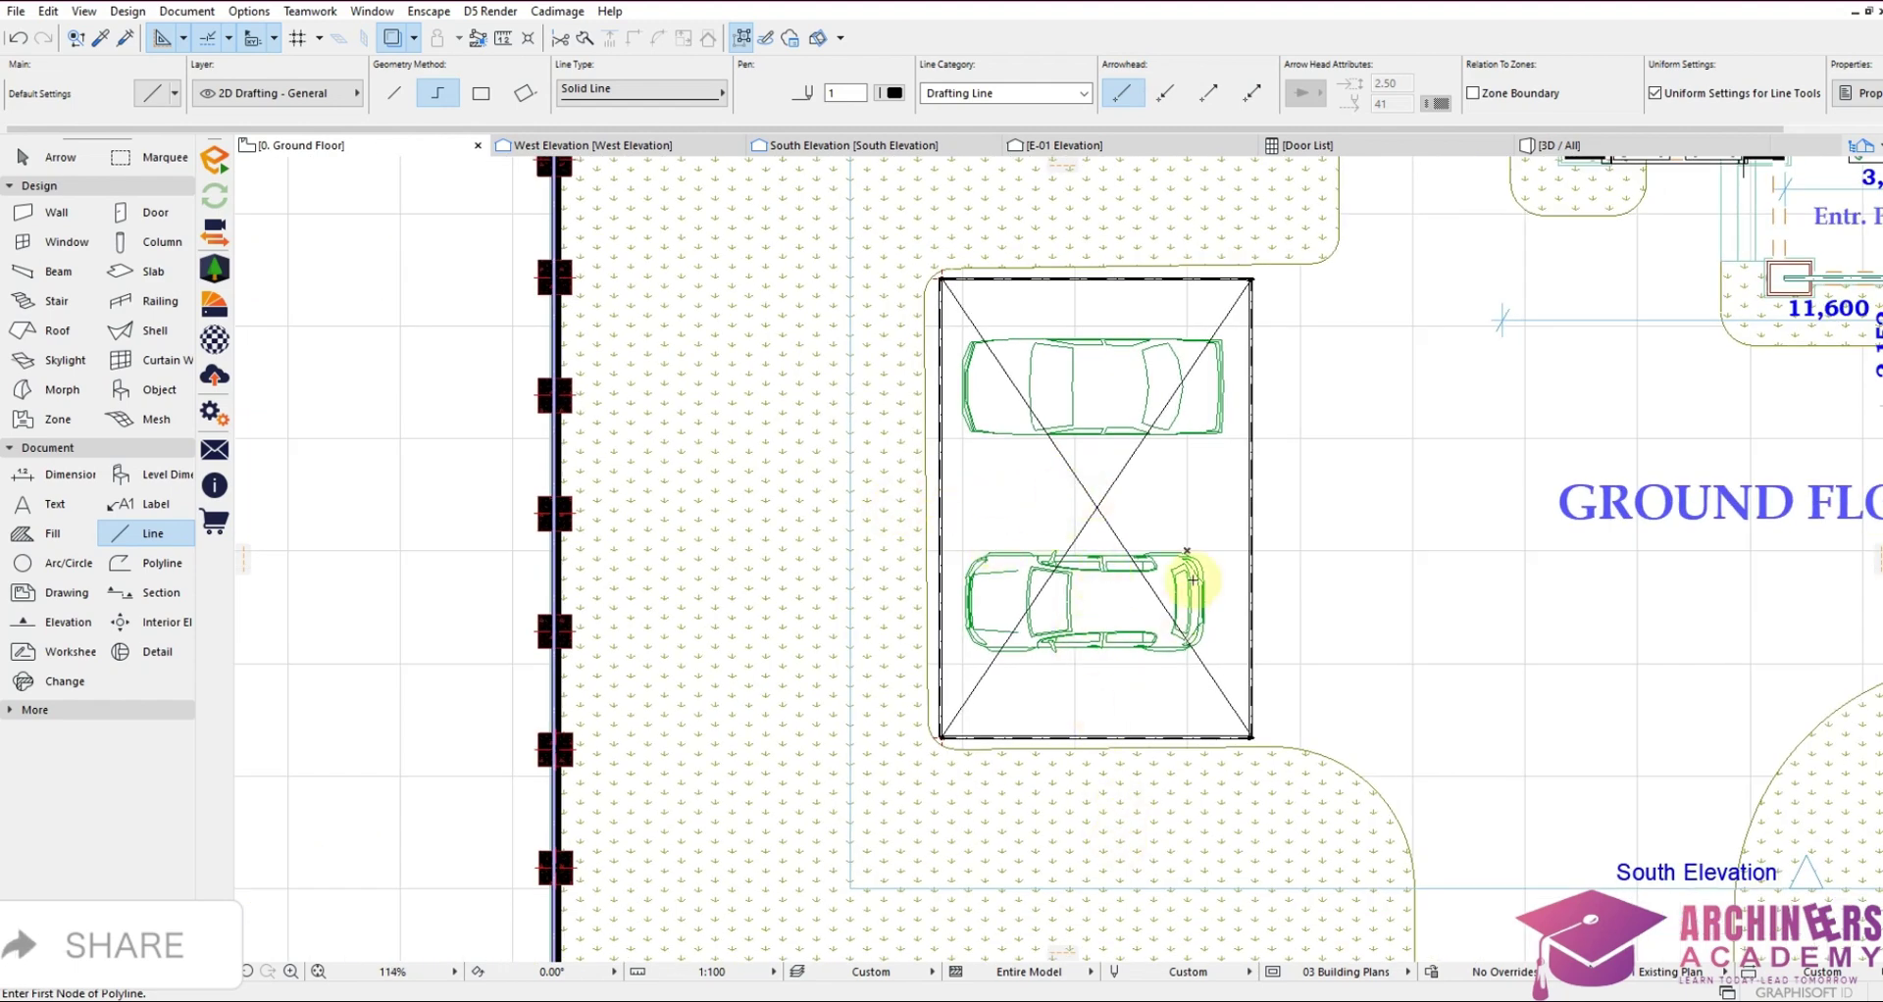
scroll(1027, 506, down, 1)
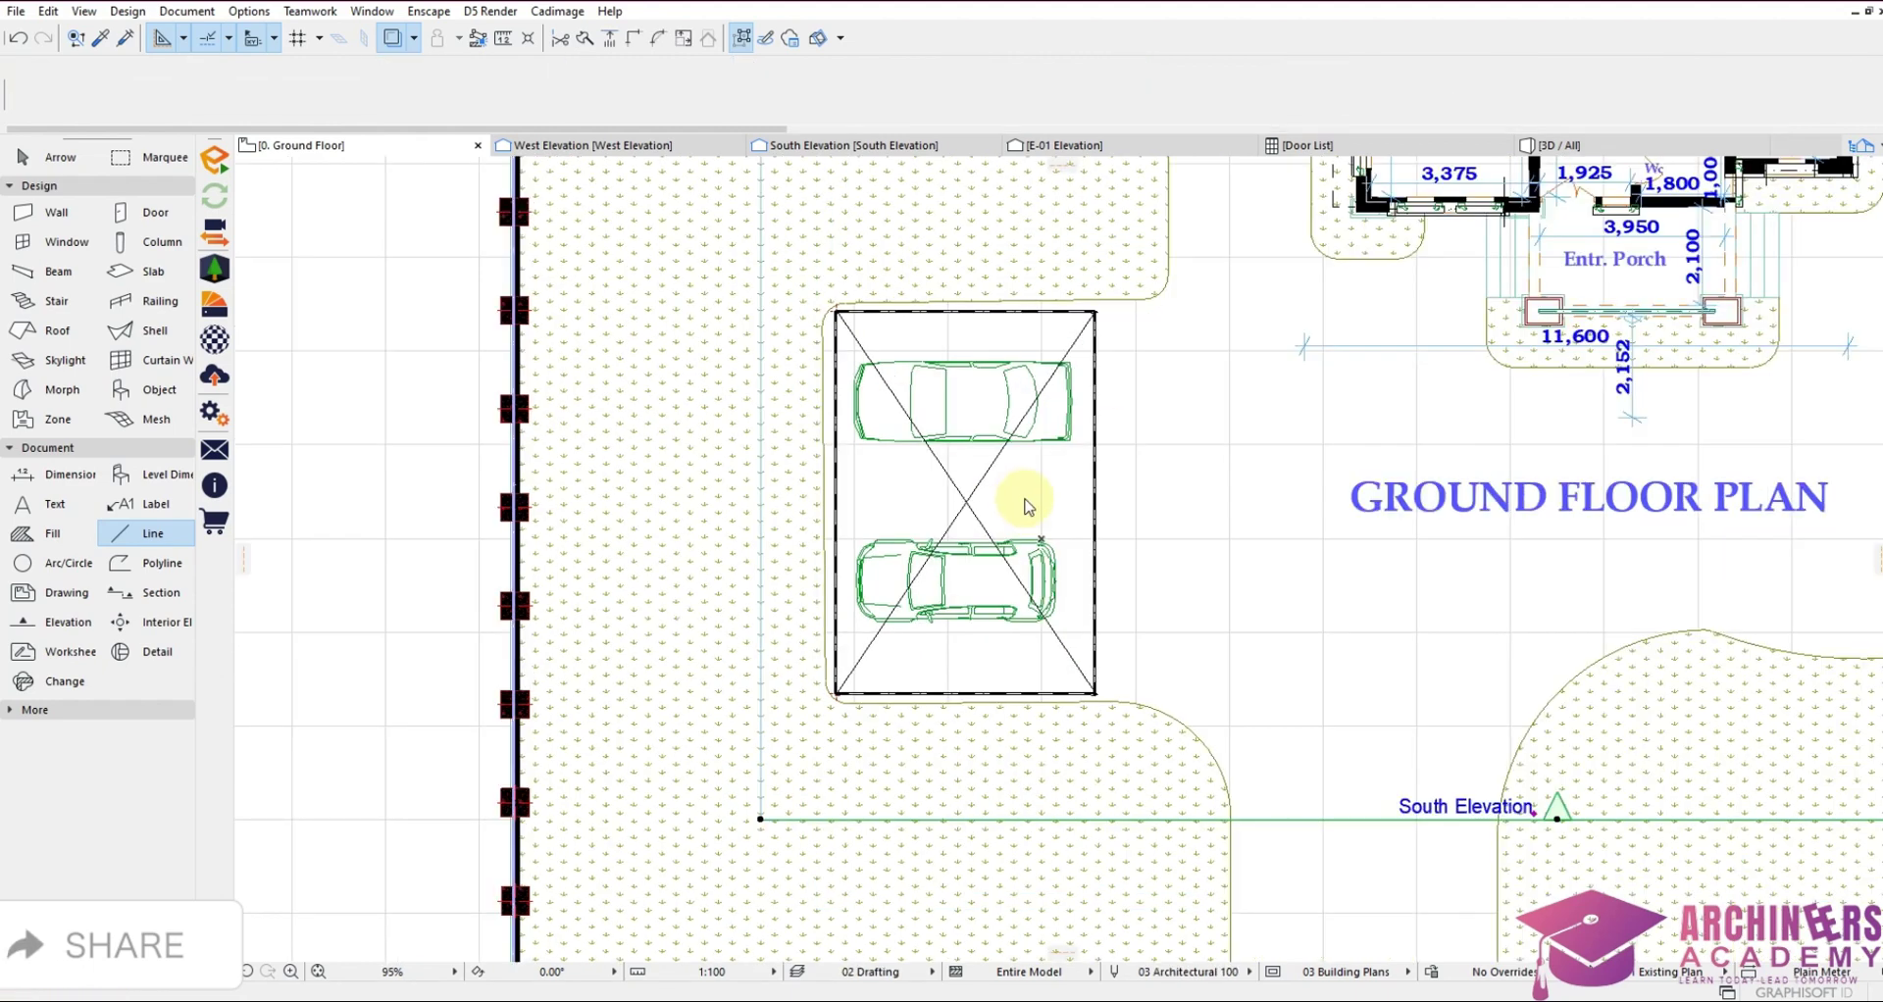
scroll(903, 485, up, 3)
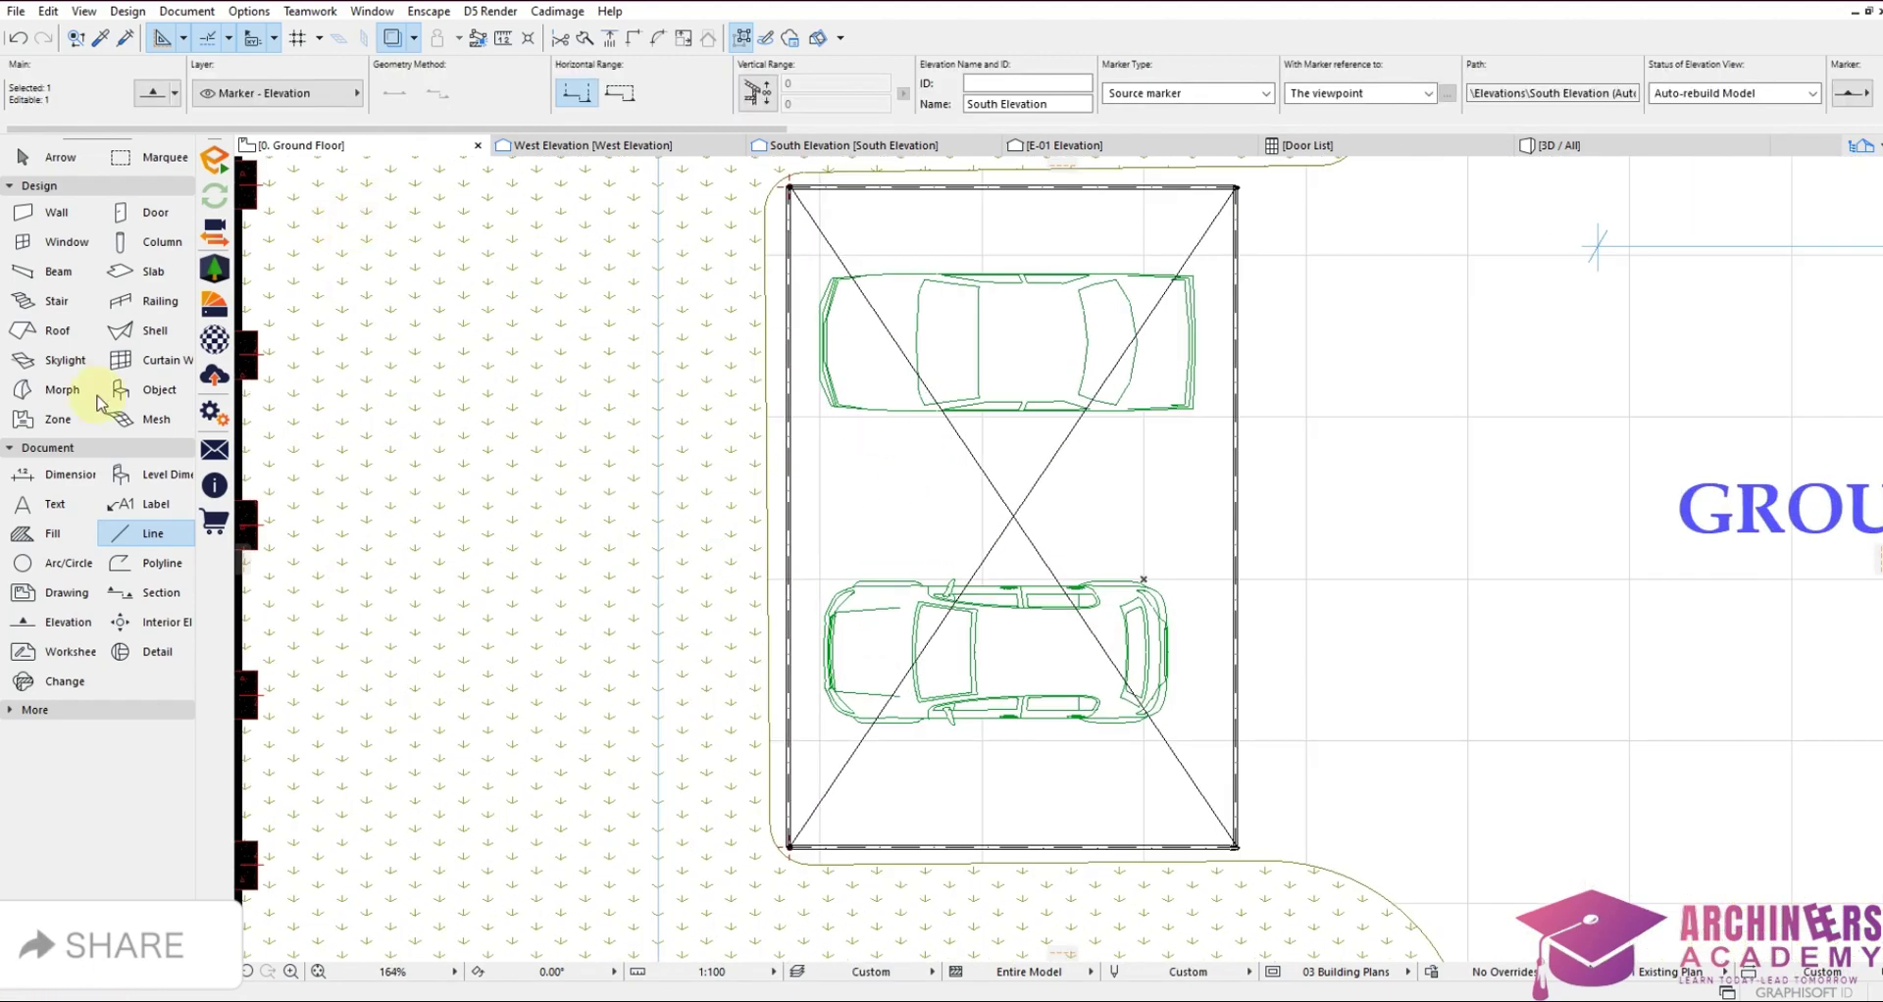
Set all three surfaces in the Mesh tool's default settings to Paint-18
click(163, 419)
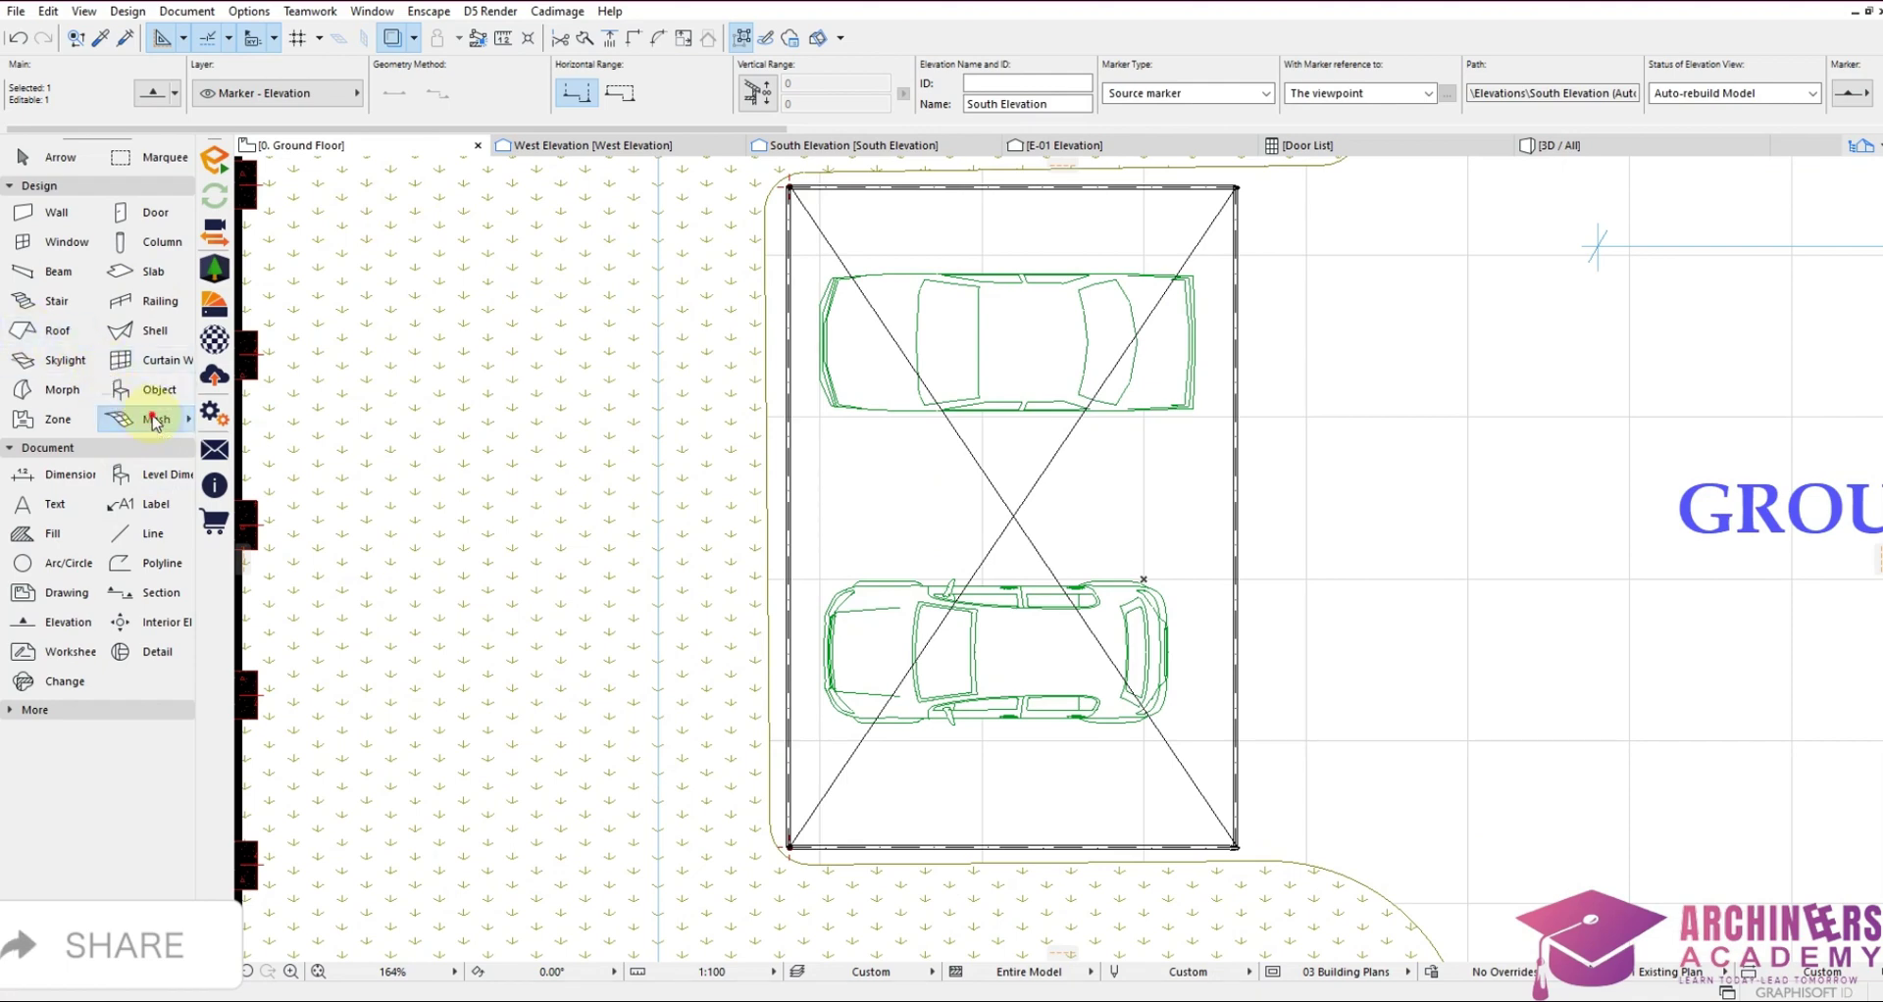
double_click(155, 422)
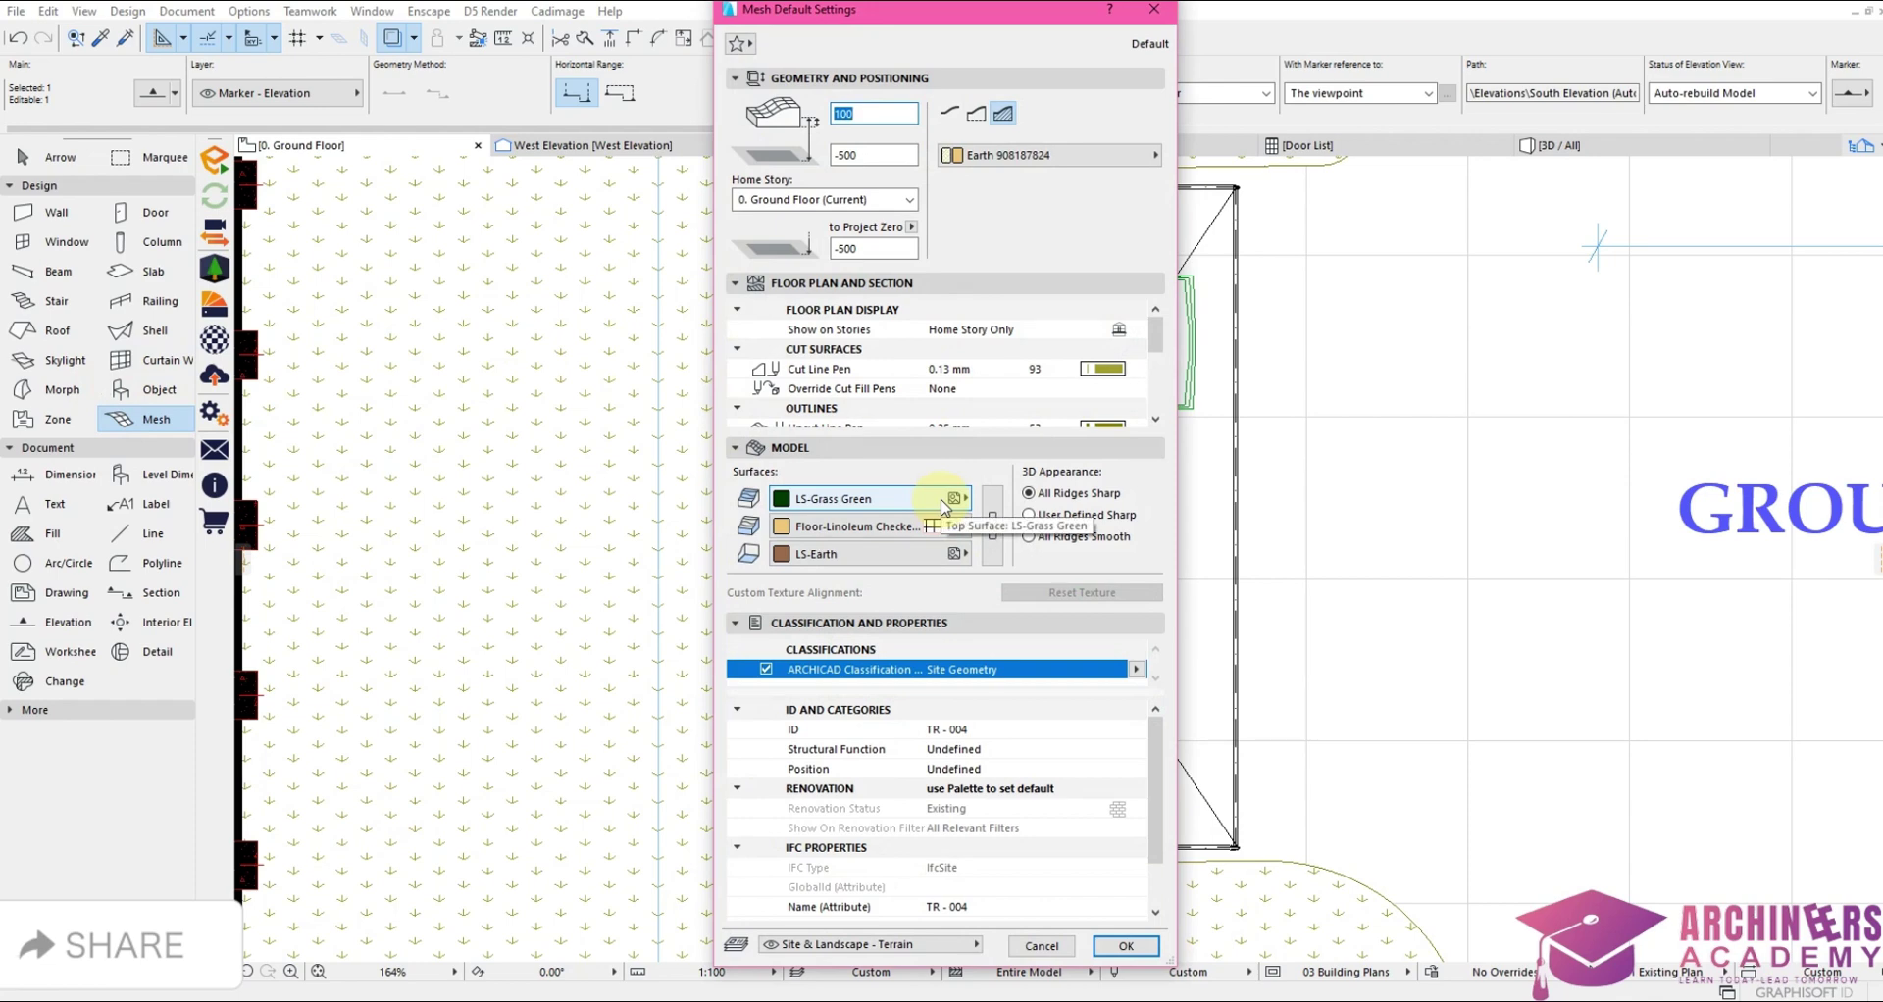
click(944, 502)
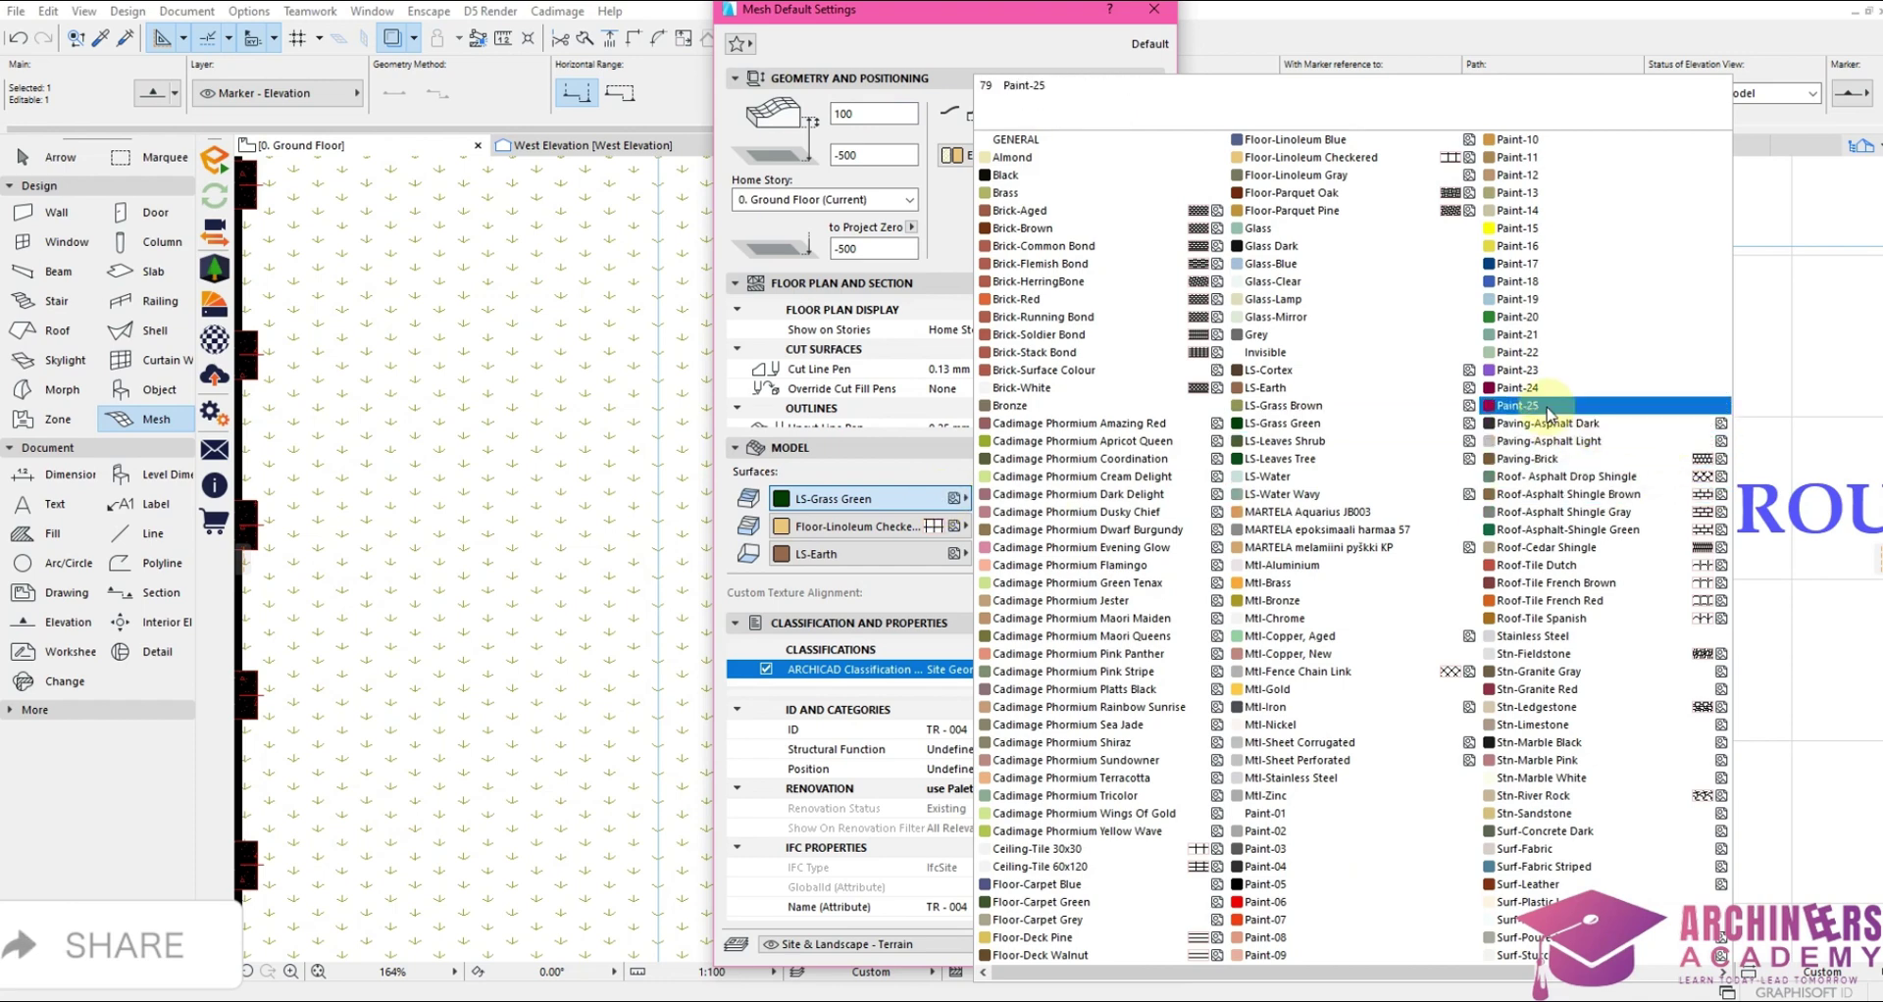
click(1519, 288)
click(953, 527)
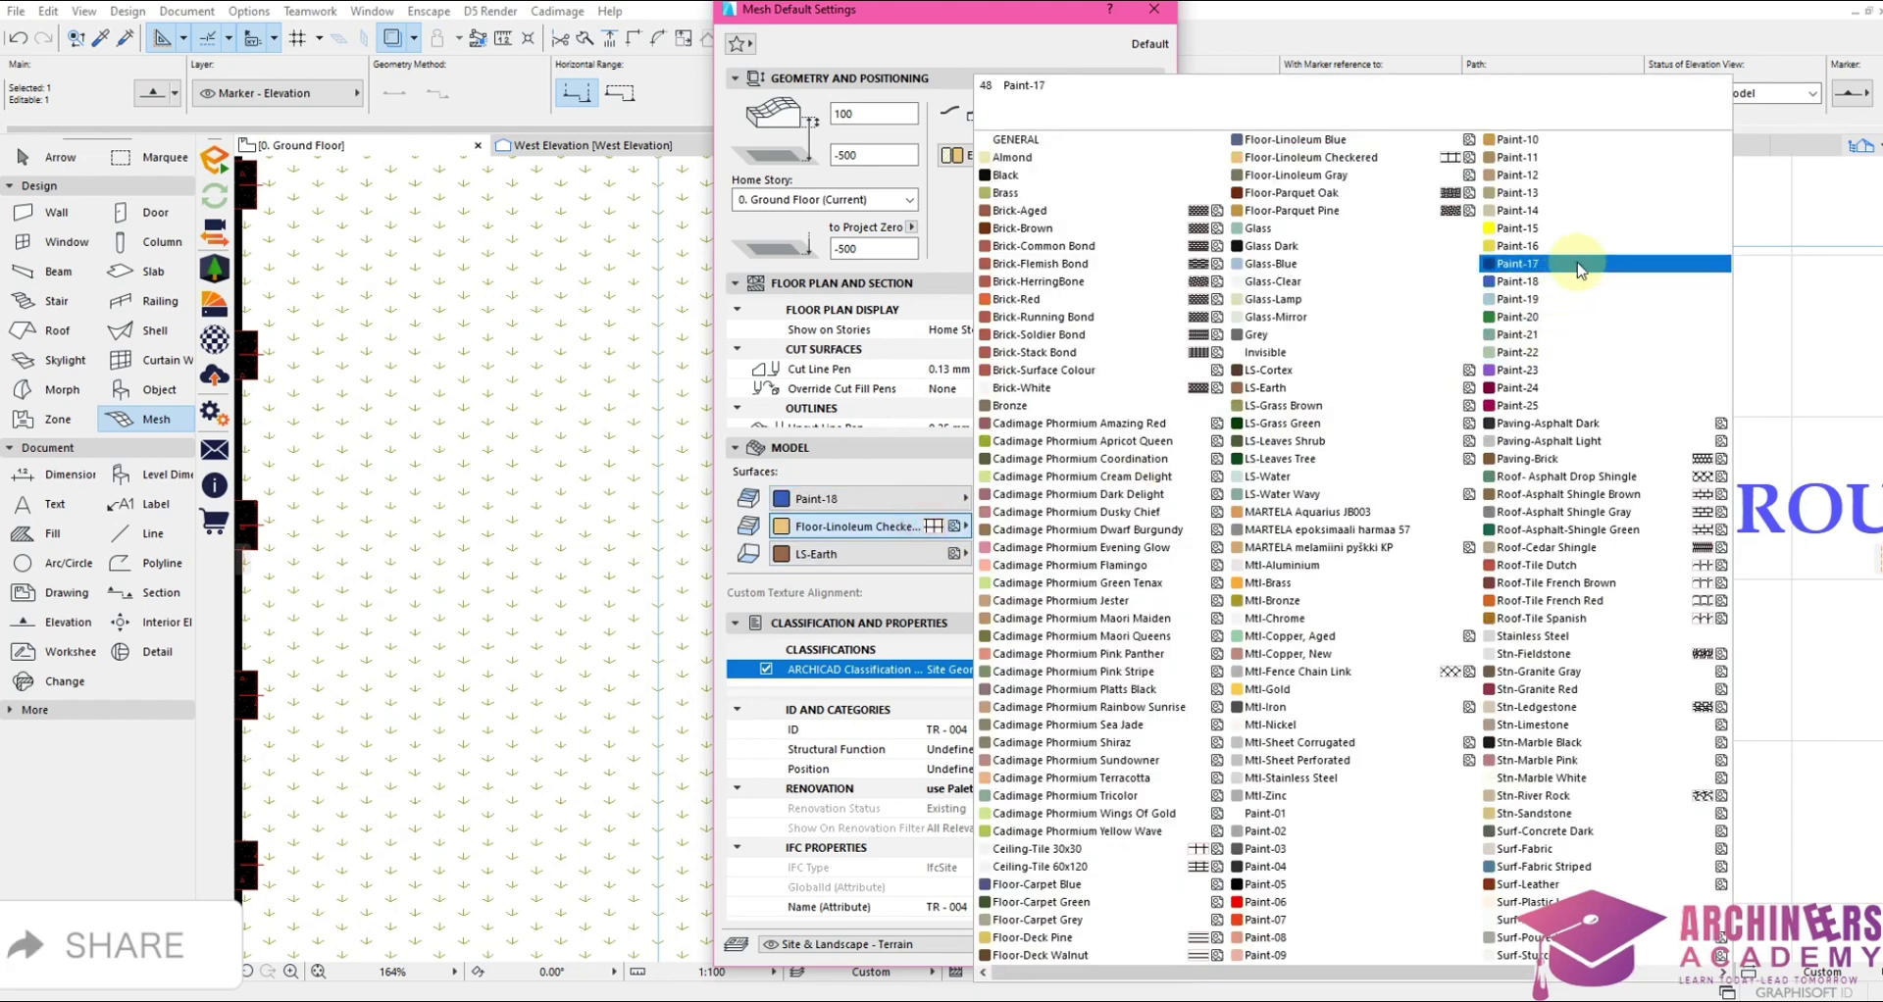
click(1559, 284)
click(953, 555)
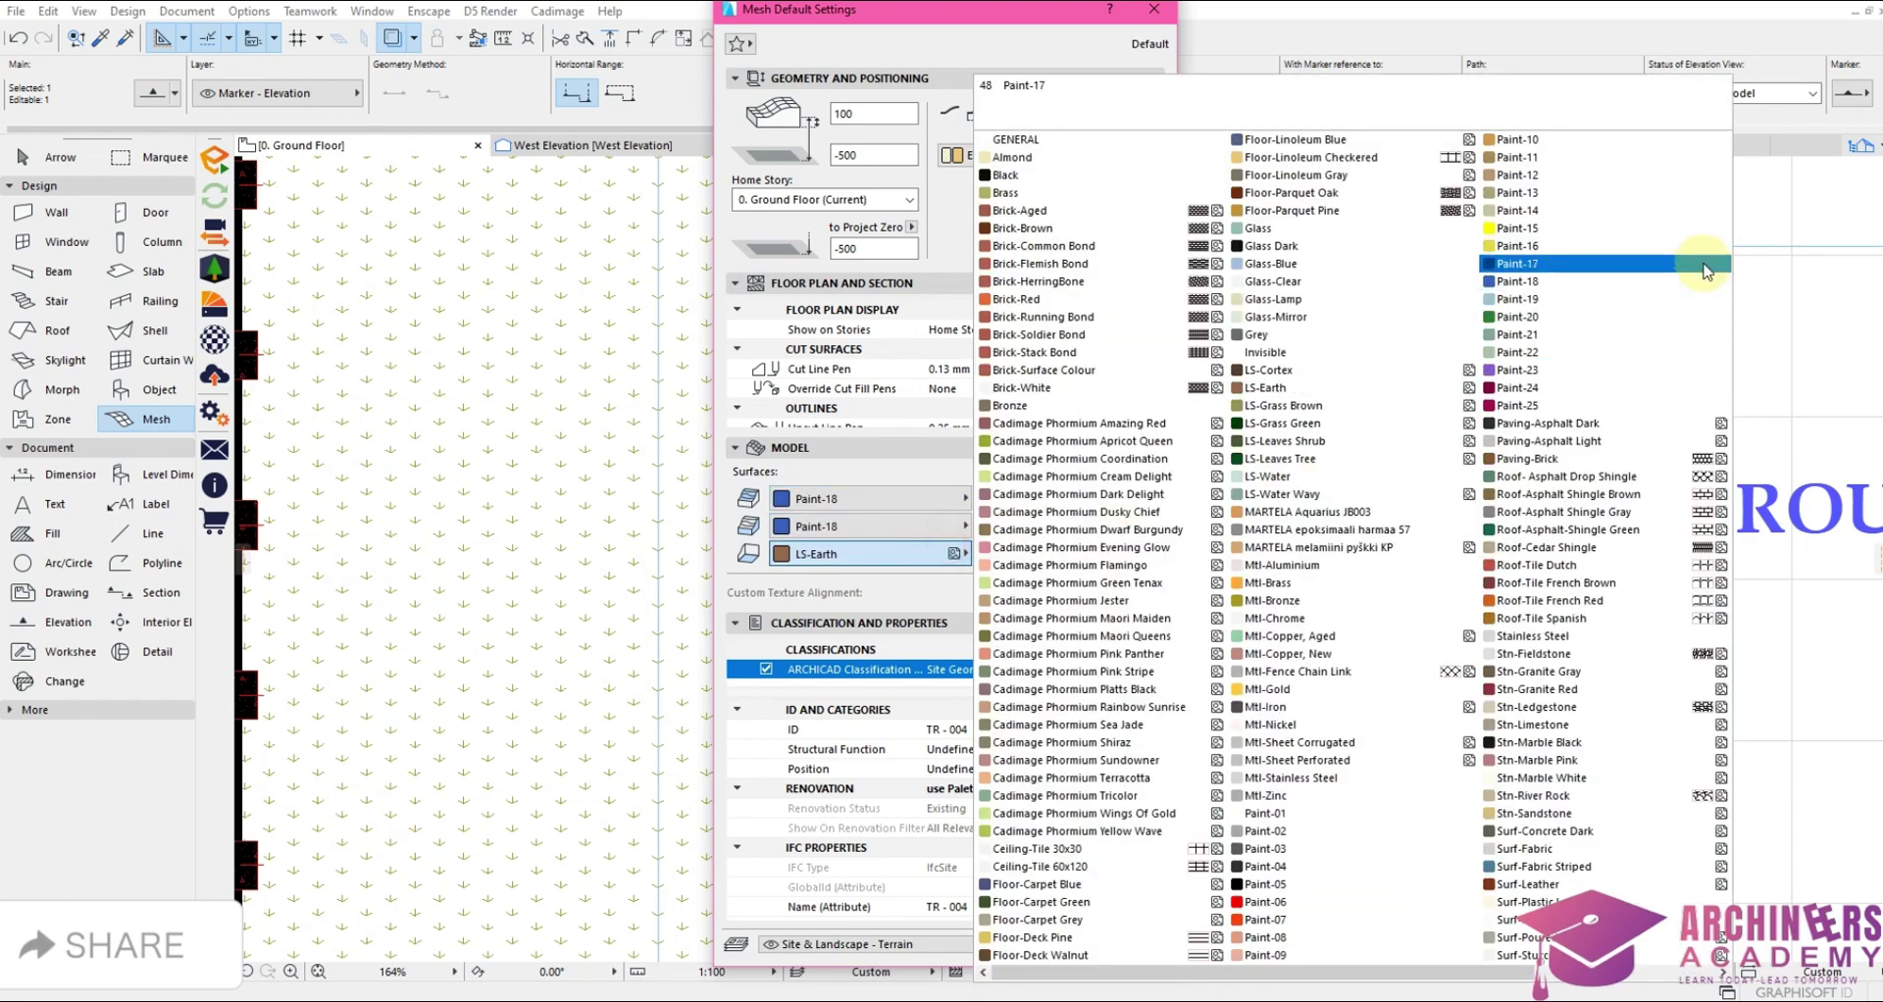
click(1618, 285)
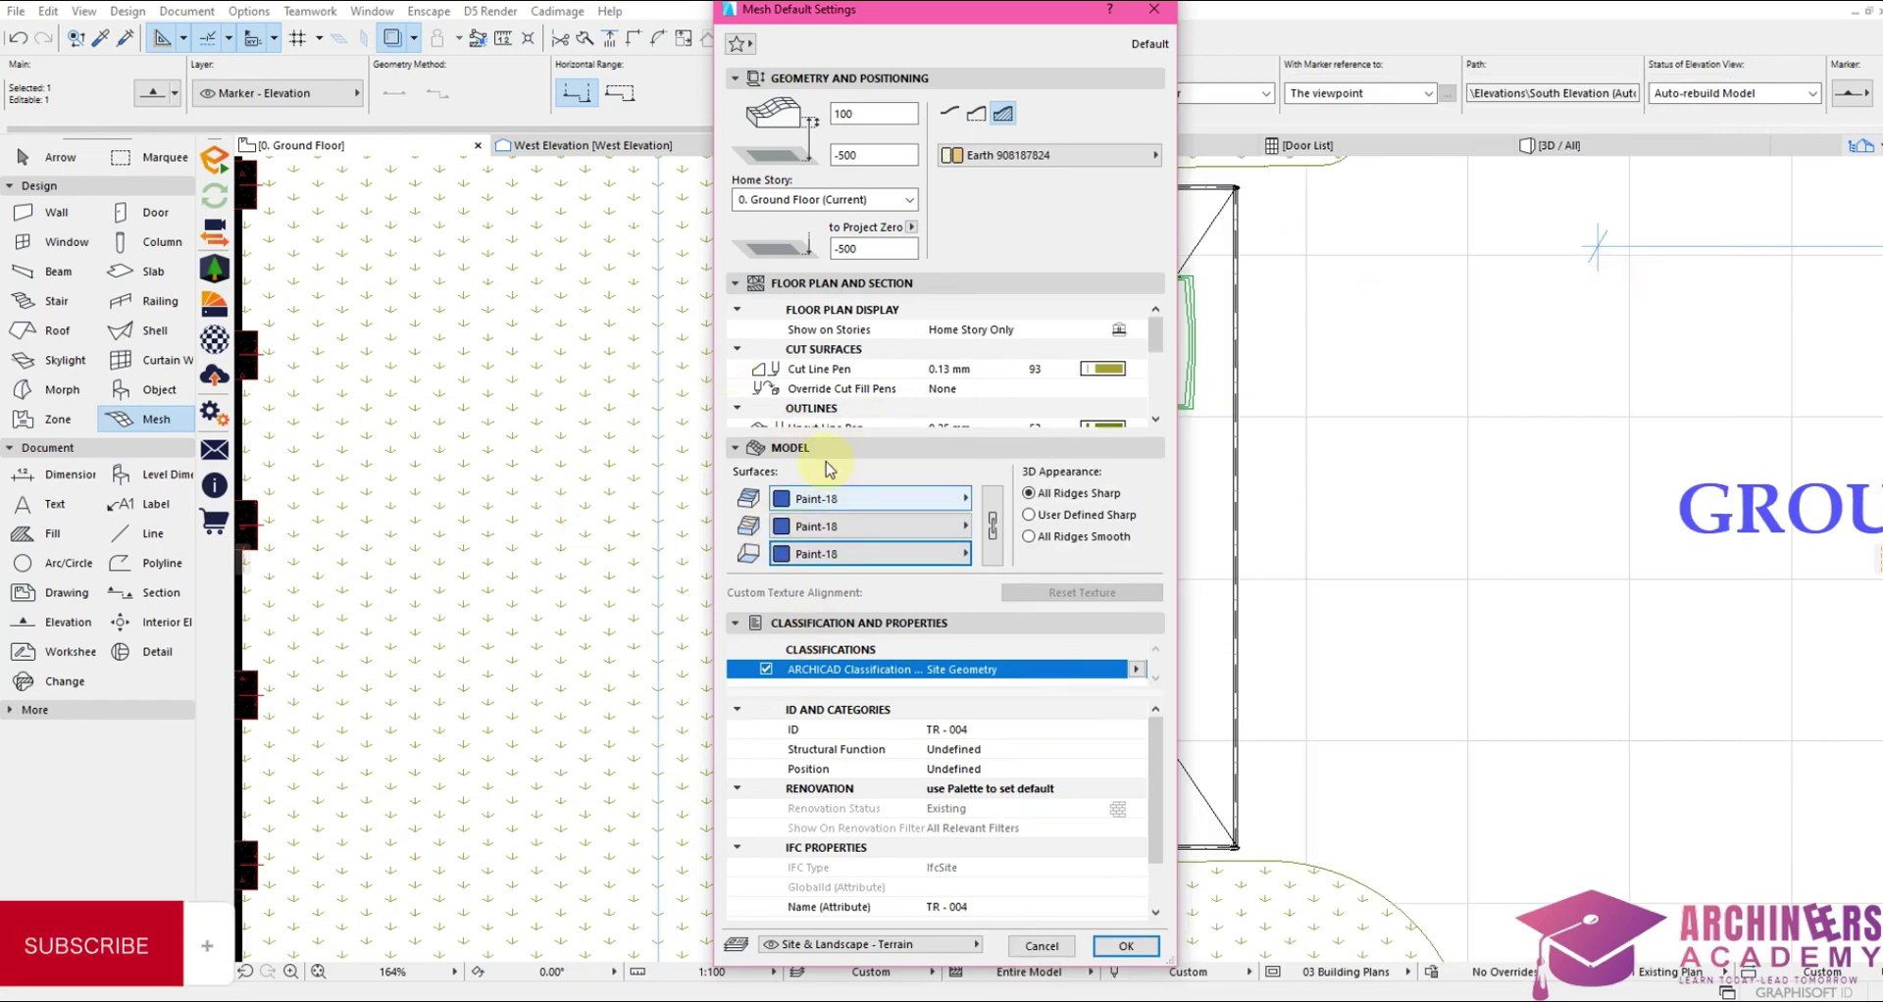
Set the default mesh height to 5600 and apply the mesh settings
click(870, 115)
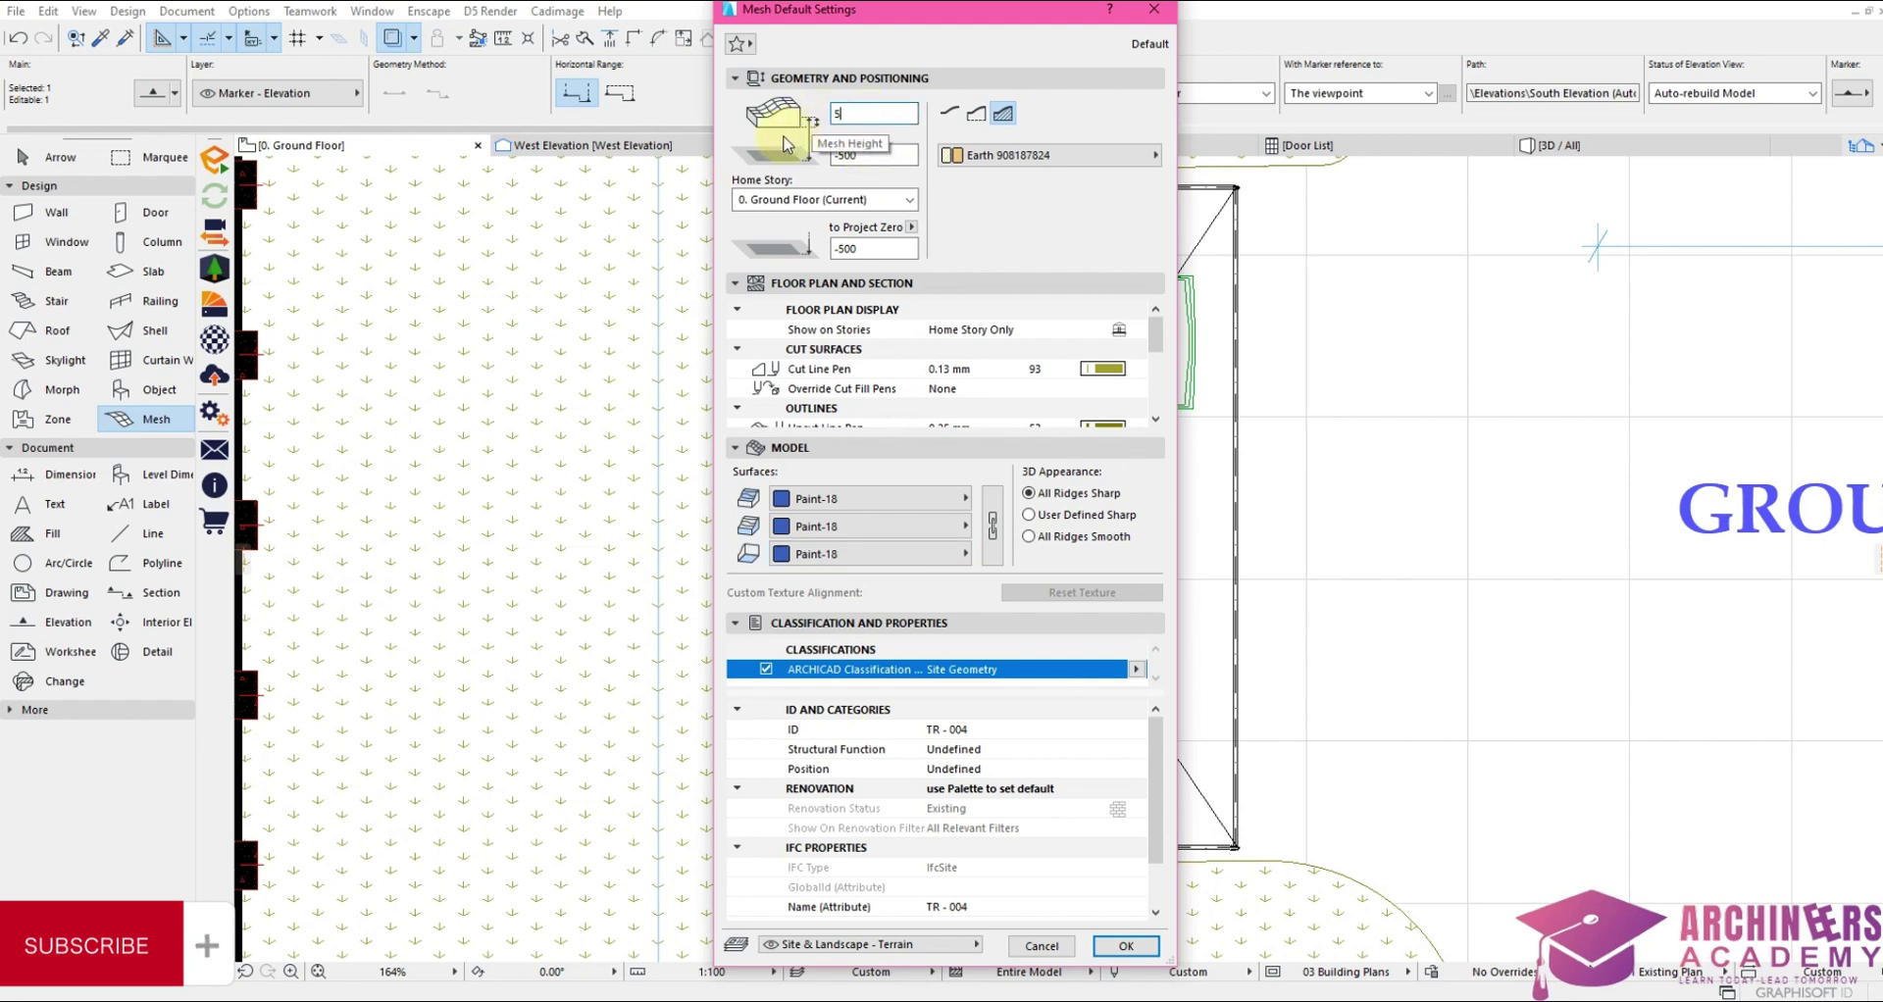
text(5600)
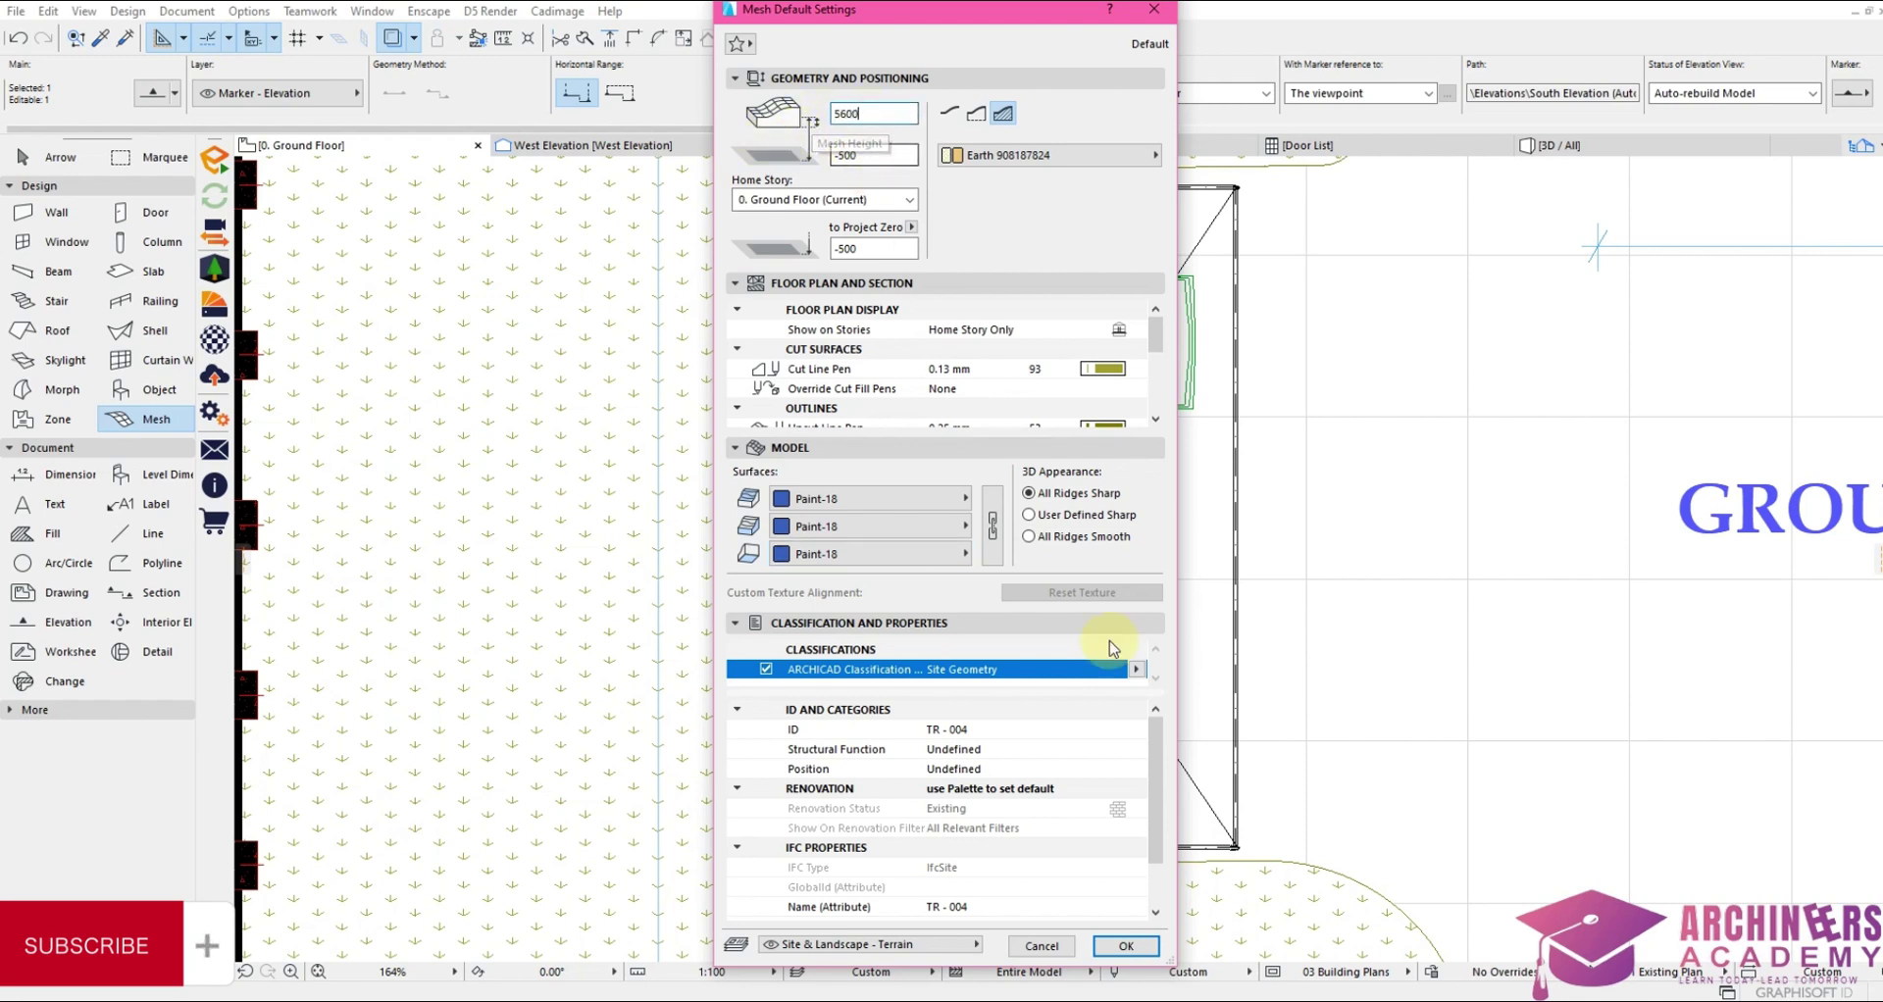
click(1125, 947)
Draw a triangular mesh between the canopy's two front corners and the crossing point of the diagonals, and check it in 3D
scroll(1232, 857, up, 3)
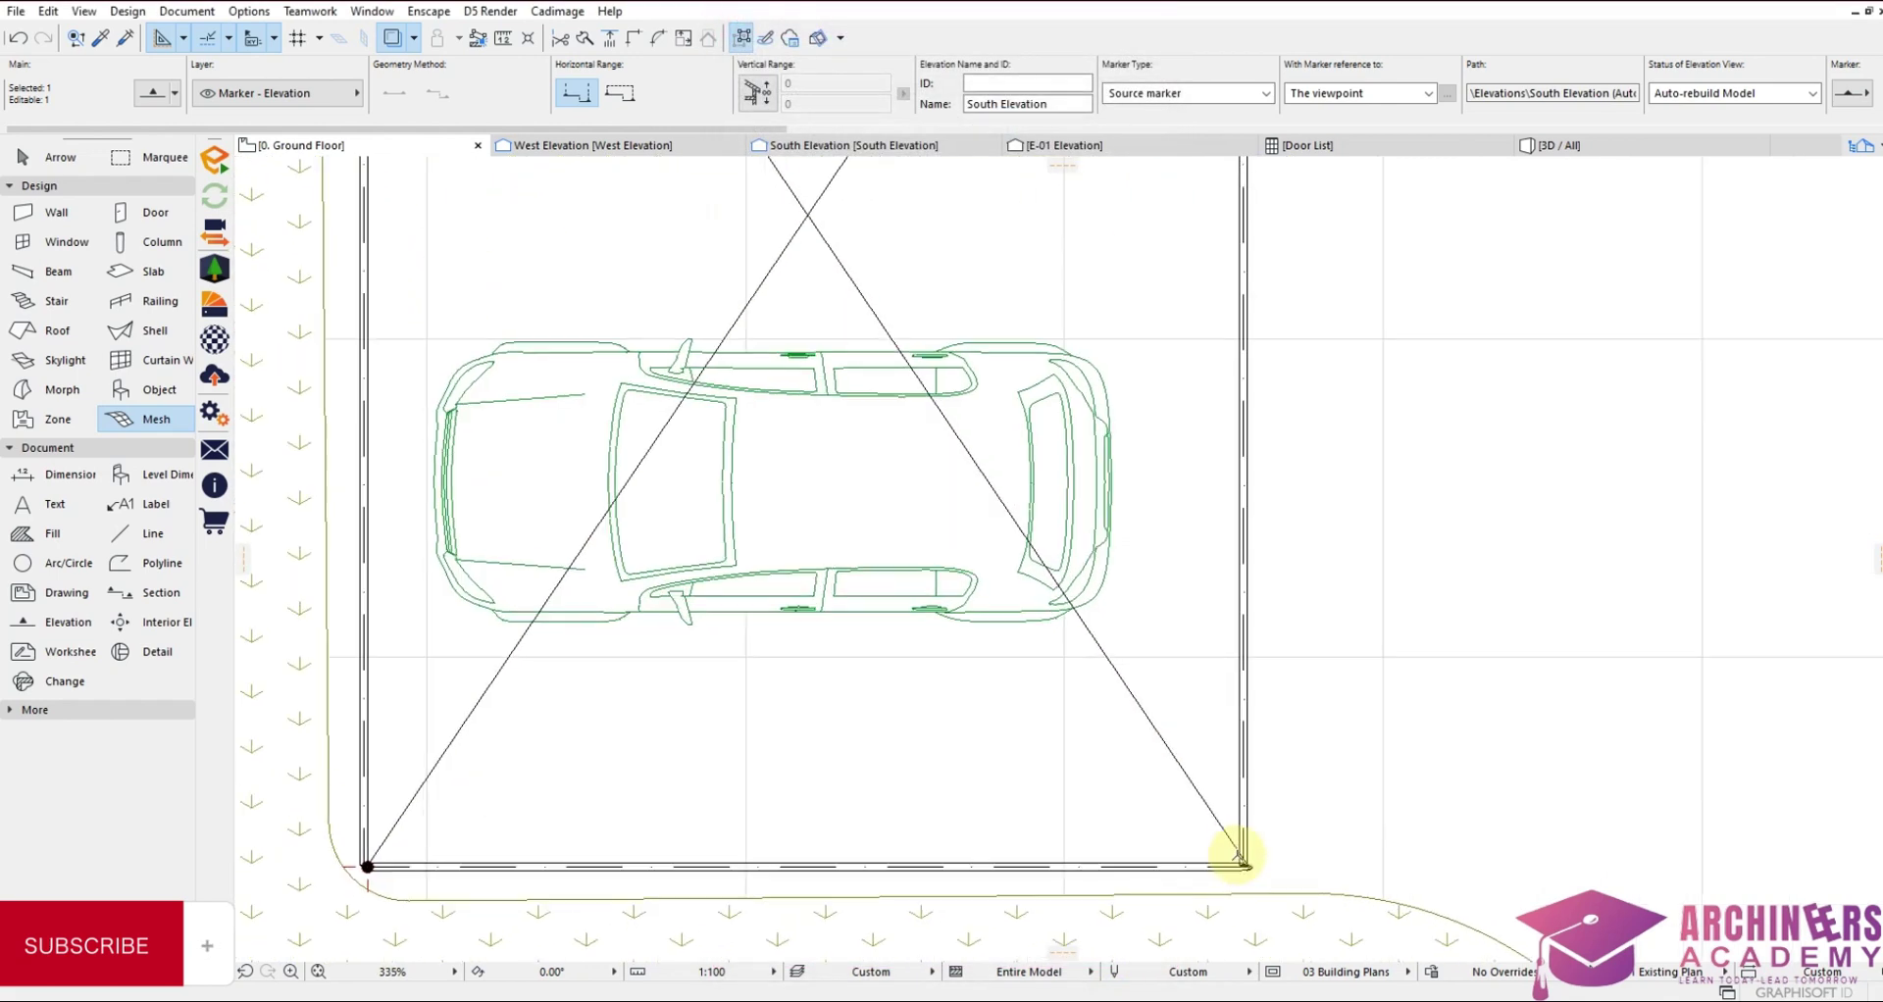
key(Escape)
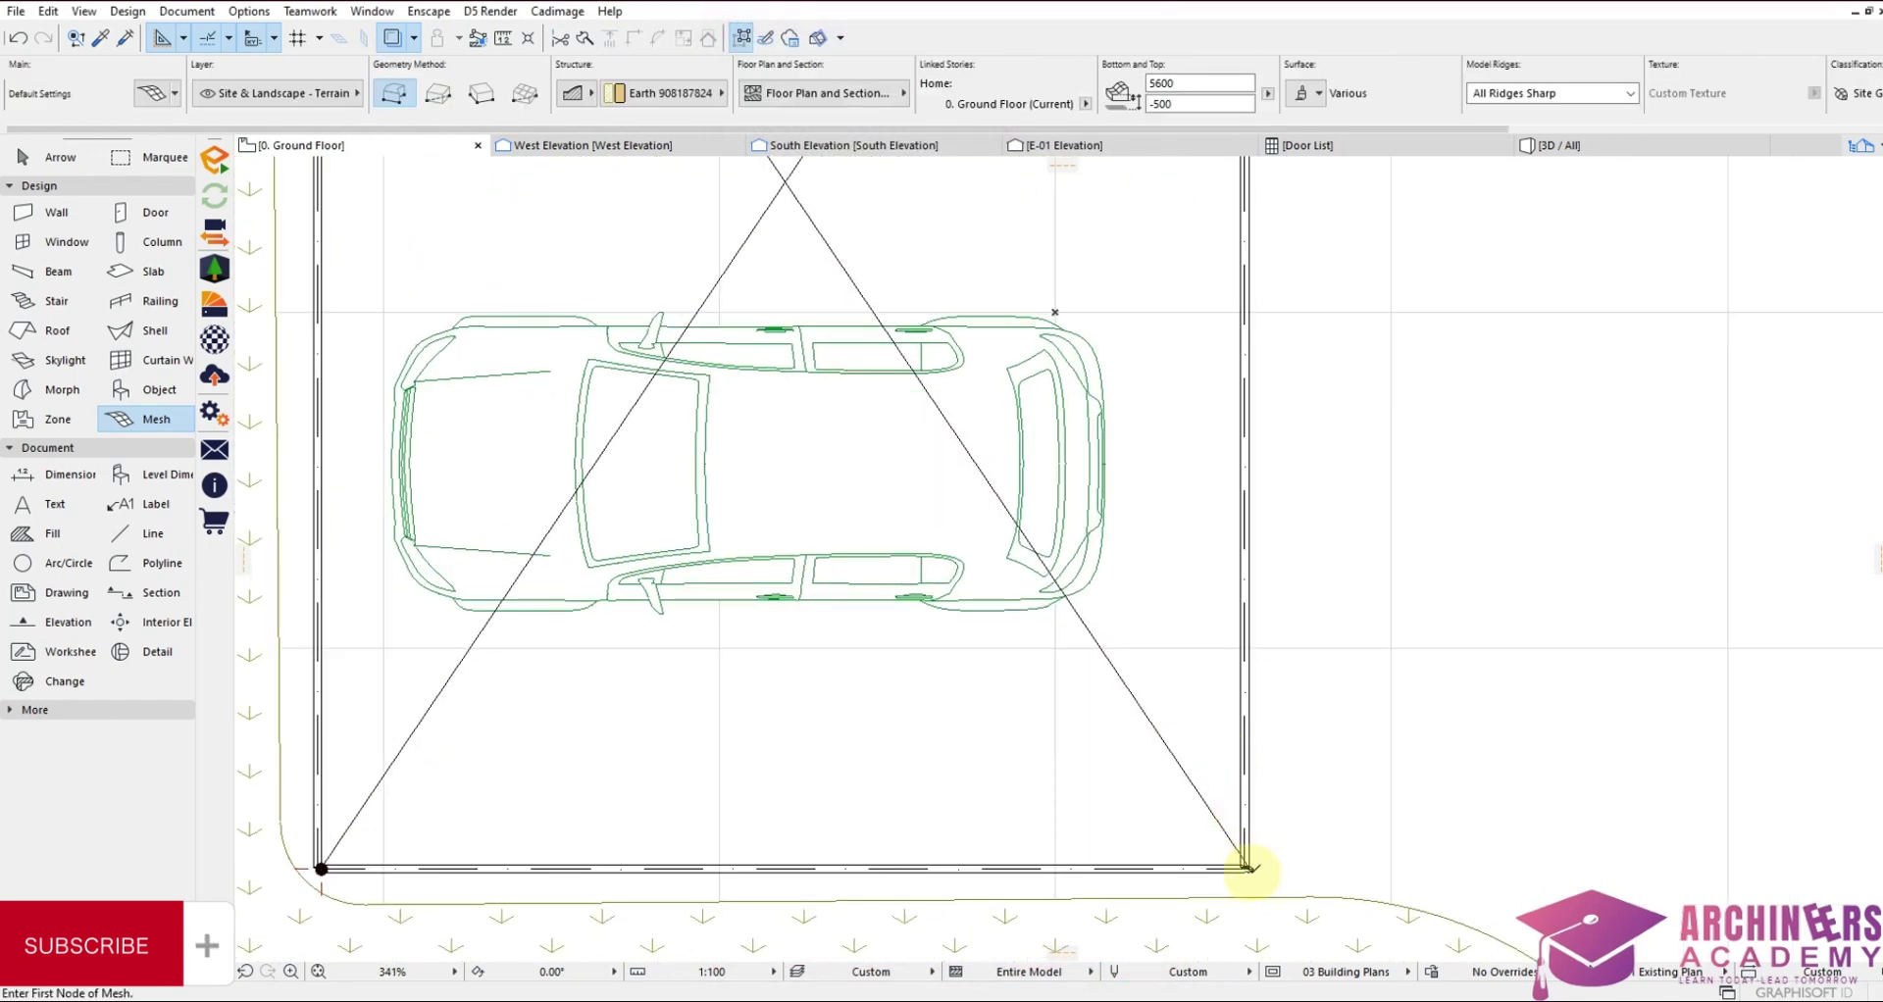
click(1249, 869)
scroll(1275, 775, down, 4)
scroll(981, 495, up, 3)
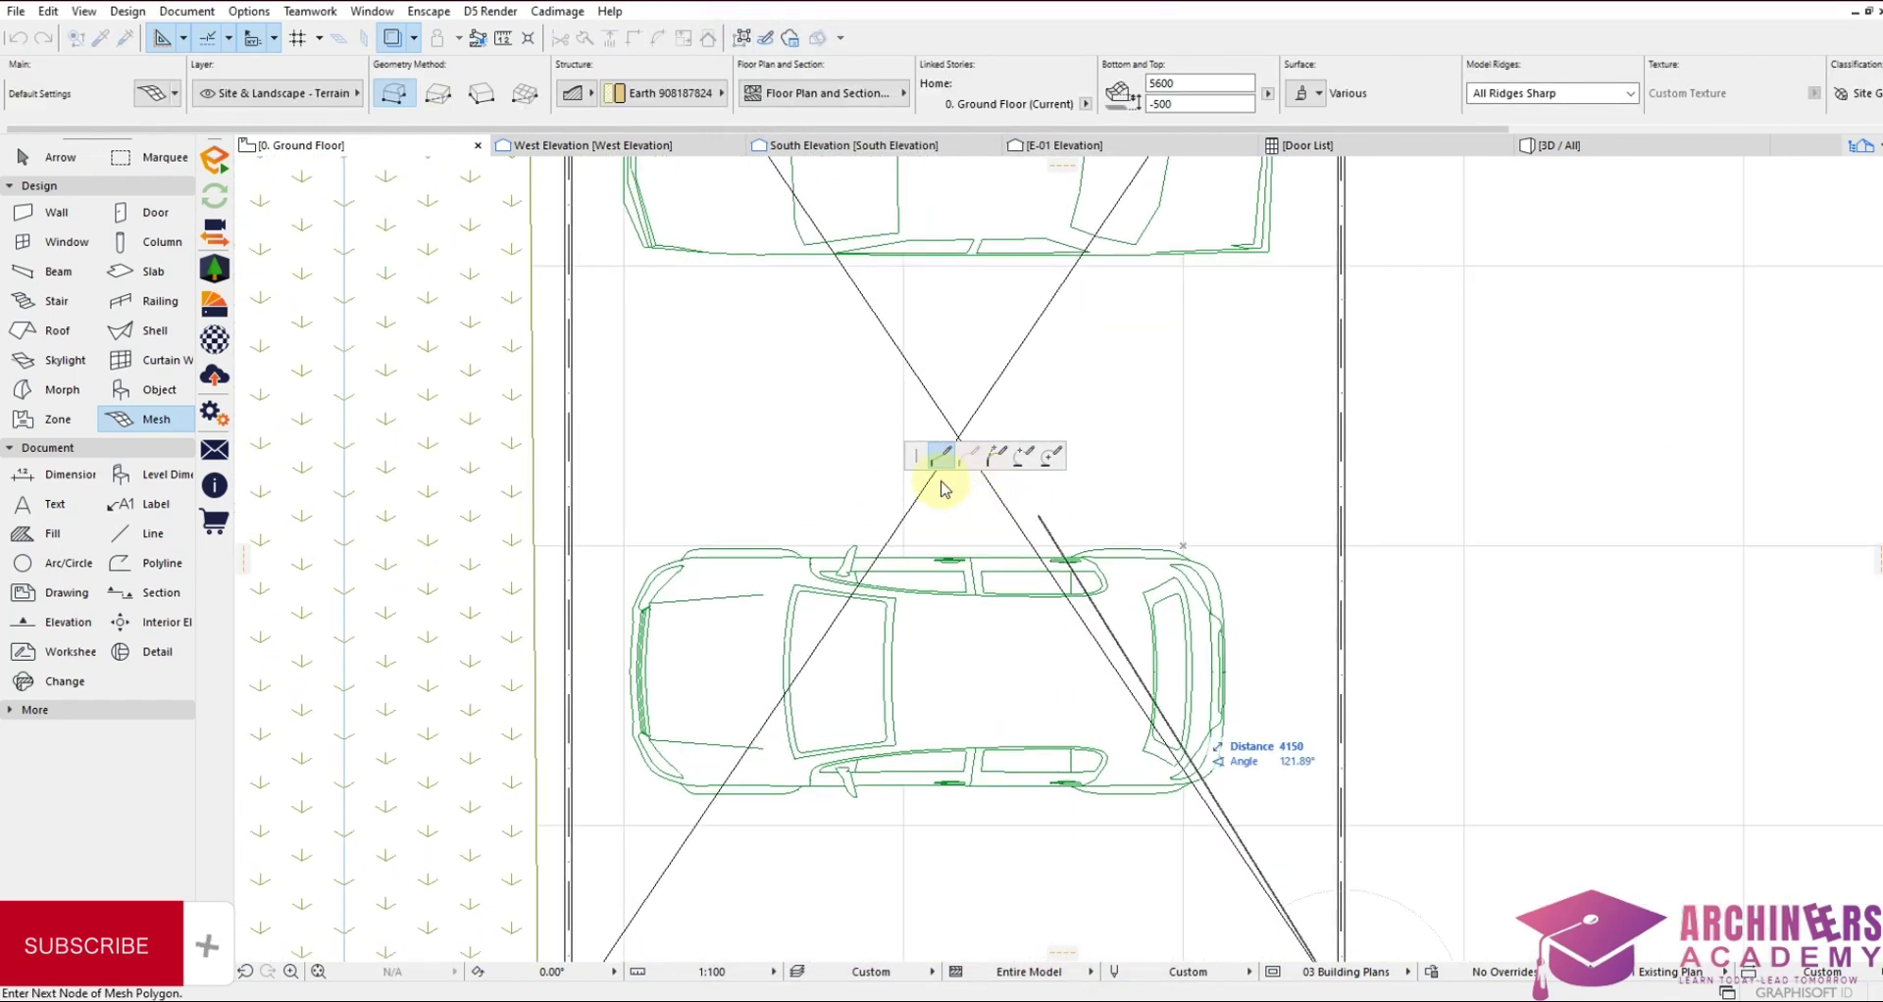
scroll(943, 487, down, 3)
scroll(929, 496, up, 3)
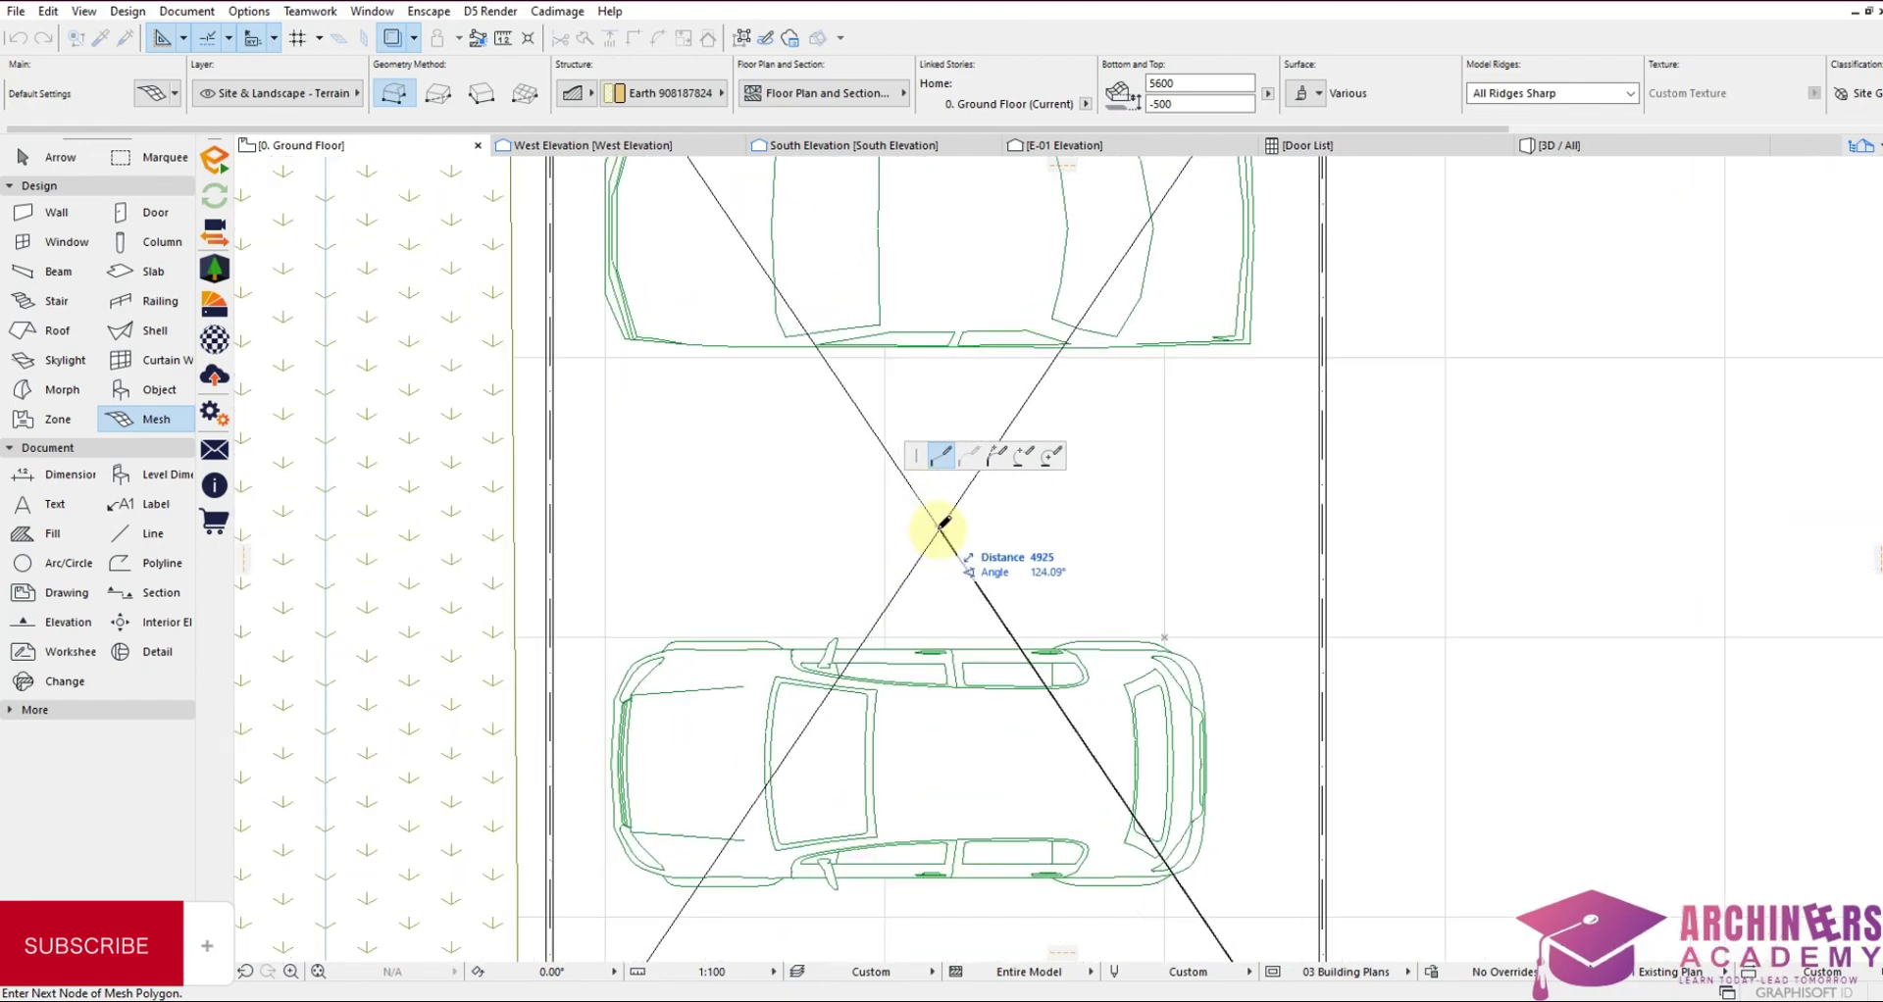
scroll(1168, 303, down, 3)
scroll(1189, 193, up, 3)
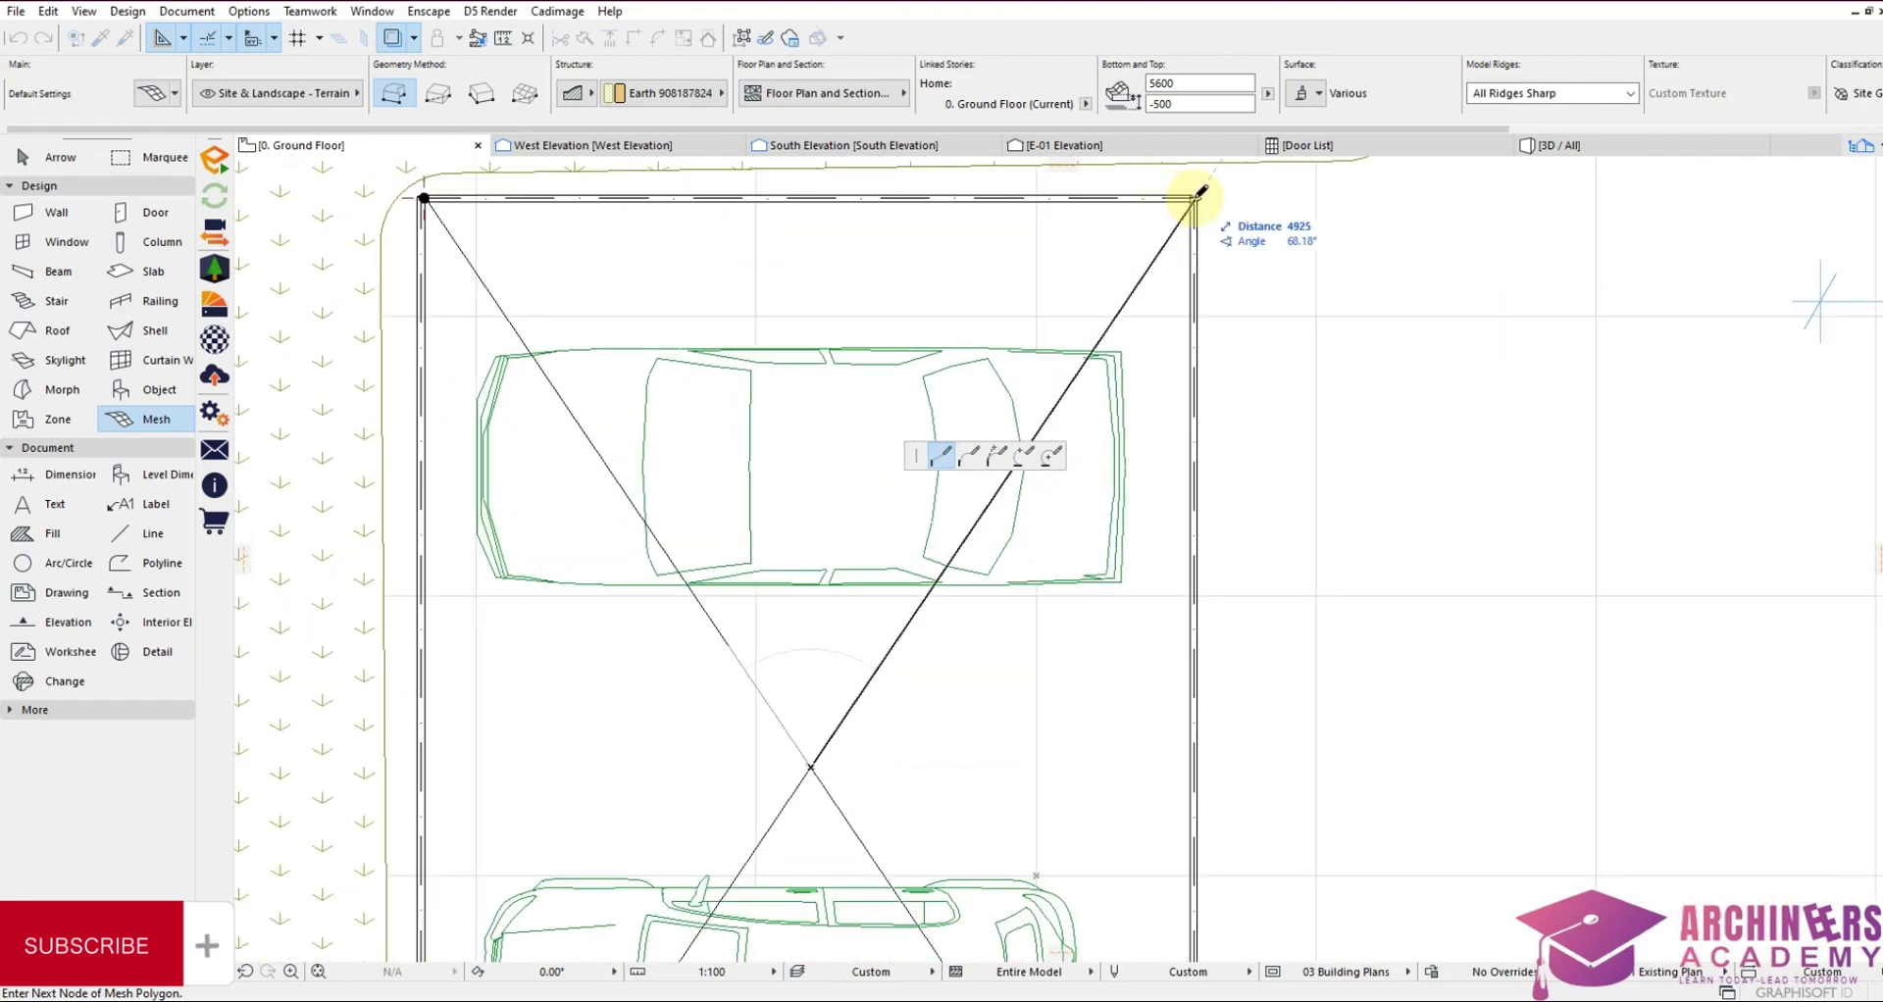
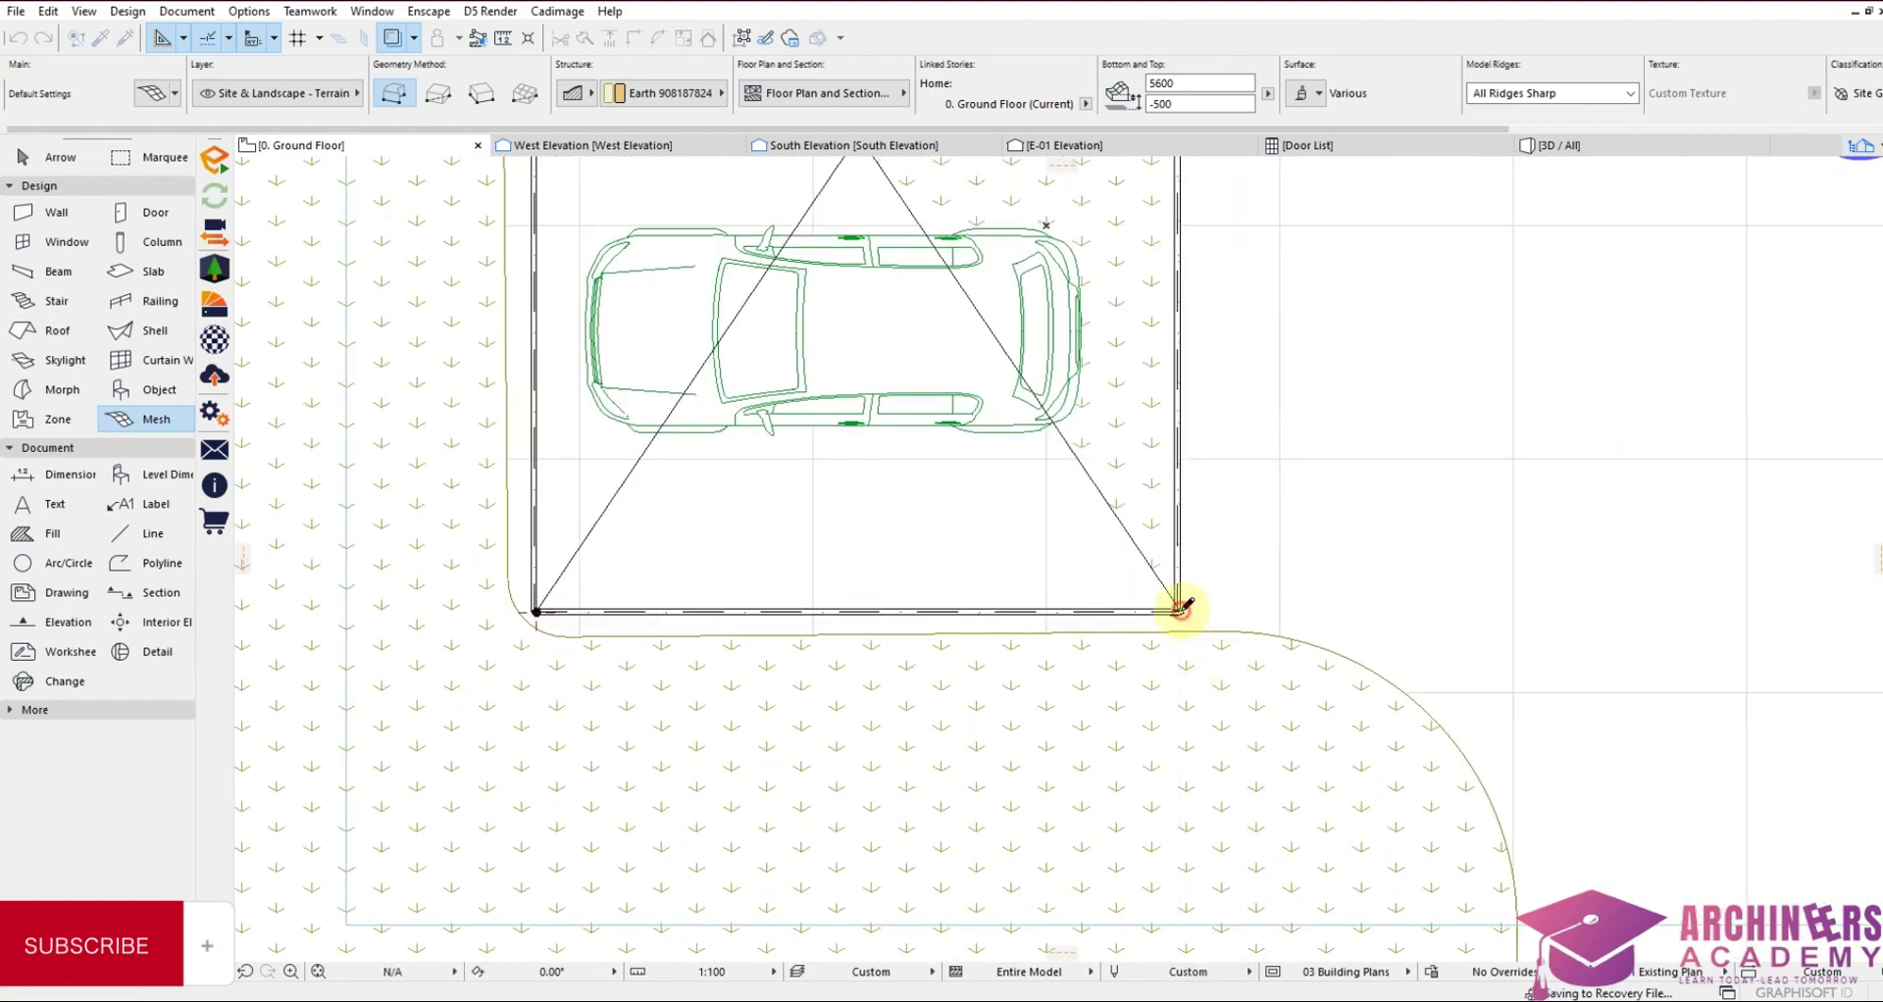
scroll(1178, 610, down, 3)
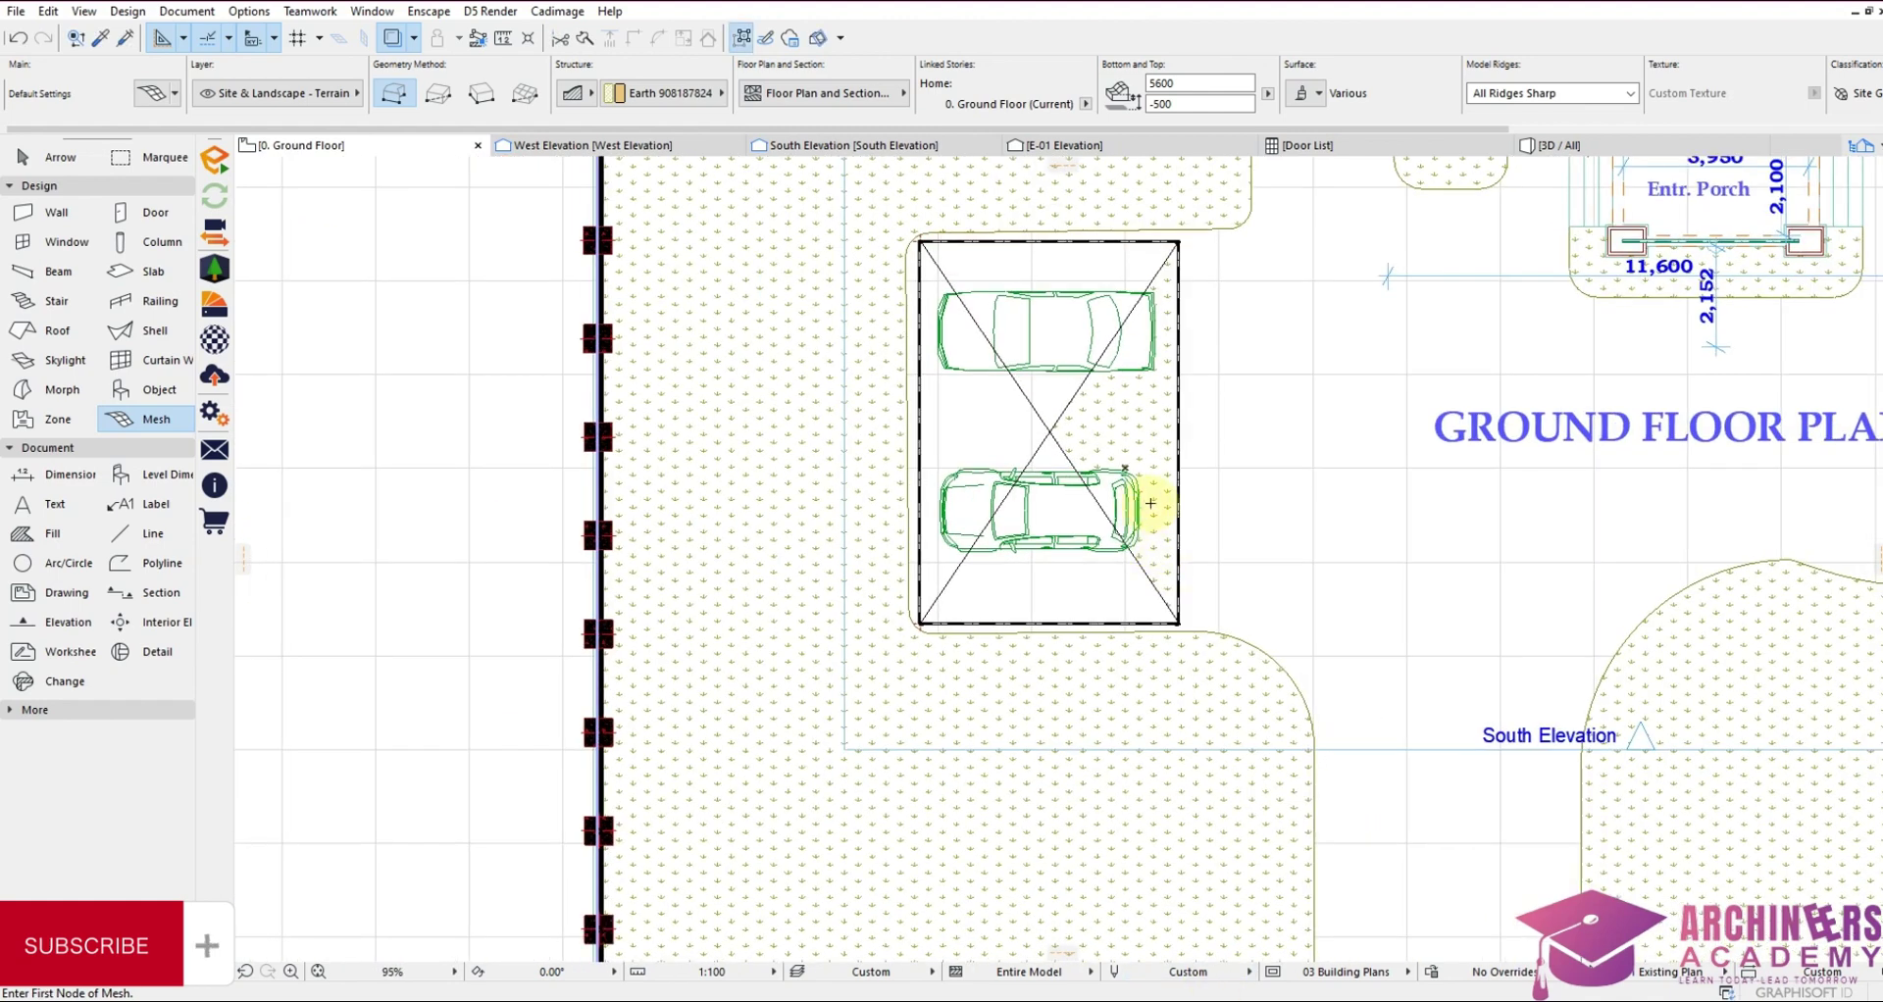
right_click(1293, 586)
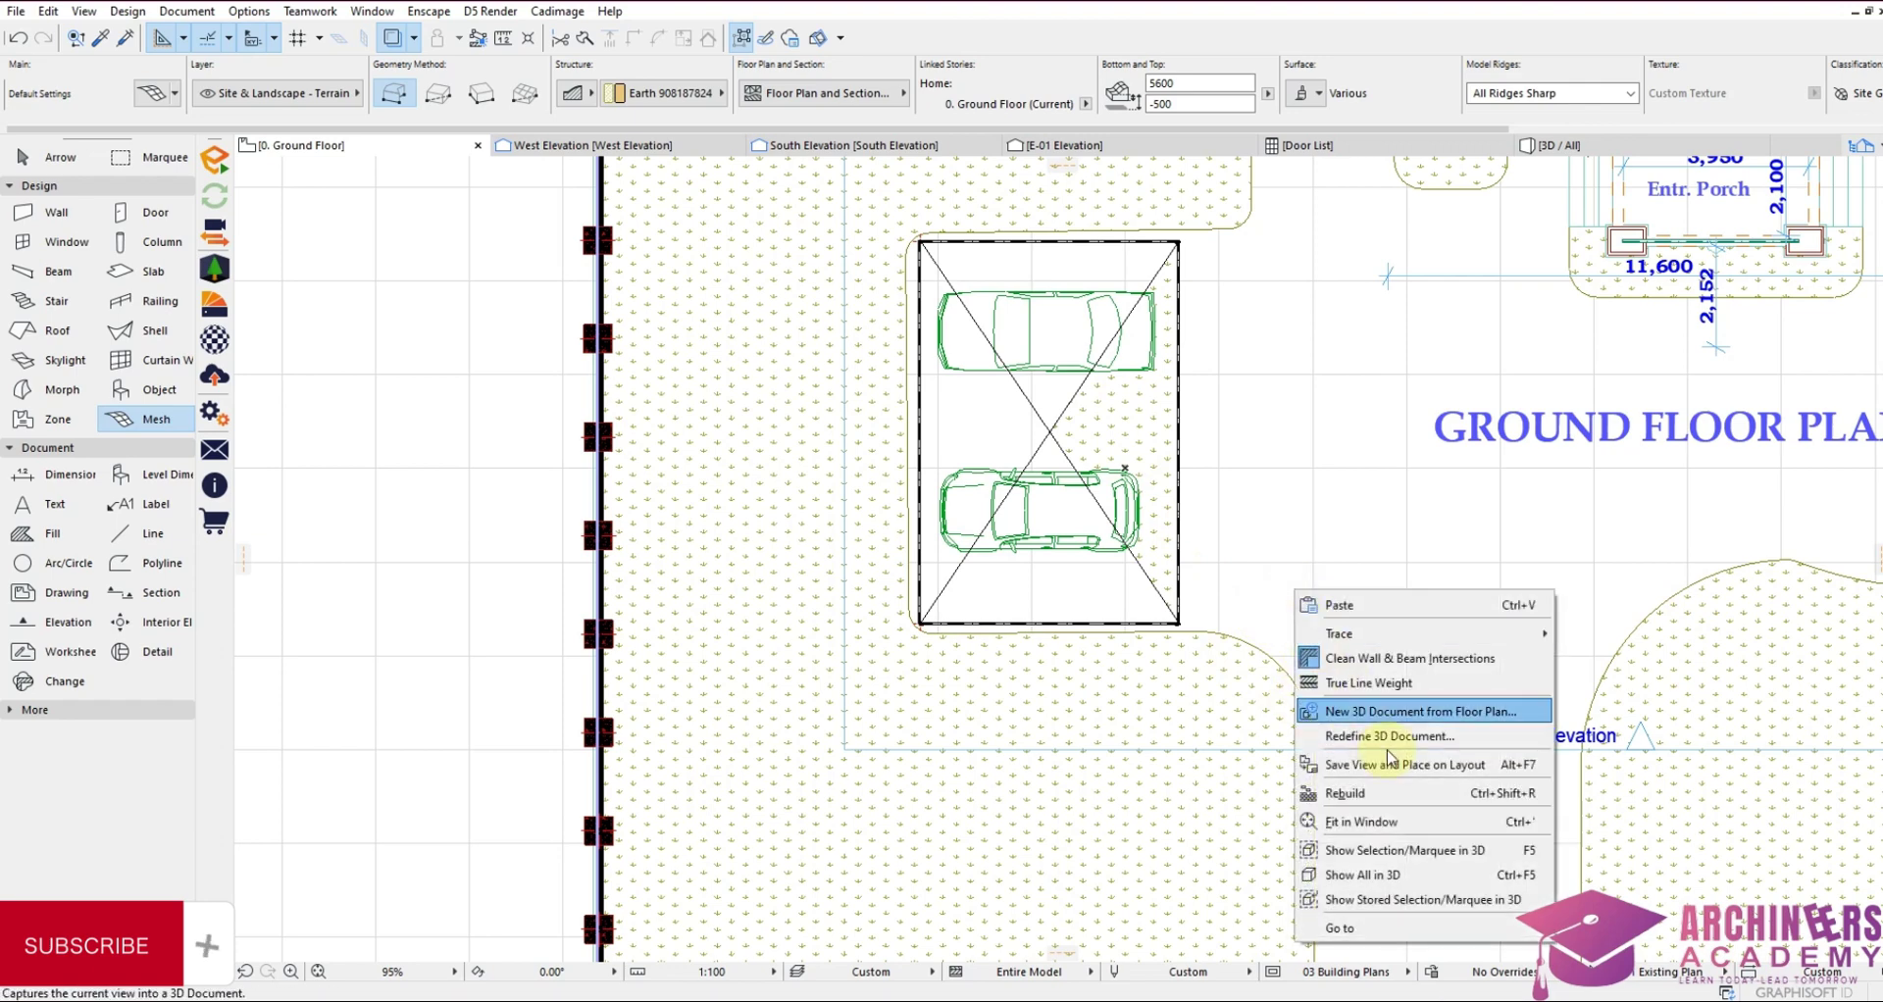
click(1383, 873)
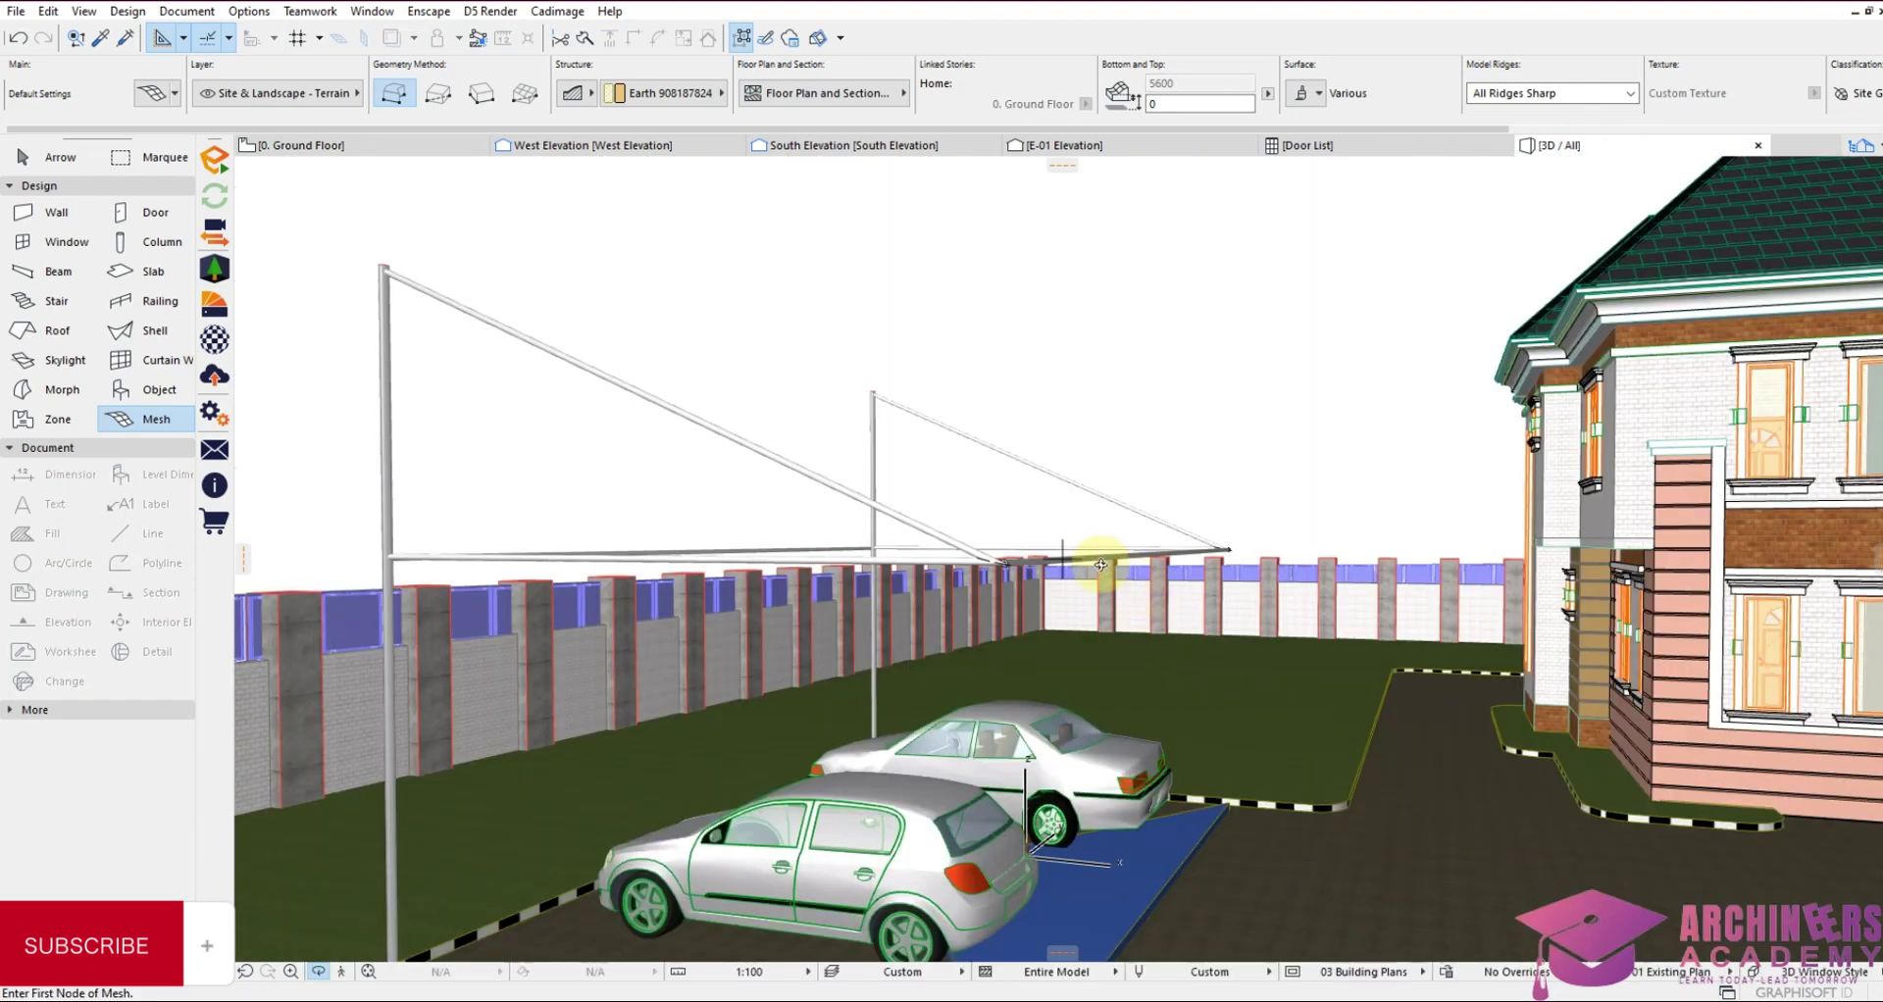
scroll(1085, 601, down, 3)
scroll(1059, 842, up, 1)
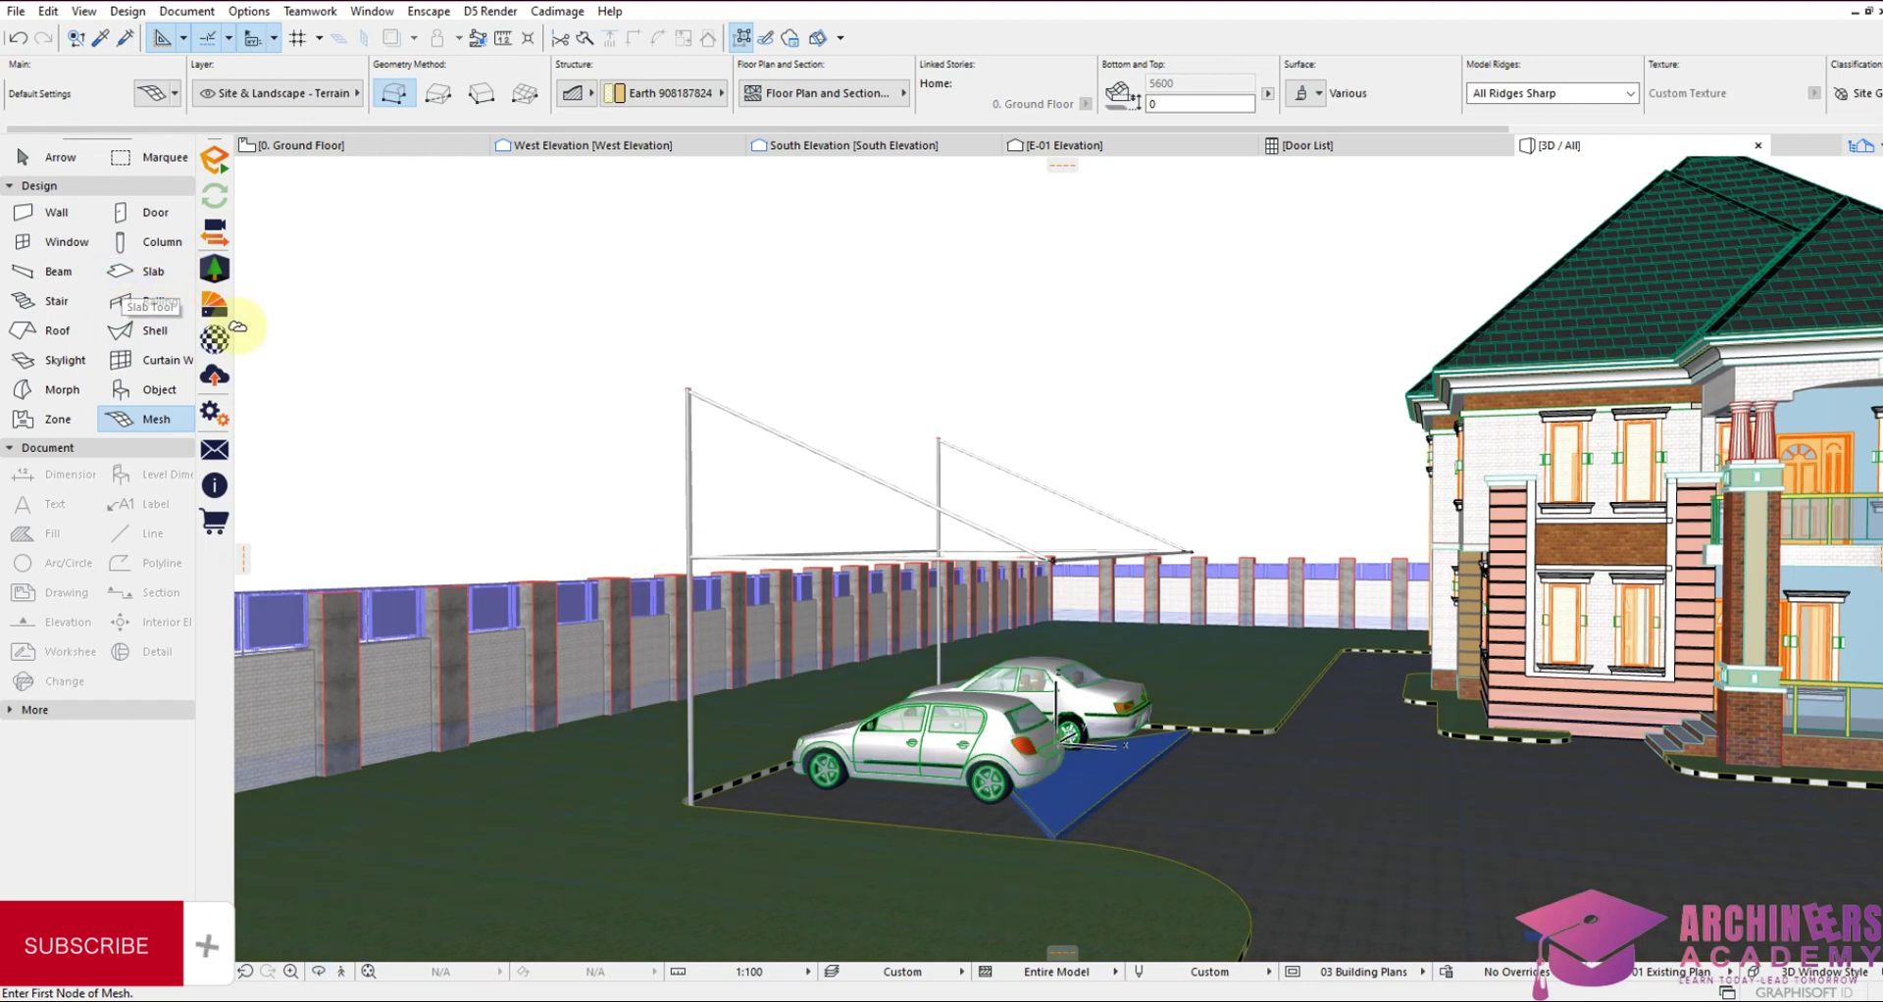
On the ground floor plan, set the triangular mesh's height to 50 and its offset to the home story to 5600
click(323, 146)
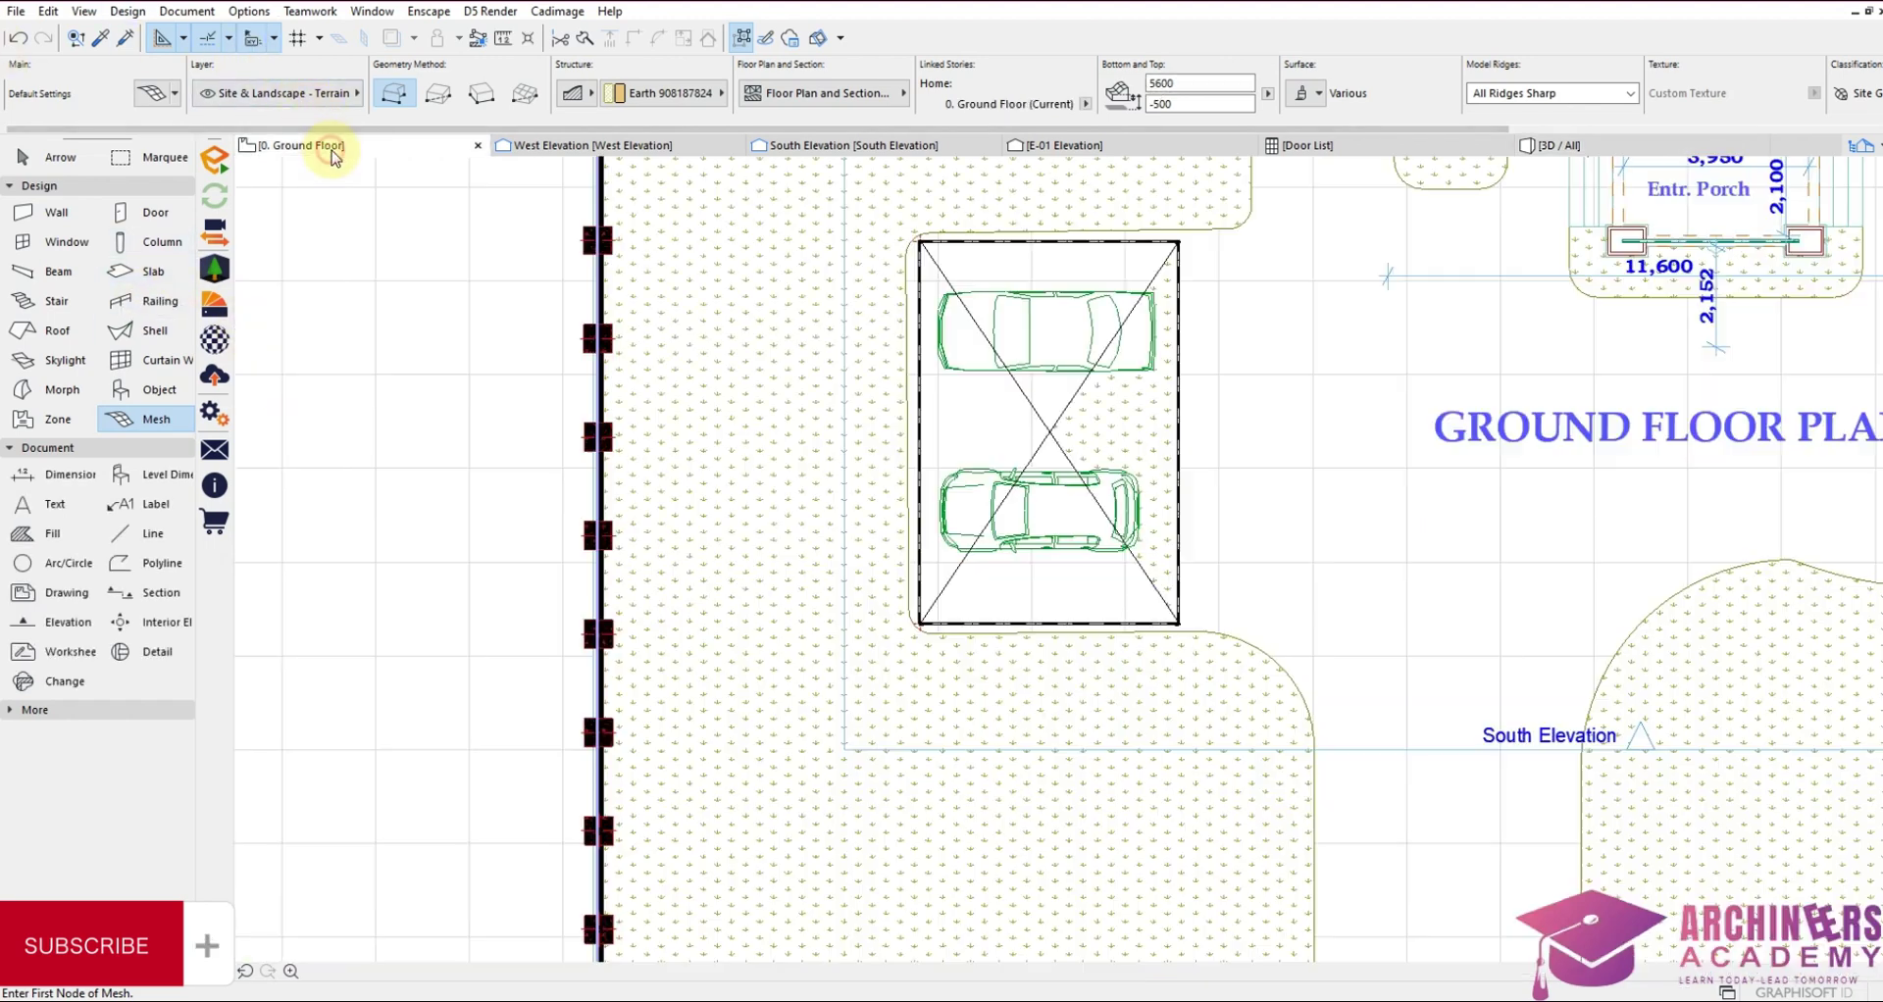
click(1078, 412)
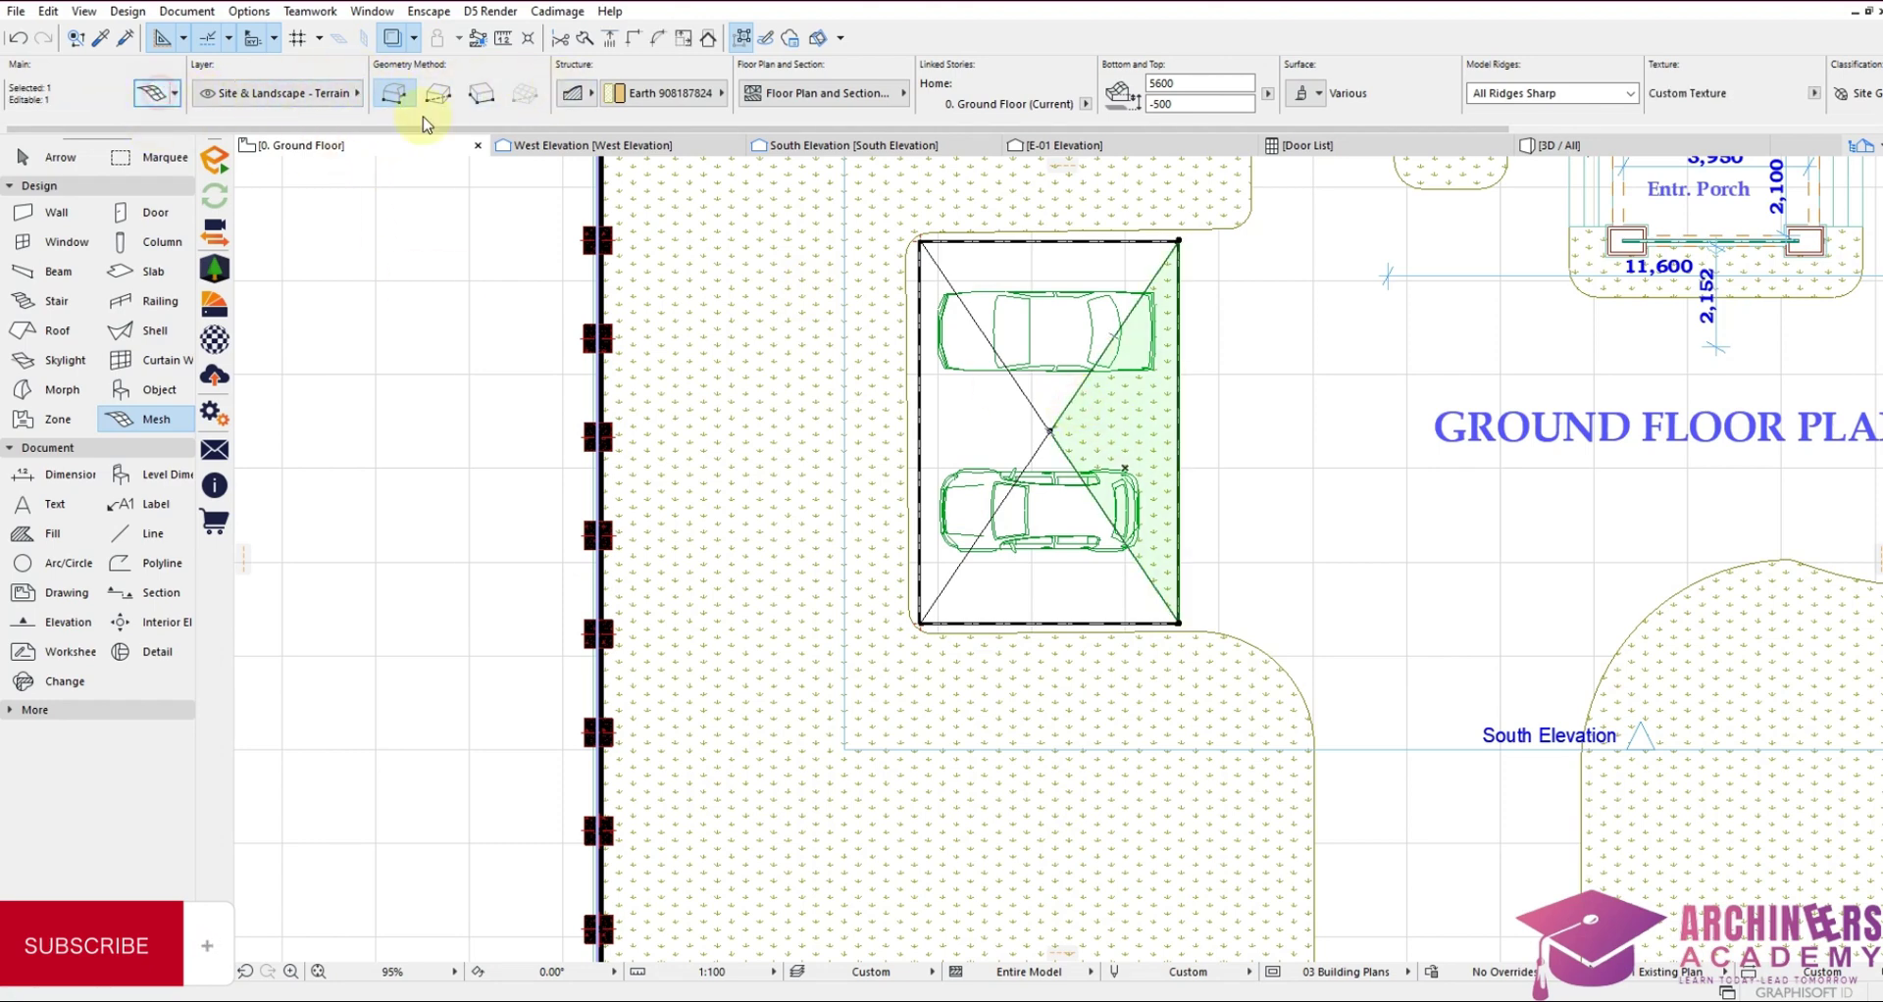
key(ctrl+t)
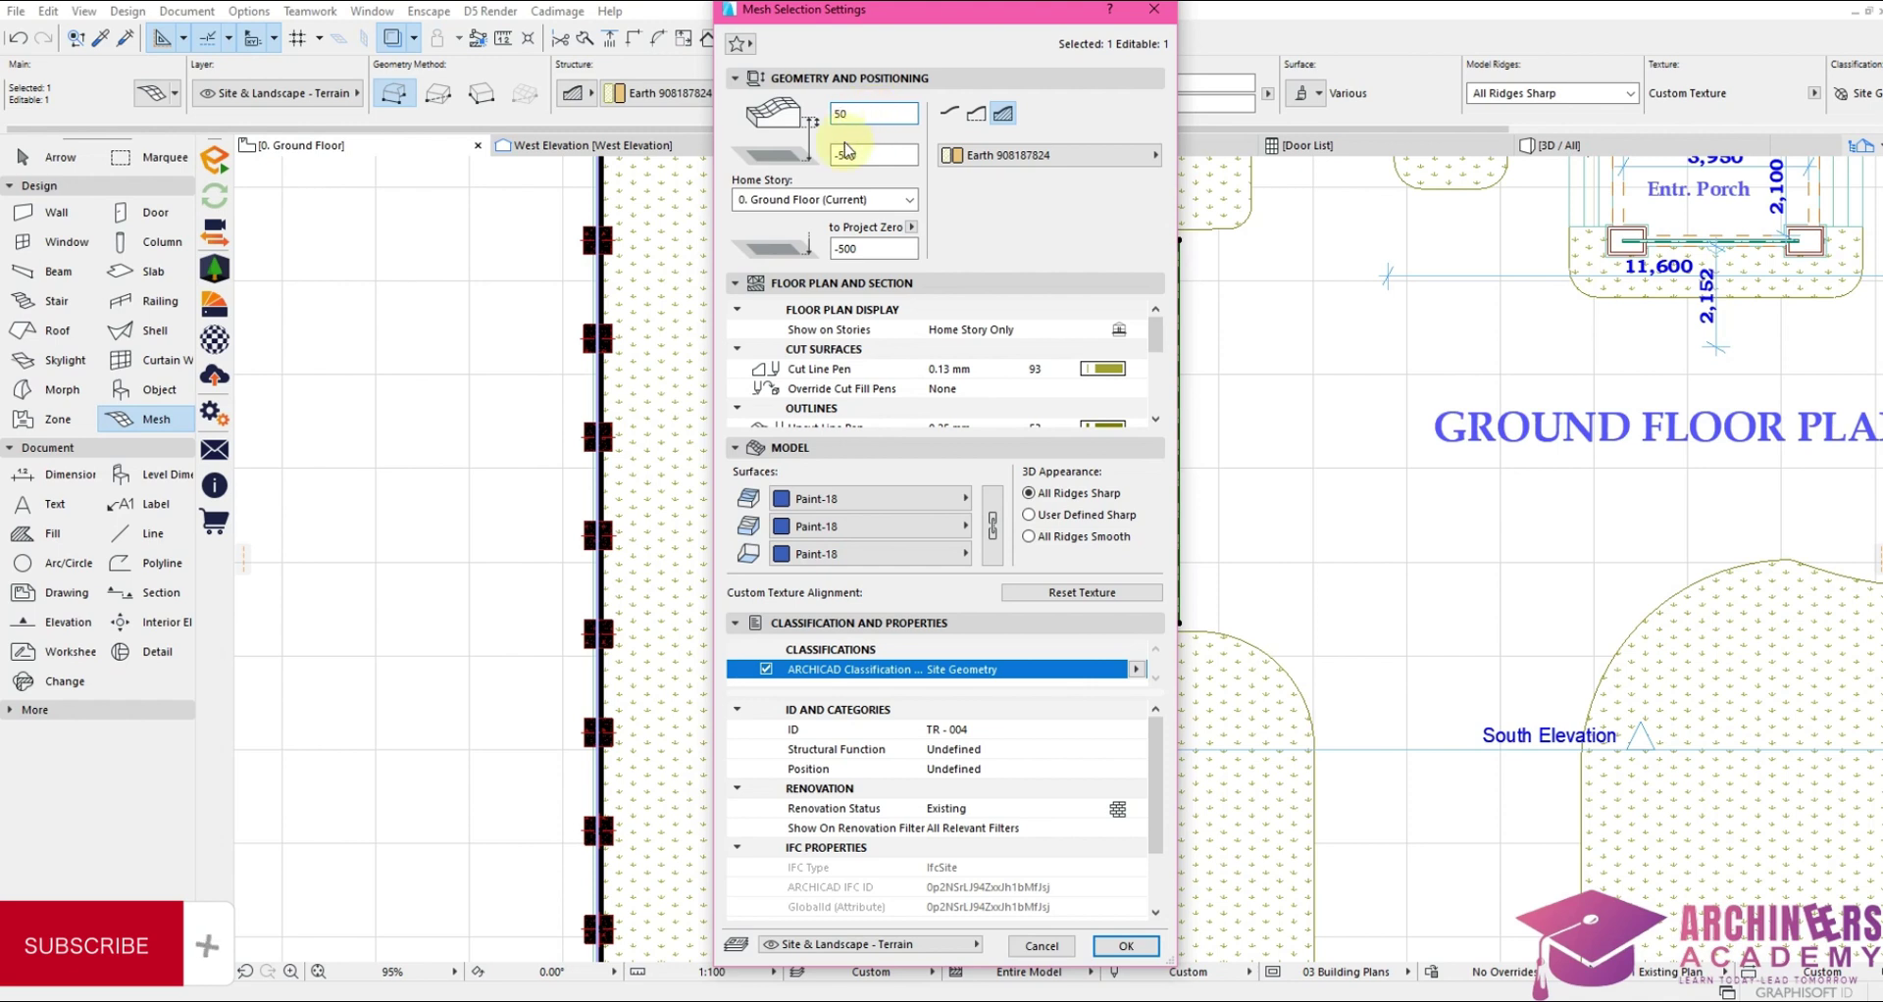
click(861, 156)
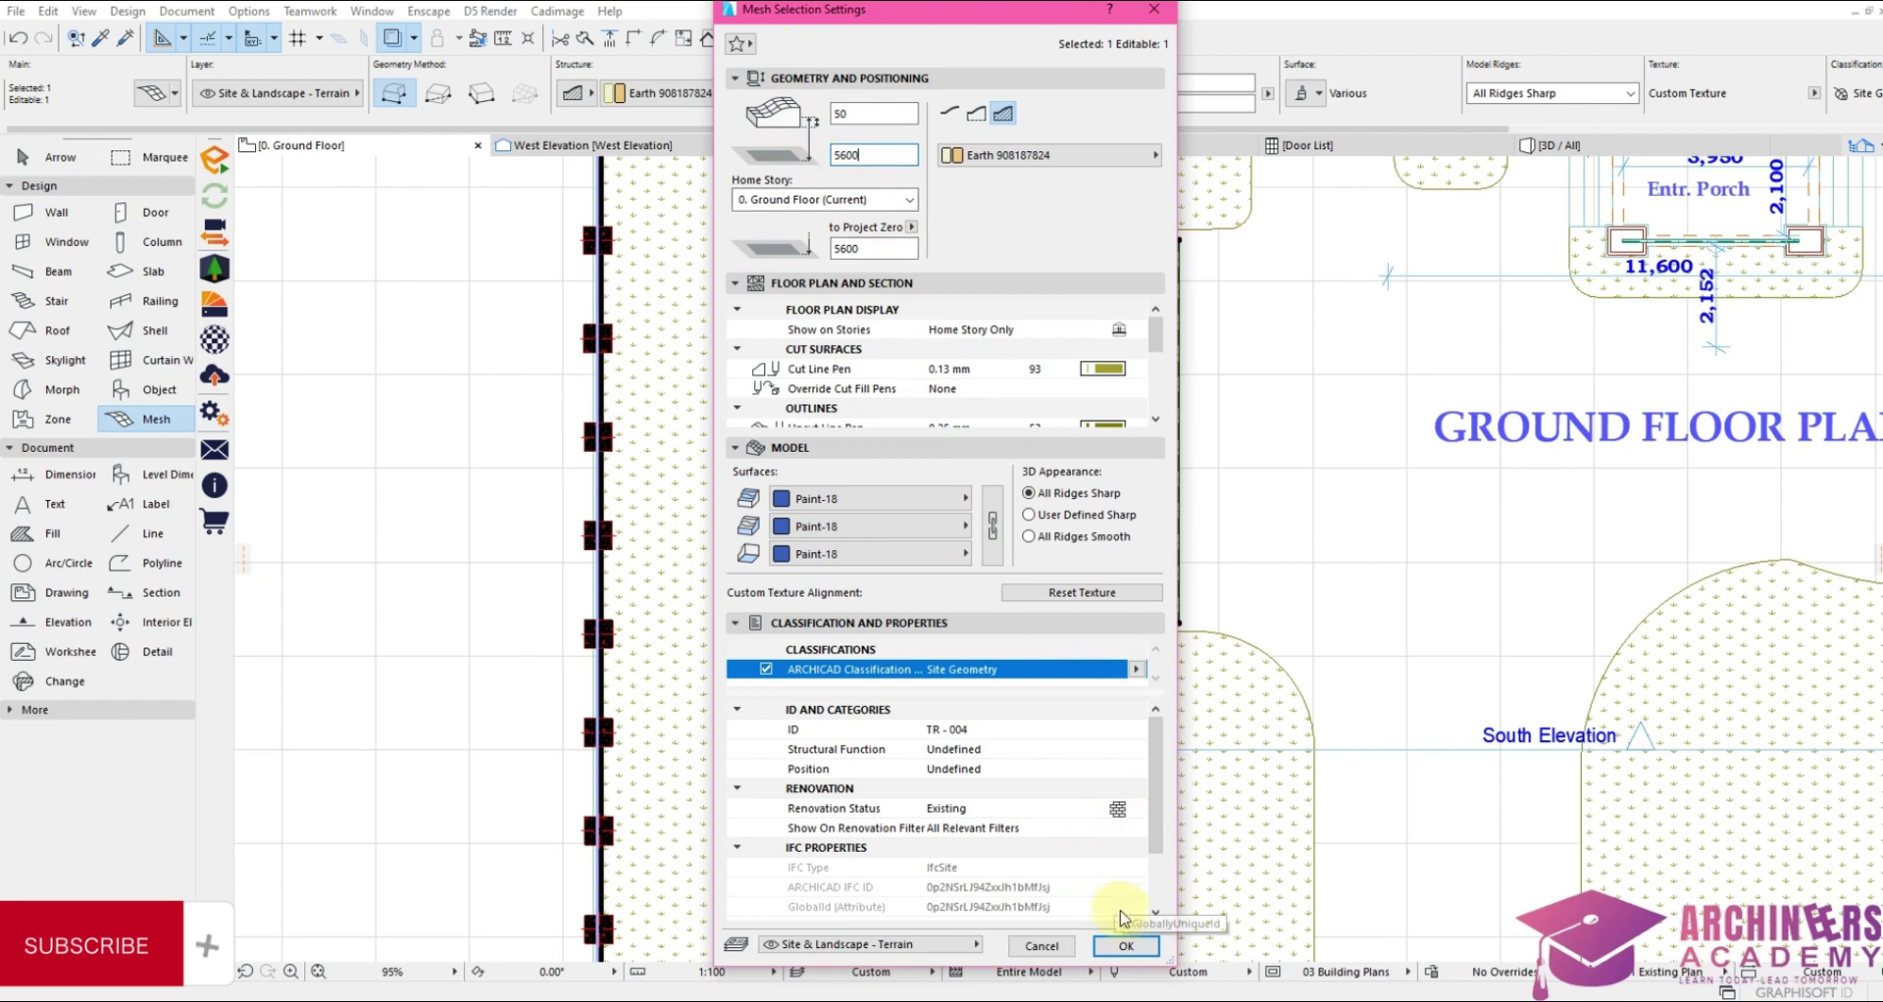
click(1126, 945)
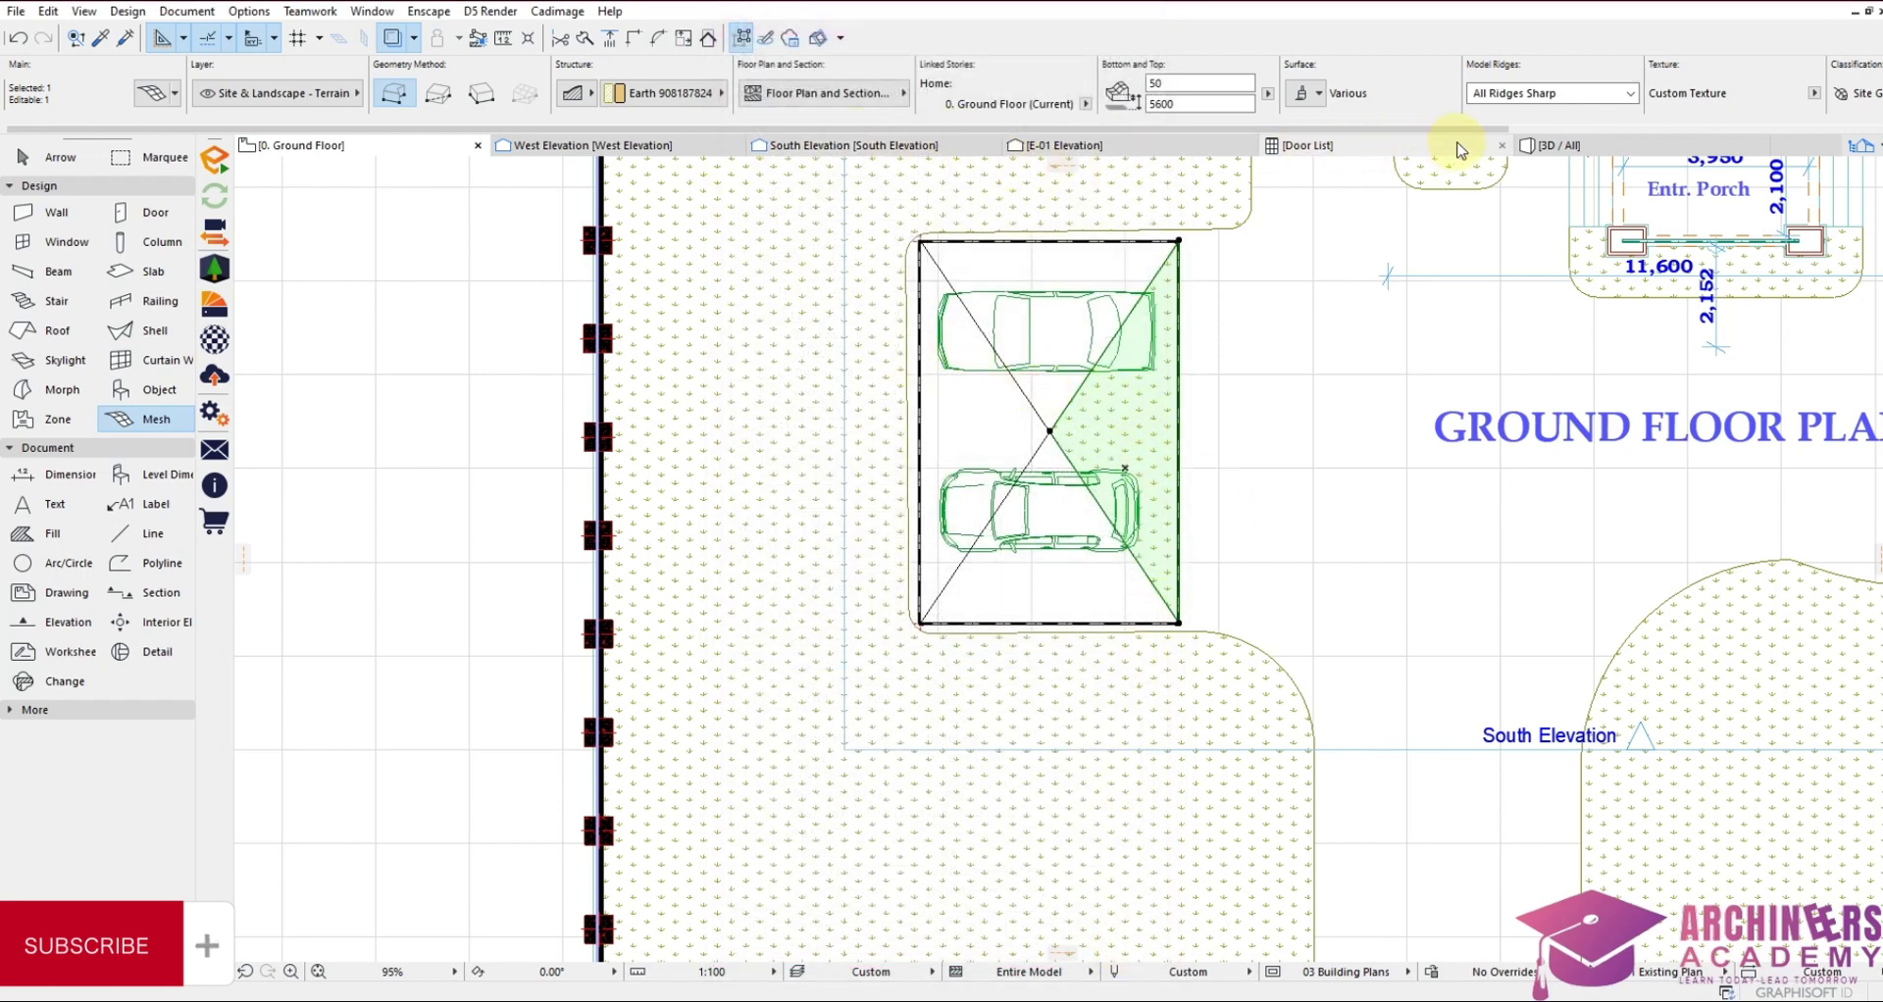
In 3D, move the triangular mesh vertically down to an elevation of about 3029, onto the canopy's front cross member
click(1568, 147)
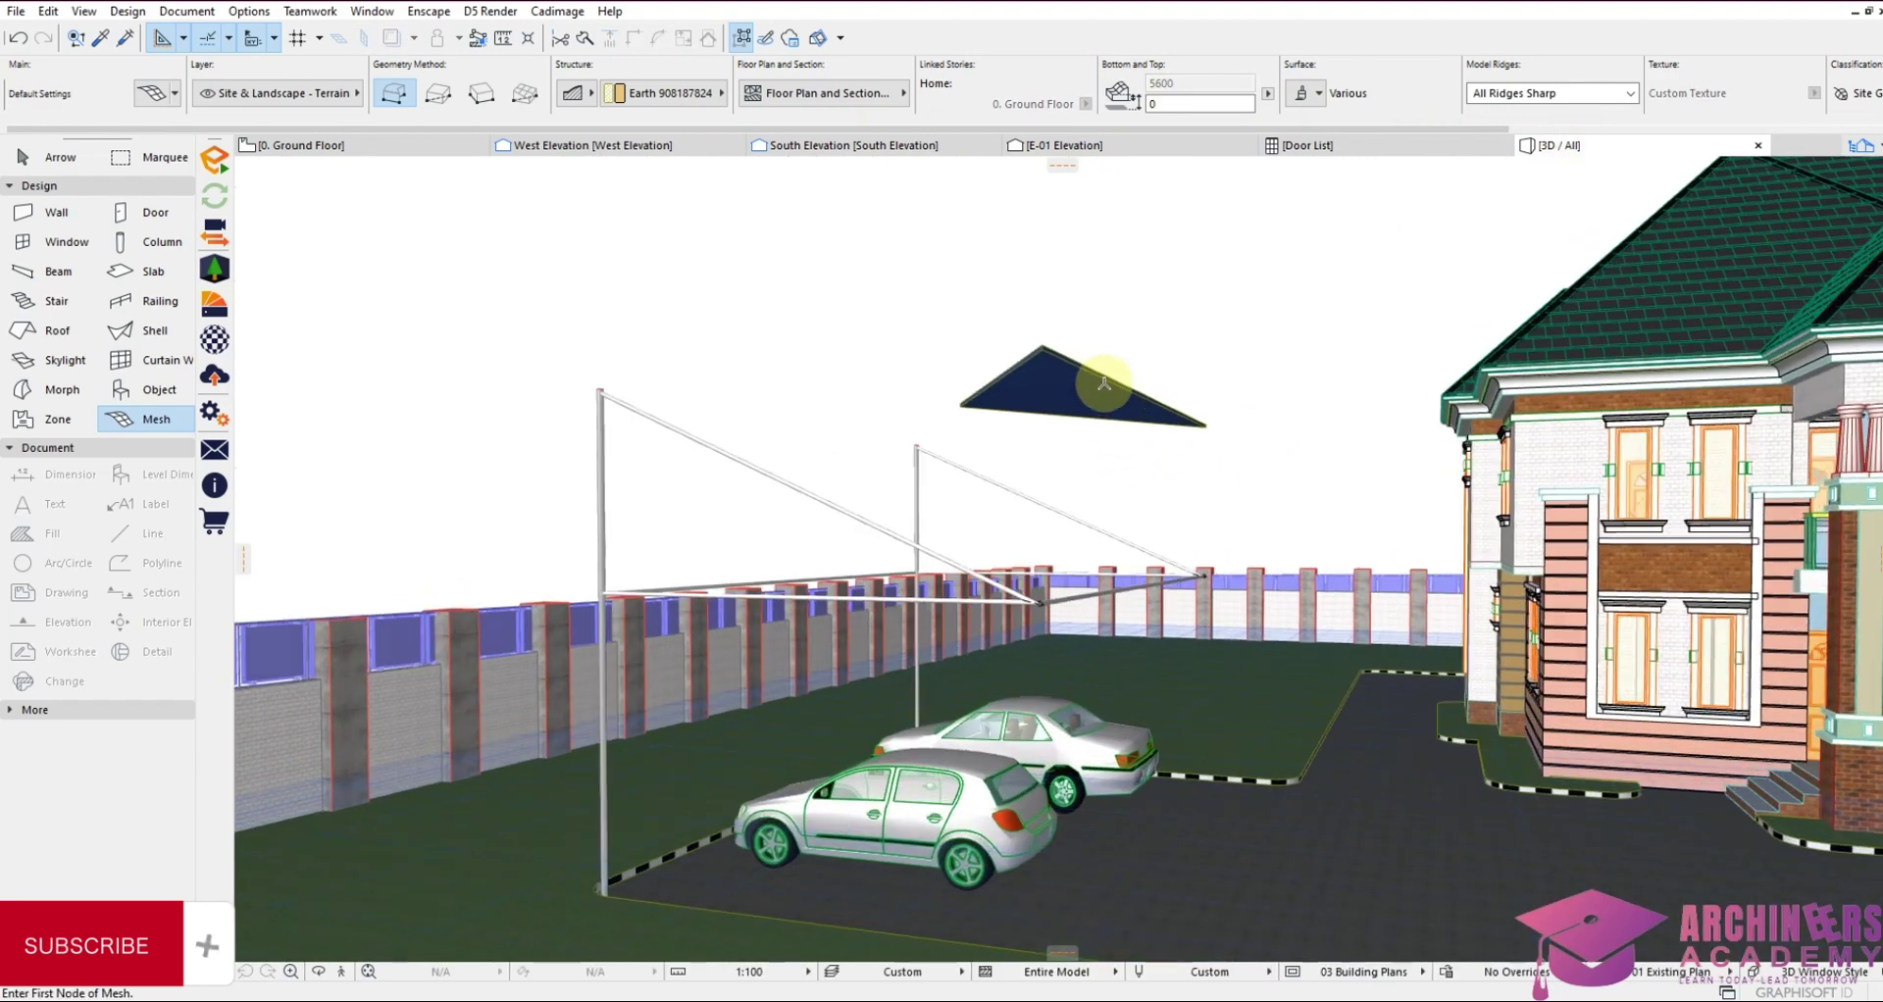
key(Escape)
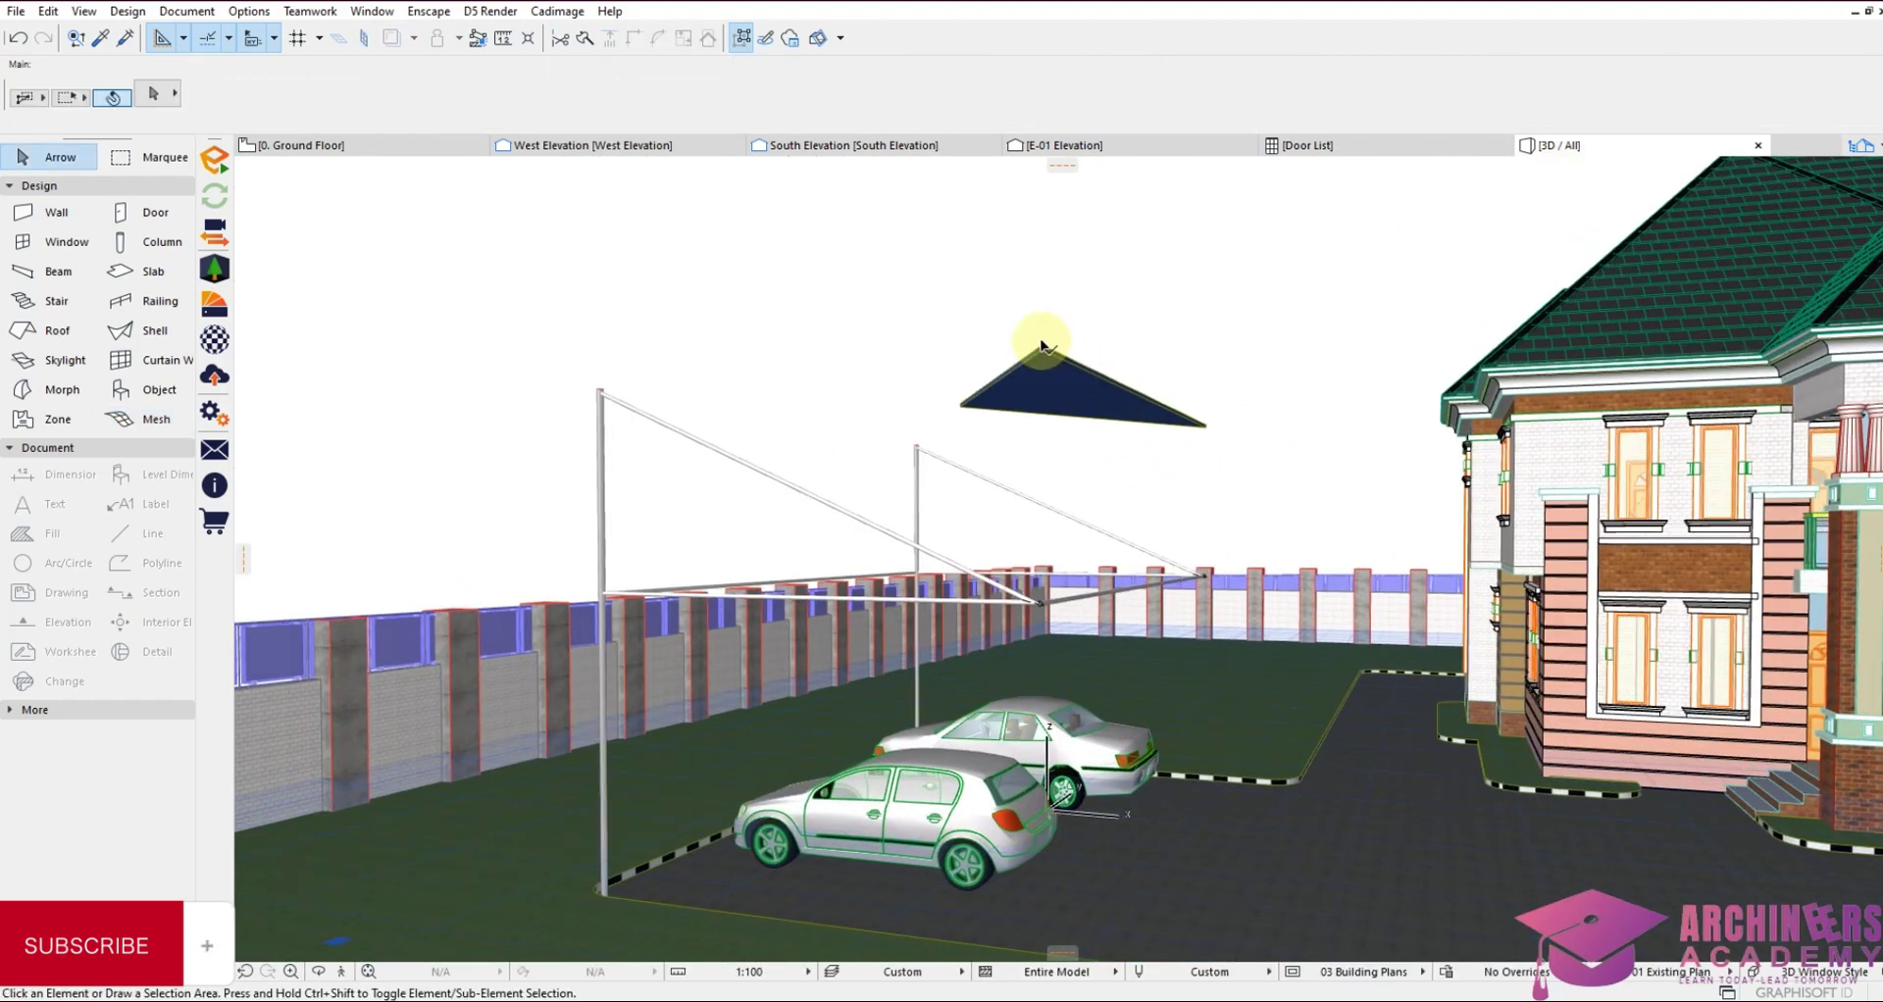
click(1054, 367)
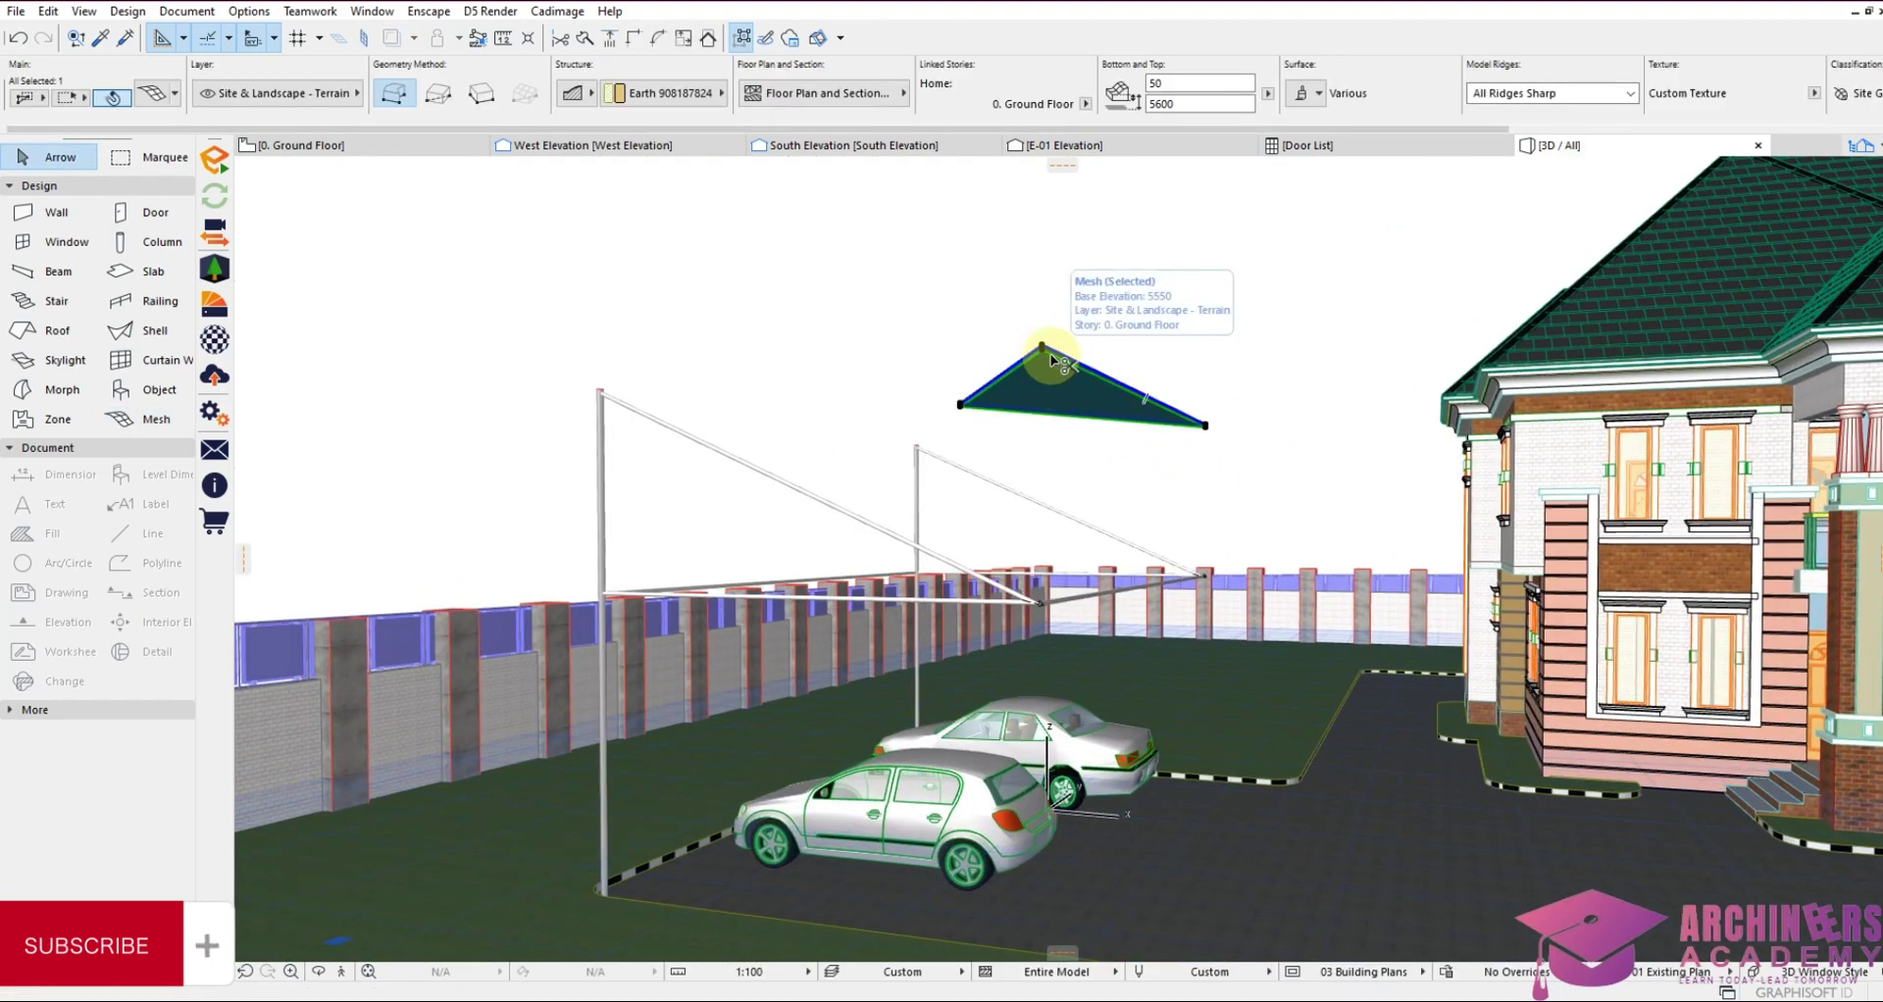
click(1042, 348)
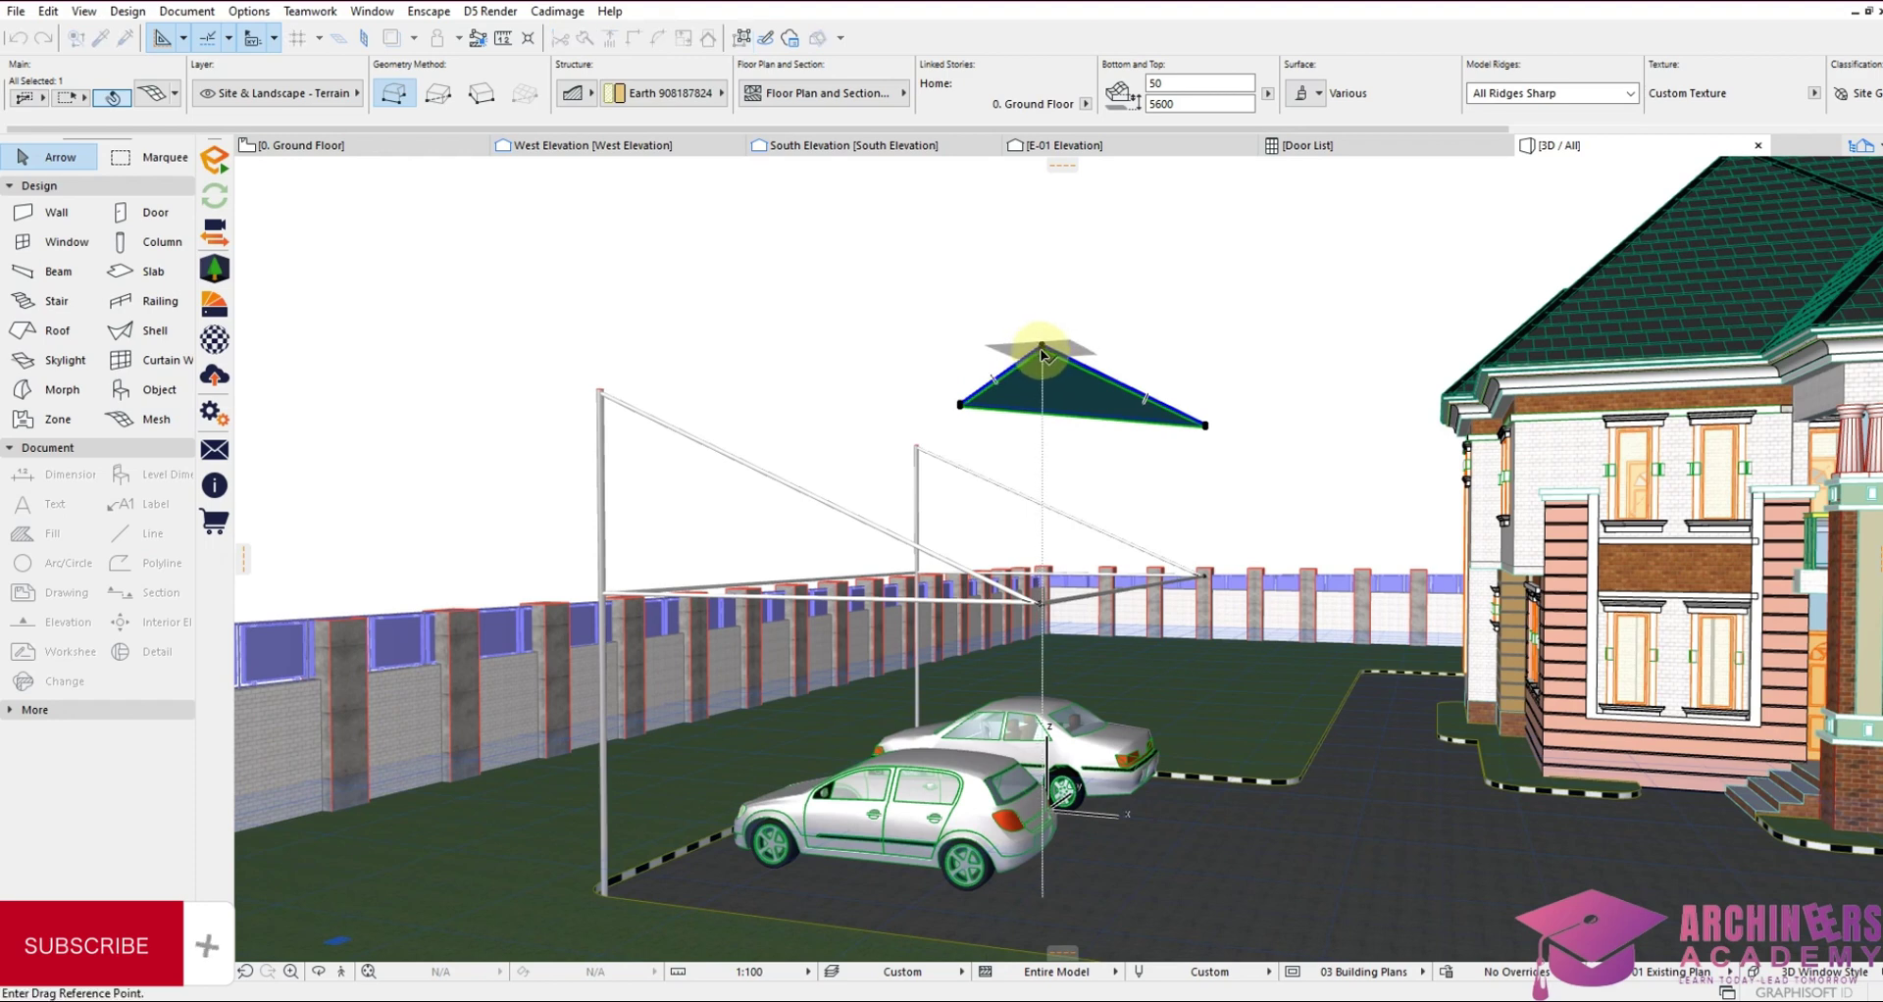
click(1042, 351)
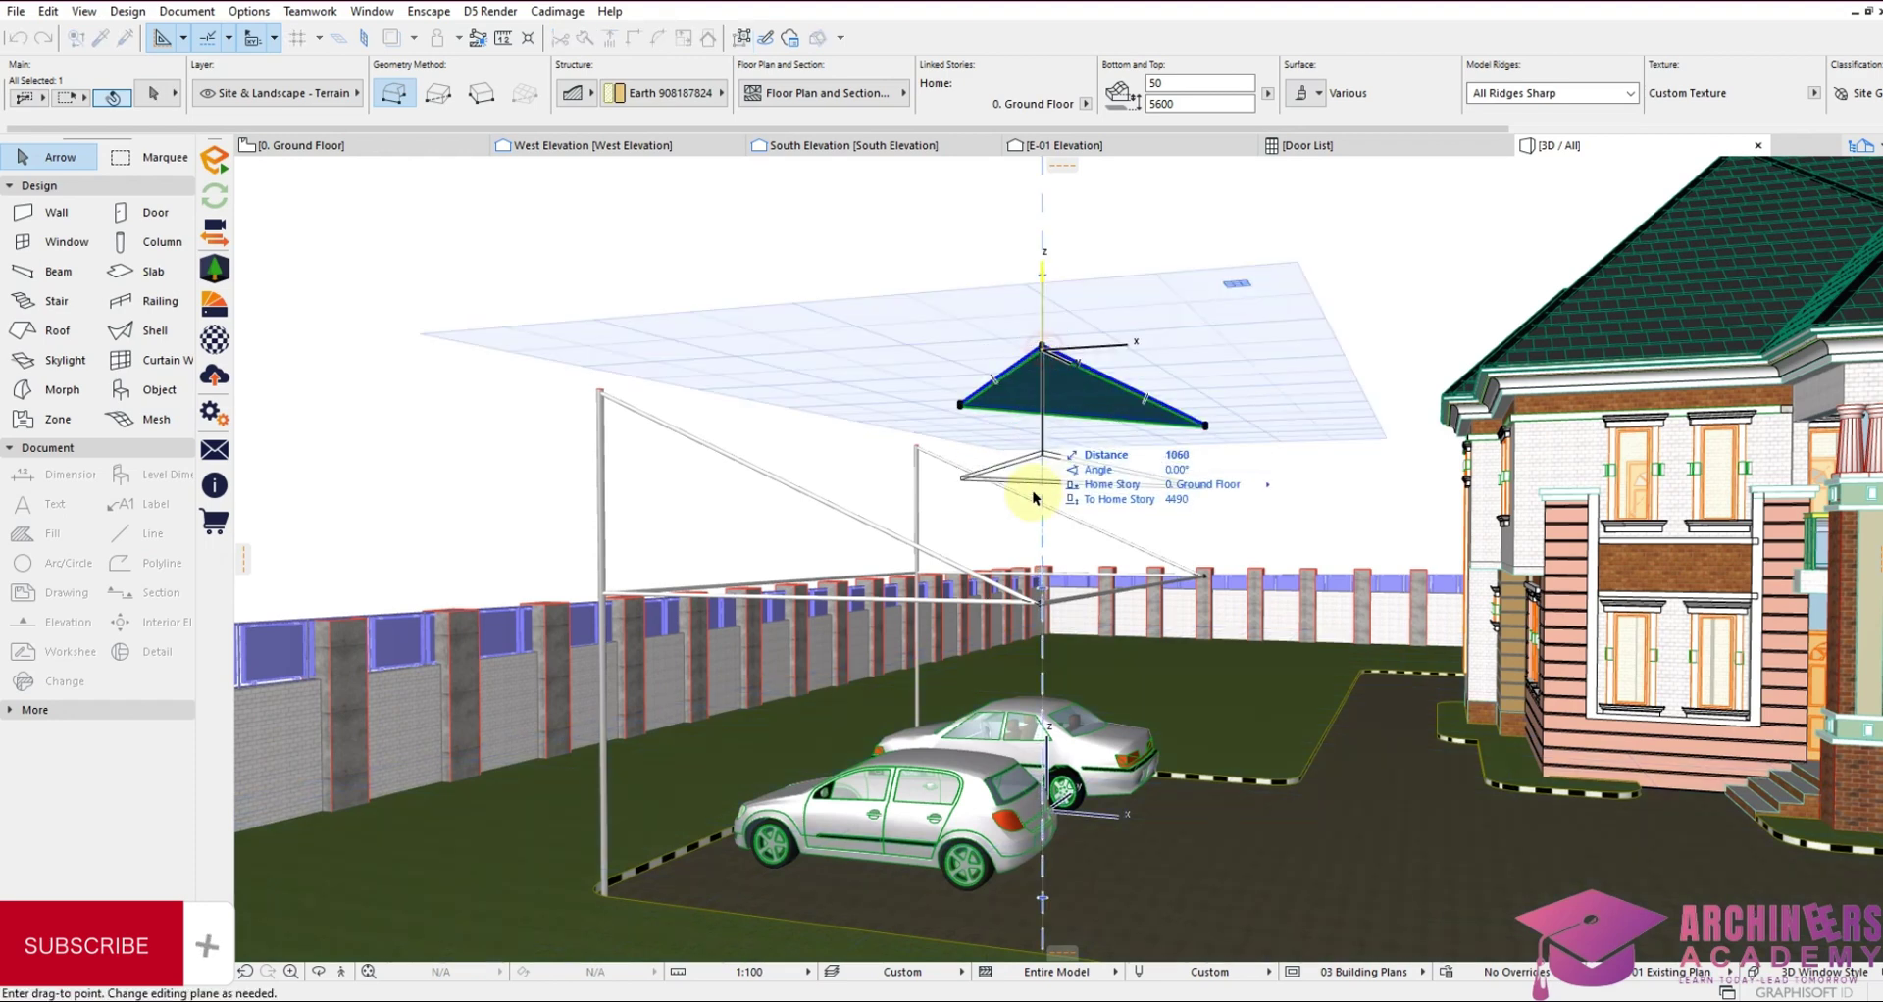
click(1042, 593)
Lower the triangular mesh by about another 10 mm, to an elevation of 3019, at the truss end joint
scroll(1045, 603, up, 3)
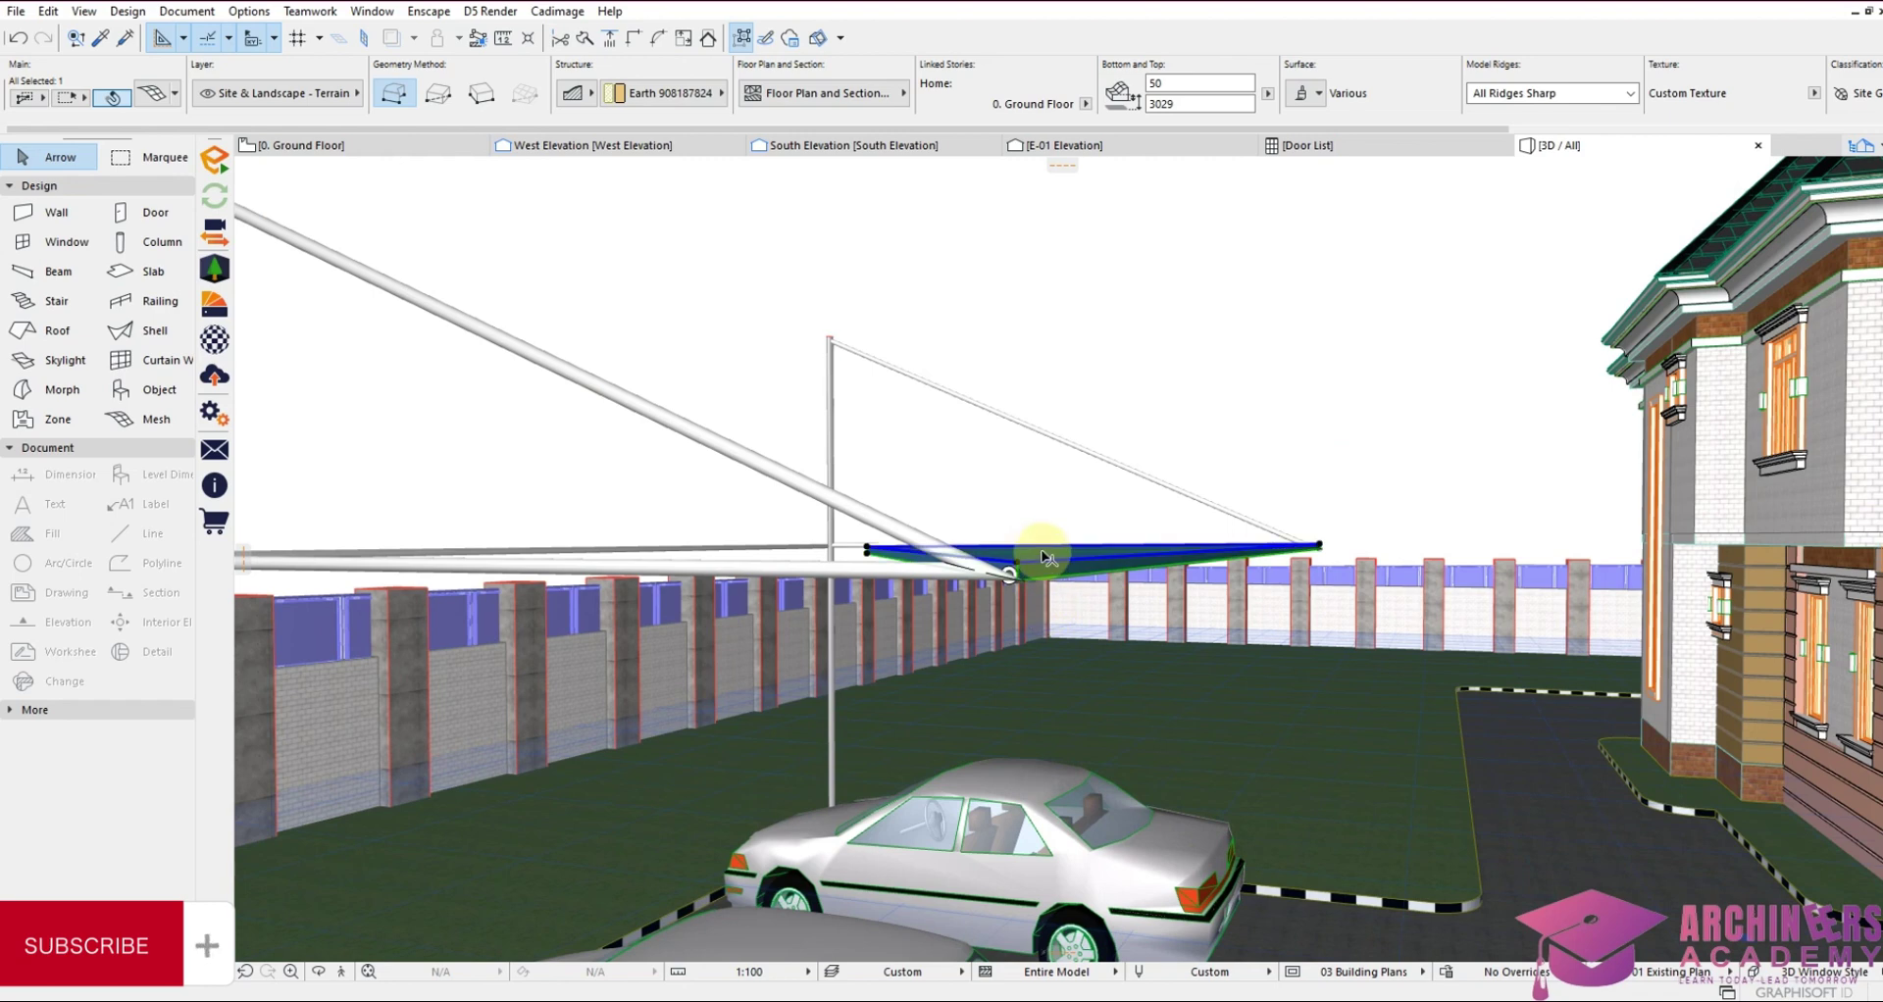
scroll(1020, 569, up, 2)
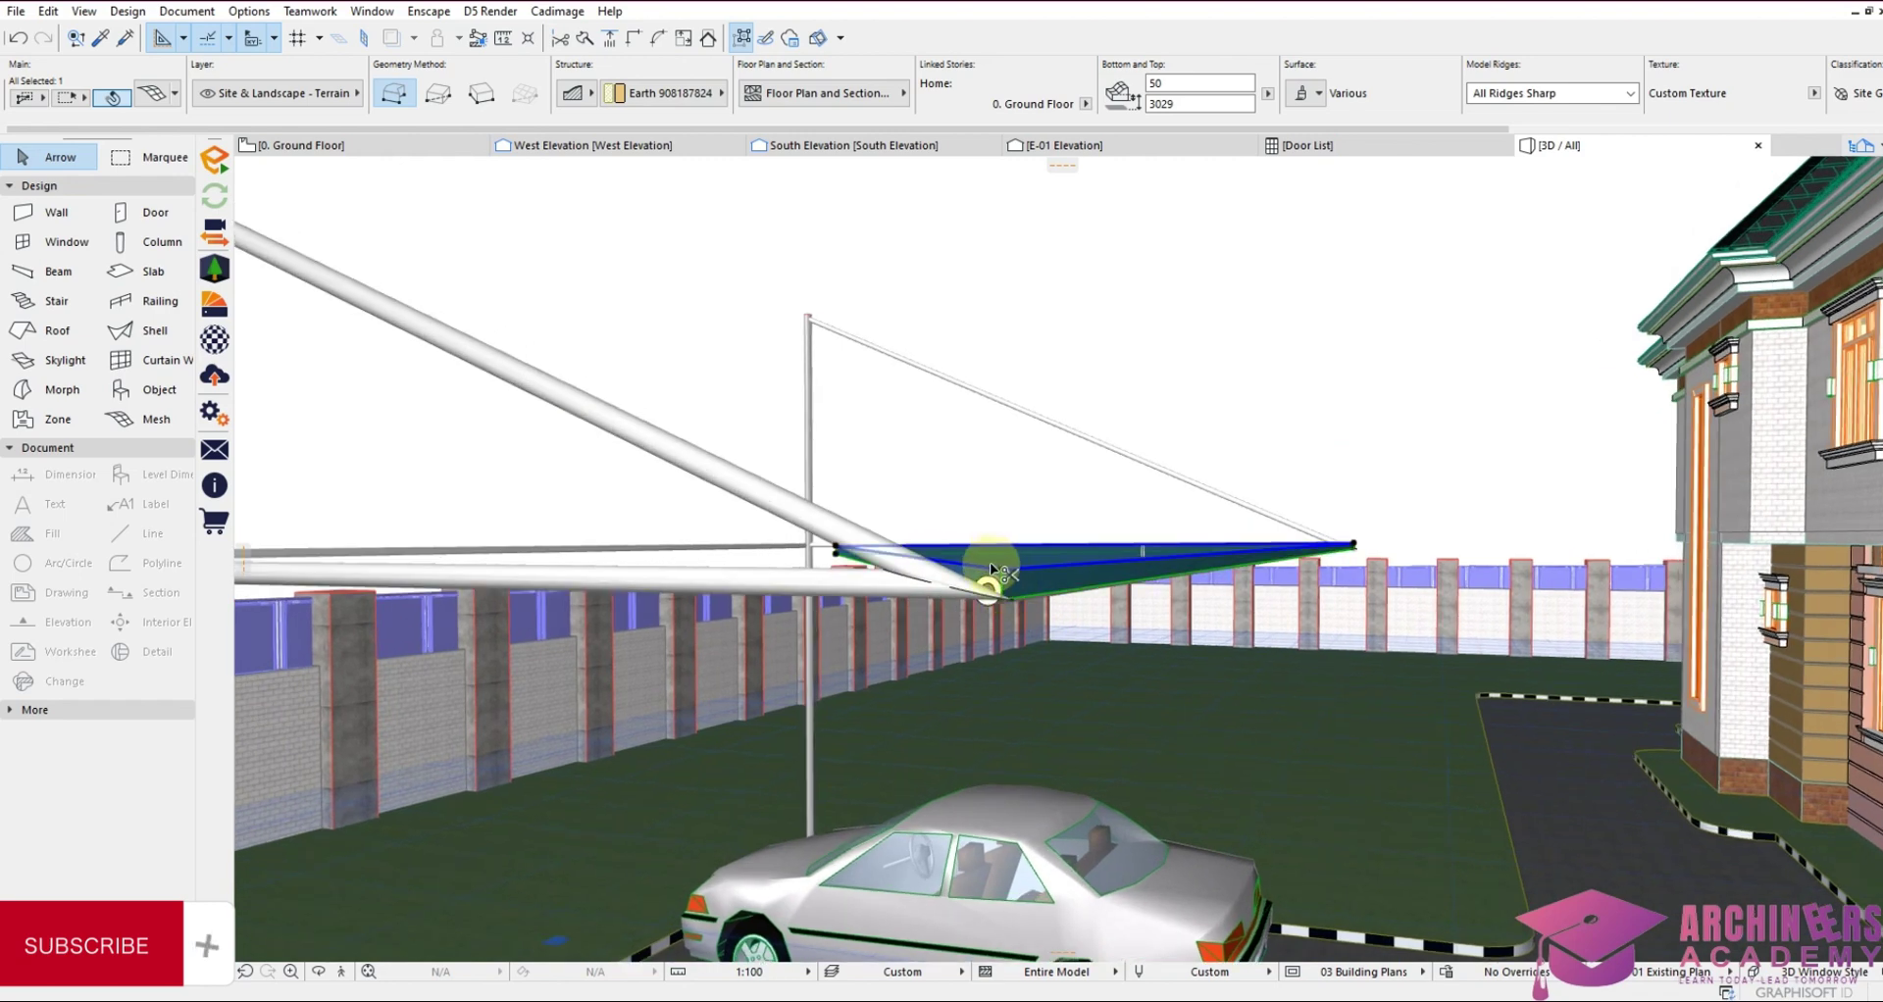
click(993, 579)
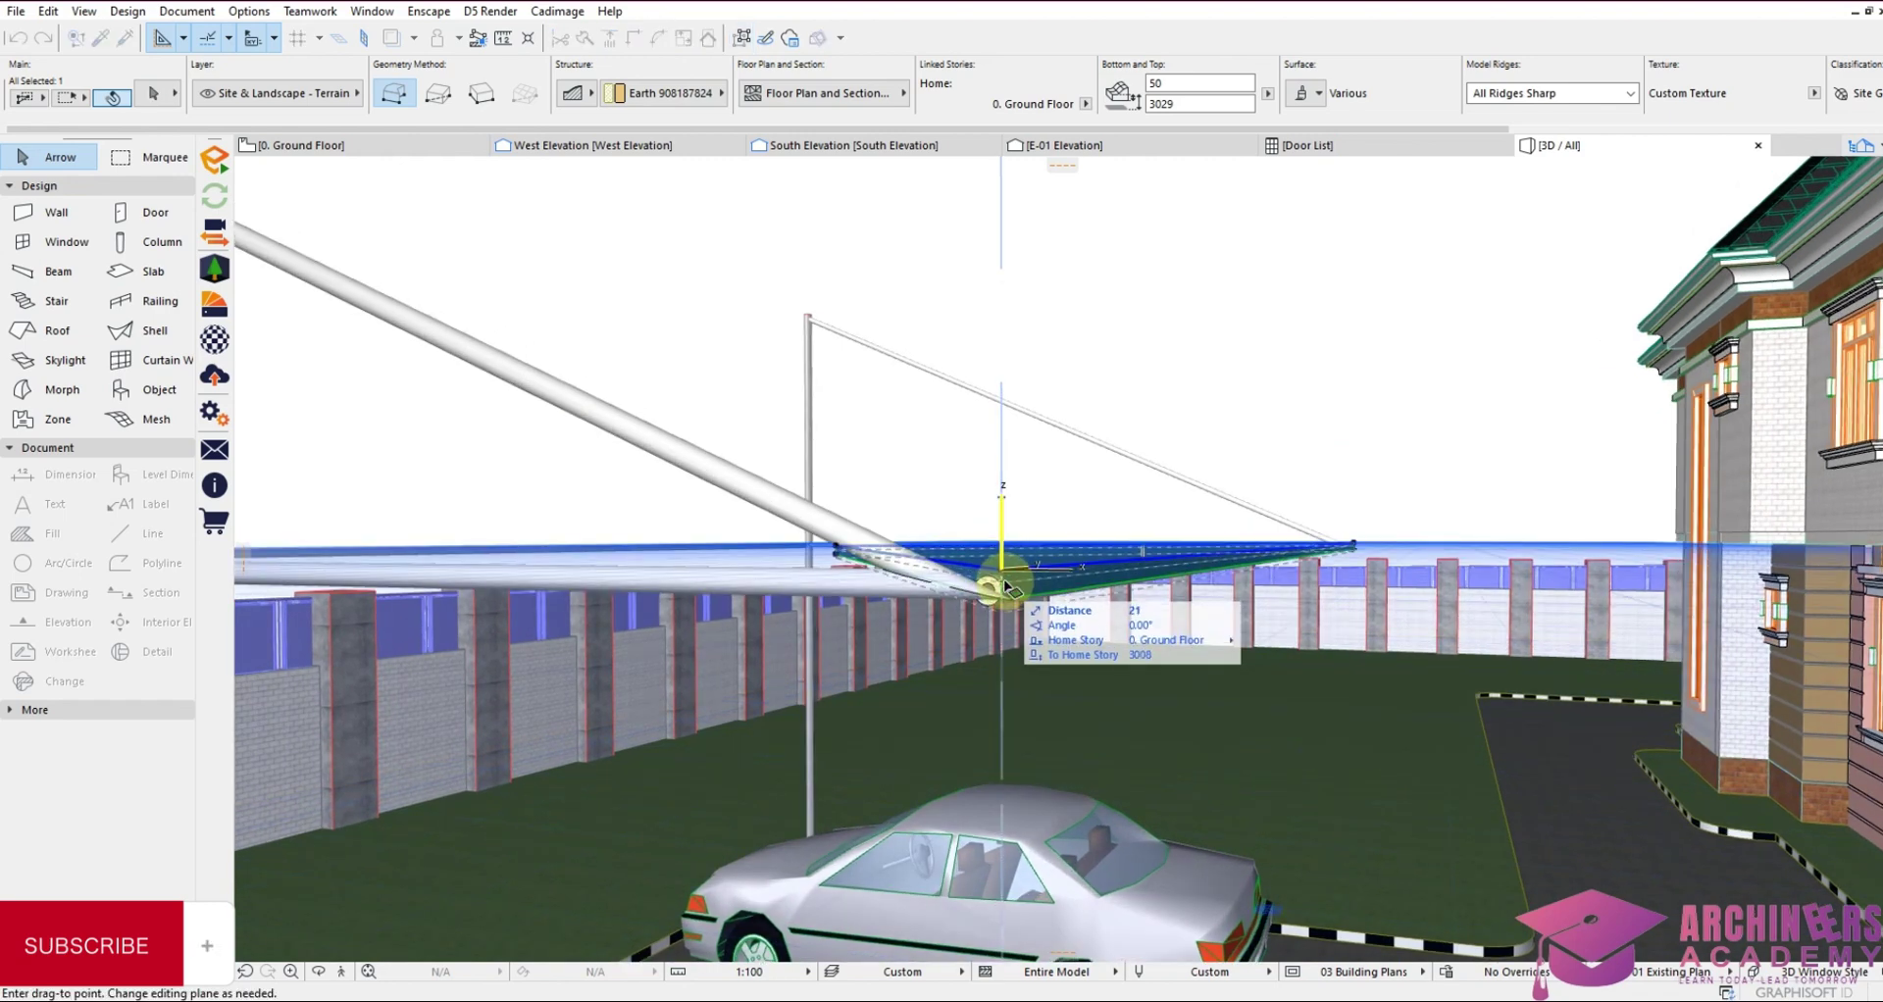
click(1005, 584)
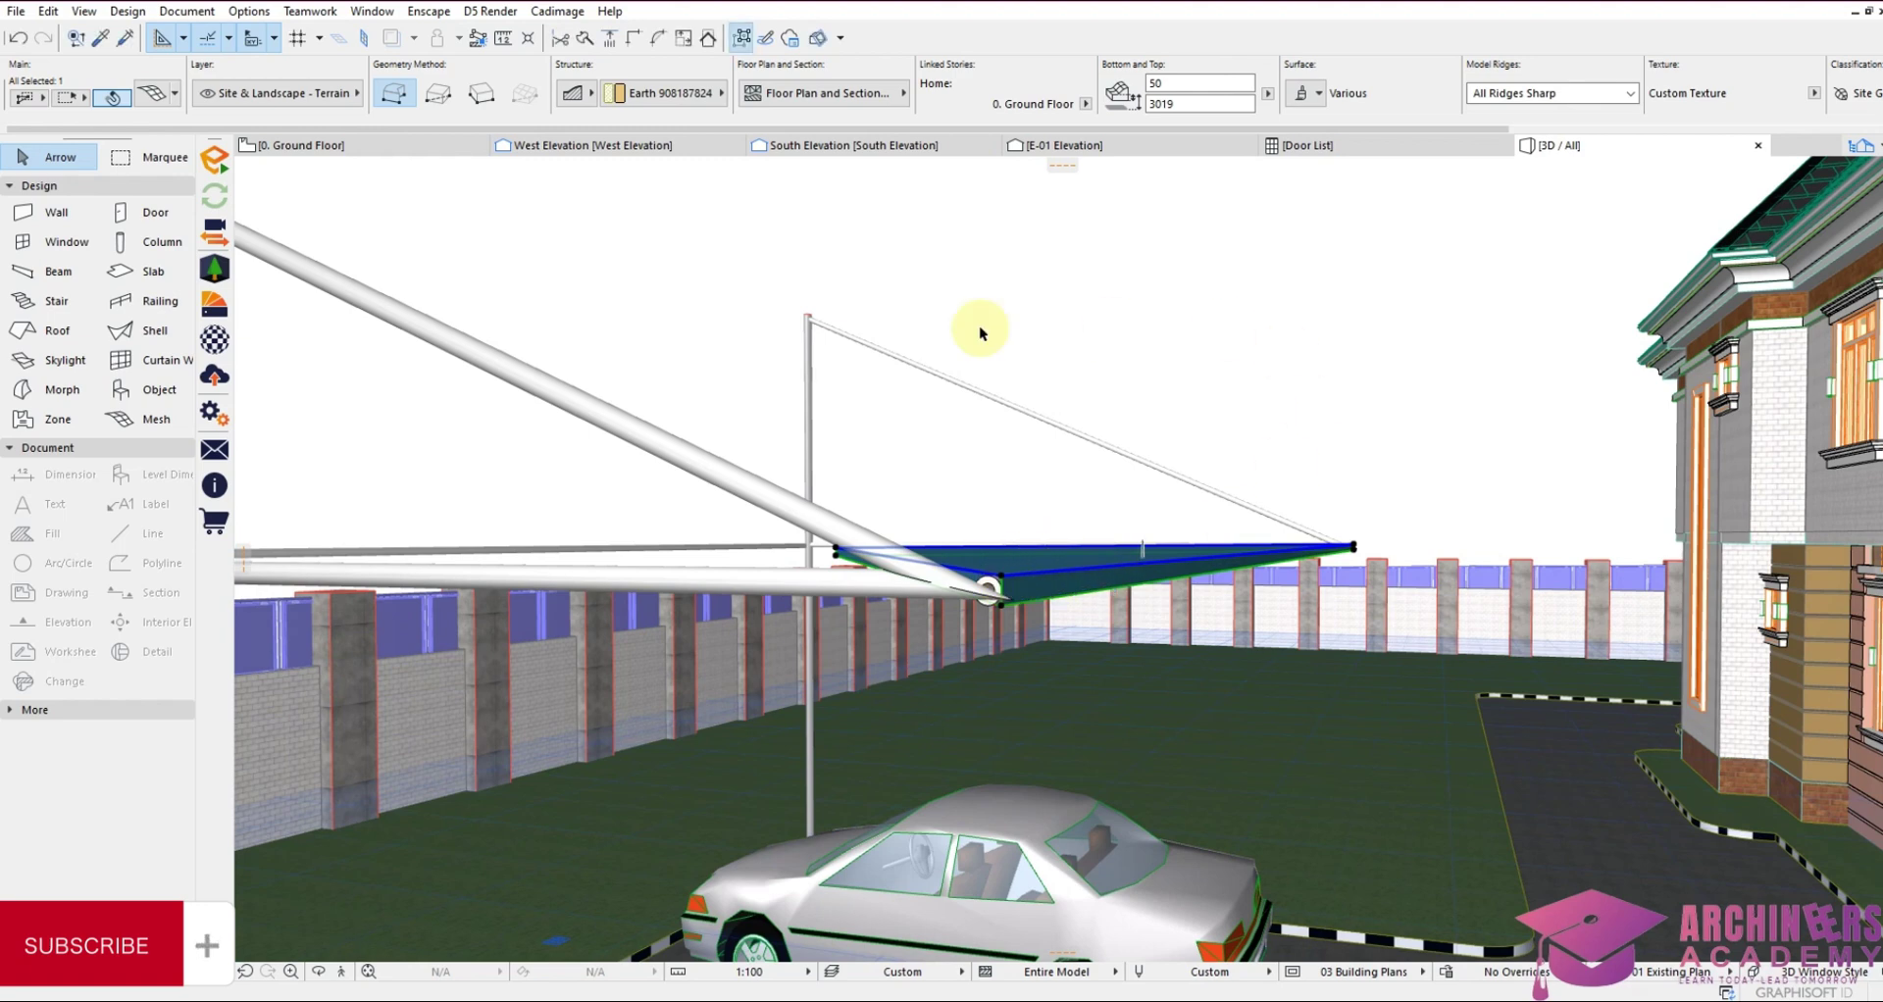
Return to the ground floor plan and clear the element selection
click(356, 159)
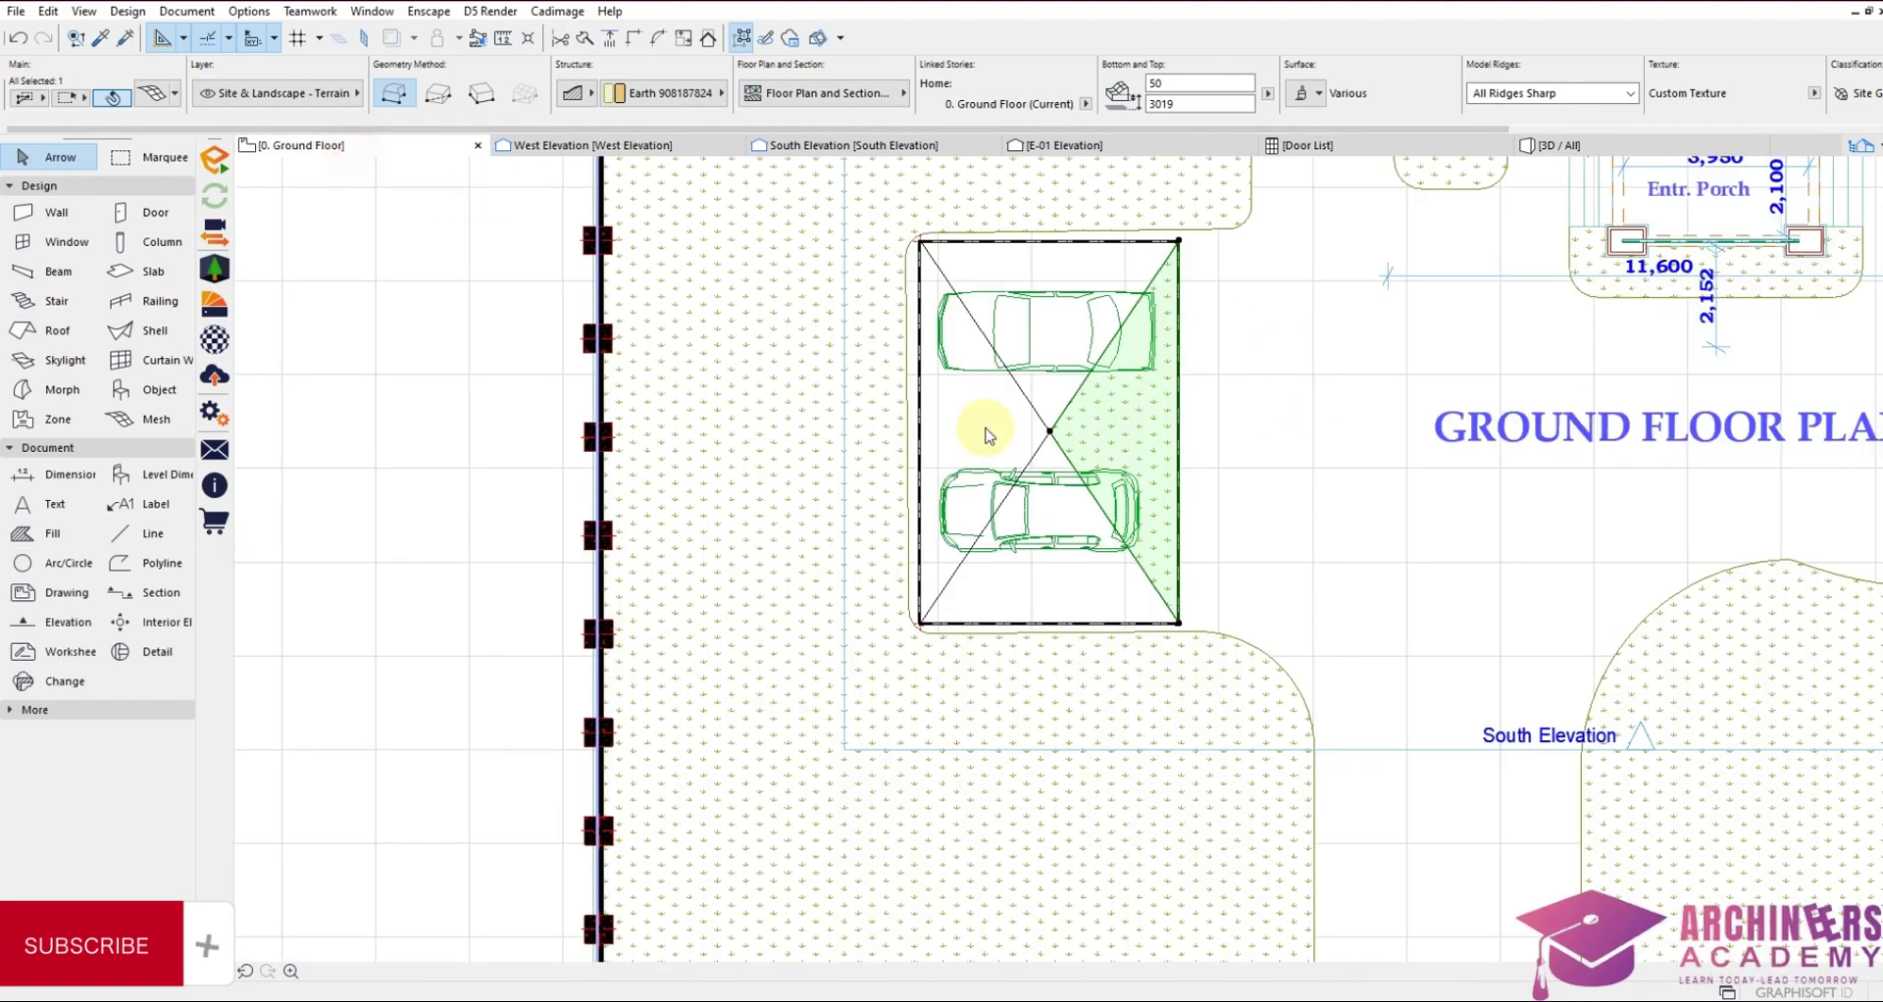
click(981, 429)
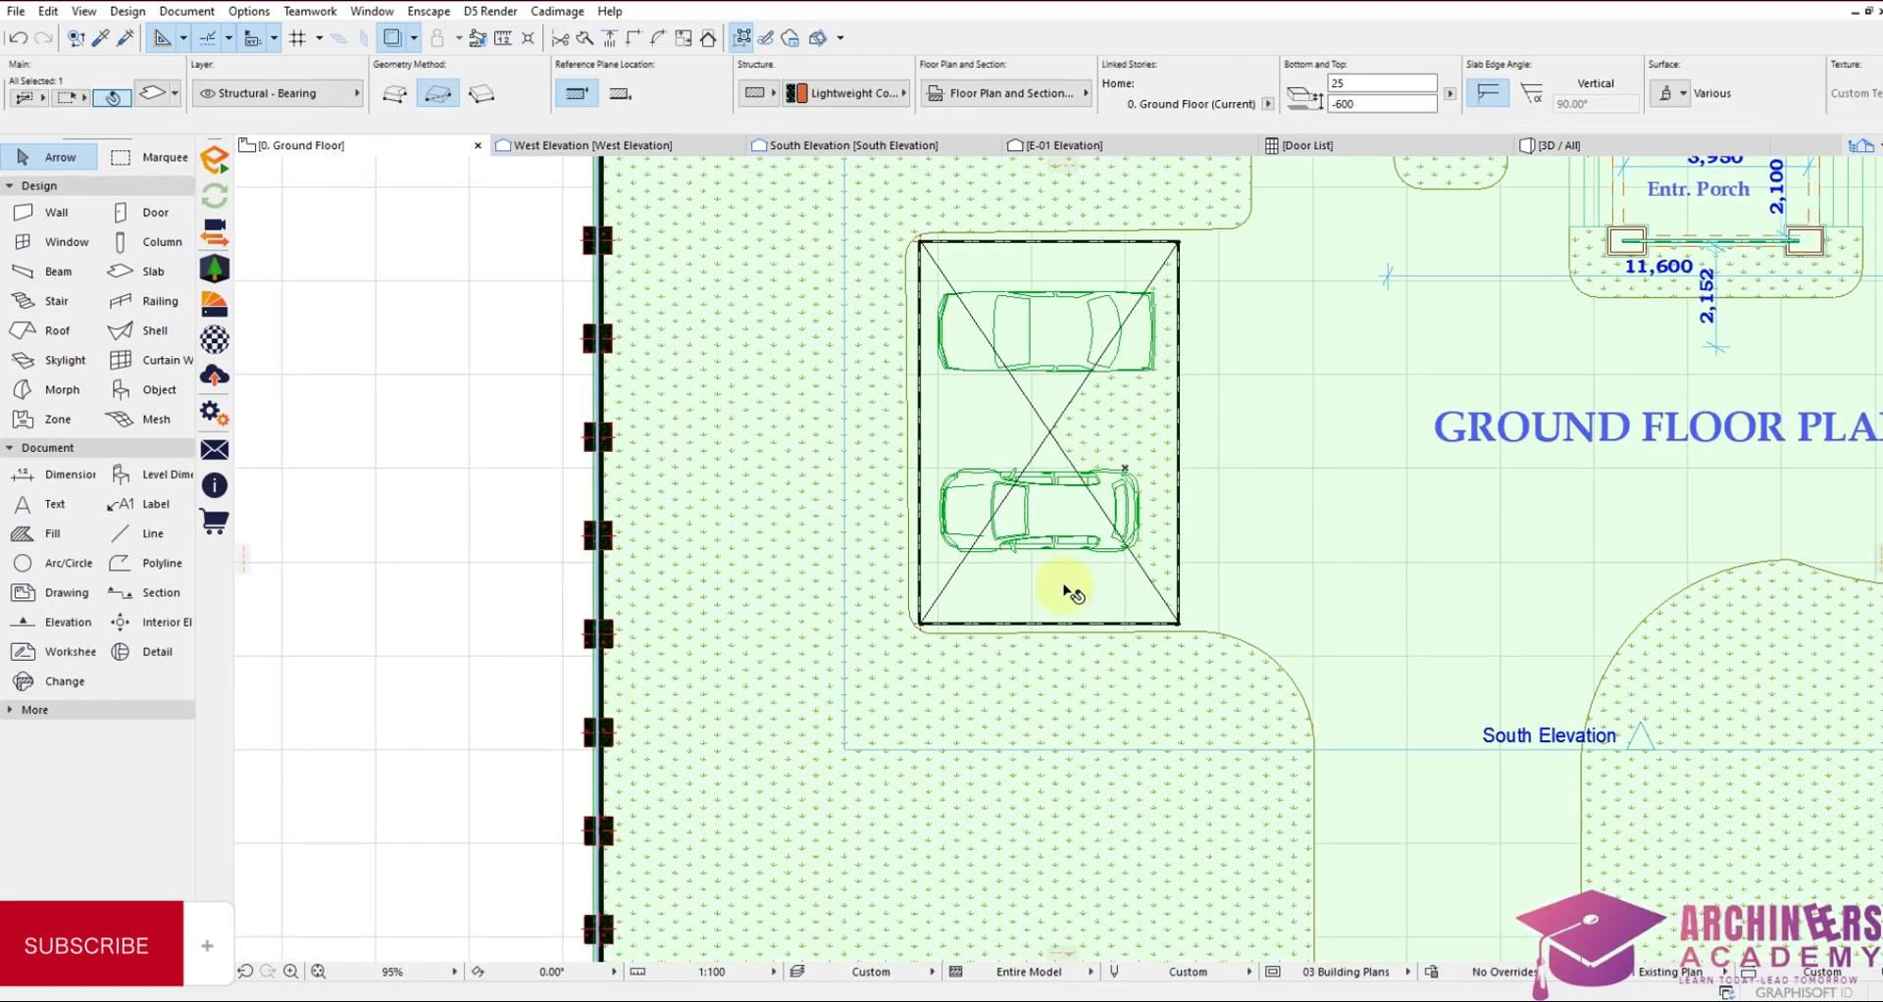
key(Escape)
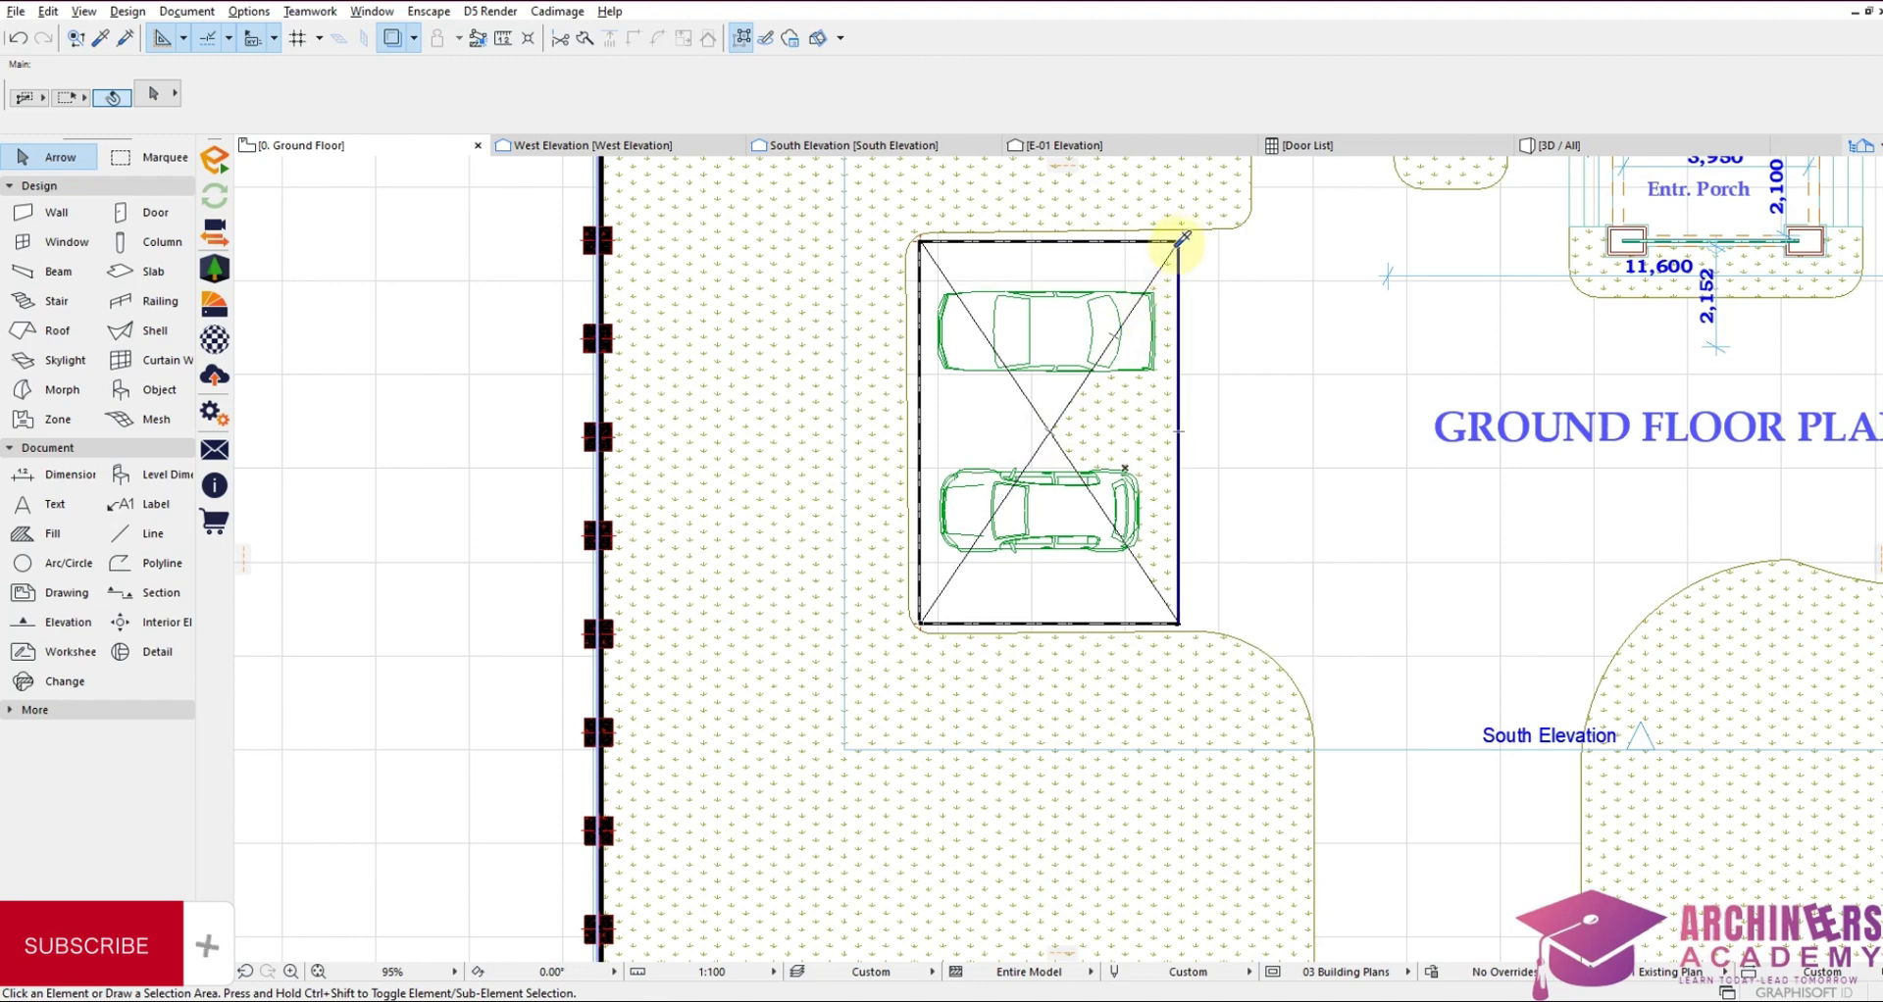
Draw a triangular mesh over the canopy's north bay, from the diagonals' crossing point to the two north corners
click(140, 419)
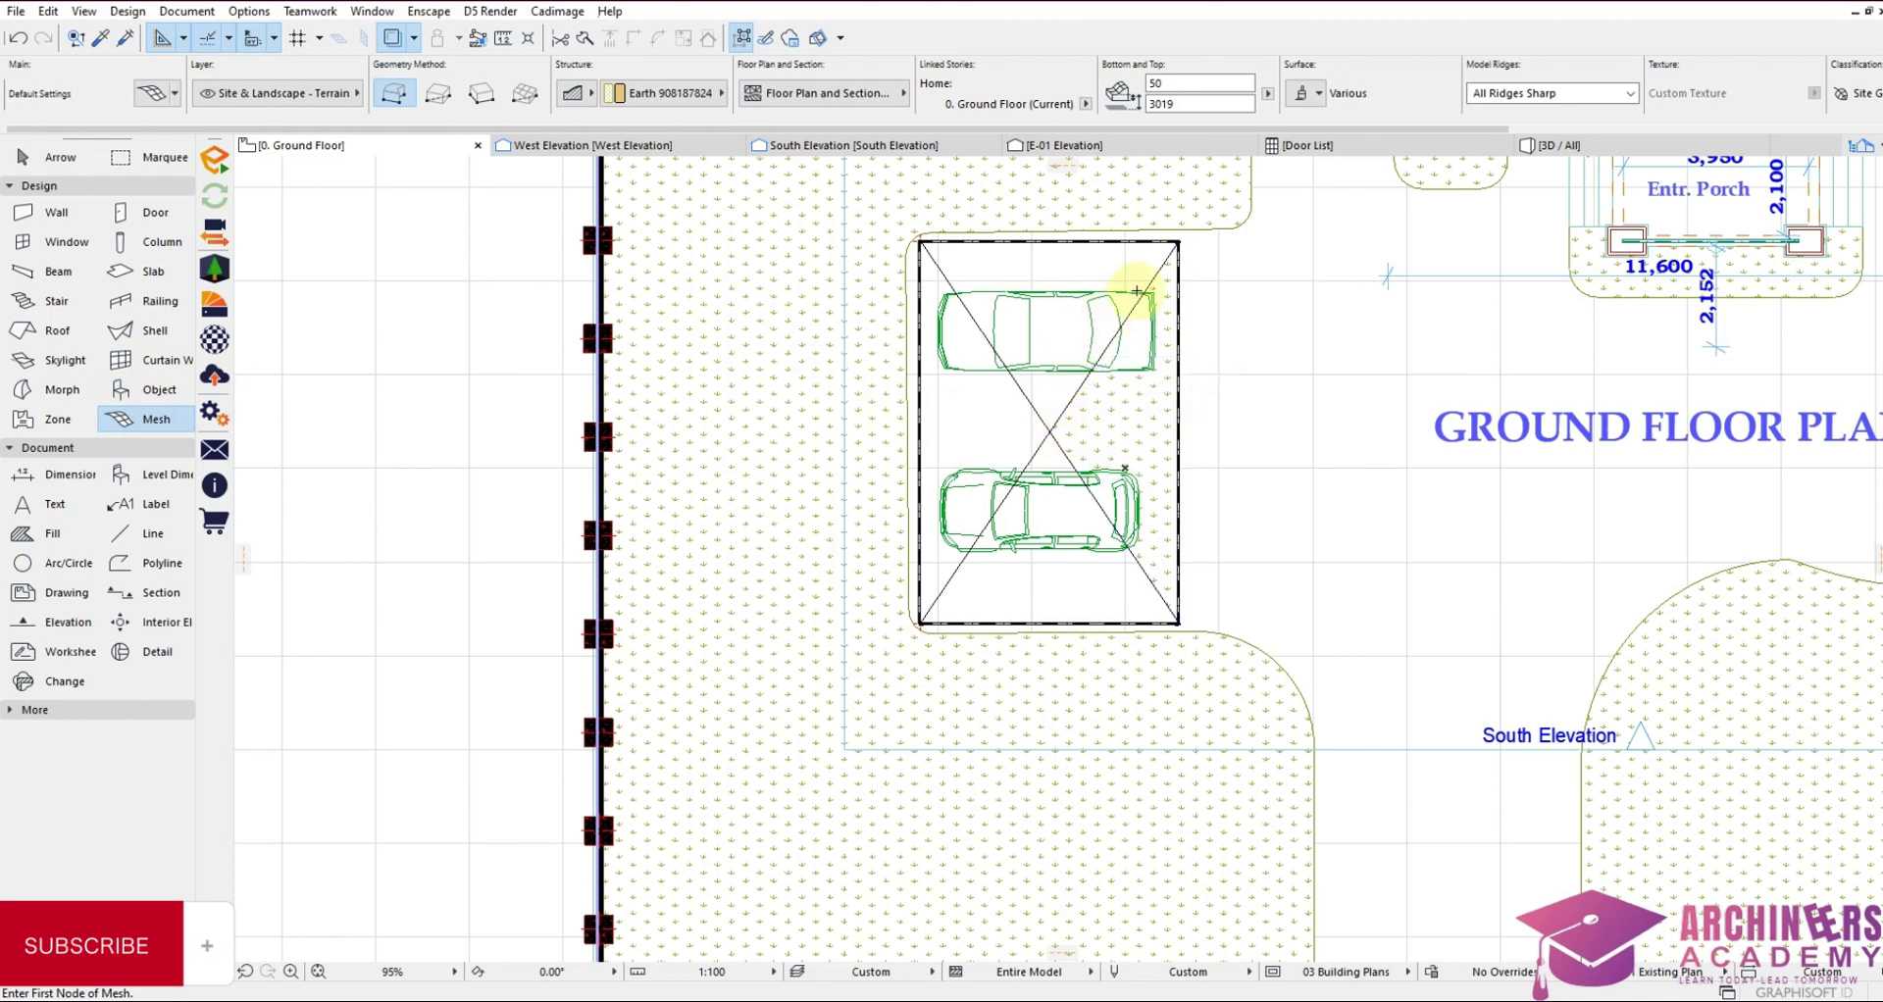
scroll(1136, 292, up, 3)
click(953, 583)
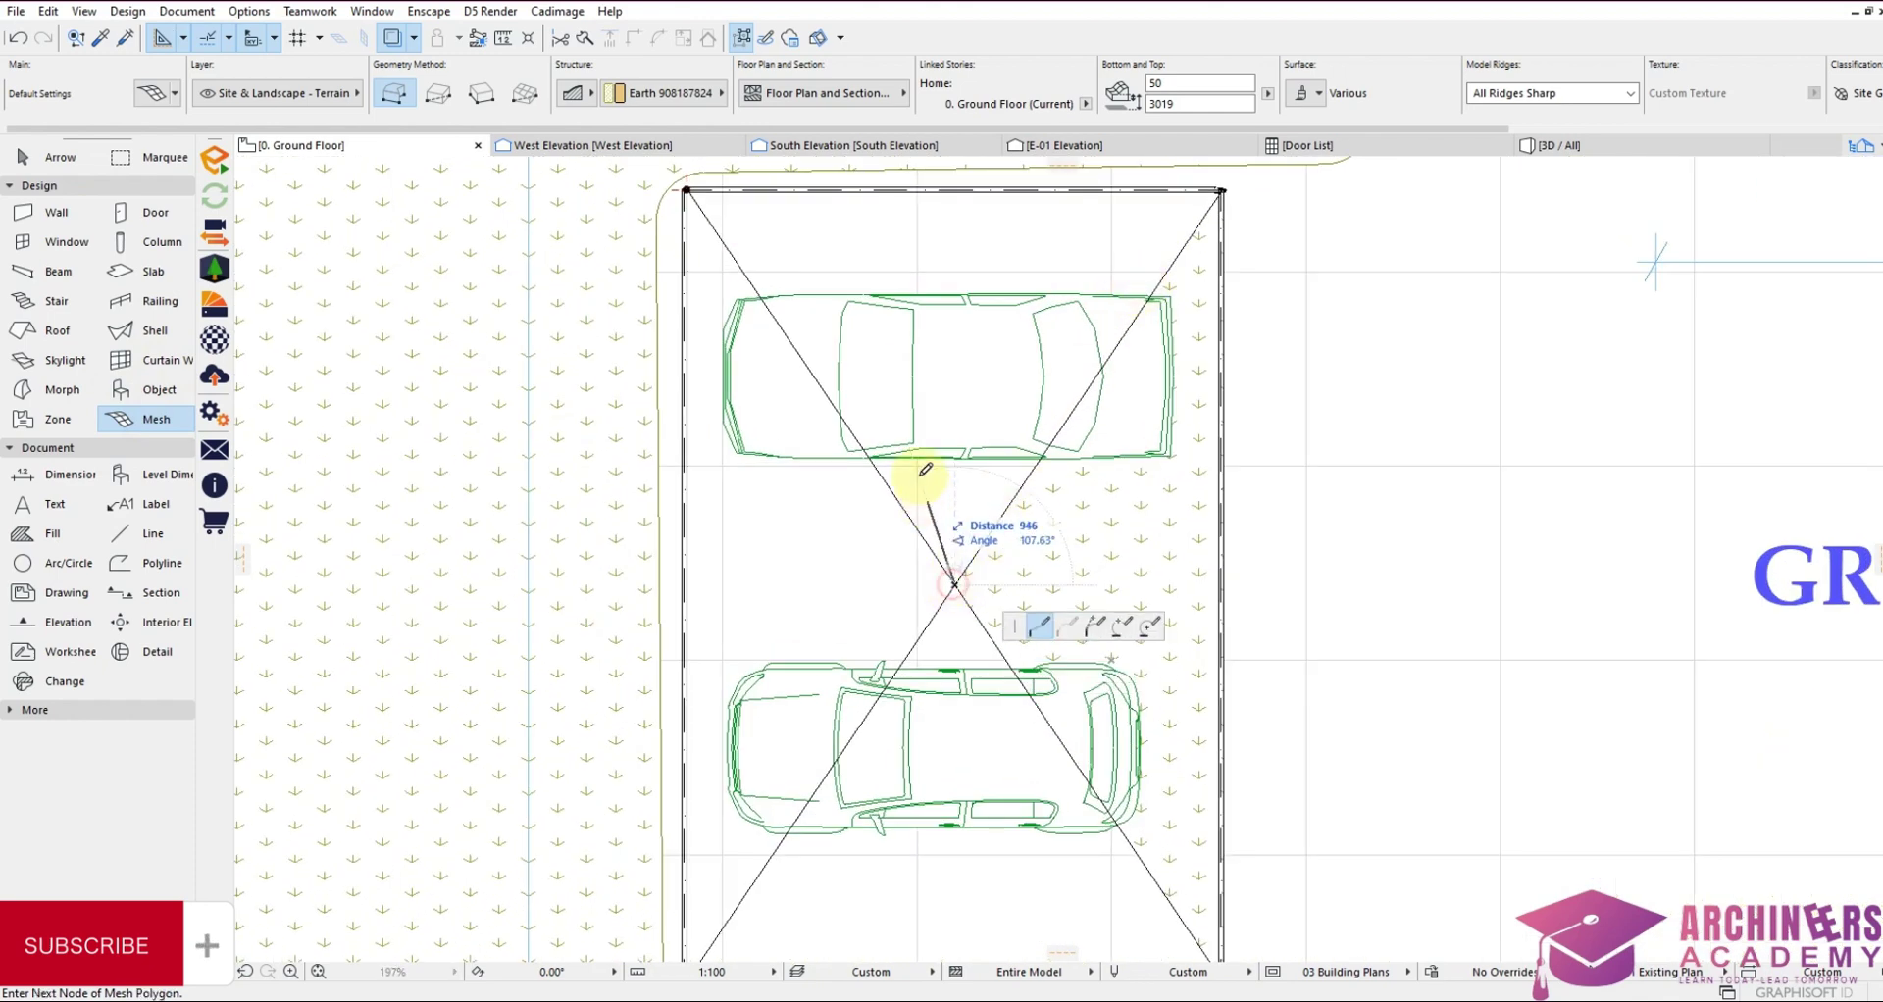
click(688, 185)
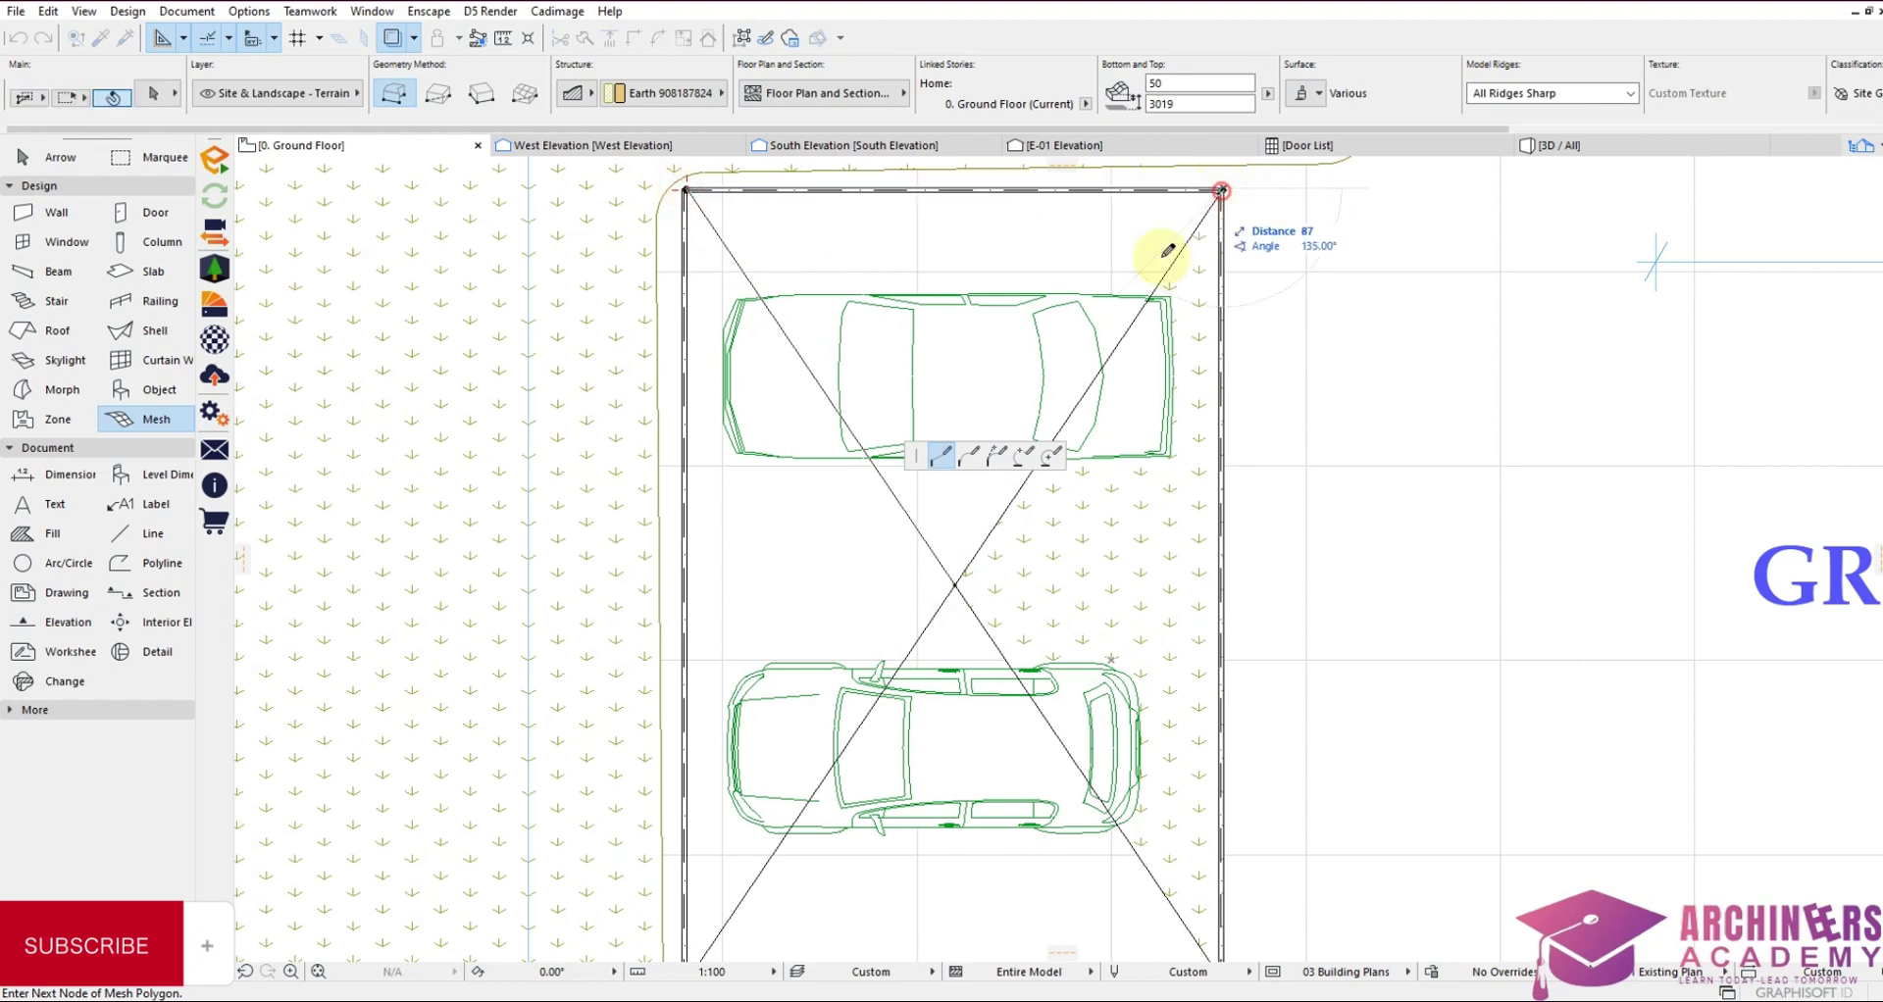
click(955, 583)
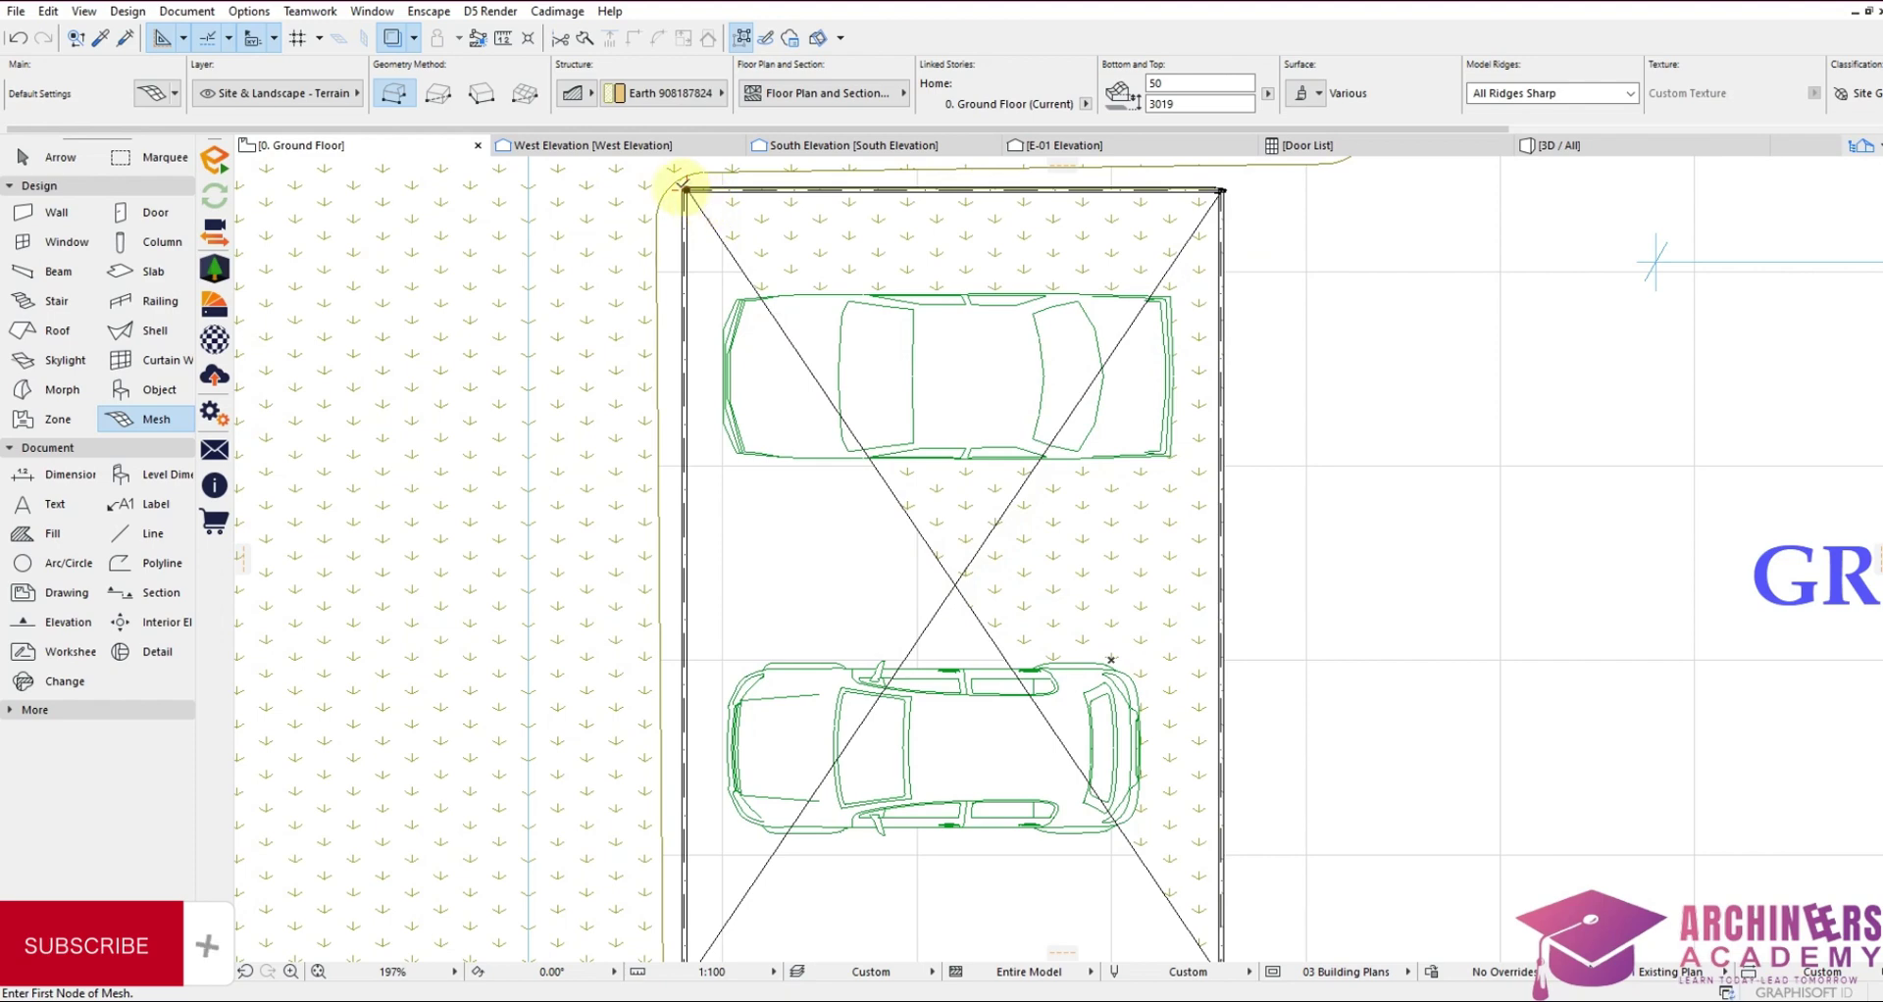
Draw a triangular mesh over the canopy's west bay, from the diagonals' crossing point to the northwest and southwest corners
click(686, 188)
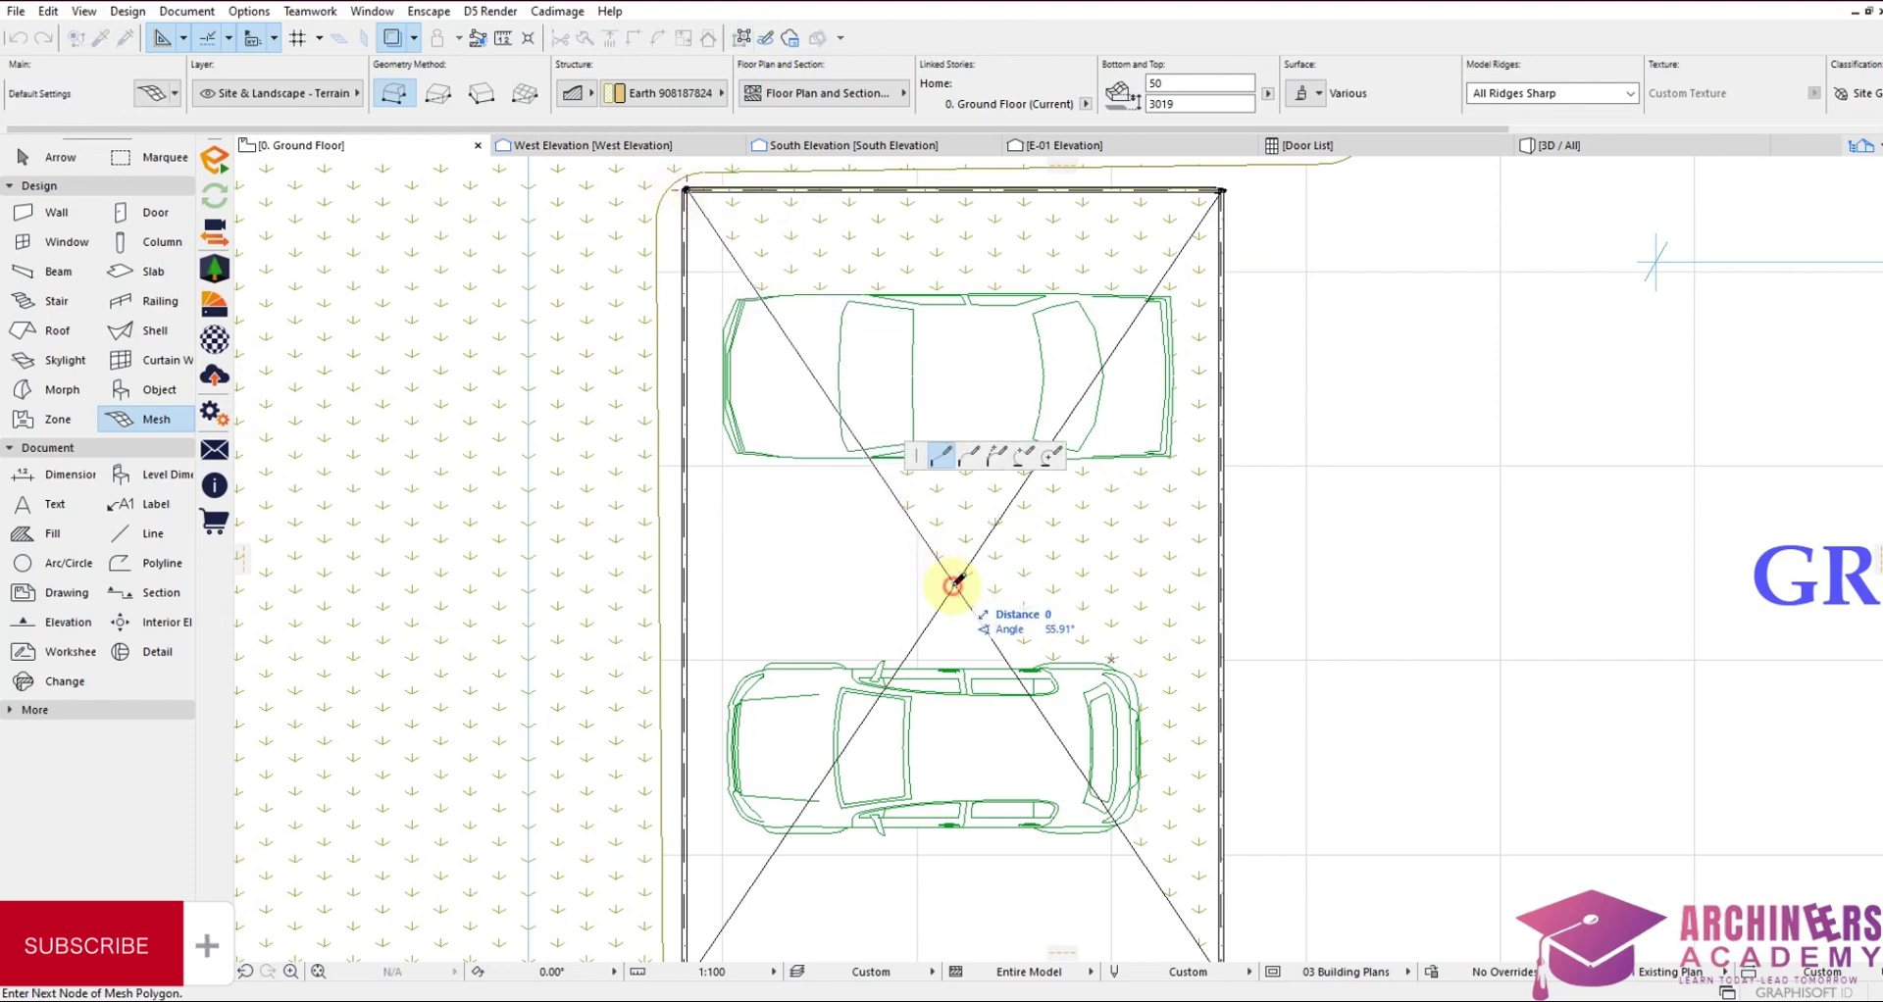
scroll(1020, 554, down, 2)
scroll(933, 692, up, 4)
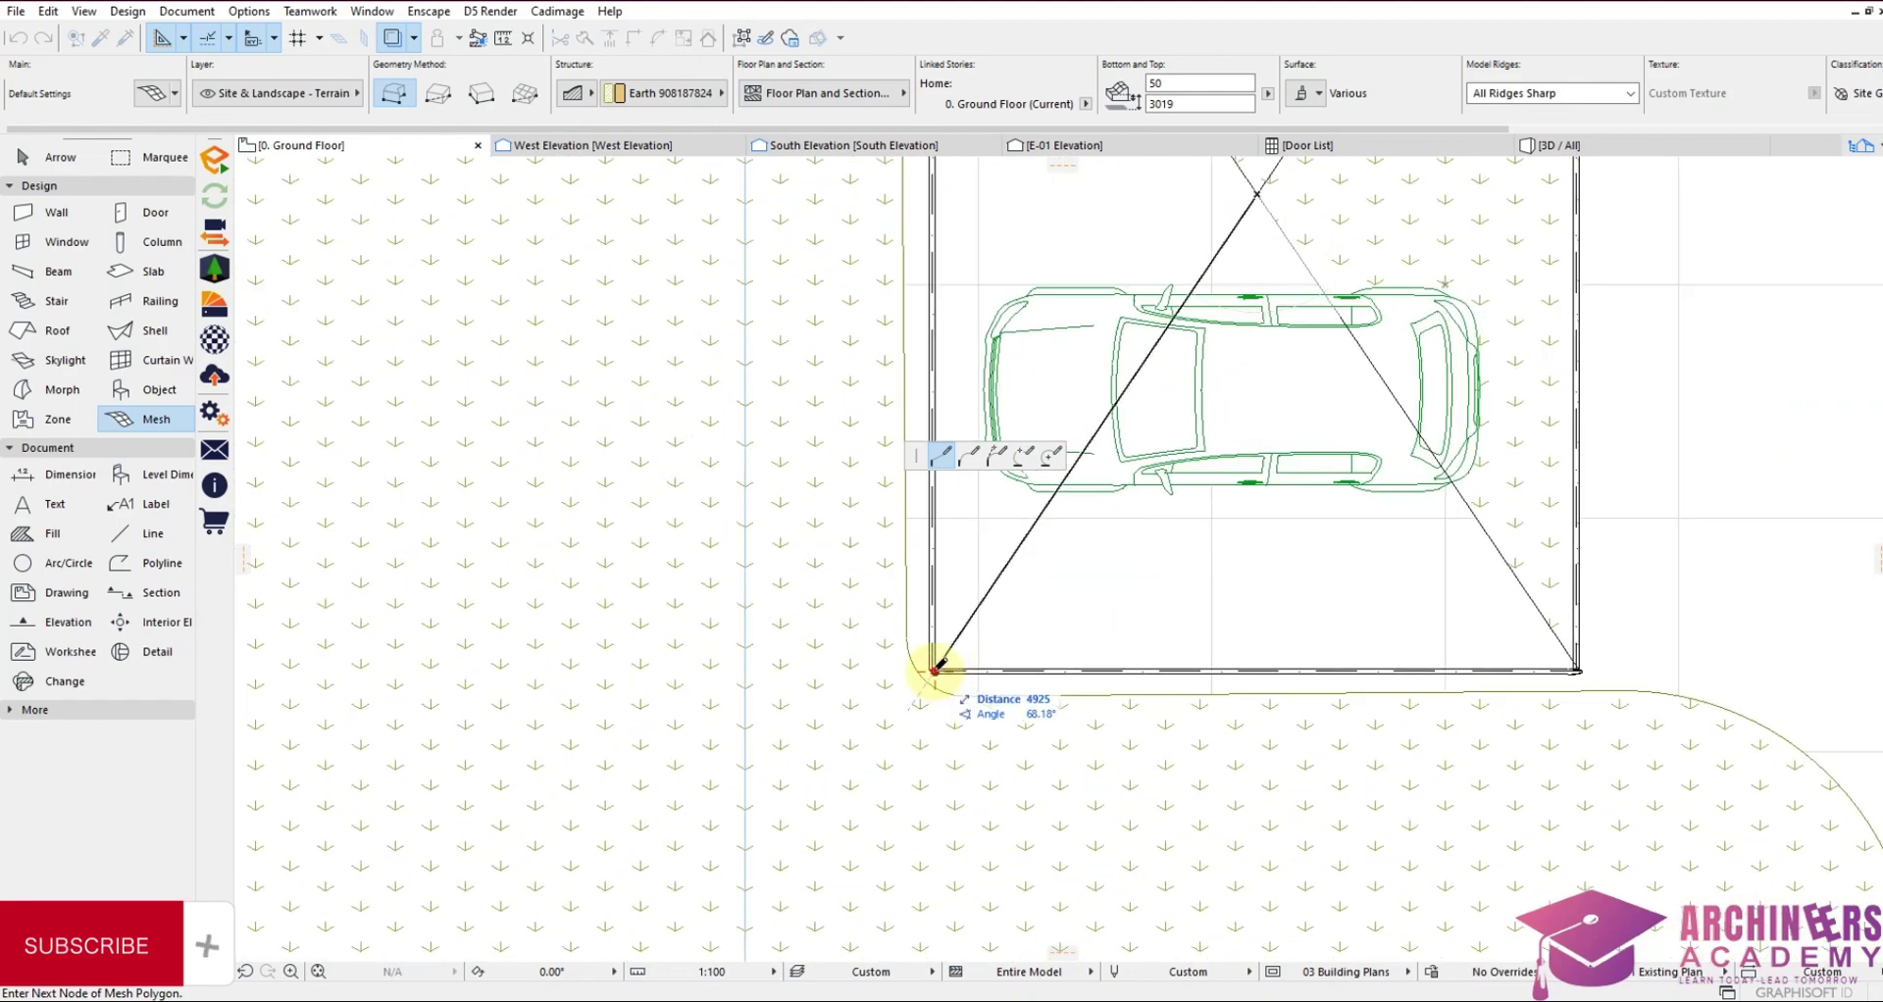
click(935, 670)
scroll(934, 669, down, 3)
scroll(946, 369, up, 4)
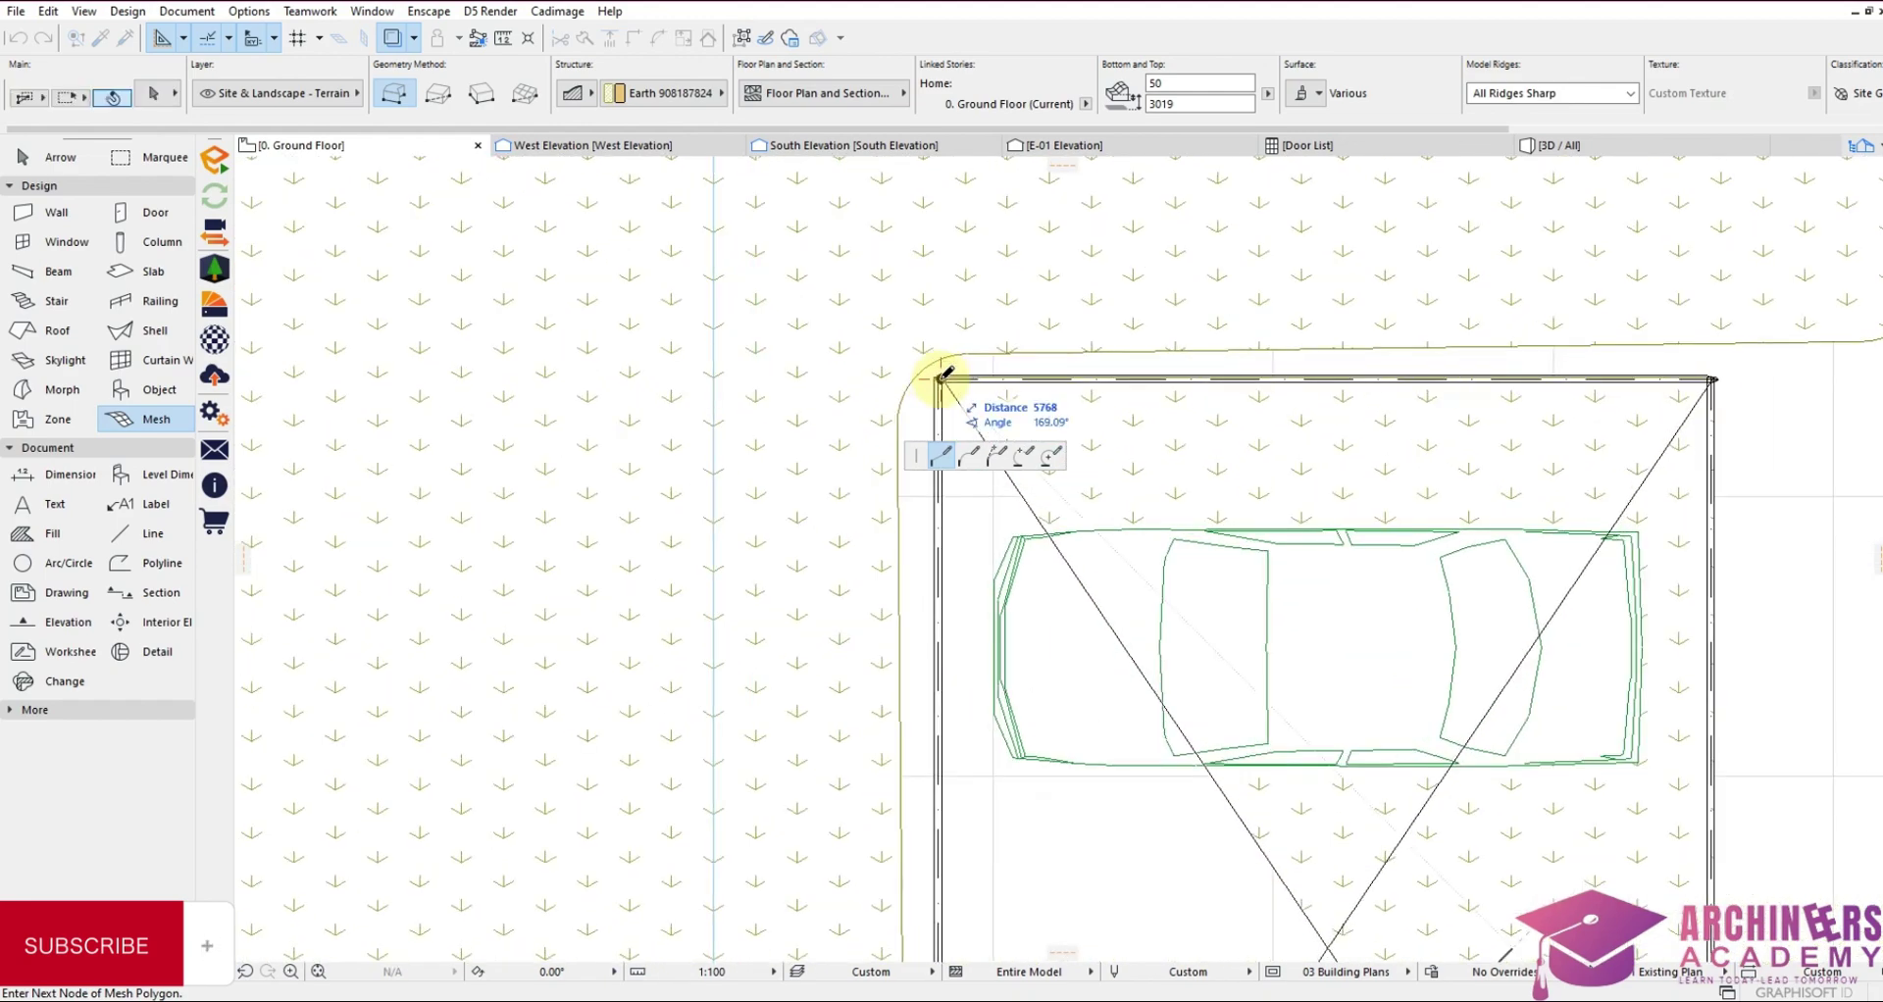
click(943, 374)
Draw a triangular mesh over the canopy's south bay, from the diagonals' crossing point to the two south corners
scroll(941, 364, down, 2)
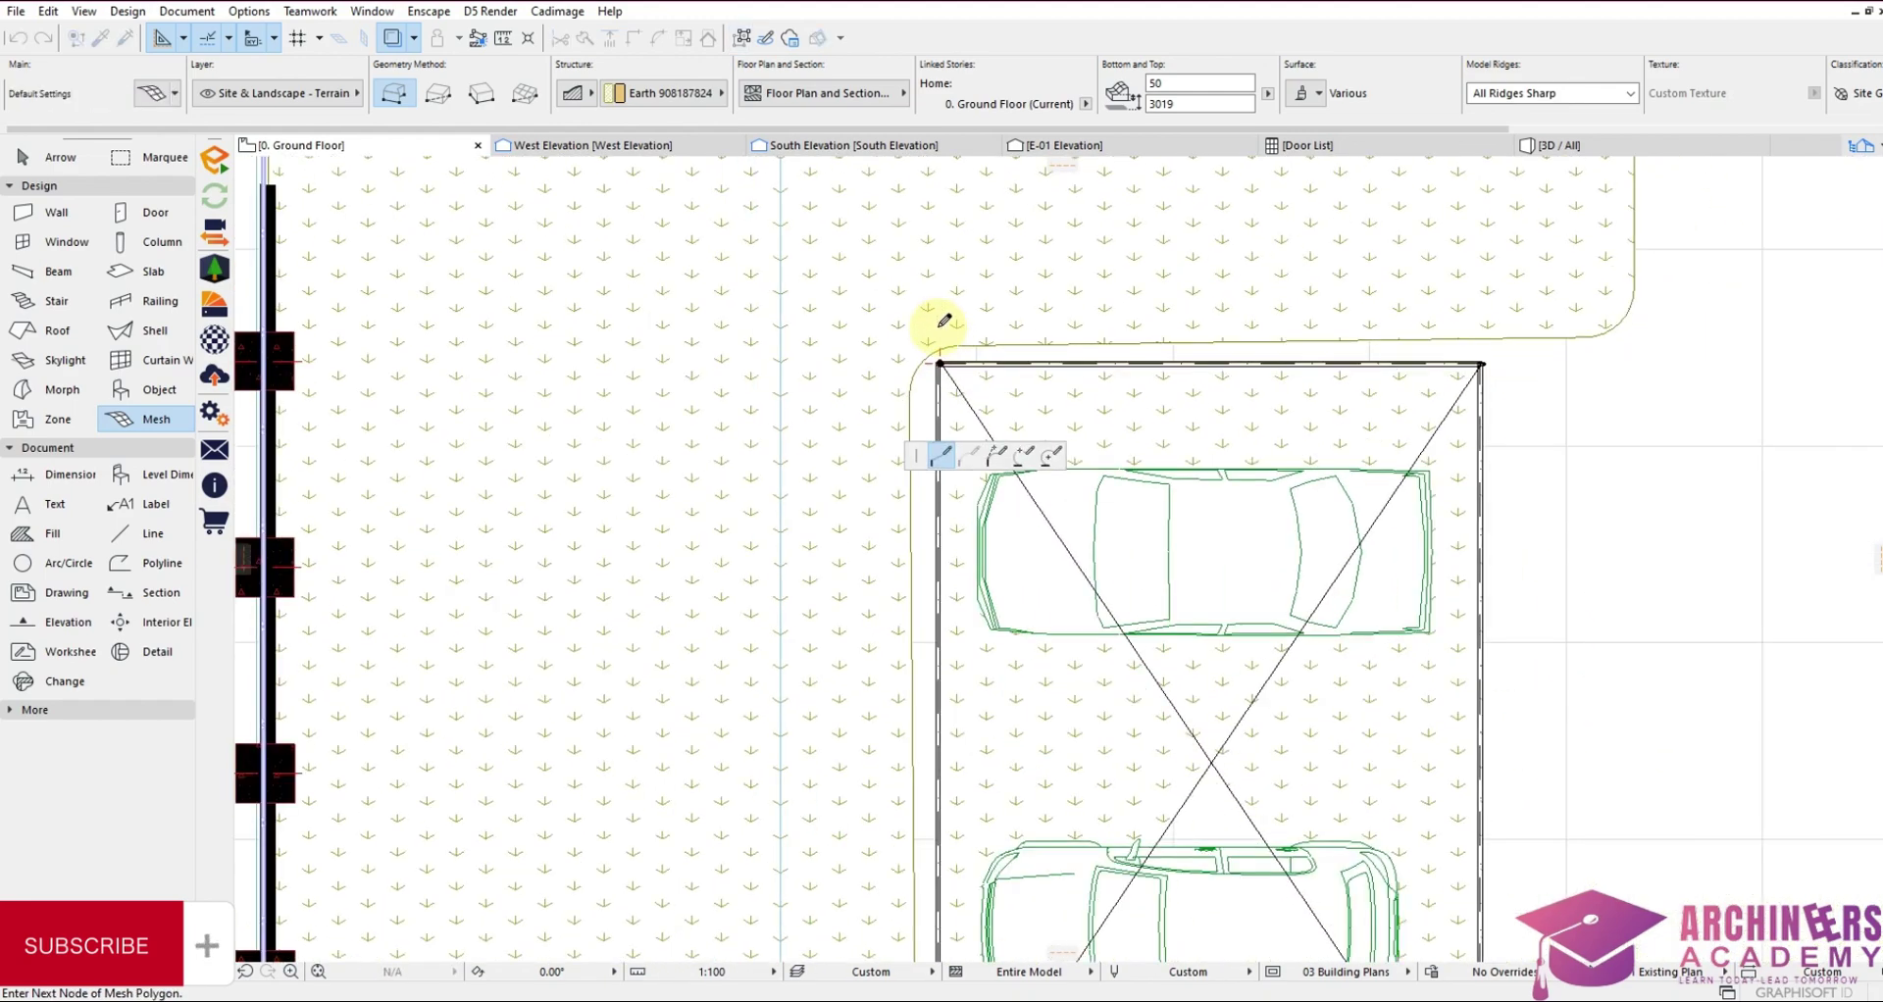
double_click(1167, 690)
click(1160, 687)
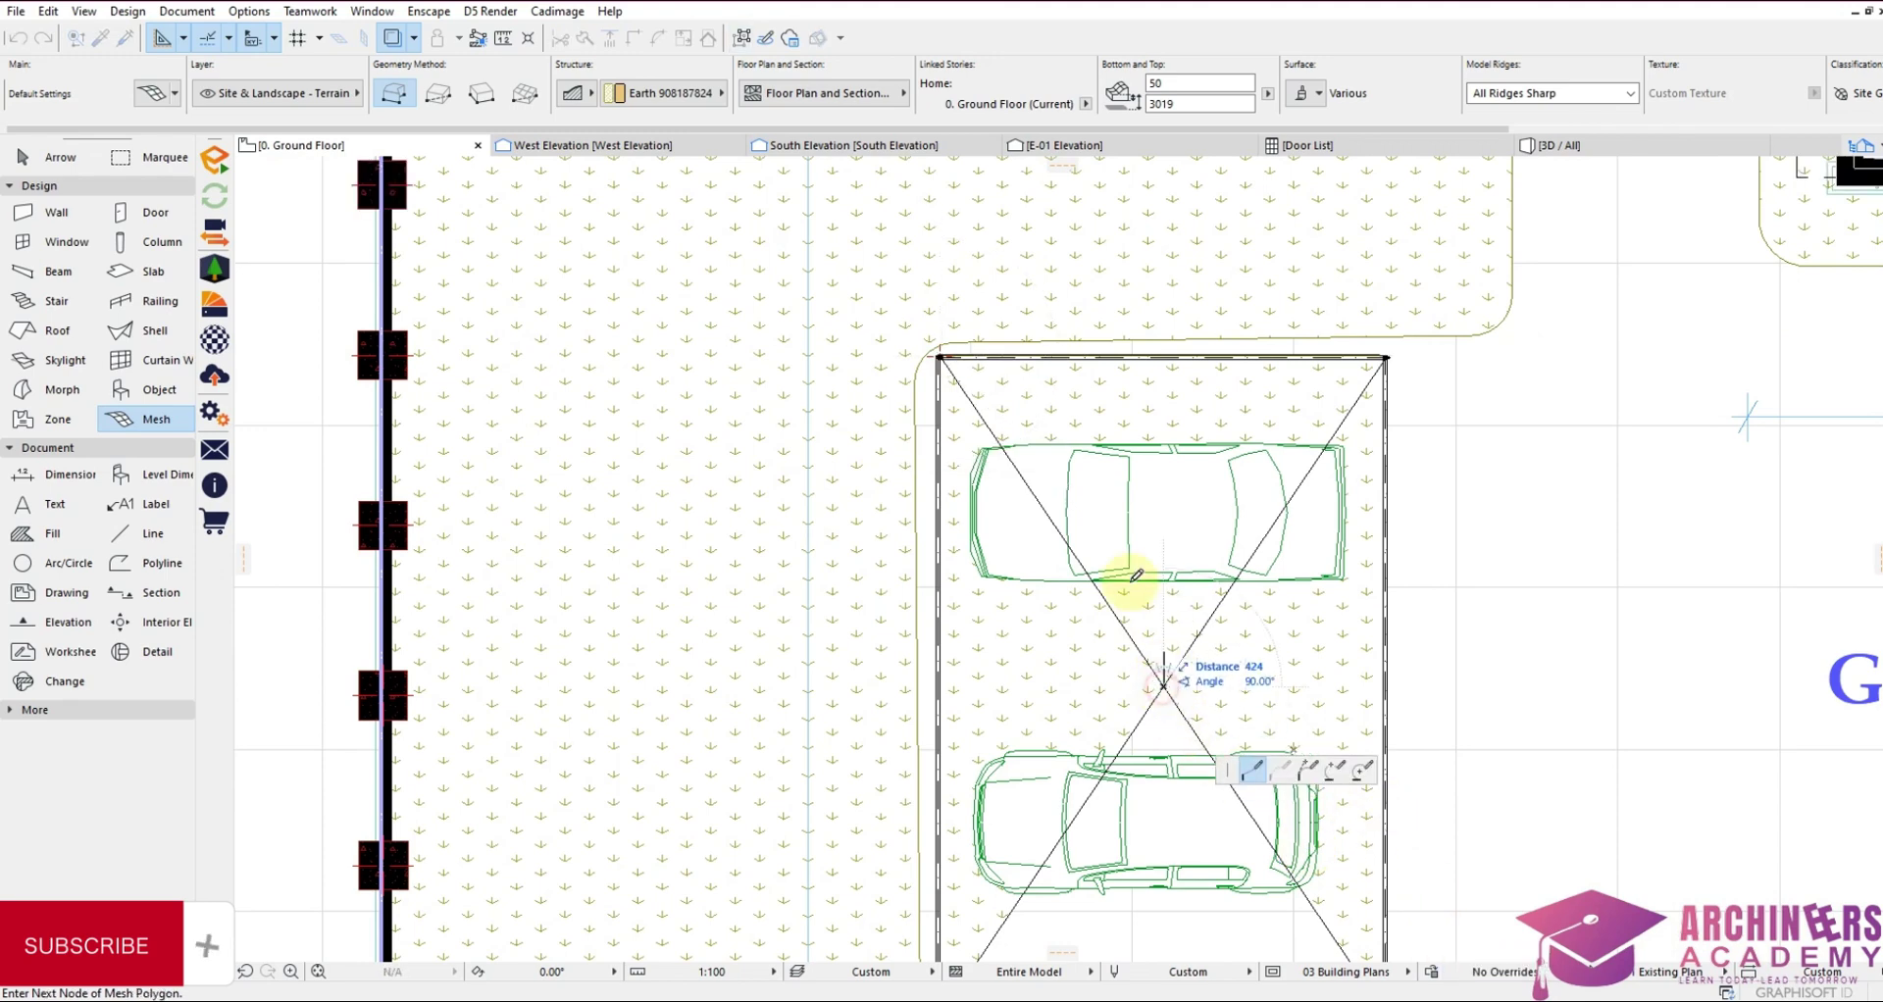
scroll(1128, 578, down, 3)
scroll(1226, 829, up, 4)
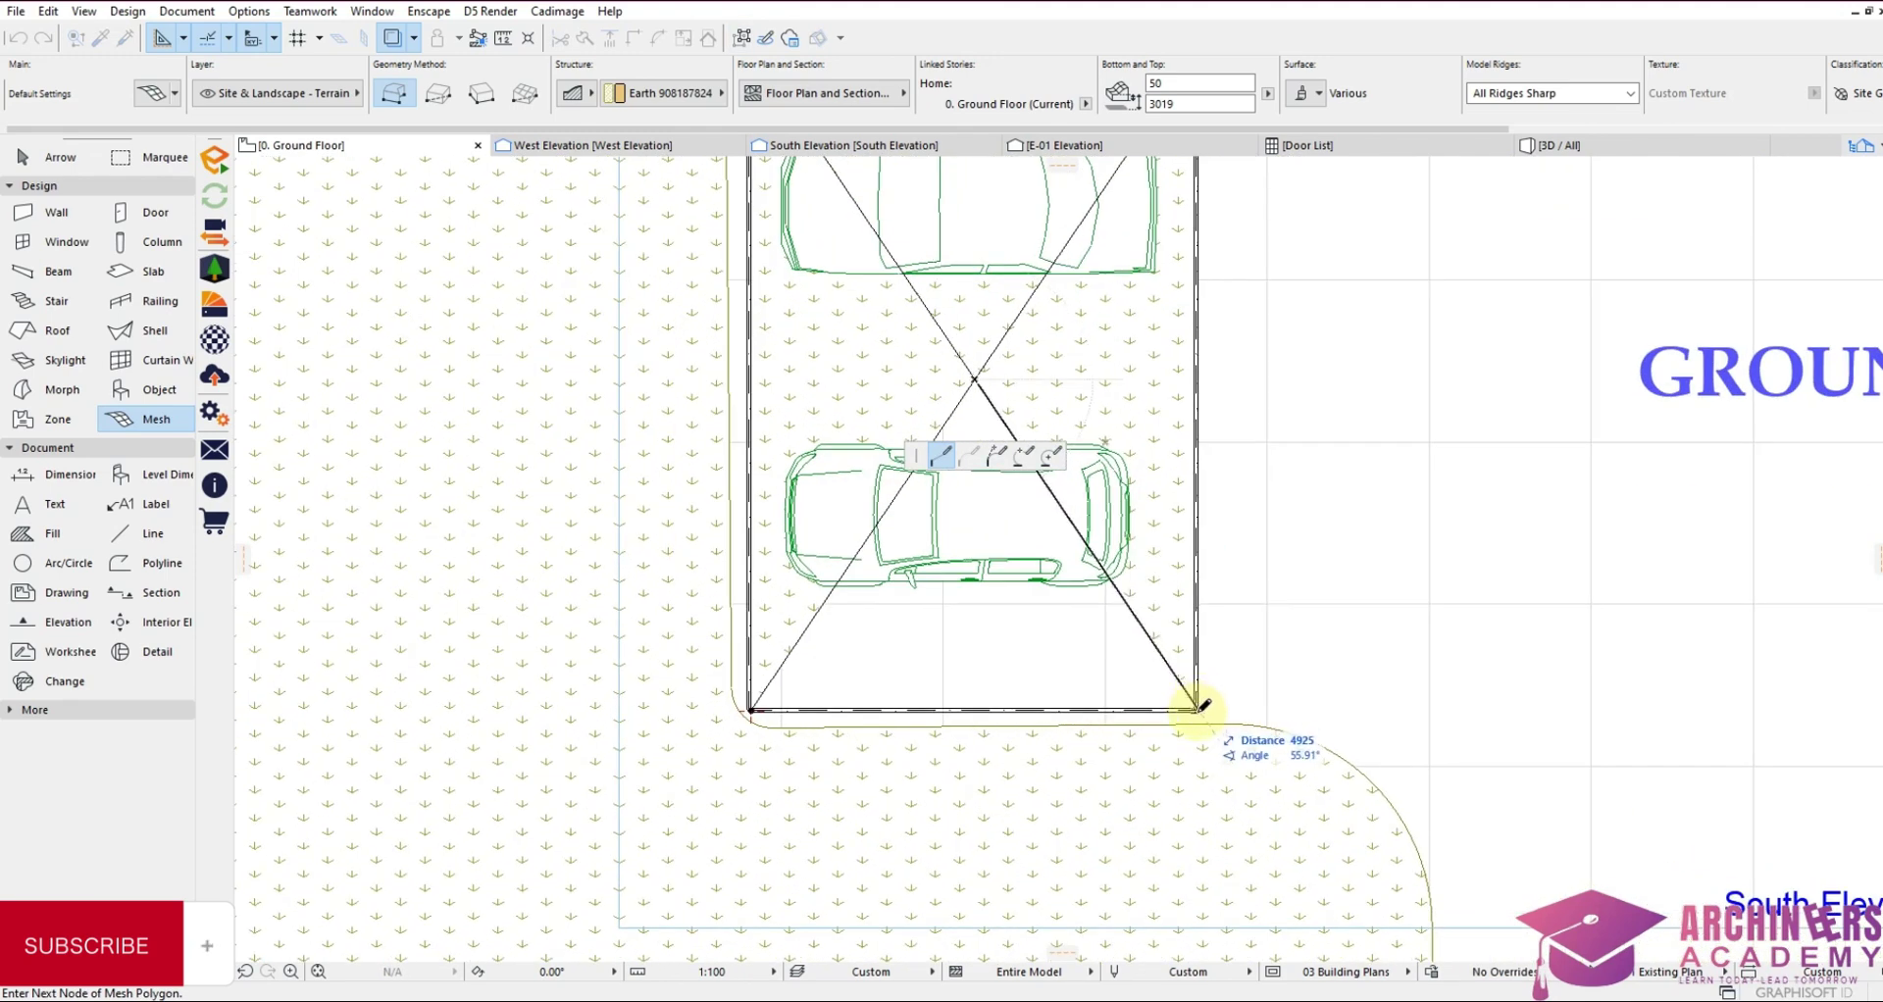
click(751, 707)
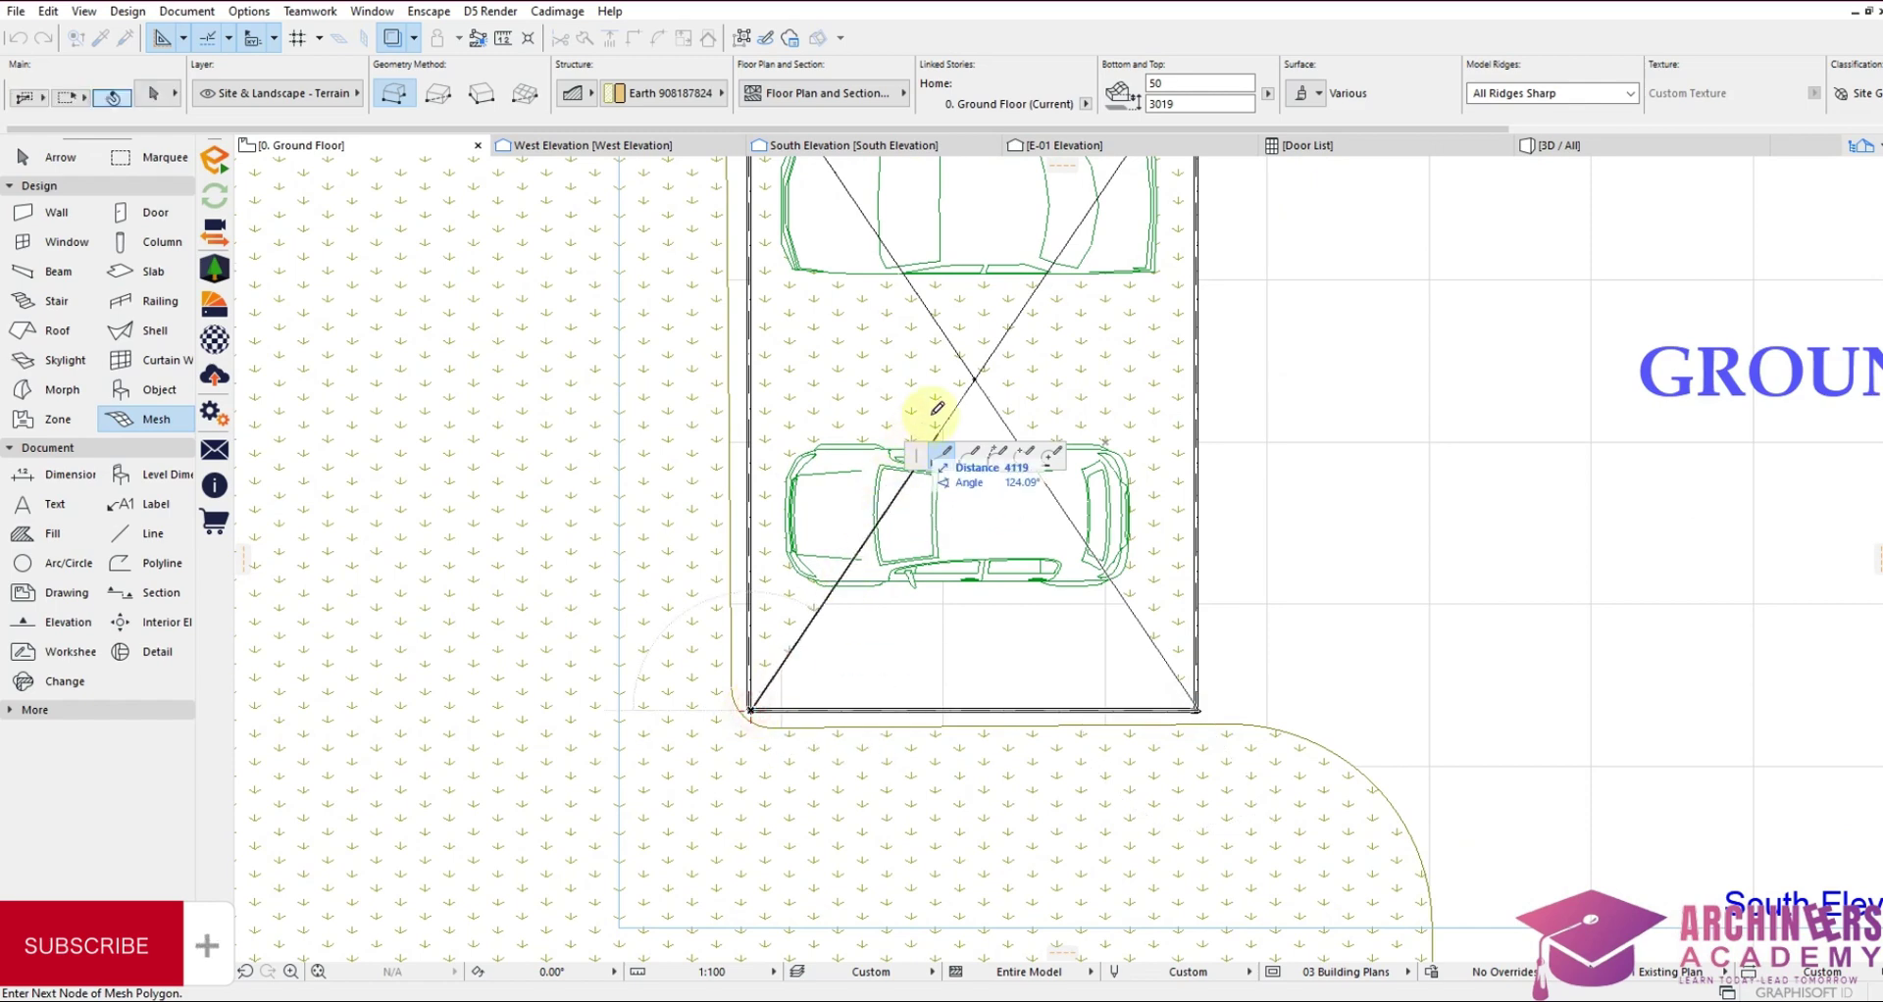
click(980, 371)
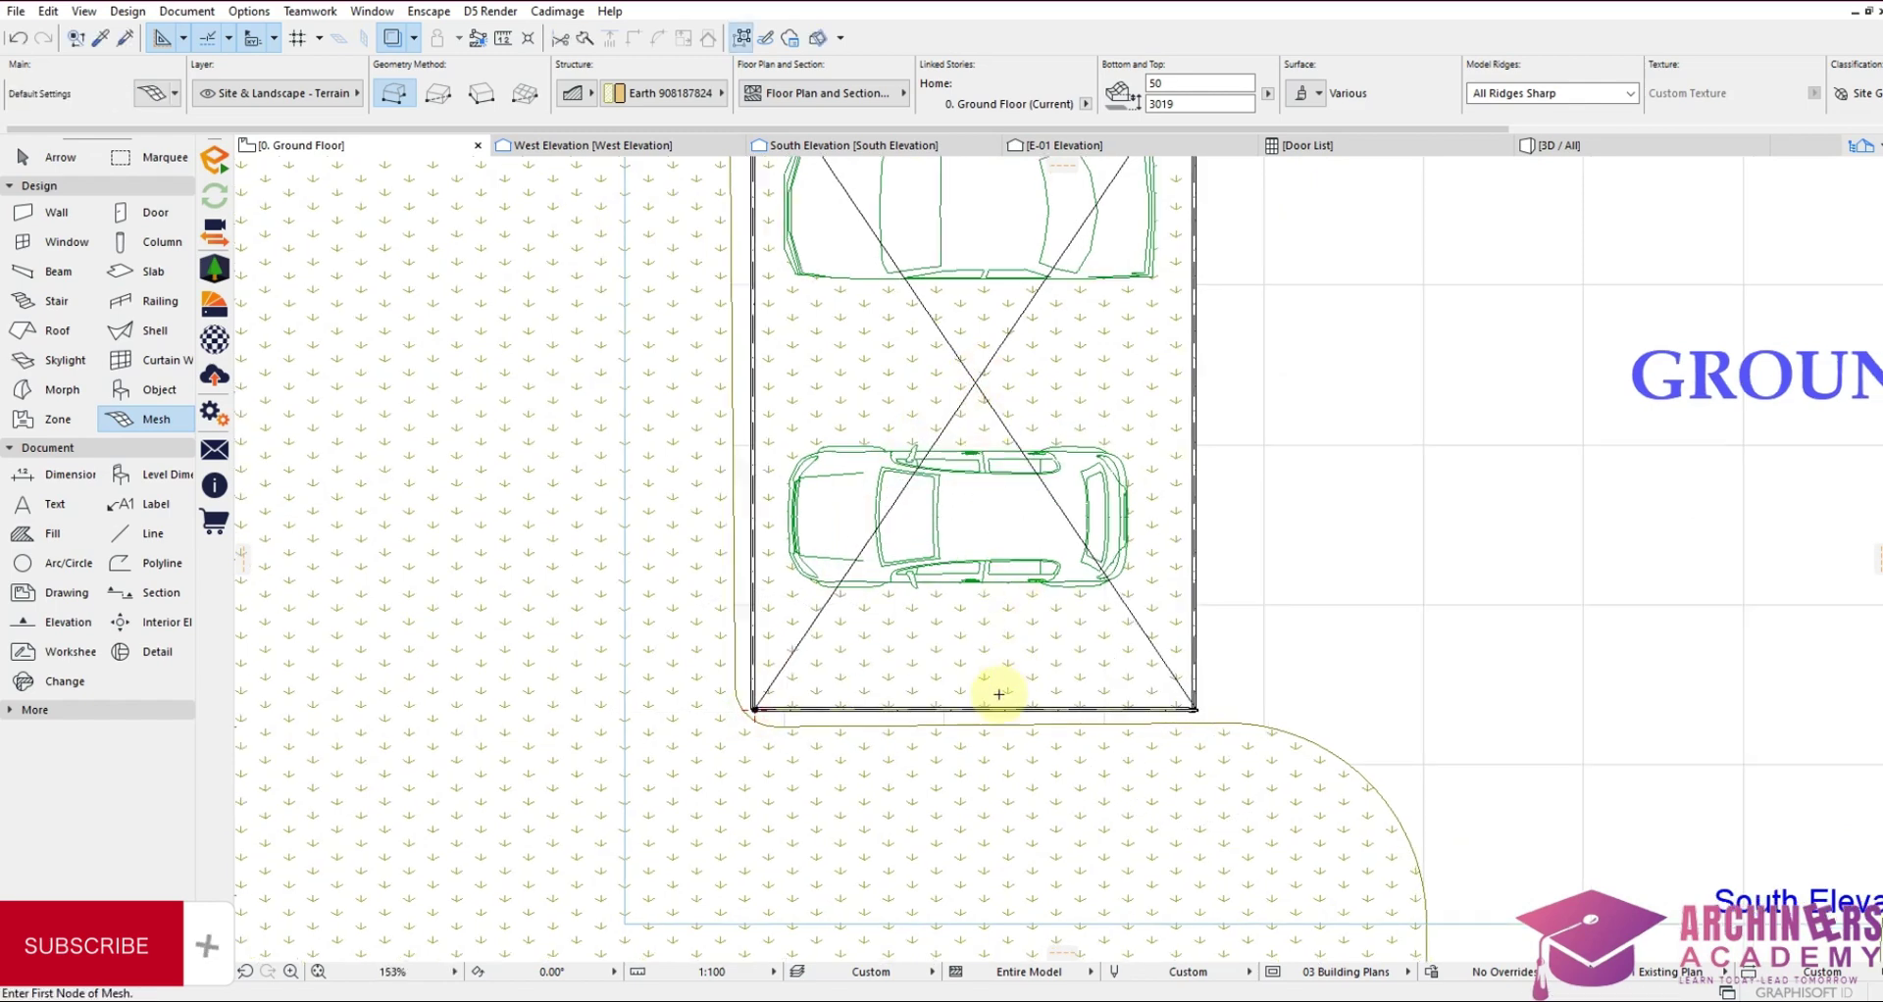
In 3D, raise the centre vertex of the east triangular mesh, on the house side, by an elevation of 1200
scroll(996, 694, down, 4)
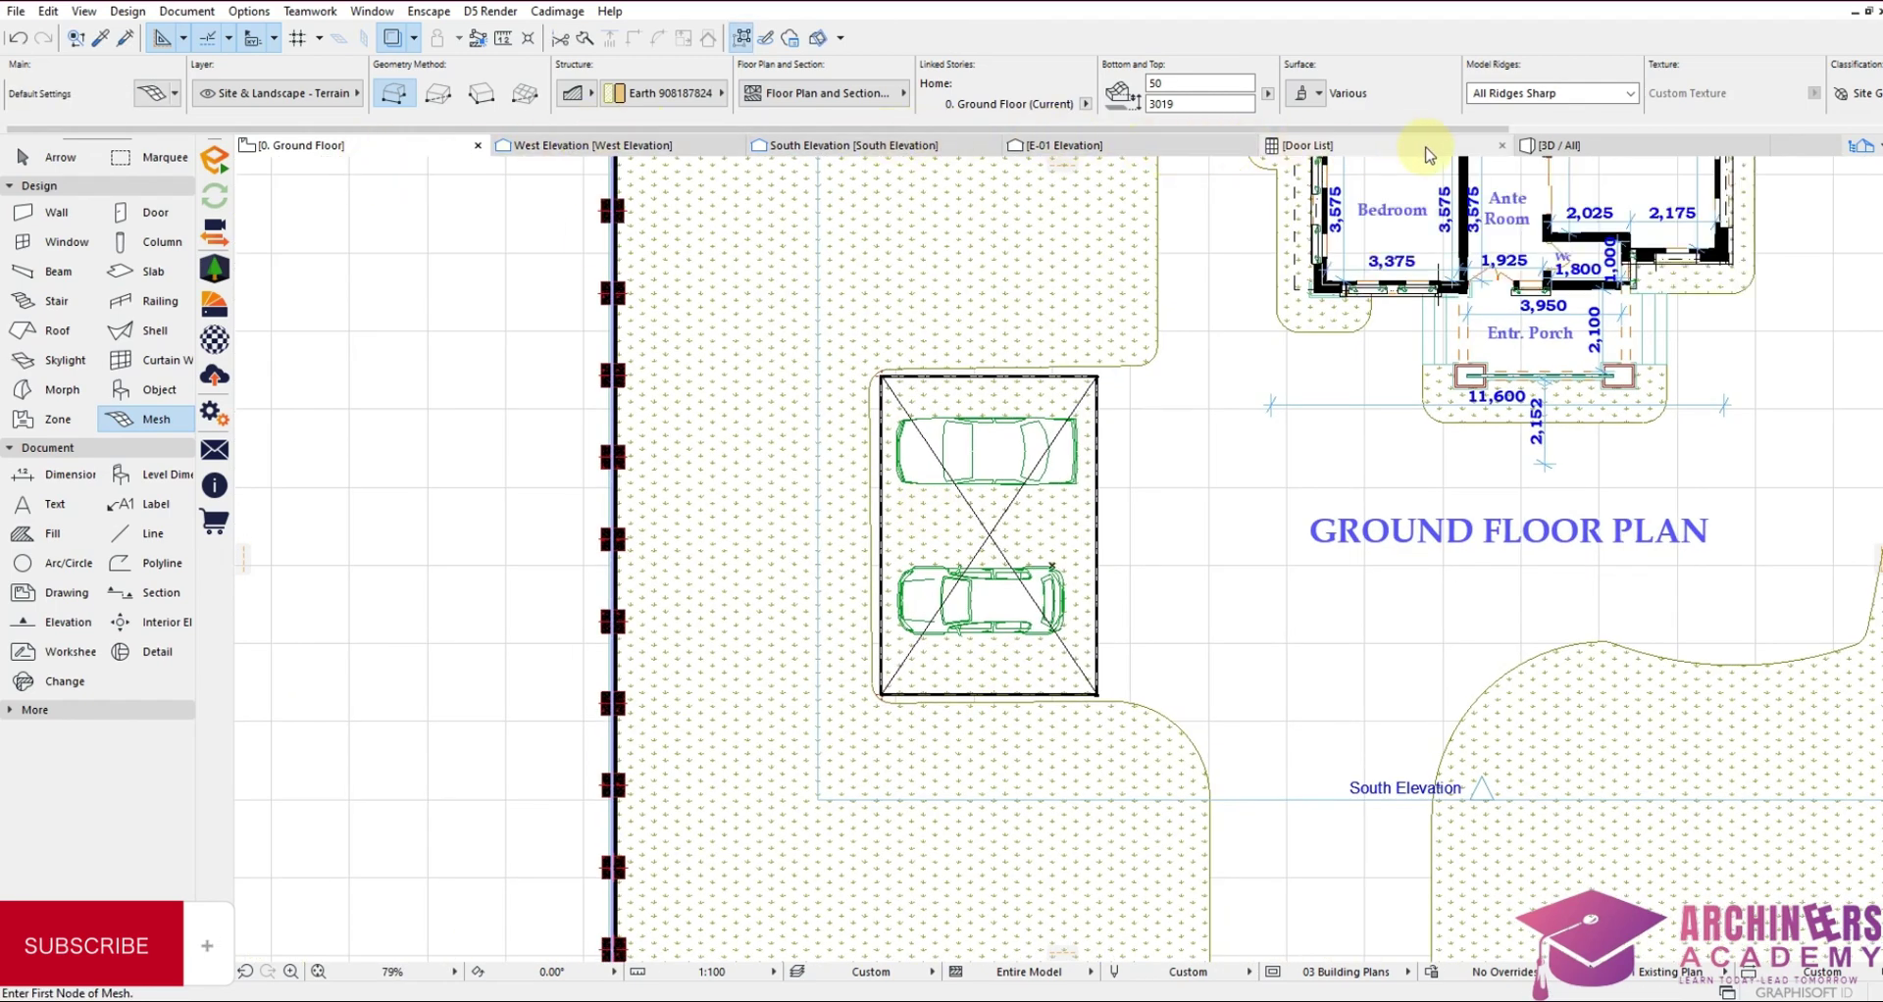
click(1558, 146)
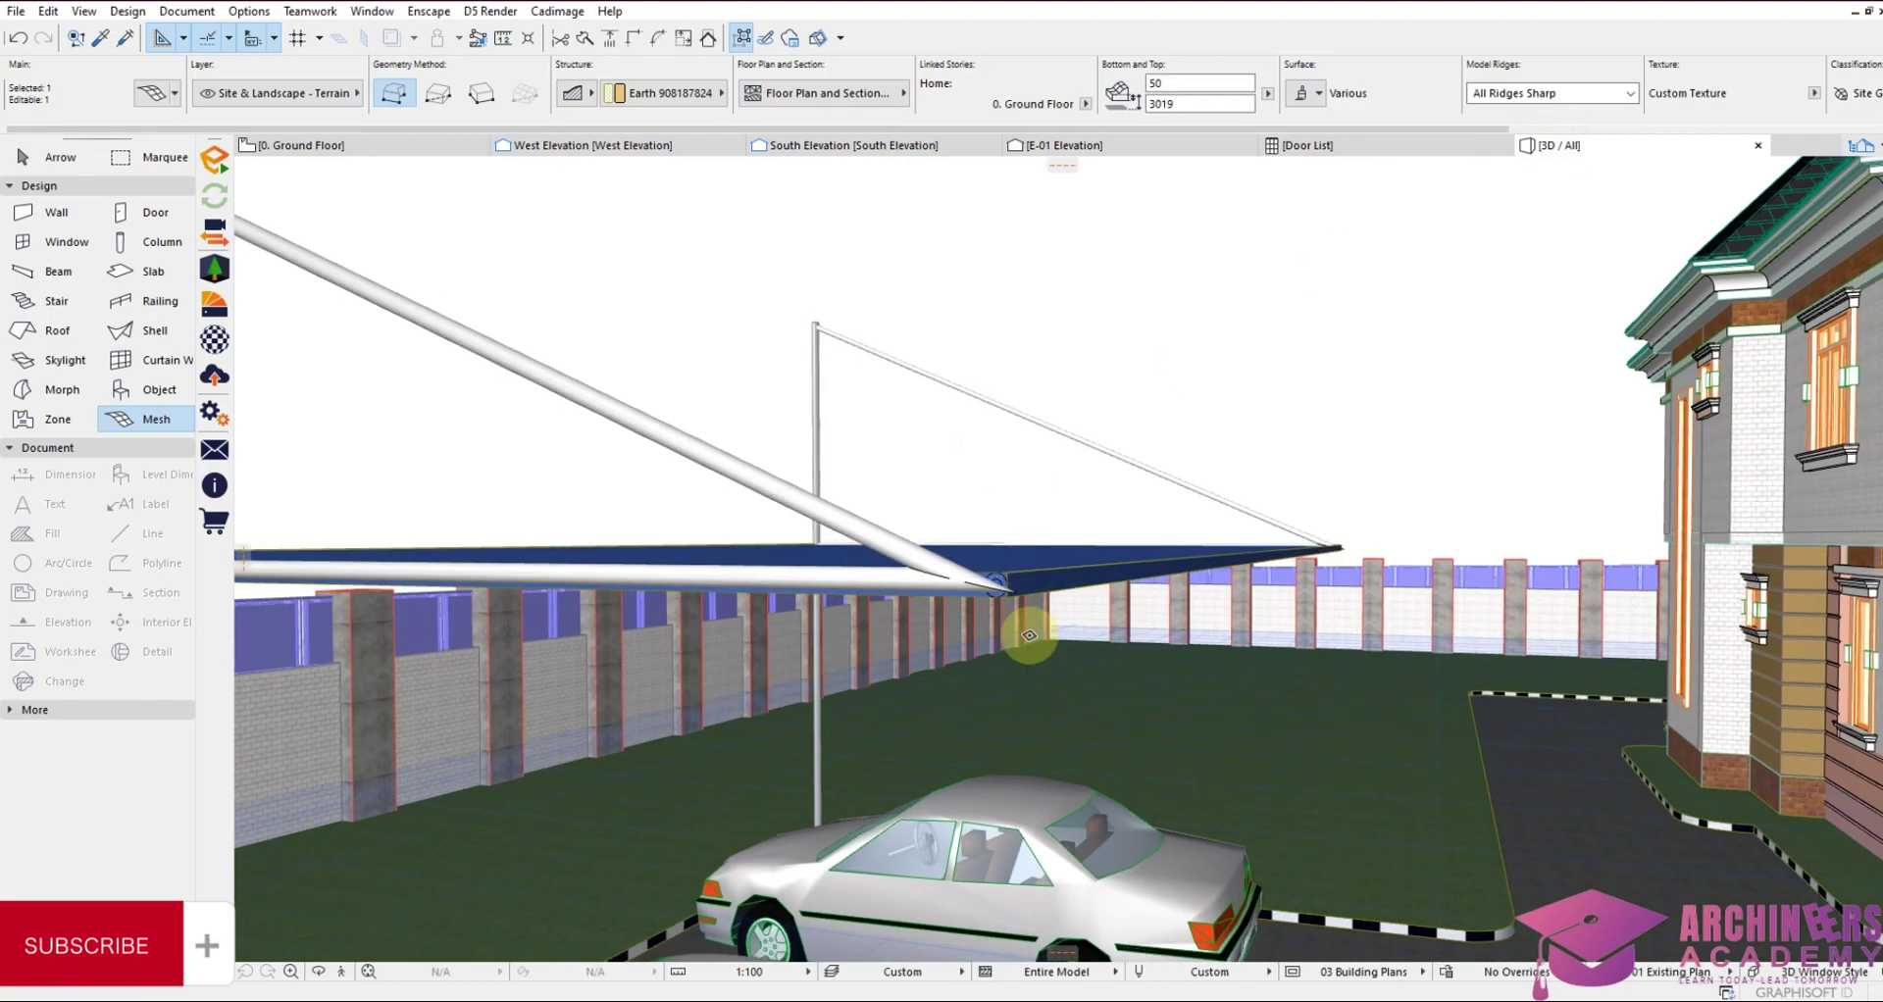
key(Escape)
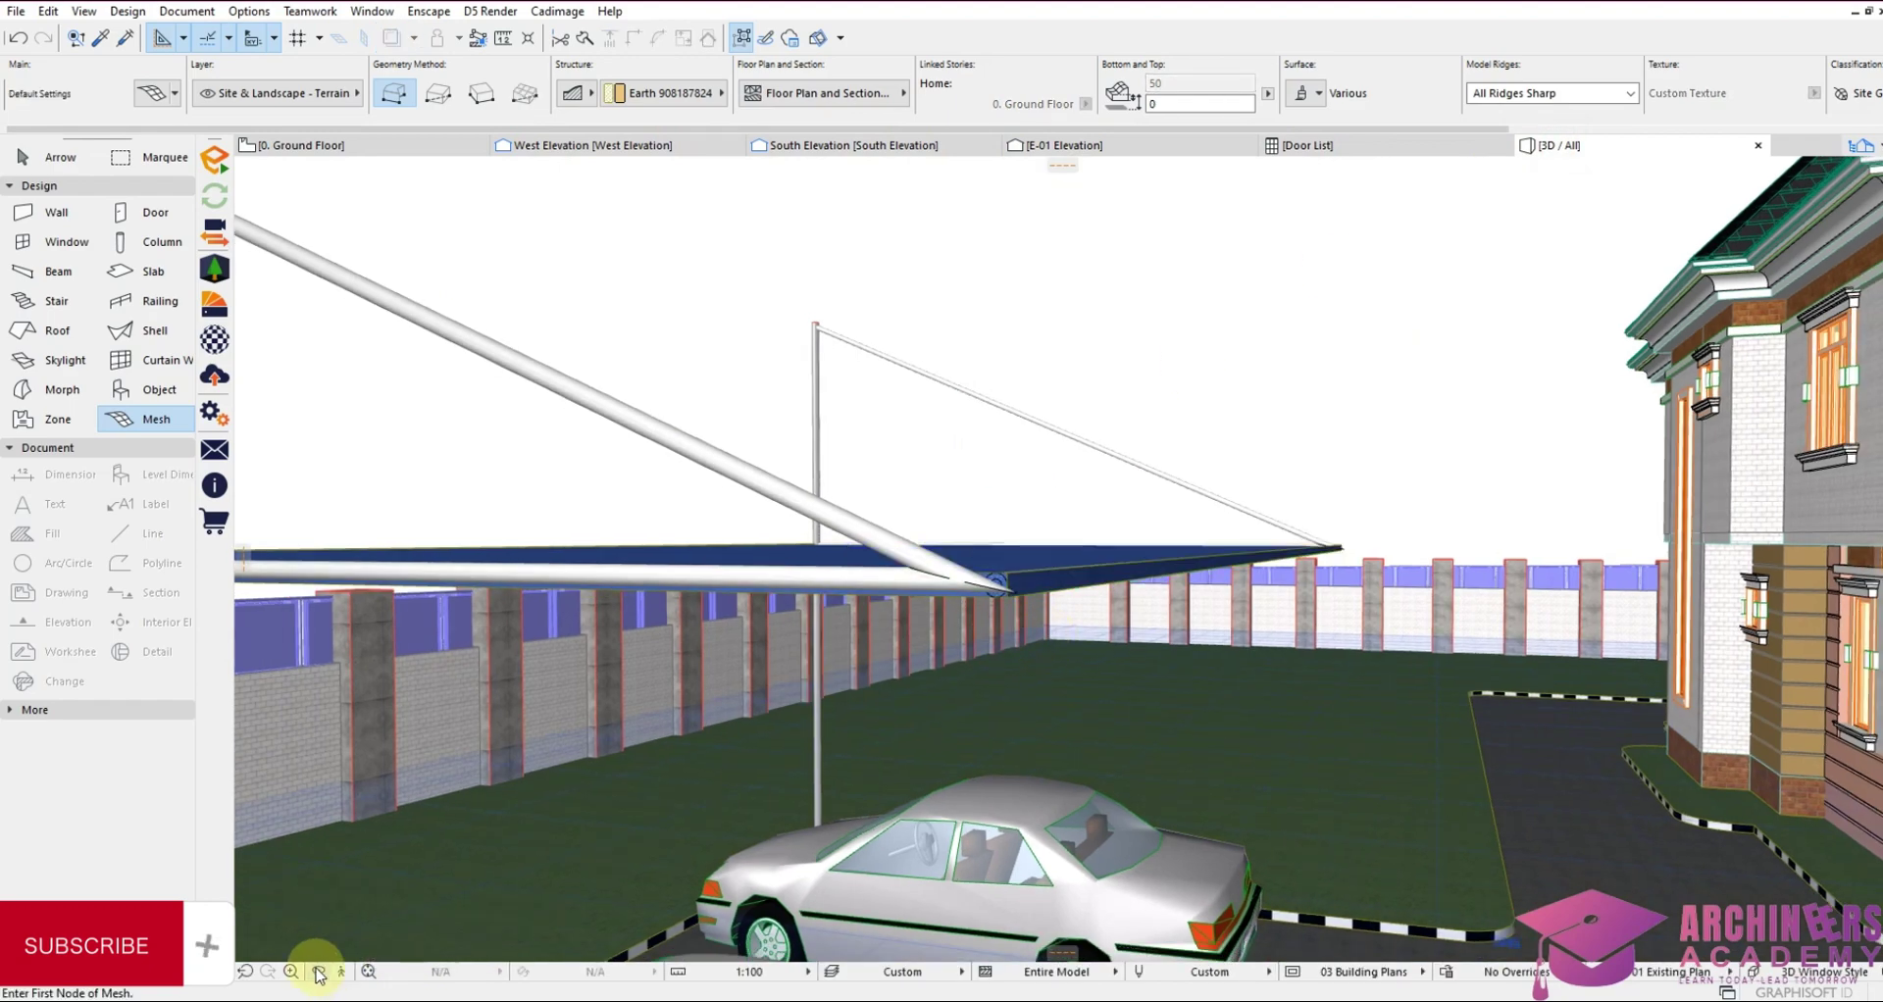
click(319, 971)
drag(778, 723, 1565, 675)
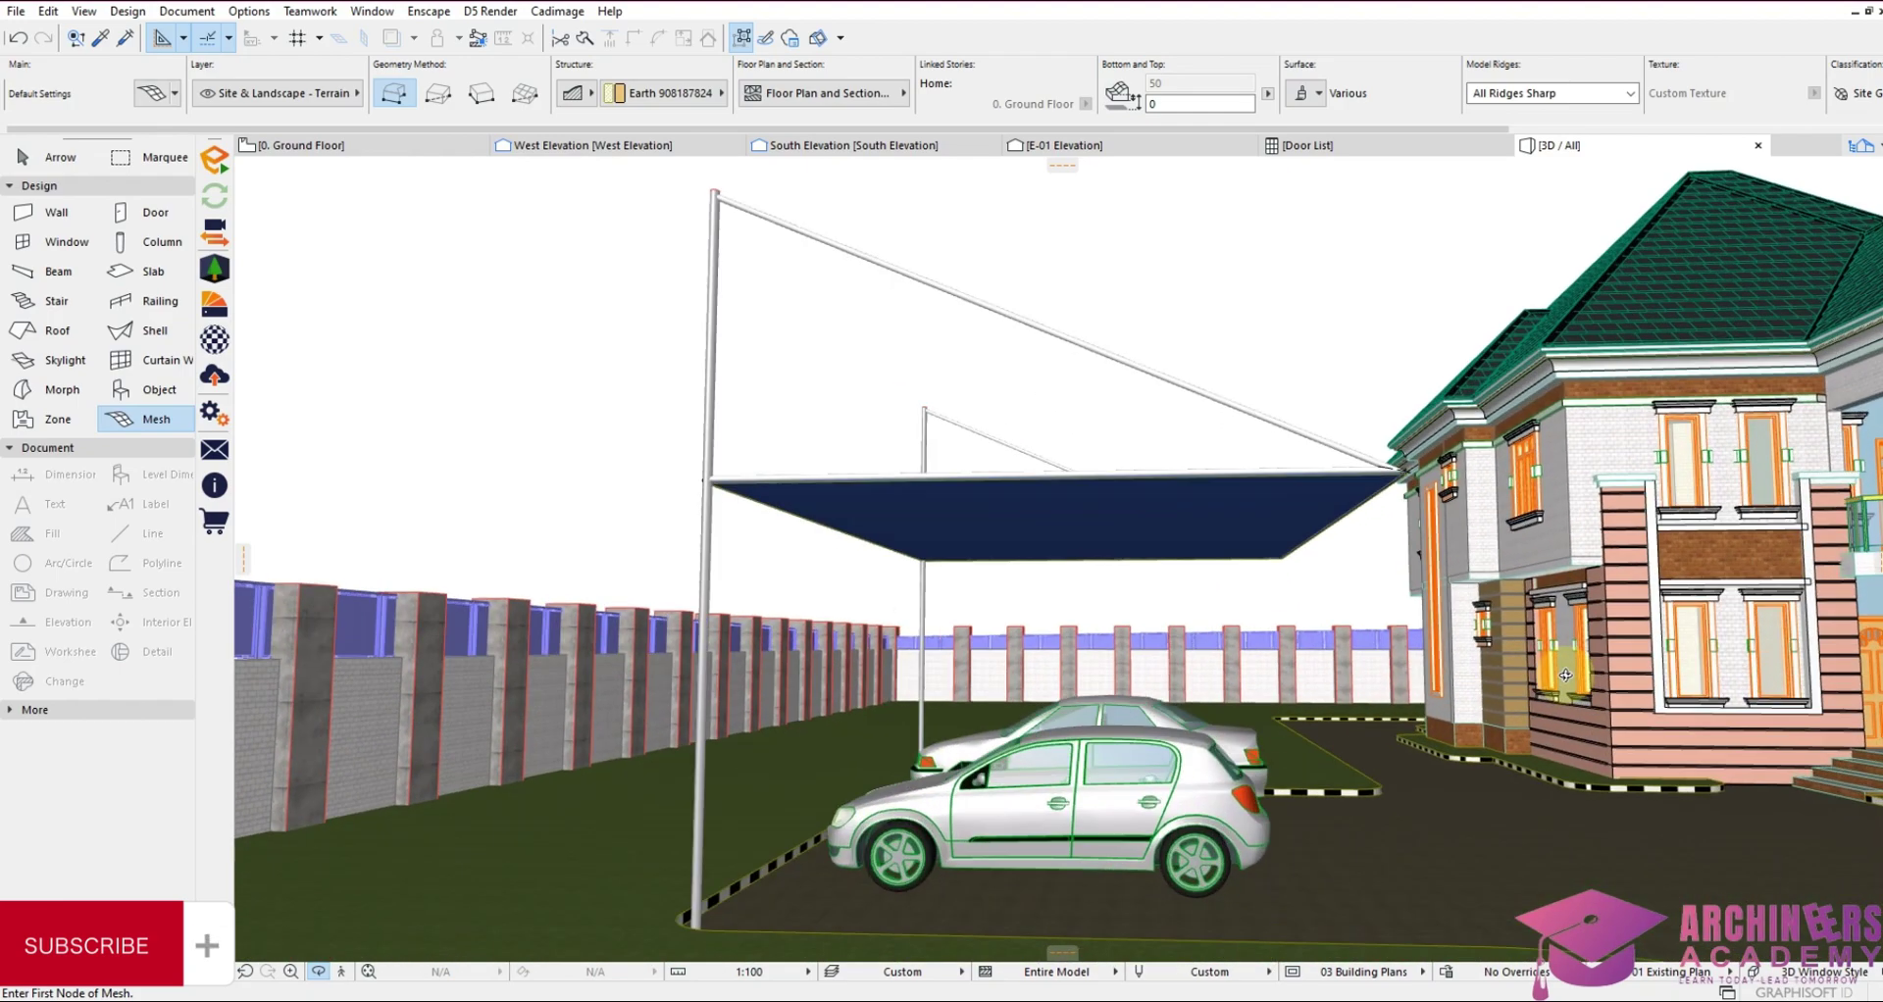
drag(1371, 684, 967, 737)
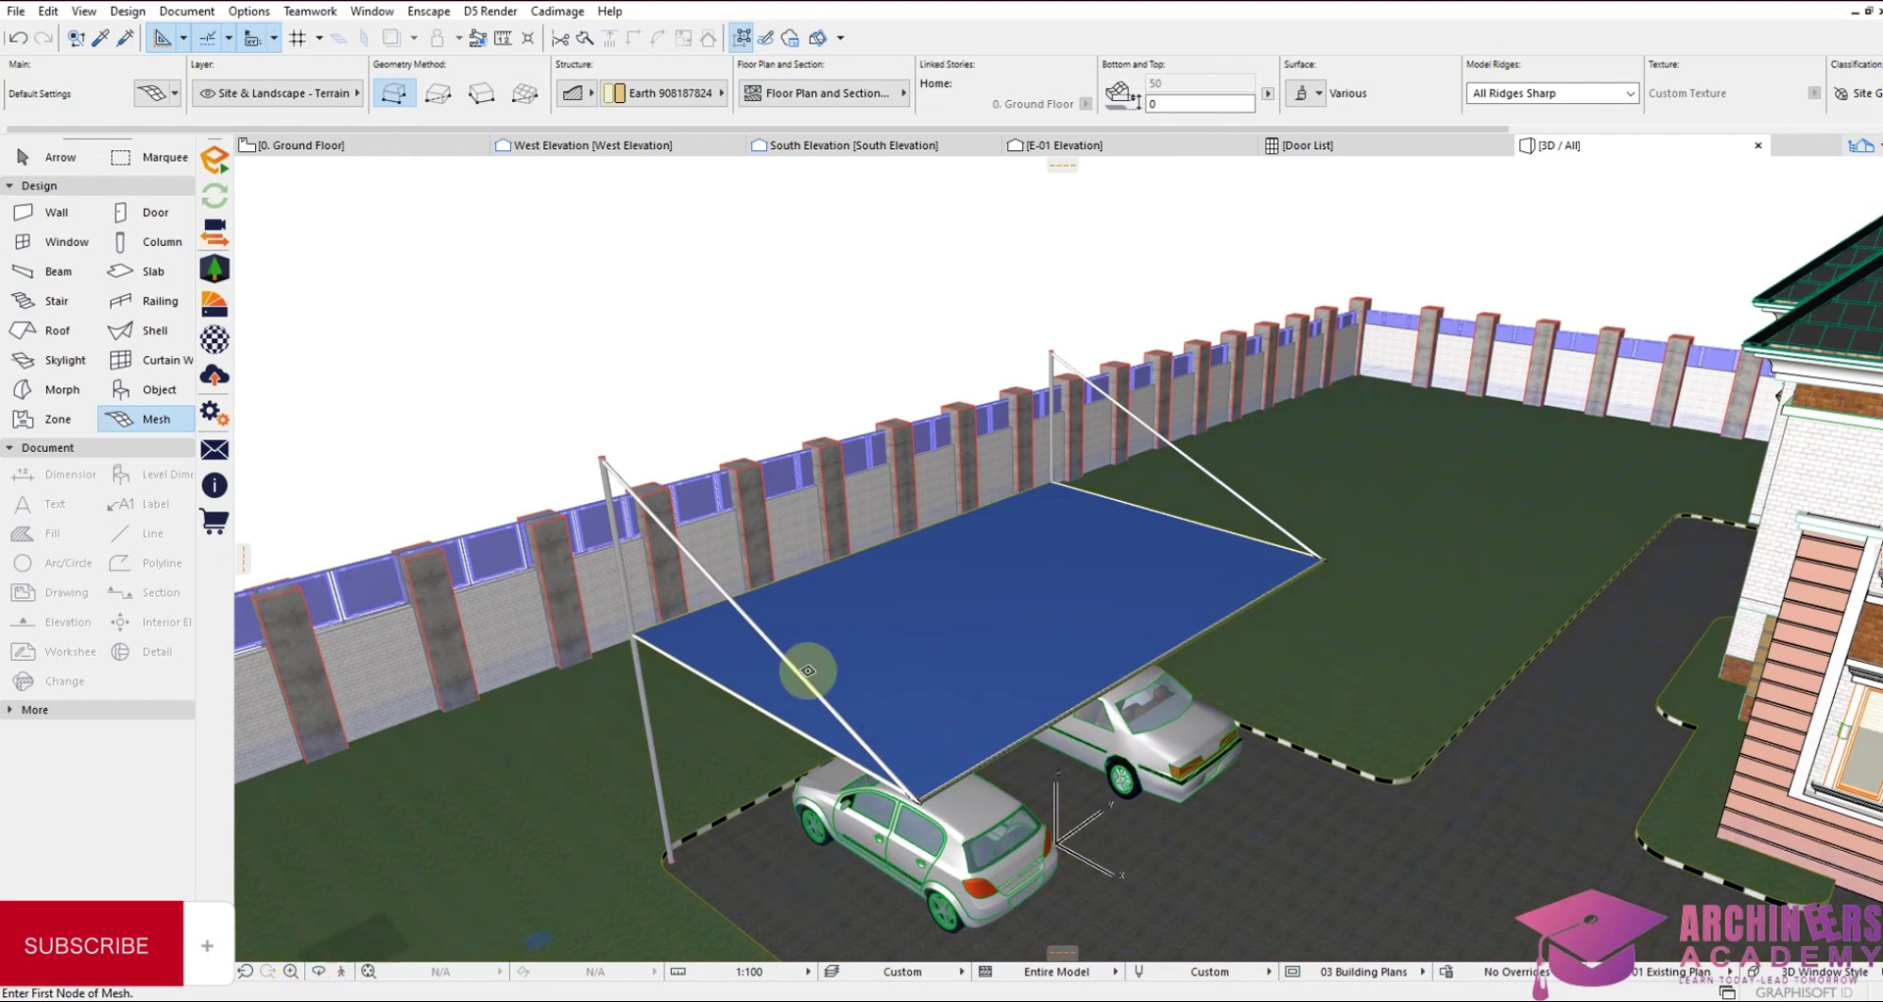
shift+click(1013, 599)
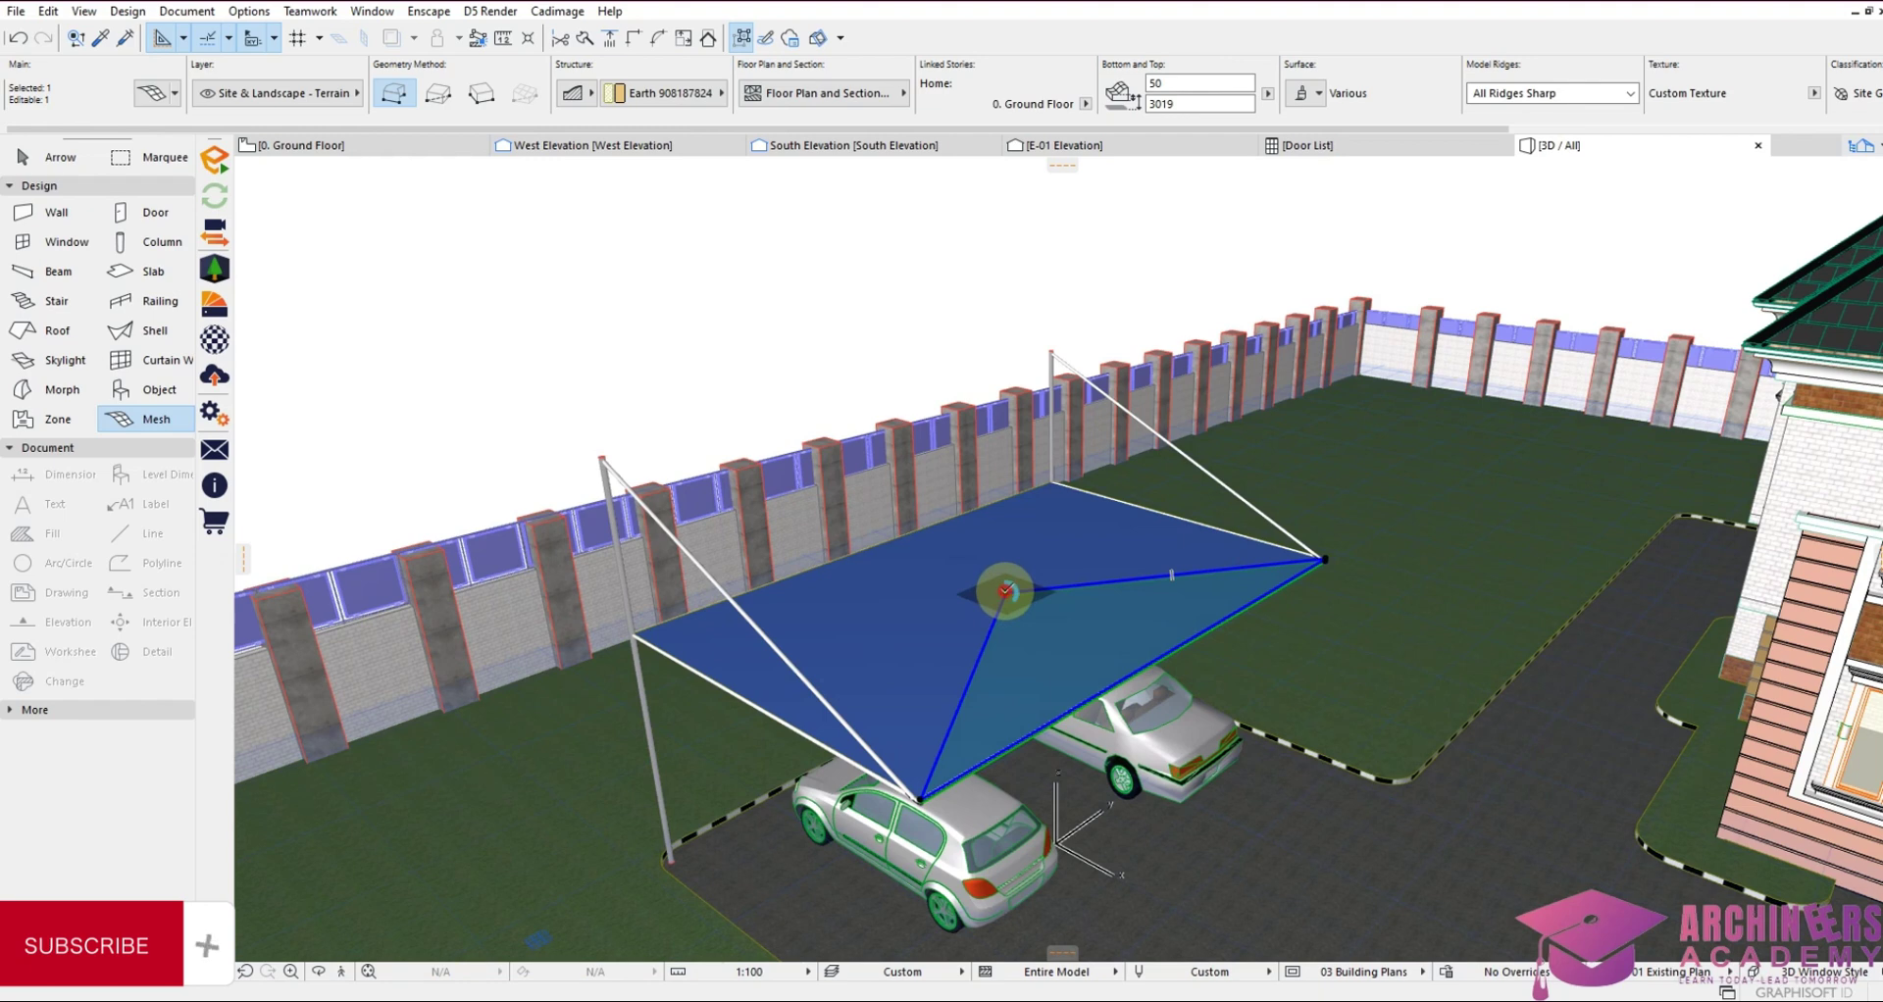
click(1005, 591)
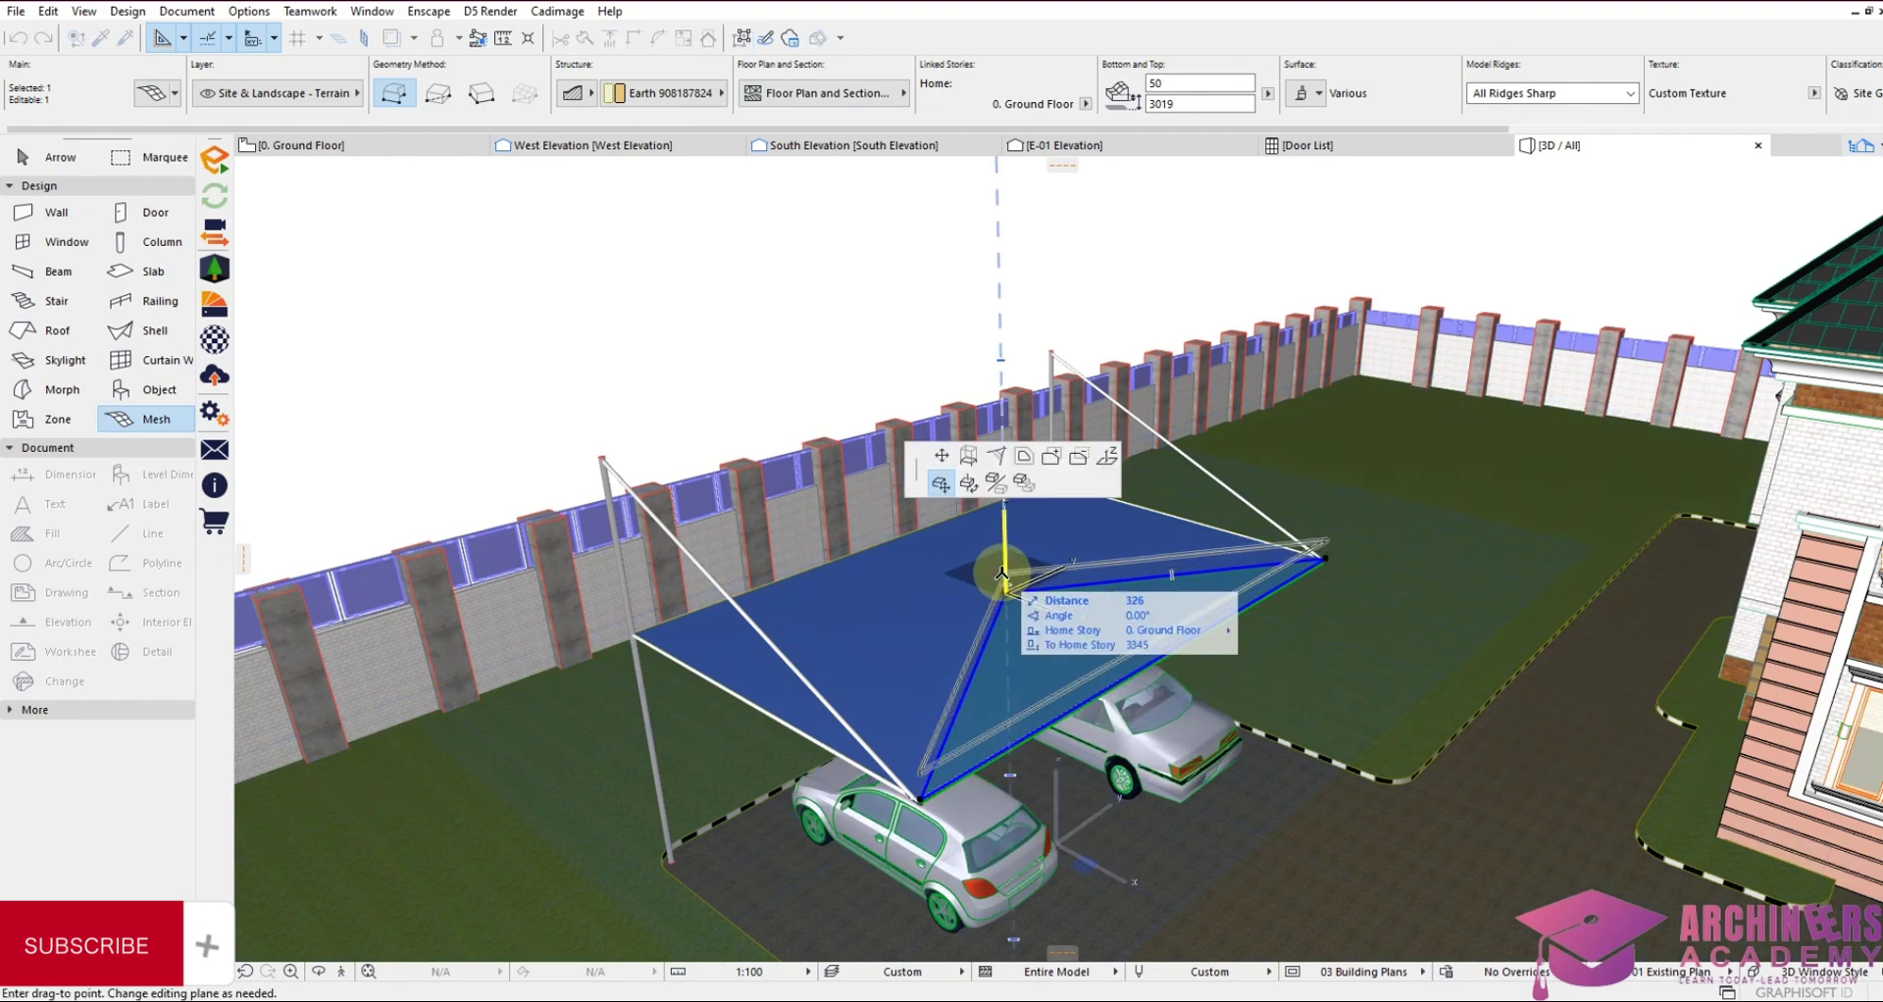
click(1109, 458)
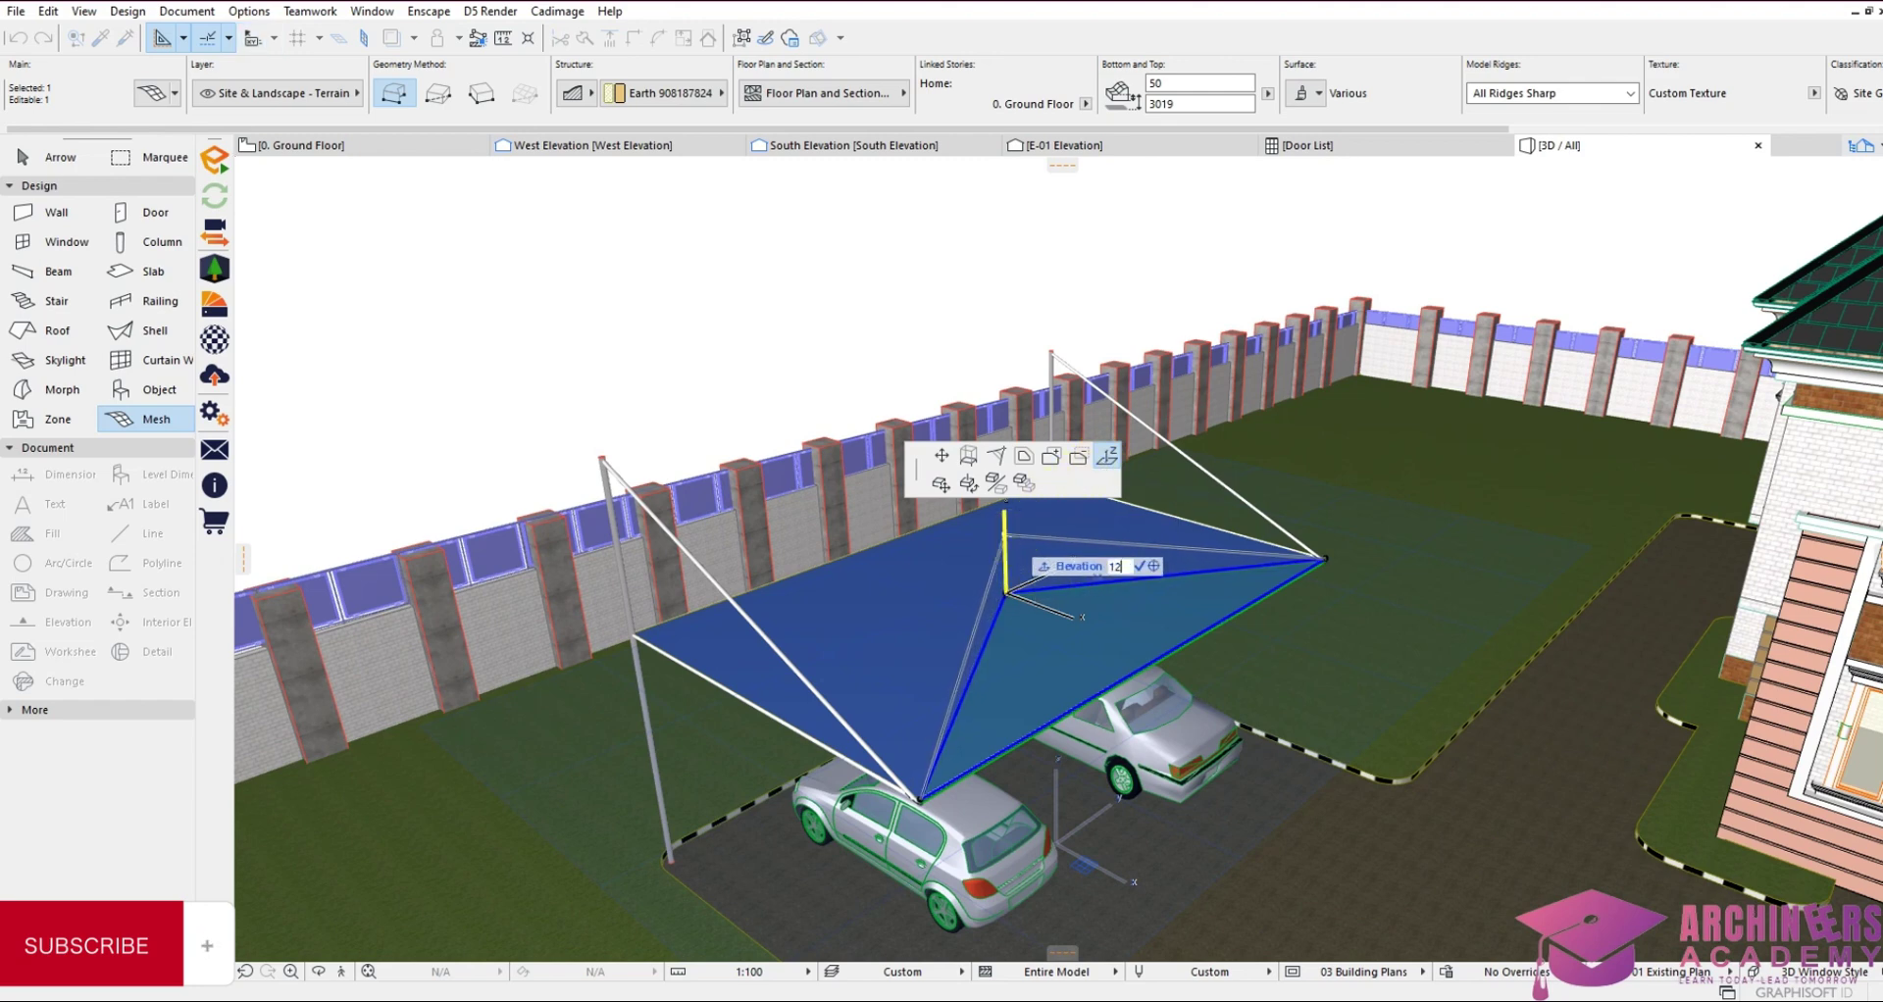
key(Return)
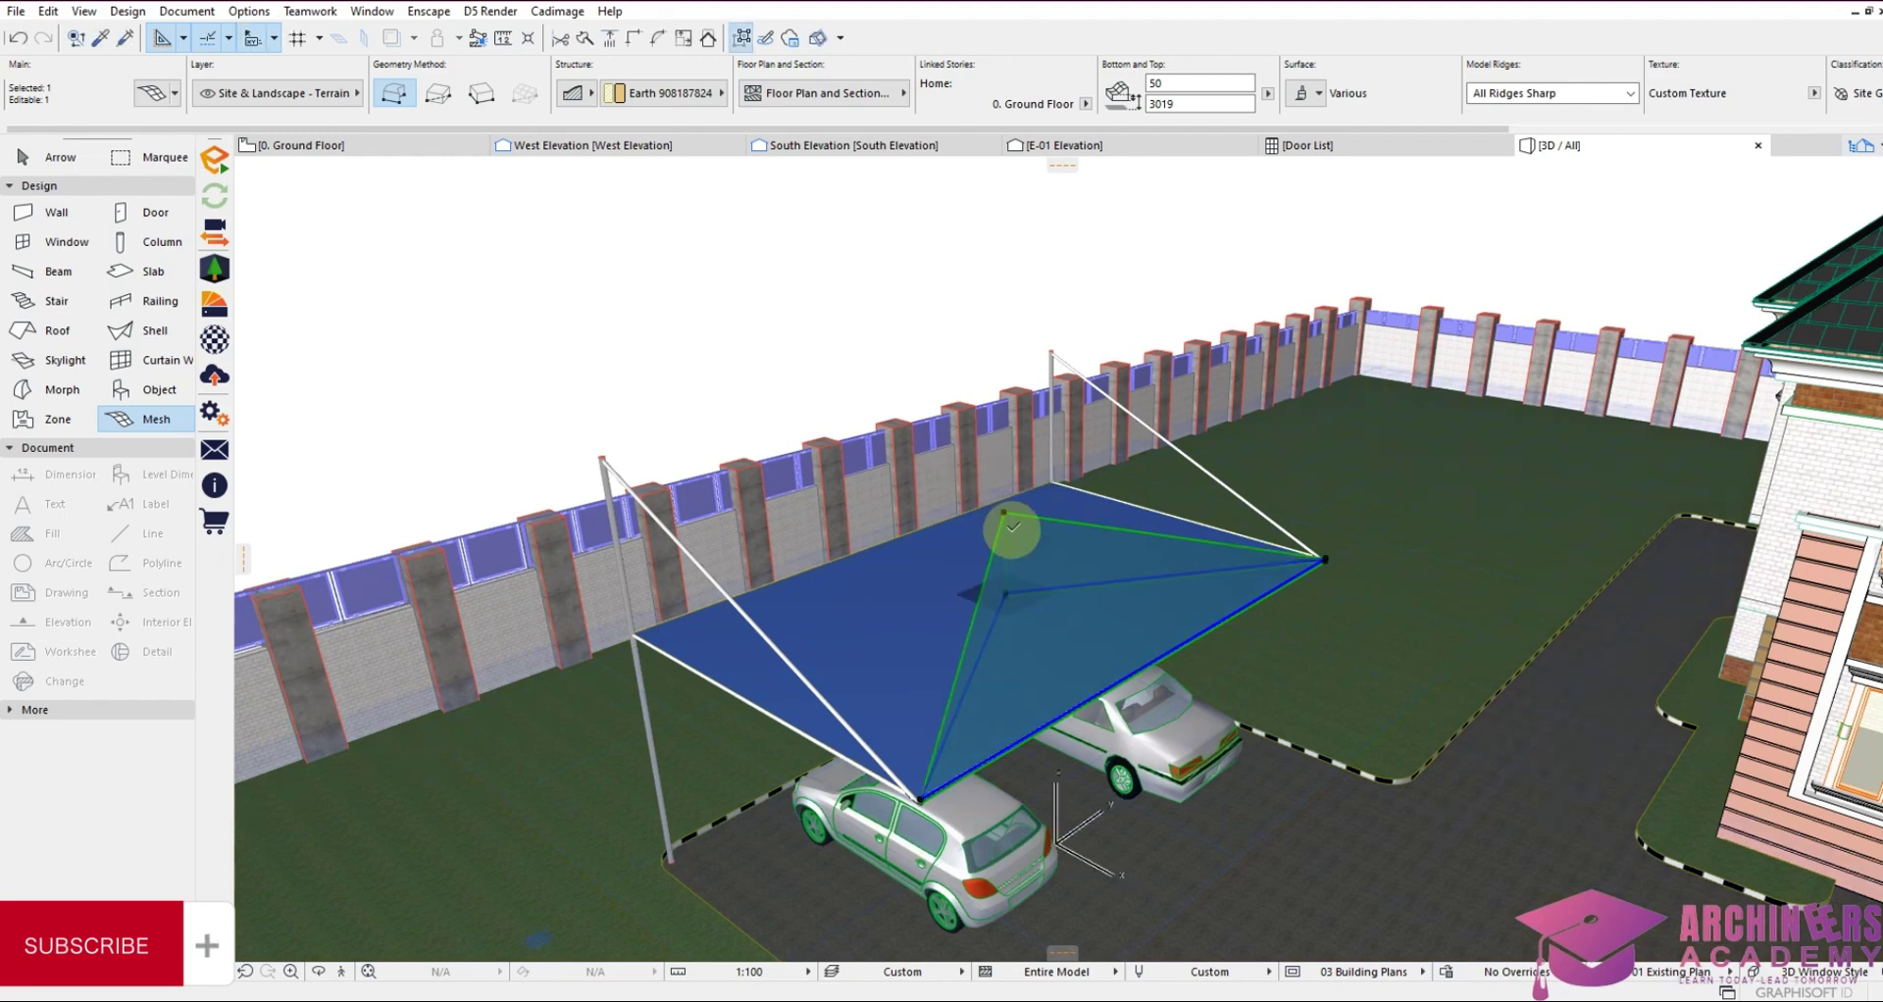
key(Escape)
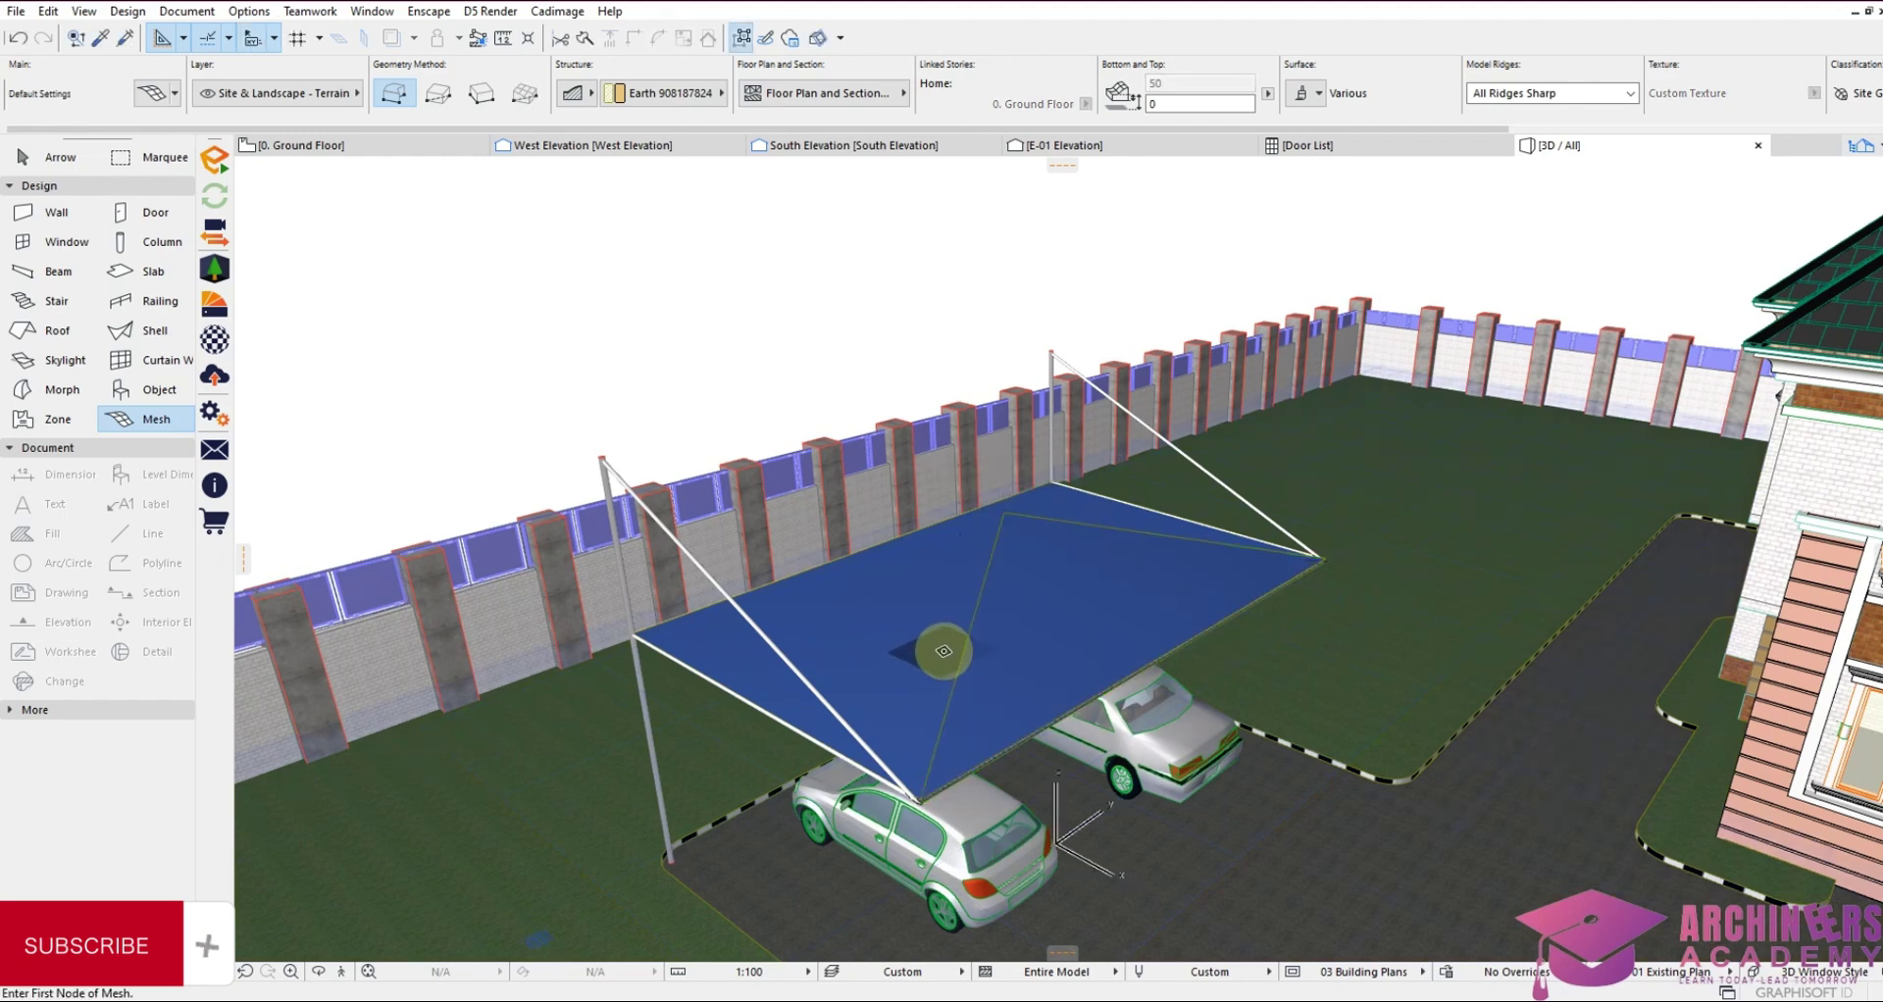
Raise the centre vertex of the south triangular mesh by 1200 to meet the east panel's peak
click(935, 647)
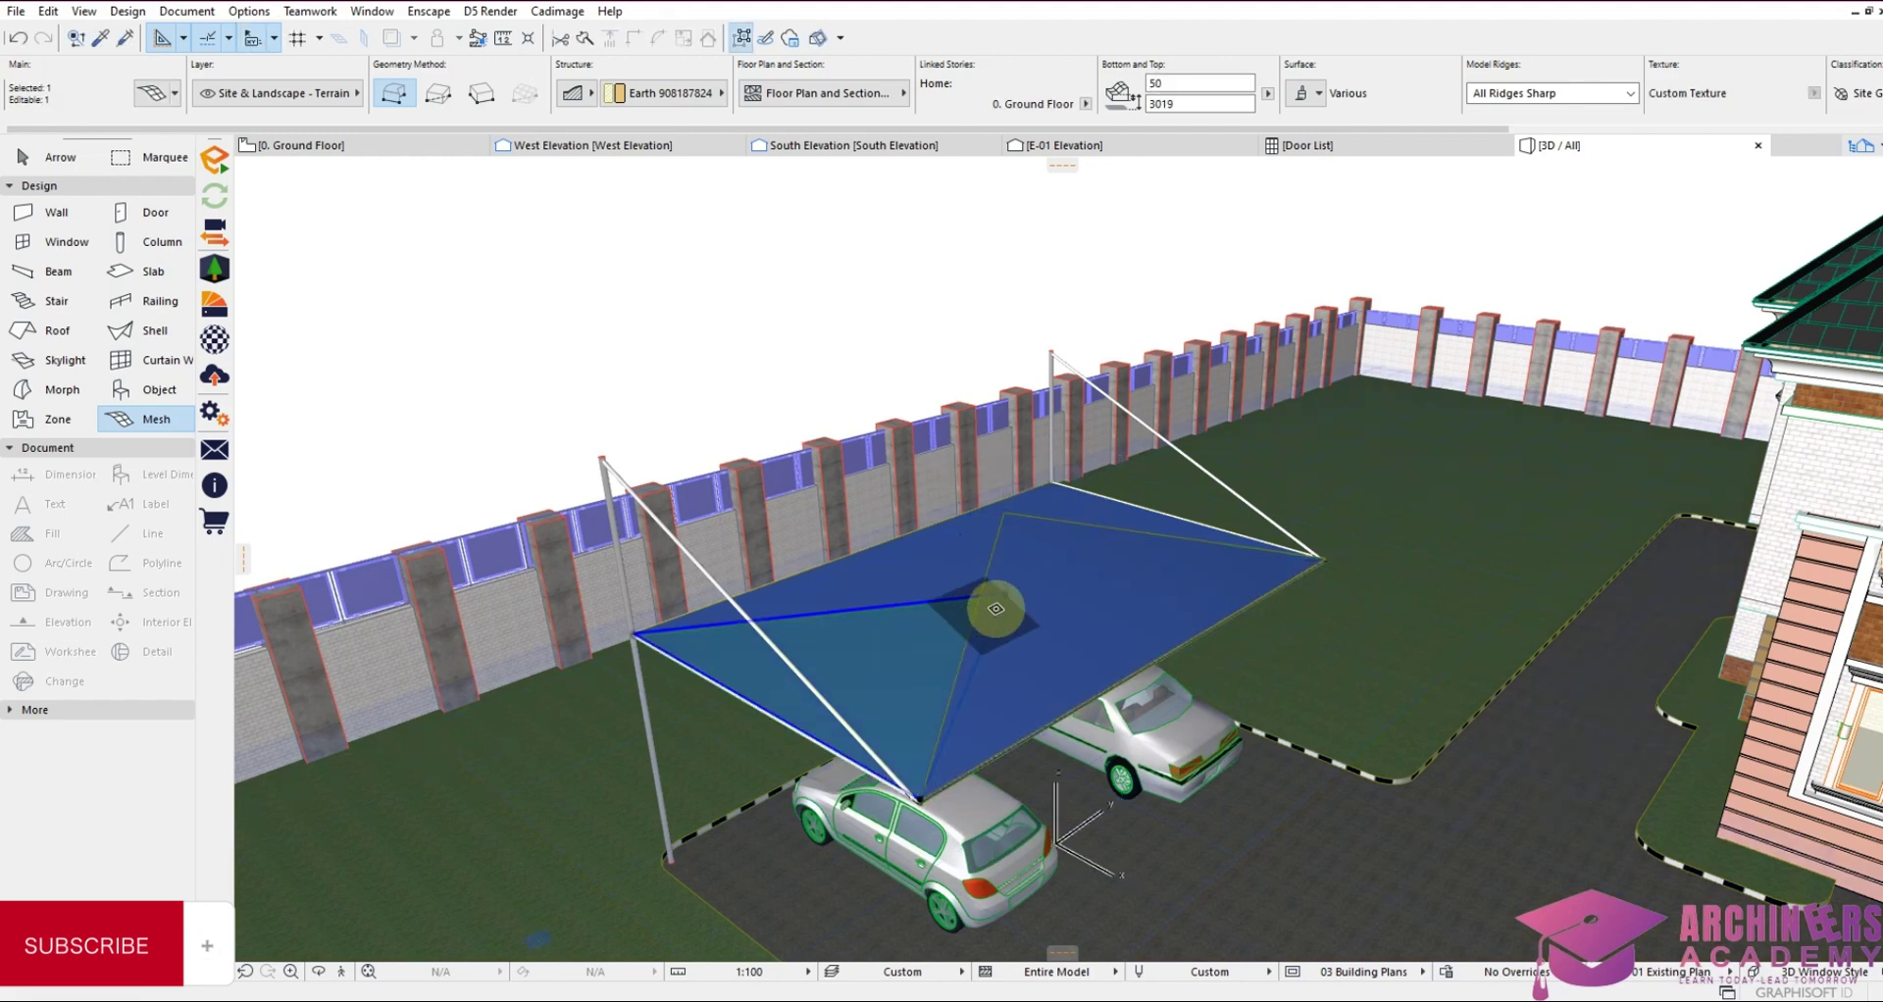
click(1008, 590)
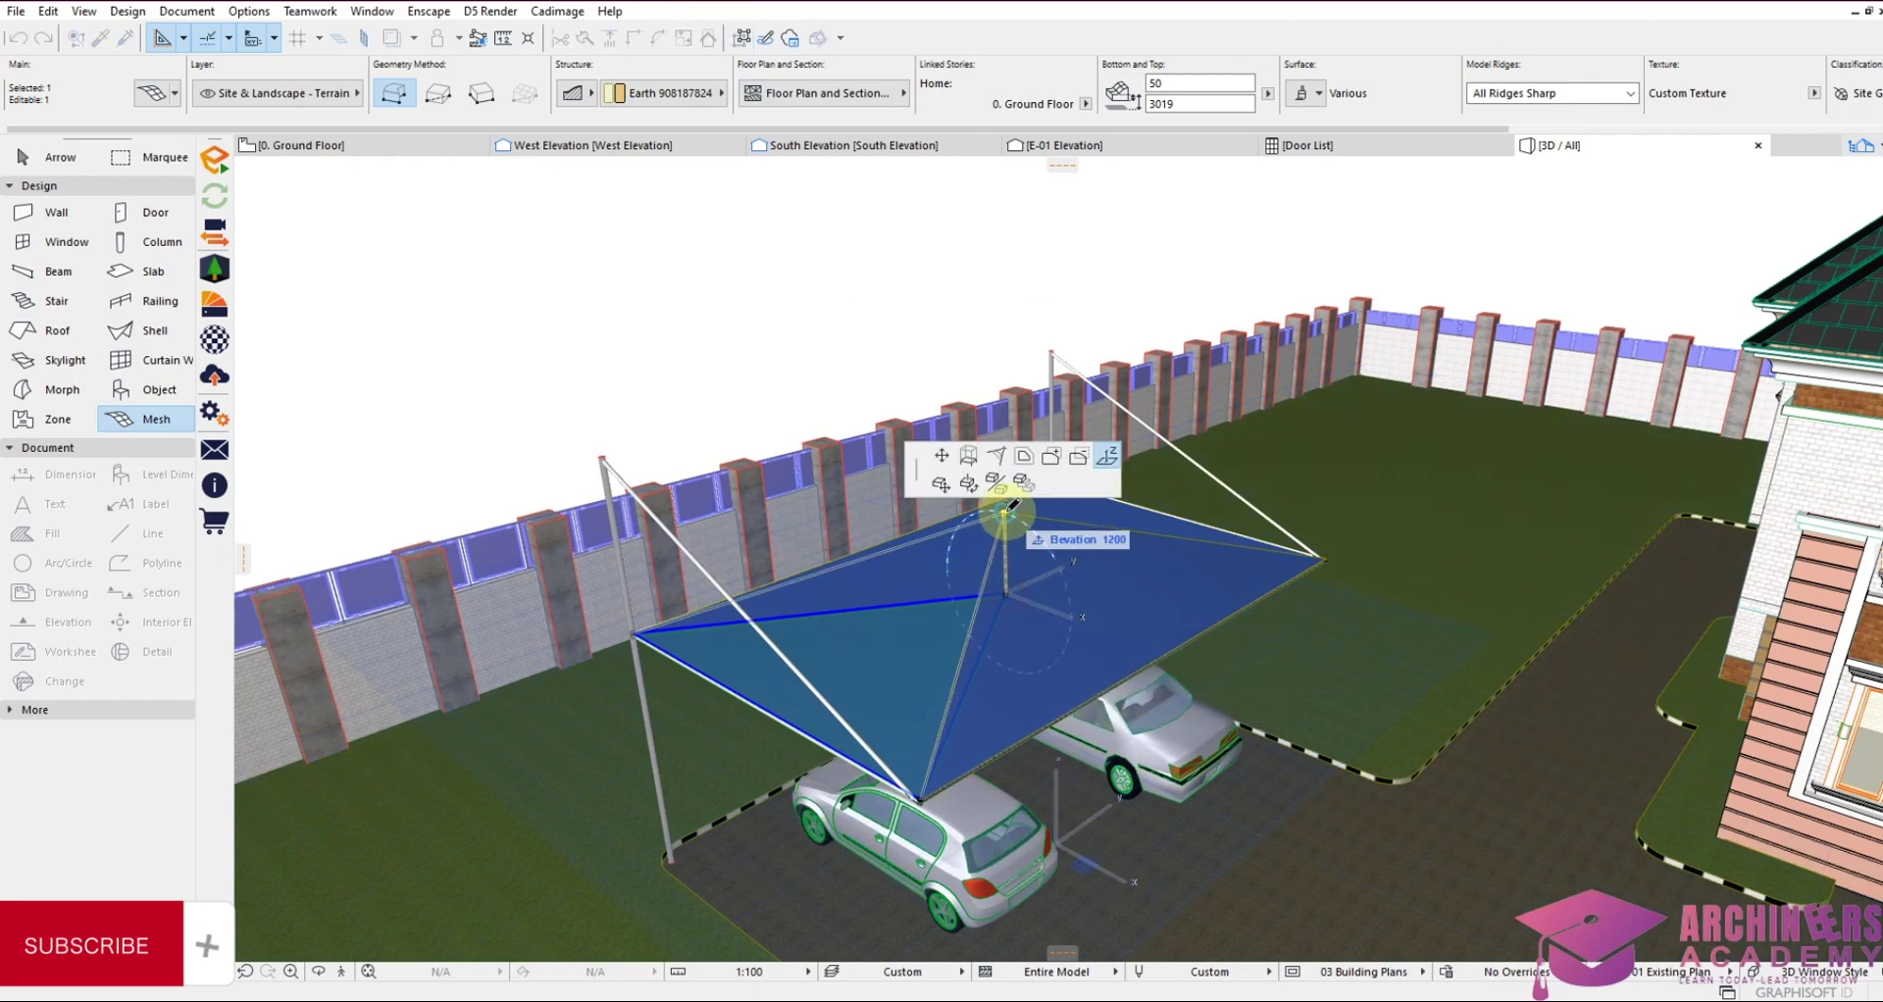
click(1010, 507)
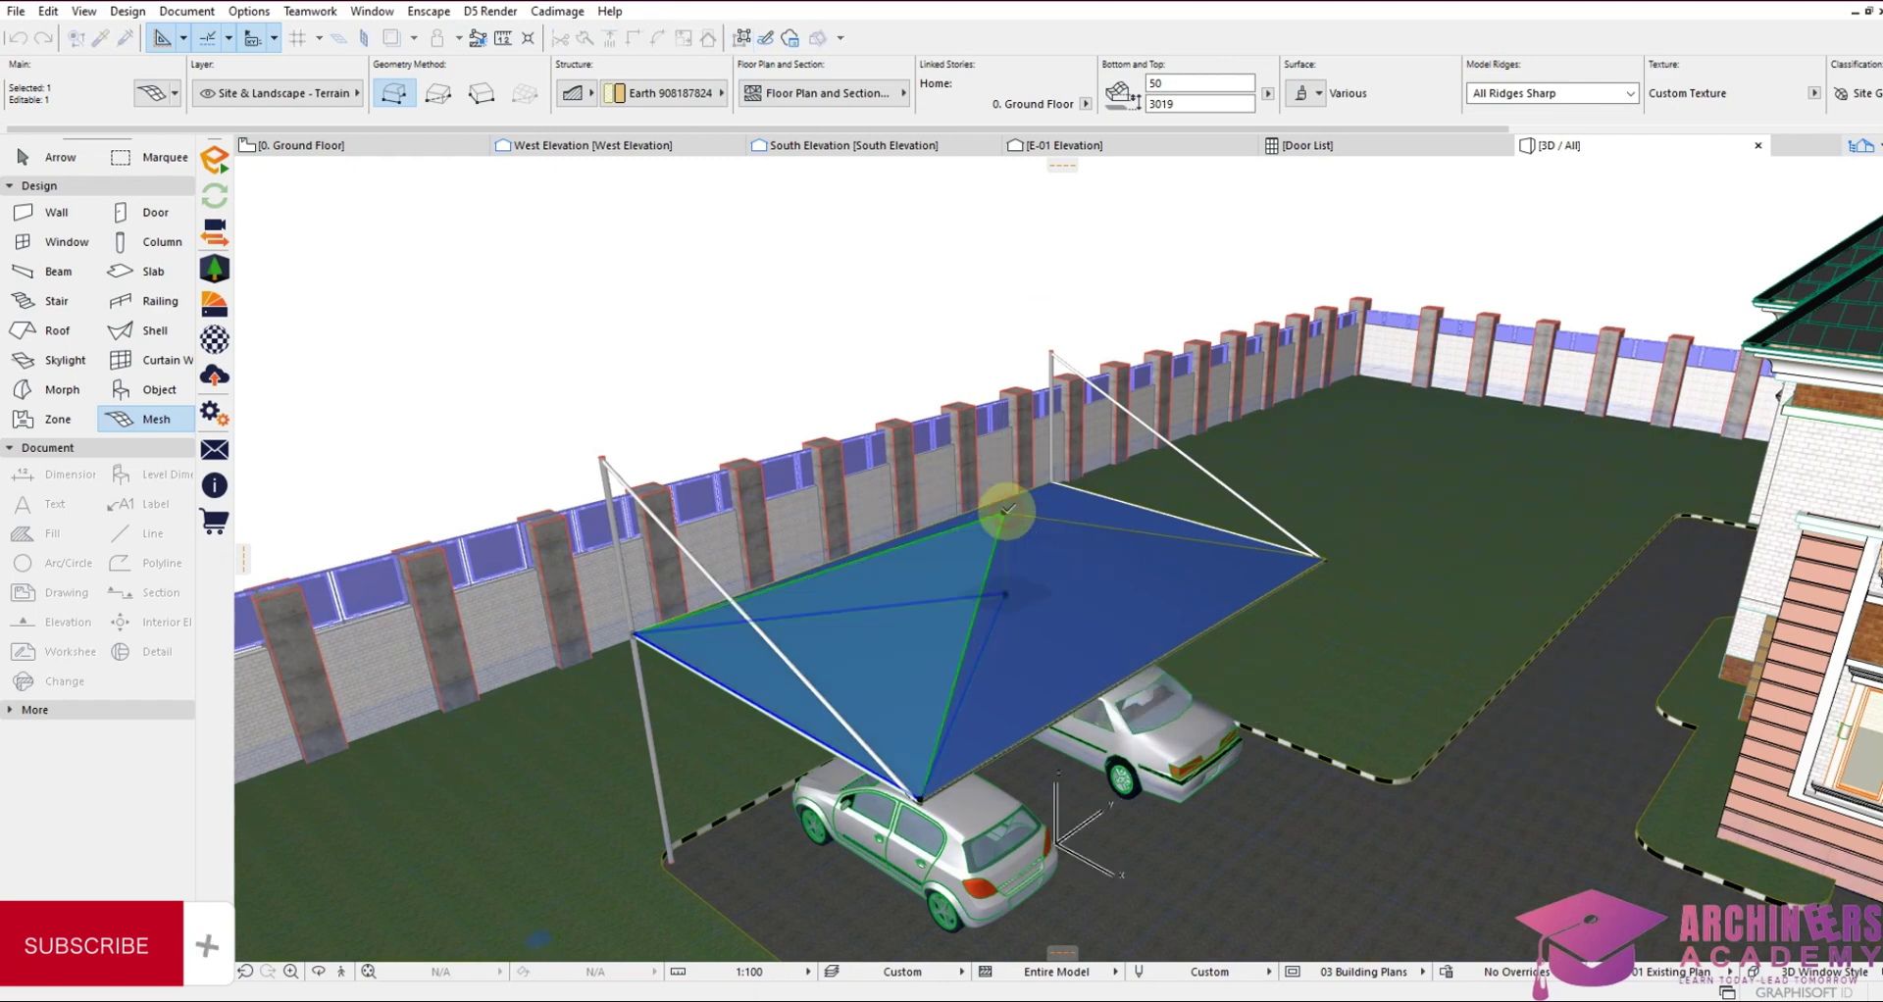
Raise the centre vertex of the north triangular mesh by 1200 to the shared canopy peak and clear the selection
click(1084, 513)
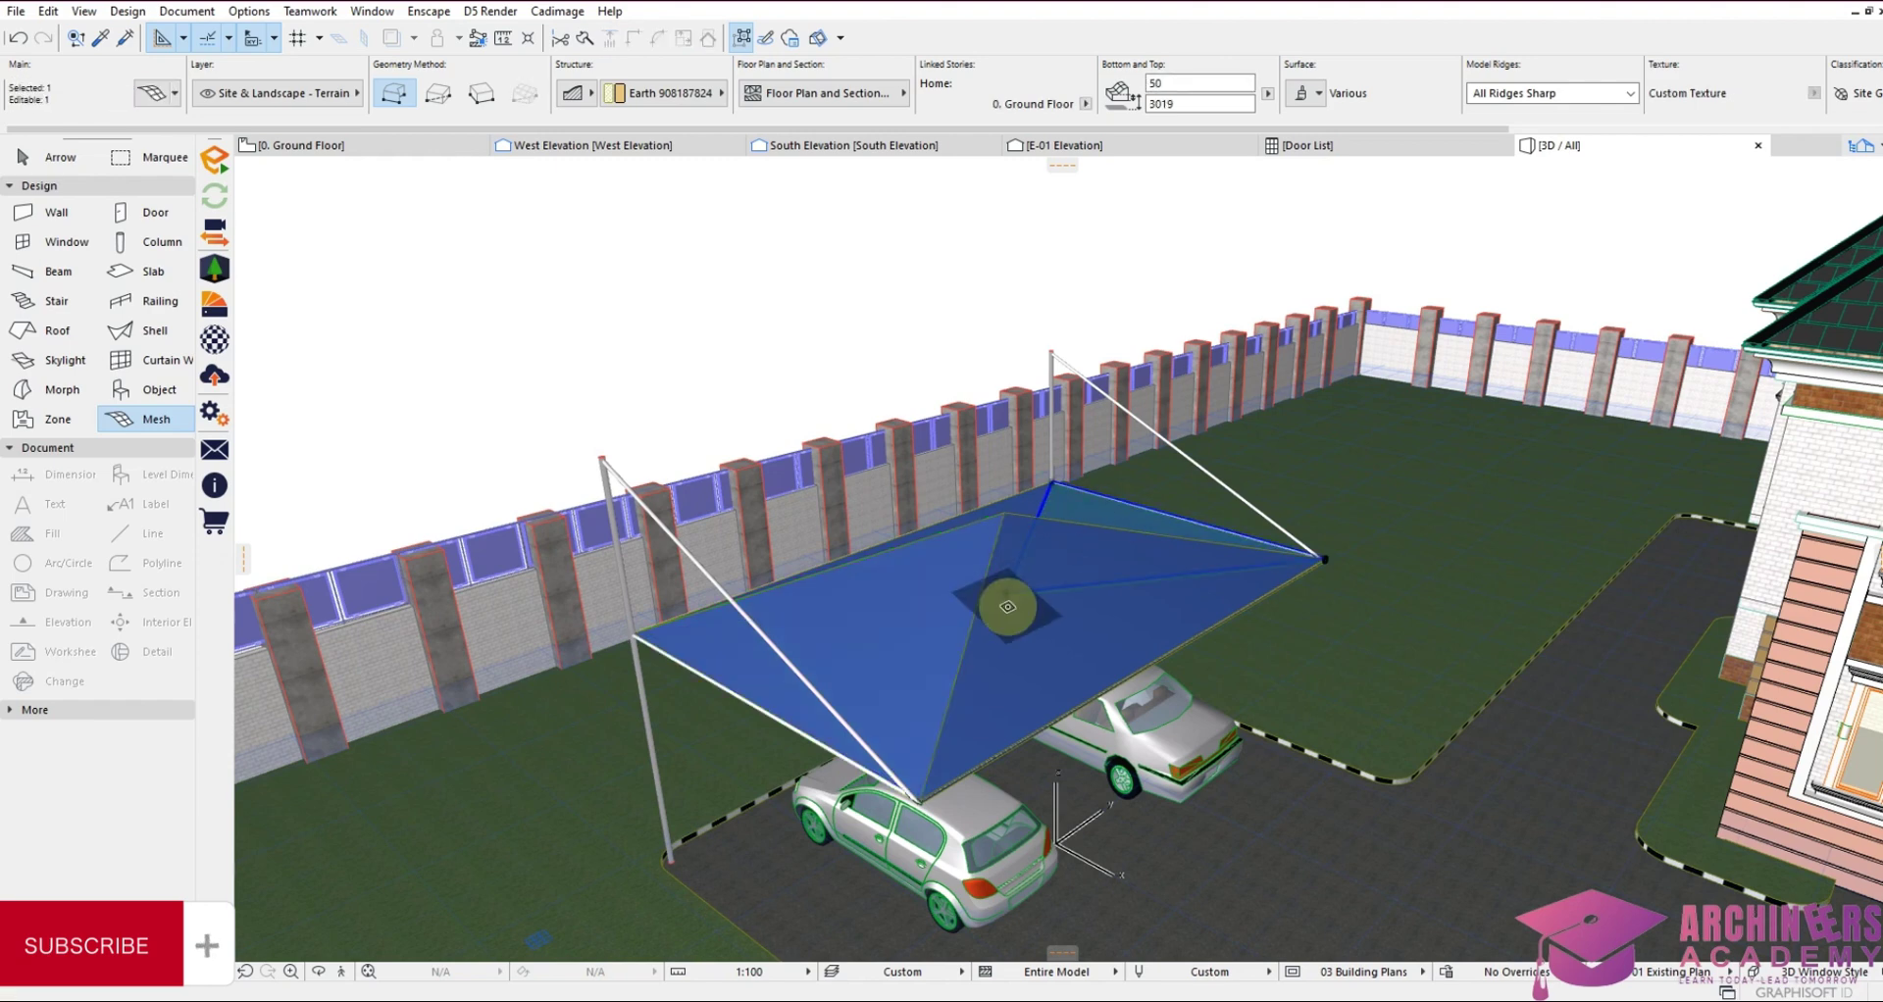
click(1008, 590)
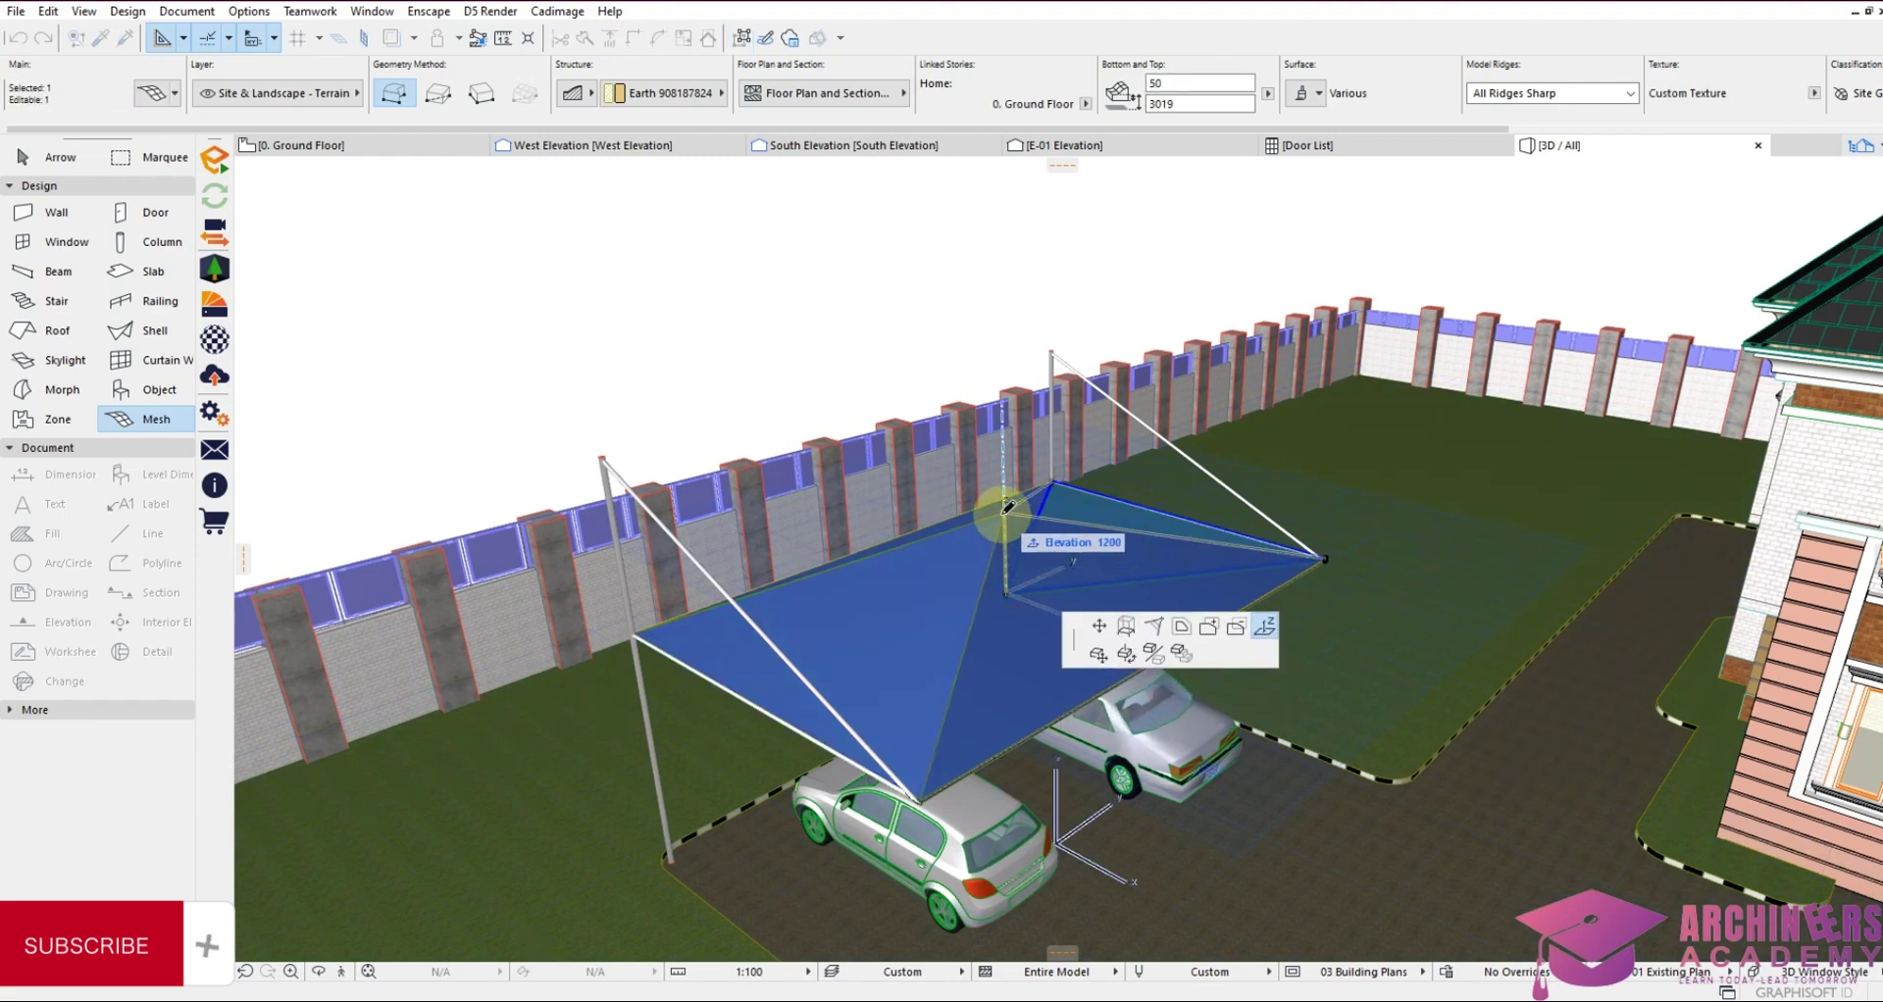
click(1007, 507)
key(Escape)
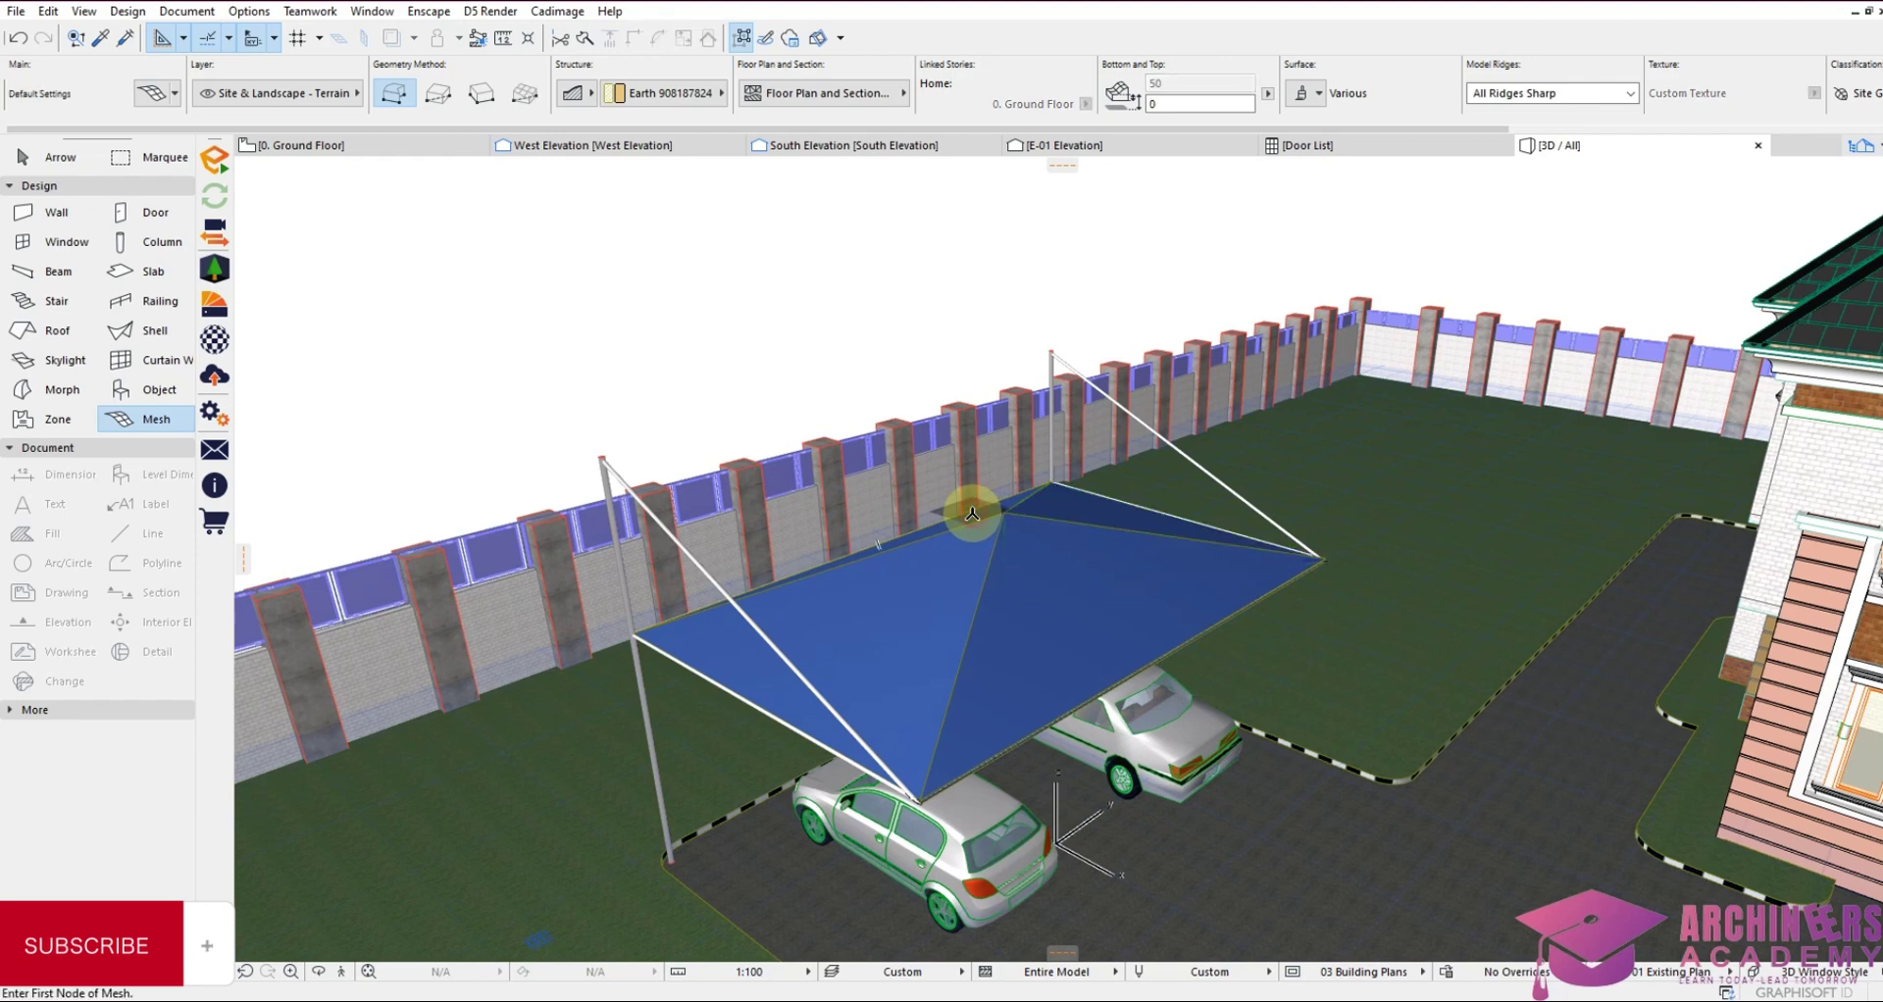
Raise the centre vertex of the west triangular mesh, on the fence side, to the shared canopy peak
click(980, 513)
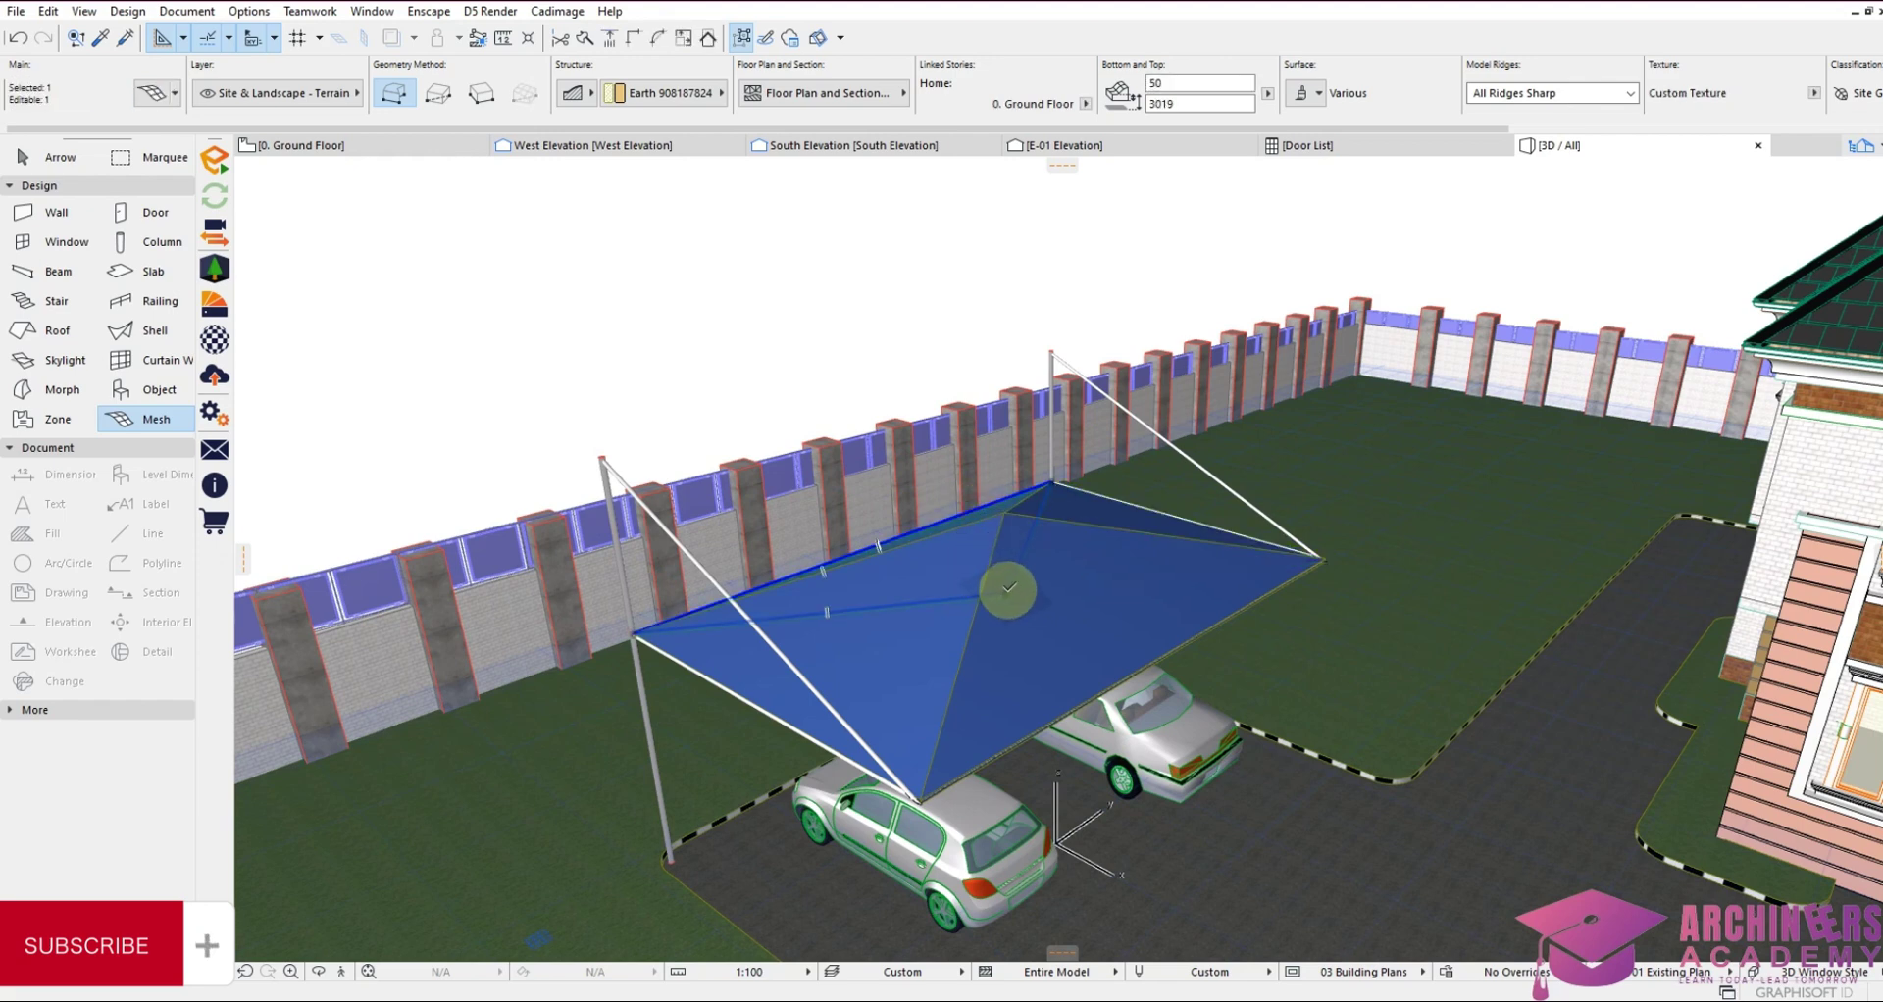
click(1007, 588)
click(1007, 507)
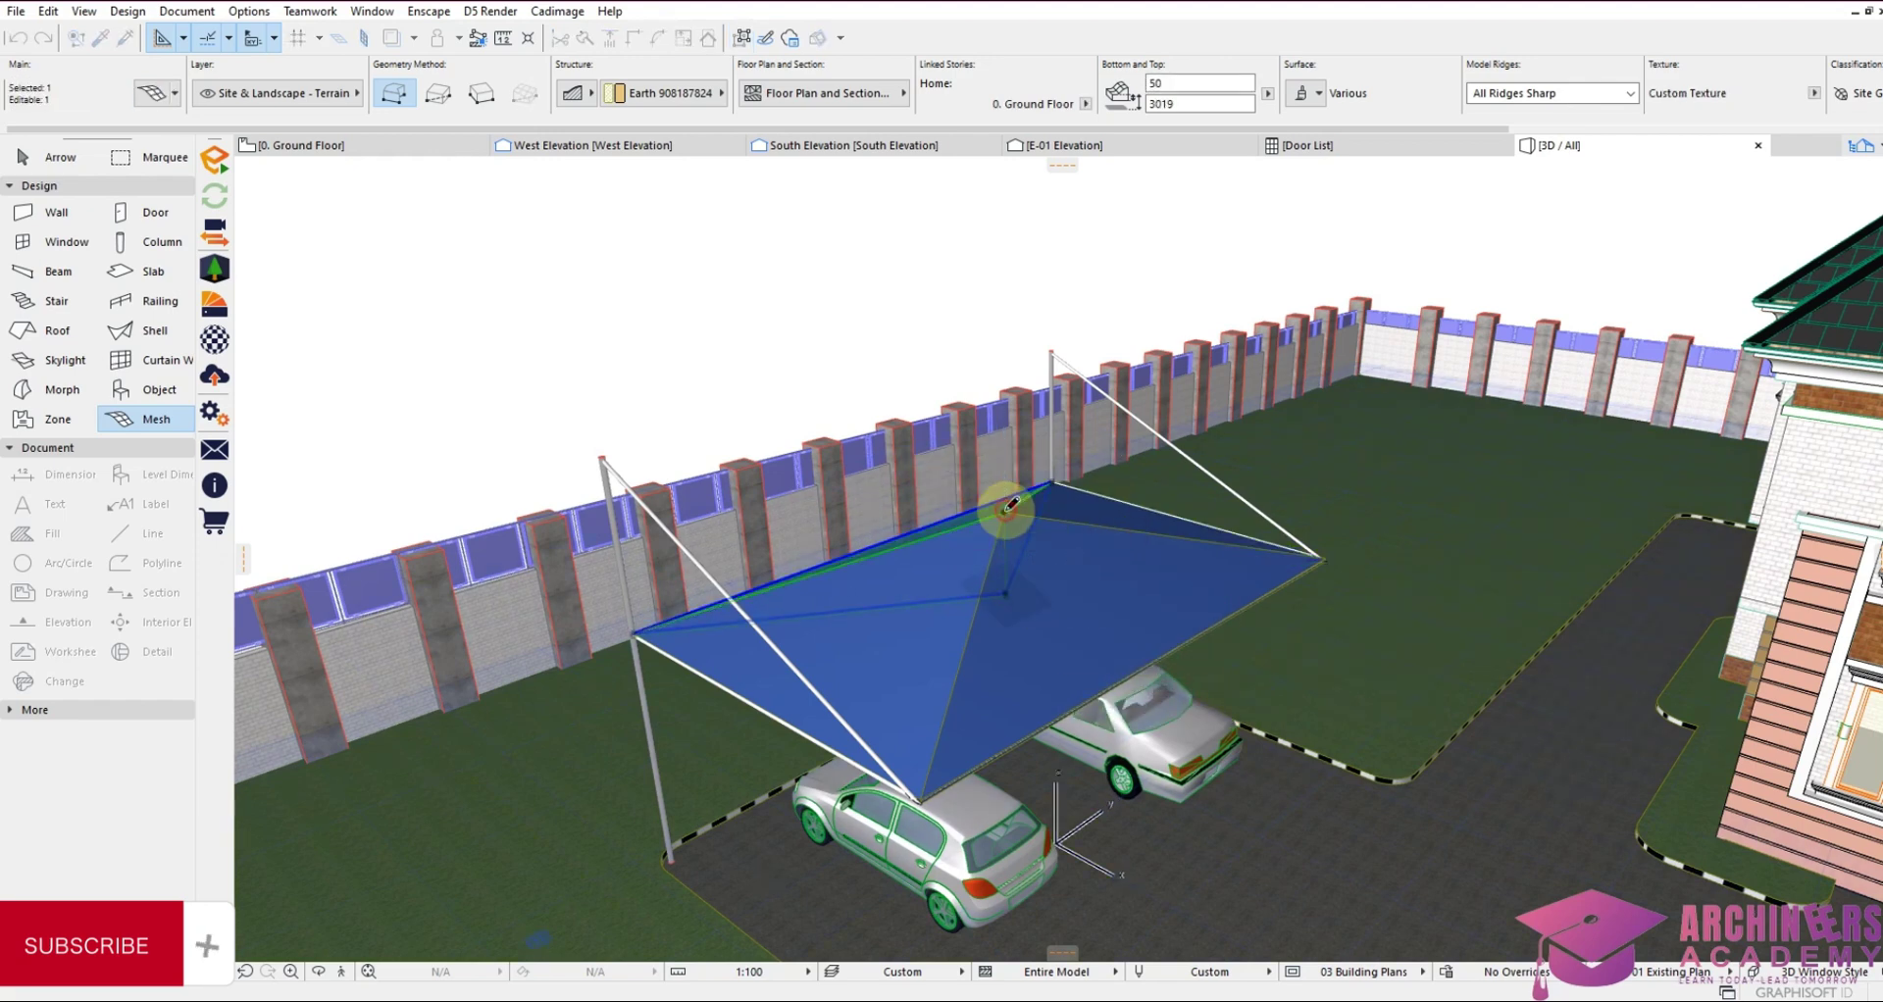
Examine the peaked canopy over the two cars and its position beside the house in 3D
click(319, 971)
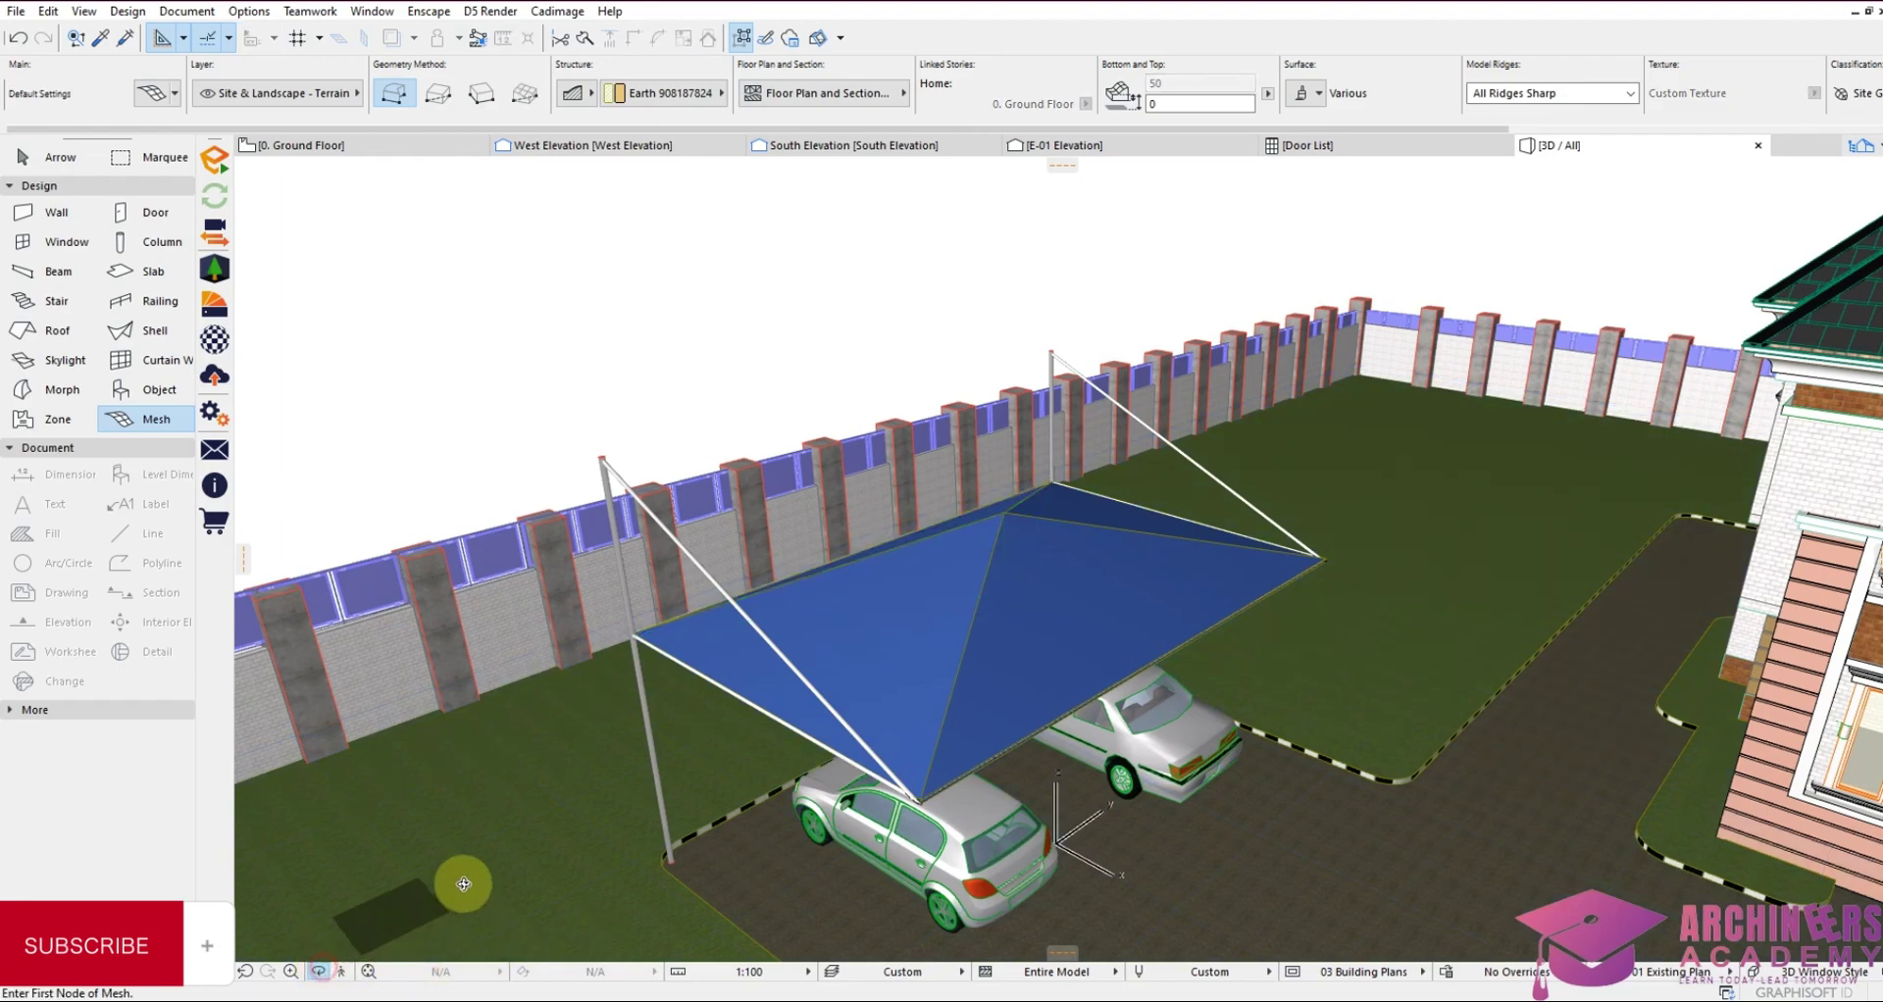
drag(775, 779, 887, 742)
drag(1053, 745, 1565, 670)
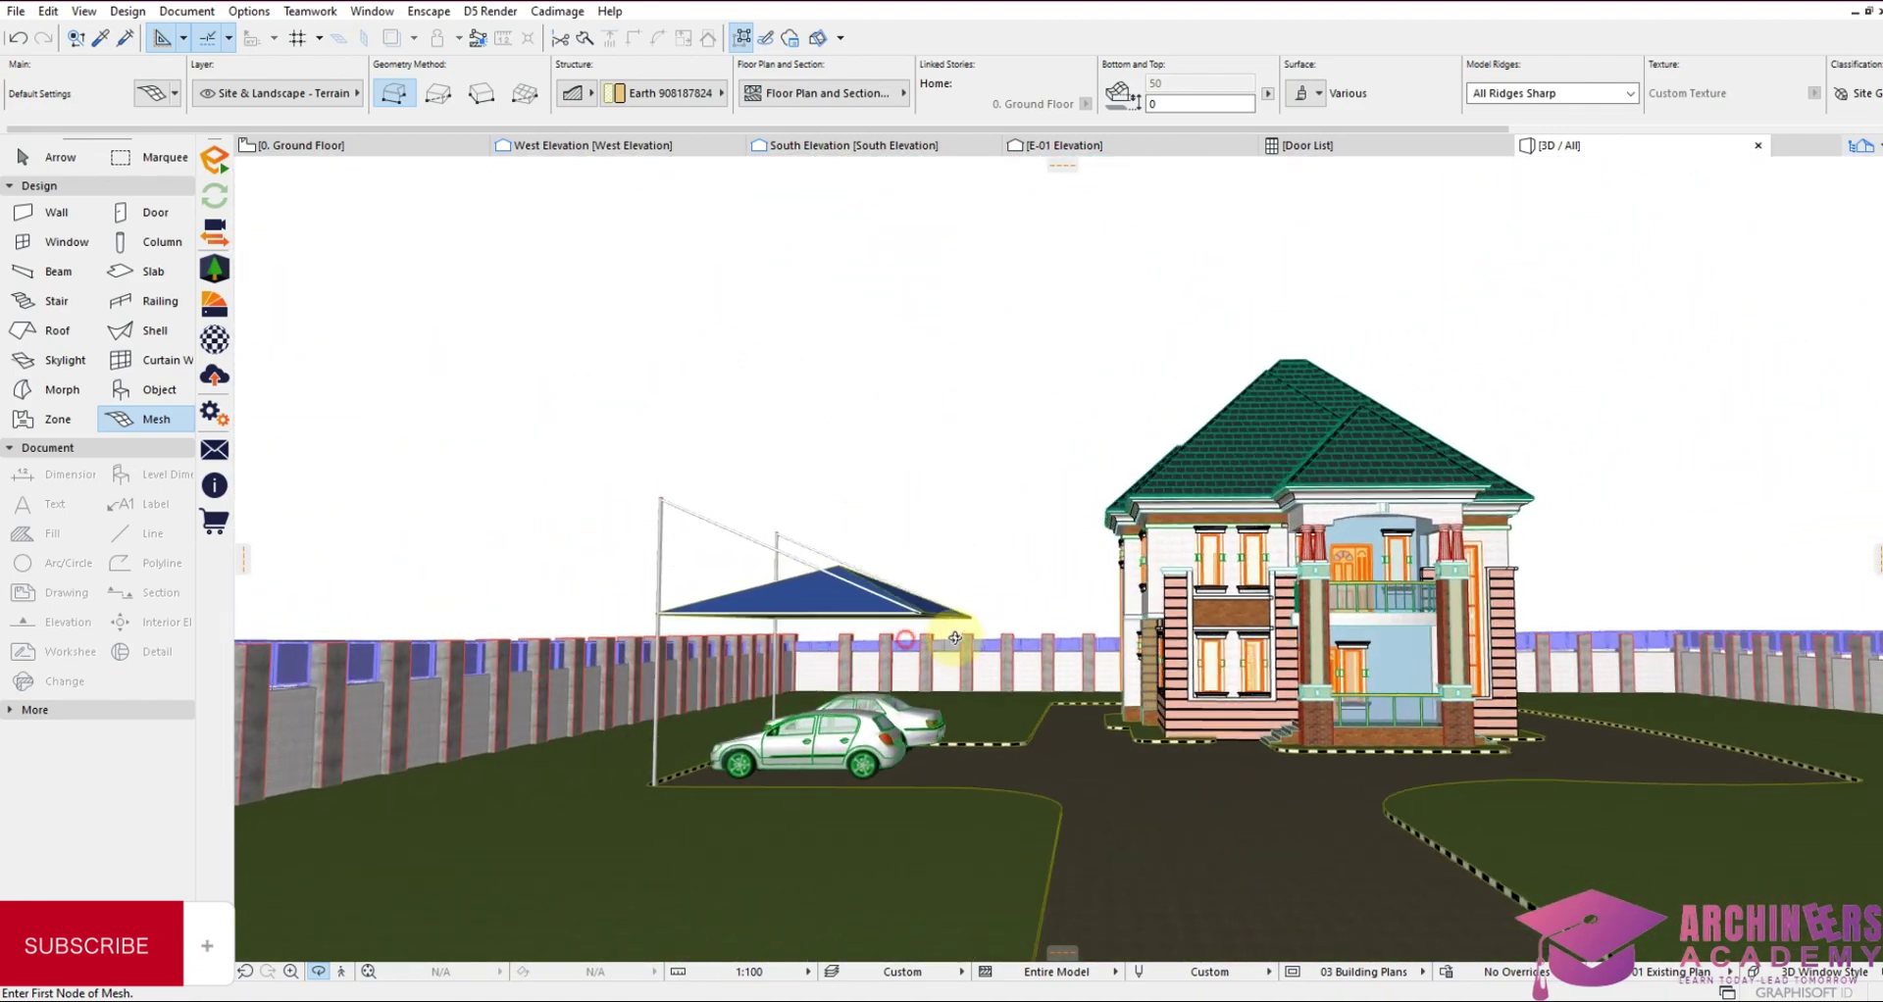
scroll(1064, 712, up, 5)
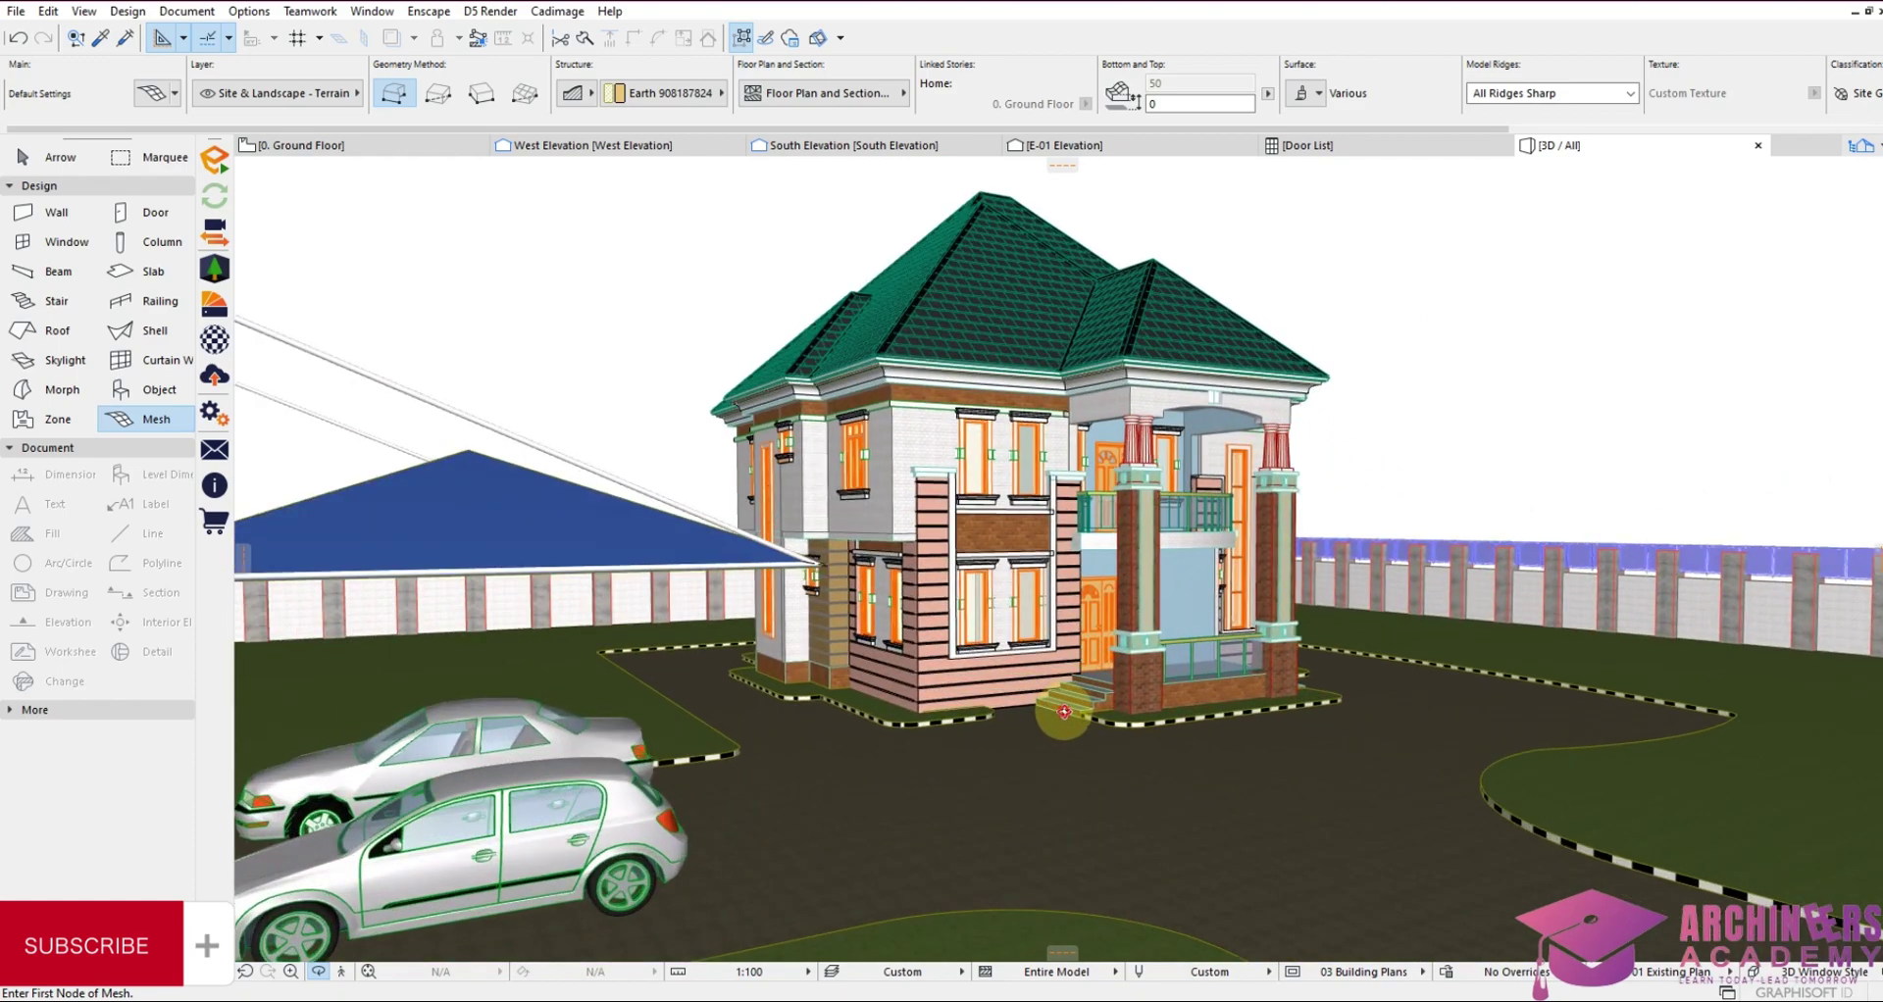